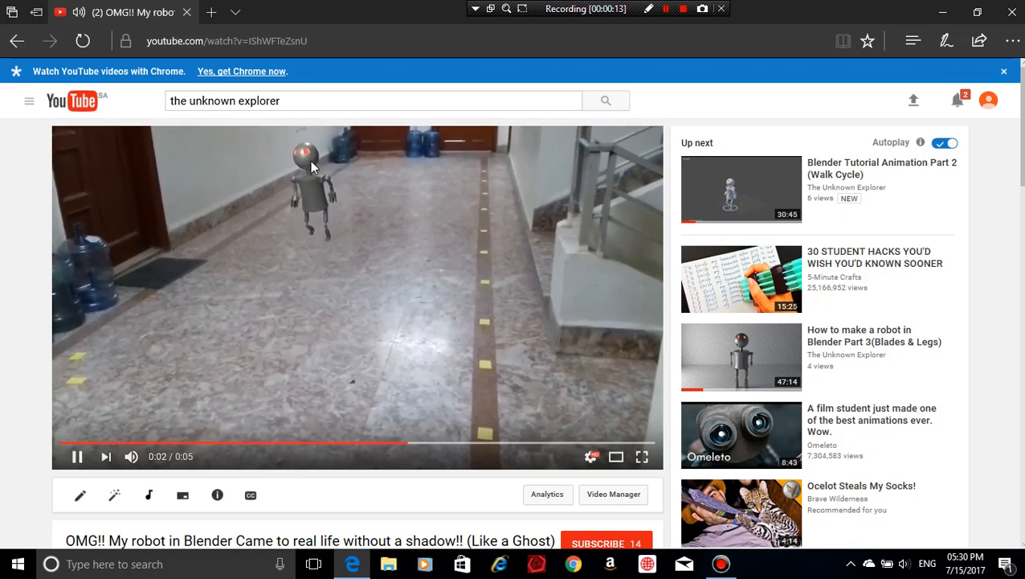
Pause the robot video and look over its title, description and comments area
left_click(80, 456)
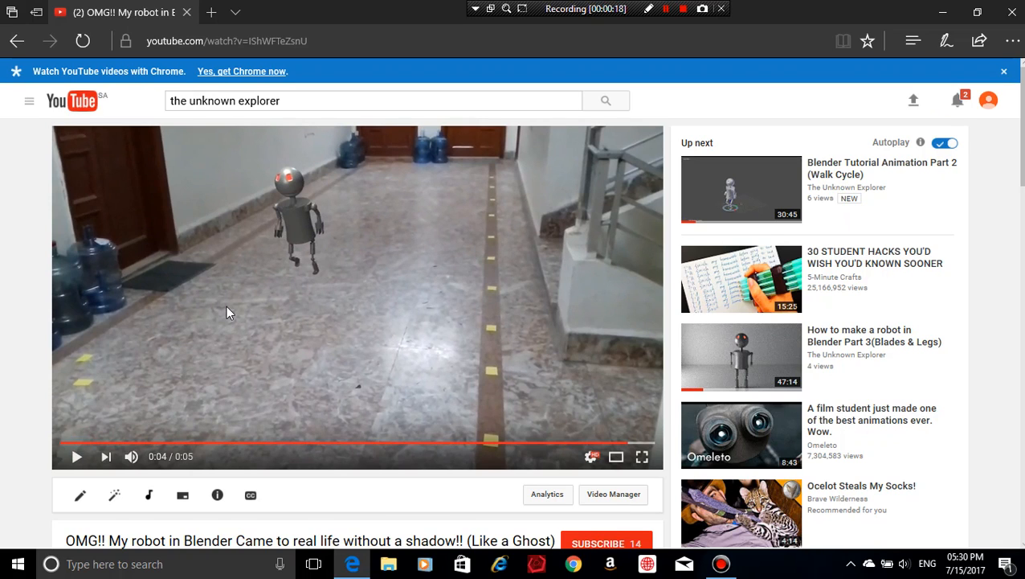
scroll(226, 307, "down", 8)
scroll(68, 309, "up", 5)
scroll(64, 305, "up", 3)
scroll(203, 338, "down", 3)
scroll(201, 337, "up", 3)
scroll(162, 233, "down", 3)
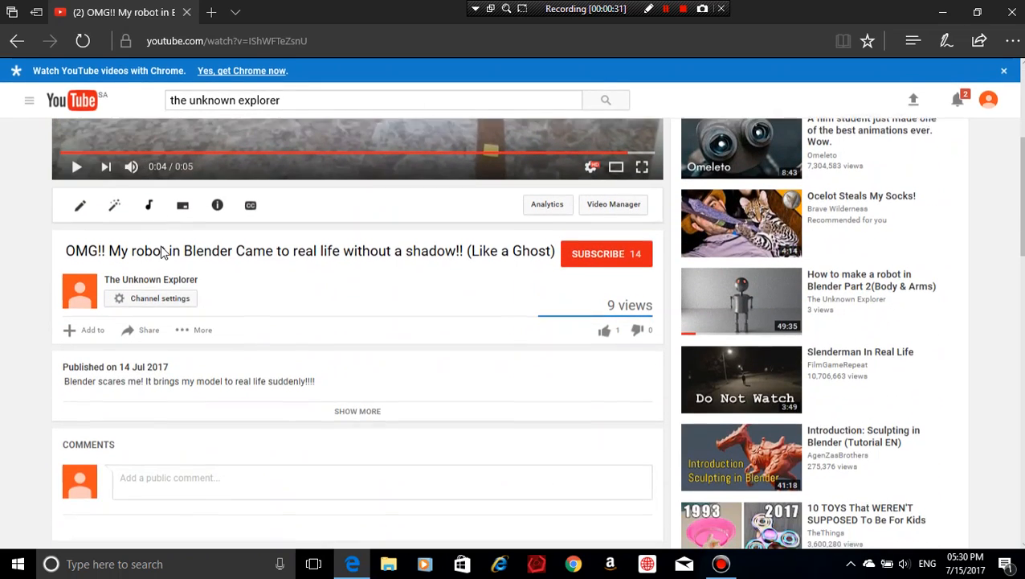
scroll(55, 291, "up", 3)
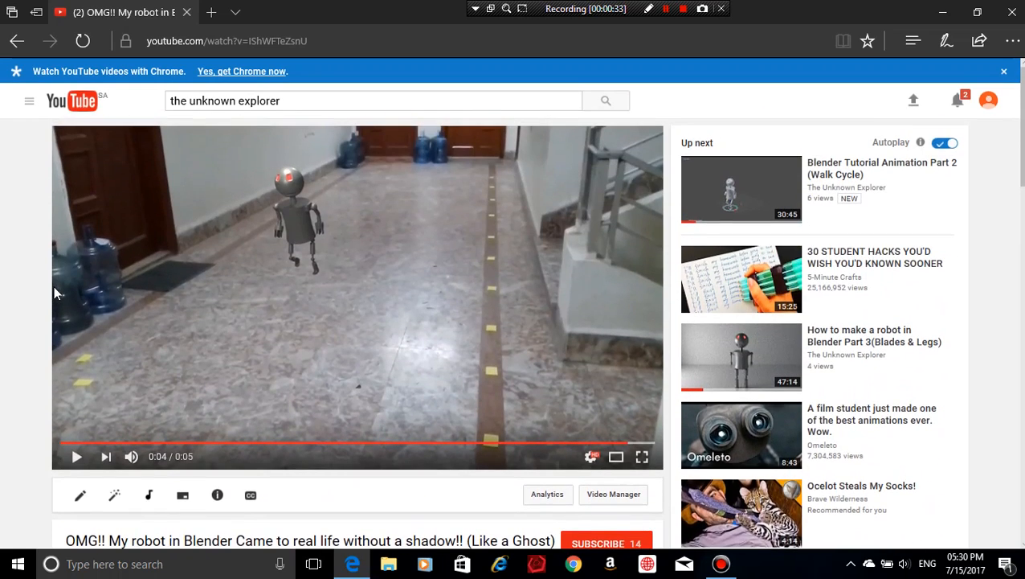
scroll(8, 281, "down", 4)
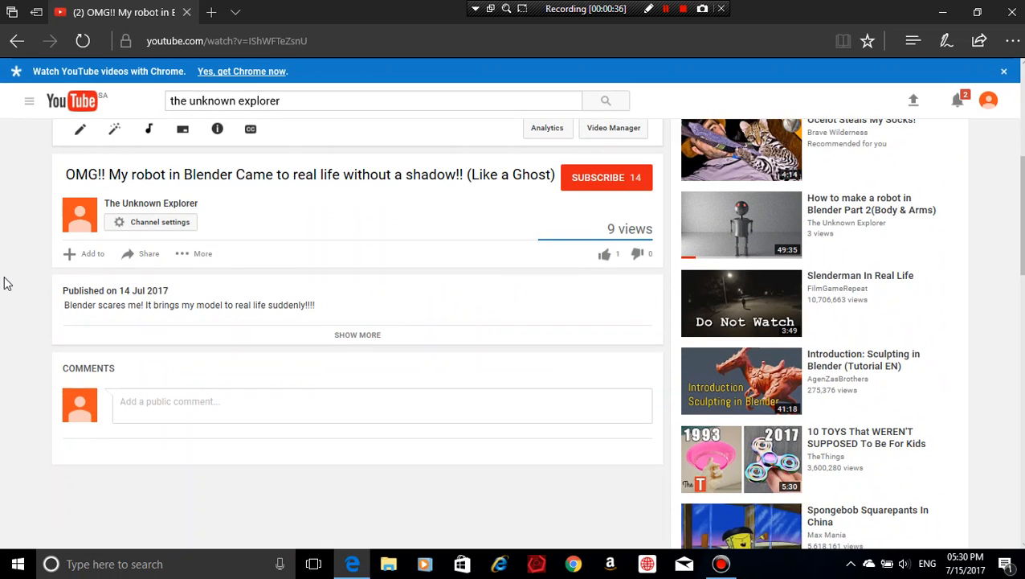
scroll(286, 363, "up", 4)
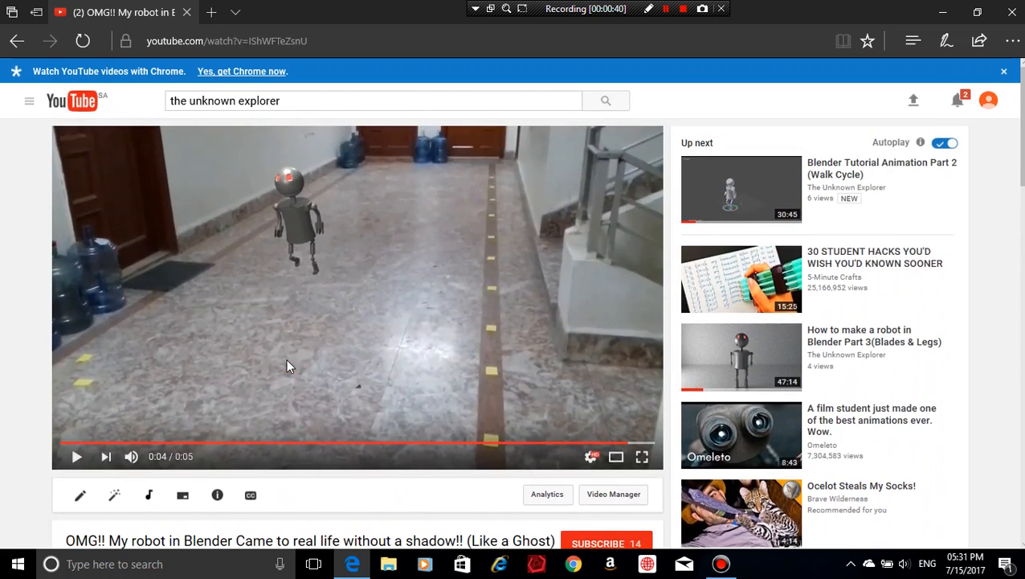
Rewind the robot video to the start and view its opening frame in full screen before returning to the page
left_click(69, 443)
left_click_drag(69, 442, 5, 492)
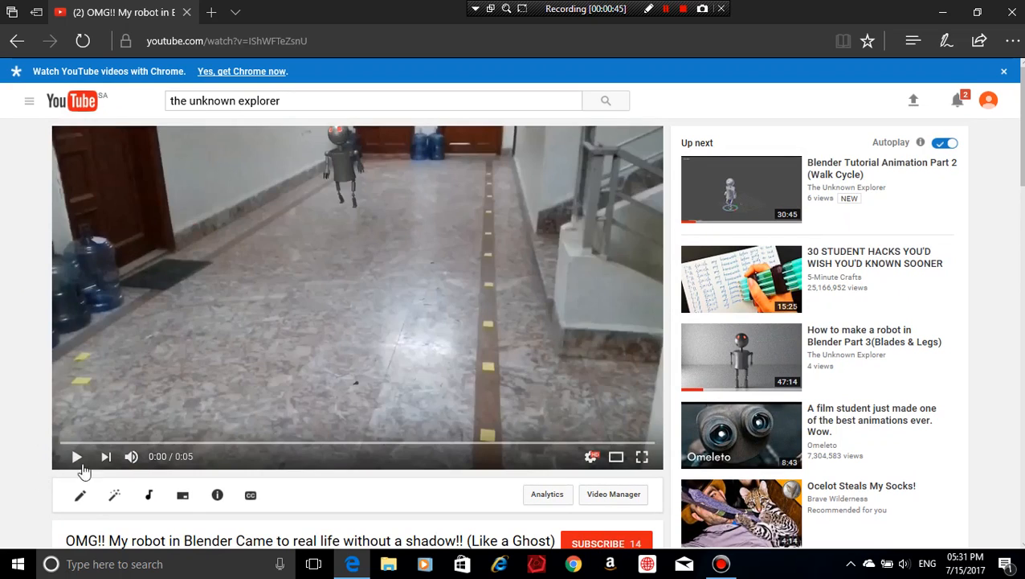
scroll(179, 417, "down", 3)
scroll(345, 332, "down", 3)
scroll(345, 332, "up", 6)
scroll(346, 332, "up", 1)
left_click(643, 458)
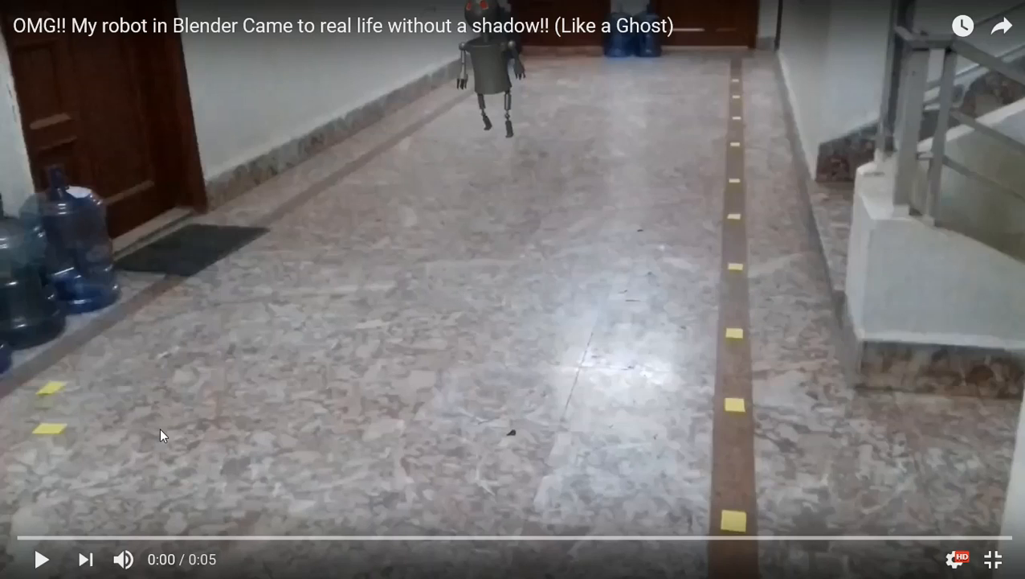
key("Escape")
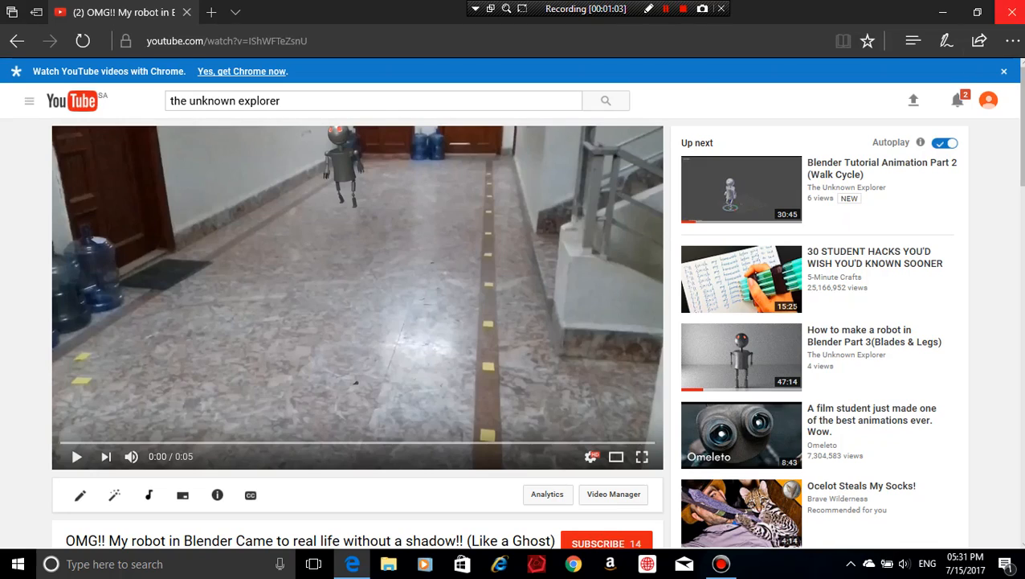
Close the browser and open the Videos folder in File Explorer
left_click(1012, 11)
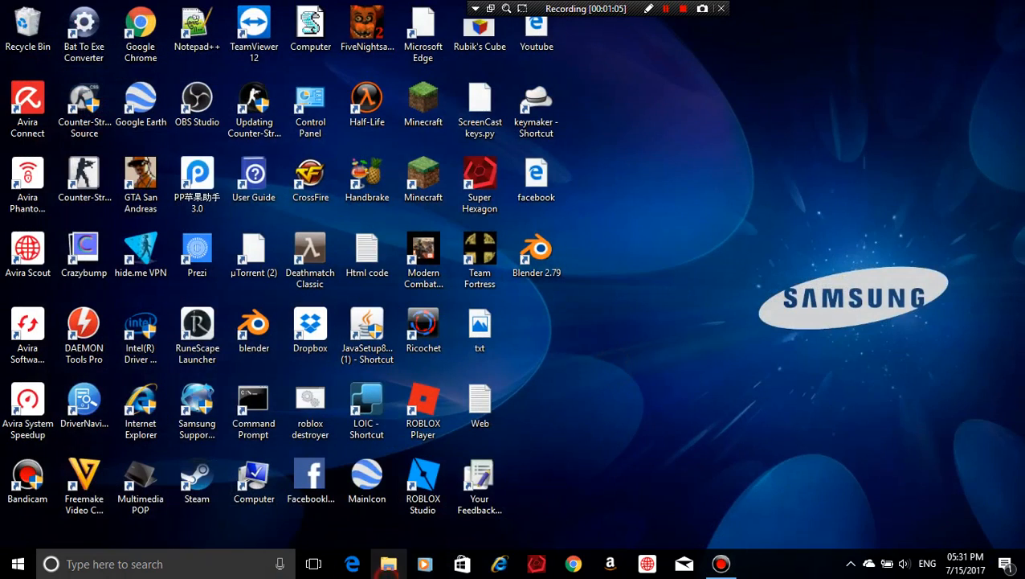
left_click(388, 563)
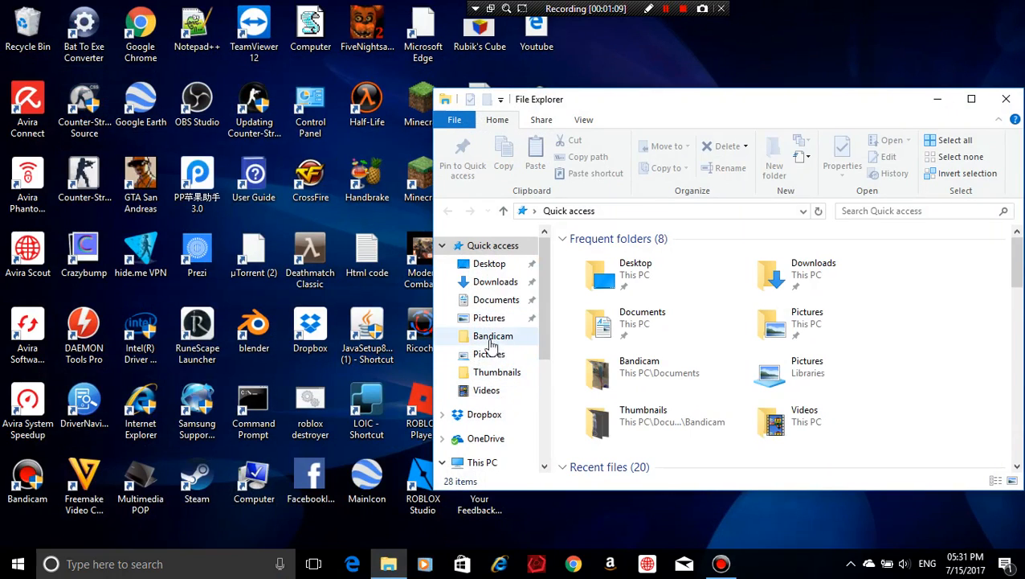
left_click(492, 394)
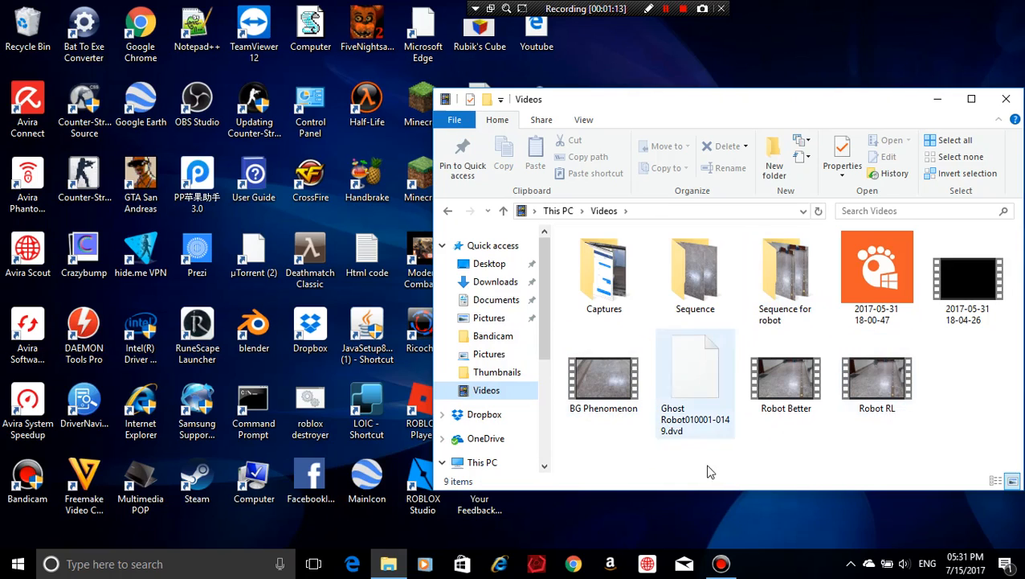
Play the Robot Better video to its end, and close the player and the folder window
left_click(786, 385)
double_click(786, 384)
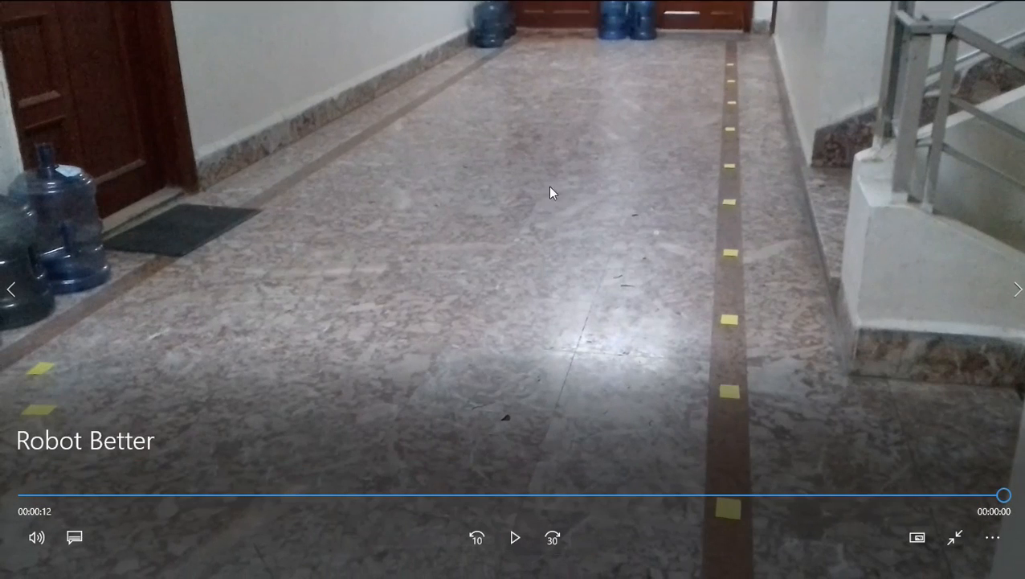
left_click(956, 536)
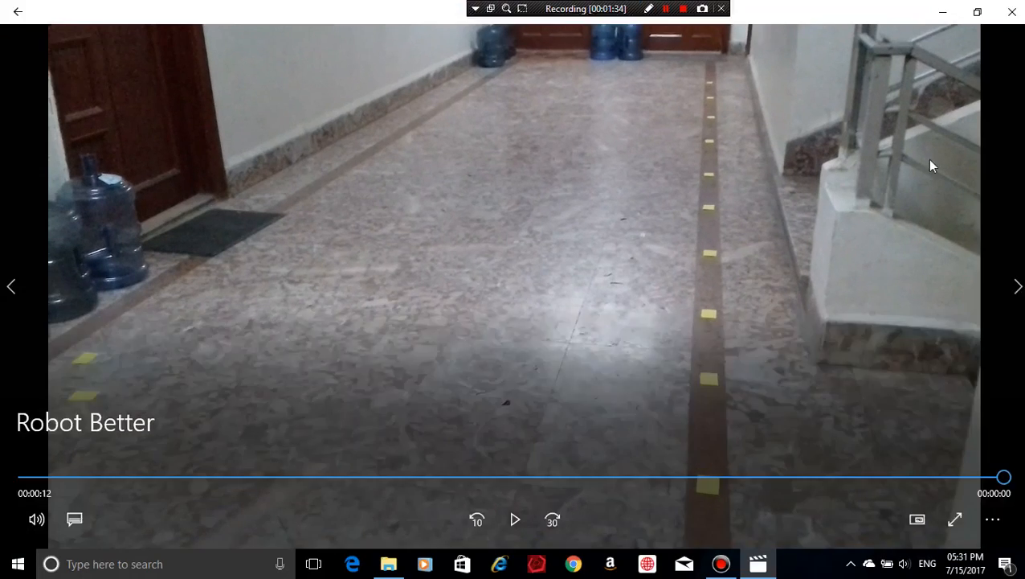
left_click(1012, 12)
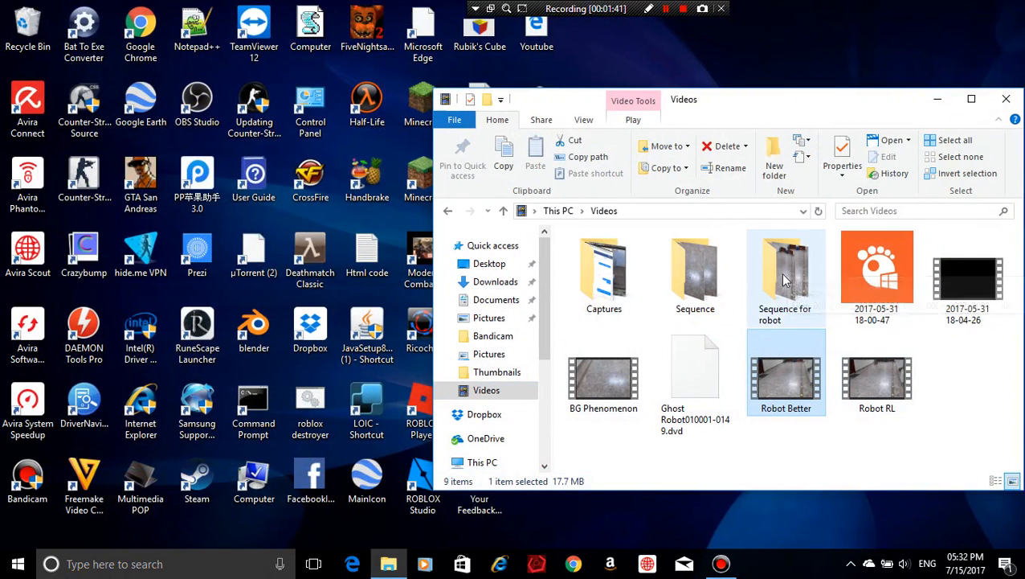
left_click(1006, 98)
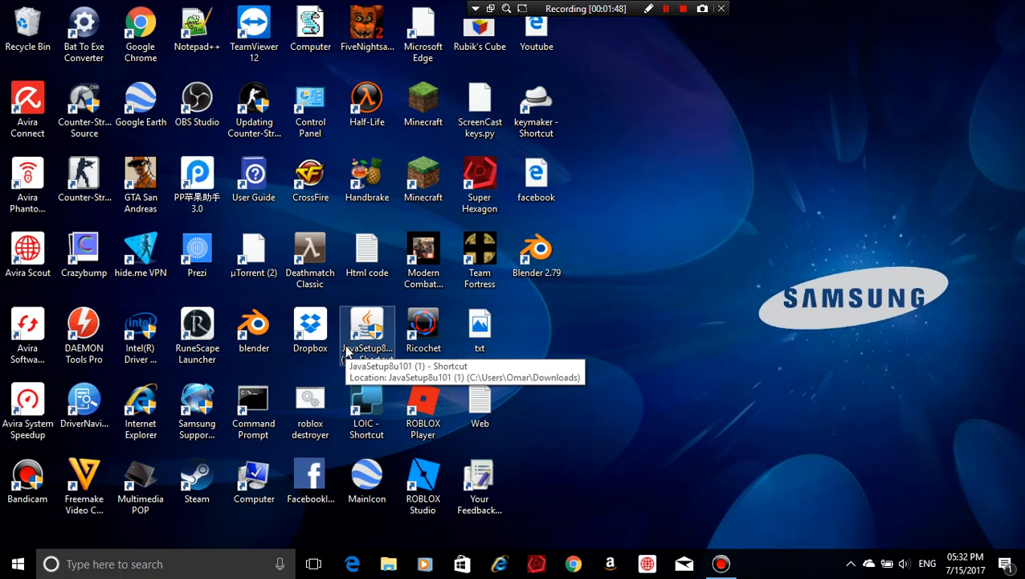
Launch Blender from the desktop and maximize its window
left_click(262, 321)
double_click(261, 322)
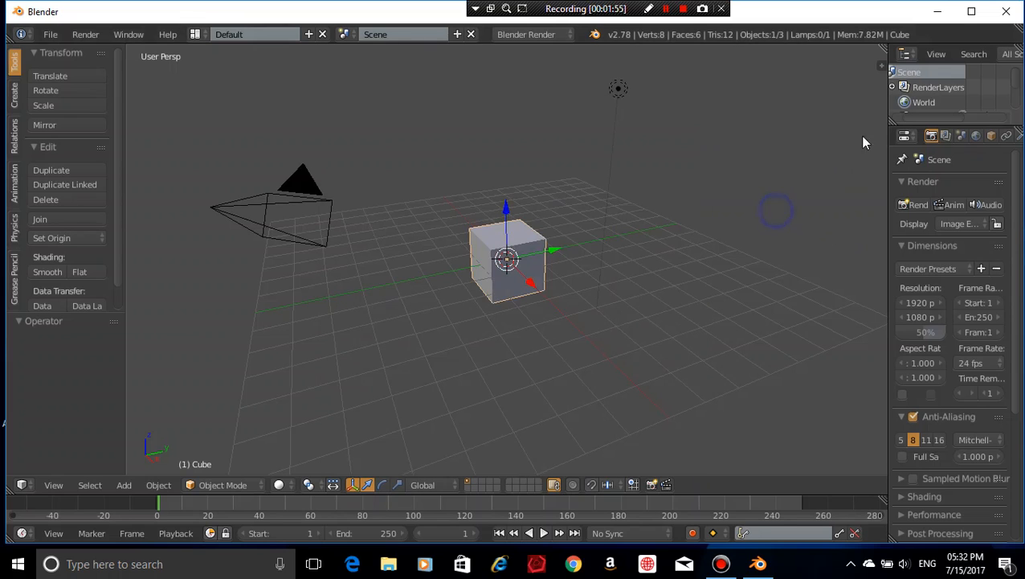
left_click(971, 12)
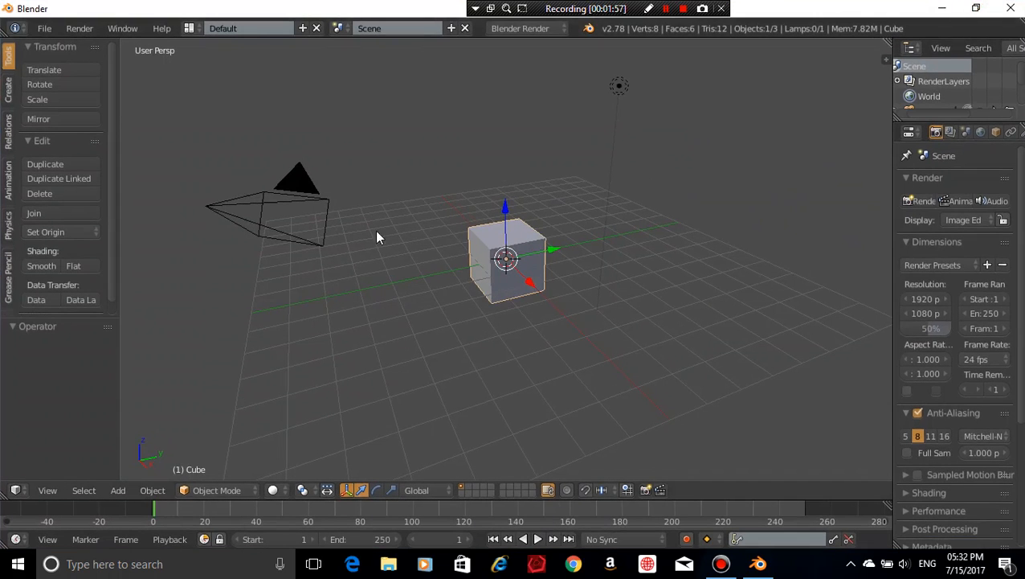
Delete the default cube from the scene
scroll(402, 225, "down", 4)
scroll(491, 235, "up", 5)
scroll(494, 245, "down", 4)
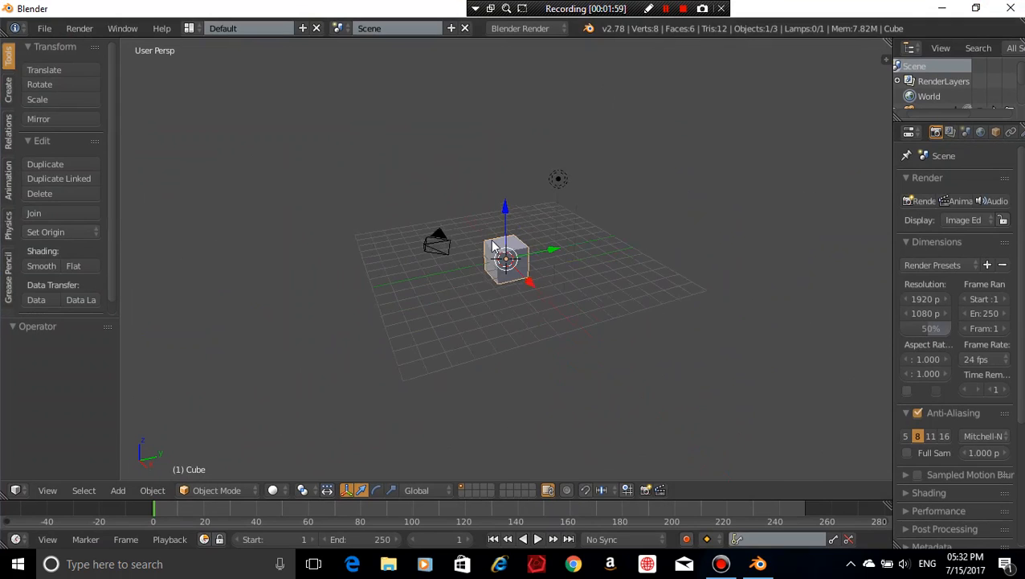
scroll(493, 245, "up", 1)
key("x")
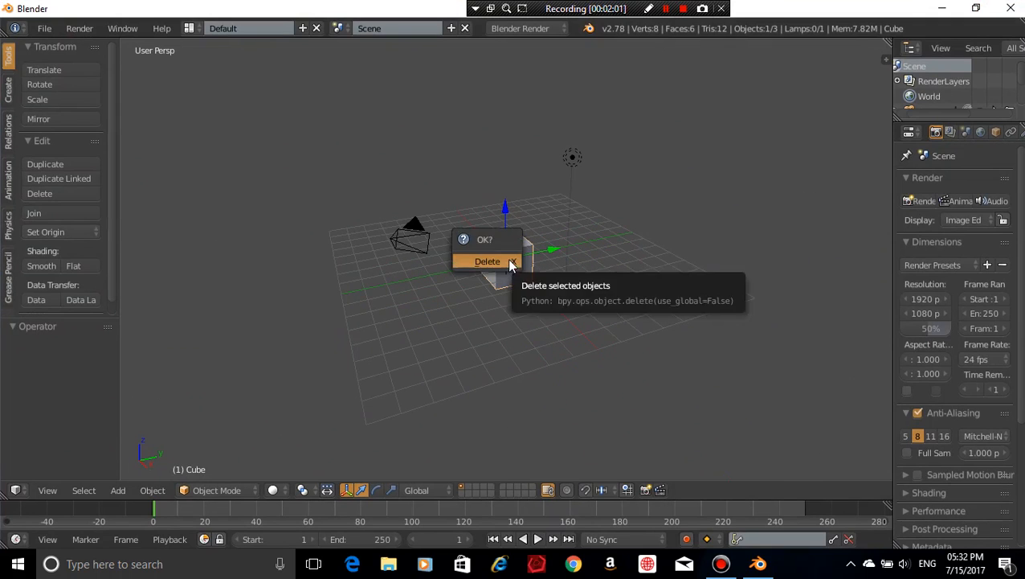
left_click(512, 262)
middle_click_drag(508, 264, 554, 180)
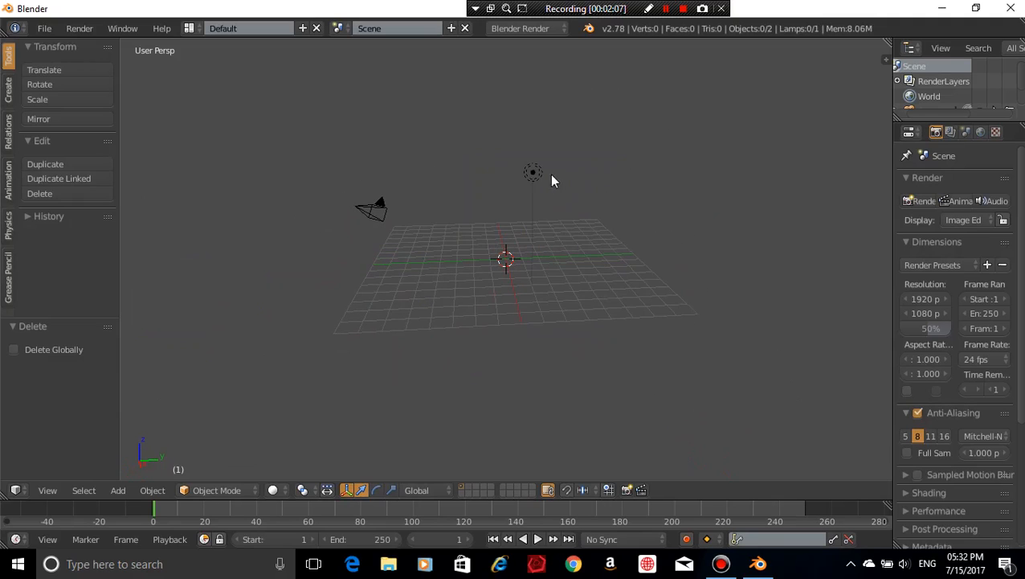
Select the camera, look through it, and enable Lock Camera to View
right_click(373, 207)
key("KP_0")
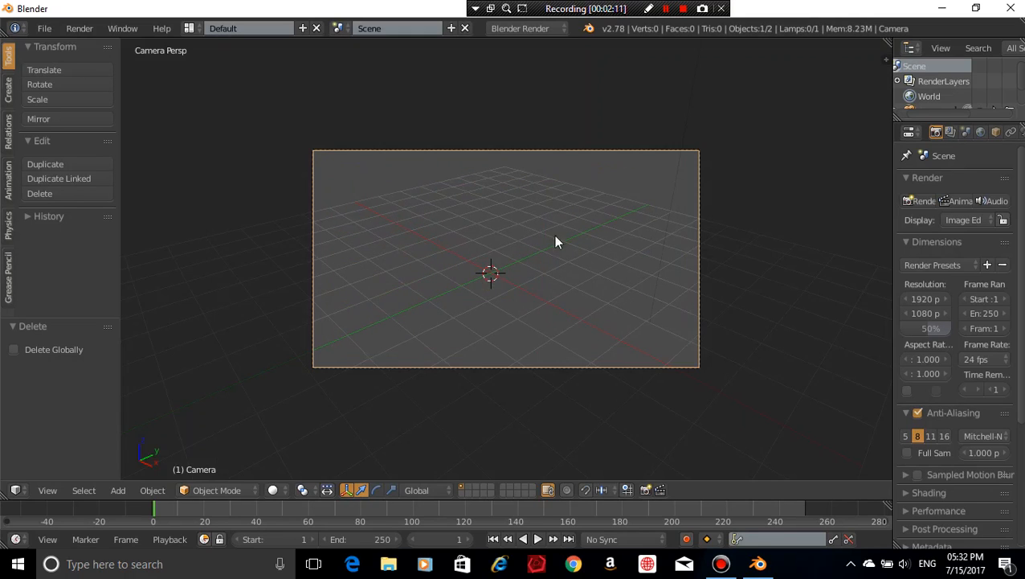
scroll(749, 275, "up", 2)
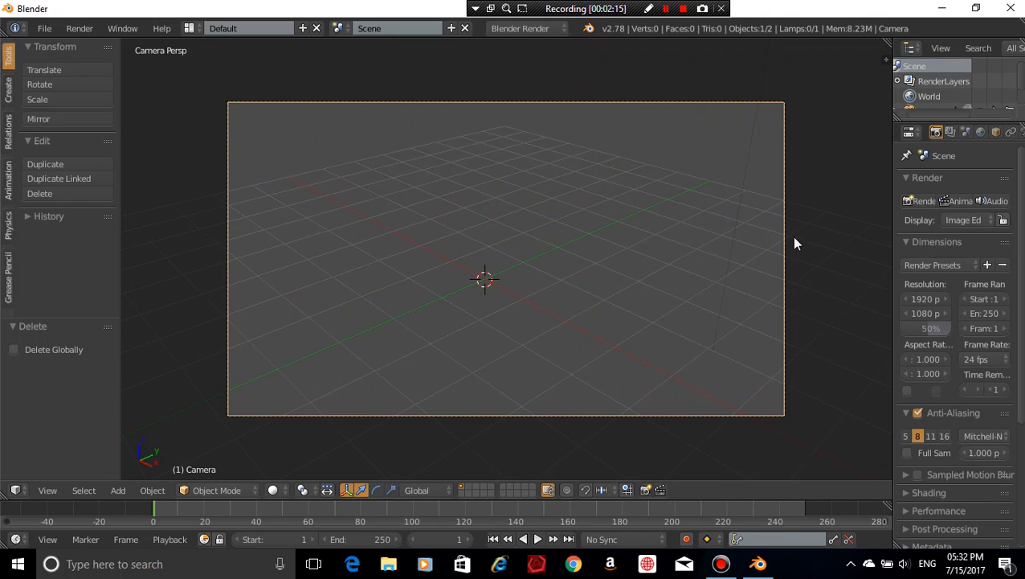
key("n")
scroll(780, 344, "down", 4)
scroll(780, 343, "down", 1)
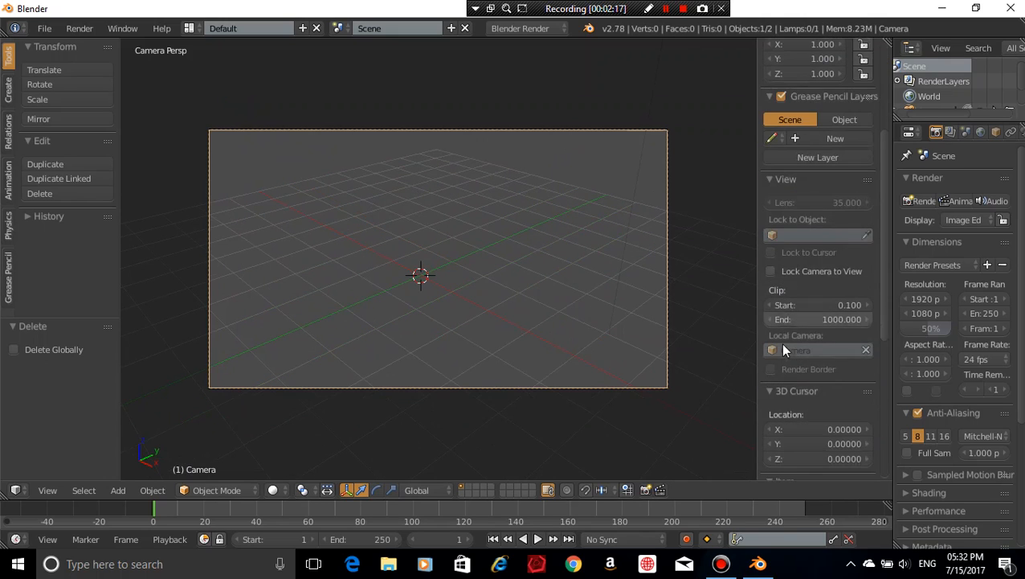
left_click(773, 273)
key("n")
Reposition the locked camera farther back for a low, slightly angled view of the whole grid floor
middle_click_drag(628, 287, 553, 281)
scroll(553, 281, "down", 7)
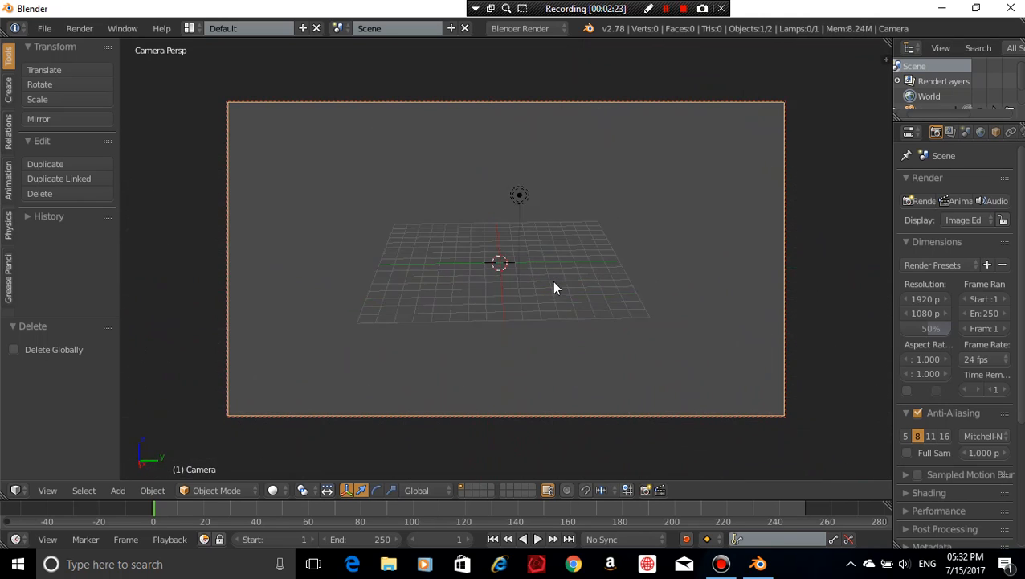
scroll(556, 281, "up", 5)
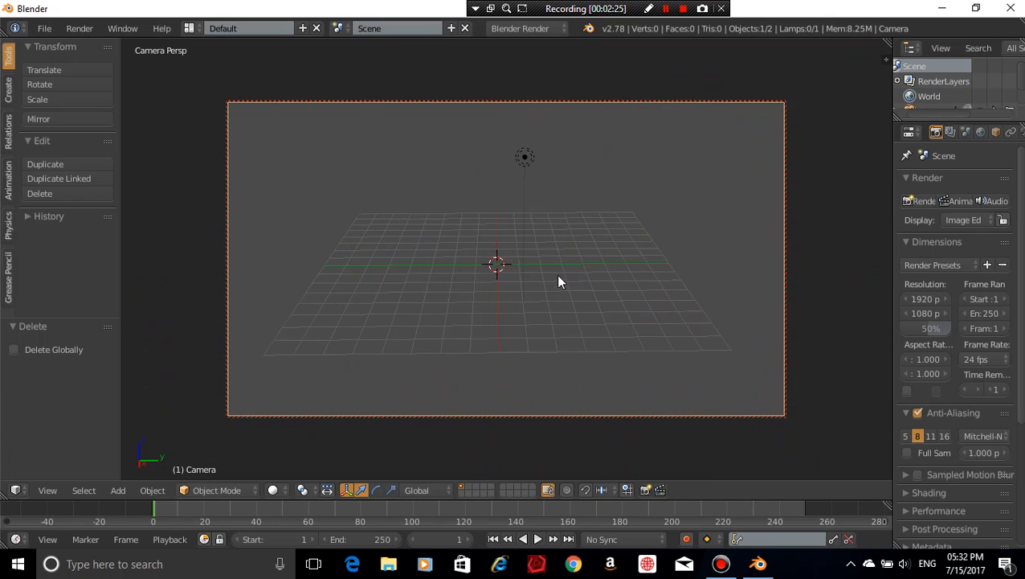
mouse_move(581, 275)
middle_mouse_down("shift")
mouse_move(546, 269)
mouse_move(536, 251)
mouse_move(588, 258)
middle_mouse_up("shift")
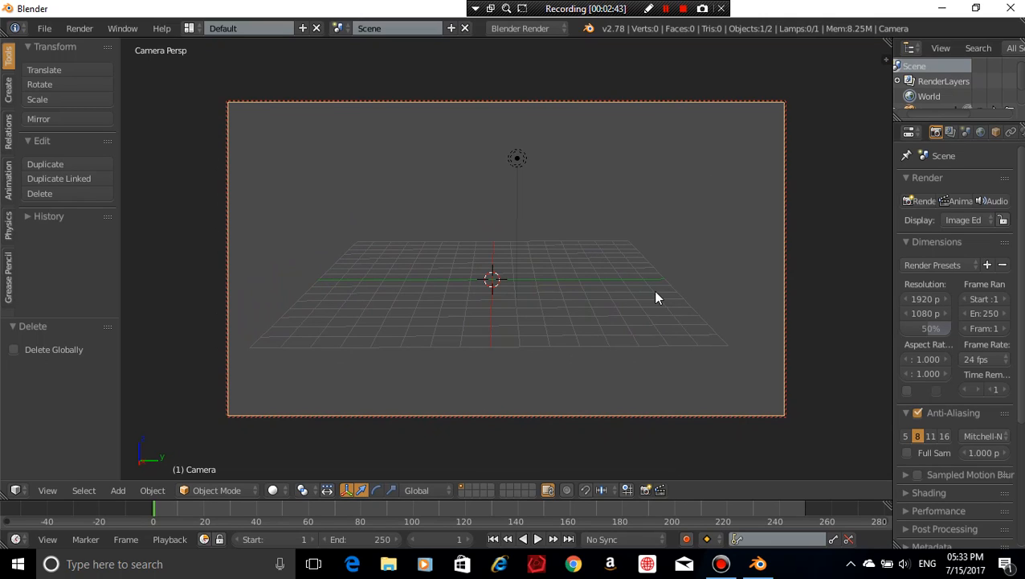
middle_click_drag(655, 287, 610, 275)
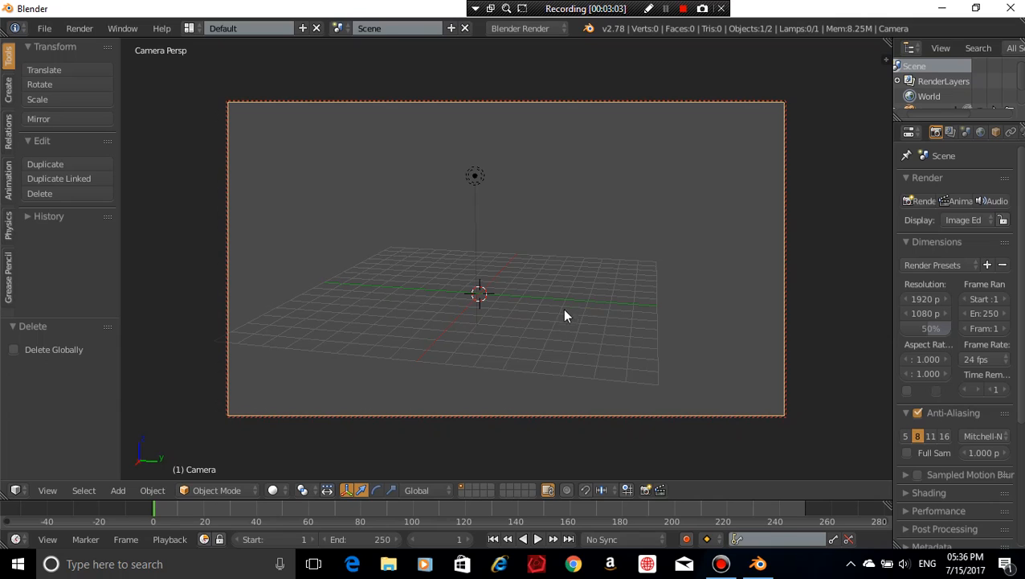
Expand the 3D view's Background Images settings and add a new background entry
key("n")
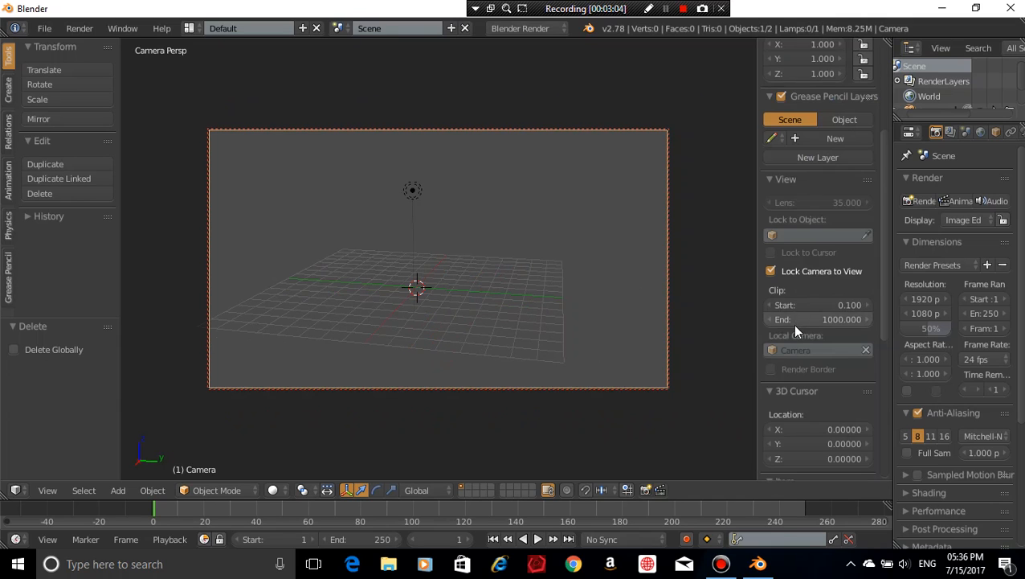
scroll(792, 325, "down", 5)
scroll(794, 327, "down", 3)
scroll(793, 324, "up", 15)
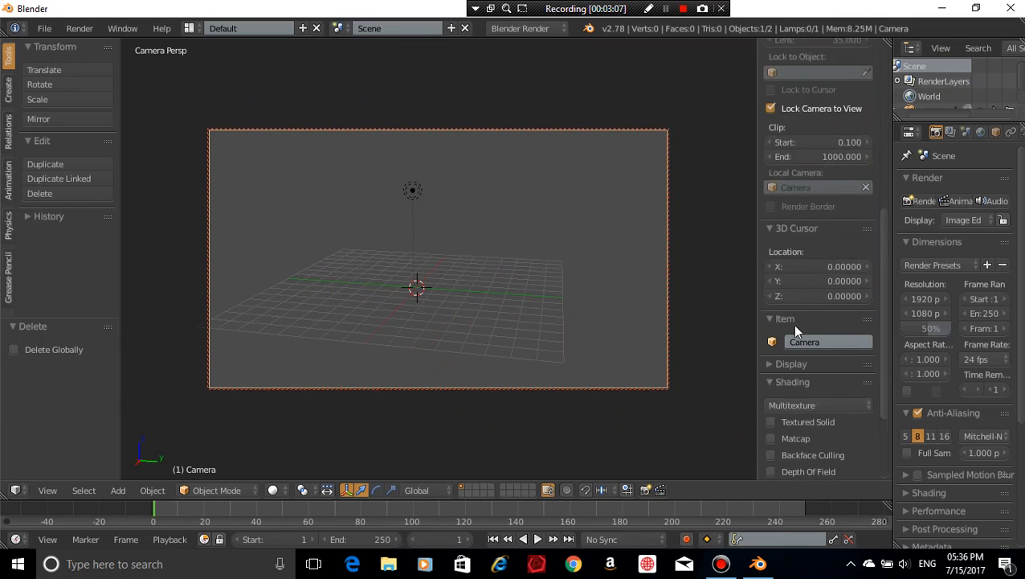
scroll(790, 318, "down", 8)
scroll(789, 315, "down", 6)
scroll(789, 315, "up", 17)
scroll(763, 319, "down", 13)
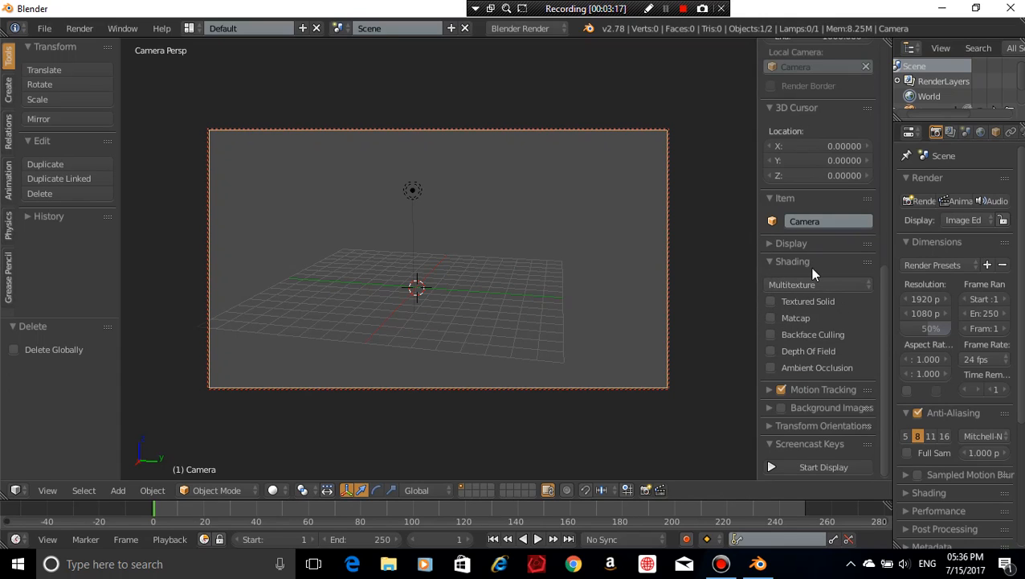
left_click(768, 407)
left_click(829, 431)
scroll(832, 434, "down", 4)
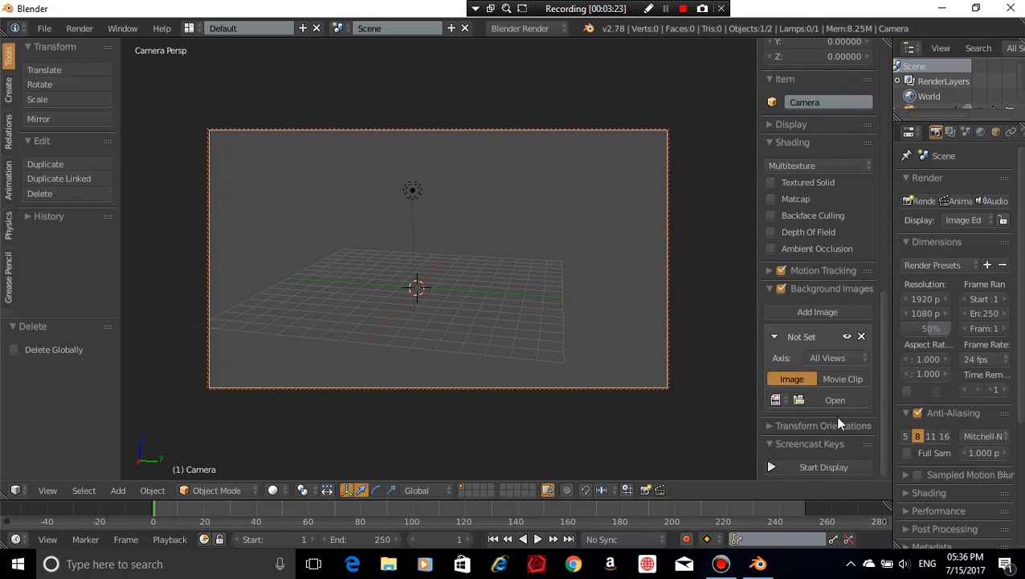
Set the new background entry to Movie Clip and load Robot Better.mp4 from the Videos folder
left_click(844, 379)
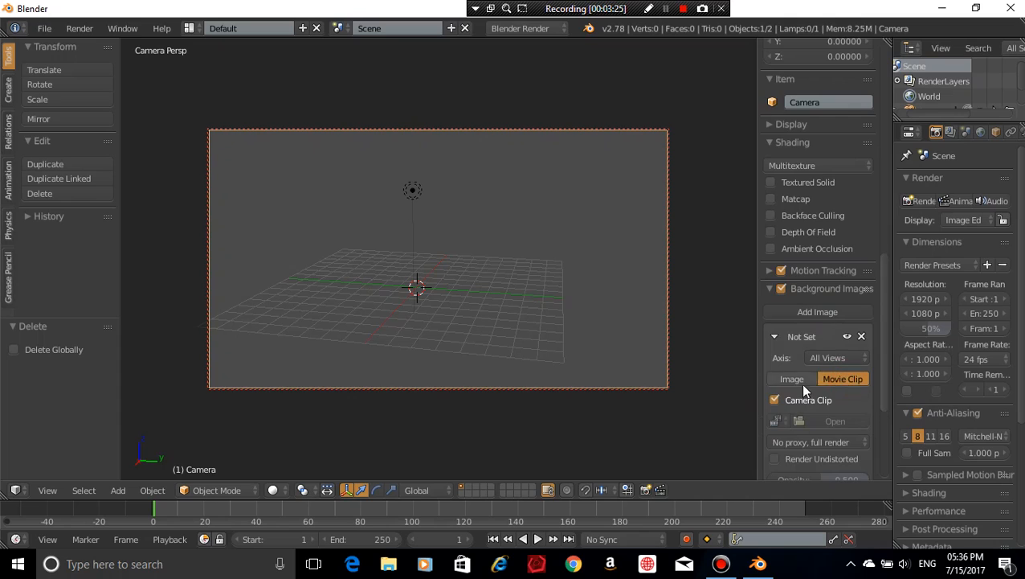
scroll(800, 384, "down", 2)
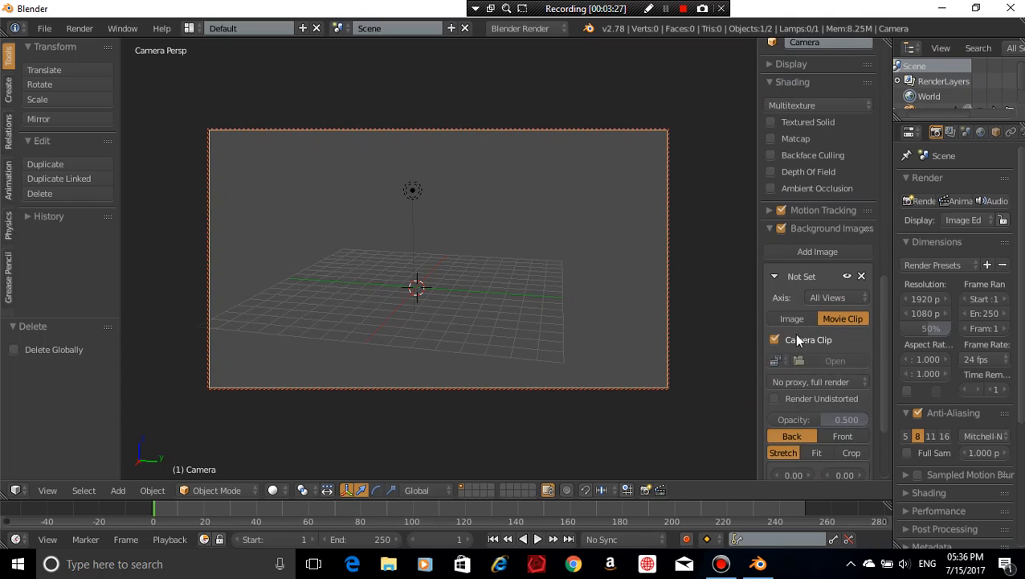
left_click(840, 364)
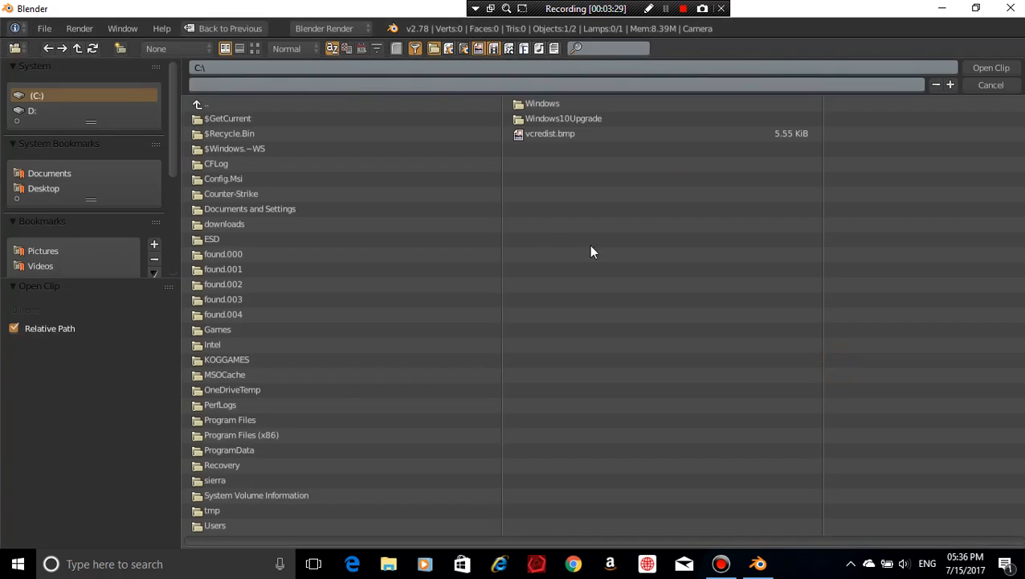
left_click(36, 266)
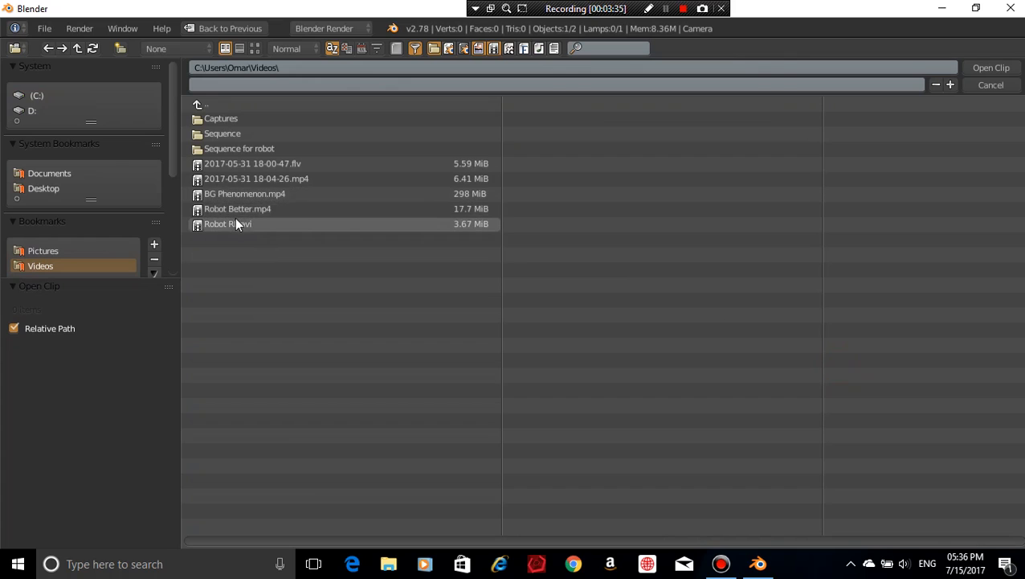
left_click(263, 210)
left_click(994, 68)
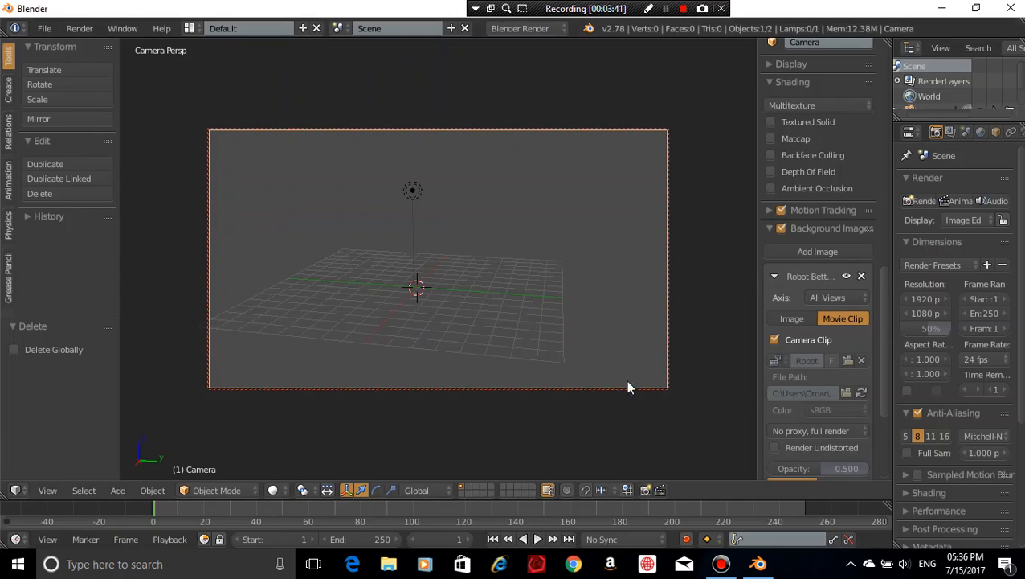
Set the background clip's opacity to 0.531 and remove the Robot Better background entry
scroll(790, 399, "down", 3)
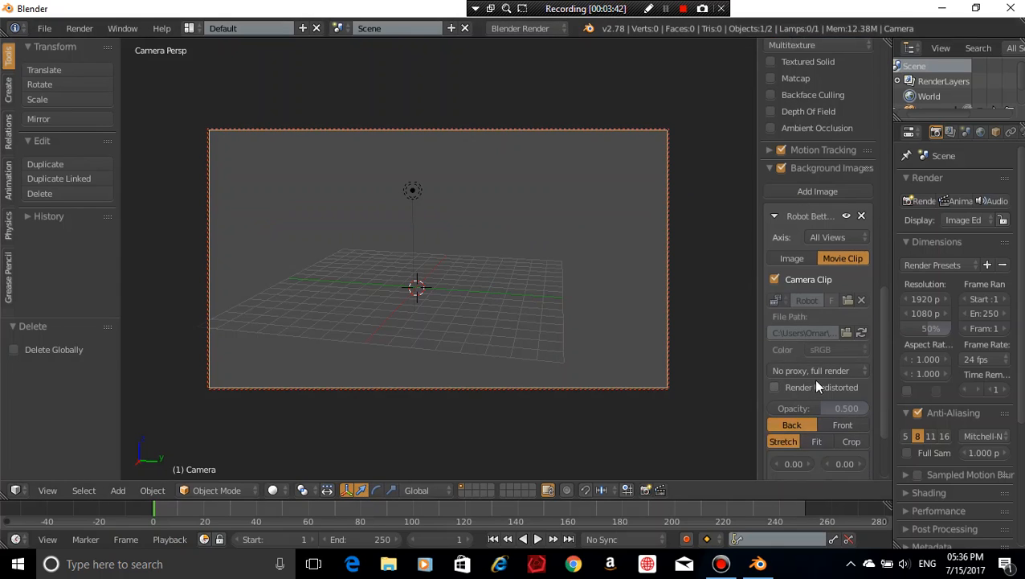
mouse_move(815, 409)
left_mouse_down()
mouse_move(855, 409)
mouse_move(818, 409)
left_mouse_up()
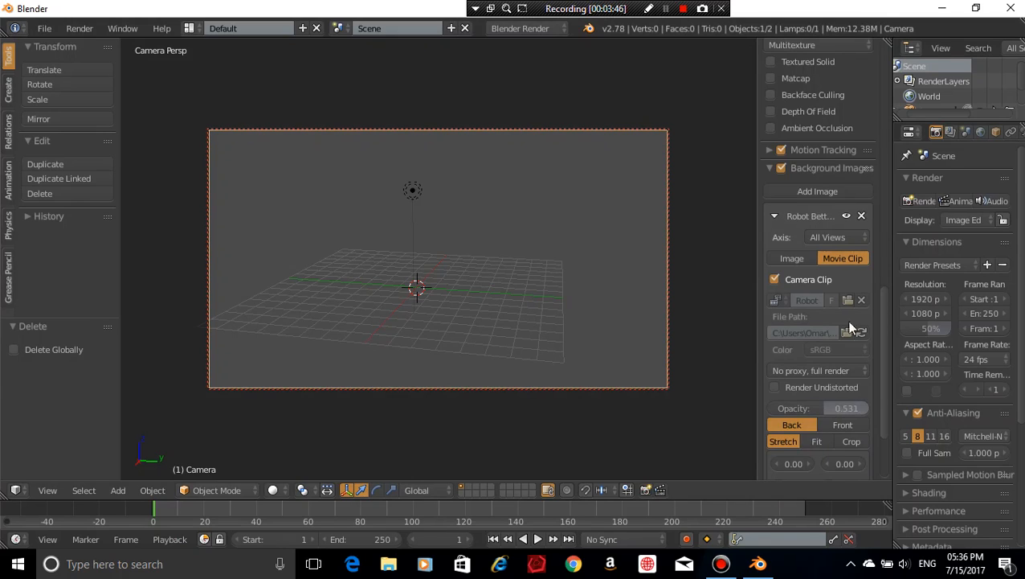
left_click(862, 216)
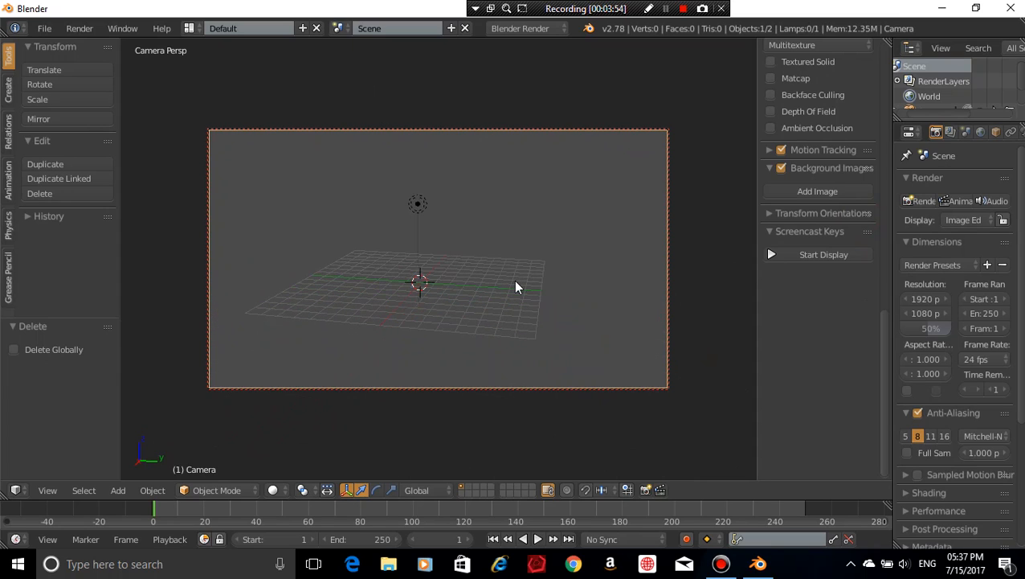
Examine the camera's placement relative to the grid floor, both from outside and through the camera view
middle_click_drag(515, 281, 550, 294)
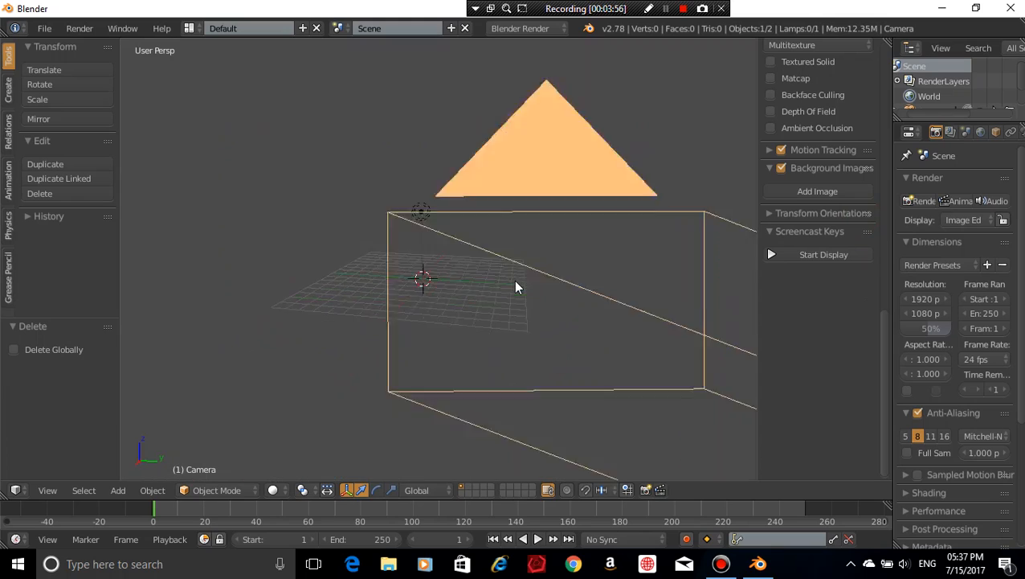
scroll(567, 295, "down", 7)
scroll(568, 295, "up", 2)
scroll(567, 301, "up", 2)
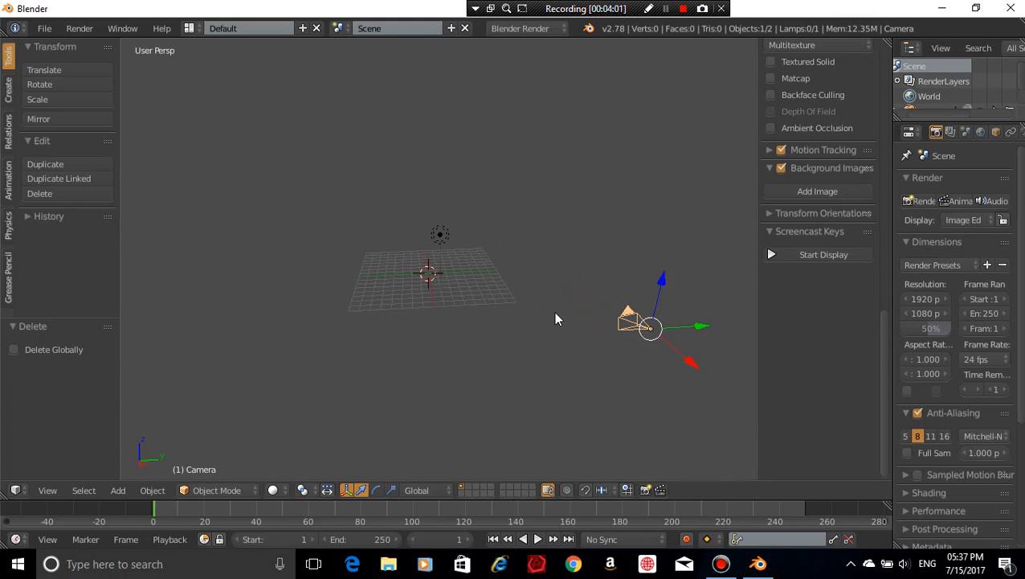
key("KP_0")
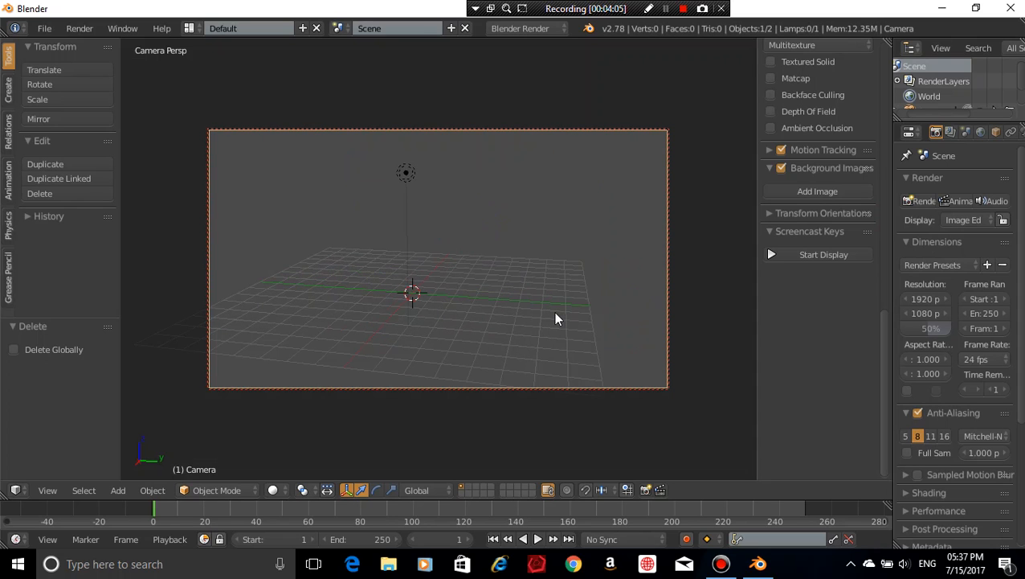
key("KP_0")
mouse_move(605, 315)
middle_mouse_down()
mouse_move(727, 336)
mouse_move(608, 328)
middle_mouse_up()
key("KP_0")
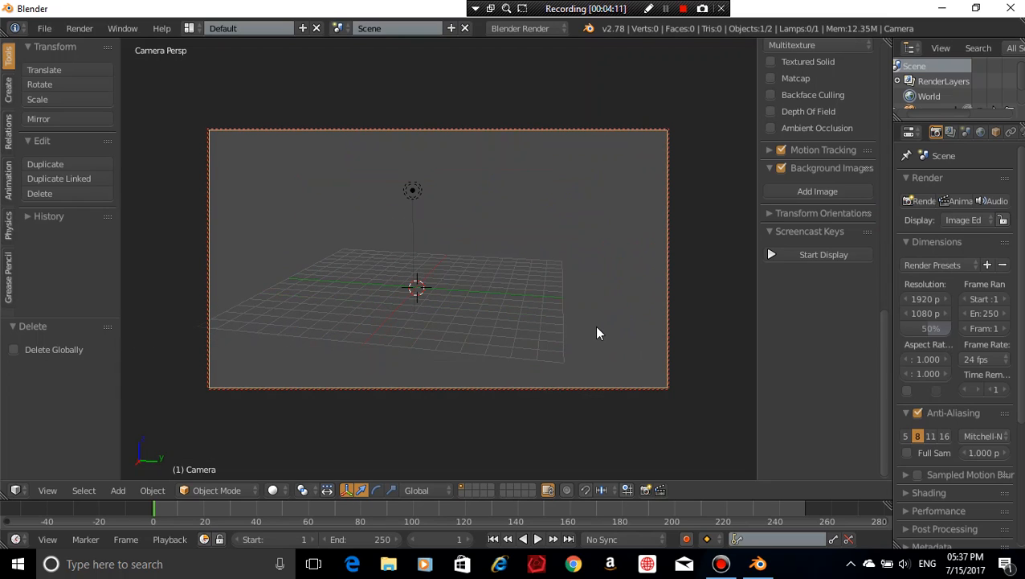
key("g")
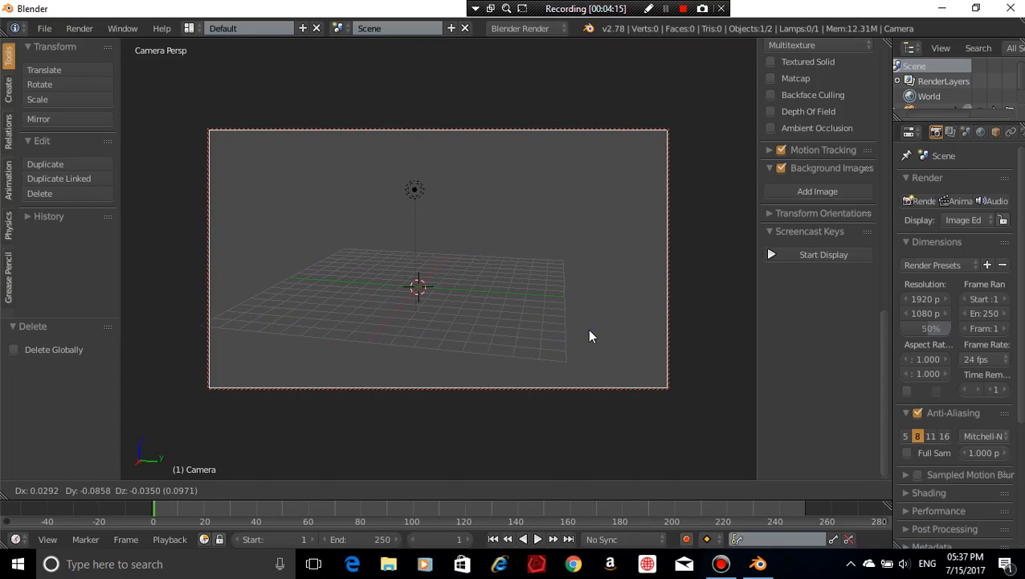
key("Escape")
key("g")
key("z")
key("z")
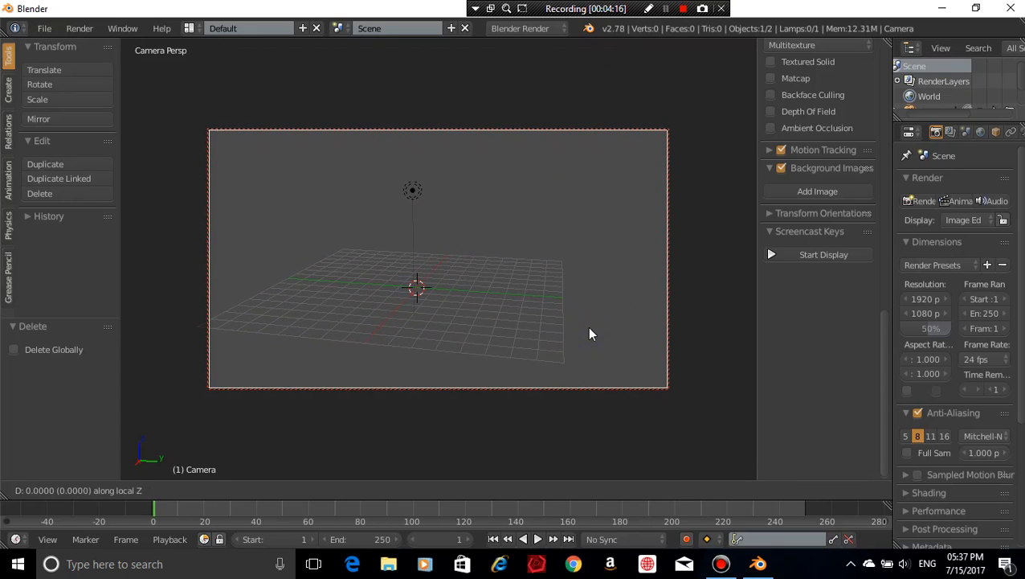
key("Escape")
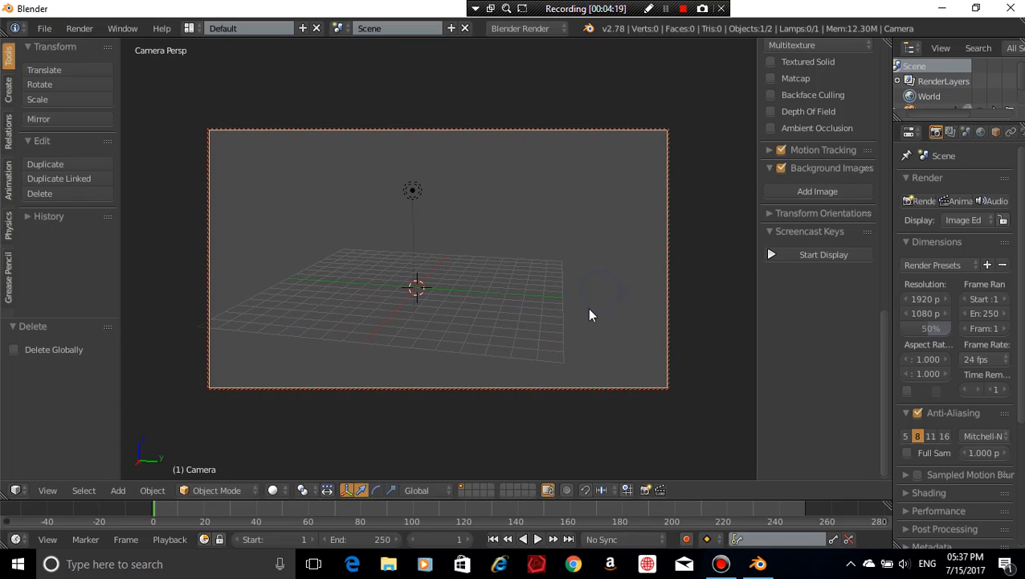
Move the camera about 2.46 units forward along its local Z axis, closer to the grid floor
key("g")
key("z")
key("z")
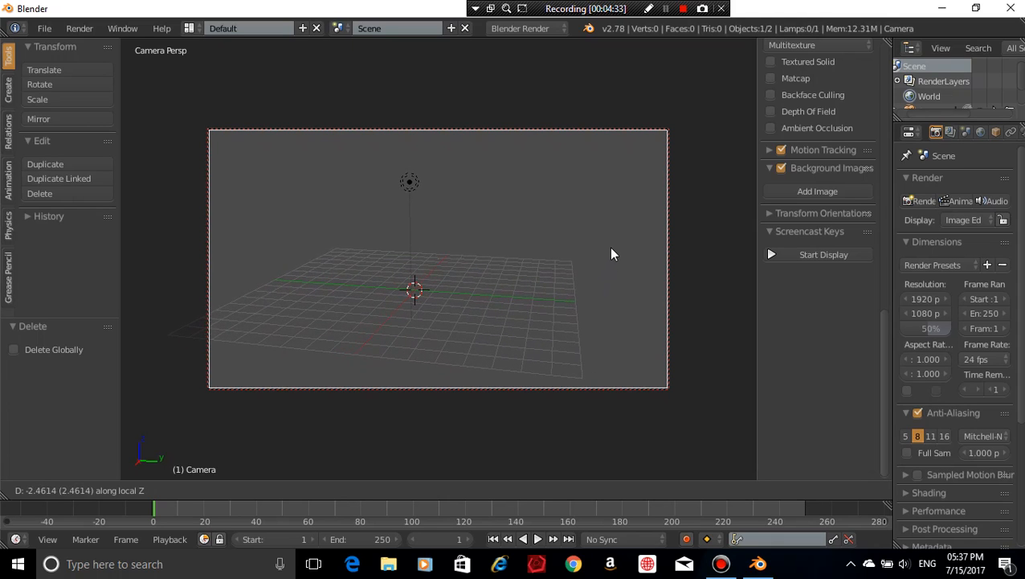
left_click(611, 249)
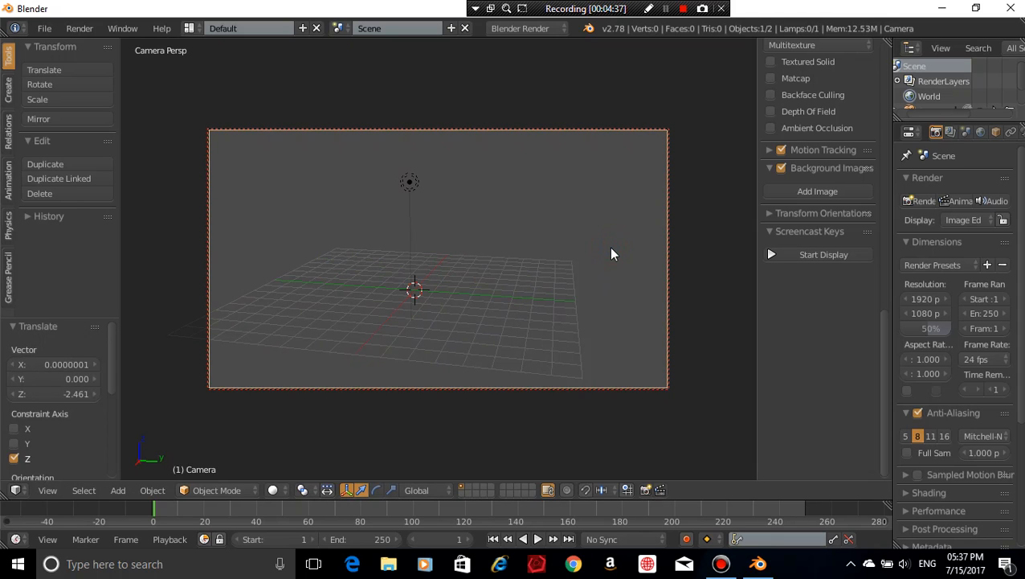
Inspect the camera's new placement from the right side and around the grid, and deselect all objects
middle_click_drag(611, 254, 134, 232)
key("KP_3")
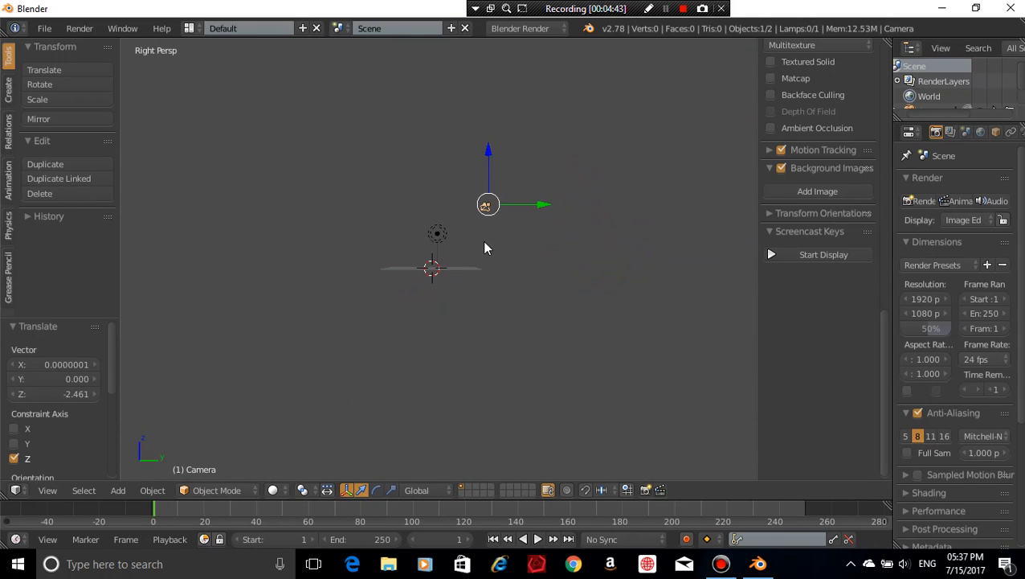
middle_click_drag(485, 248, 479, 317)
scroll(479, 312, "up", 5)
scroll(358, 365, "down", 4)
scroll(358, 365, "up", 4)
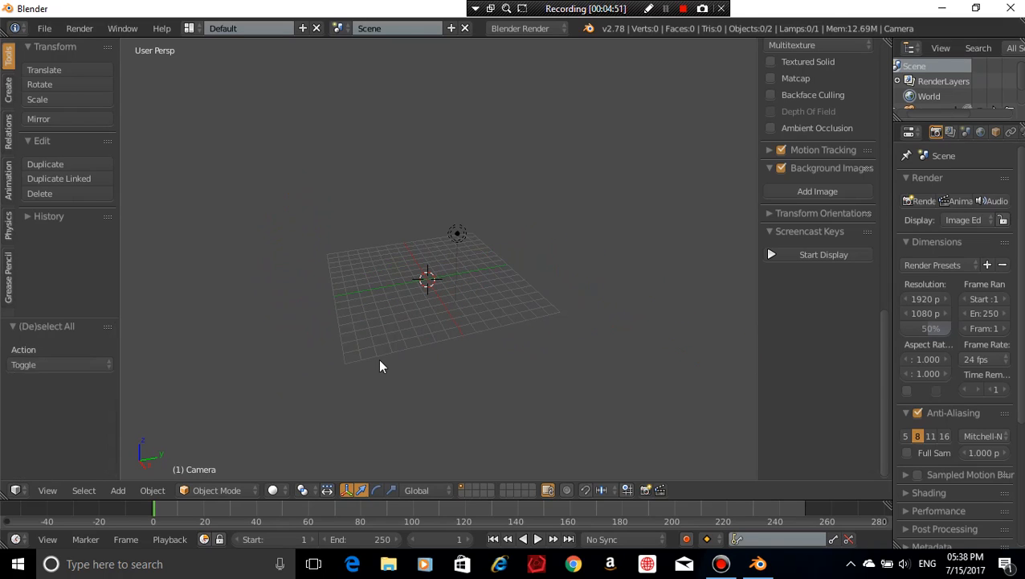
Switch the 3D view area to the Movie Clip Editor
left_click(16, 490)
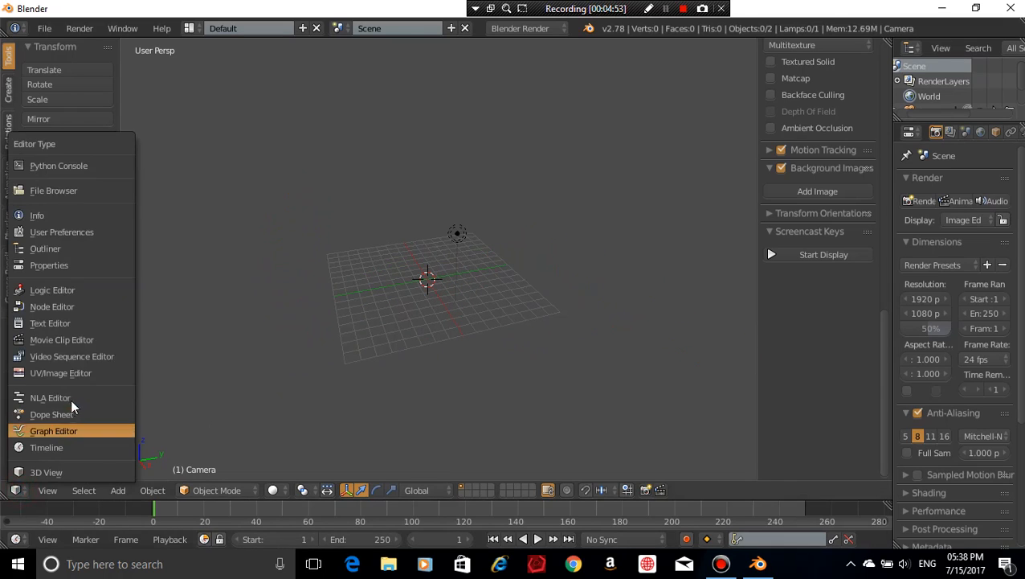
left_click(80, 339)
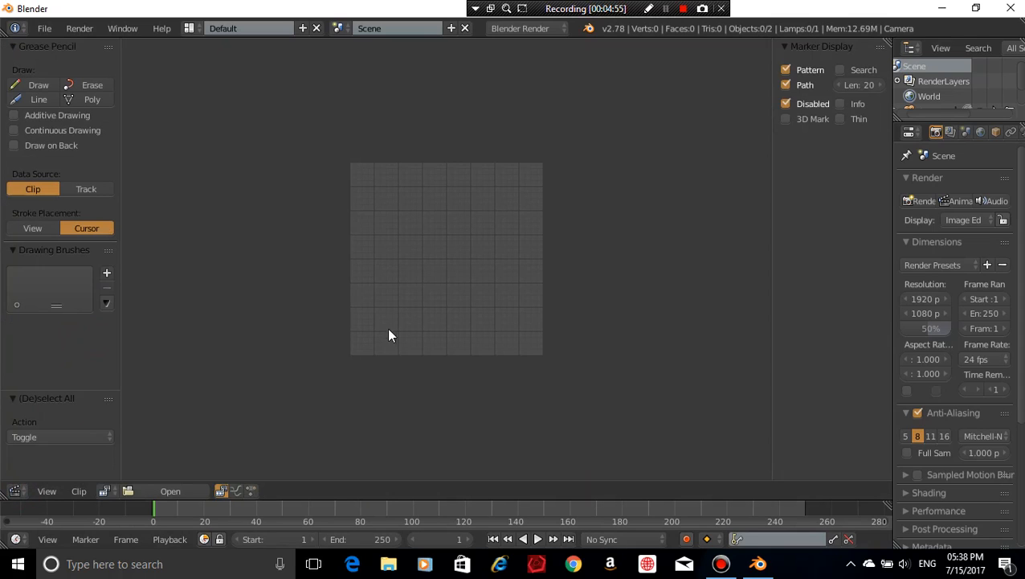
scroll(384, 320, "up", 2)
scroll(384, 320, "down", 1)
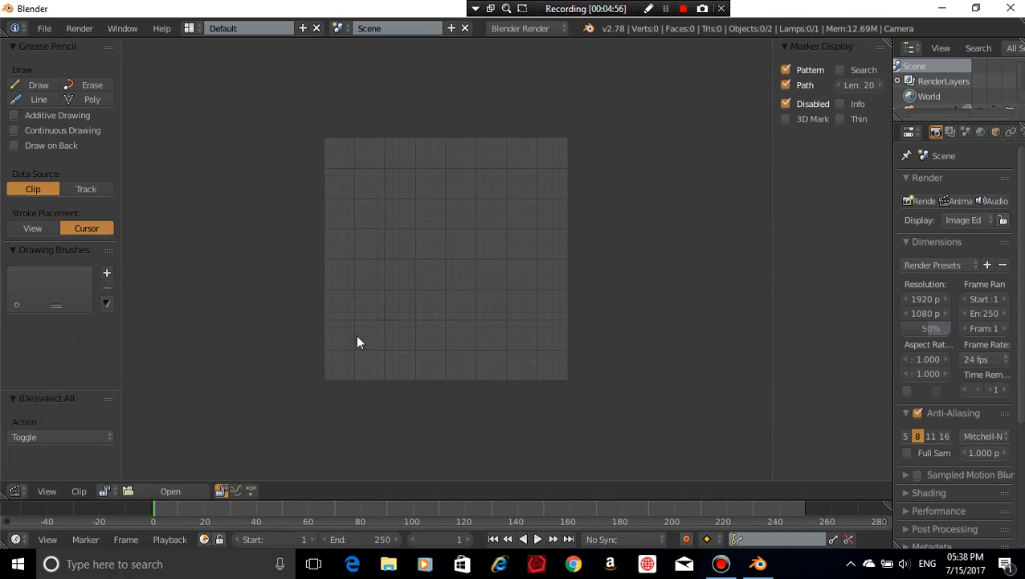
Open Robot Better.mp4 from the Videos folder as the movie clip and bring the whole hallway frame into view
left_click(170, 491)
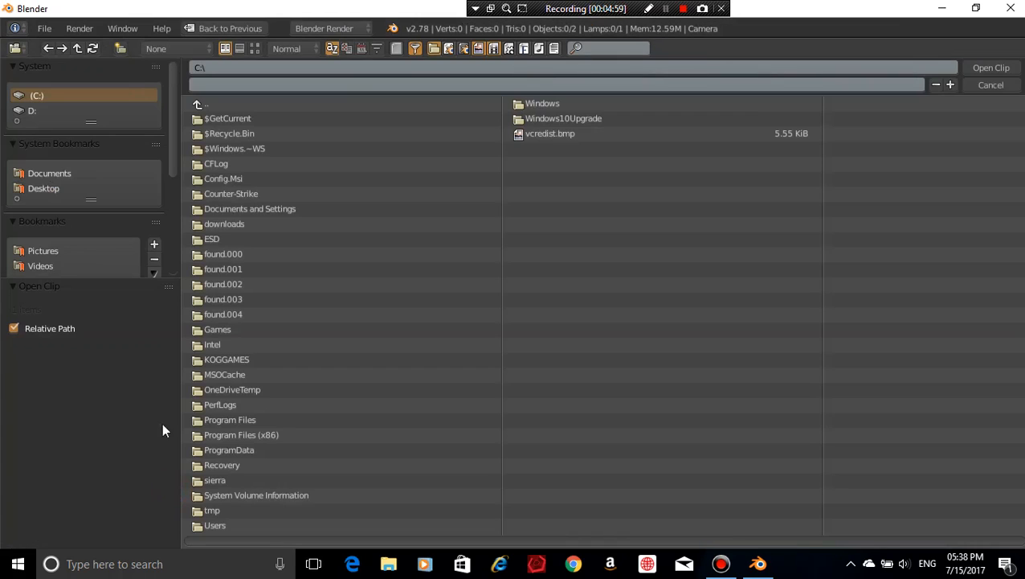
left_click(56, 266)
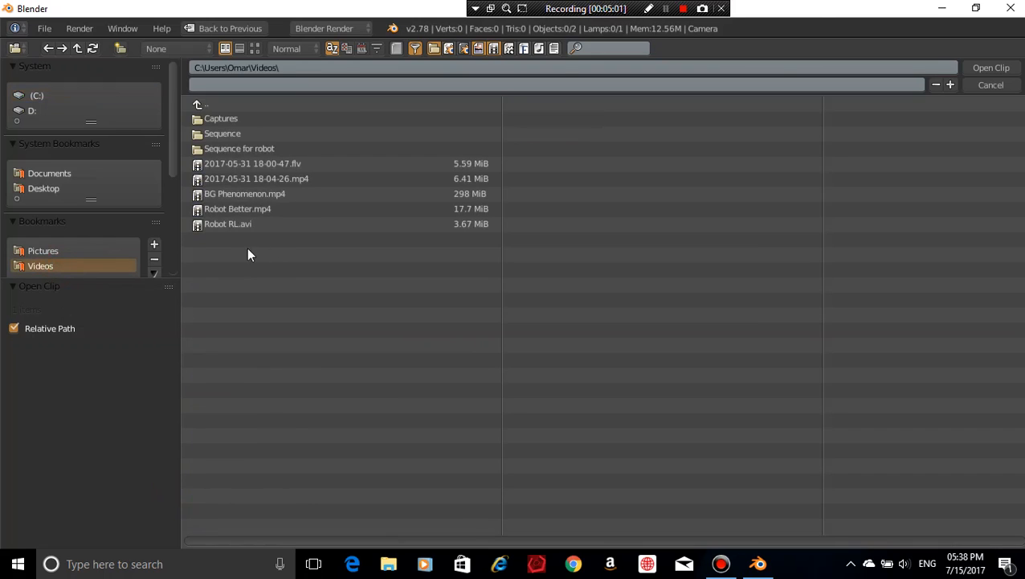
left_click(271, 210)
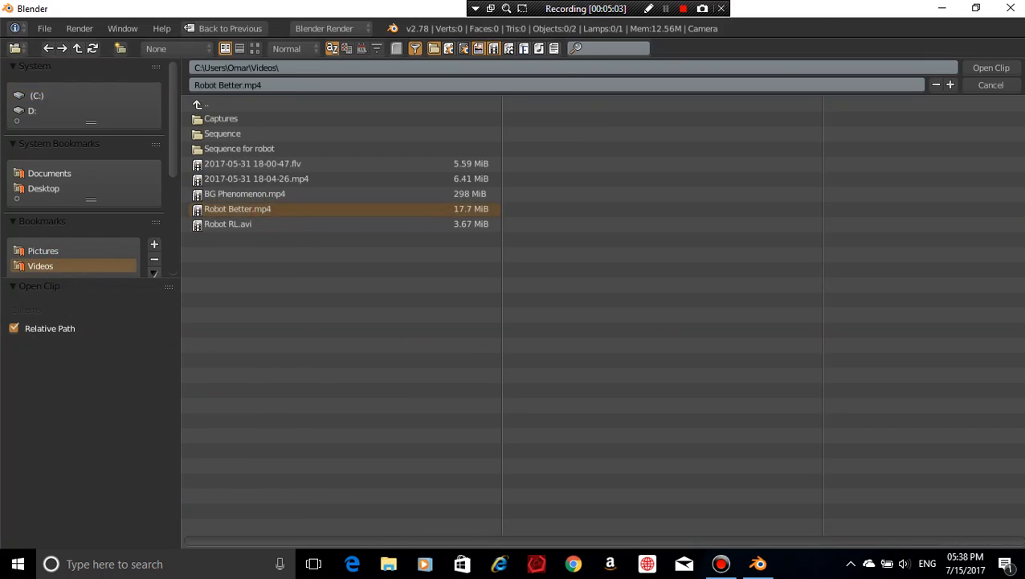
left_click(977, 67)
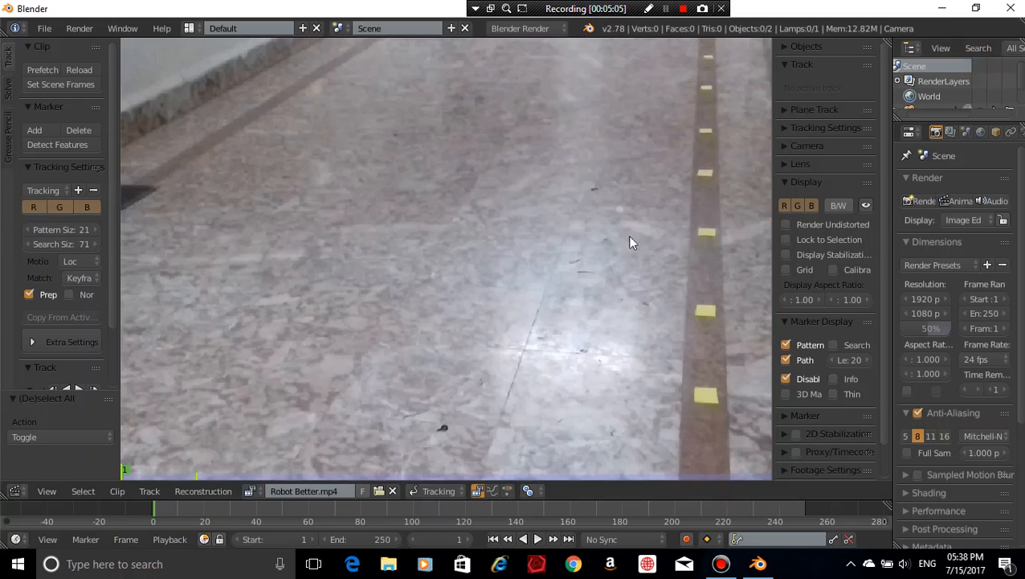
scroll(522, 326, "down", 3)
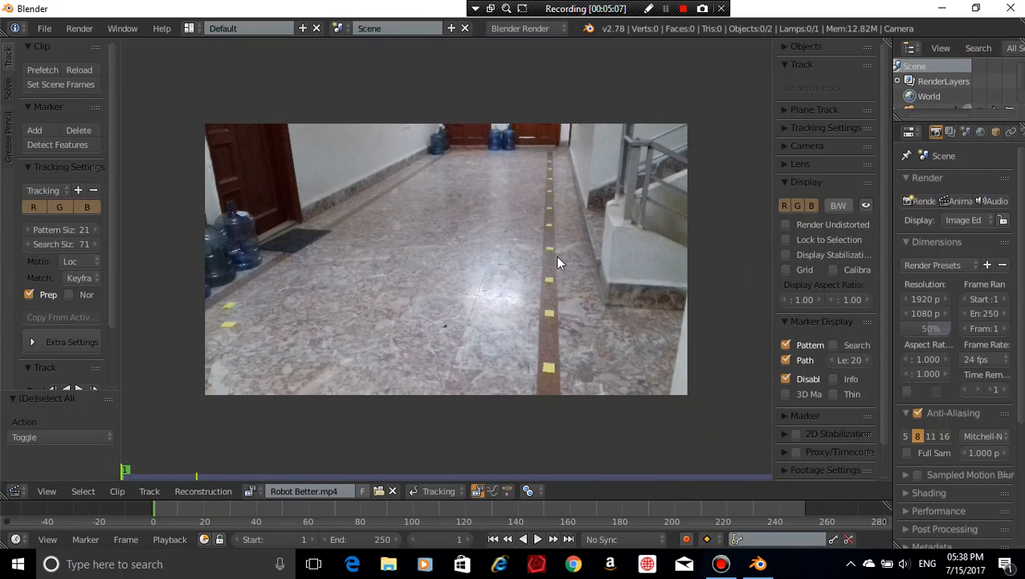
scroll(567, 270, "up", 1)
scroll(567, 270, "down", 1)
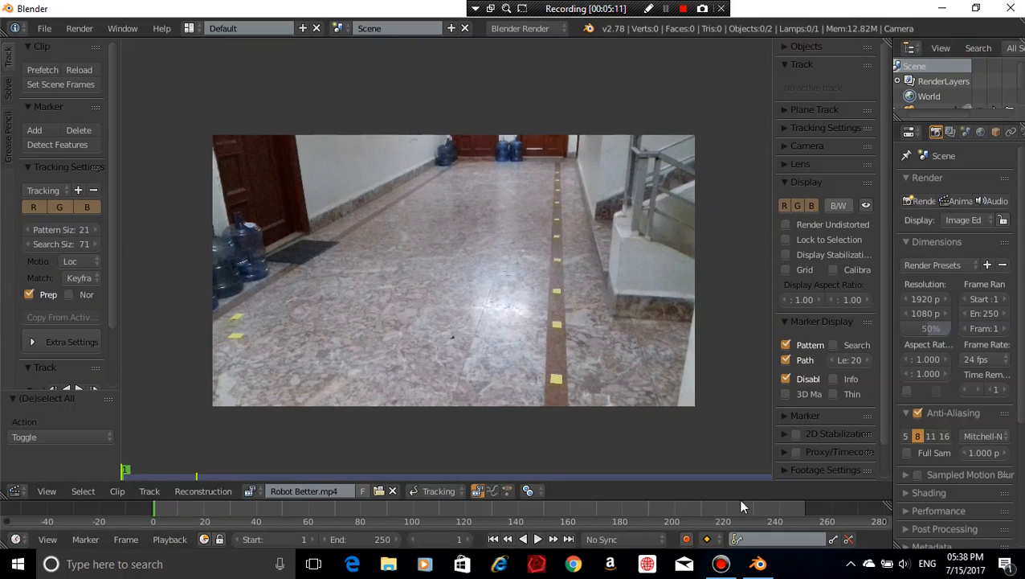
Go to frame 667 and set the scene's end frame to 667
left_click(446, 538)
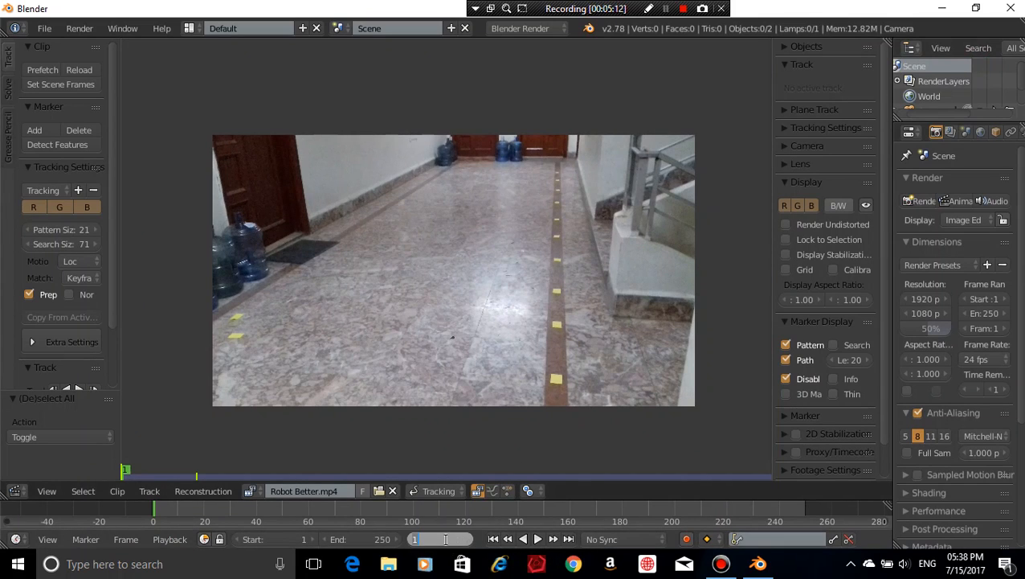
type("667")
key("Return")
left_click(381, 538)
type("6")
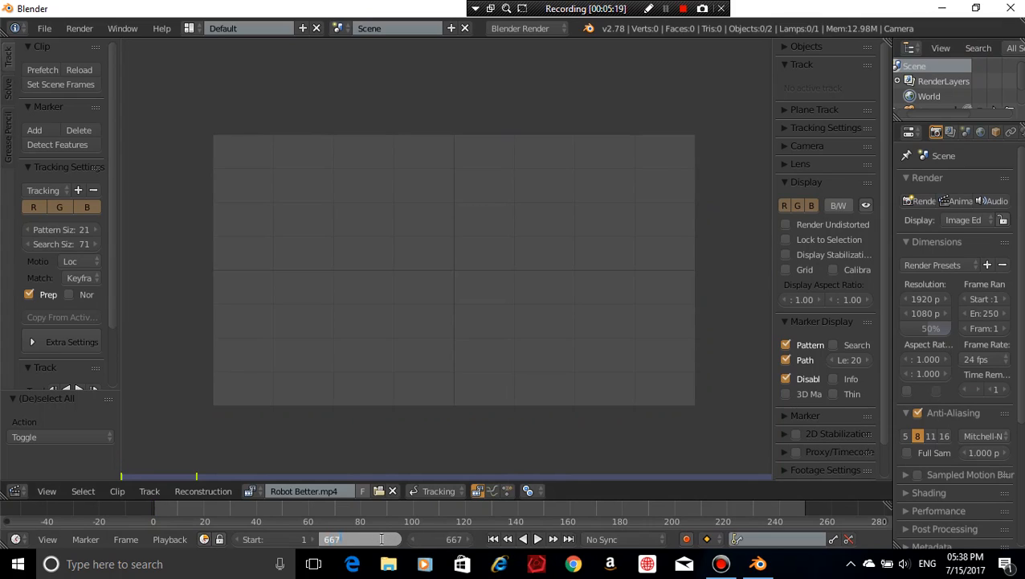
key("Return")
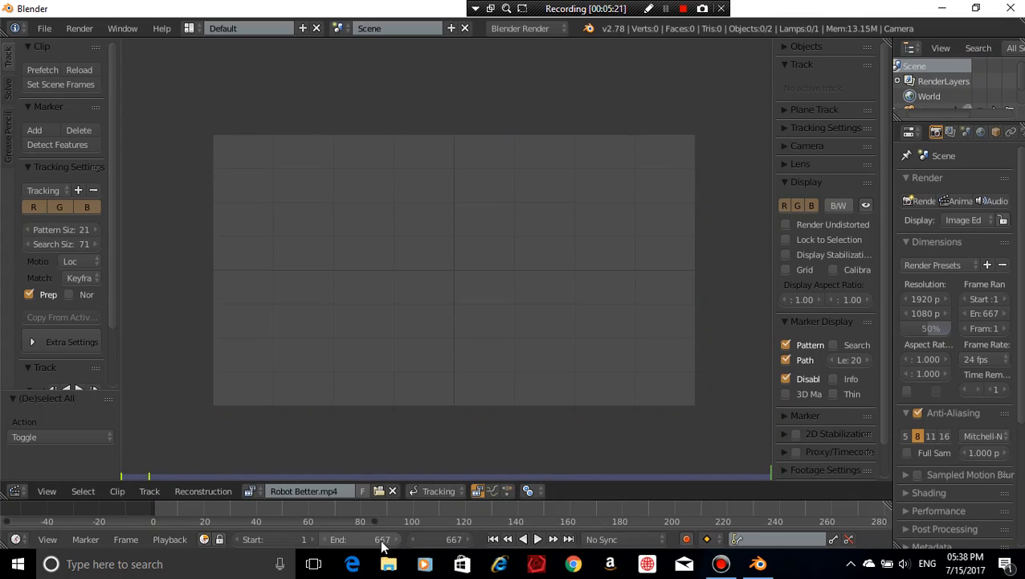
left_click(382, 540)
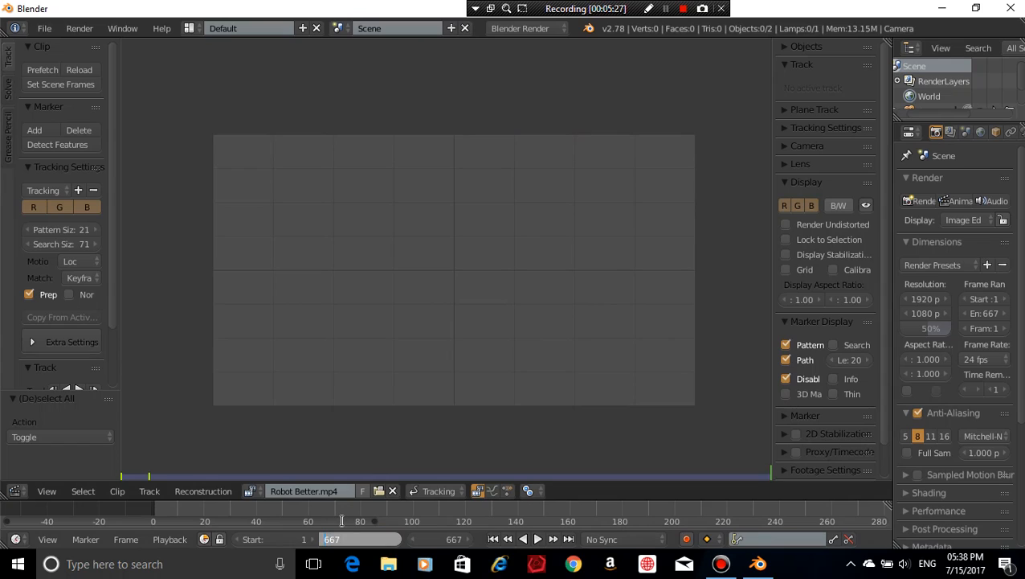
key("Return")
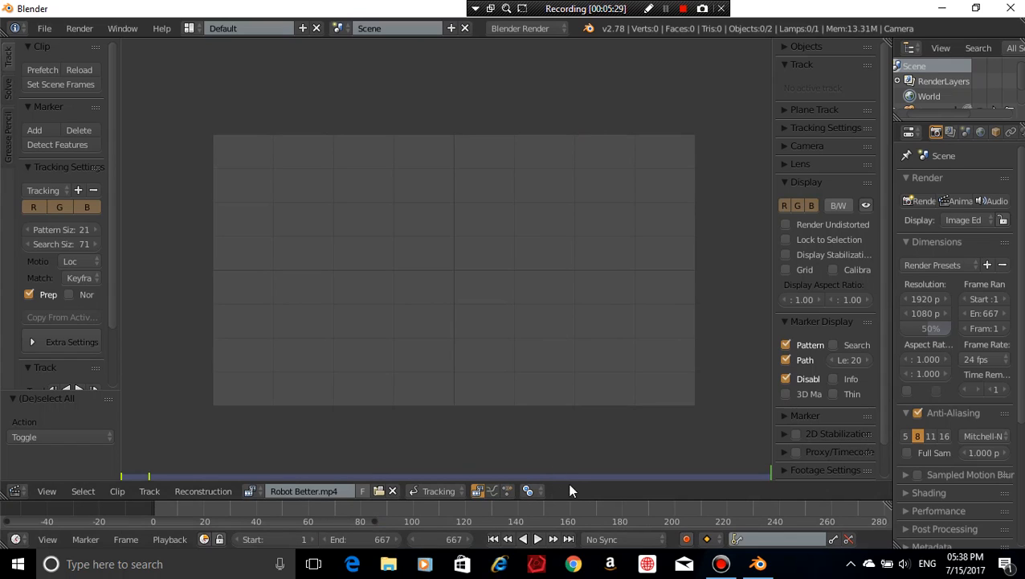
Step back through the frames from 667 to 350 and forward to 367 to locate where the hallway footage ends
key("Left")
key("Left")
key("Left")
key("Left")
key("Left")
key("Left")
key("Left")
key("Left")
key("Left")
key("Left")
key("Left")
key("Left")
key("Left")
key("Left")
key("Left")
key("Left")
key("Left")
key("Left")
key("Left")
key("Left")
key("Left")
key("Left")
key("Left")
key("Left")
key("Left")
key("Left")
key("Left")
key("Left")
key("Left")
key("Left")
key("Left")
key("Left")
key("Left")
key("Left")
key("Left")
key("Left")
key("Left")
key("Left")
key("Left")
key("Left")
key("Left")
key("Left")
key("Left")
key("Left")
key("Left")
key("Left")
key("Left")
key("Left")
key("Left")
key("Left")
key("Left")
key("Left")
key("Left")
key("Left")
key("Left")
key("Left")
key("Left")
key("Left")
key("Left")
key("Left")
key("Left")
key("Left")
key("Left")
key("Left")
key("Left")
key("Left")
key("Left")
key("Left")
key("Left")
key("Left")
key("Left")
key("Left")
key("Left")
key("Left")
key("Left")
key("Left")
key("Left")
key("Left")
key("Left")
key("Left")
key("Left")
key("Left")
key("Left")
key("Left")
key("Left")
key("Left")
key("Left")
key("Left")
key("Left")
key("Left")
key("Left")
key("Left")
key("Left")
key("Left")
key("Left")
key("Left")
key("Left")
key("Left")
key("Left")
key("Left")
key("Left")
key("Left")
key("Left")
key("Left")
key("Left")
key("Left")
key("Left")
key("Left")
key("Left")
key("Left")
key("Left")
key("Left")
key("Left")
key("Left")
key("Left")
key("Left")
key("Left")
key("Left")
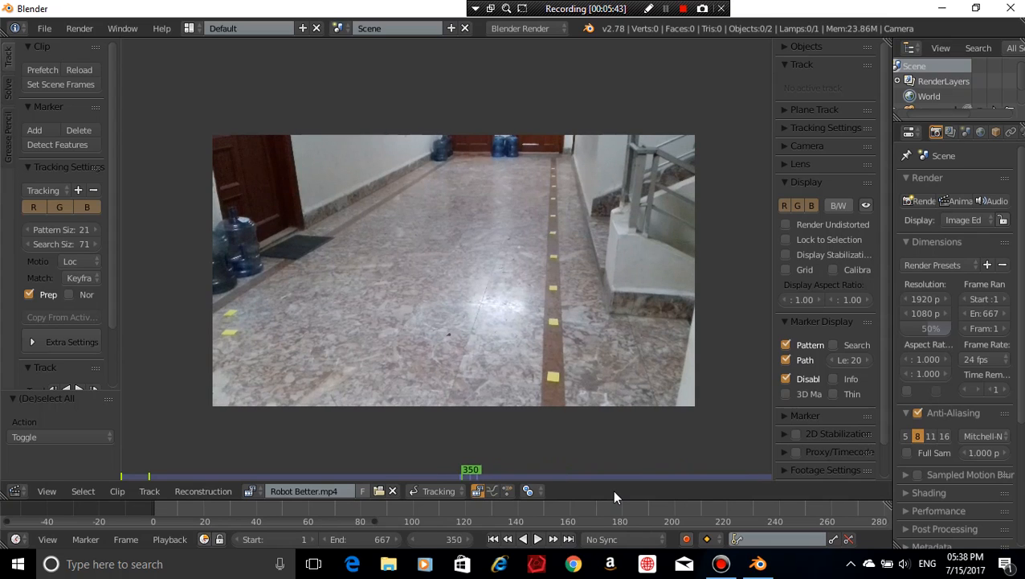
key("Right")
key("Right")
key("Right")
key("Right")
key("Right")
key("Right")
key("Right")
key("Right")
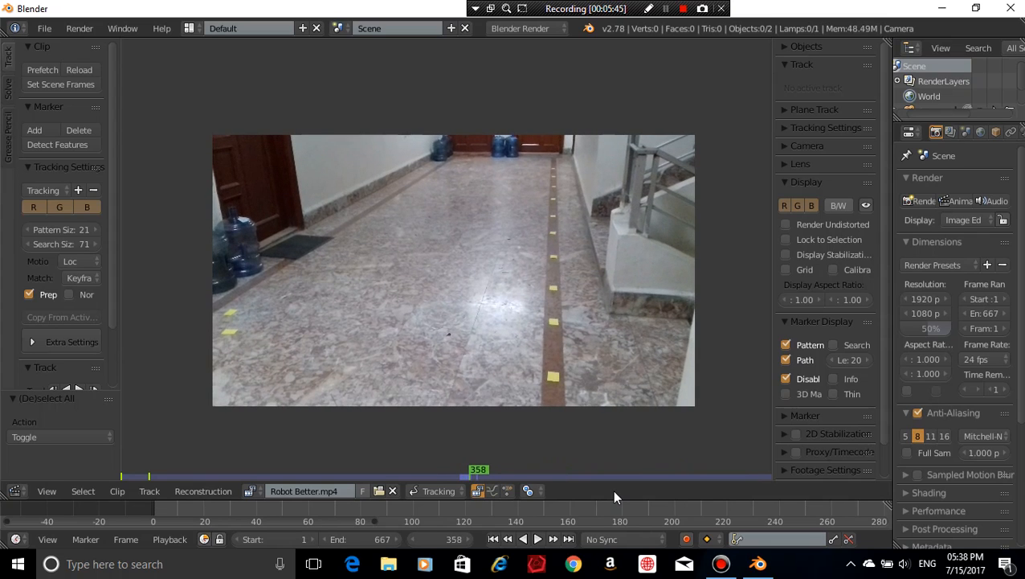
key("Right")
key("Right")
key("Right")
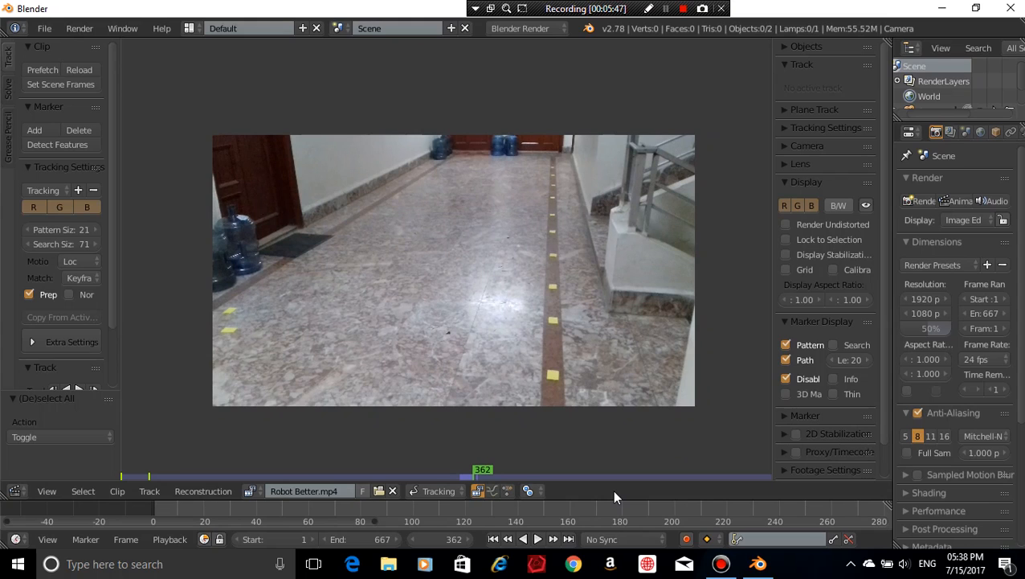
key("Right")
key("Right")
key("Right")
key("Right")
key("Right")
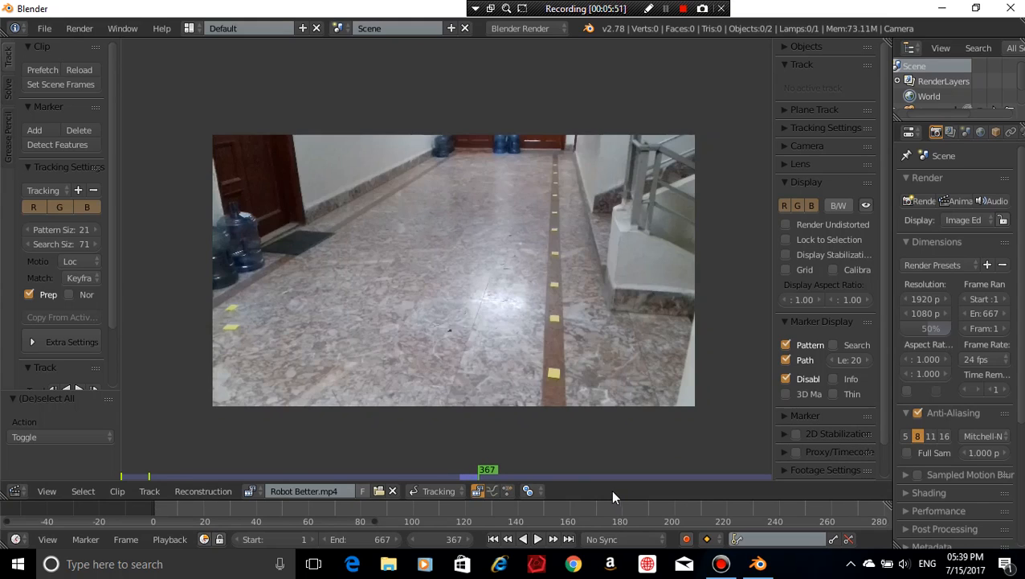
Set the scene's end frame to 367 and check the frame range in the timeline
left_click(364, 539)
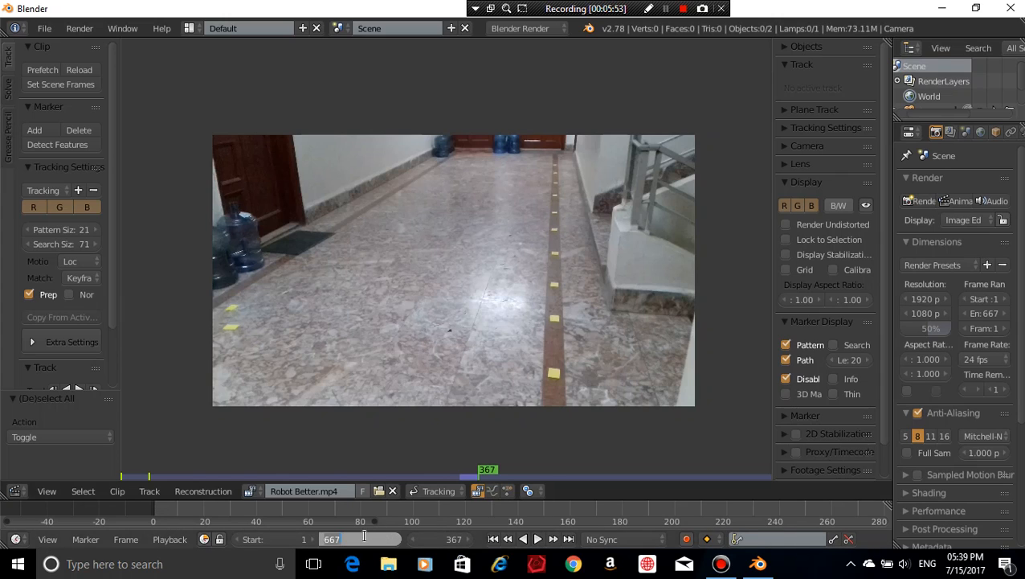
type("36")
key("Return")
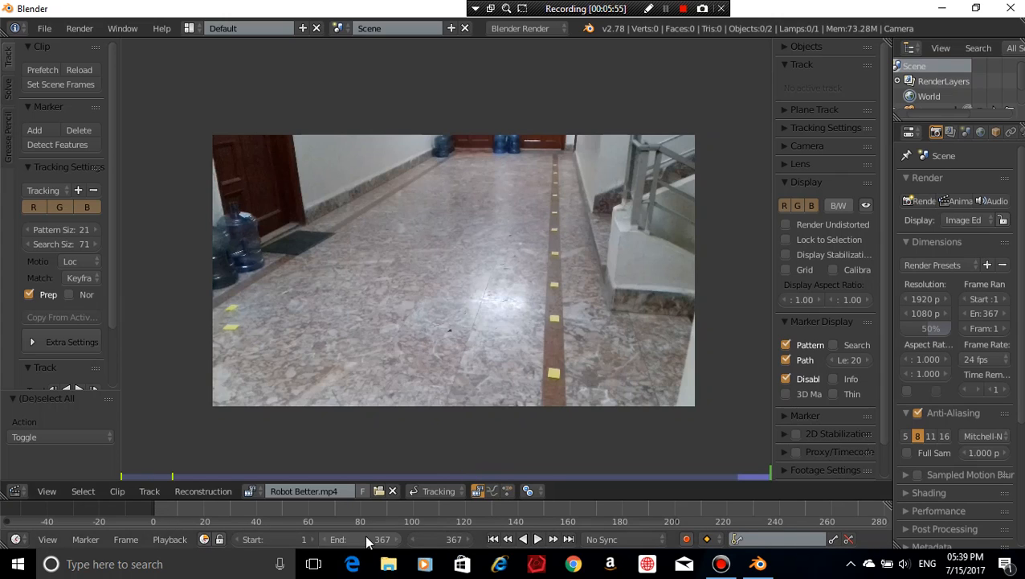
scroll(684, 510, "down", 3)
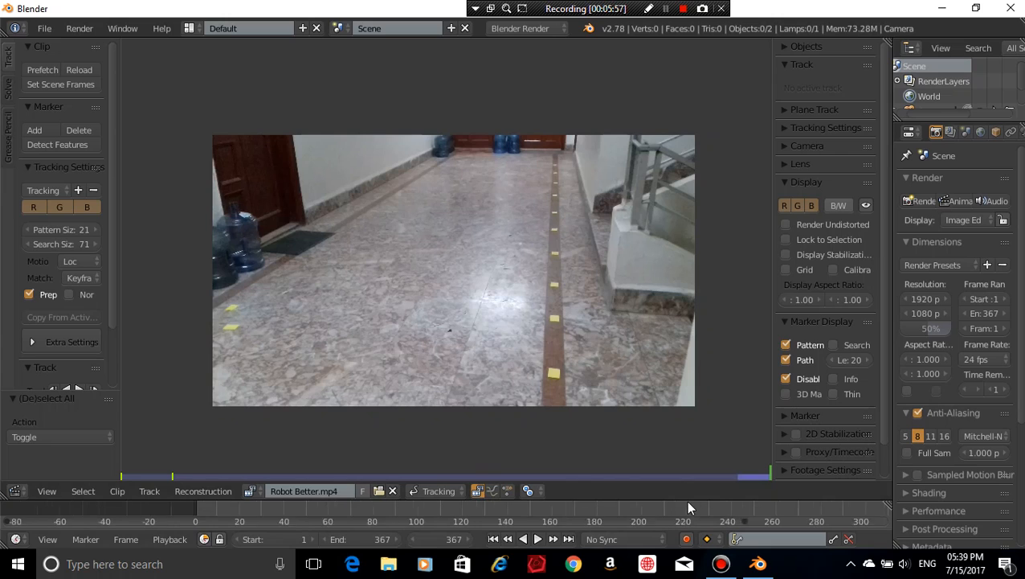
scroll(688, 507, "up", 3)
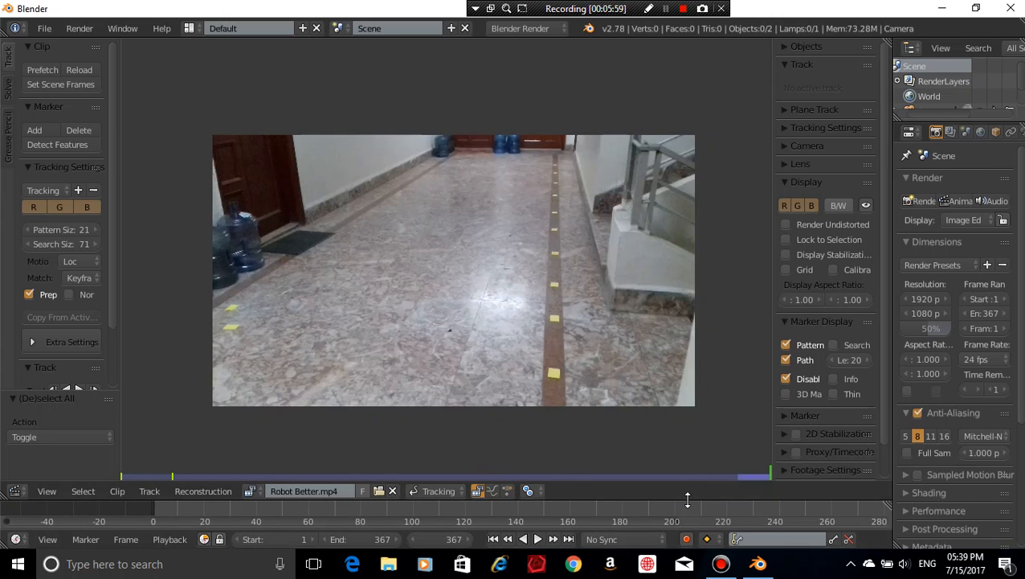
scroll(644, 511, "down", 2)
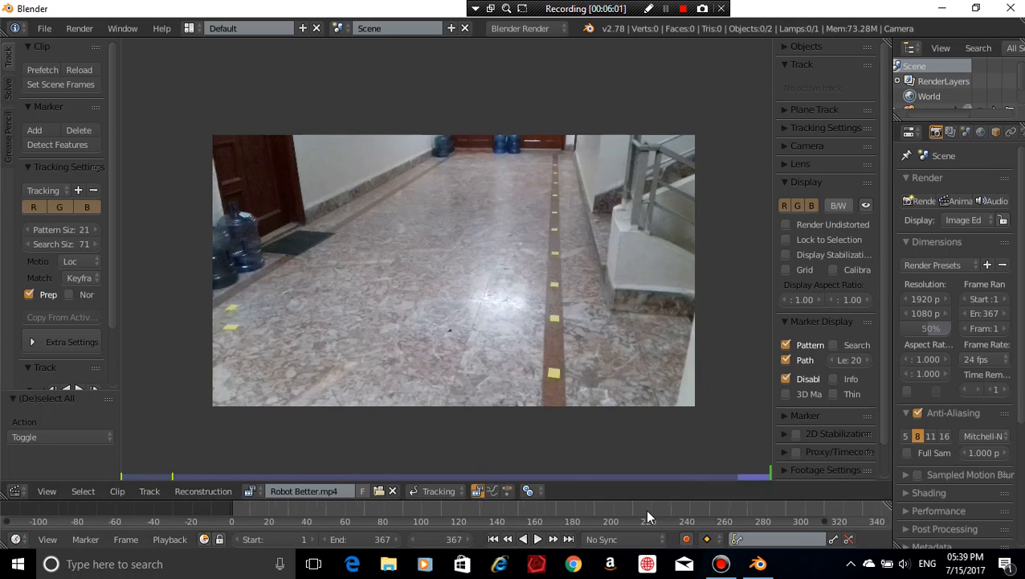
scroll(648, 513, "up", 1)
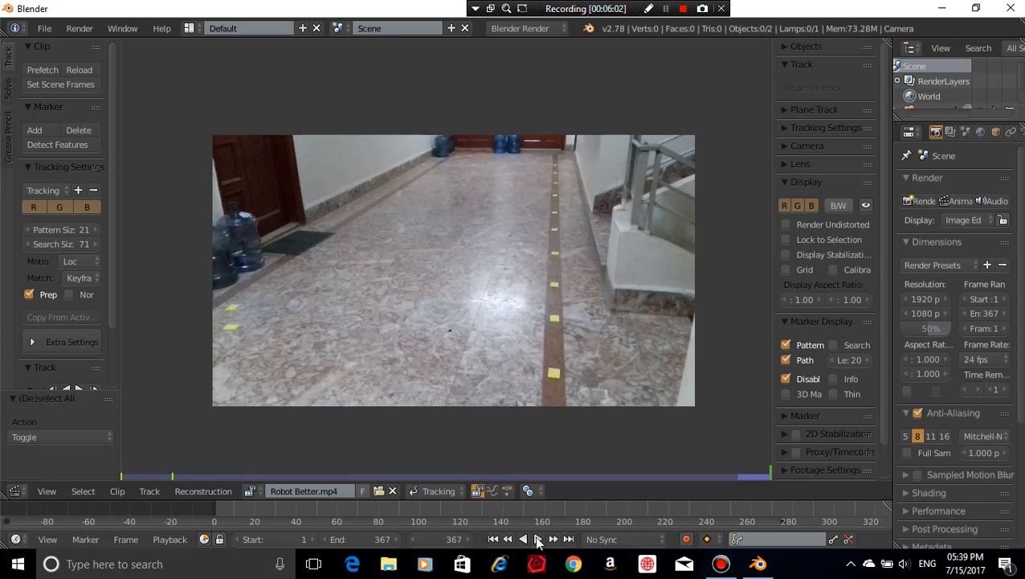
Go to frame 200 and shorten the scene by setting its end frame to 200
left_click(436, 537)
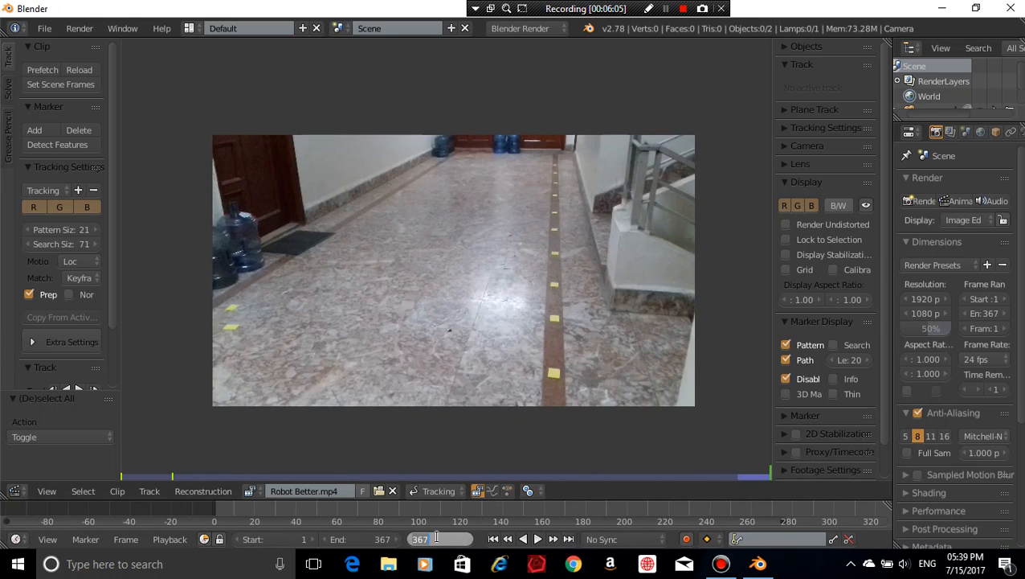
type("200")
key("Return")
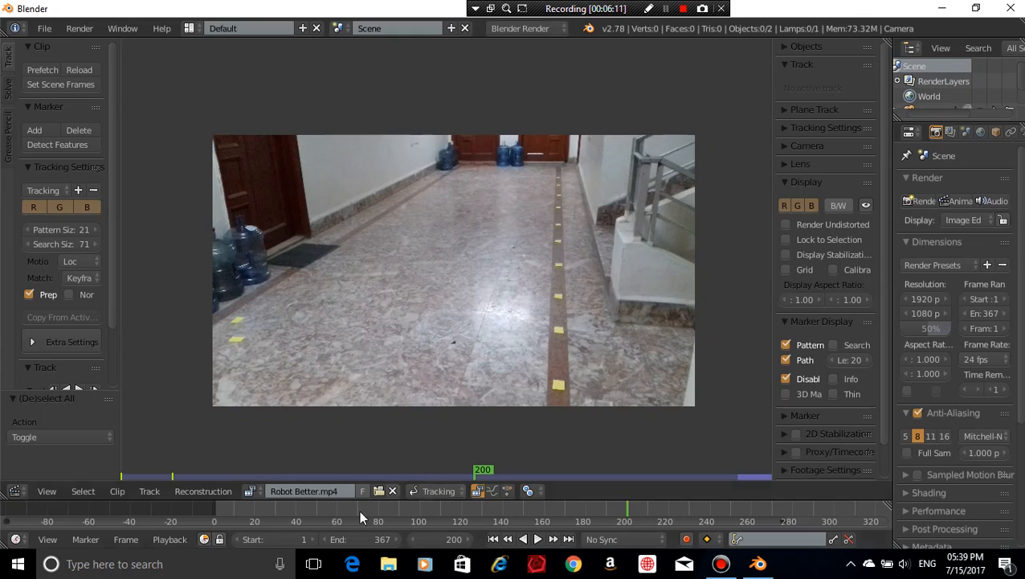
left_click(360, 539)
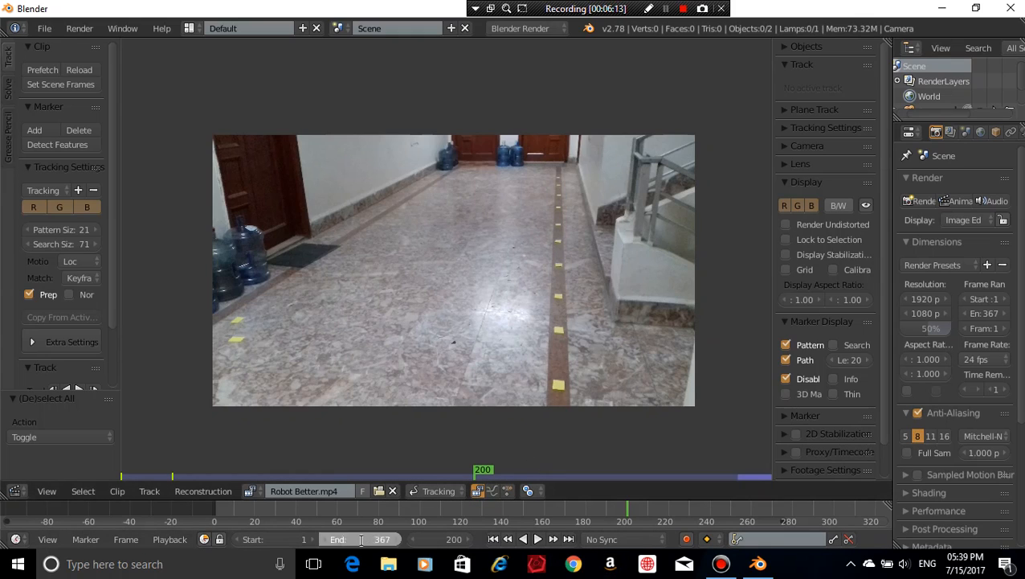
type("200")
key("Return")
Go to frame 1 and prefetch the clip's frames into memory
left_click(418, 535)
left_click(430, 540)
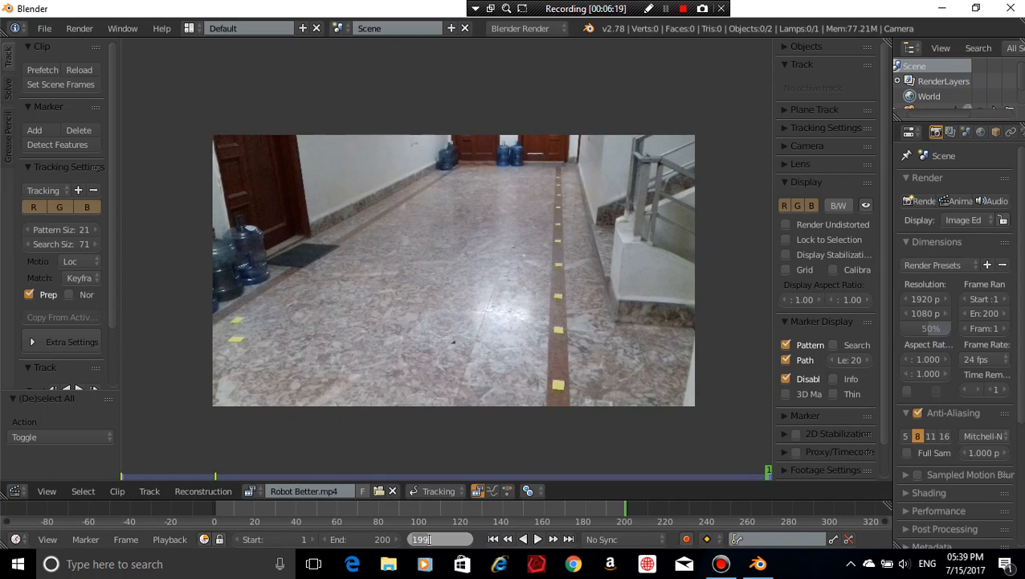
type("1")
key("Return")
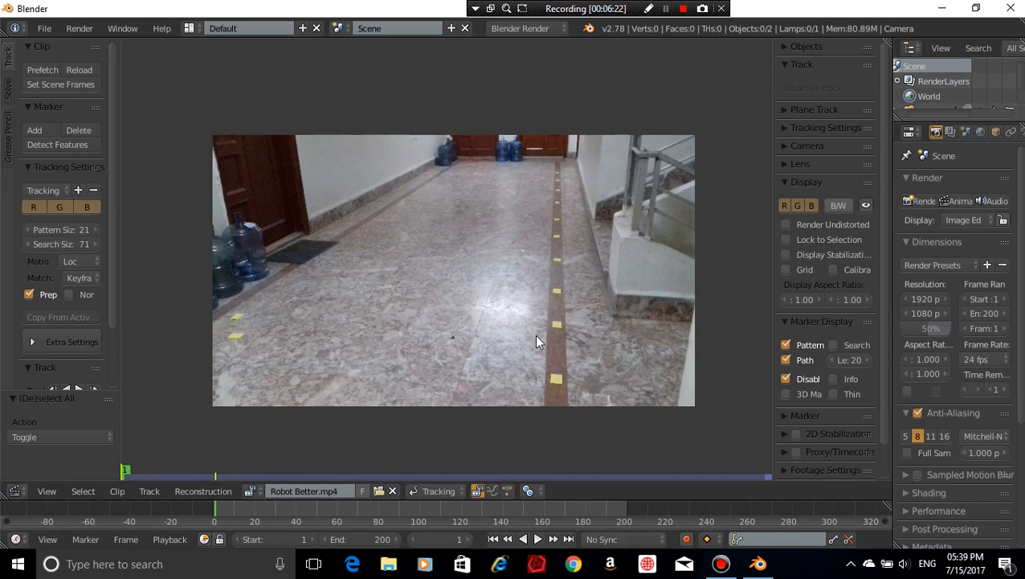
key("p")
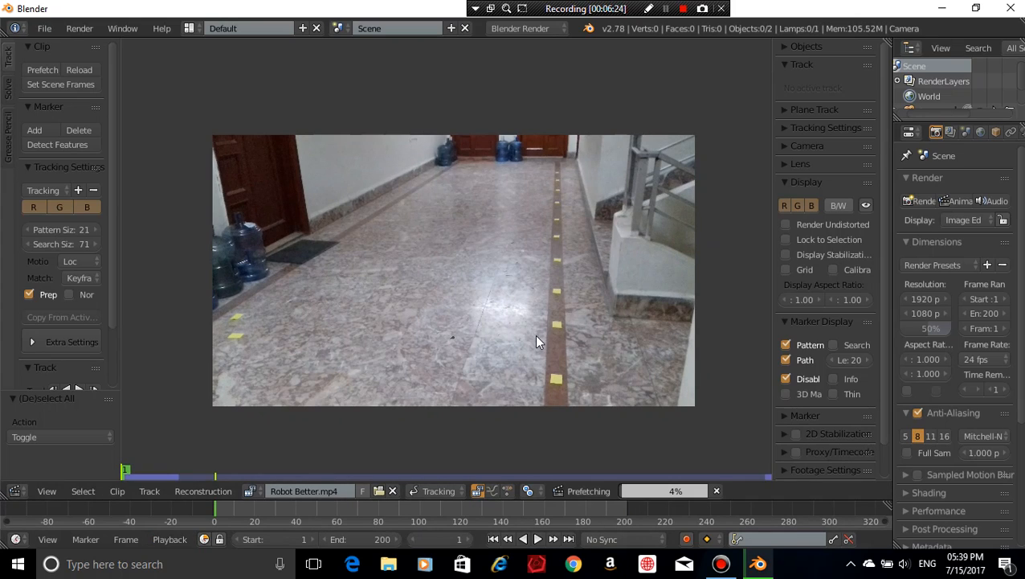
Play the prefetched hallway footage, stop the playback and return to the first frame
left_click(534, 539)
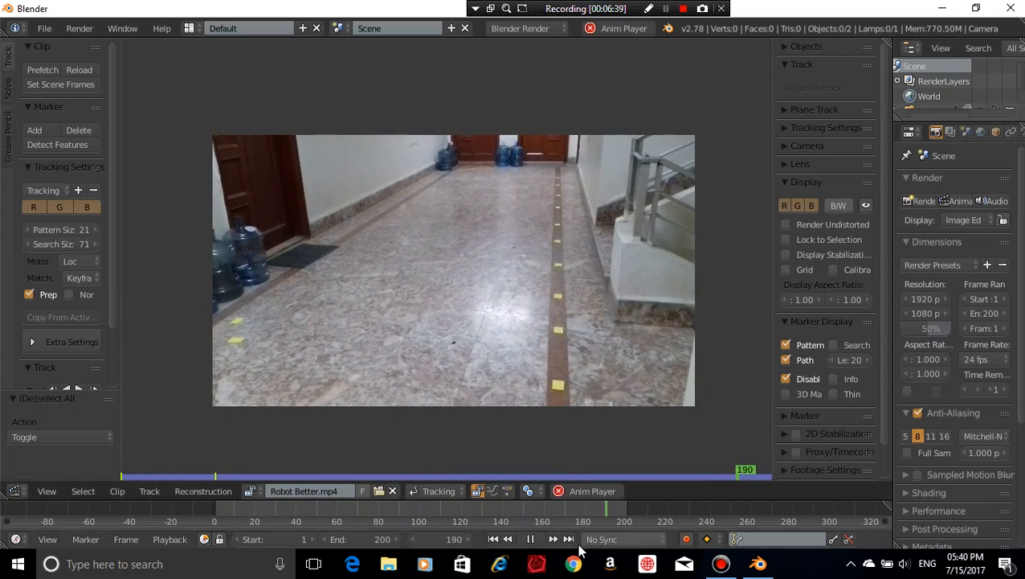
left_click(539, 540)
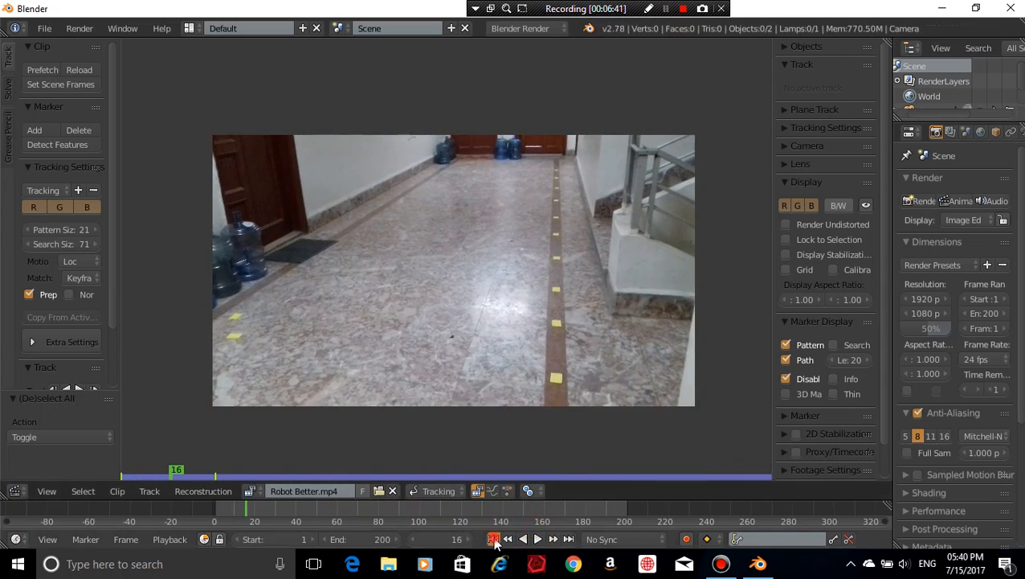
left_click(494, 539)
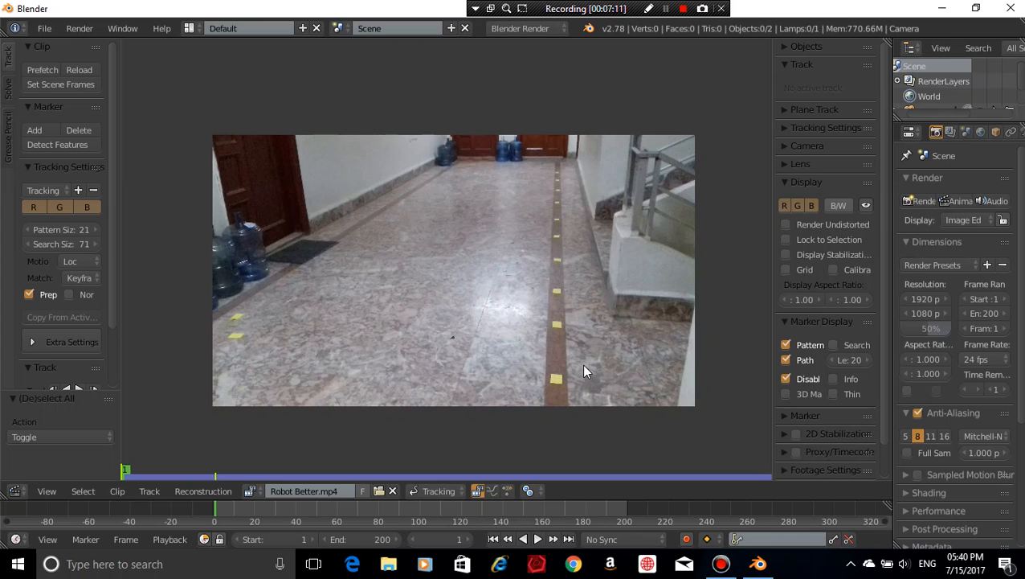
Add a tracking marker on the small dark spot on the marble floor in frame 1
scroll(522, 354, "up", 2)
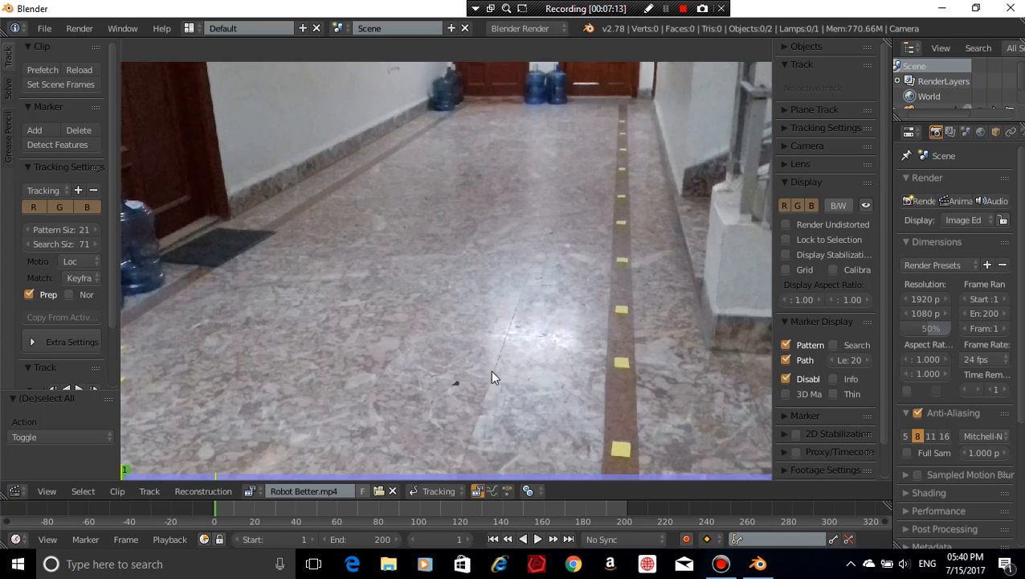
scroll(490, 370, "up", 4)
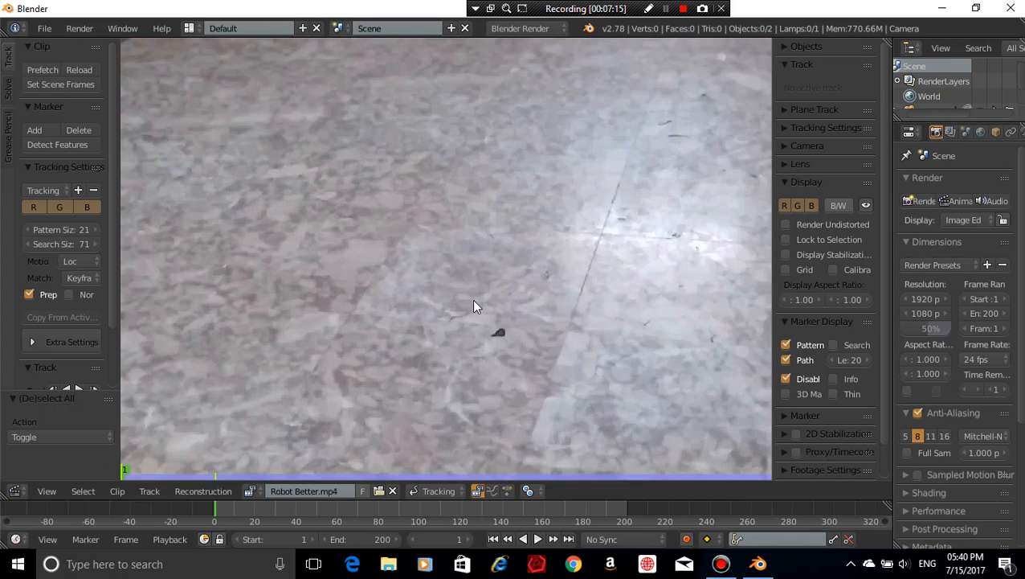
scroll(498, 354, "up", 2)
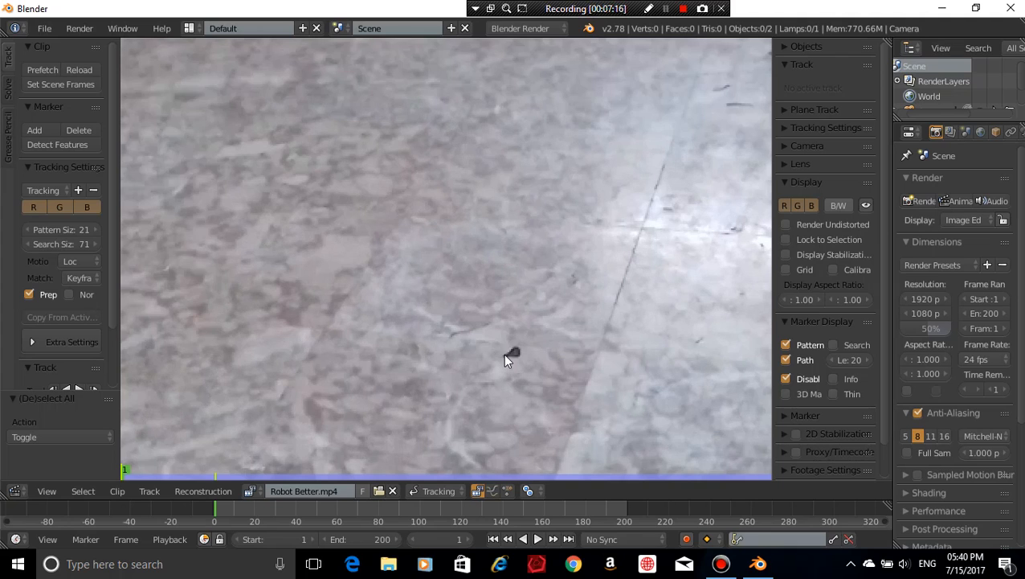
scroll(505, 355, "up", 4)
middle_click_drag(527, 361, 463, 220)
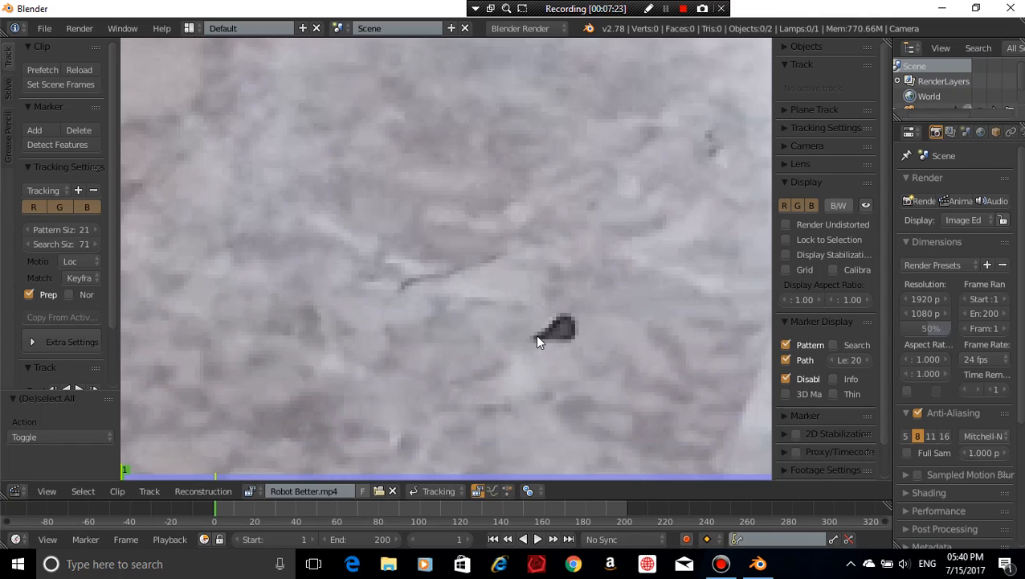
left_click(537, 340, "ctrl")
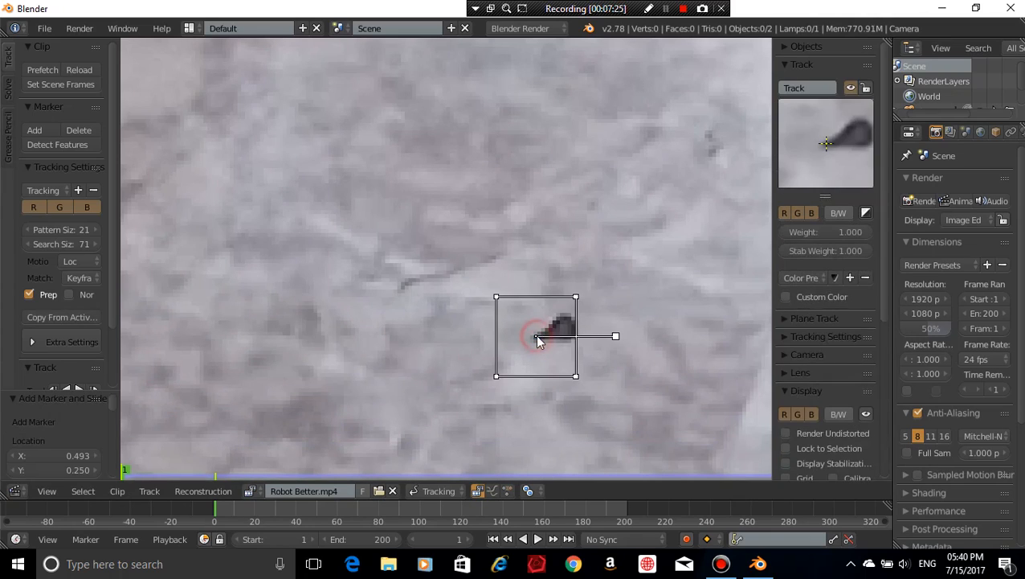
Fine-tune the marker so it centres on the pointed tip of the dark spot, and deselect it
scroll(569, 254, "up", 2)
key("g")
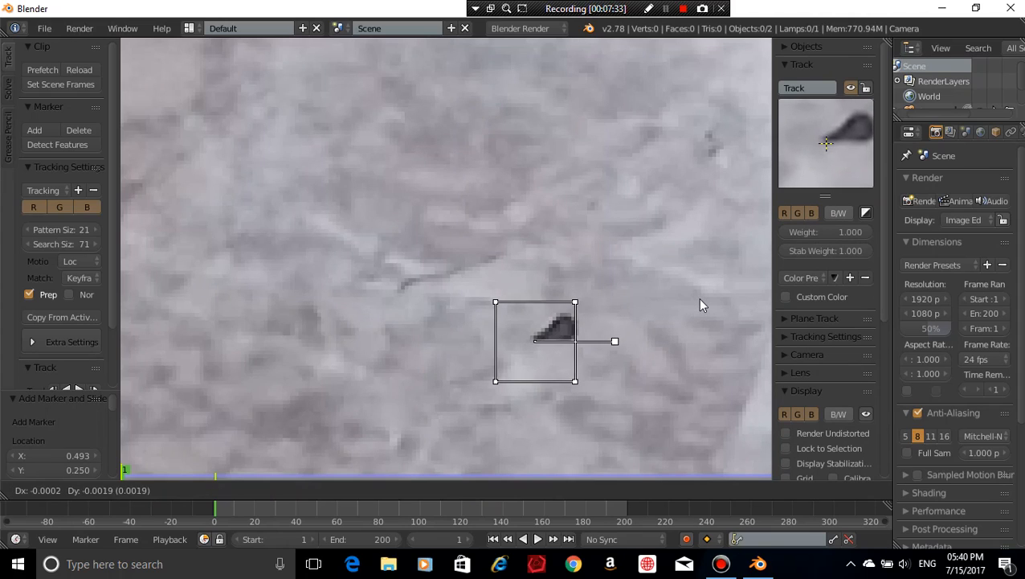
left_click(700, 299)
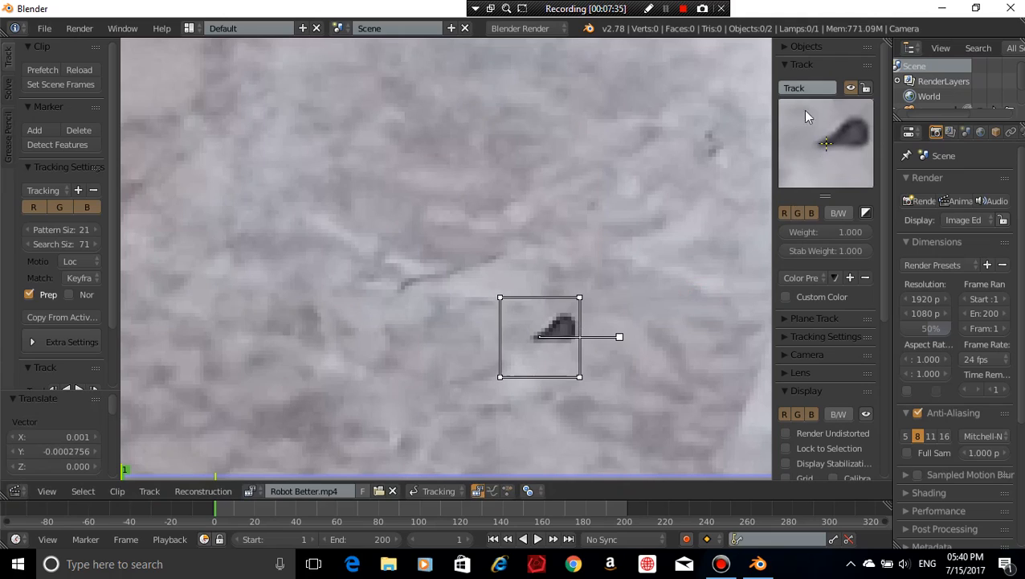
key("g")
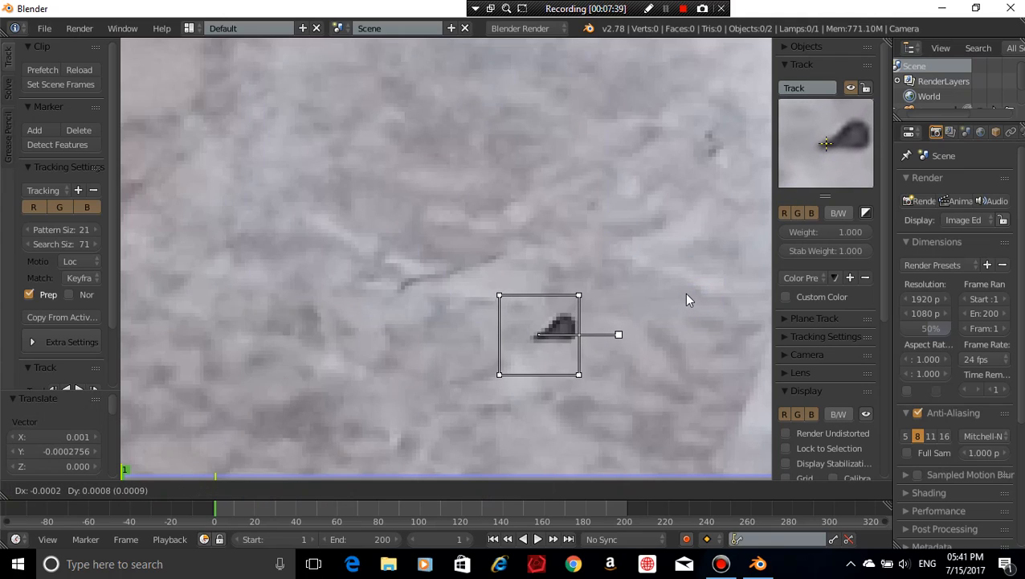
left_click(681, 297)
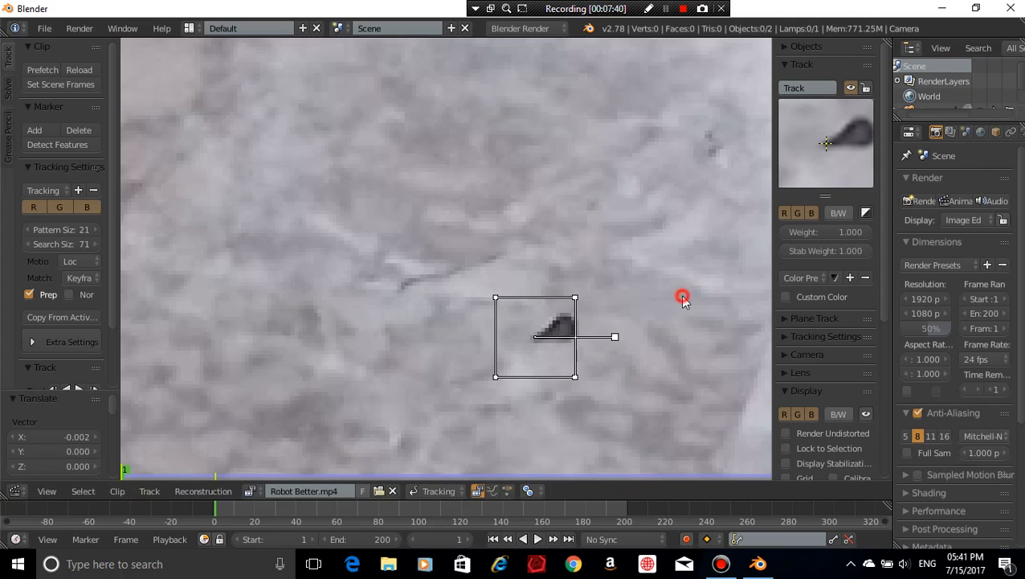
key("a")
Select the dark spot's marker and track it forward through to frame 200
scroll(681, 295, "down", 8)
scroll(682, 296, "up", 8)
scroll(682, 302, "down", 4)
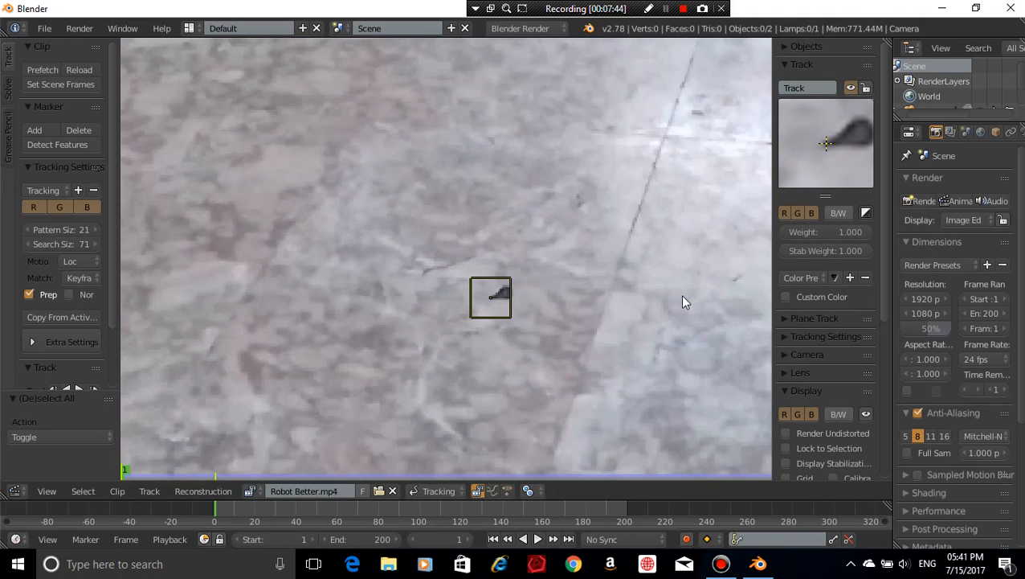
scroll(682, 301, "down", 2)
scroll(600, 317, "down", 3)
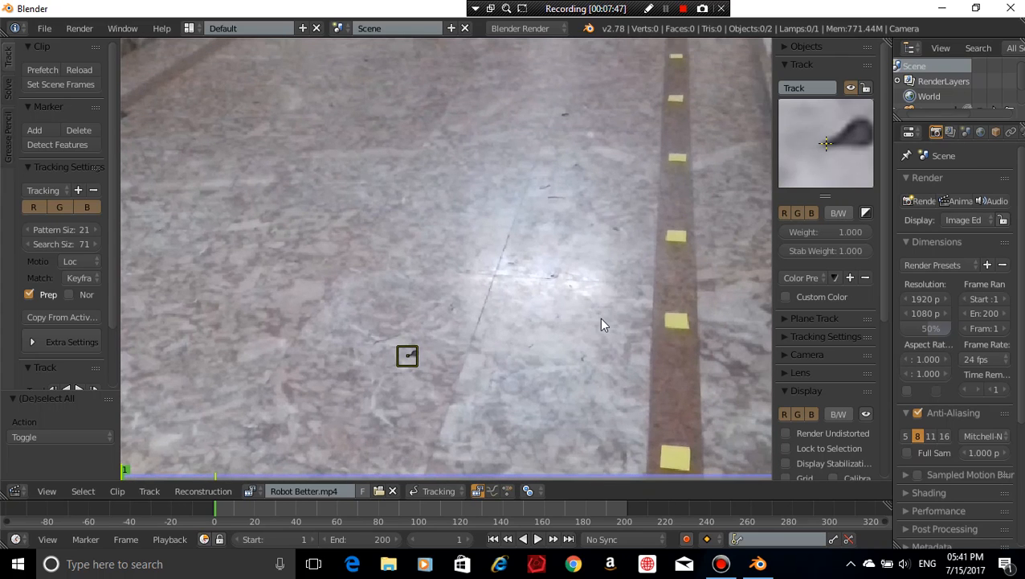
scroll(603, 325, "down", 2)
scroll(601, 318, "up", 2)
scroll(601, 318, "down", 2)
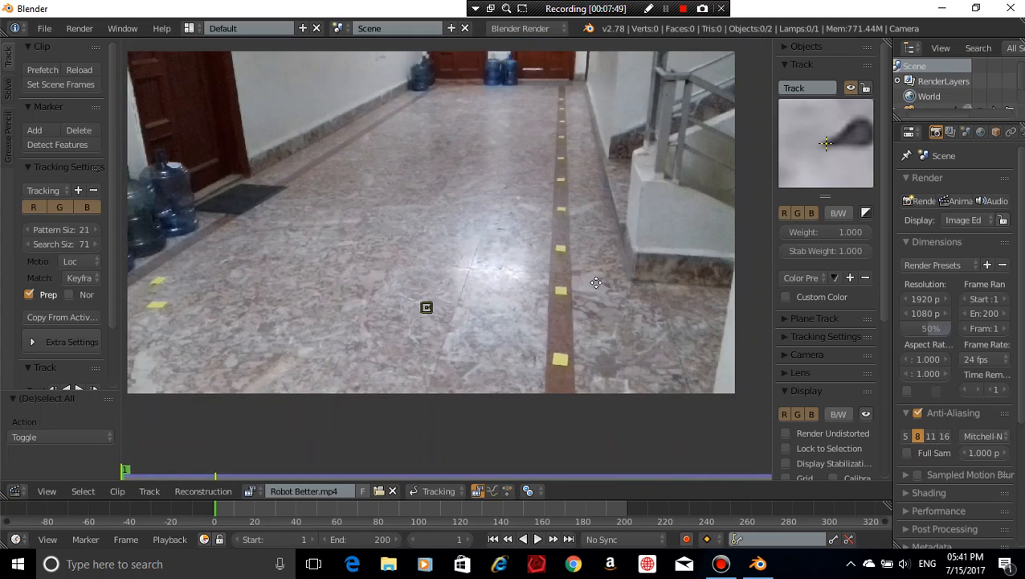
middle_click_drag(589, 272, 614, 321)
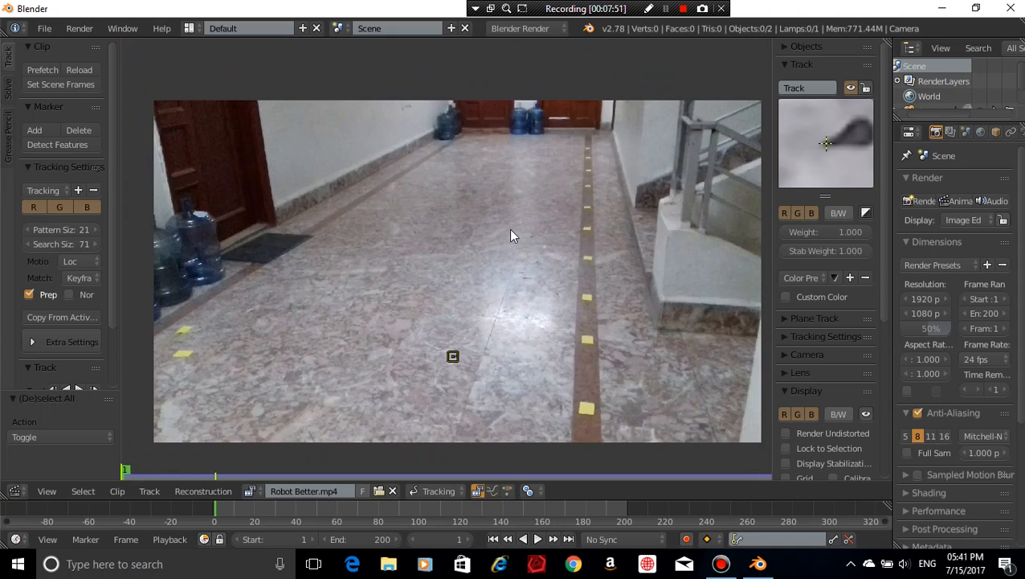
right_click(454, 356)
key("ctrl+t")
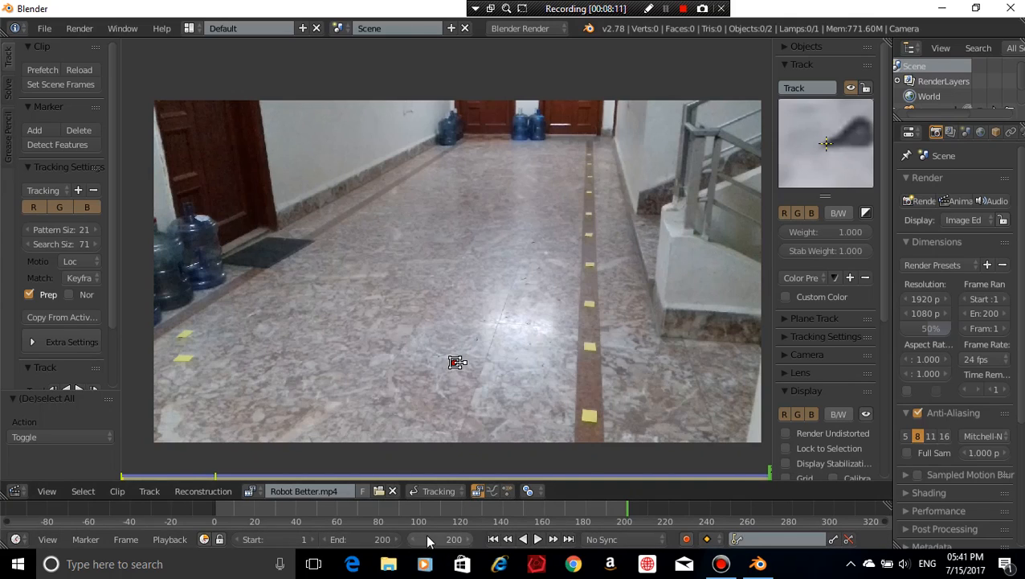
key("b")
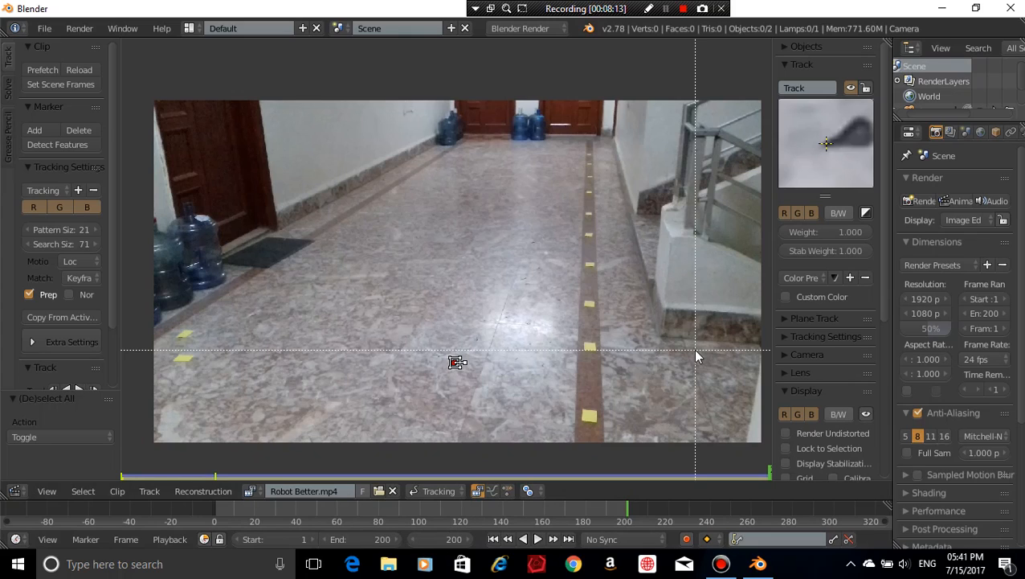
left_click(576, 392)
key("n")
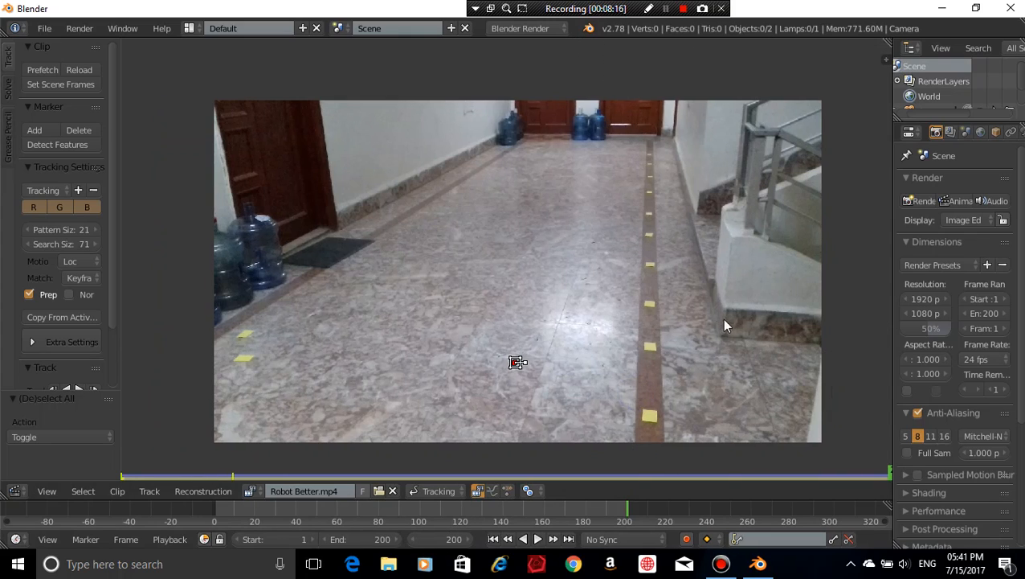
key("n")
Enable the Search area in the marker display and inspect it around the tracked dark spot
scroll(808, 292, "down", 7)
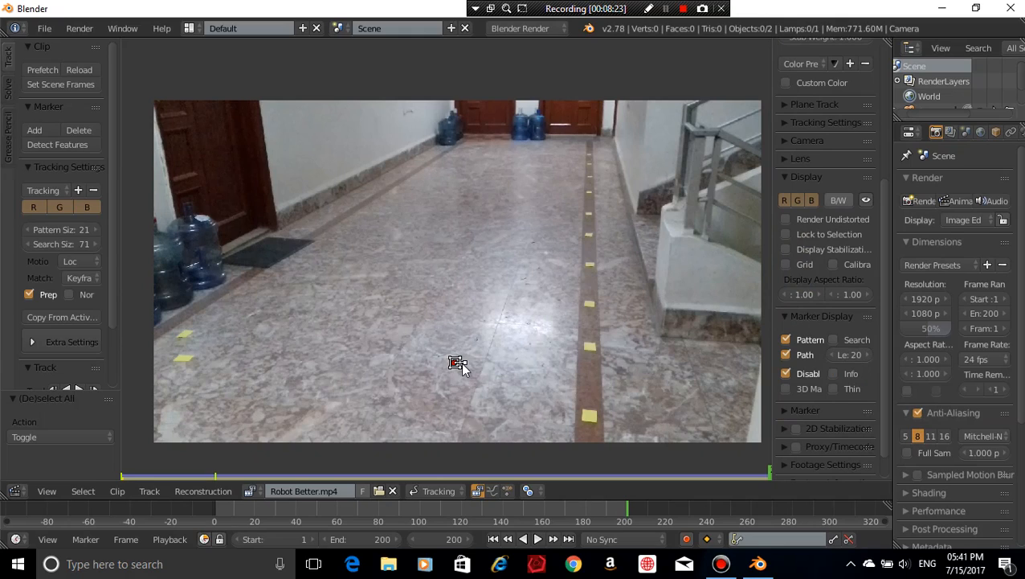
left_click(829, 338)
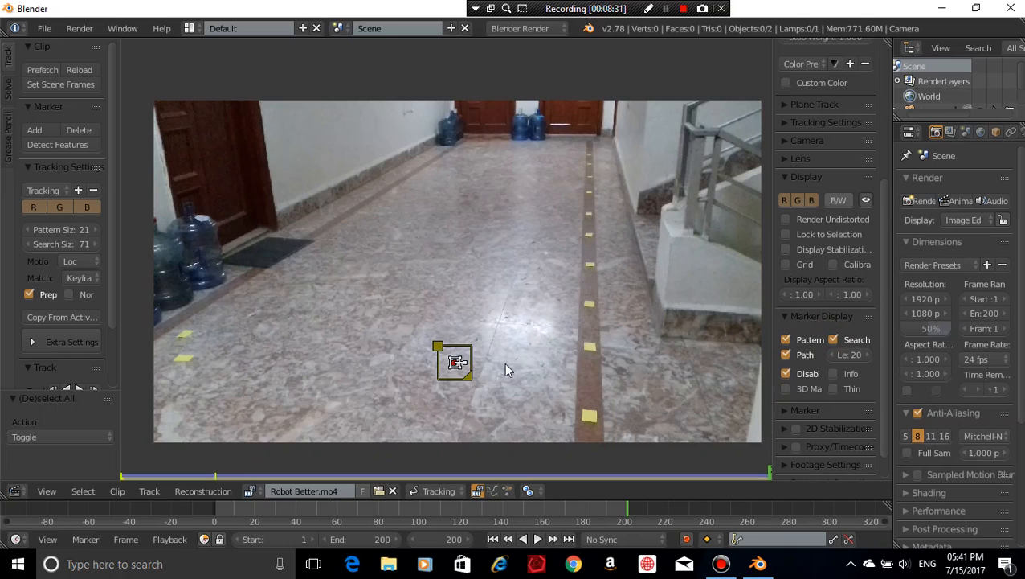
scroll(515, 339, "up", 3)
scroll(514, 339, "down", 2)
scroll(514, 339, "down", 1)
scroll(538, 367, "up", 2)
scroll(539, 367, "down", 2)
Deselect the dark spot's marker and go back to frame 1
key("a")
scroll(519, 378, "up", 2)
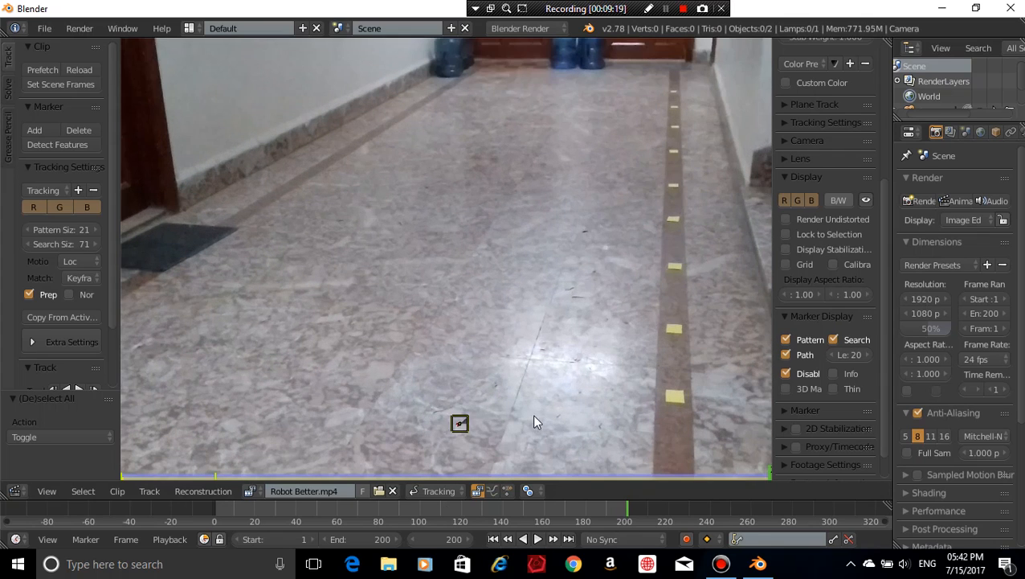
left_click(469, 538)
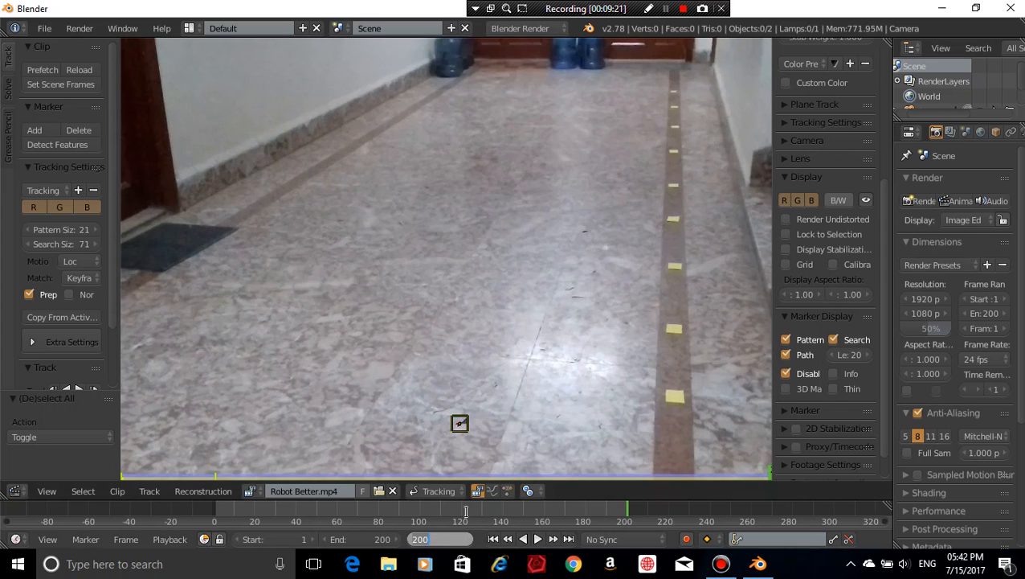
type("1")
key("Return")
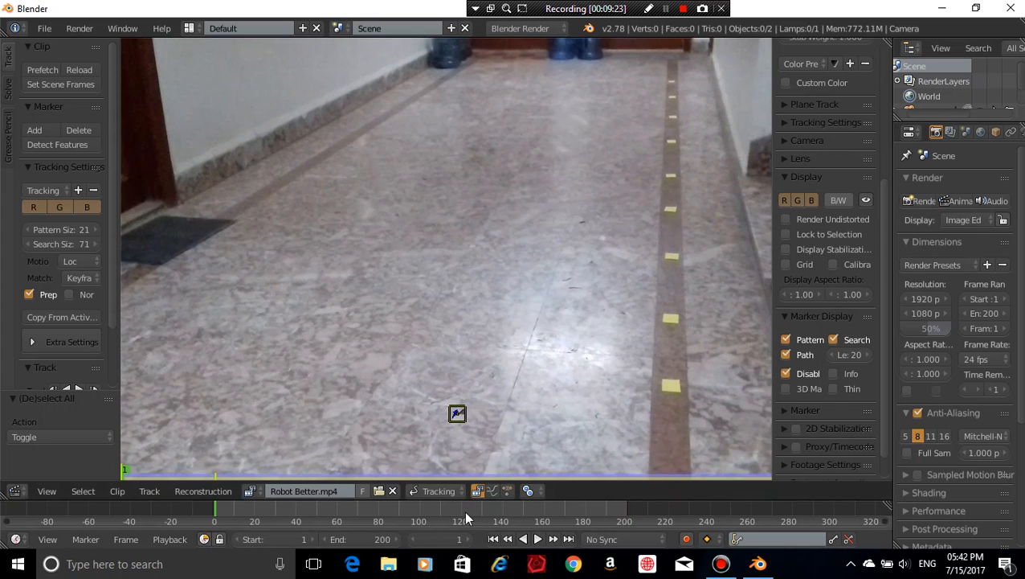
Add a marker at the nearest yellow square's upper-left corner on the brown strip, fine-tune its position and deselect it
scroll(485, 432, "down", 2)
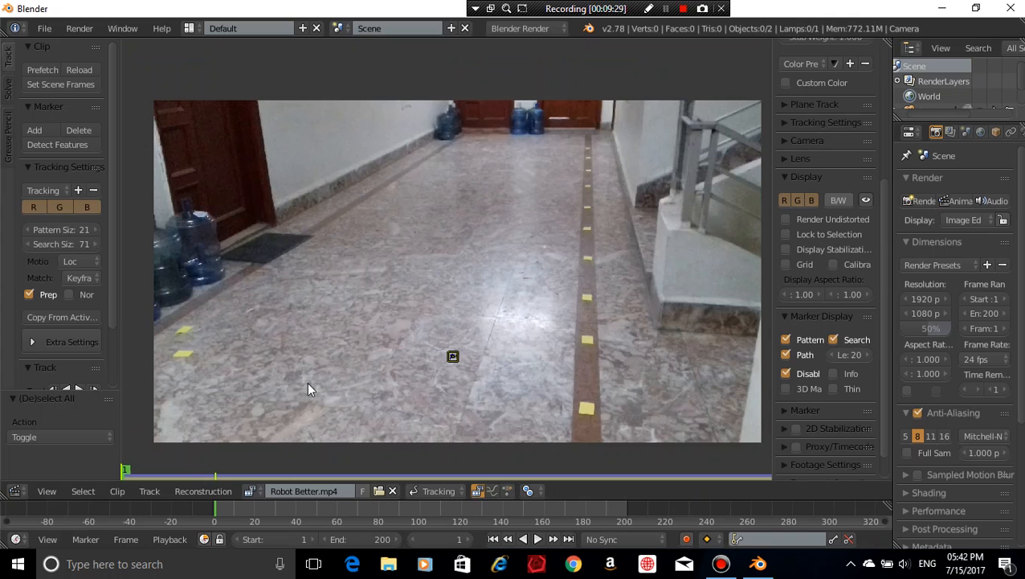
scroll(587, 402, "up", 2)
middle_click_drag(588, 401, 493, 241)
scroll(494, 241, "up", 6)
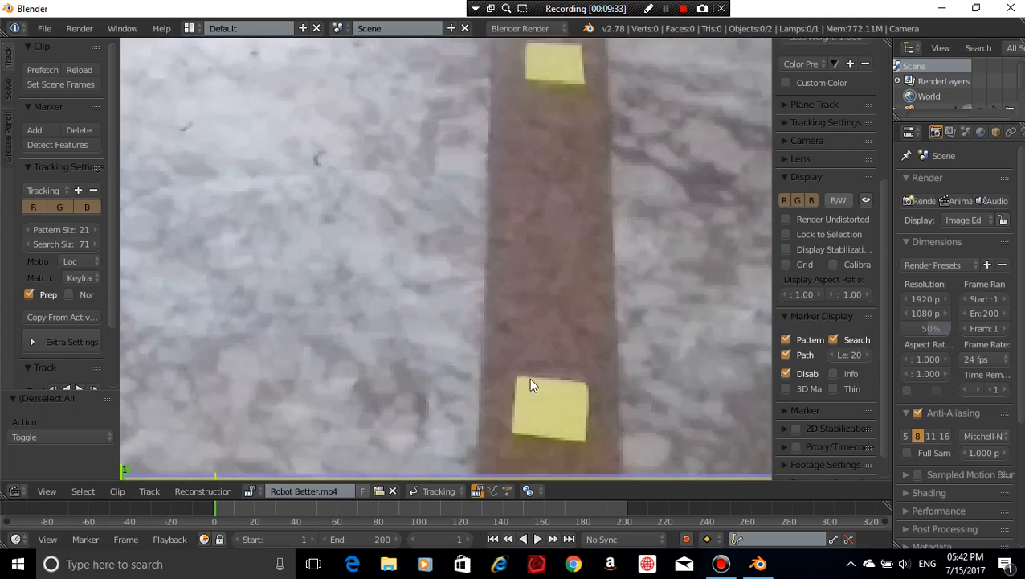
left_click(518, 376, "ctrl")
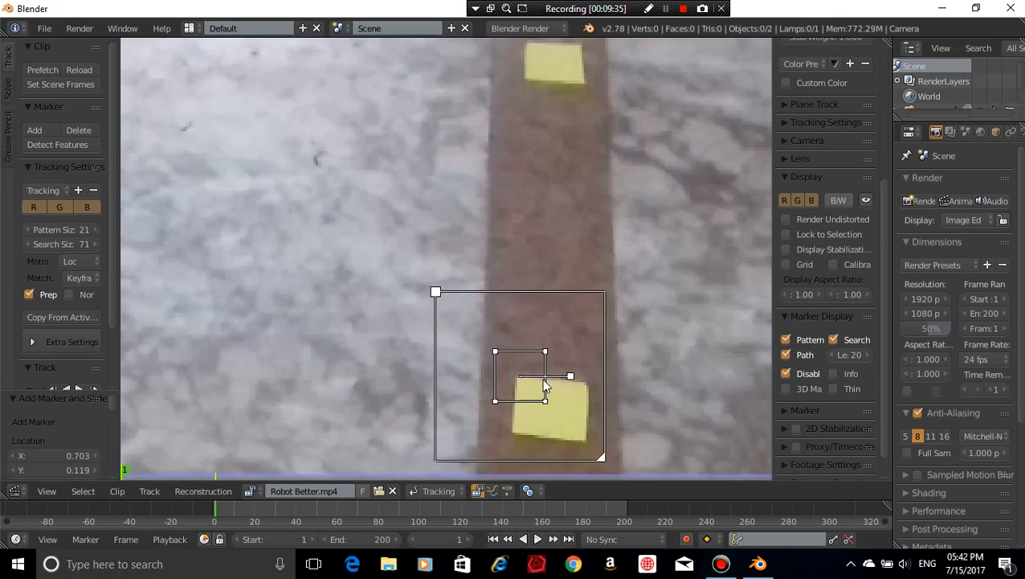
scroll(842, 156, "up", 6)
key("g")
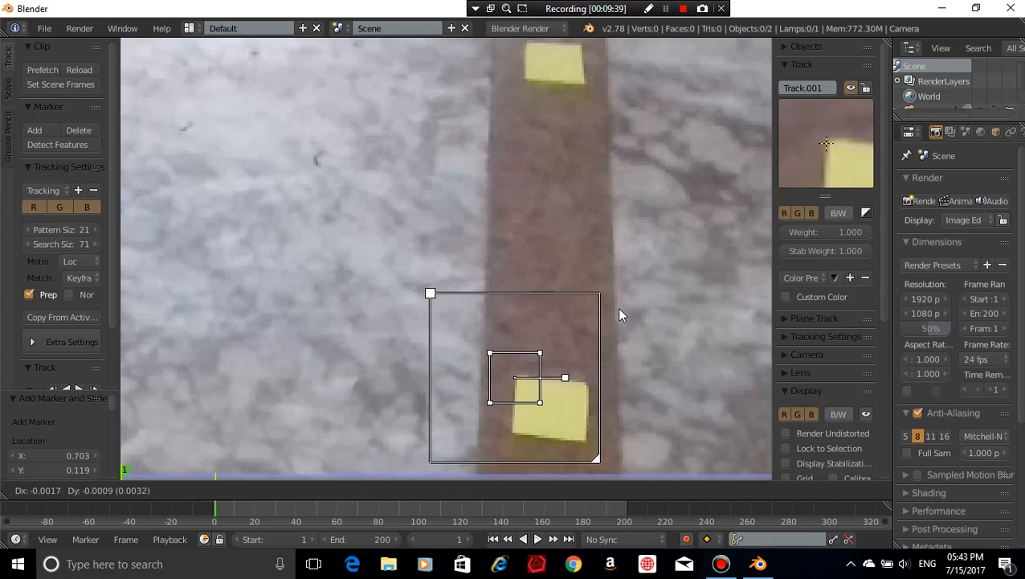
left_click(619, 307)
key("a")
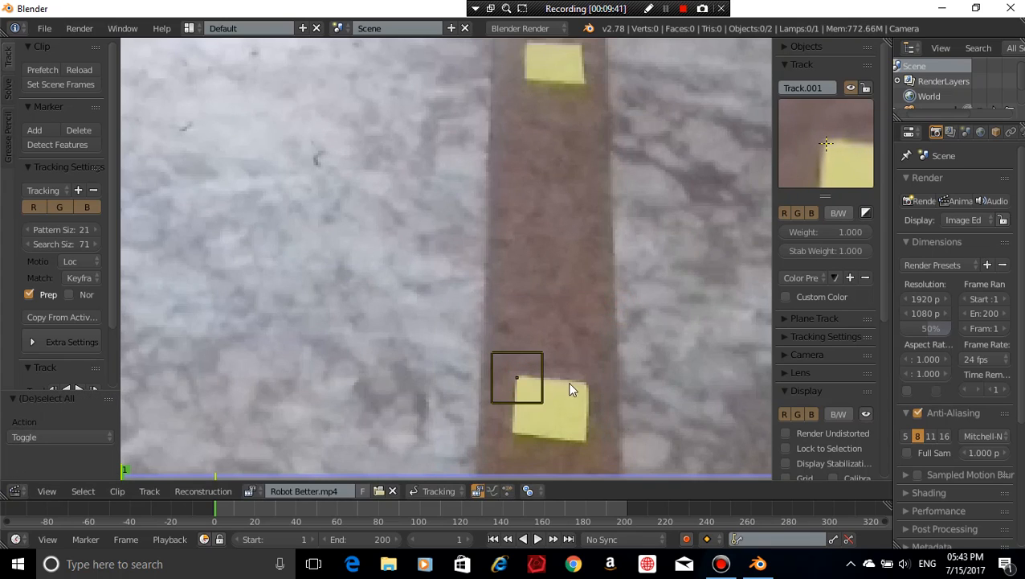
Add a marker at the same yellow square's upper-right corner, adjust its position slightly and deselect it
left_click(580, 385, "ctrl")
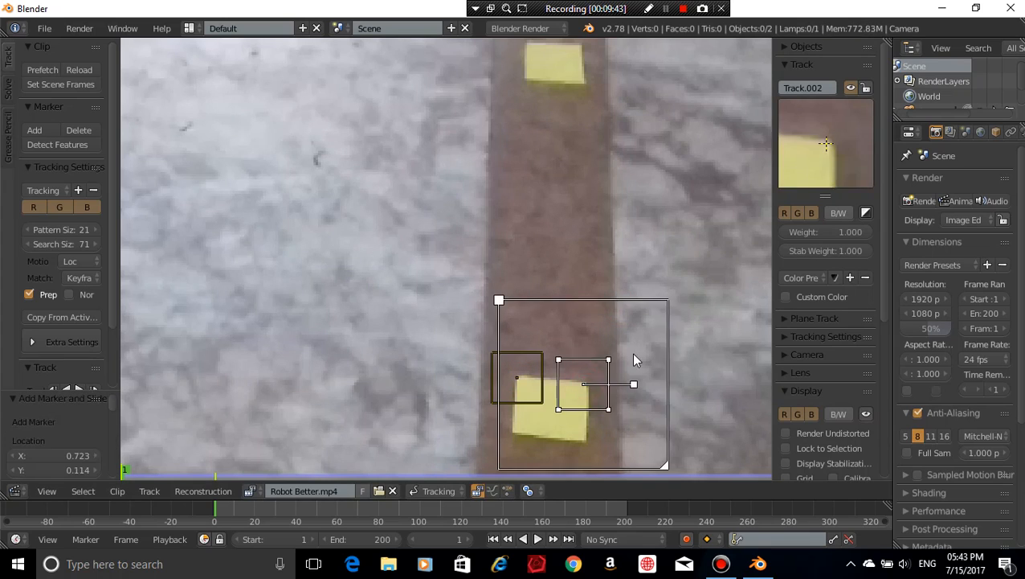
key("g")
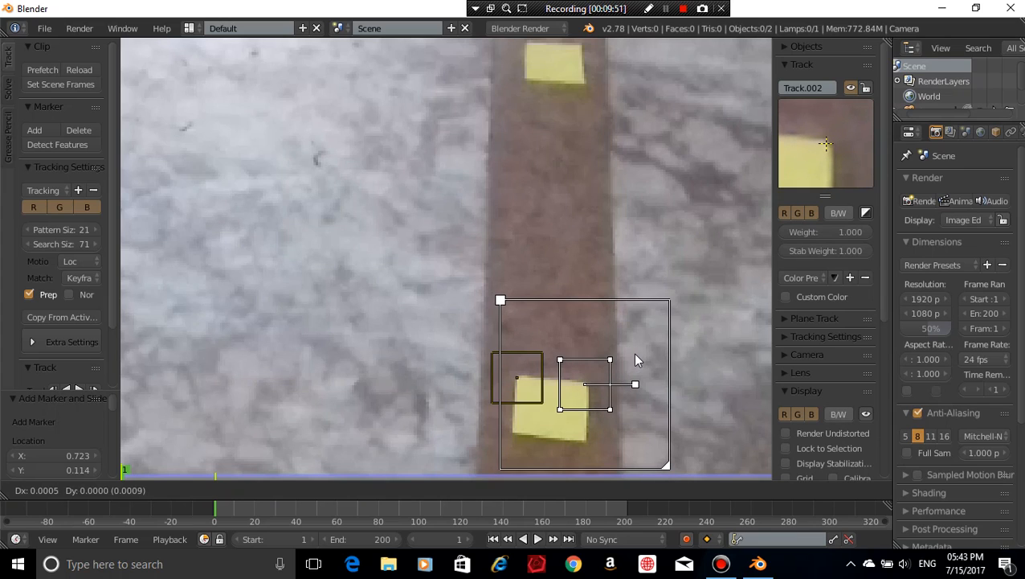
left_click(635, 359)
key("a")
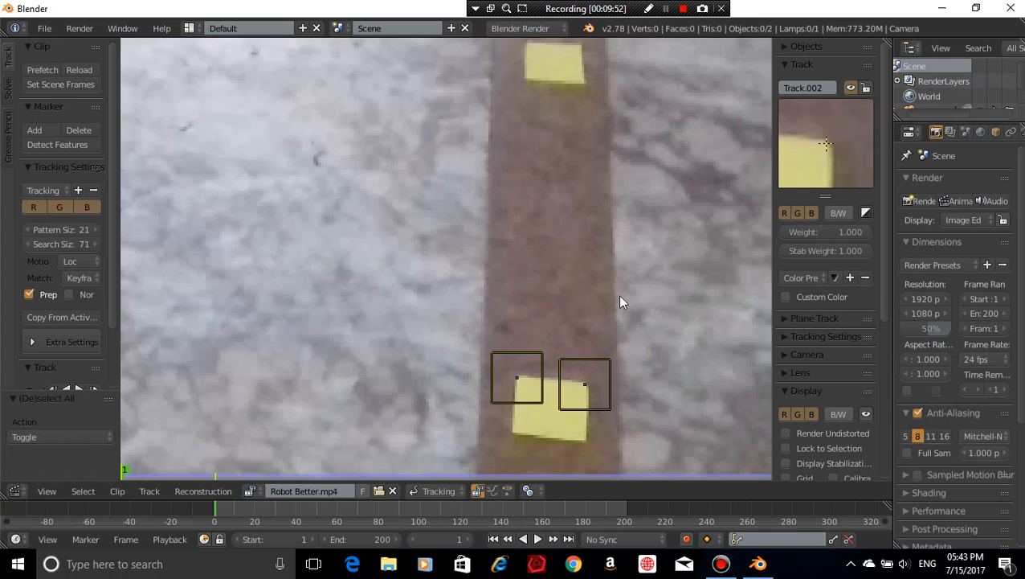
Add a marker at the square's lower-left corner, nudge it onto the corner and deselect it
left_click(516, 433, "ctrl")
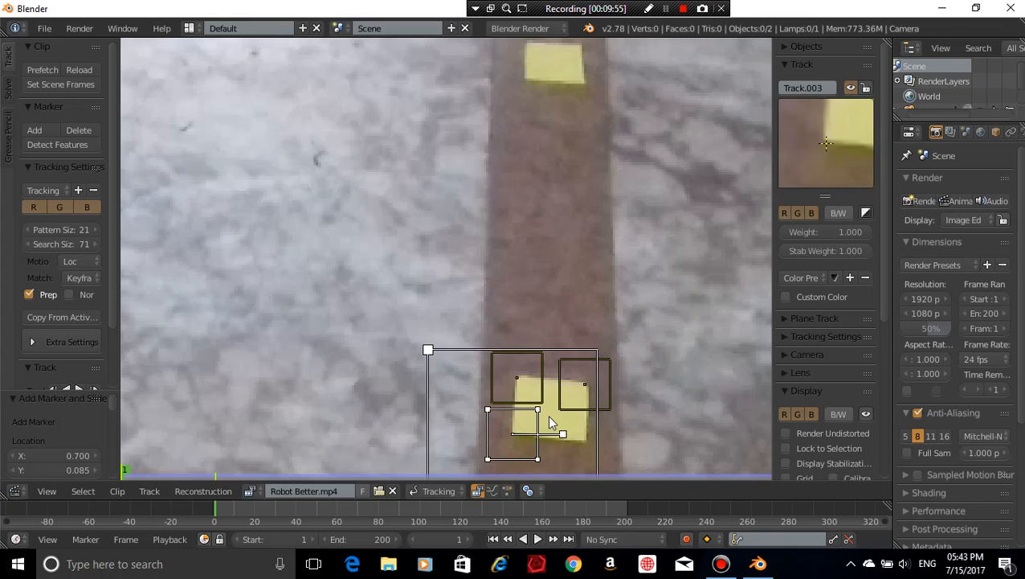
left_click_drag(548, 414, 561, 413)
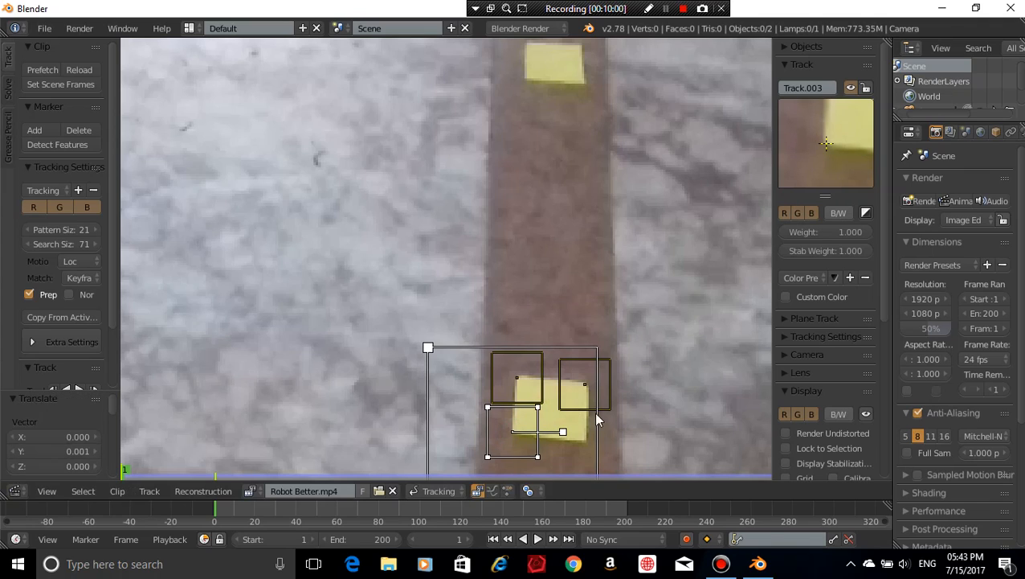
key("a")
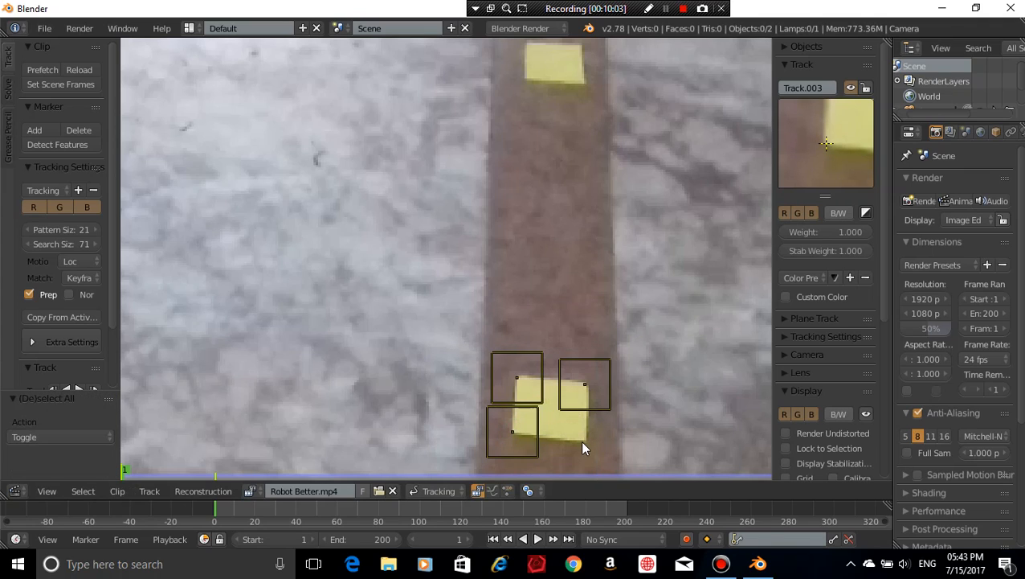
Add a marker at the square's lower-right corner and fine-tune it onto the corner
left_click(580, 440, "ctrl")
key("g")
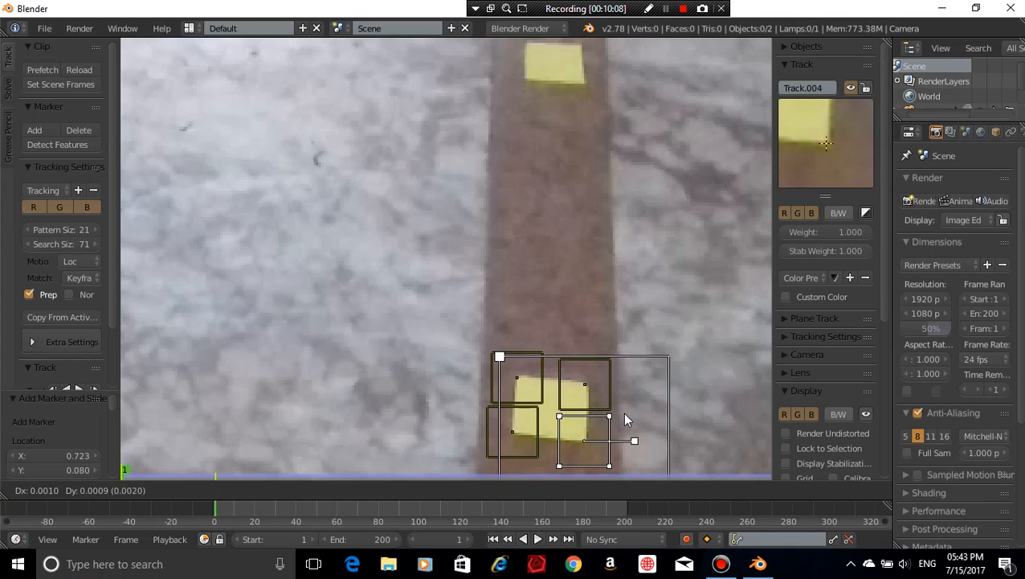
left_click(622, 408)
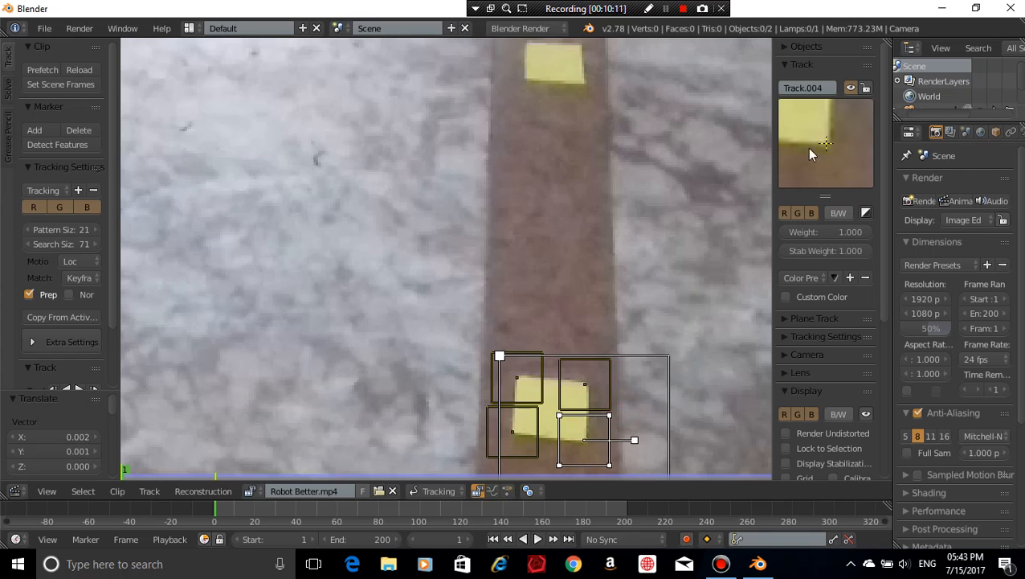
Examine the yellow squares along the brown floor strip that still have no tracking markers
middle_click_drag(584, 254, 567, 372)
scroll(561, 314, "up", 4)
middle_click_drag(561, 314, 517, 387)
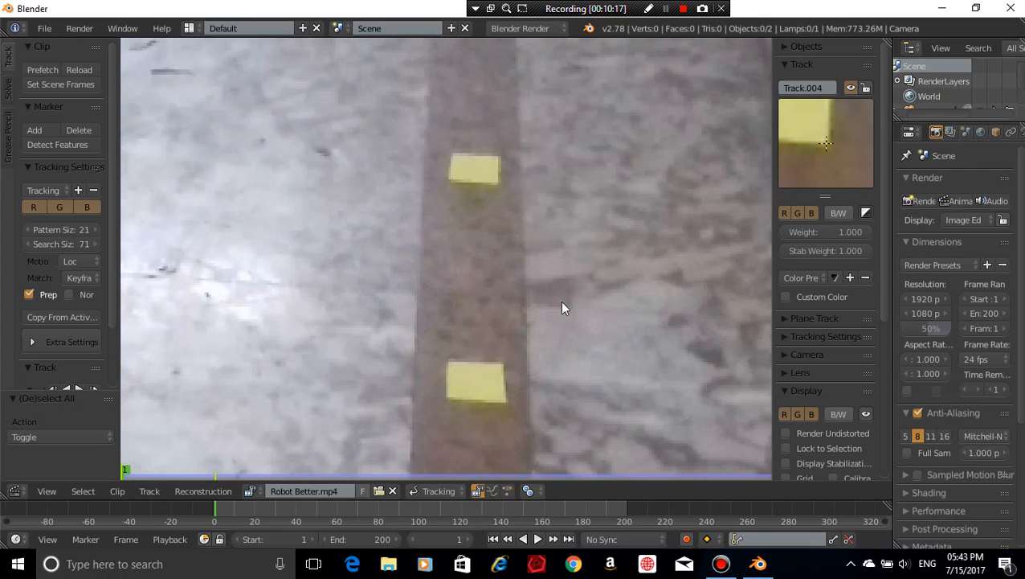
scroll(561, 308, "down", 5)
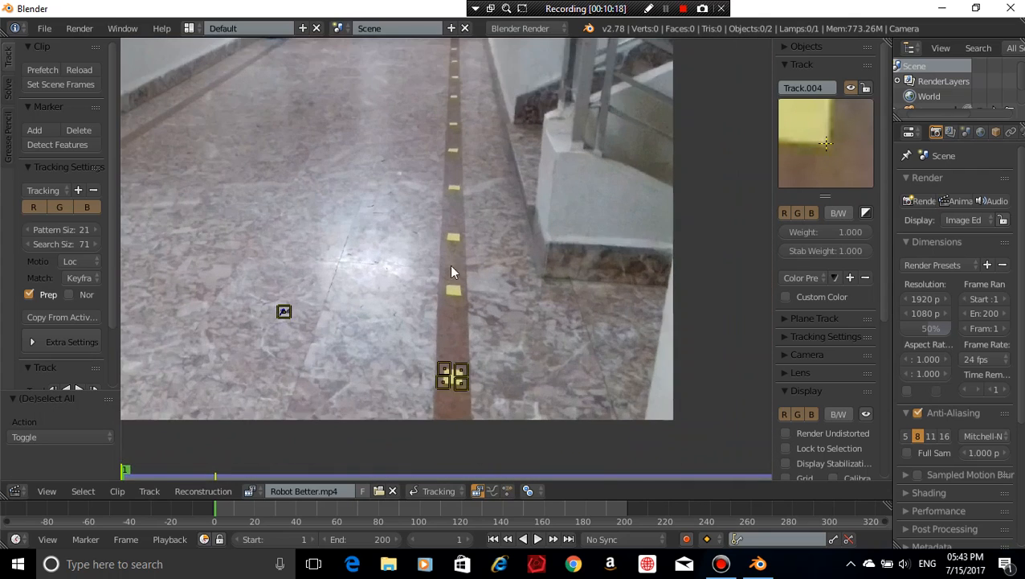
middle_click_drag(451, 266, 475, 351)
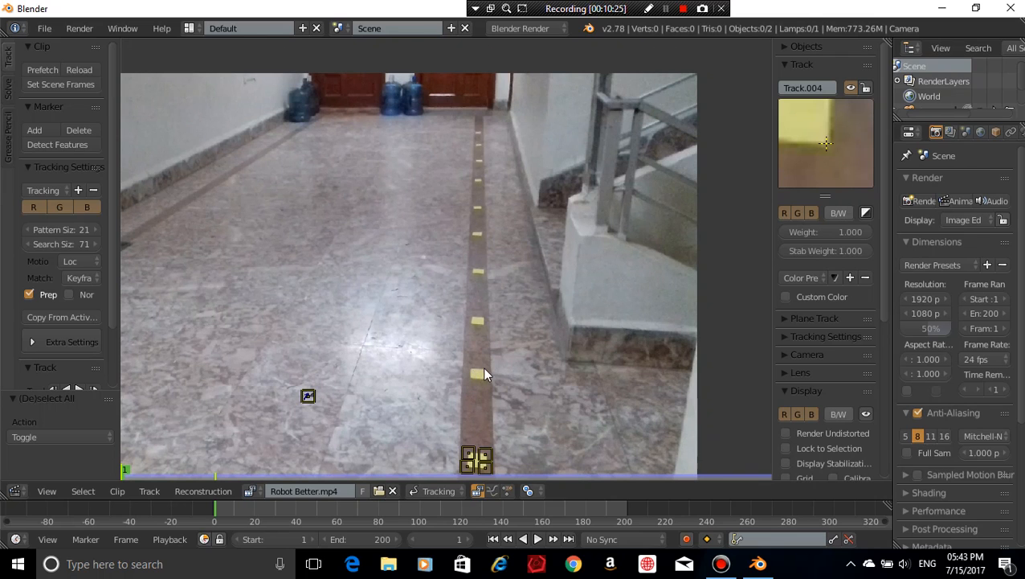
scroll(483, 383, "up", 5)
scroll(486, 384, "down", 4)
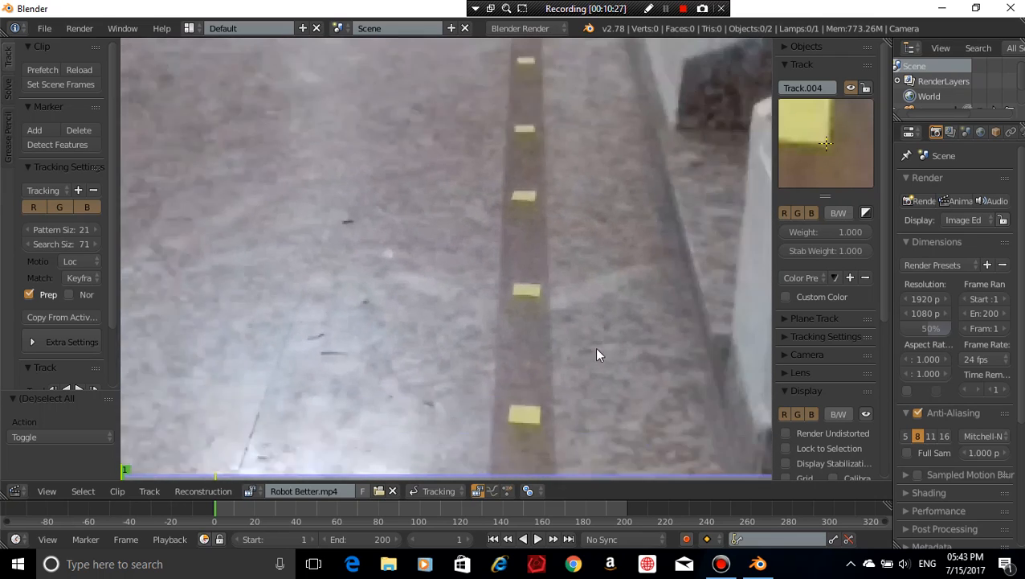
scroll(516, 358, "down", 1)
scroll(493, 376, "up", 4)
scroll(485, 385, "down", 7)
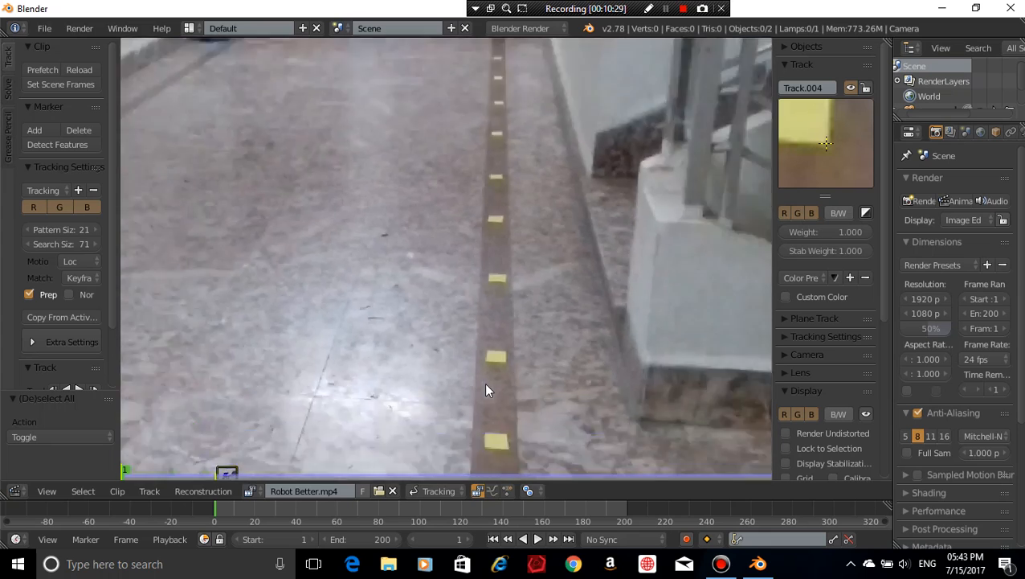
scroll(484, 392, "up", 3)
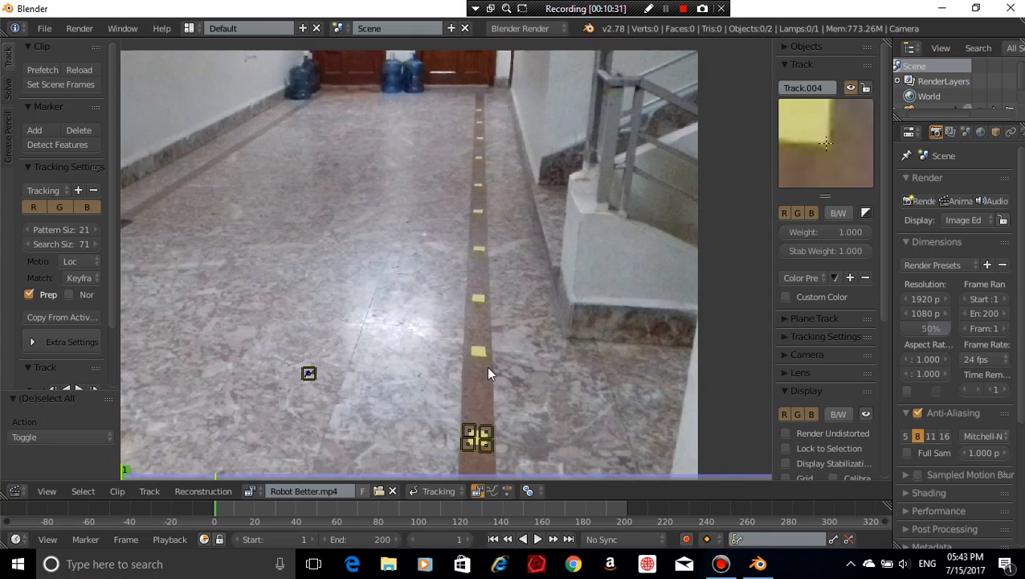
scroll(484, 375, "up", 2)
scroll(484, 375, "down", 2)
scroll(485, 375, "up", 2)
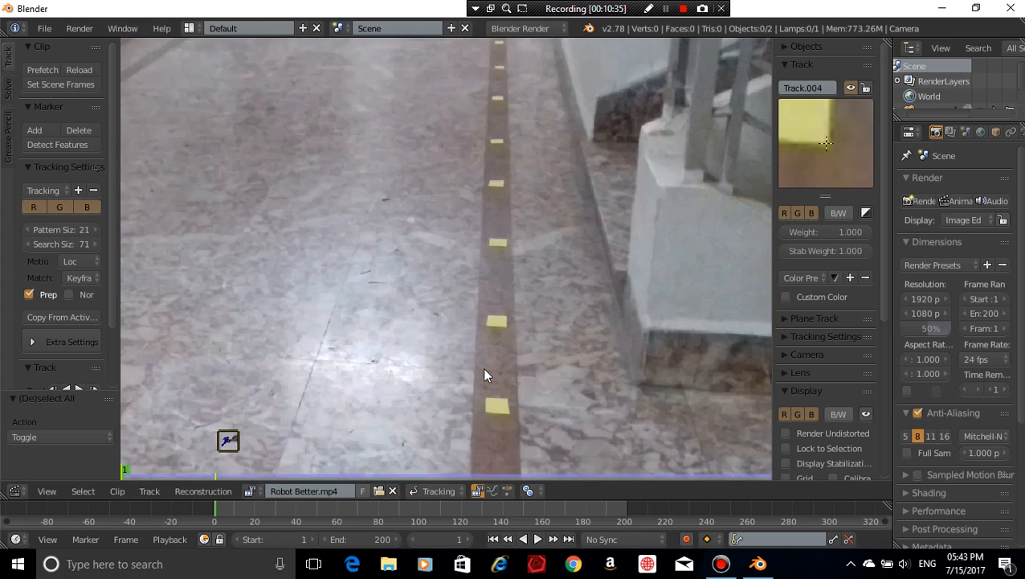
scroll(485, 376, "down", 1)
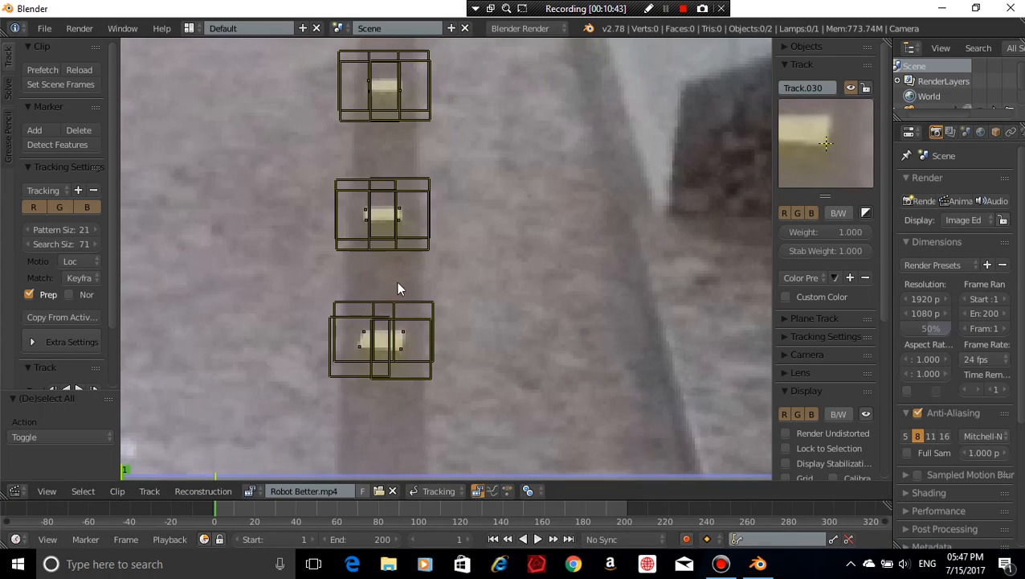
Review the markers placed across the hallway floor and locate the squares still unmarked on the brown strip
scroll(396, 286, "down", 5)
middle_click_drag(357, 400, 375, 373)
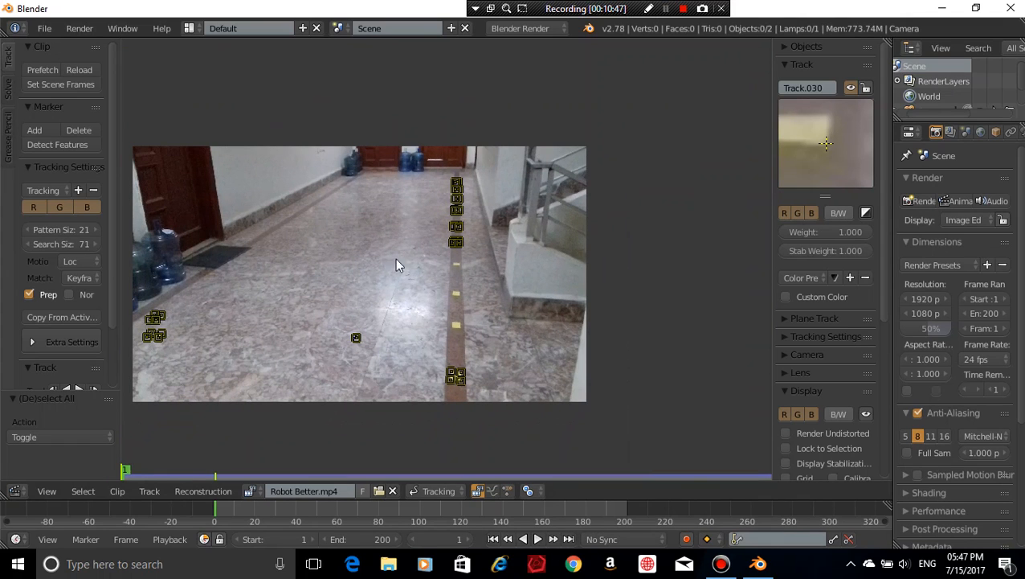
scroll(469, 285, "up", 6)
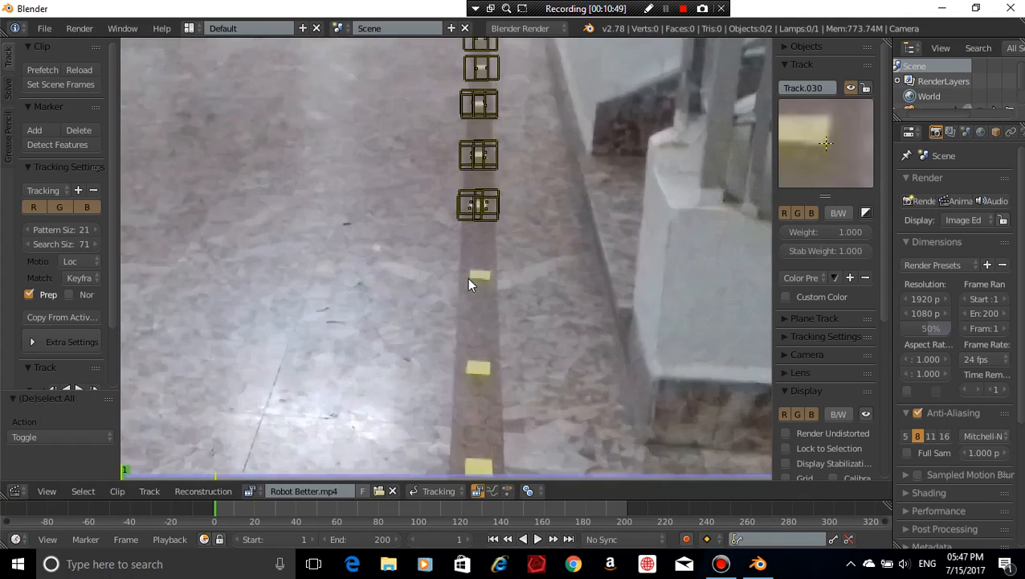
scroll(469, 284, "down", 6)
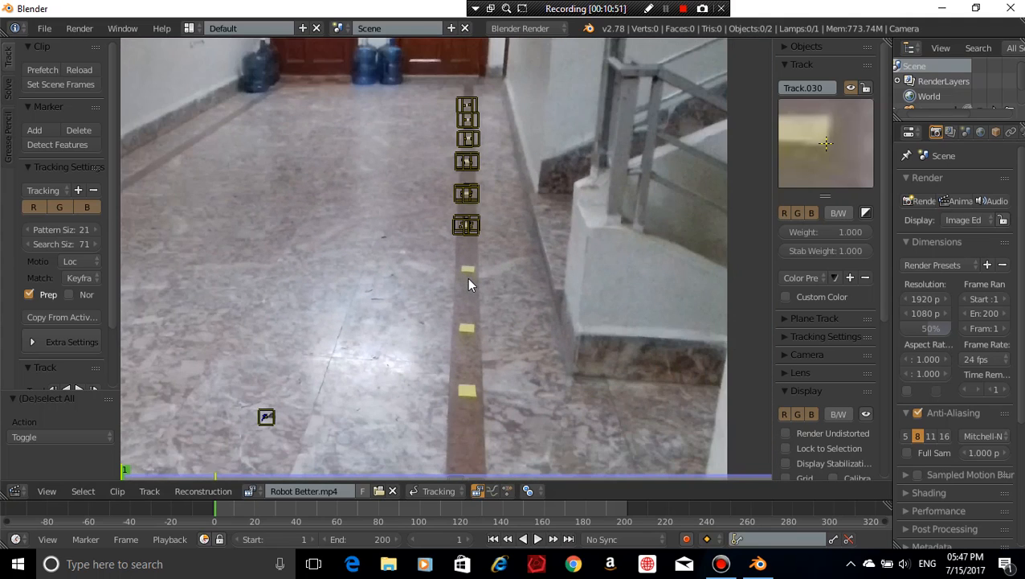
scroll(282, 332, "down", 2)
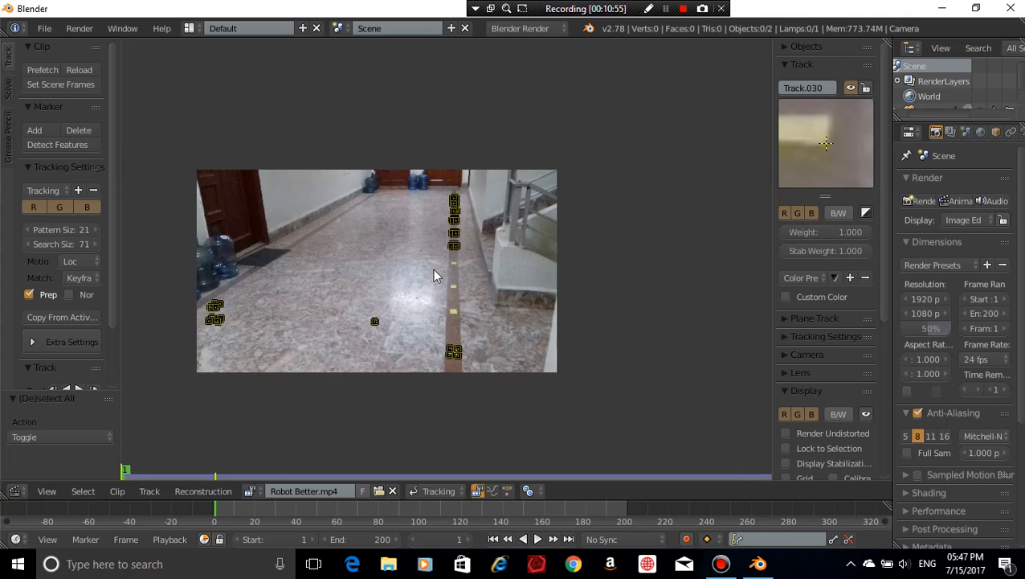
scroll(434, 273, "up", 2)
scroll(433, 274, "up", 4)
Add markers at the upper-right and upper-left corners of the farthest unmarked yellow square, fine-tuning and deselecting each
middle_click_drag(432, 270, 399, 194)
scroll(408, 177, "up", 5)
middle_click_drag(452, 340, 451, 470)
middle_click_drag(431, 283, 427, 458)
scroll(450, 275, "up", 8)
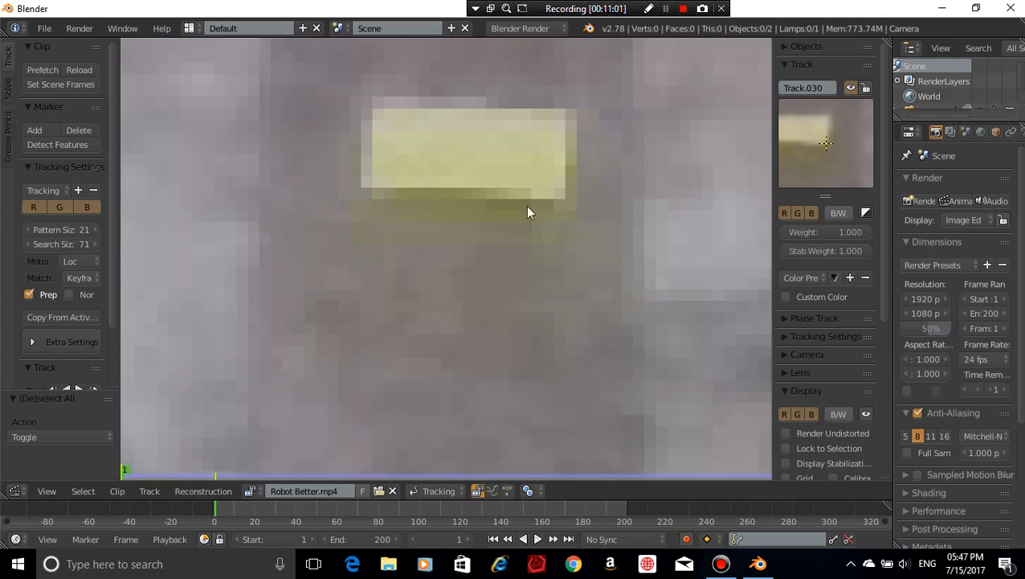
middle_click_drag(534, 194, 511, 281)
left_click(540, 208, "ctrl")
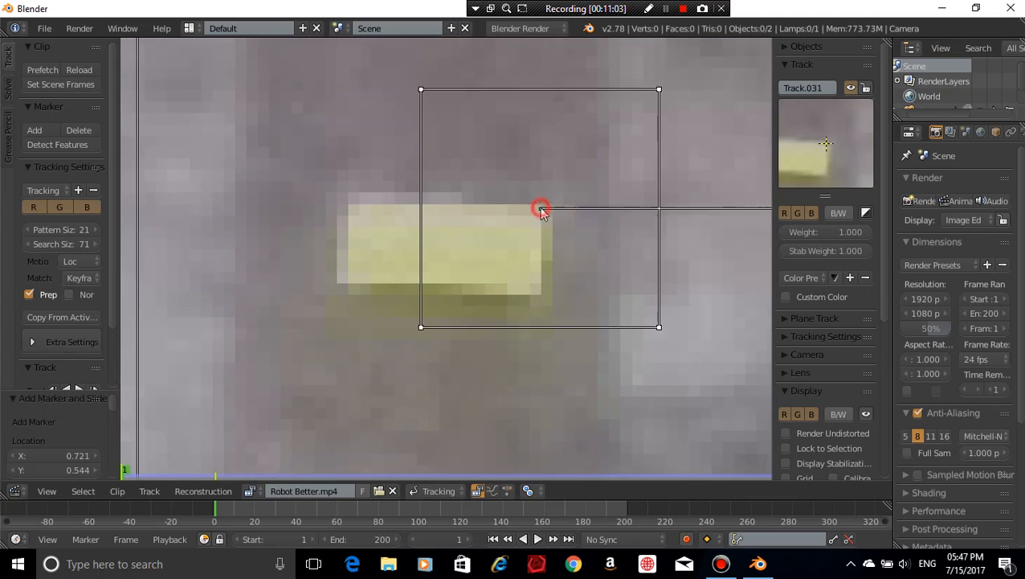
key("g")
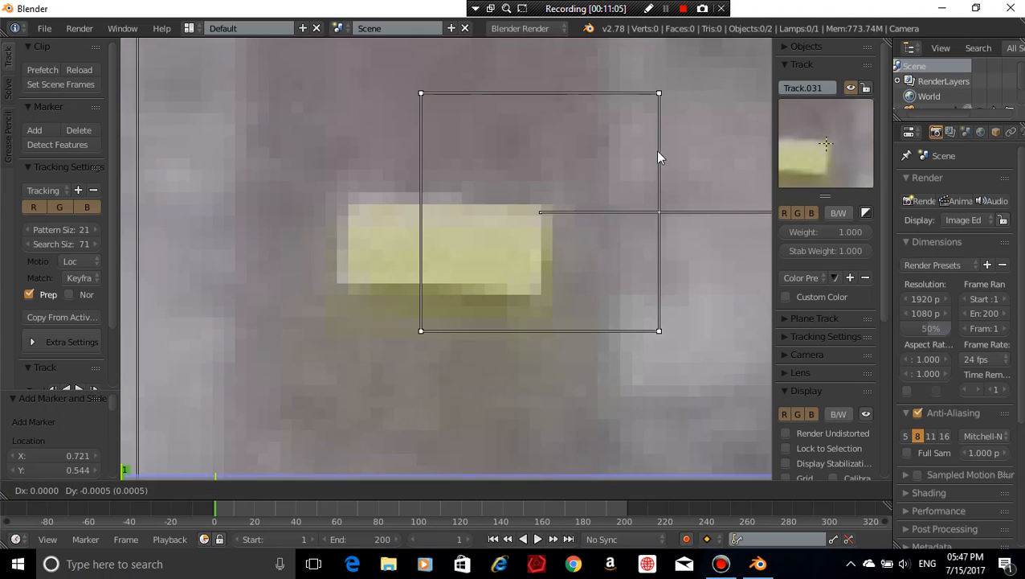
left_click(682, 97)
key("a")
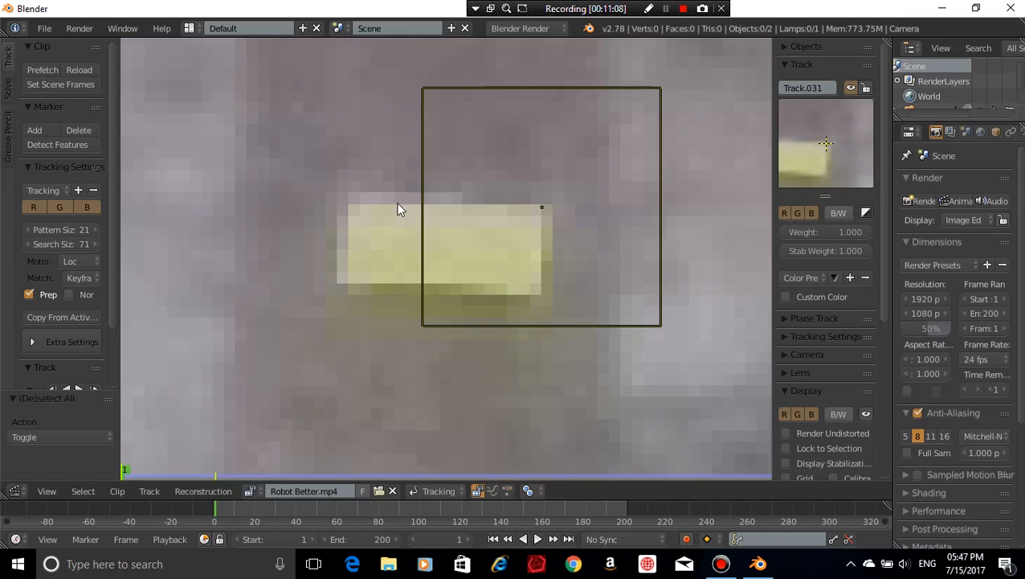
left_click(348, 209, "ctrl")
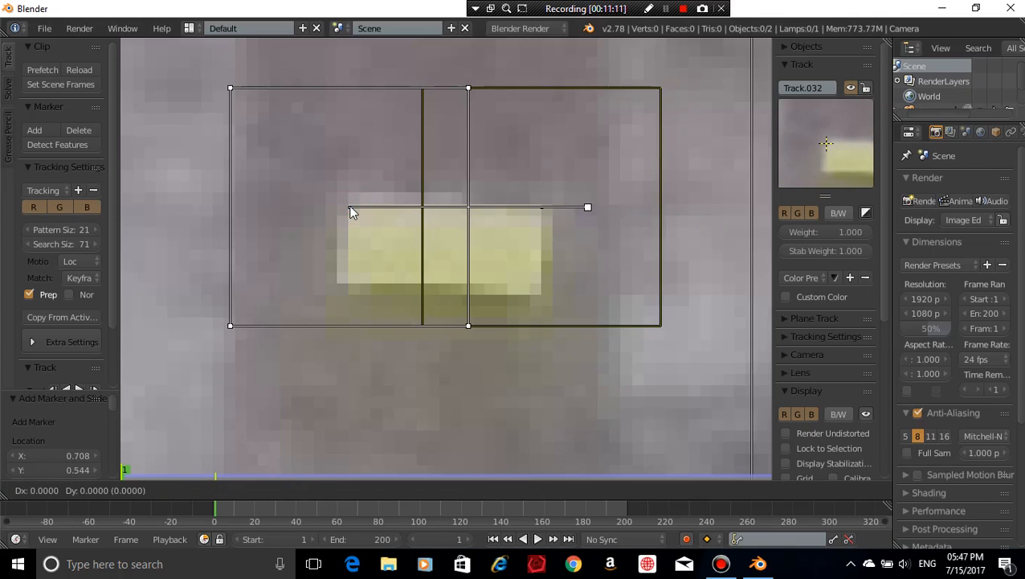
left_click(351, 190)
key("a")
Add markers at the same square's lower-left and lower-right corners, nudging each onto its corner and deselecting it
left_click(350, 277, "ctrl")
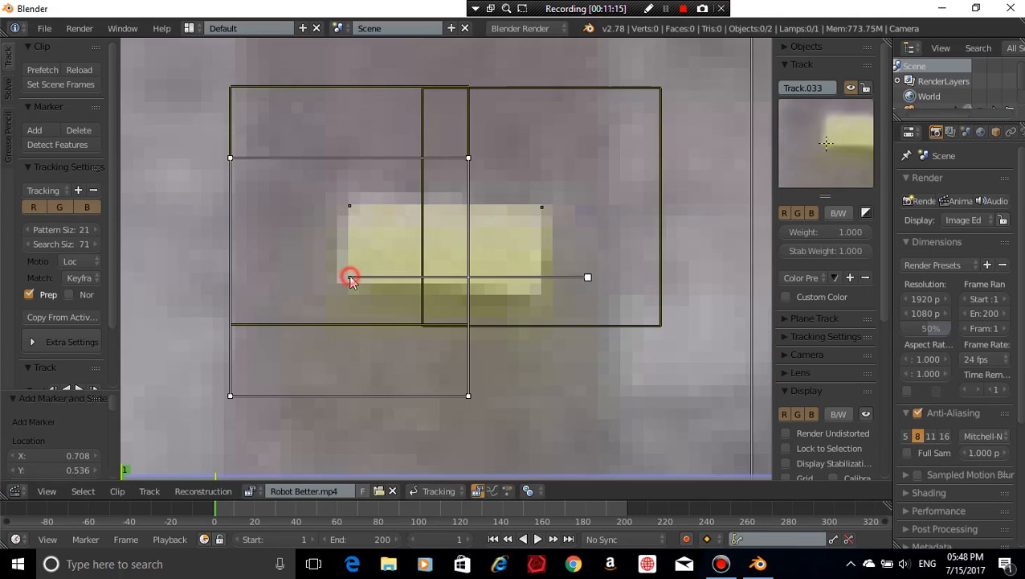
key("g")
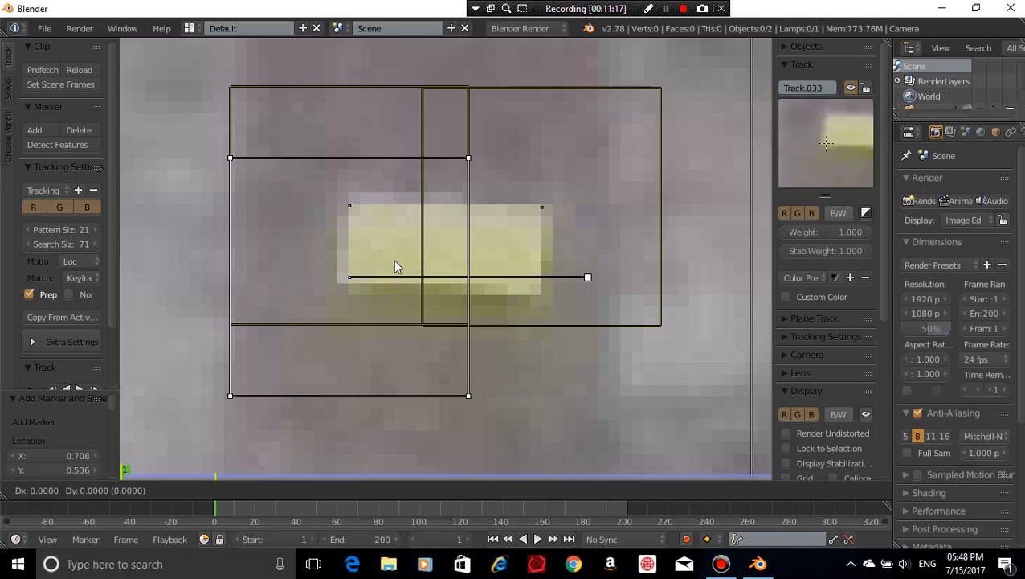
left_click(382, 284)
key("a")
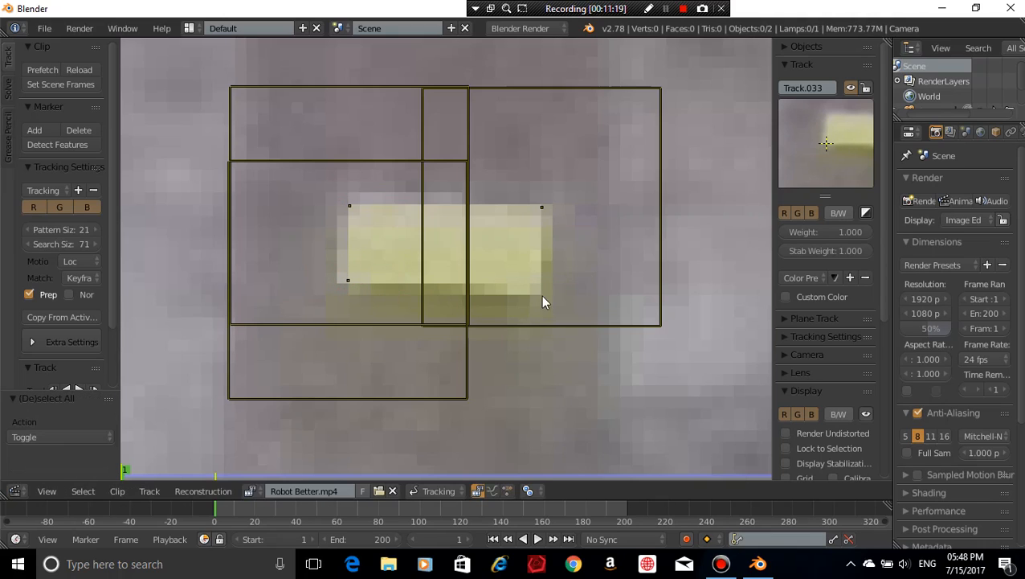
left_click(542, 292, "ctrl")
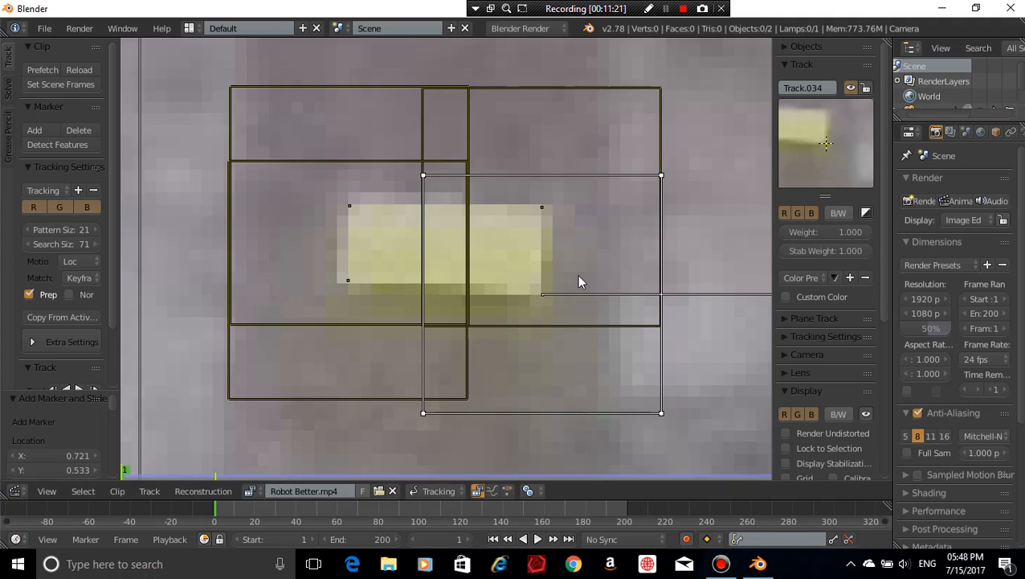
key("g")
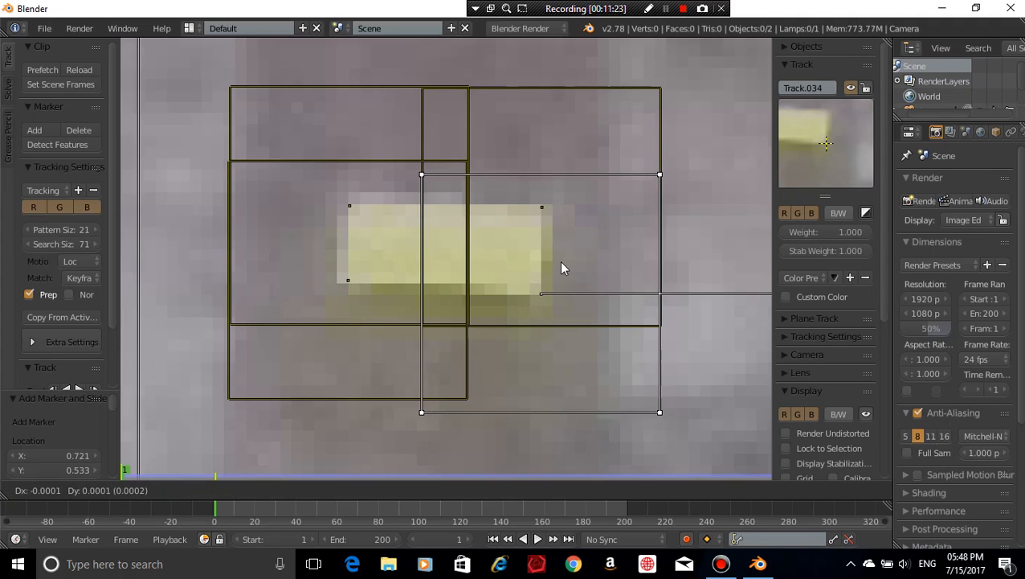
left_click(554, 259)
key("a")
Add markers at the upper-right and upper-left corners of the next nearer unmarked square and fine-tune their positions
scroll(642, 283, "down", 12)
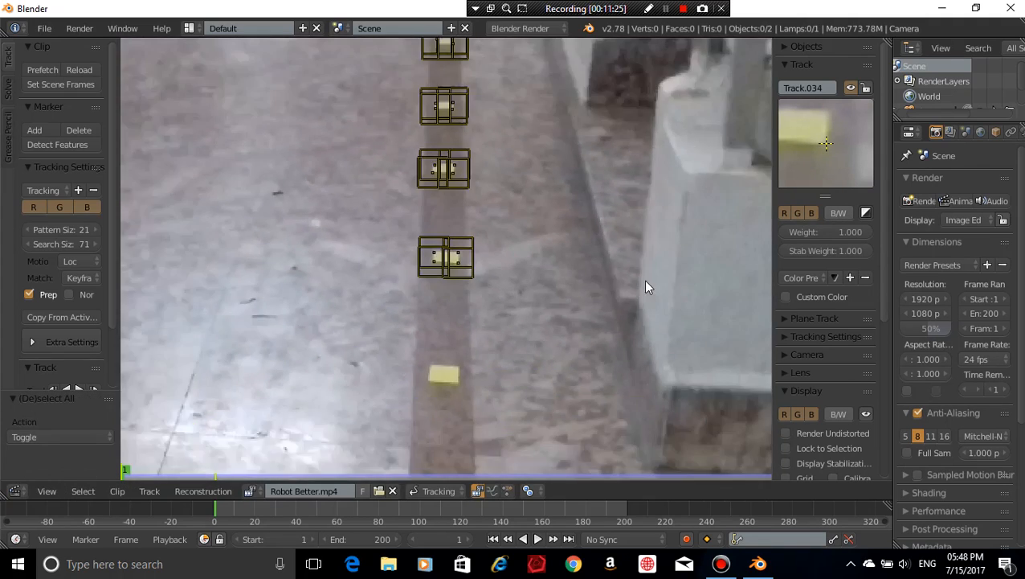
middle_click_drag(510, 321, 483, 316)
scroll(512, 178, "up", 3)
scroll(426, 278, "up", 5)
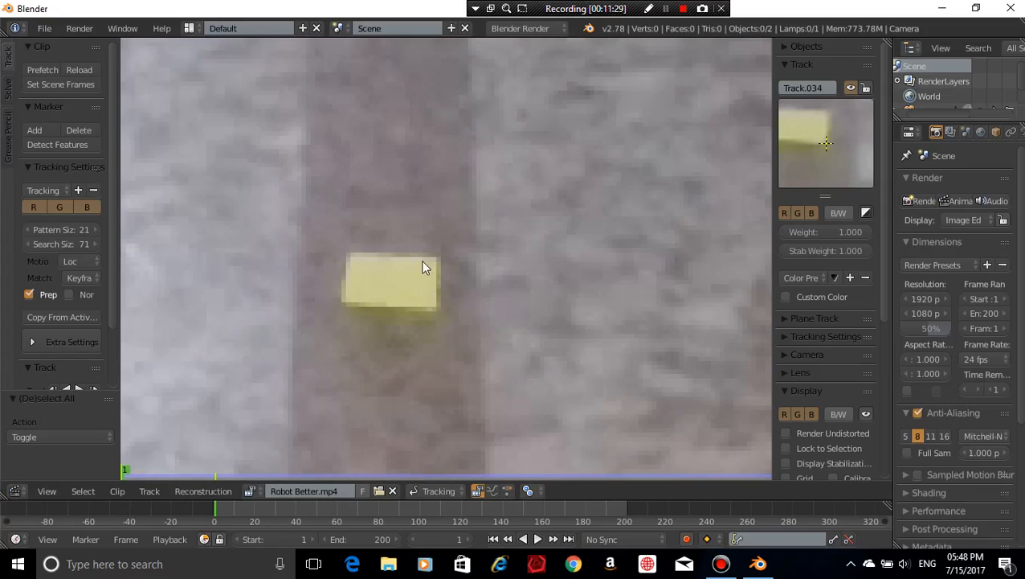
left_click(434, 257, "ctrl")
key("g")
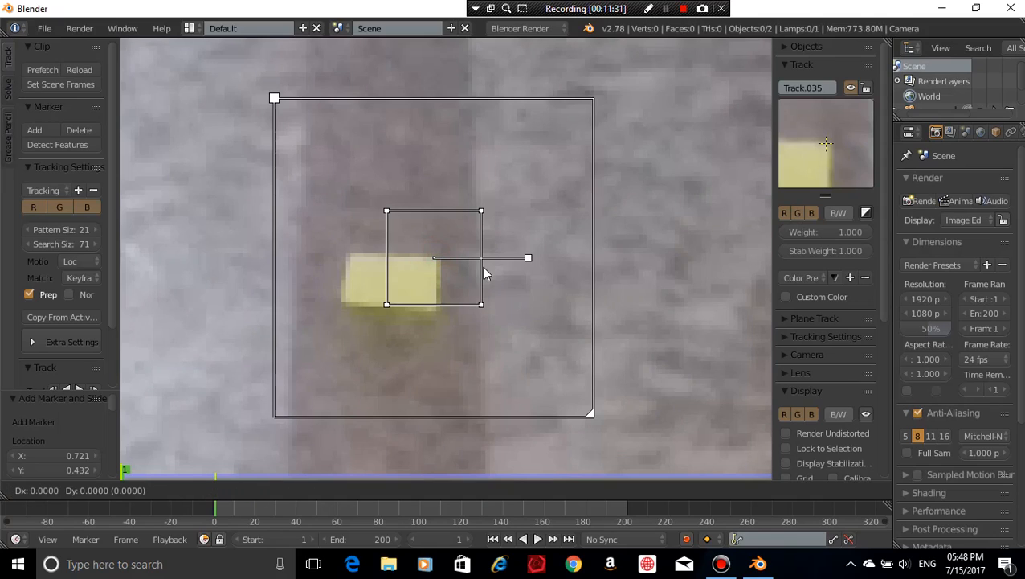
left_click(498, 266)
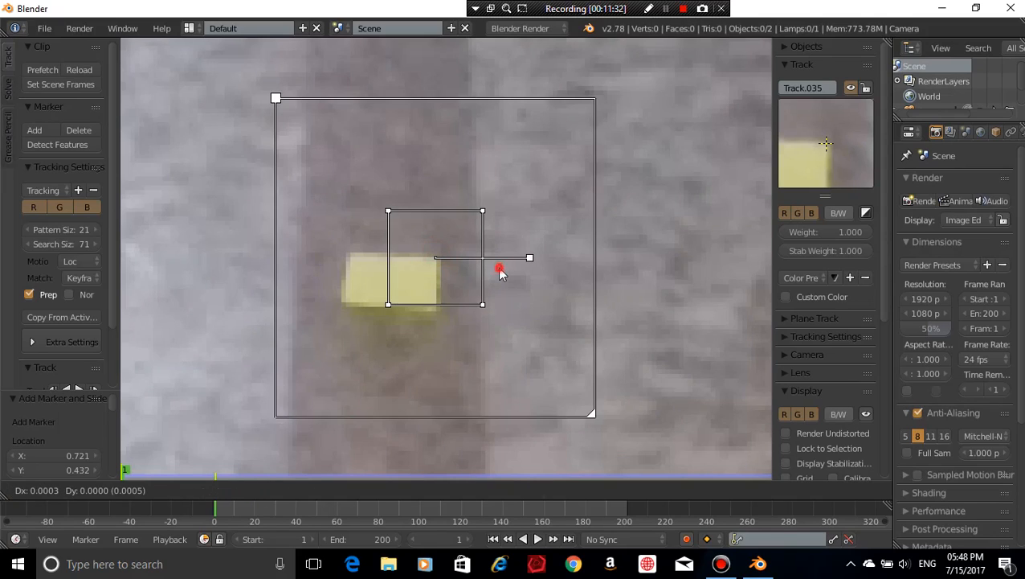
left_click(351, 257, "ctrl")
key("g")
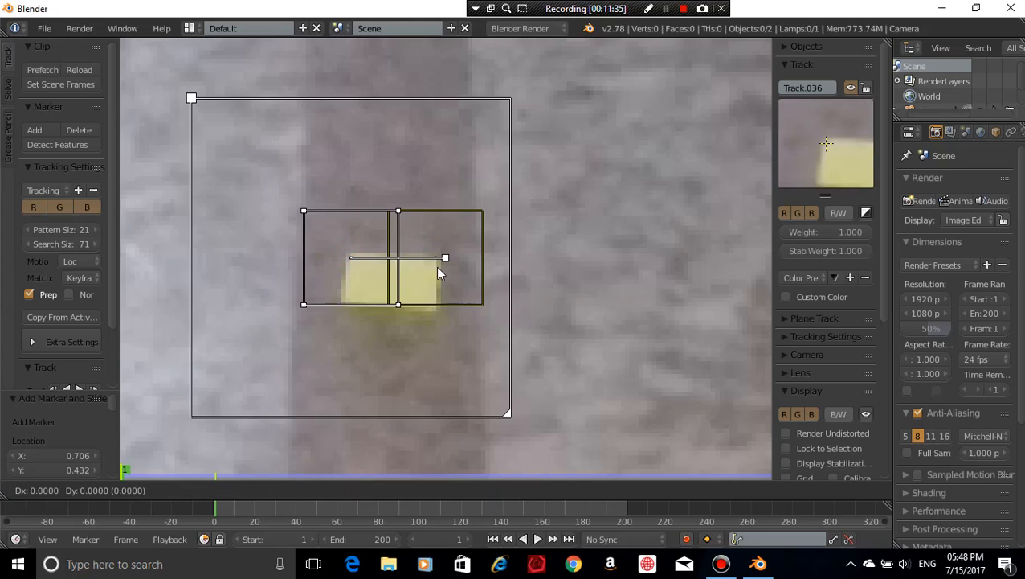
left_click(416, 269)
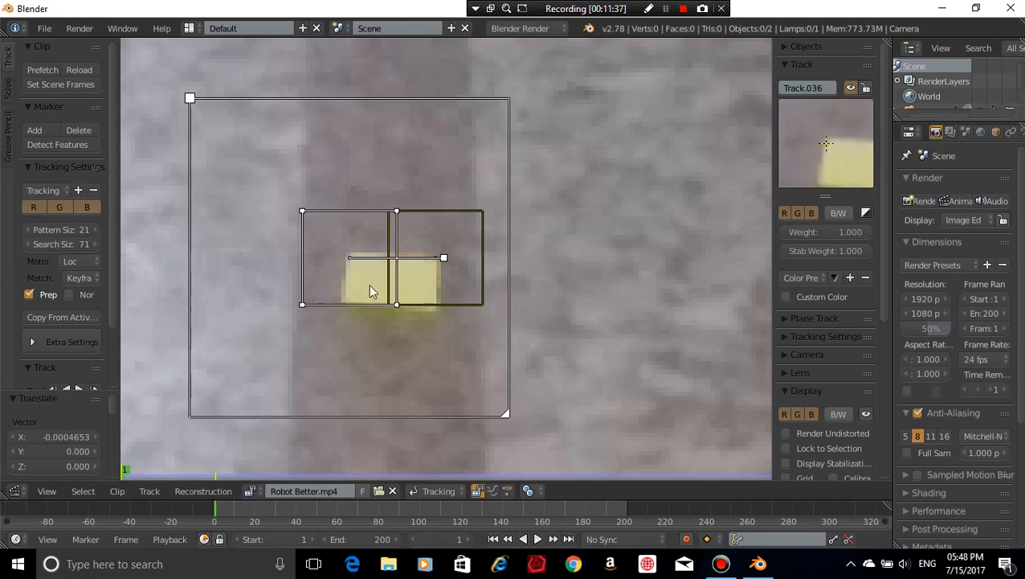
key("a")
Add markers at this second square's lower-left and lower-right corners, adjusting each slightly and deselecting it
left_click(347, 303, "ctrl")
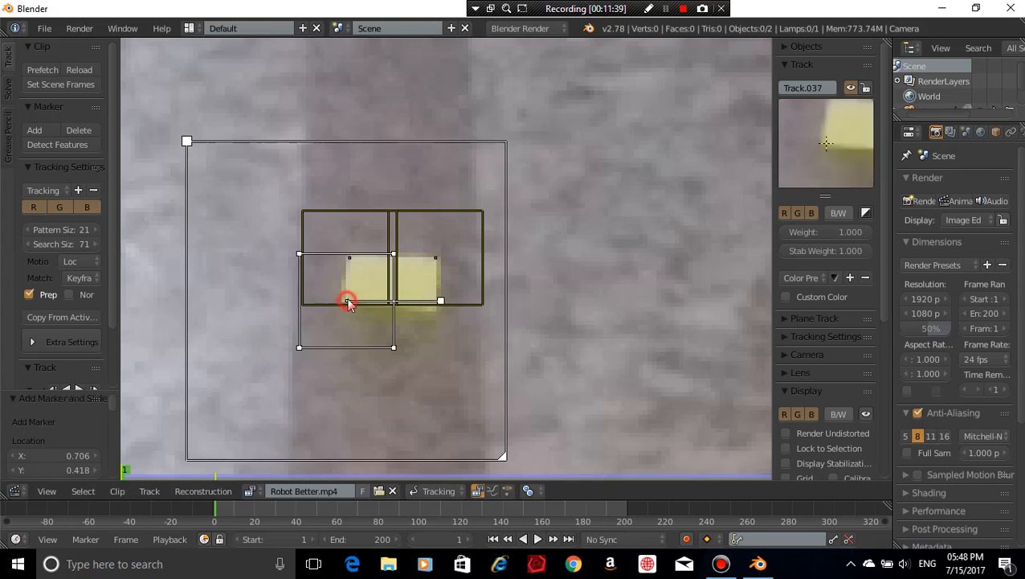
key("g")
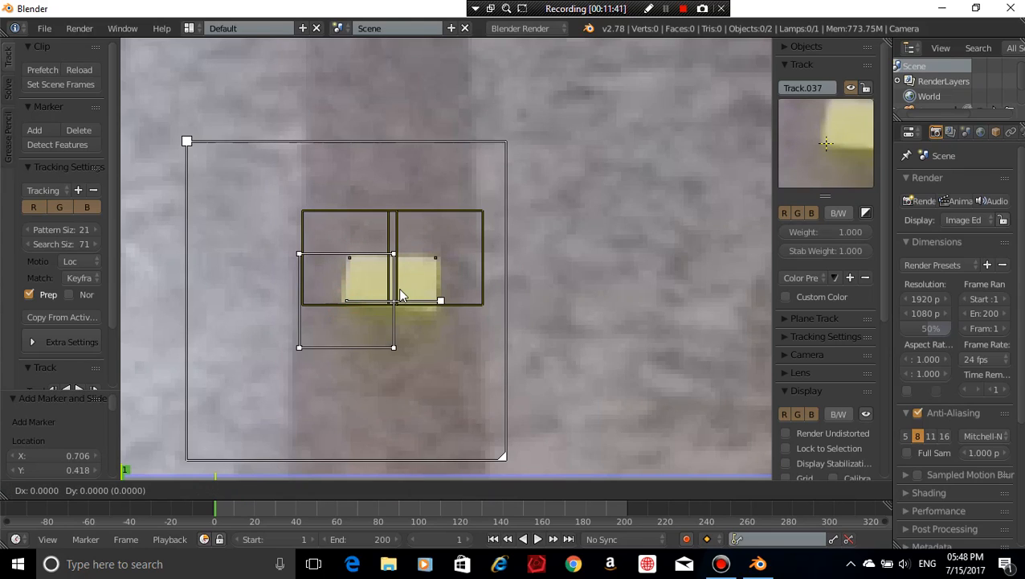
left_click(392, 294)
key("a")
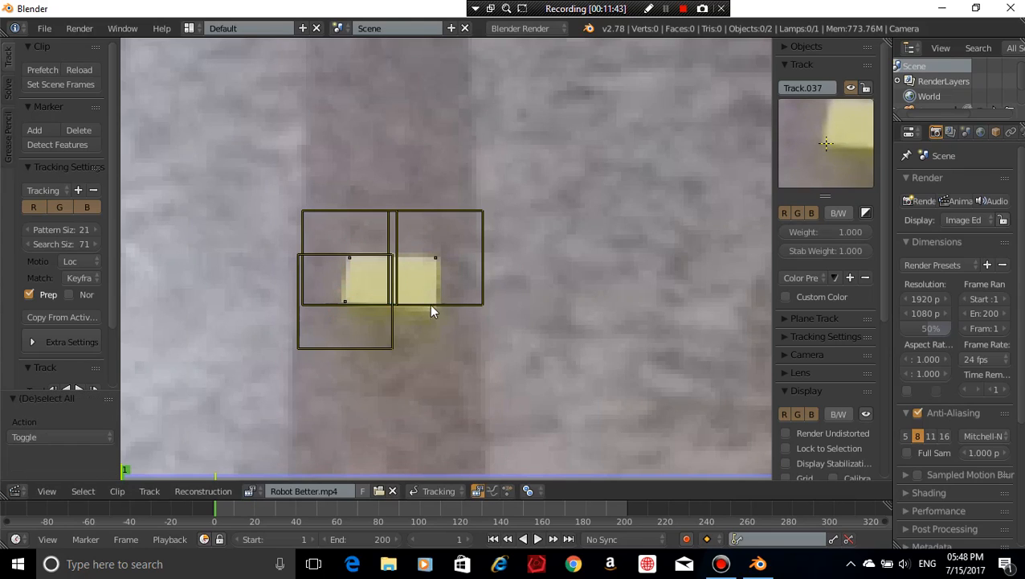
left_click(432, 308, "ctrl")
key("g")
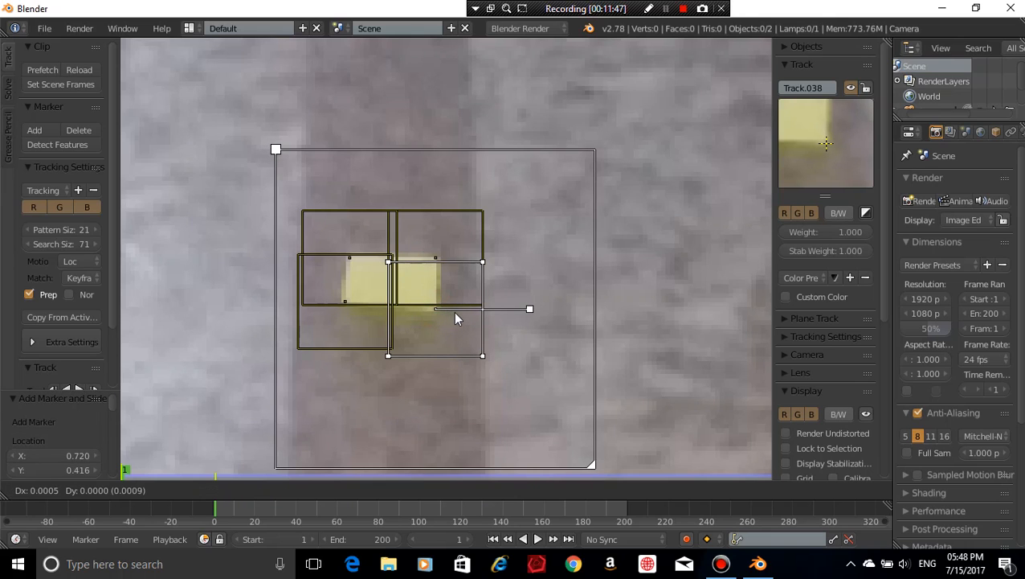
left_click(454, 311)
key("a")
Add markers at the upper-right and upper-left corners of the last unmarked yellow square and fine-tune their positions
scroll(453, 311, "down", 5)
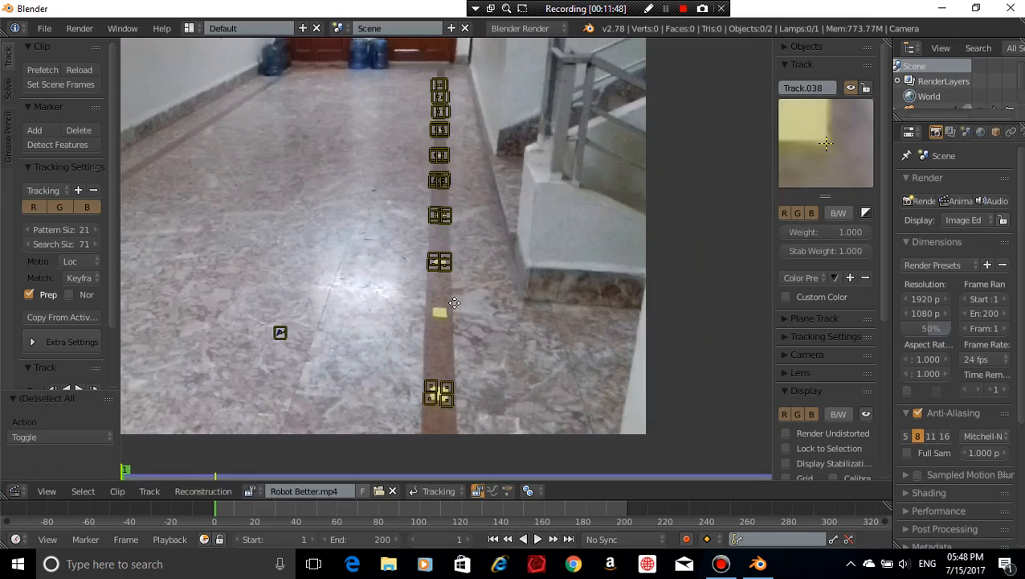
scroll(454, 311, "up", 10)
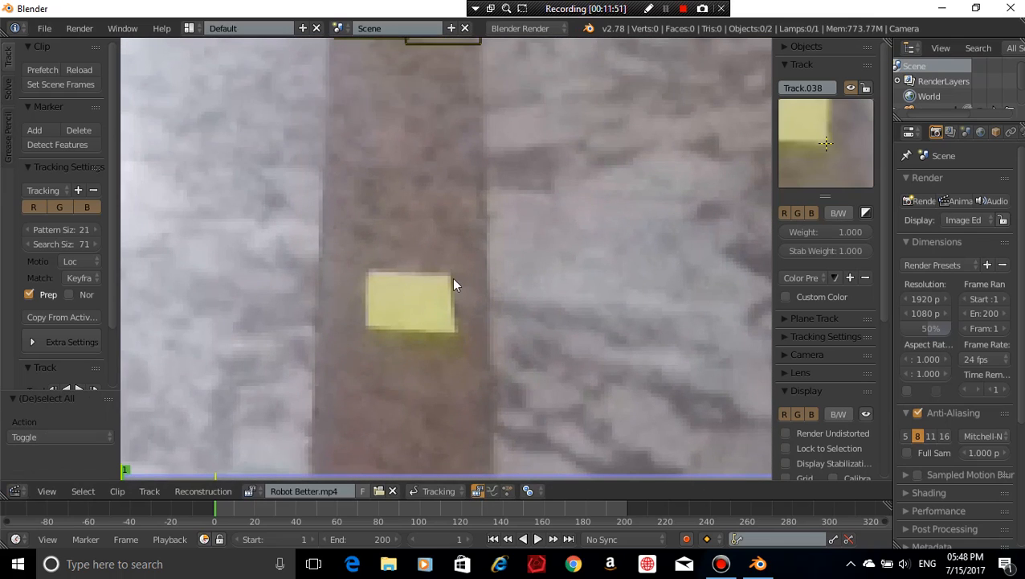
left_click(448, 279, "ctrl")
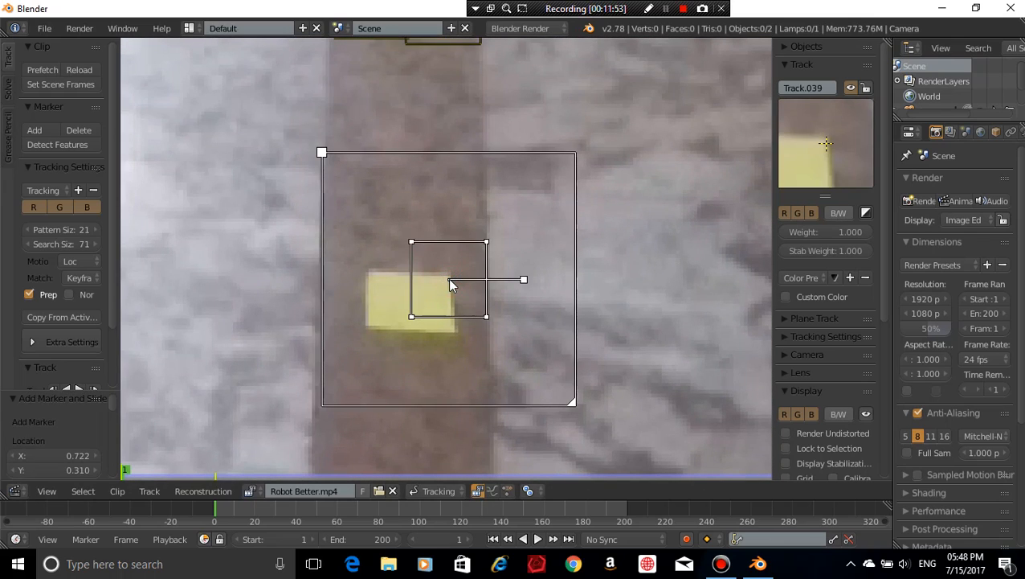
key("g")
left_click(446, 253)
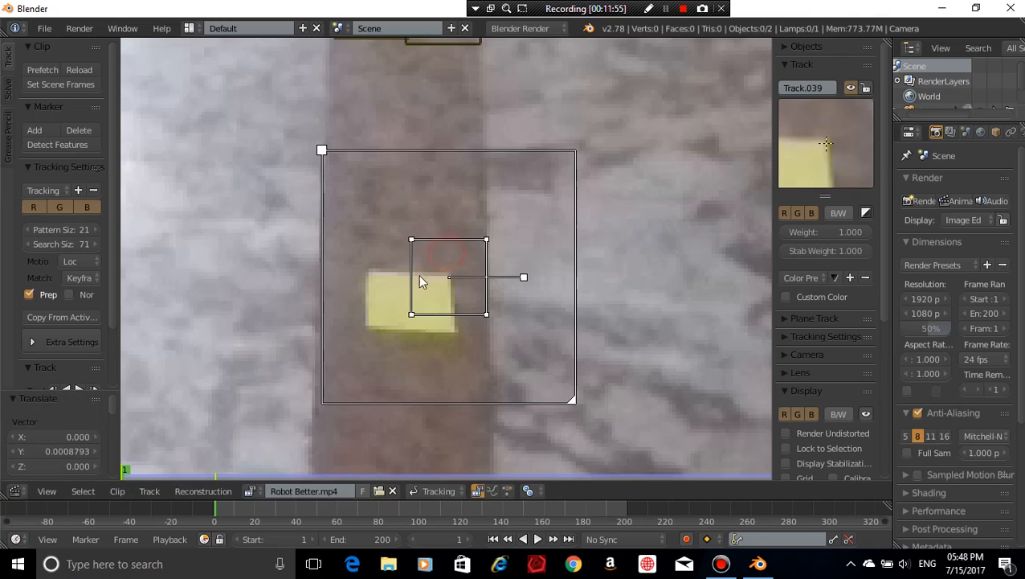
left_click(370, 277, "ctrl")
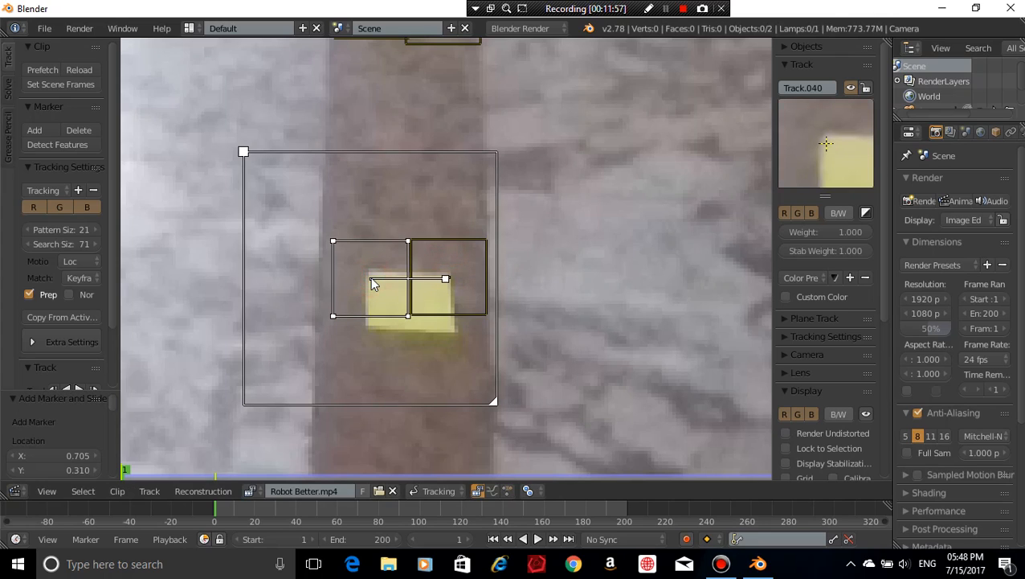
key("g")
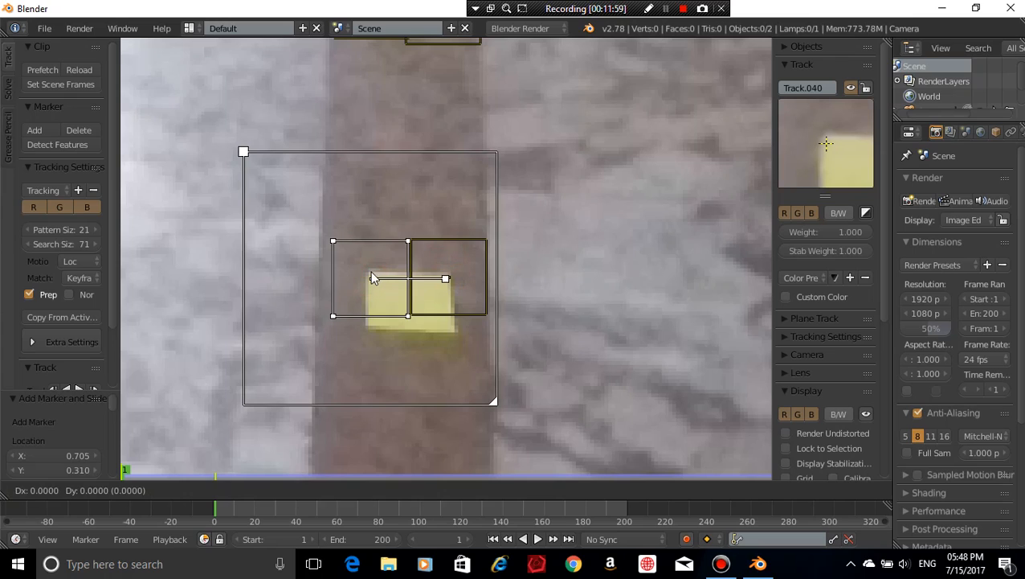
left_click(376, 229)
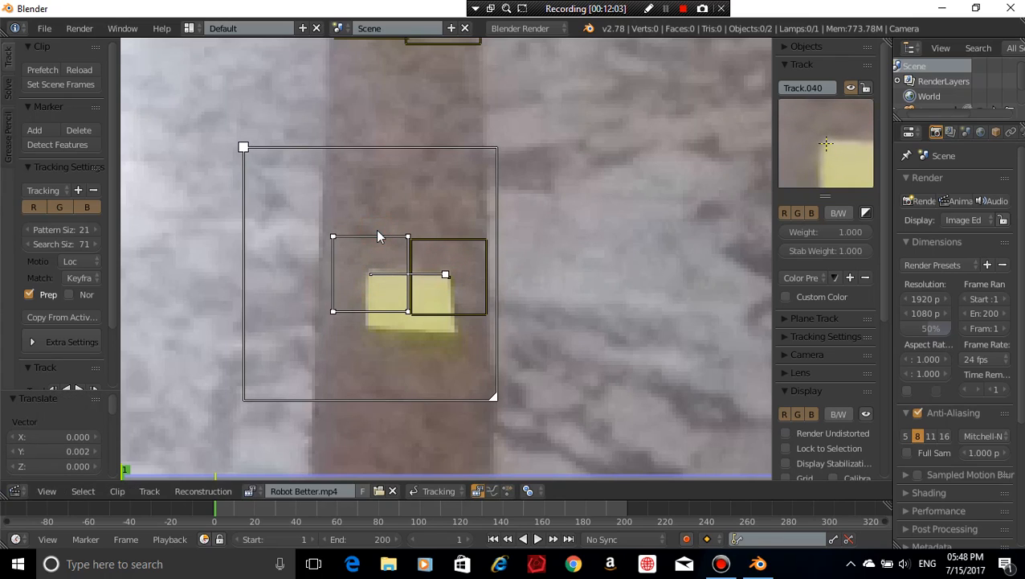
key("g")
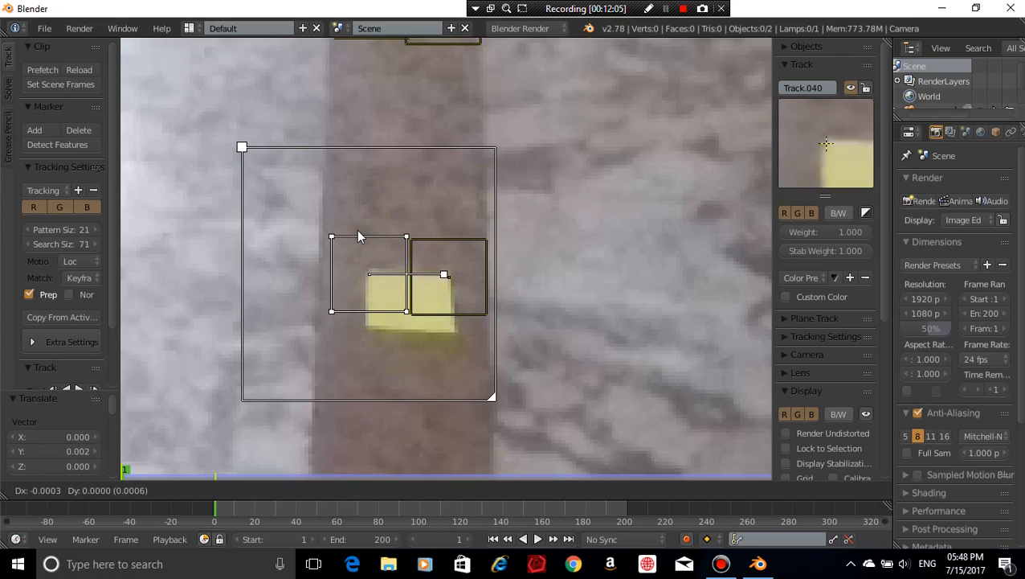
left_click(356, 229)
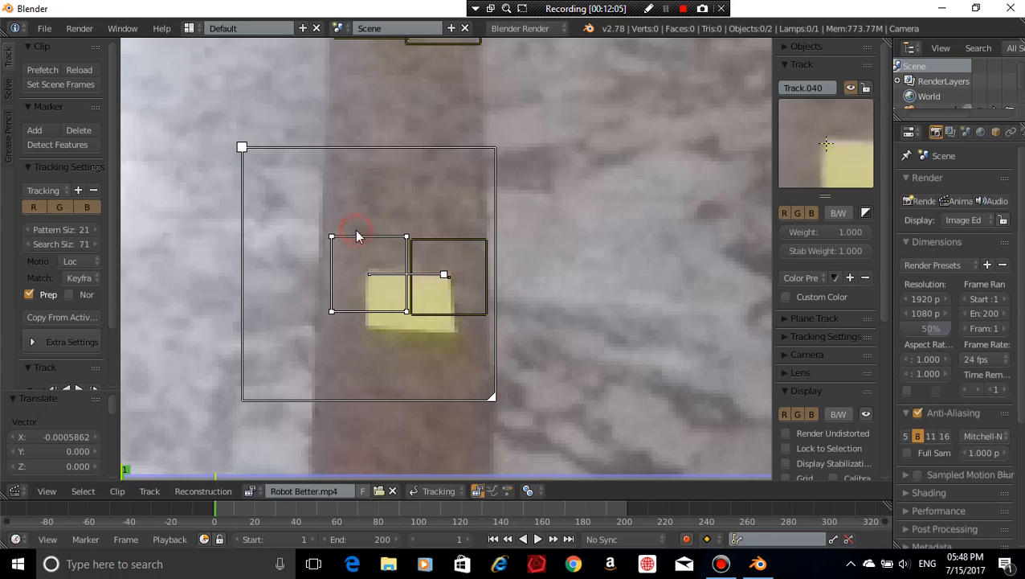
Add markers at this last square's lower-left and lower-right corners, nudge the lower-right one onto its corner, and deselect all markers
left_click(367, 325, "ctrl")
key("a")
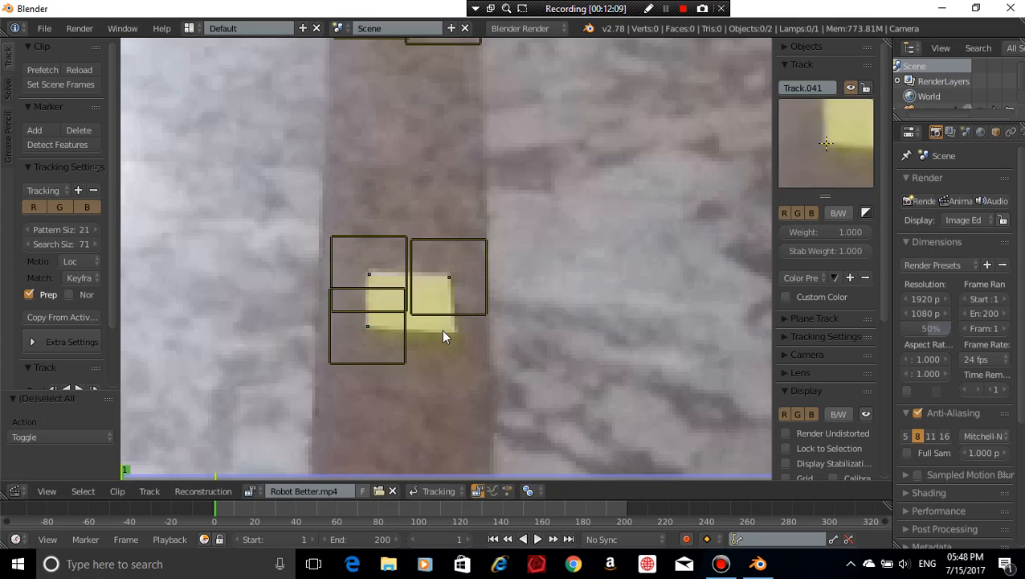
left_click(453, 329, "ctrl")
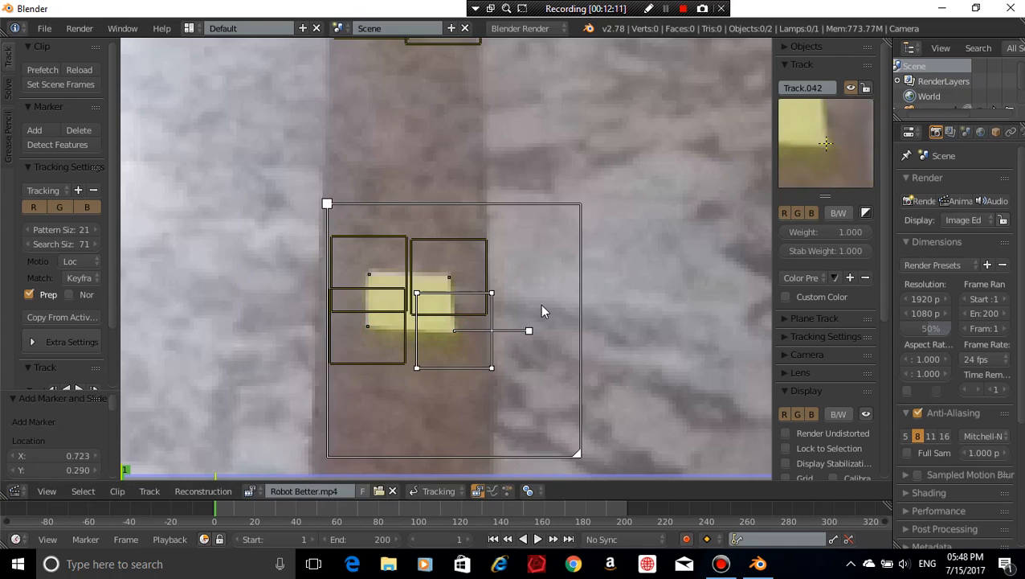
key("g")
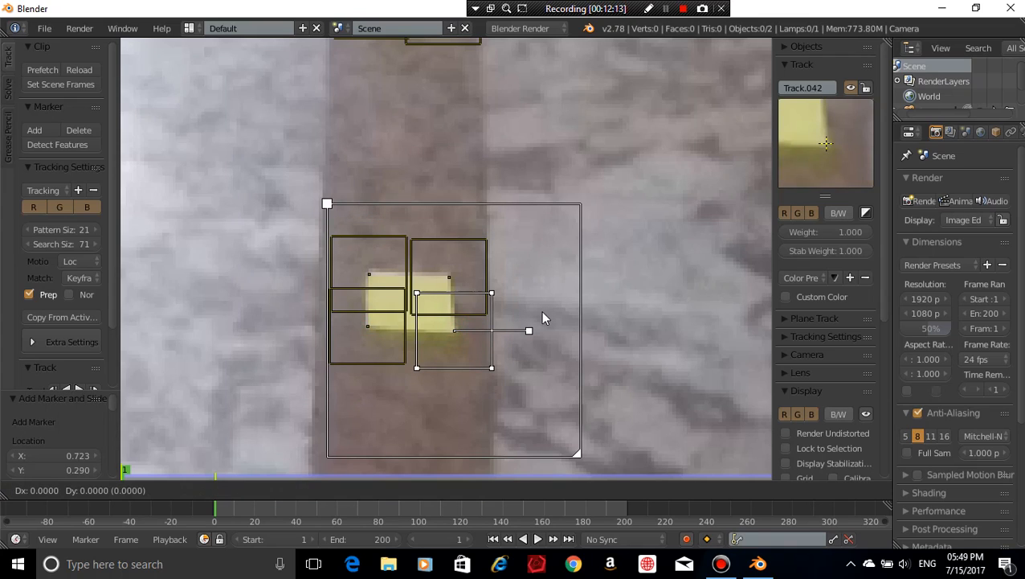
left_click(550, 327)
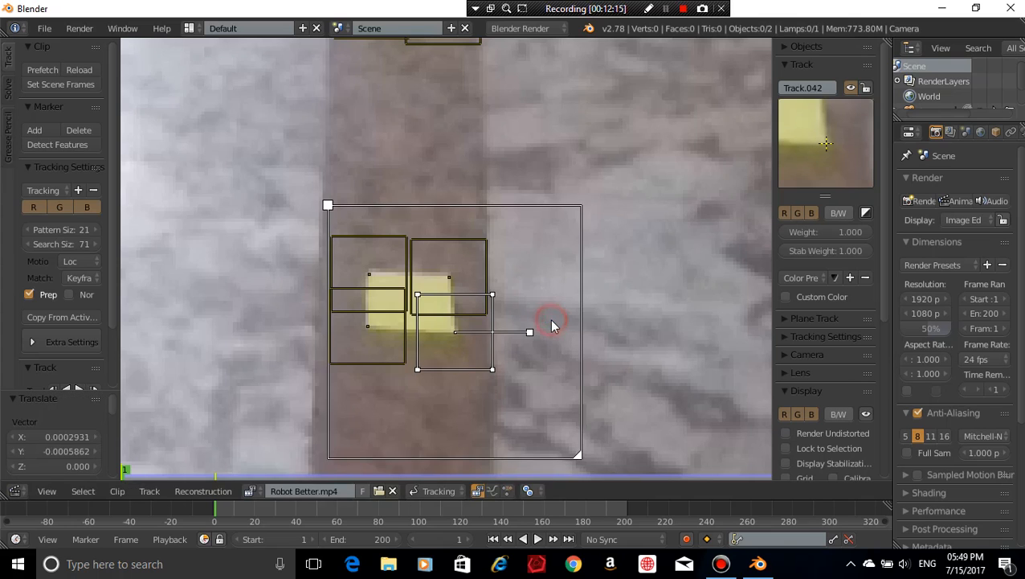
key("a")
Add a marker at the upper corner of the dark skirting beside the staircase, nudge it down slightly, and deselect it
scroll(550, 321, "down", 8)
scroll(549, 325, "up", 4)
scroll(550, 325, "down", 3)
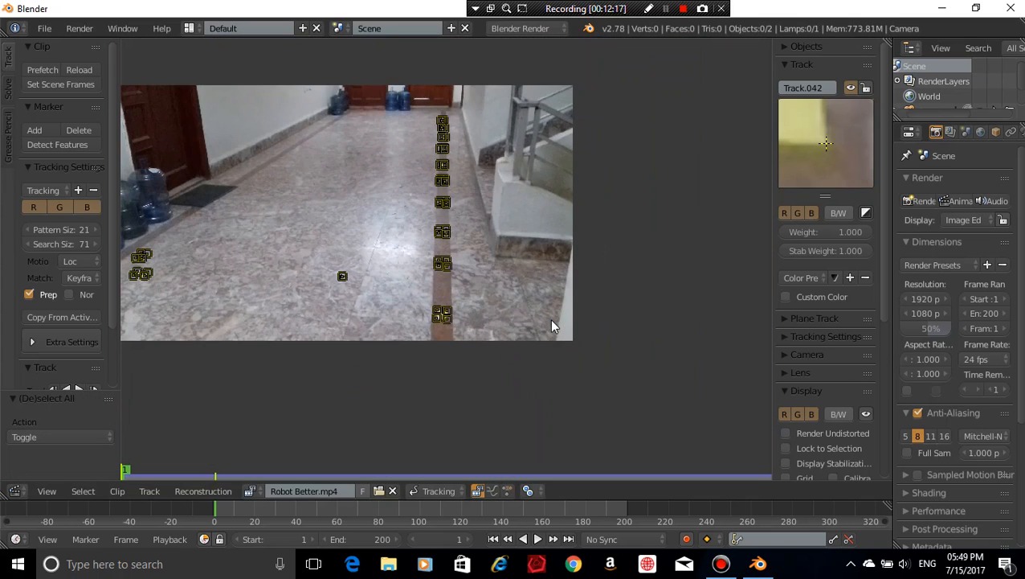
middle_click_drag(477, 197, 584, 245)
scroll(502, 276, "up", 1)
scroll(338, 279, "down", 1)
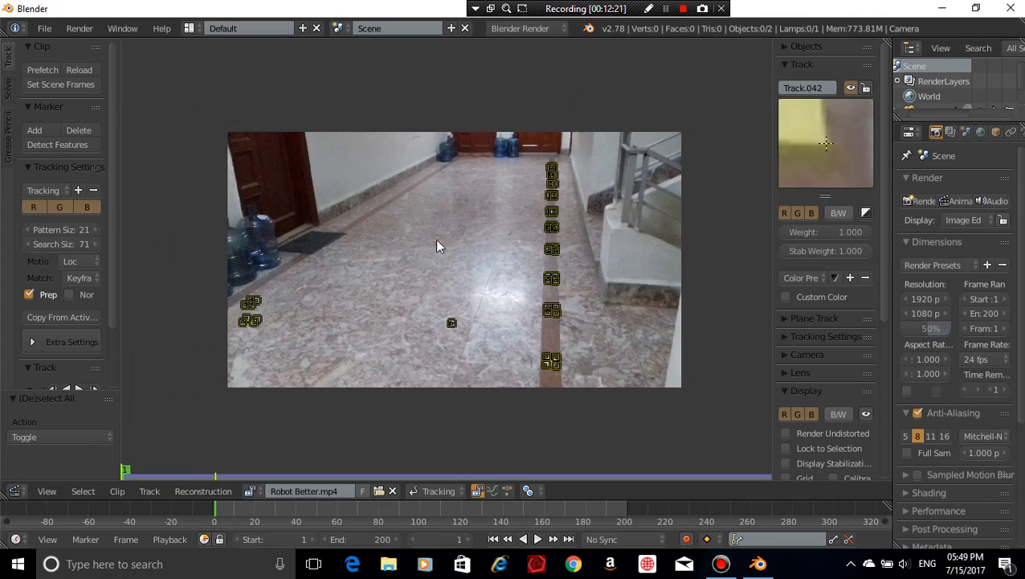
scroll(634, 222, "up", 2)
middle_click_drag(634, 222, 442, 313)
scroll(434, 313, "up", 3)
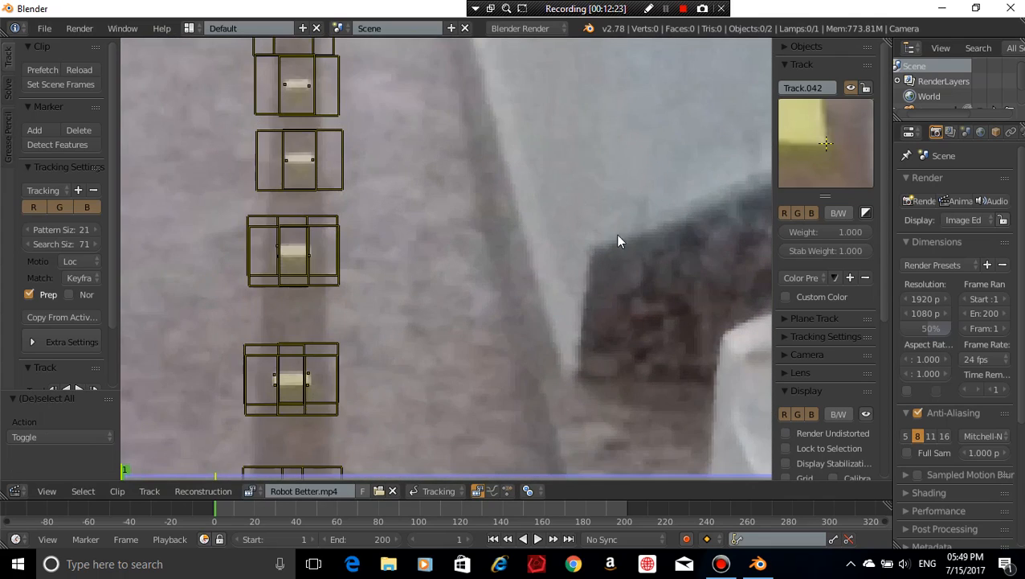
left_click(593, 246, "ctrl")
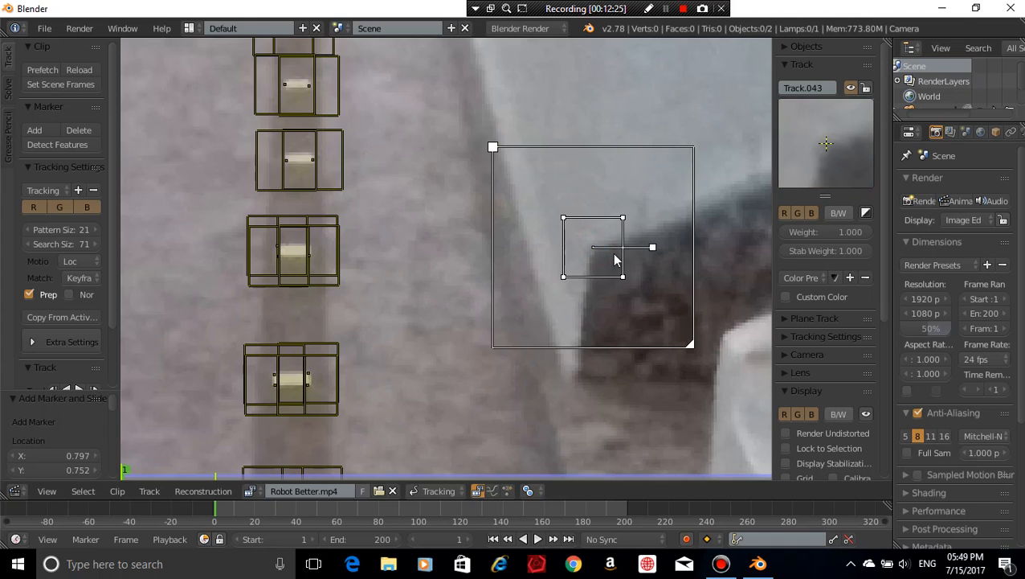
key("g")
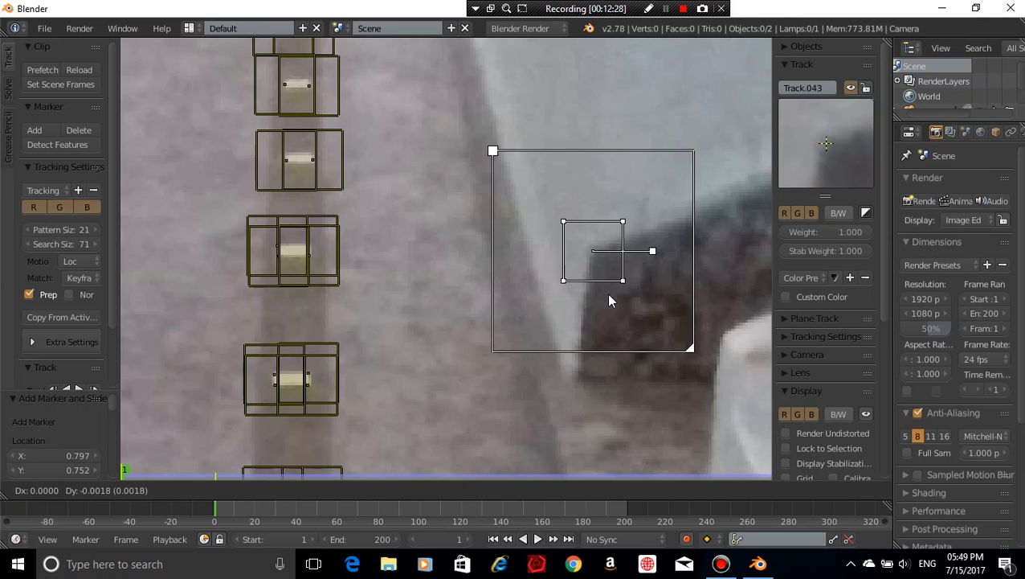
left_click(609, 296)
key("a")
Add a marker at the nearest corner of the dark doormat, adjust it onto the corner, and deselect it
scroll(609, 296, "down", 8)
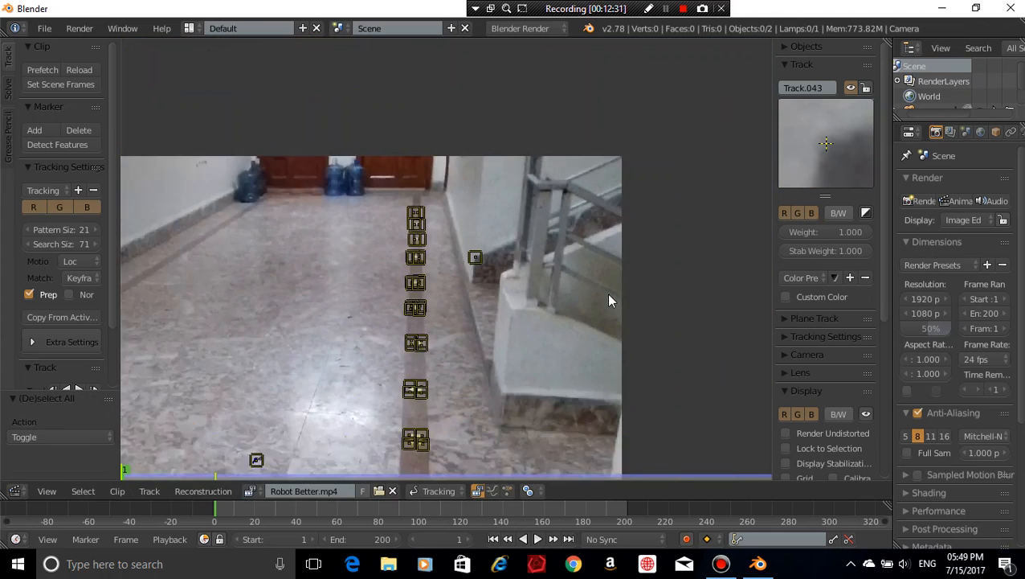
middle_click_drag(599, 319, 619, 312)
scroll(620, 312, "up", 2)
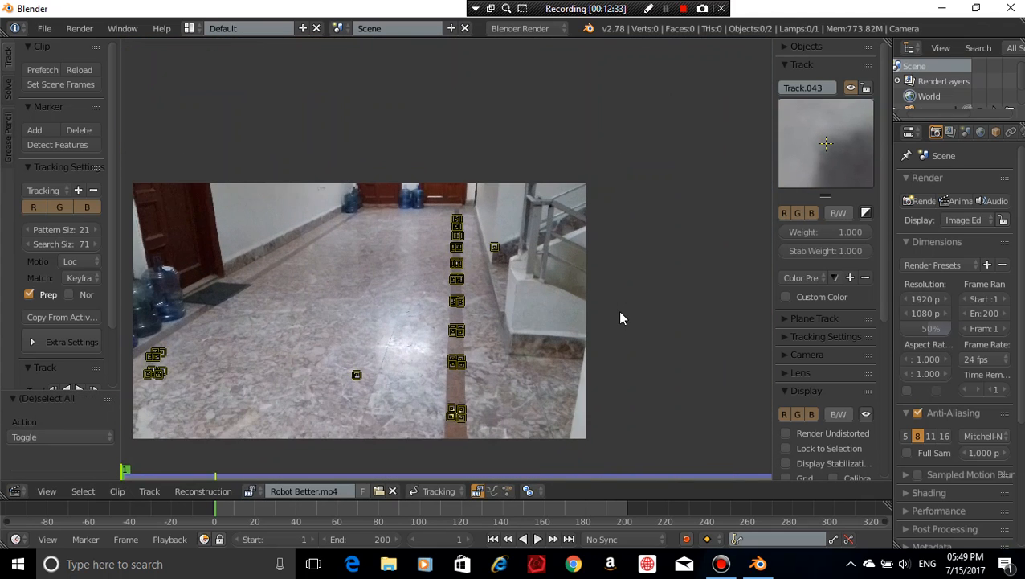
scroll(388, 310, "up", 2)
middle_click_drag(312, 279, 548, 233)
scroll(411, 290, "up", 4)
middle_click_drag(486, 280, 361, 346)
scroll(343, 335, "up", 3)
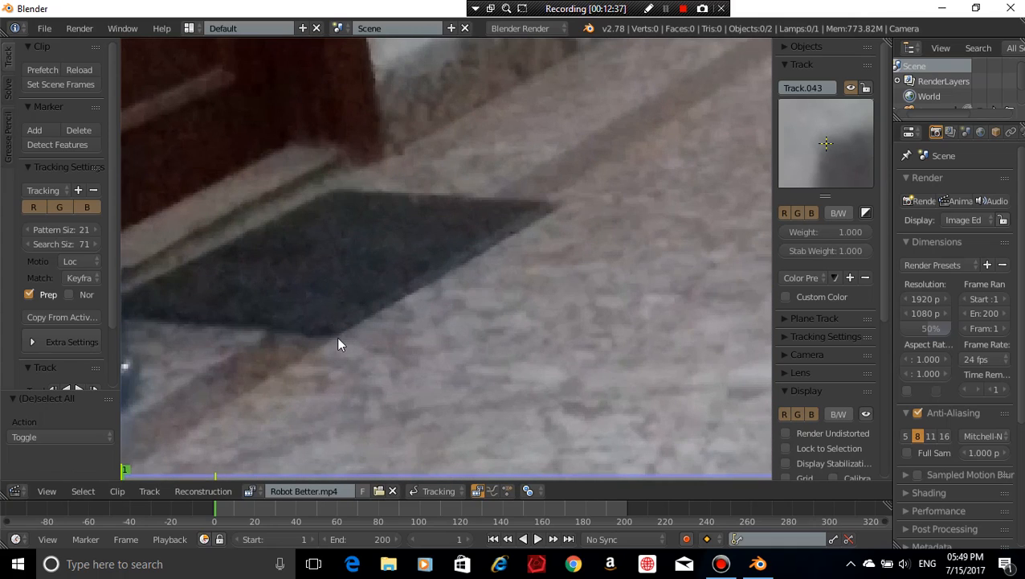
left_click(333, 333, "ctrl")
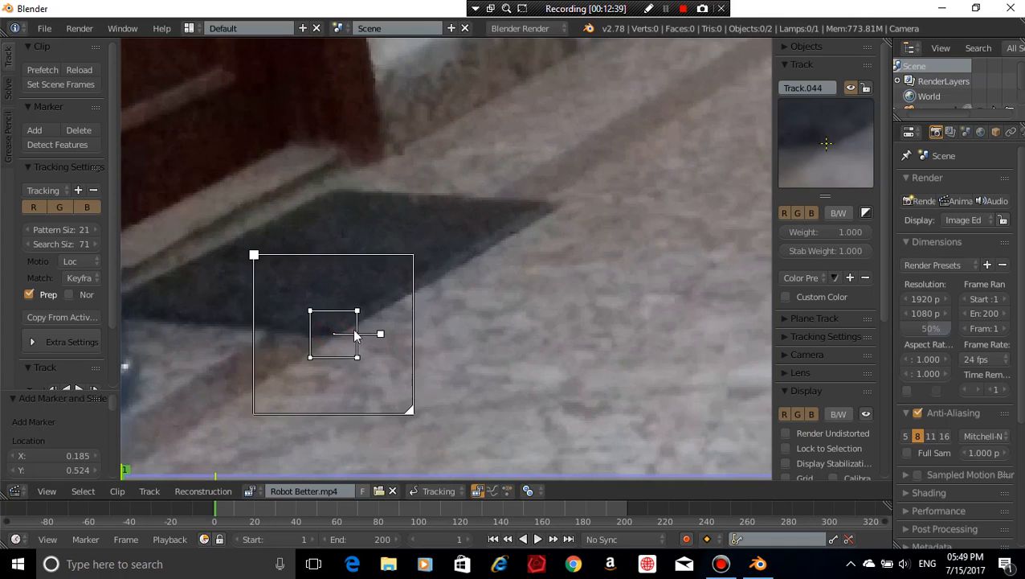
key("g")
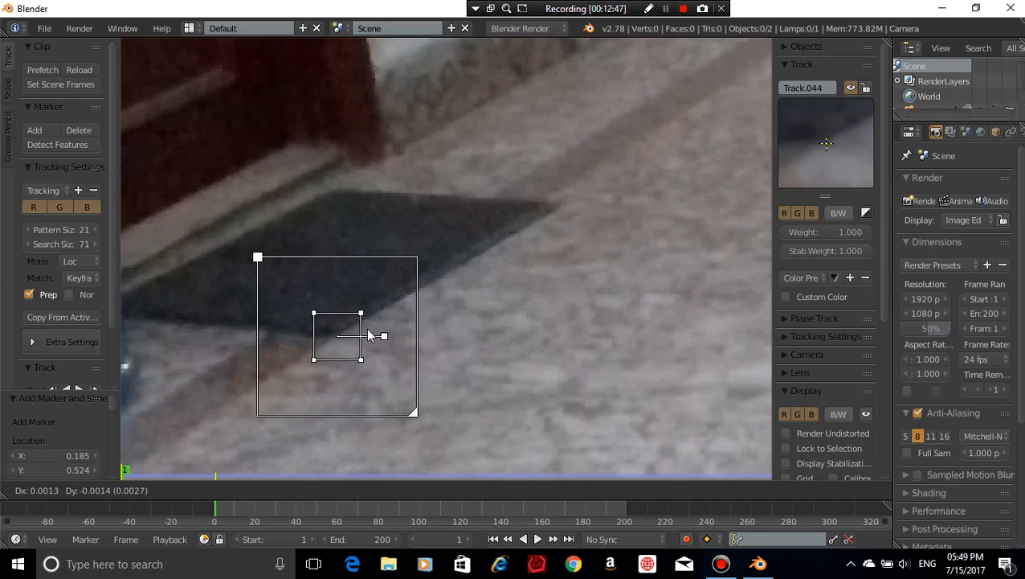
left_click(366, 328)
key("a")
Try a marker at the base of the rightmost water bottle by the far doors, and delete it
scroll(411, 319, "down", 3)
scroll(414, 323, "down", 4)
middle_click_drag(526, 266, 397, 342)
scroll(440, 309, "up", 4)
scroll(440, 308, "up", 2)
middle_click_drag(554, 158, 320, 296)
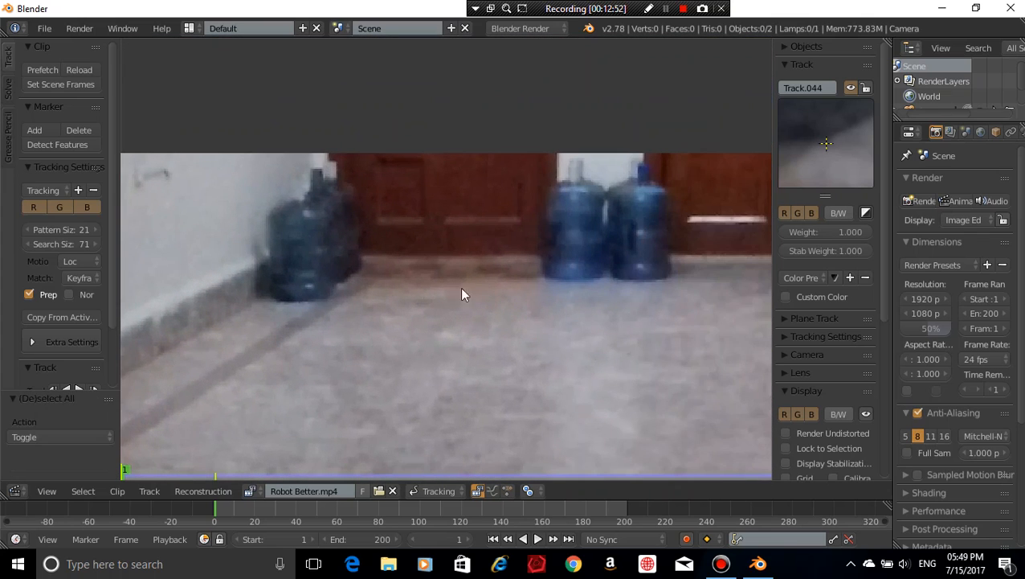
left_click(668, 276, "ctrl")
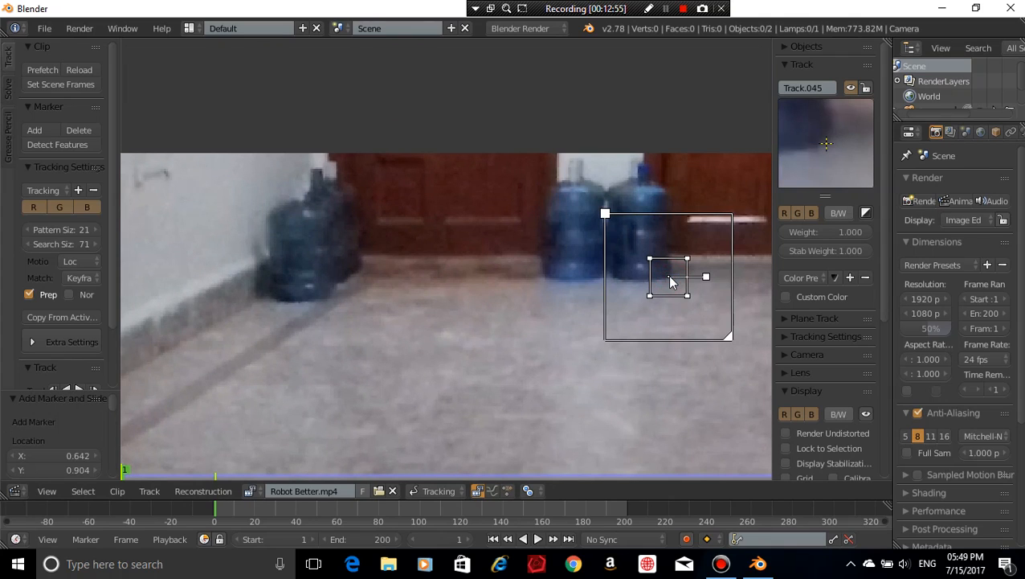
scroll(667, 274, "down", 5)
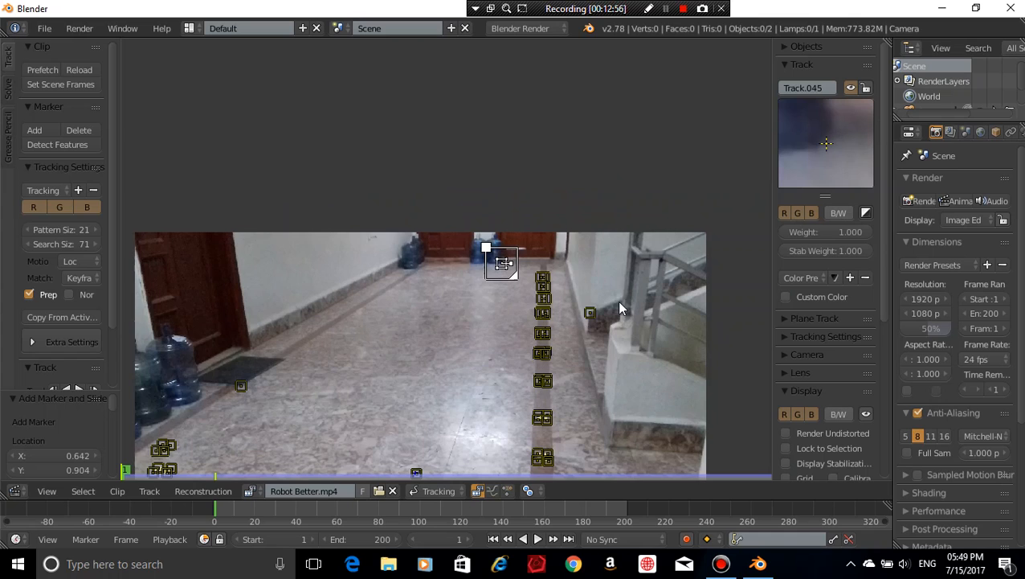
key("x")
left_click(474, 275)
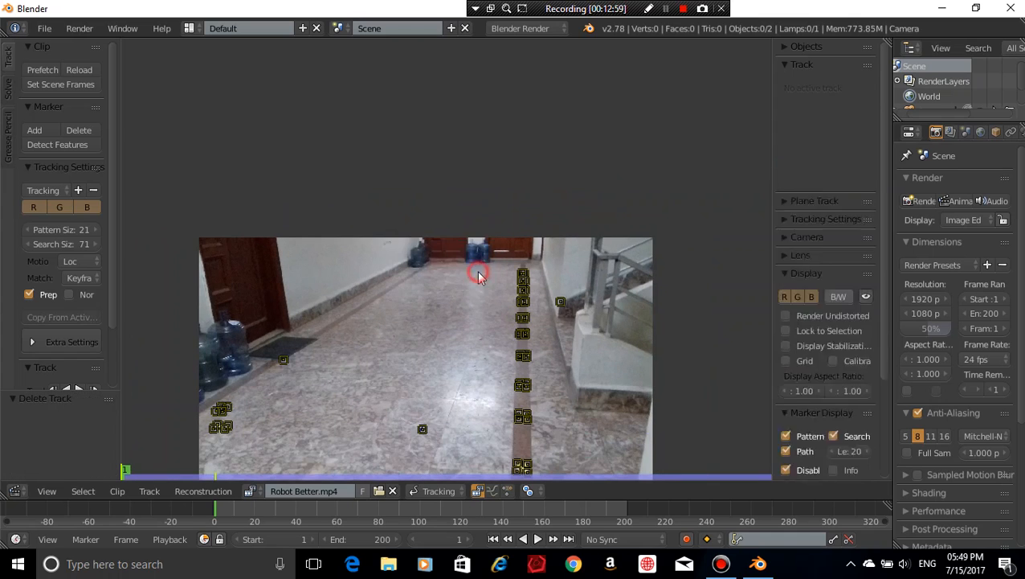
Examine the water bottles, far doors and hallway floor for further features suitable for tracking
mouse_move(479, 298)
middle_mouse_down()
mouse_move(492, 263)
mouse_move(319, 189)
mouse_move(405, 195)
mouse_move(414, 291)
middle_mouse_up()
scroll(492, 263, "up", 2)
scroll(492, 263, "up", 1)
scroll(323, 206, "up", 3)
scroll(405, 195, "down", 1)
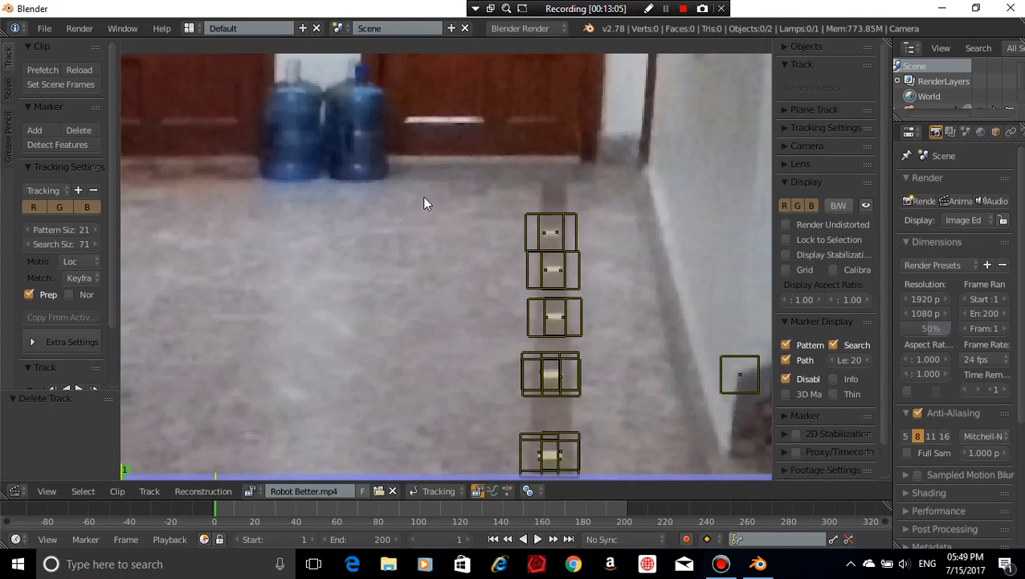
scroll(426, 203, "up", 3)
middle_click_drag(426, 204, 470, 344)
scroll(482, 215, "up", 1)
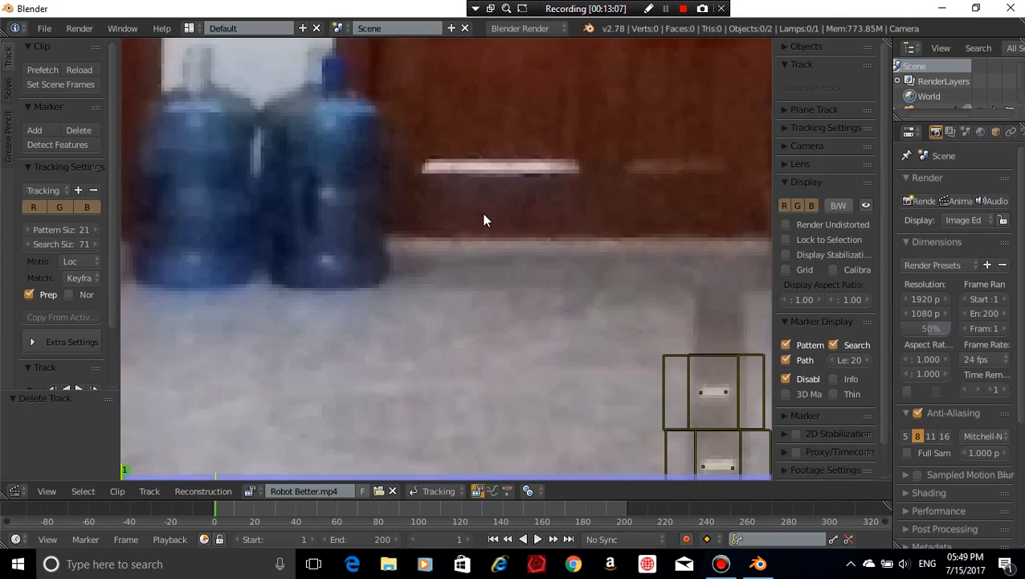
scroll(482, 216, "down", 3)
scroll(474, 219, "up", 4)
middle_click_drag(368, 183, 473, 199)
scroll(341, 137, "down", 2)
scroll(438, 299, "down", 4)
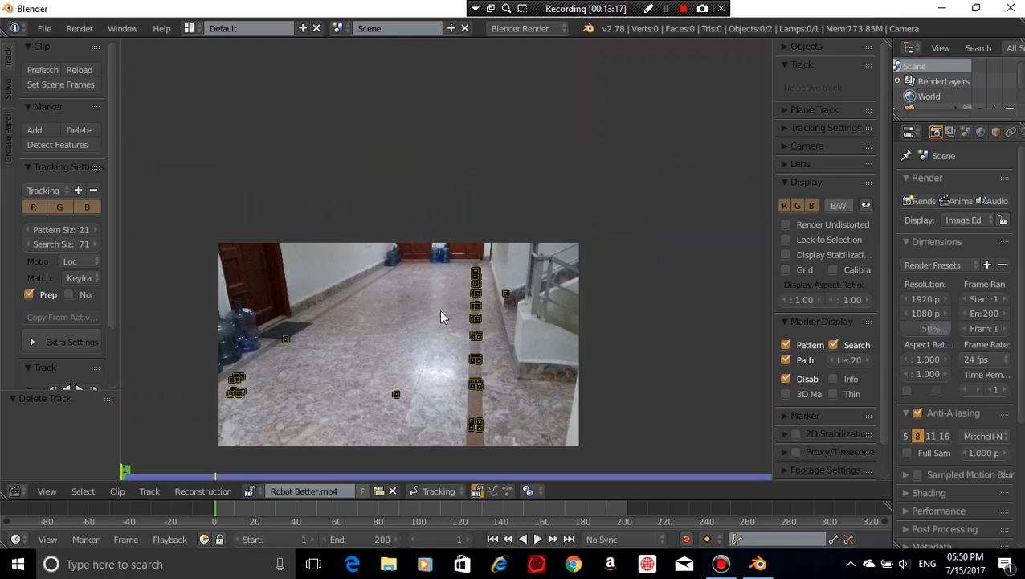
scroll(419, 368, "up", 2)
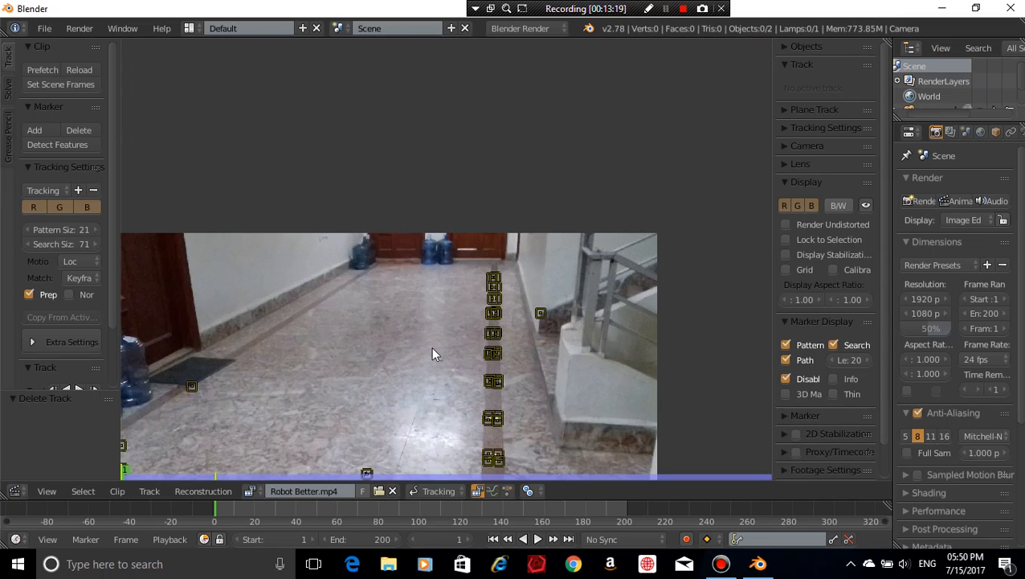
scroll(432, 348, "up", 8)
scroll(455, 315, "down", 4)
middle_click_drag(440, 284, 579, 42)
scroll(430, 253, "down", 4)
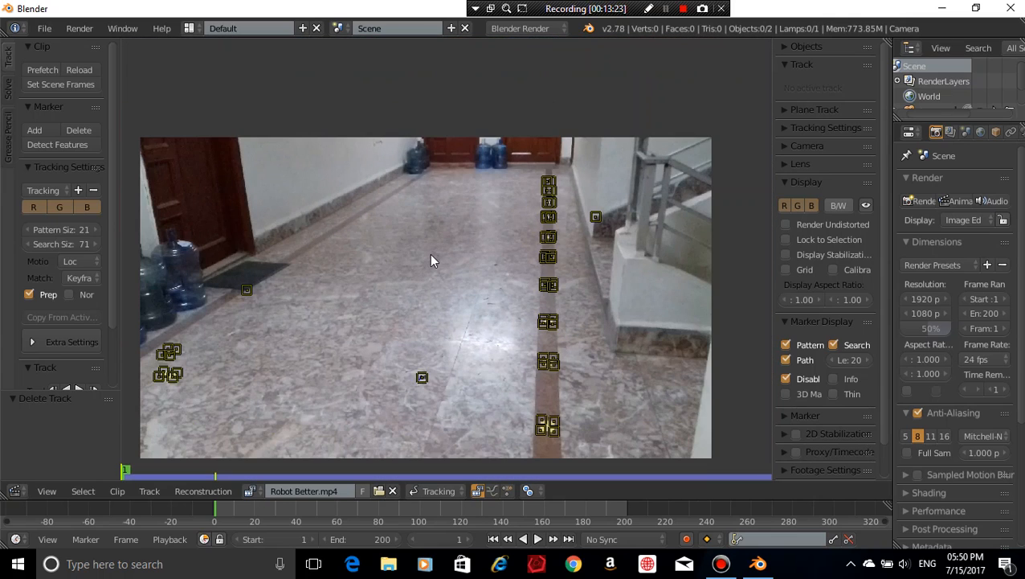
Select all the markers and track them forward through the clip
middle_click_drag(431, 260, 457, 233)
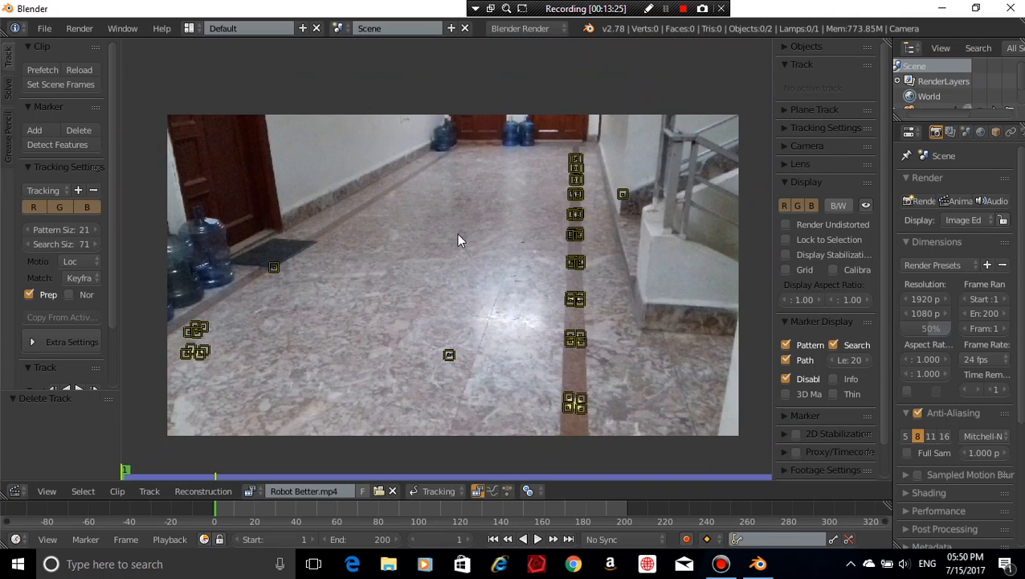
key("a")
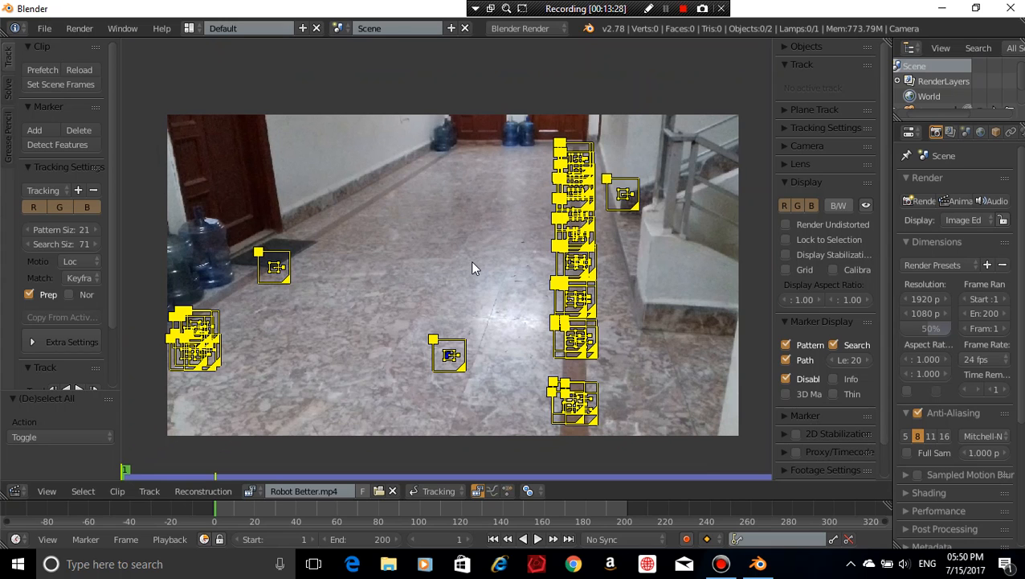
key("ctrl+t")
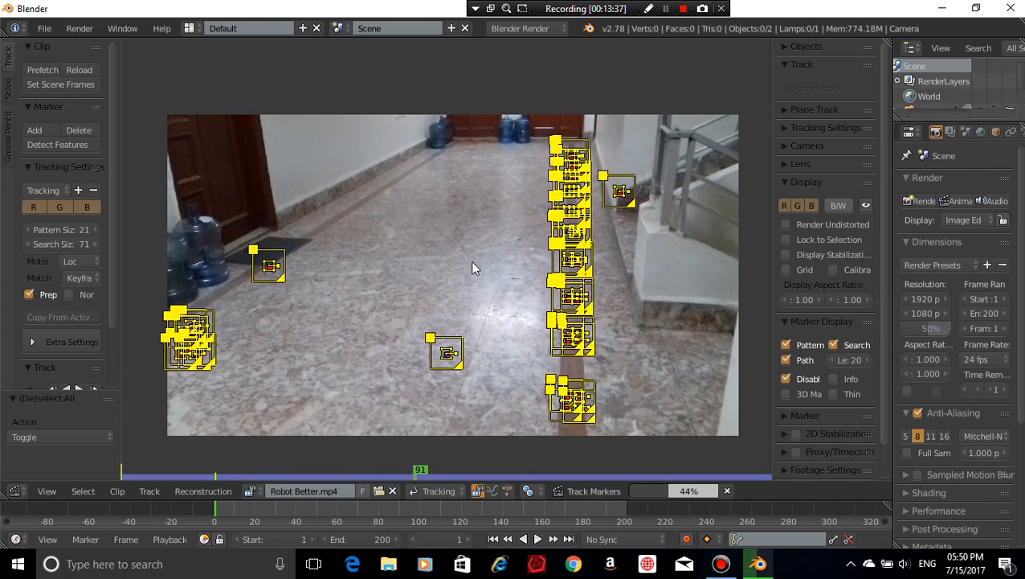
Return the tracked clip to frame 1
scroll(770, 128, "up", 1)
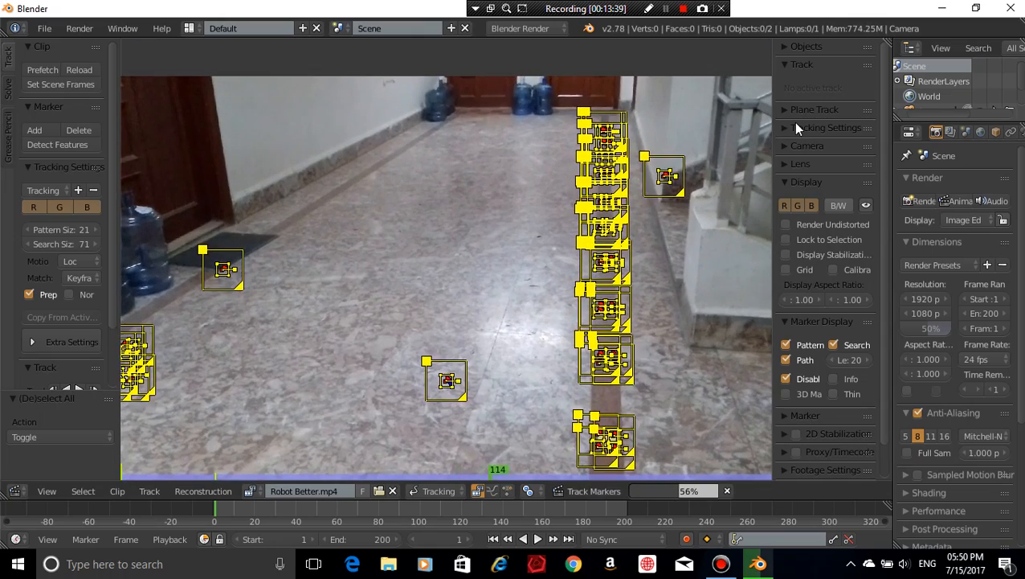
scroll(680, 235, "down", 1)
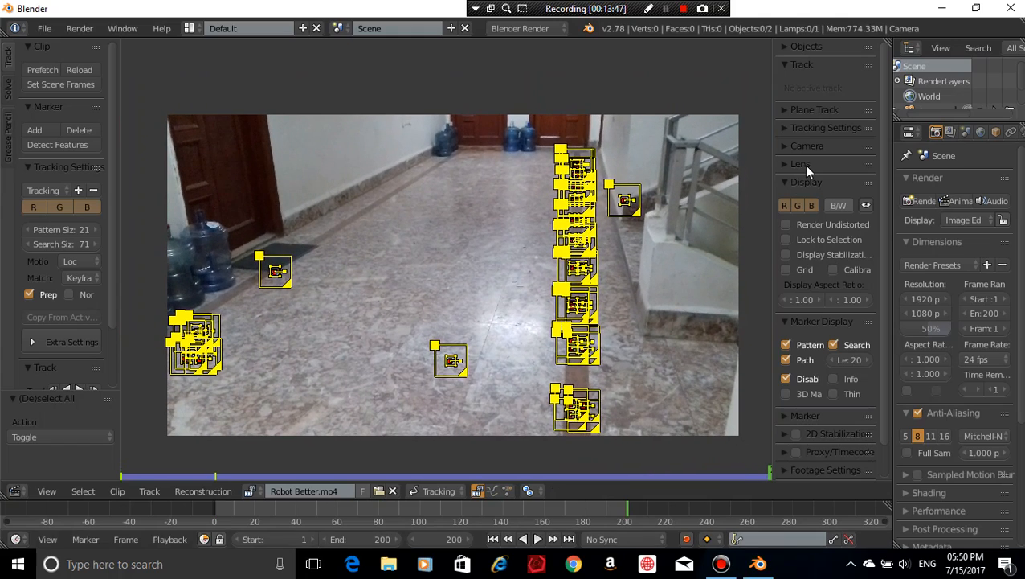
left_click(435, 533)
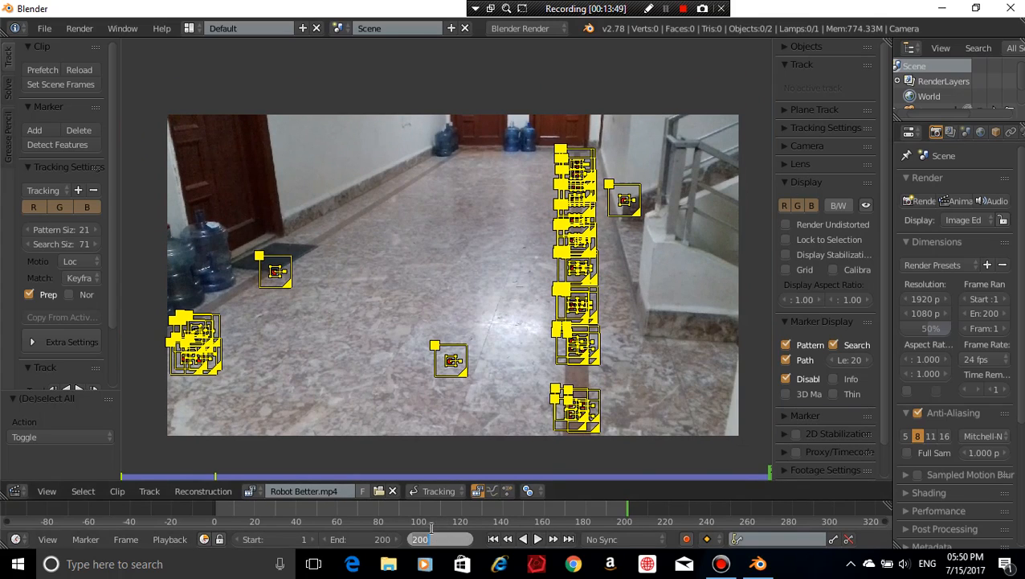
type("1")
key("Return")
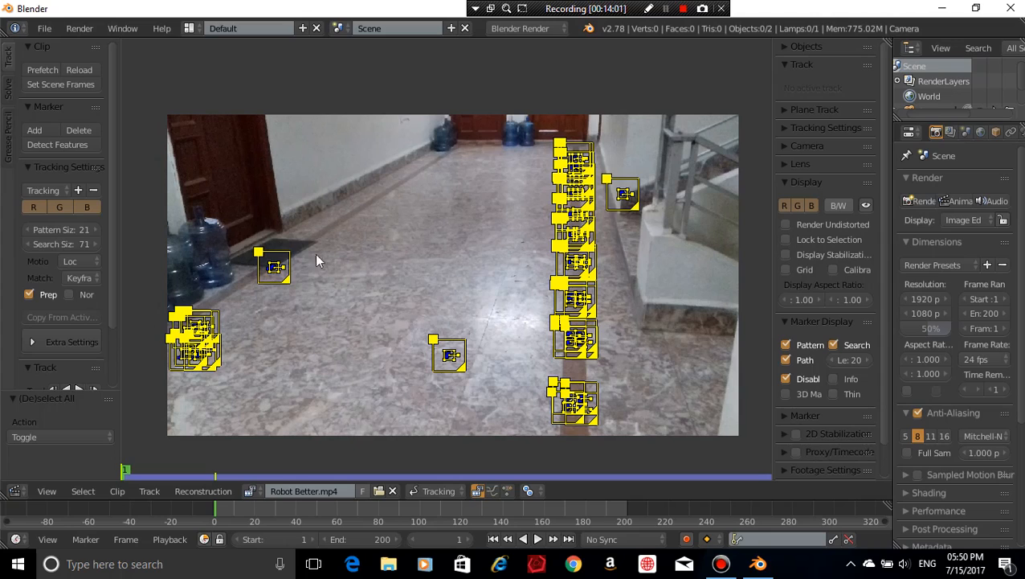
Solve the camera motion with keyframes 1 and 30, no refinement and the Tripod option off
left_click(10, 94)
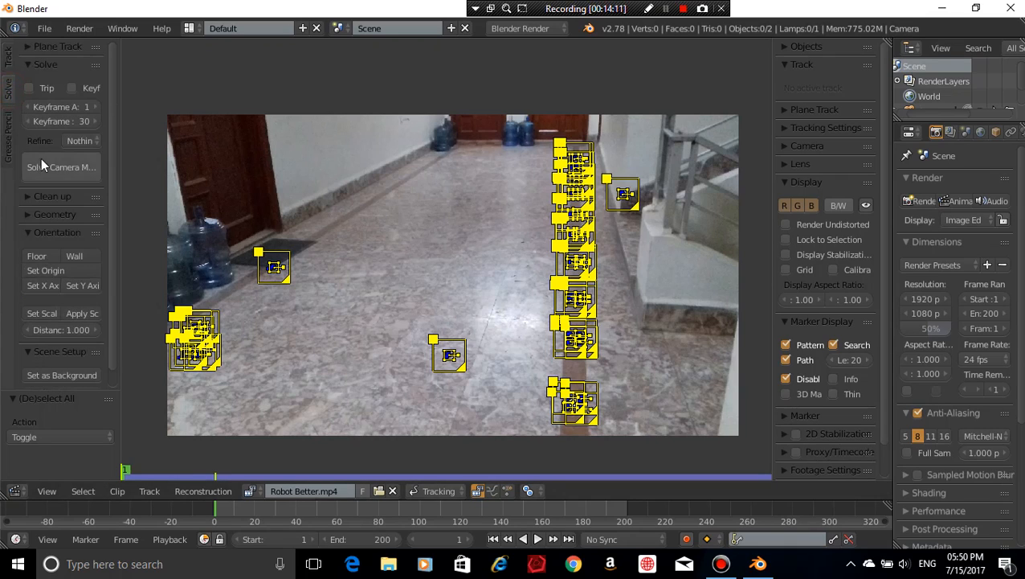
left_click_drag(119, 165, 160, 174)
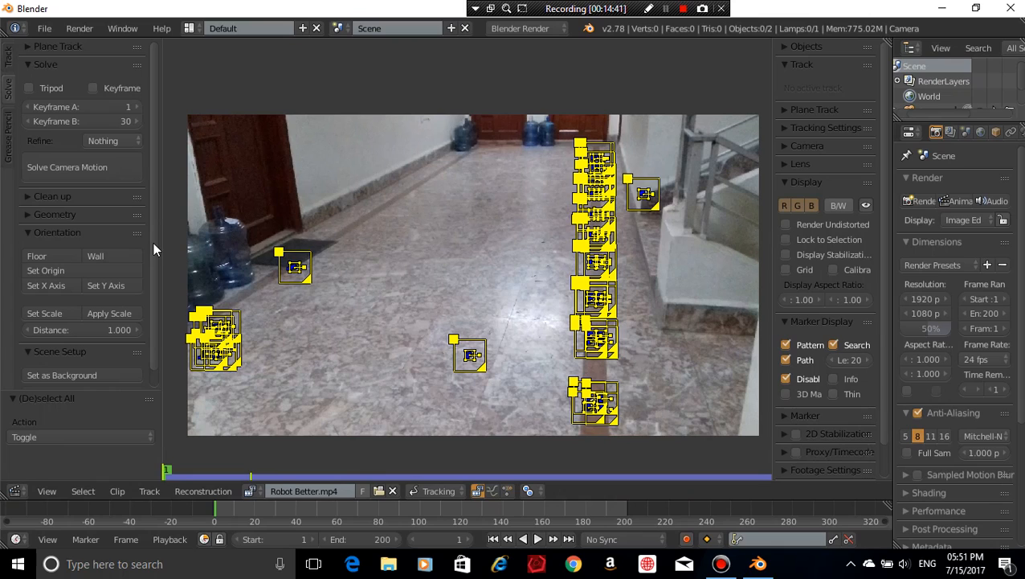
left_click(82, 170)
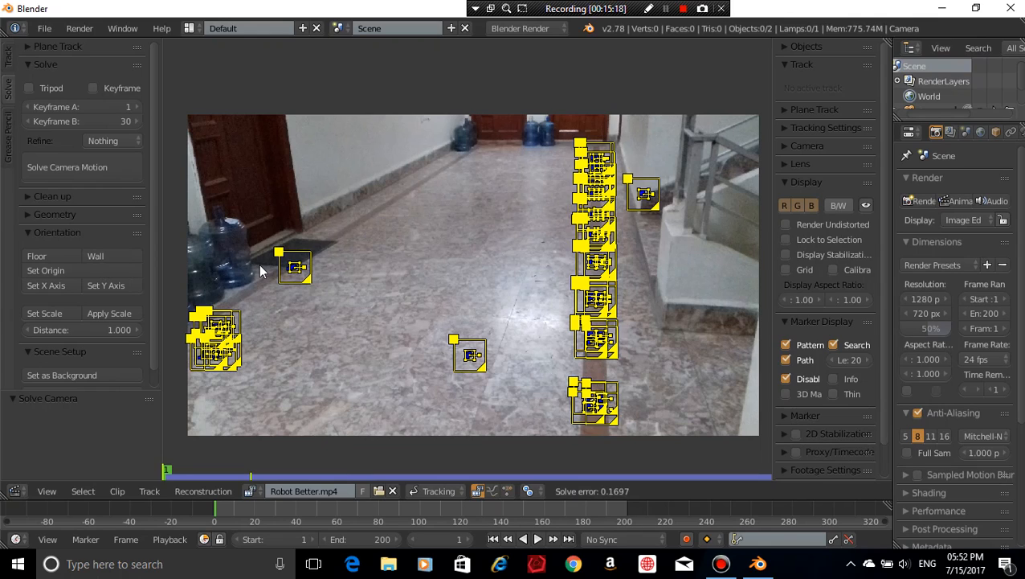
Enable the Tripod option for the solve and track all the markers forward through the clip again
left_click(48, 88)
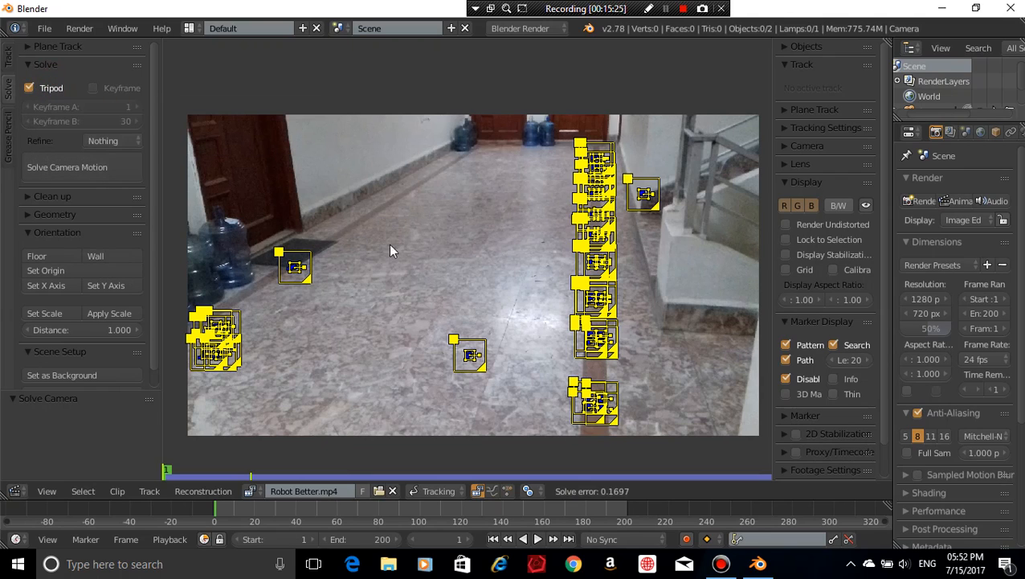
left_click(38, 89)
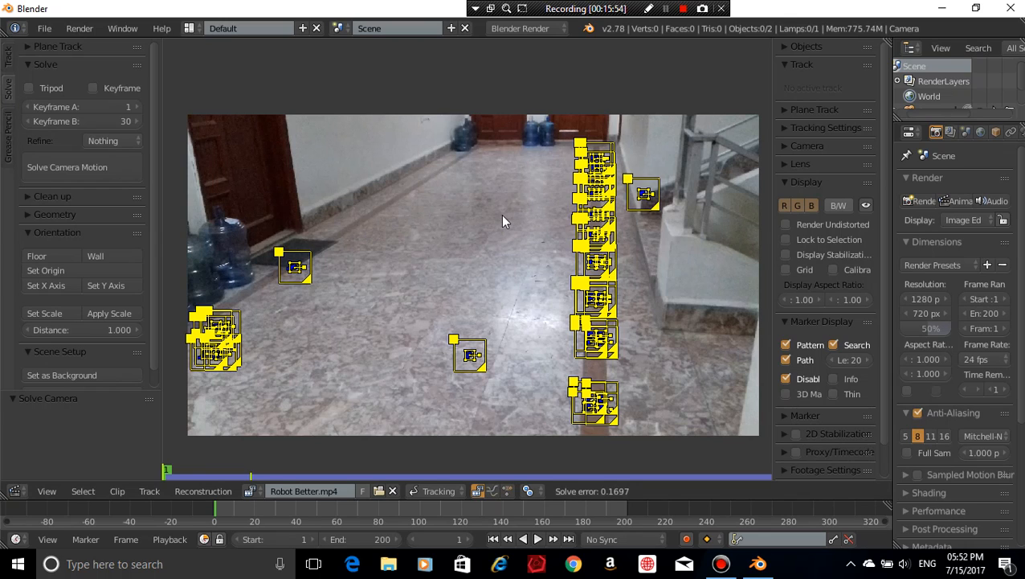
left_click(51, 89)
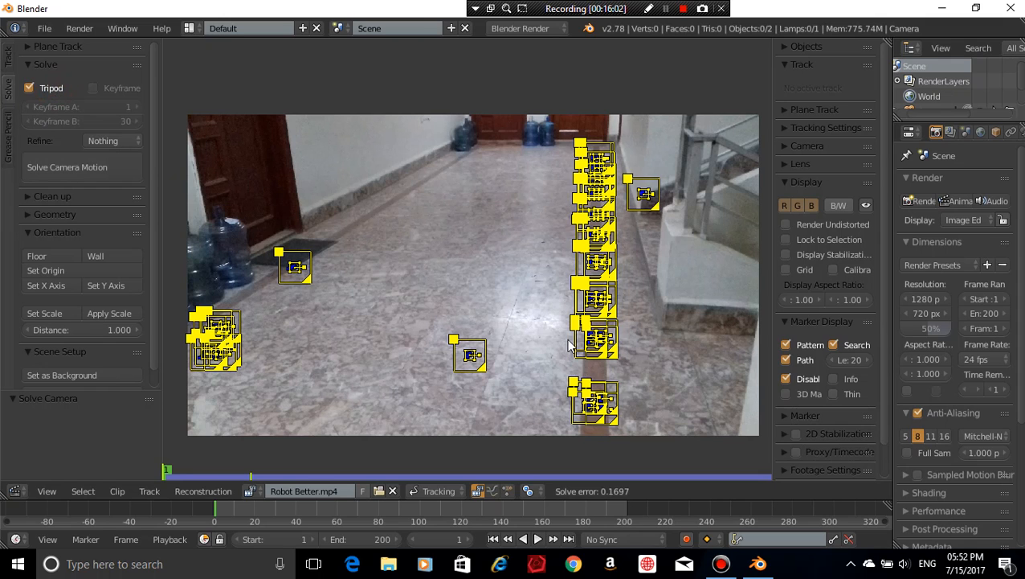
key("ctrl+t")
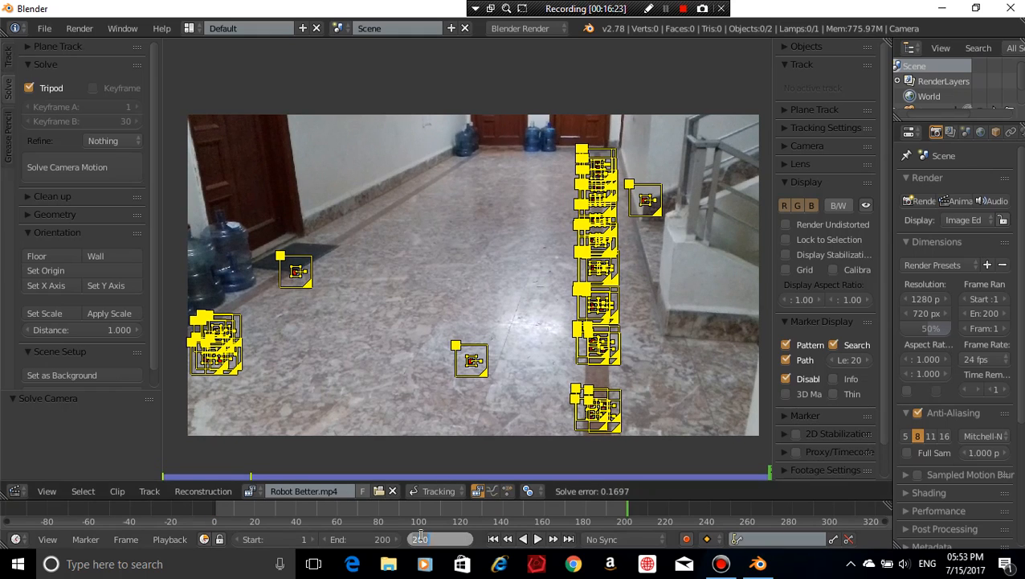
Return to frame 1 and solve the camera motion as a tripod shot
key("shift+Left")
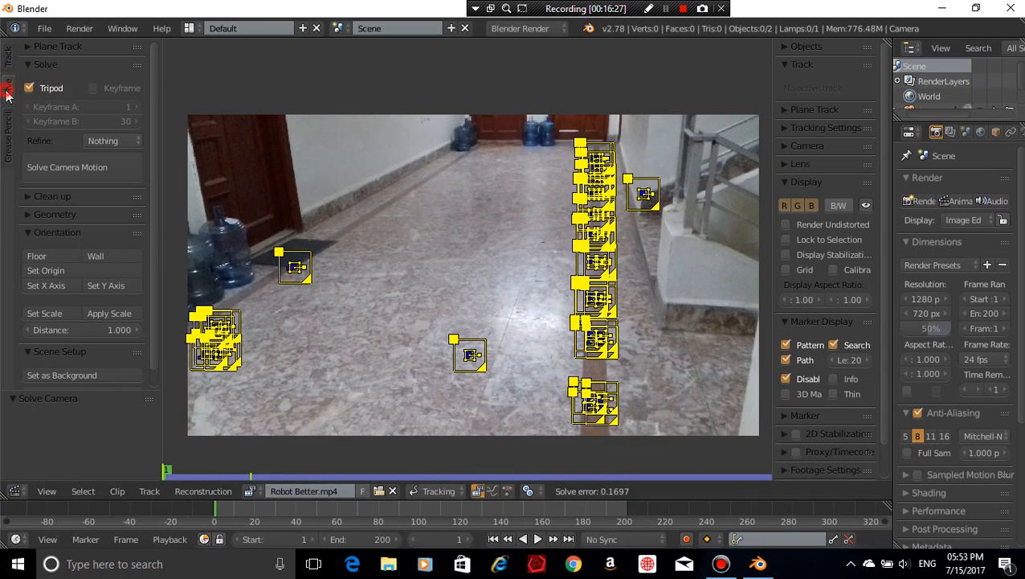
left_click(117, 168)
scroll(572, 378, "up", 1)
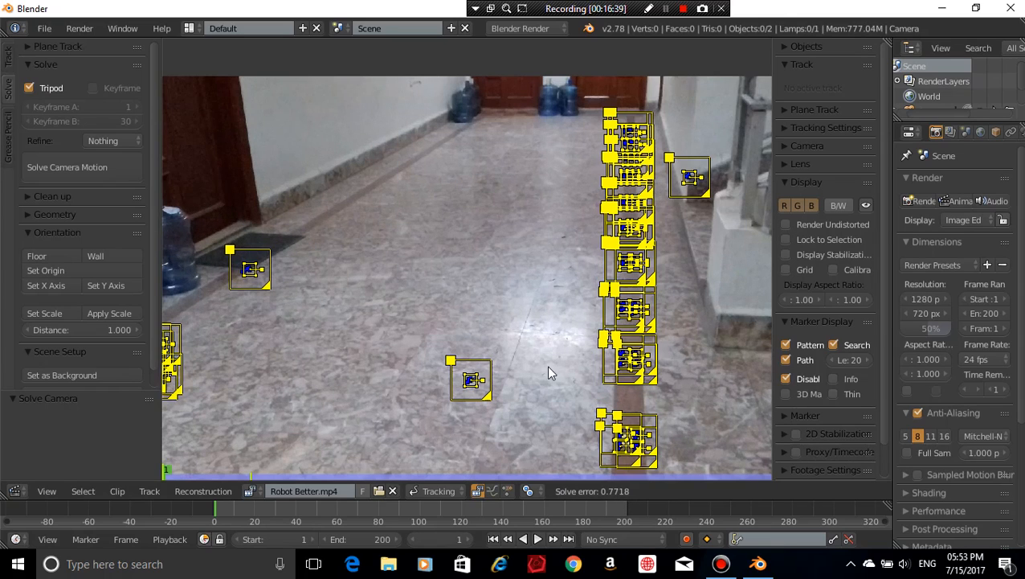
scroll(548, 368, "down", 2)
scroll(549, 368, "up", 1)
scroll(549, 368, "down", 1)
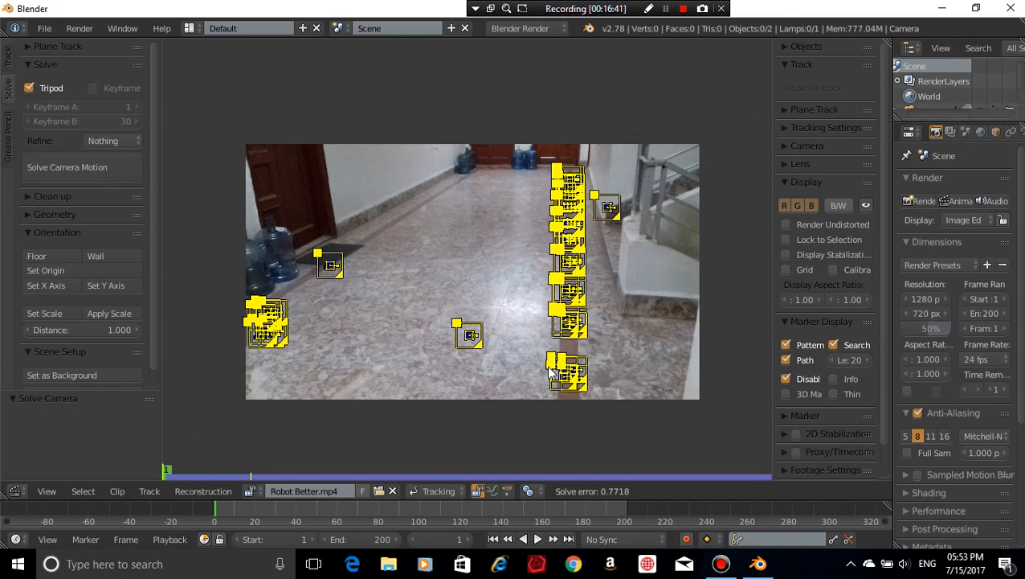
scroll(551, 371, "up", 1)
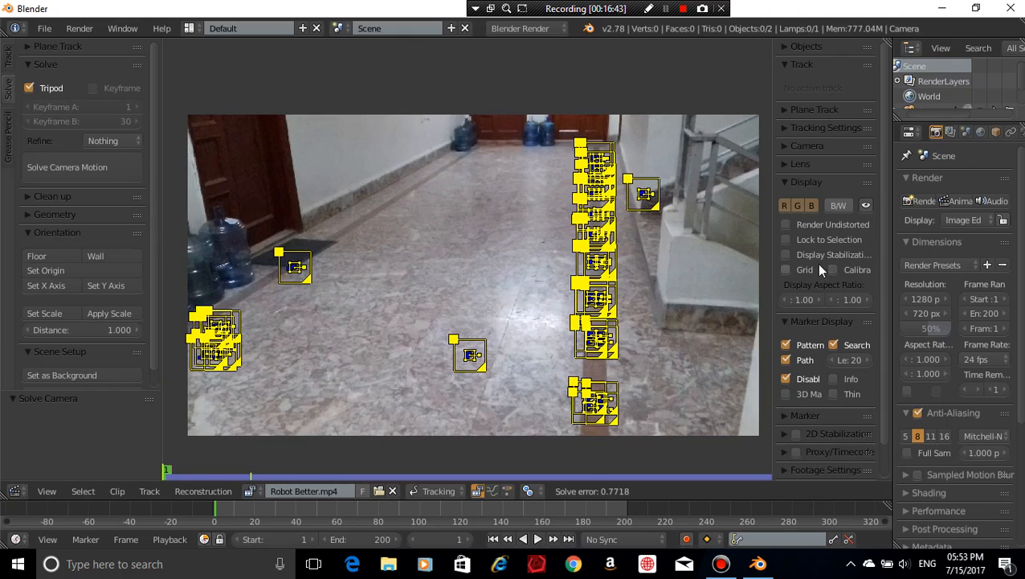
Display the clip's Camera and Lens settings and widen the sidebar to read the sensor width and focal length
left_click(798, 147)
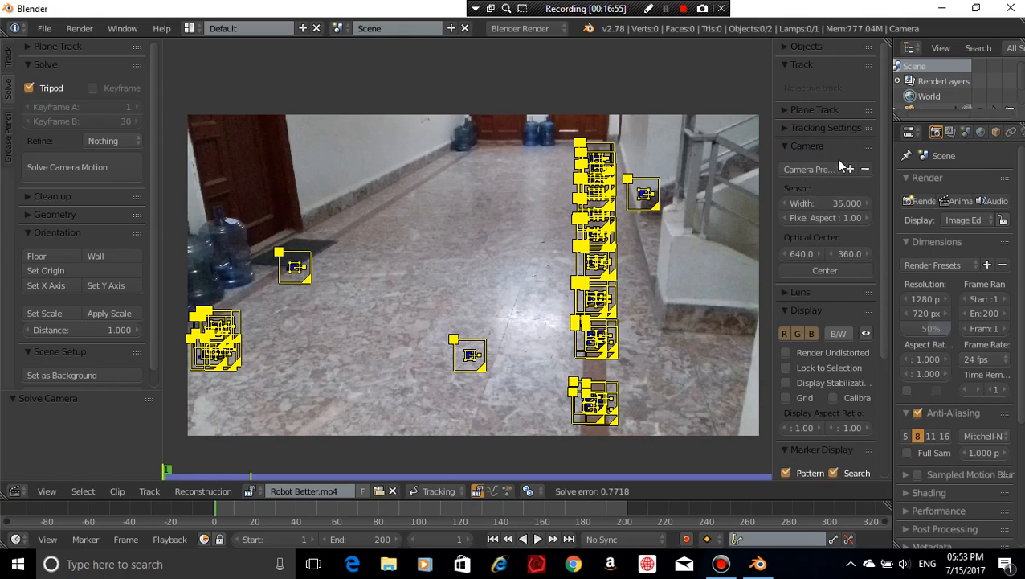
left_click(801, 292)
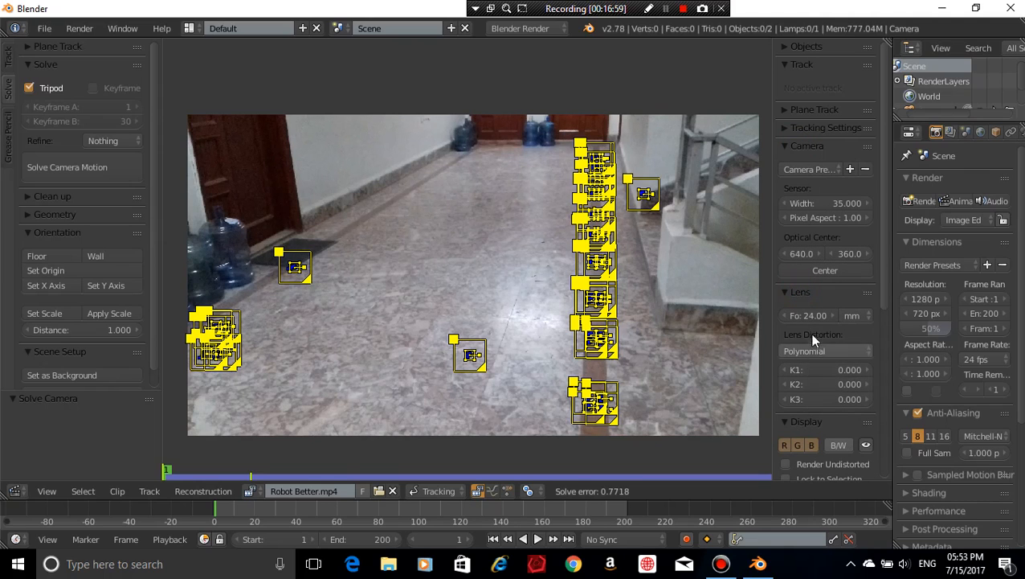
left_click_drag(770, 315, 766, 340)
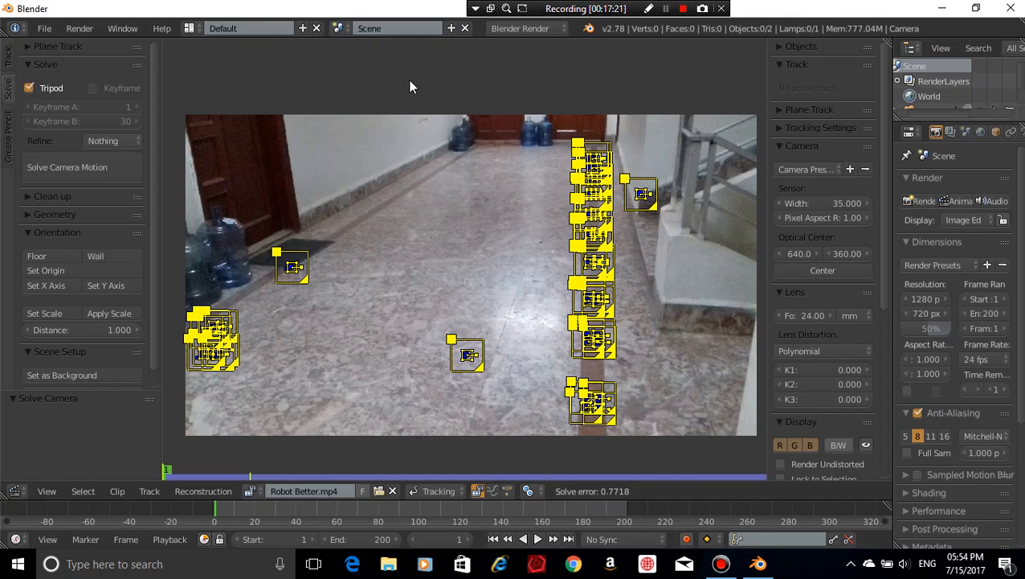
Save the project as Tracking for youtube.blend in the Documents folder
key("ctrl+s")
left_click(221, 84)
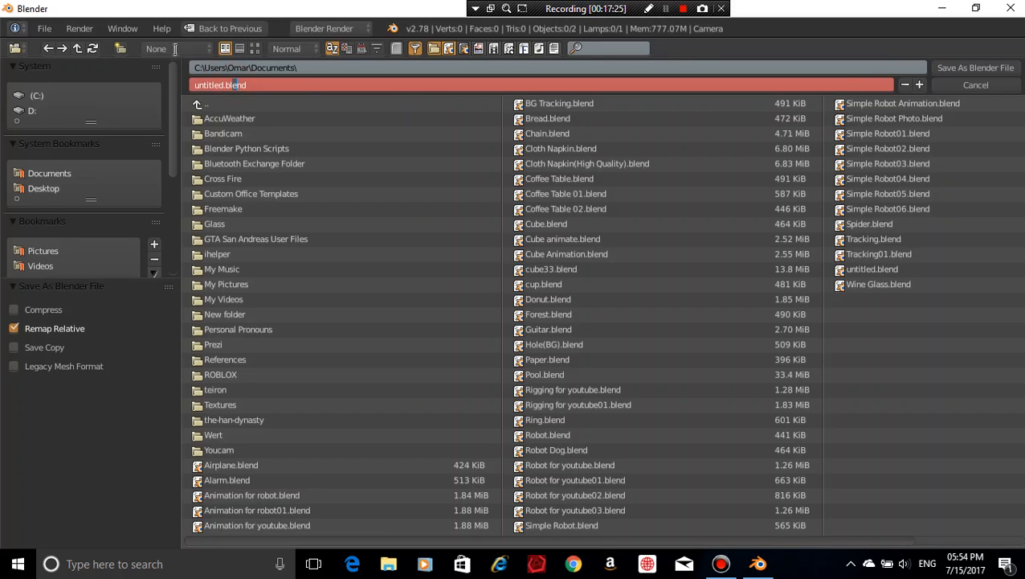
left_click(239, 98)
left_click(246, 81)
left_click(233, 85)
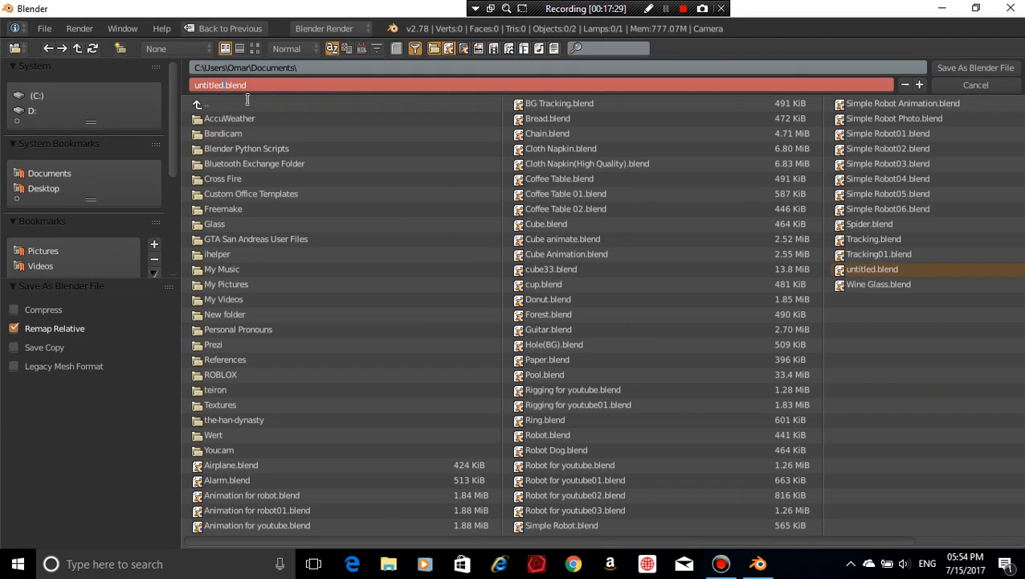
key("BackSpace")
key("BackSpace")
key("BackSpace")
key("BackSpace")
key("BackSpace")
key("BackSpace")
key("BackSpace")
type("Tracking for youtube")
left_click(748, 127)
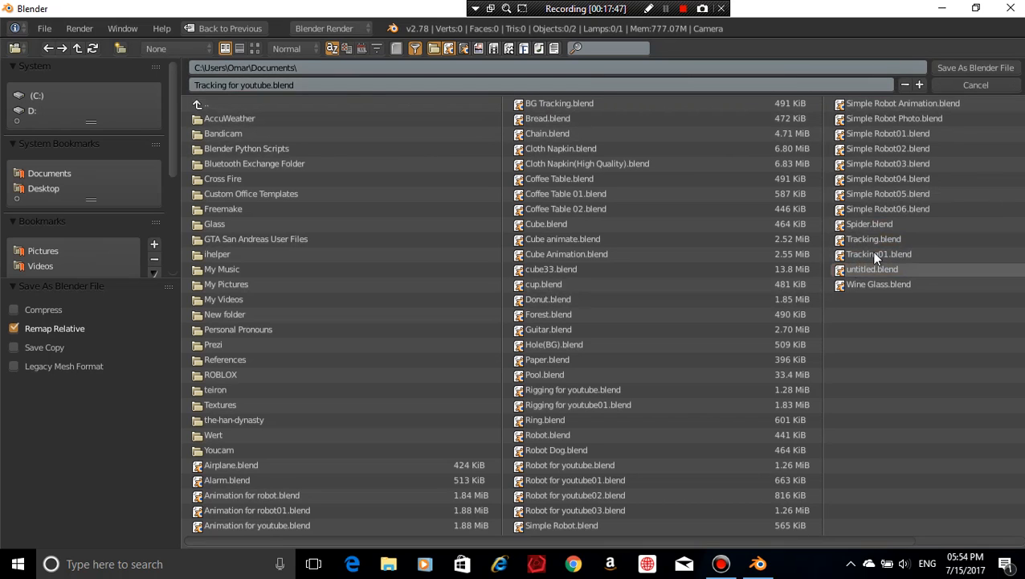
left_click(949, 72)
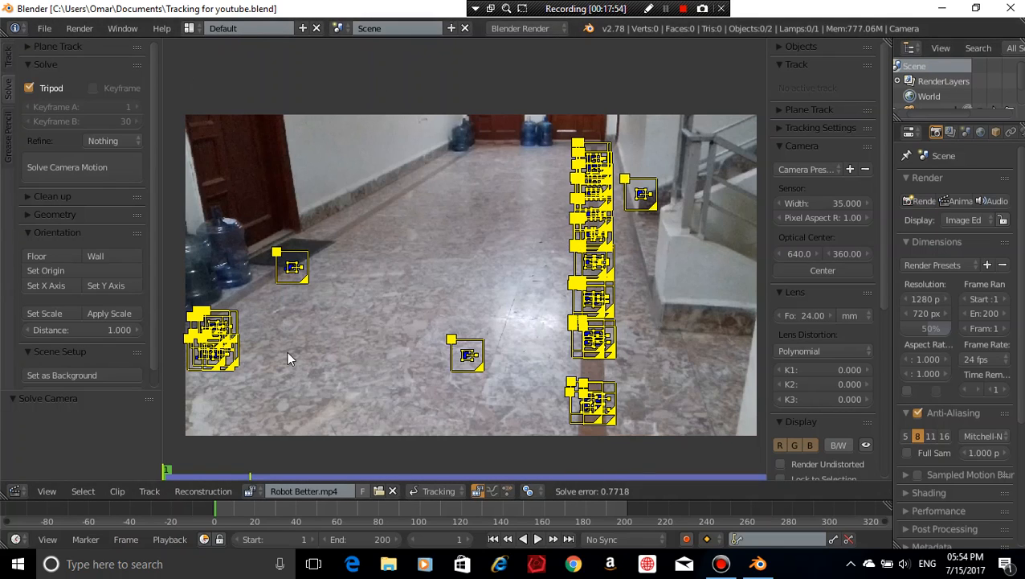
Change the clip editor to a 3D View and select the camera in the scene
left_click(16, 491)
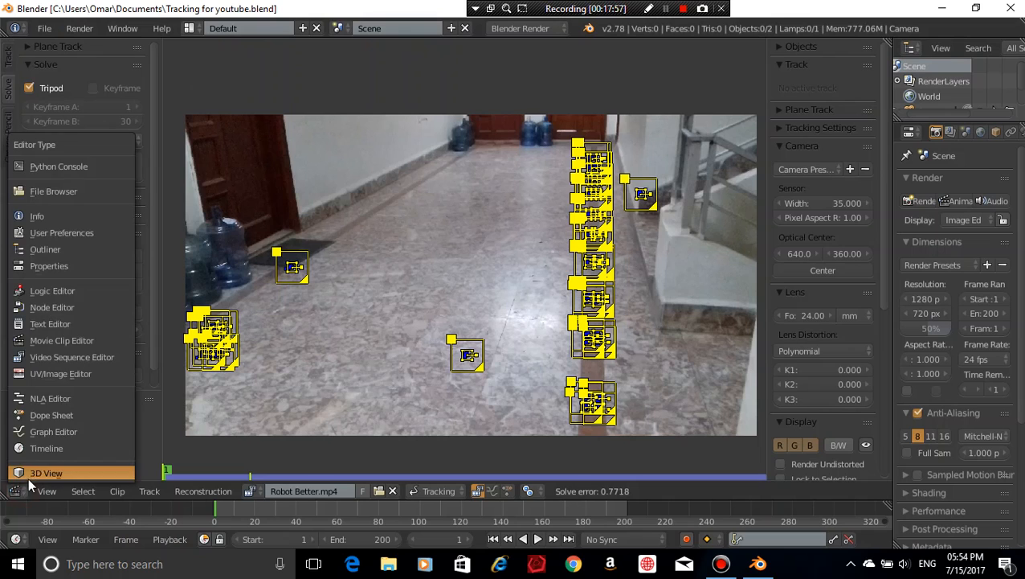
left_click(38, 473)
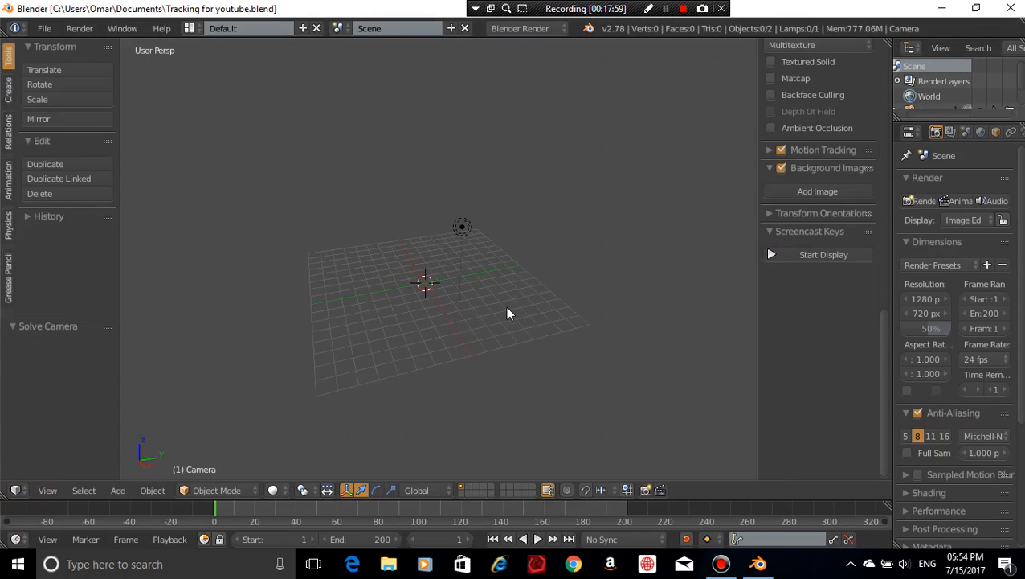
scroll(507, 314, "up", 2)
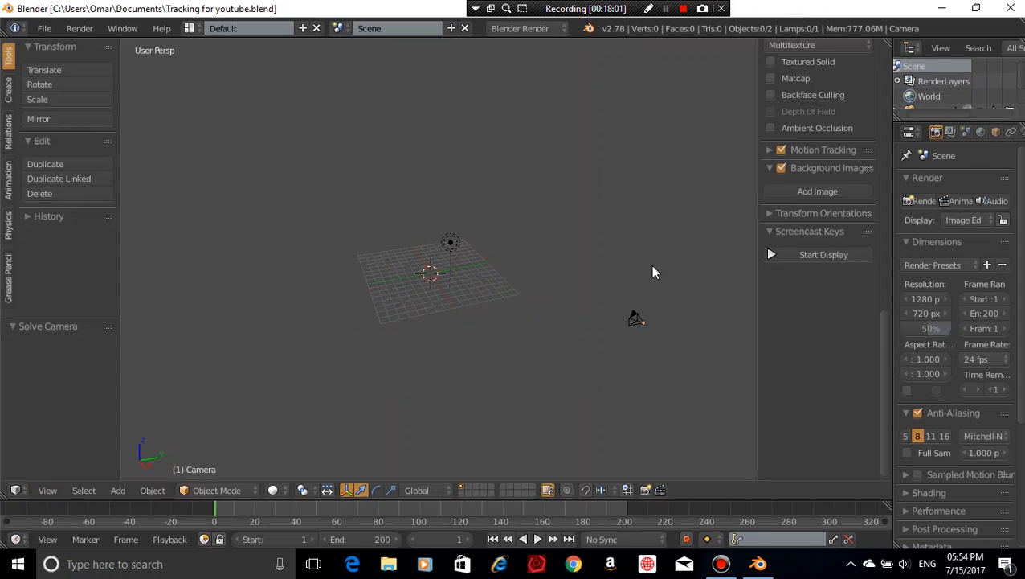
right_click(635, 321)
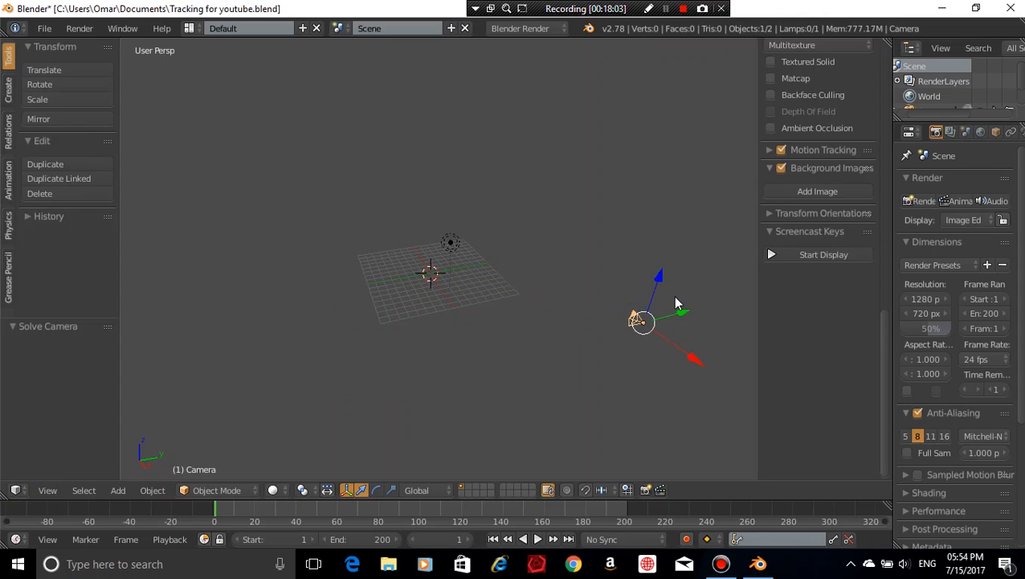
Examine the scene through the camera and from outside it to check the camera's position relative to the grid
key("KP_0")
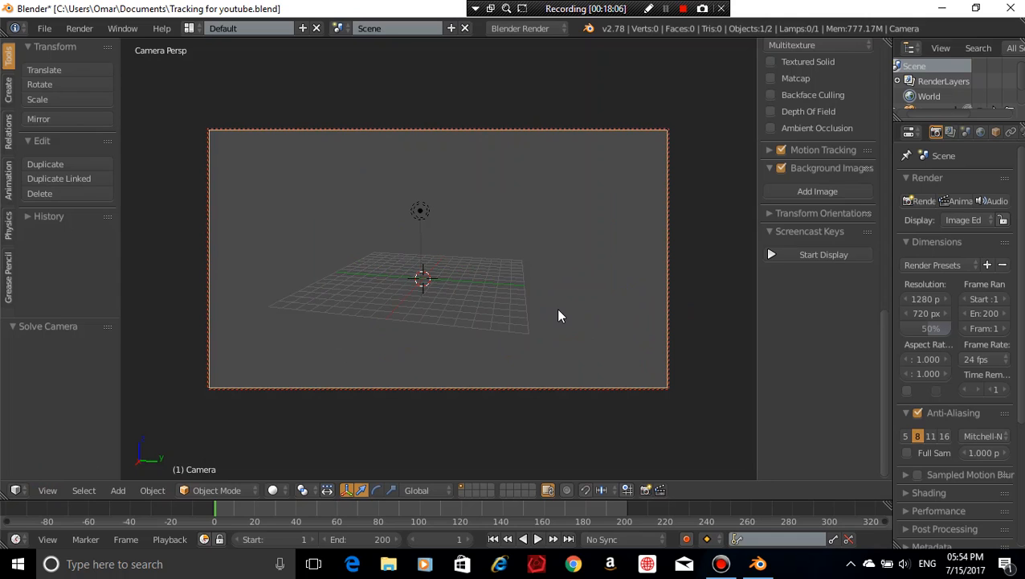
middle_click_drag(559, 315, 539, 235)
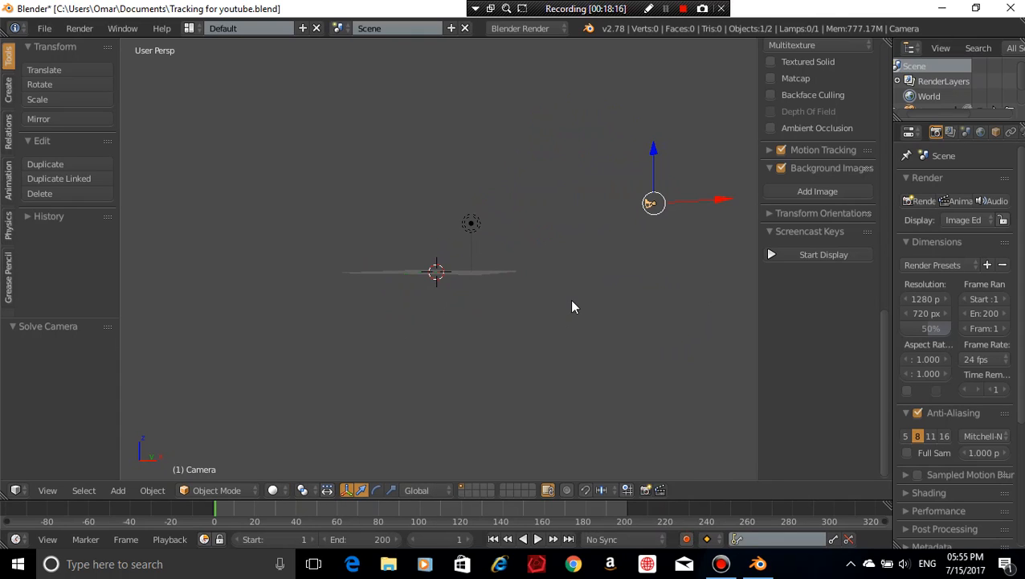
middle_click_drag(572, 304, 493, 344)
scroll(609, 337, "down", 2)
scroll(610, 336, "up", 2)
scroll(610, 337, "up", 1)
scroll(609, 337, "down", 1)
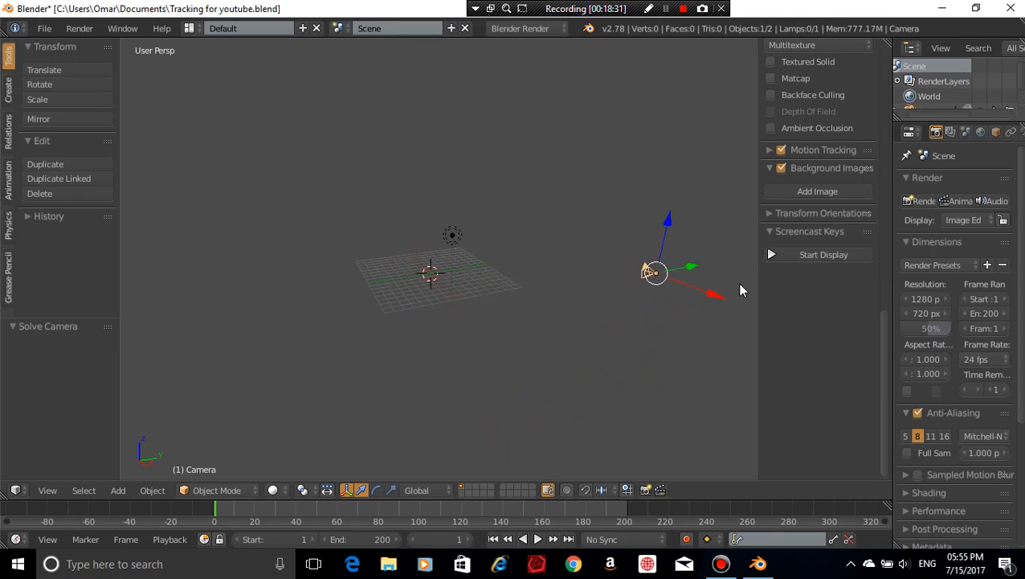
Turn on the Screencast Keys display, and hide the 3D view's sidebar to give the properties editor more width
left_click(814, 255)
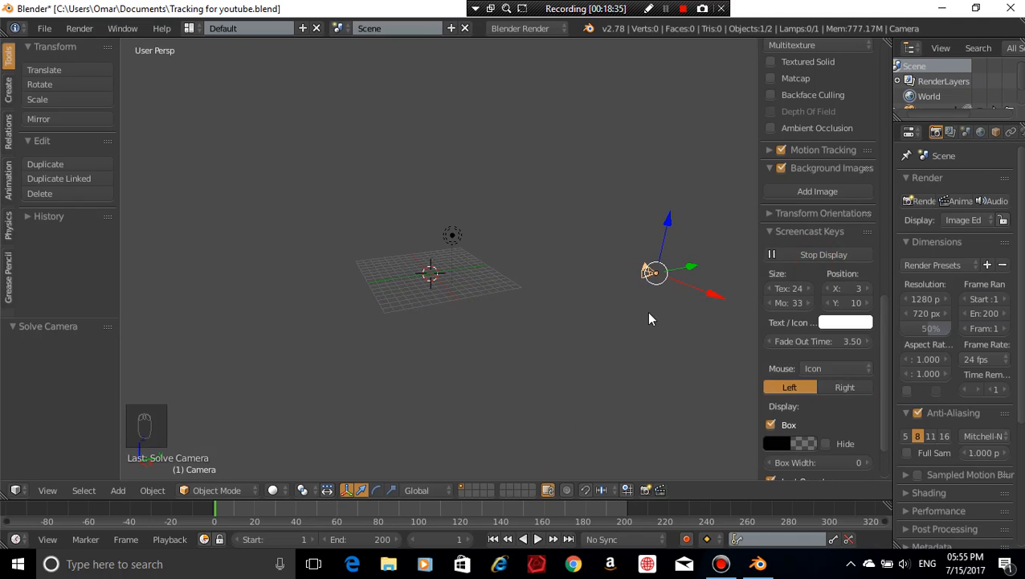
key("n")
left_click_drag(893, 270, 808, 302)
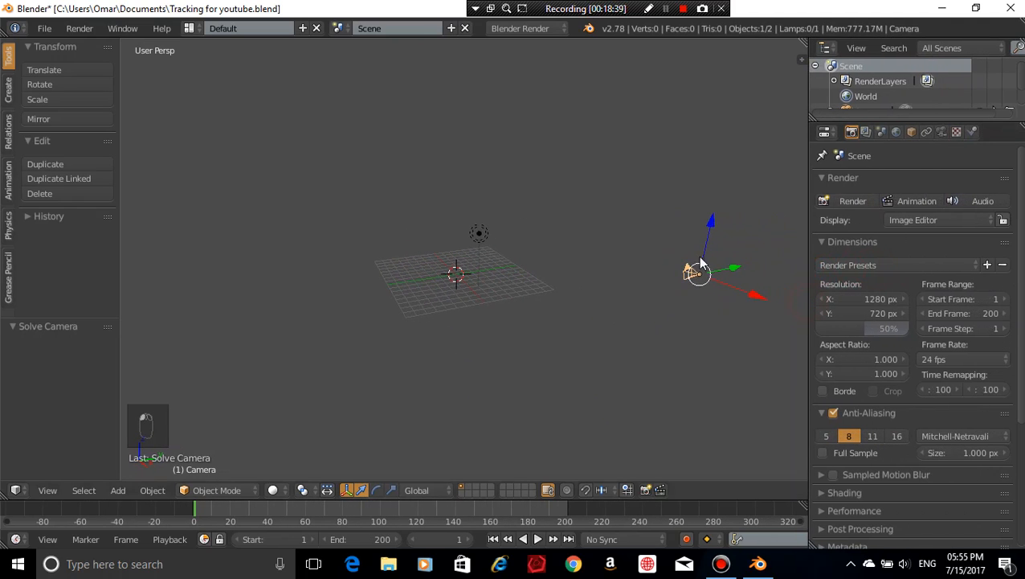
Add a Camera Solver constraint to the camera and view the tracked points through it
left_click(926, 131)
left_click(908, 184)
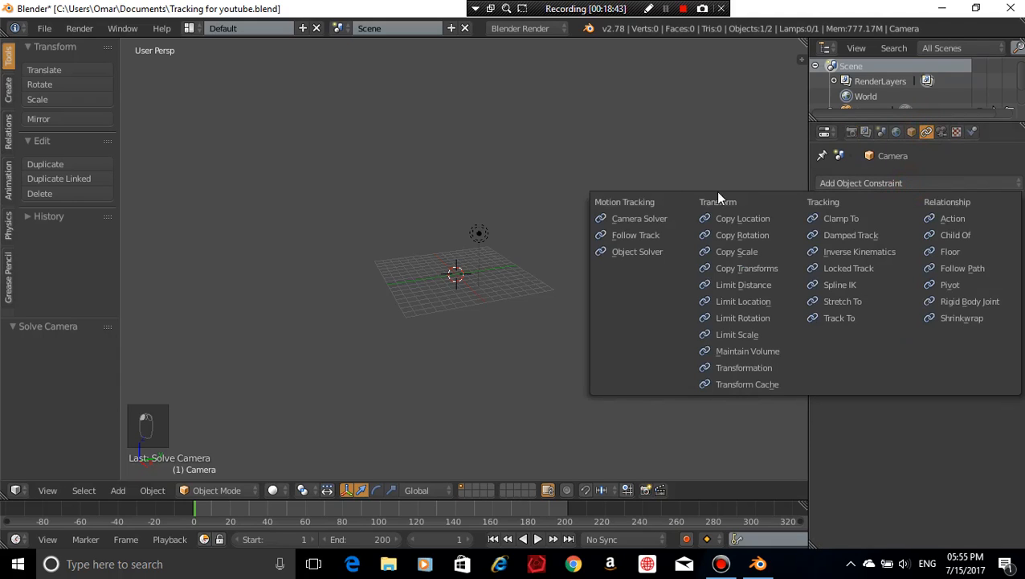
left_click(637, 220)
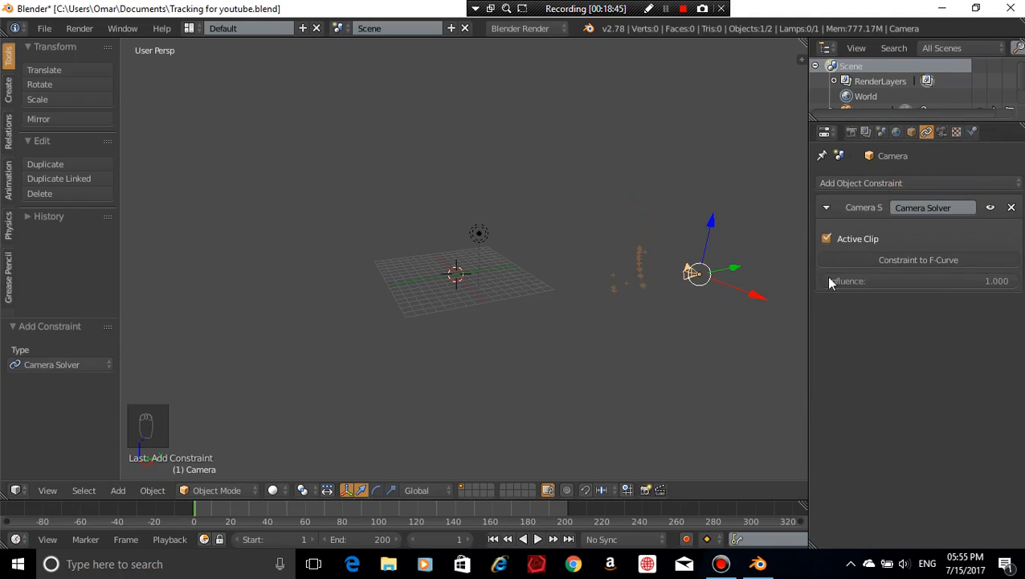
scroll(648, 352, "up", 3)
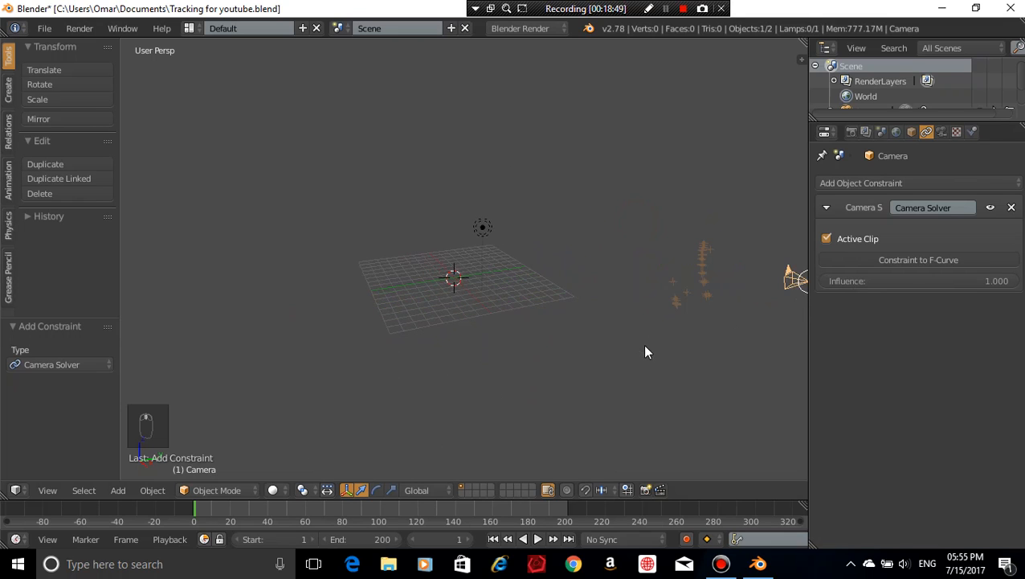
key("KP_0")
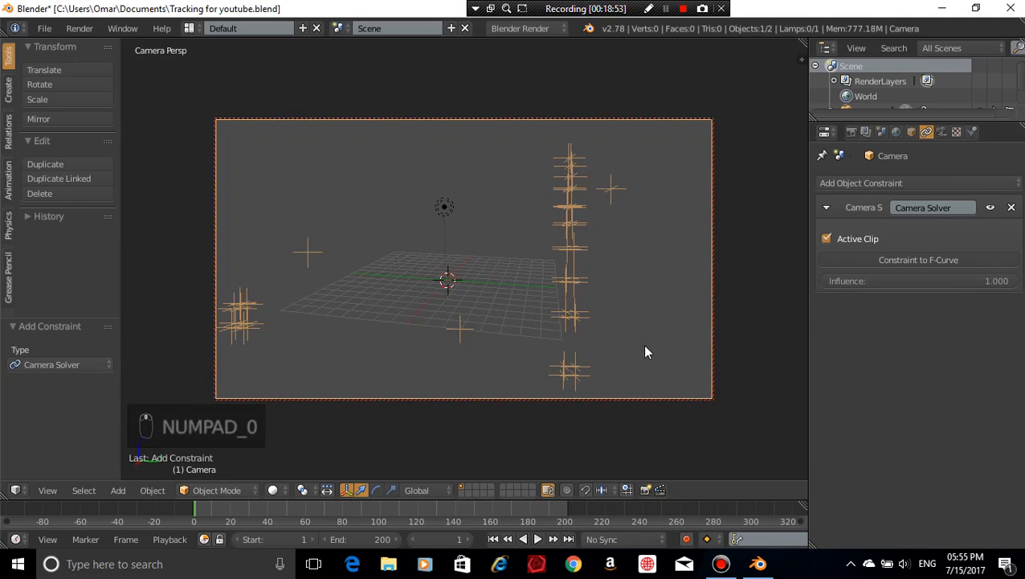
Leave the camera view and save over the existing "Tracking for youtube.blend" file
key("KP_0")
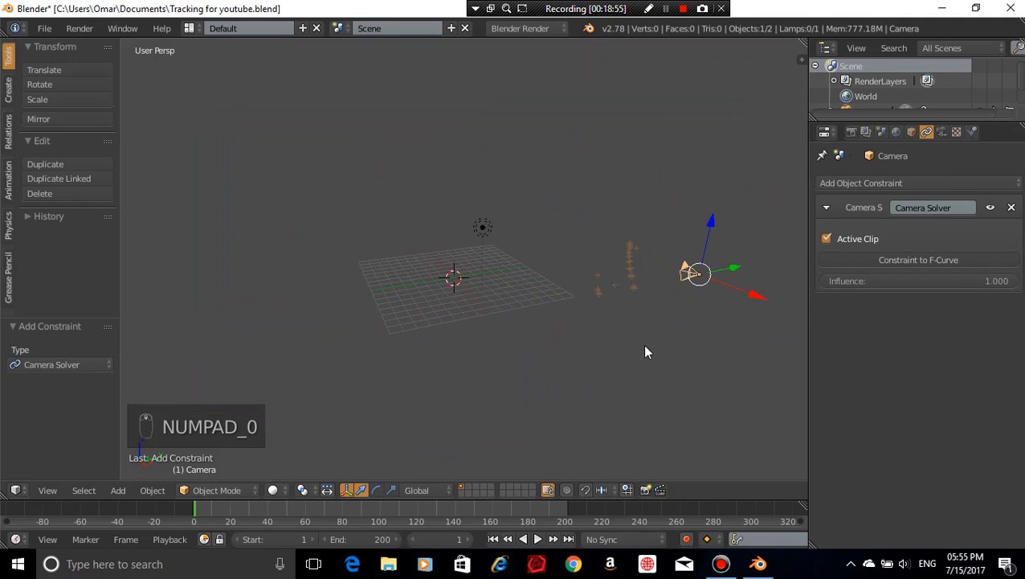
key("ctrl+s")
key("ctrl+s")
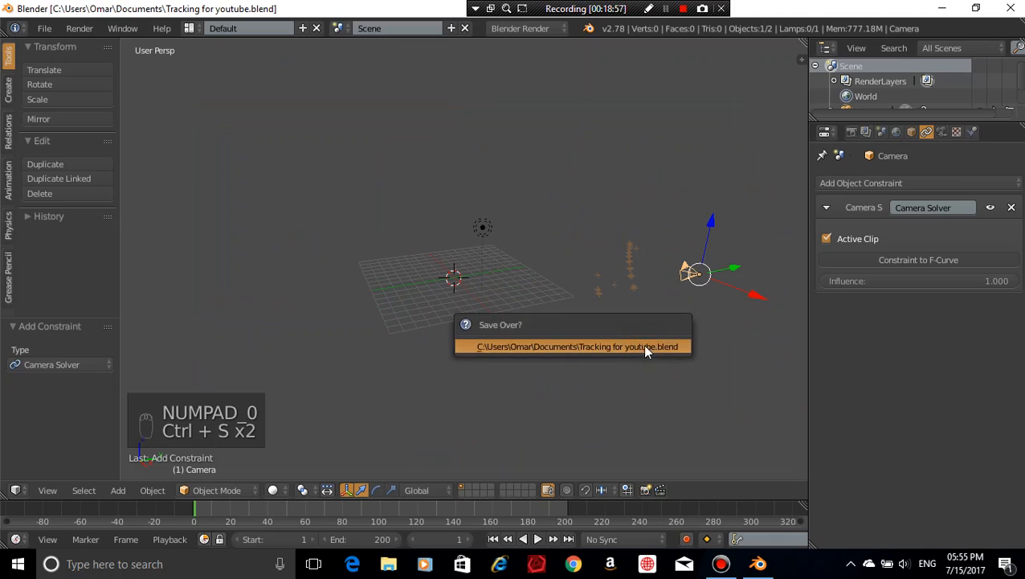
left_click(645, 351)
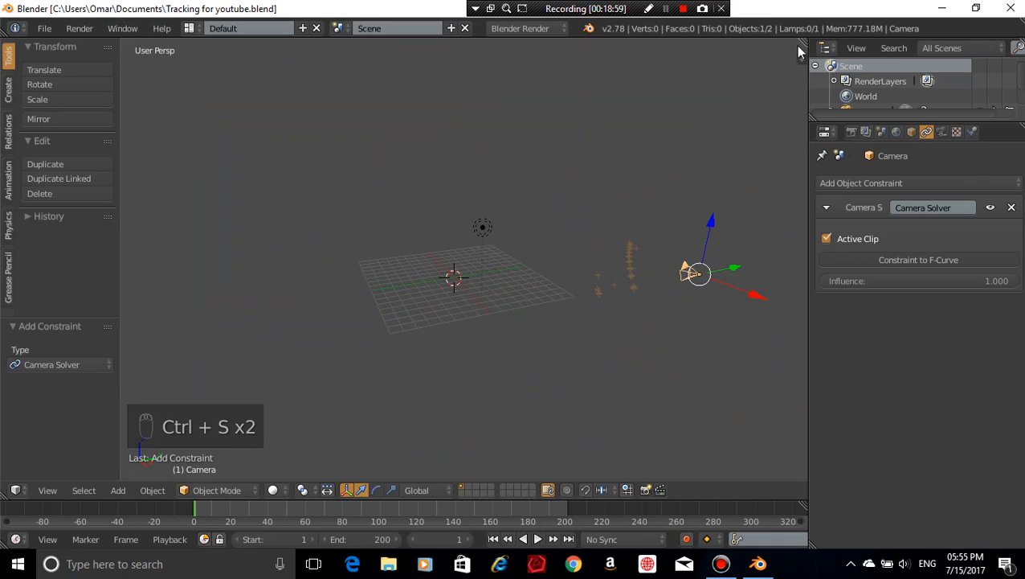
Play the animation through the camera to check the solved motion, and return to frame 1 outside the camera view
left_click_drag(801, 40, 762, 52)
key("alt+a")
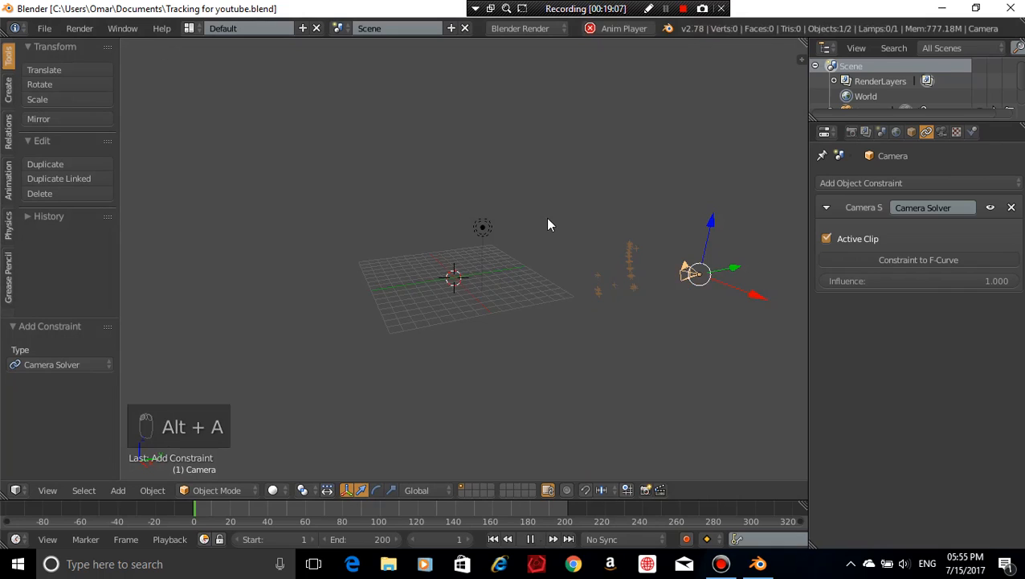
key("KP_0")
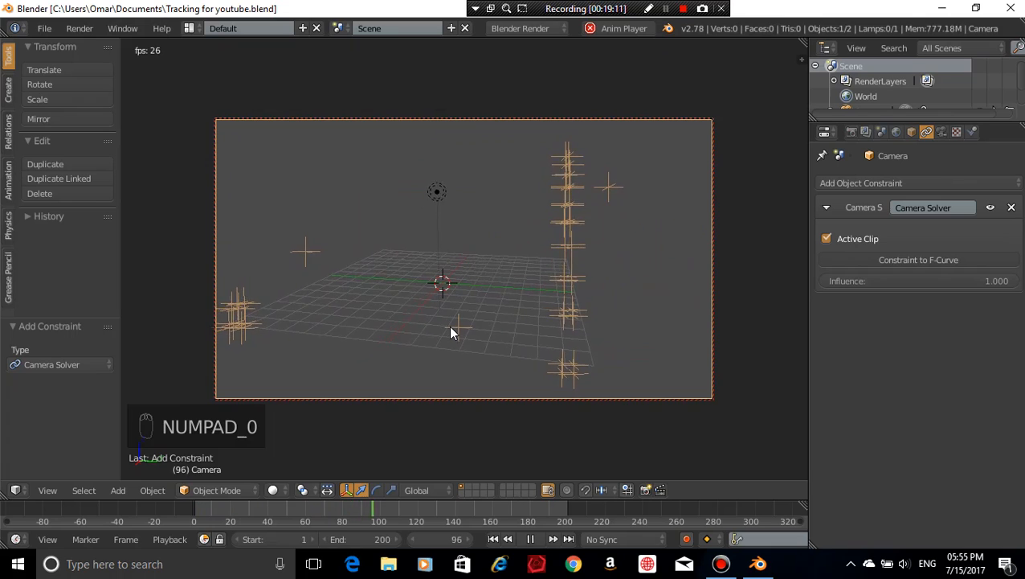
left_click(530, 538)
left_click(493, 539)
key("KP_0")
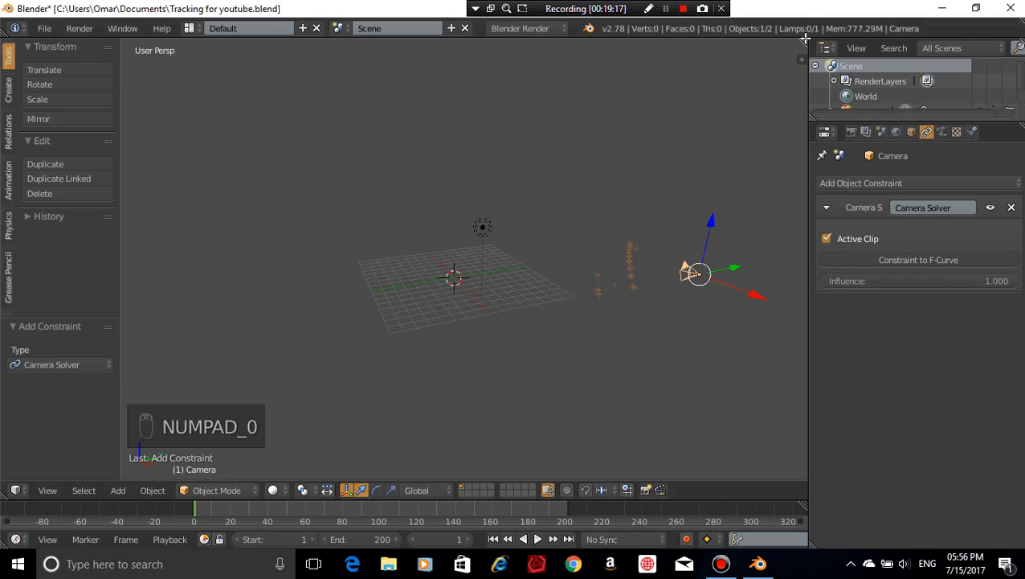
Split the 3D View into two side-by-side areas, hide their tool shelves and widen the second area
left_click_drag(804, 40, 504, 138)
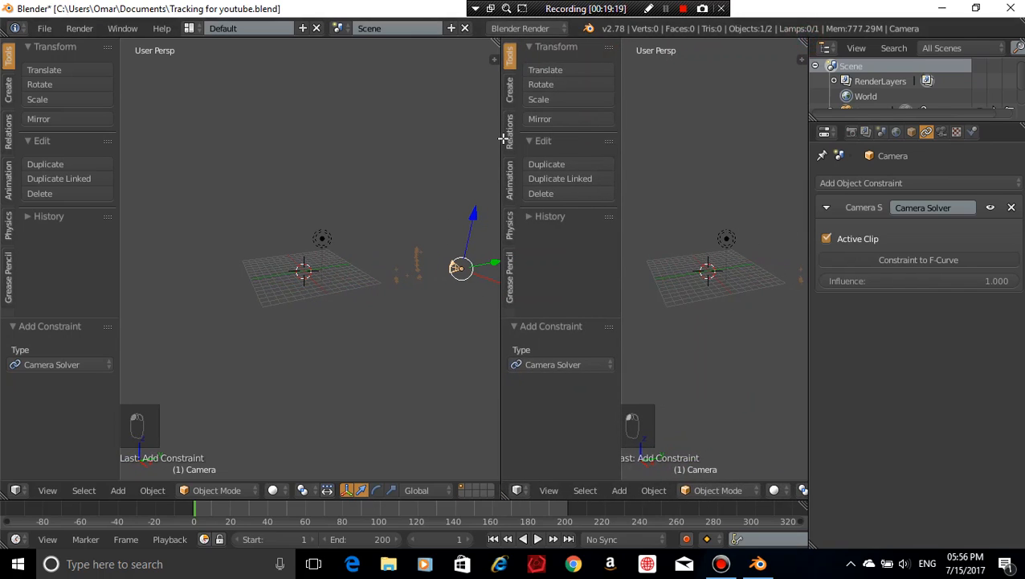
key("t")
key("t")
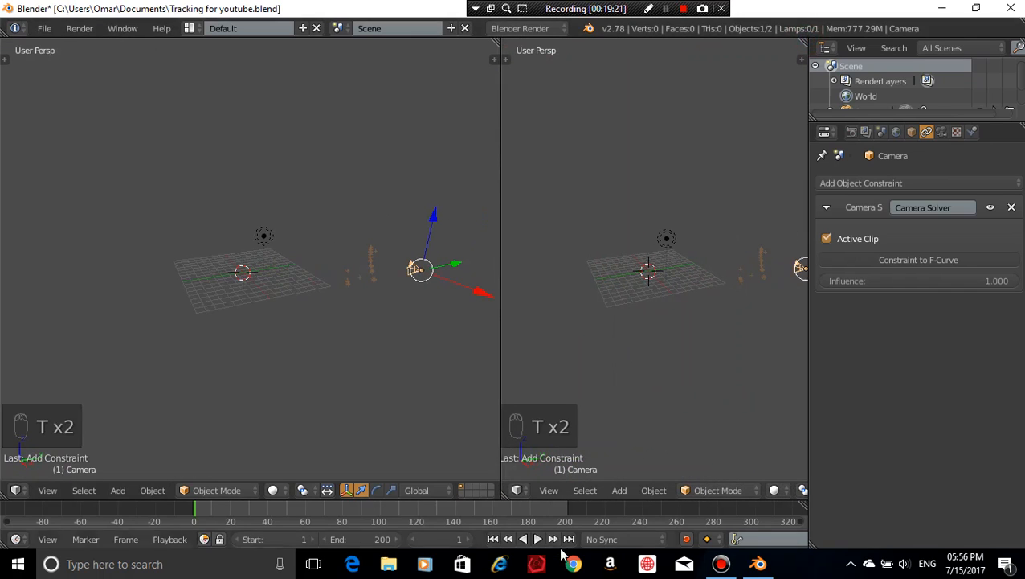
key("t")
key("t")
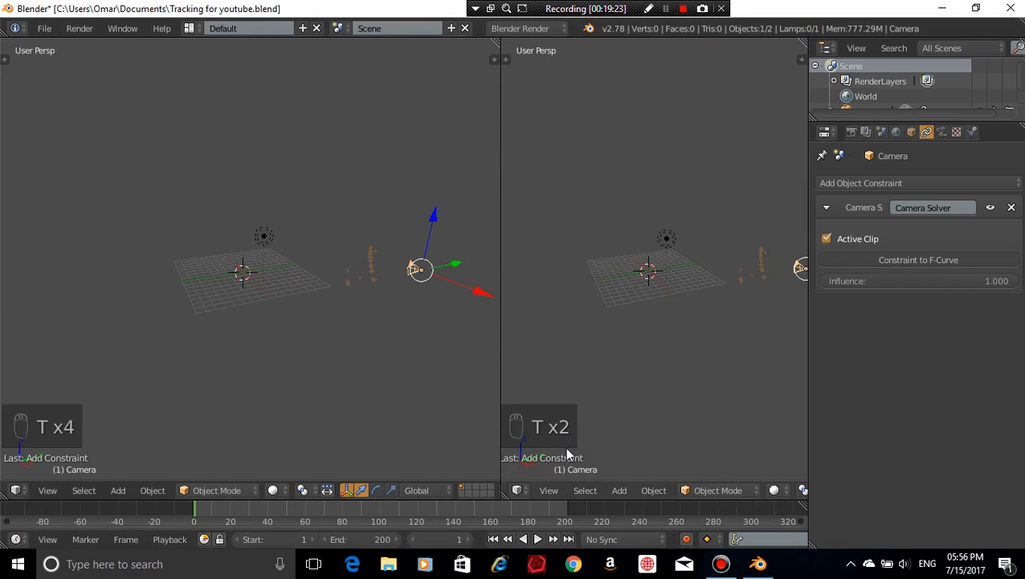
left_click_drag(500, 235, 418, 260)
Change the second 3D View to a Movie Clip Editor showing its Solve tools, with the properties sidebar hidden
left_click(435, 490)
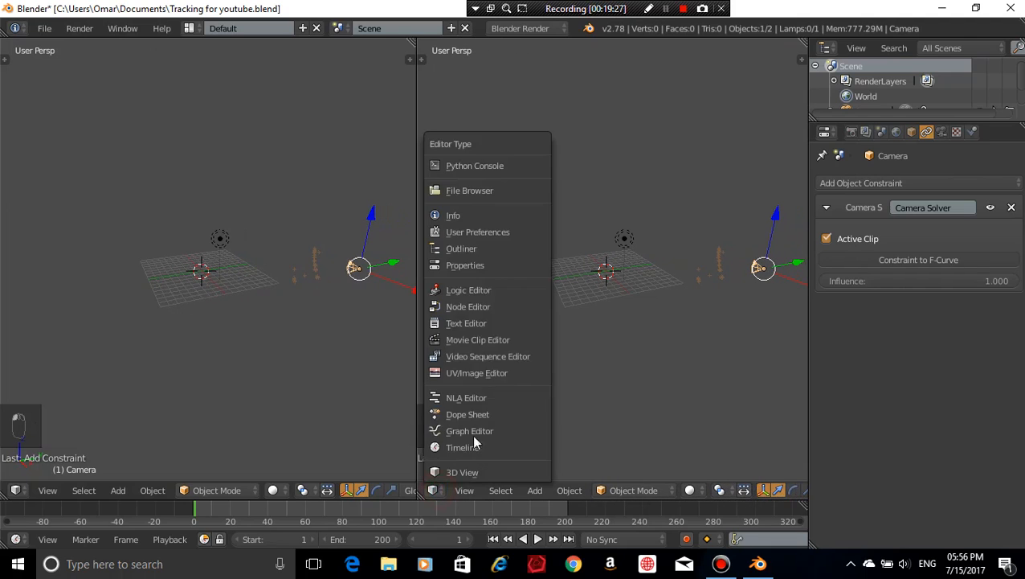
key("t")
left_click(436, 490)
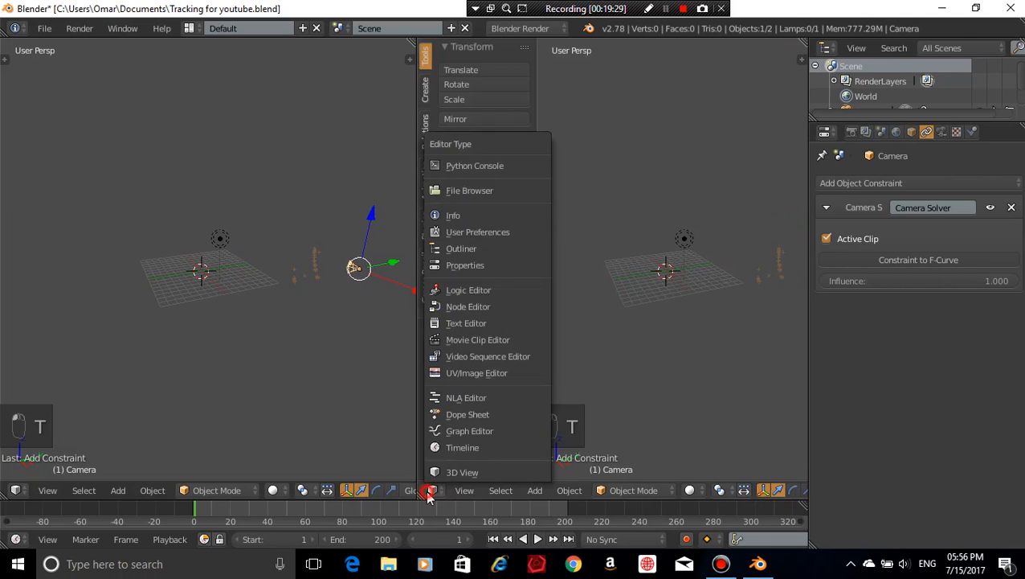
left_click(524, 341)
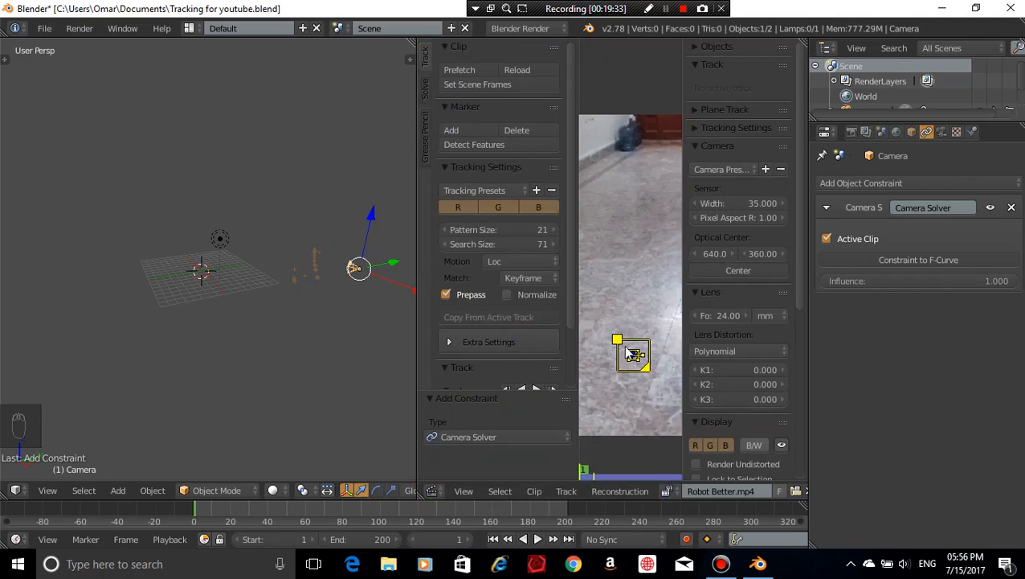
left_click(423, 85)
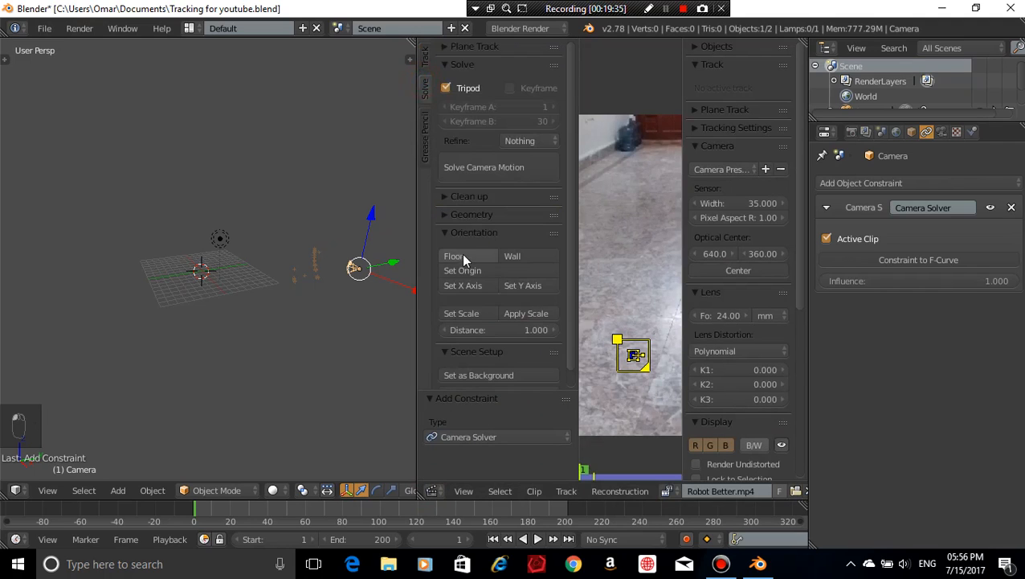
scroll(509, 266, "down", 1)
scroll(510, 266, "up", 1)
scroll(510, 266, "down", 1)
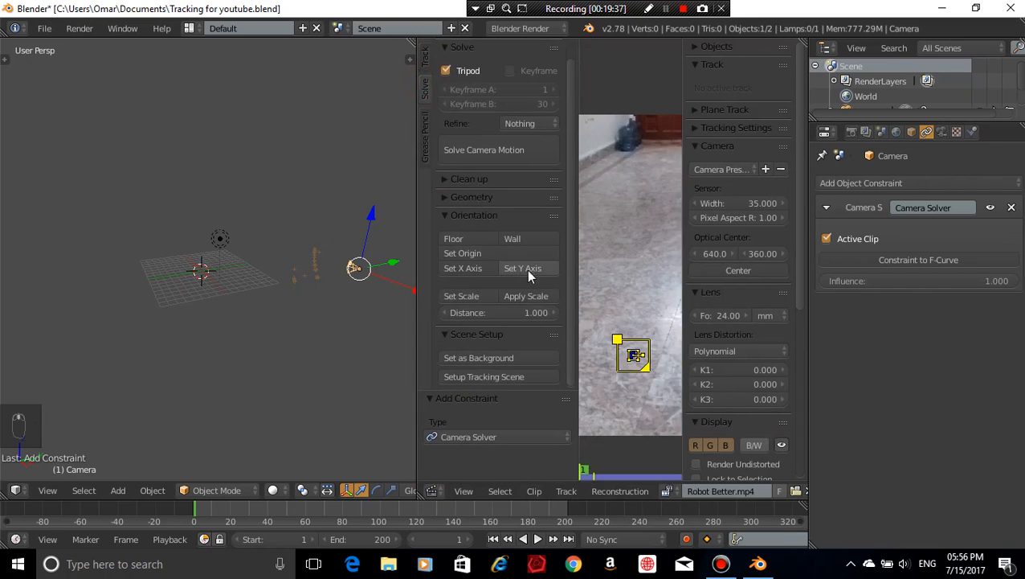
key("n")
Deselect all tracking markers in the hallway clip and save over the existing file
scroll(734, 310, "down", 2)
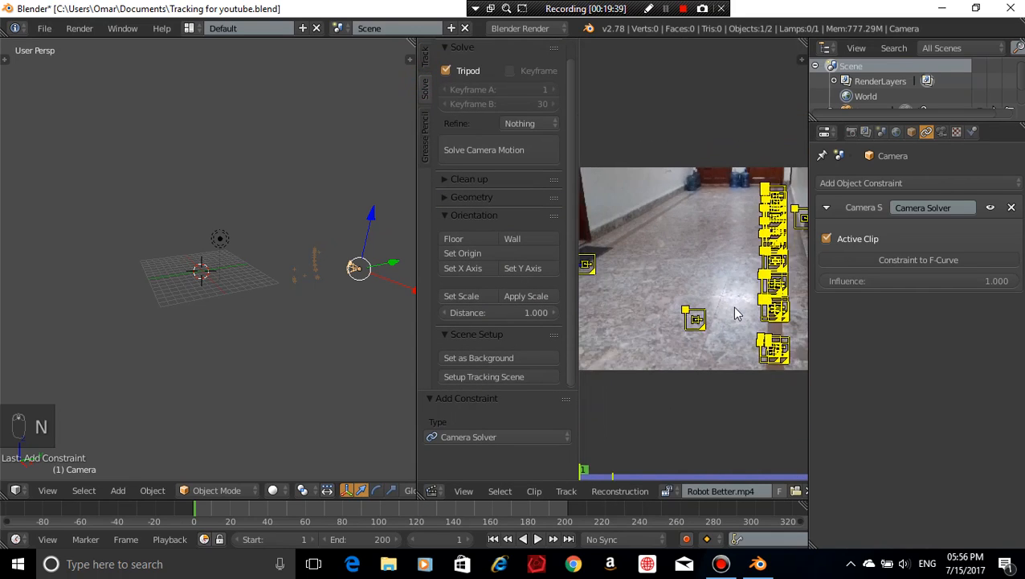
key("a")
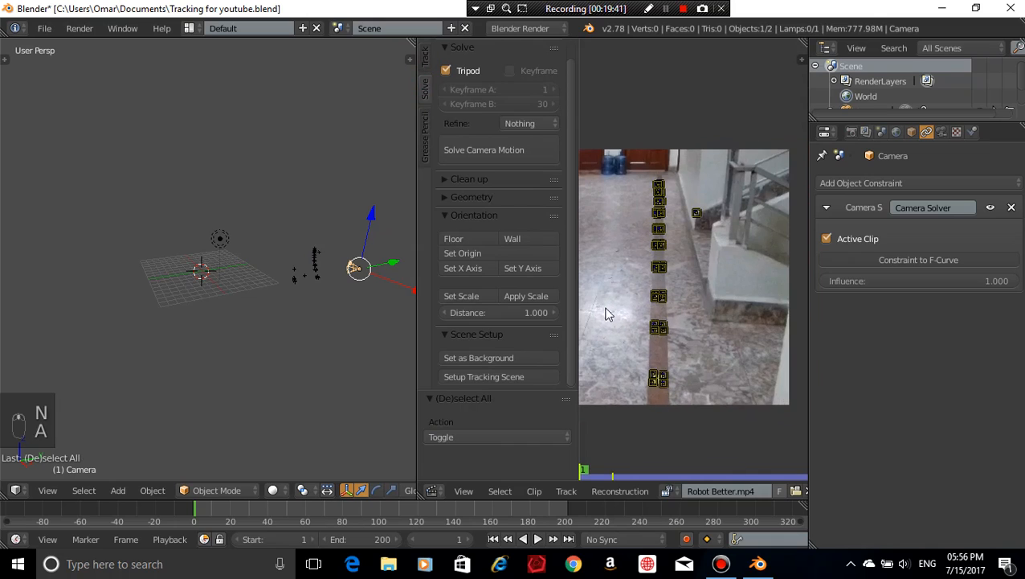
key("ctrl+s")
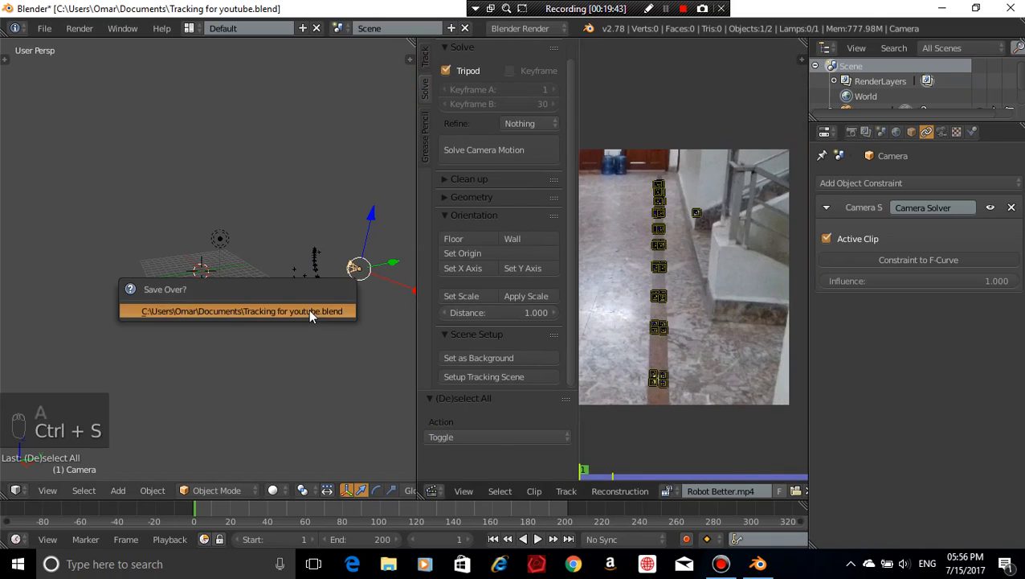
left_click(309, 311)
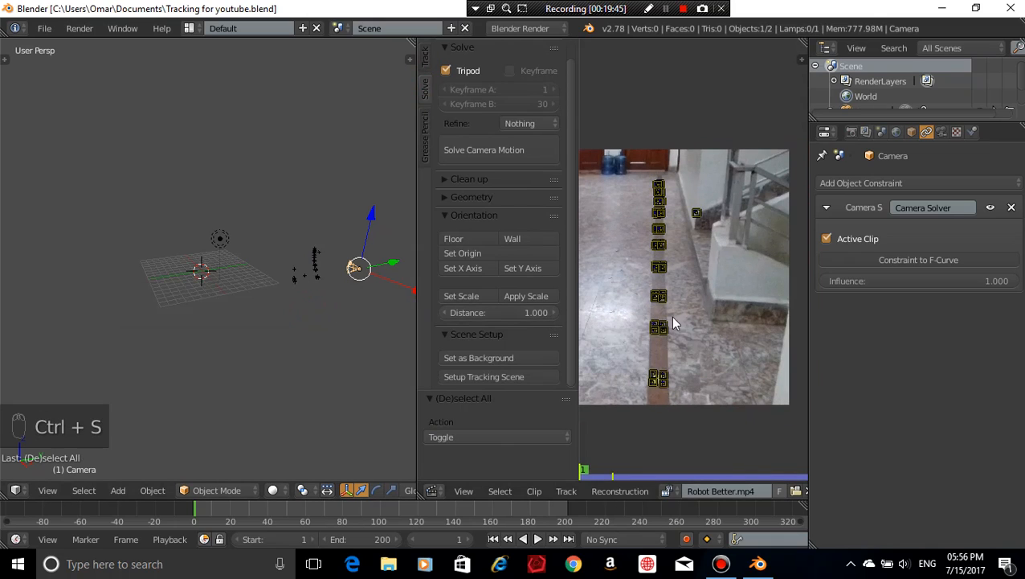
Try to set the Floor orientation from three markers: one on the floor strip, one by the doormat and one on the open floor
scroll(670, 316, "up", 5)
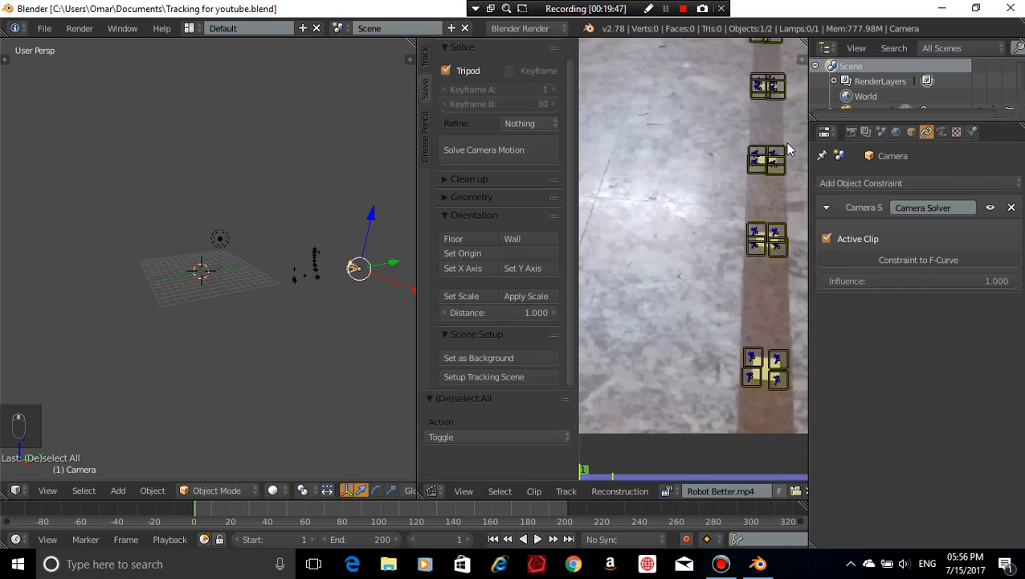
scroll(788, 149, "up", 3)
middle_click_drag(740, 364, 694, 342)
right_click(698, 275)
scroll(655, 216, "down", 6)
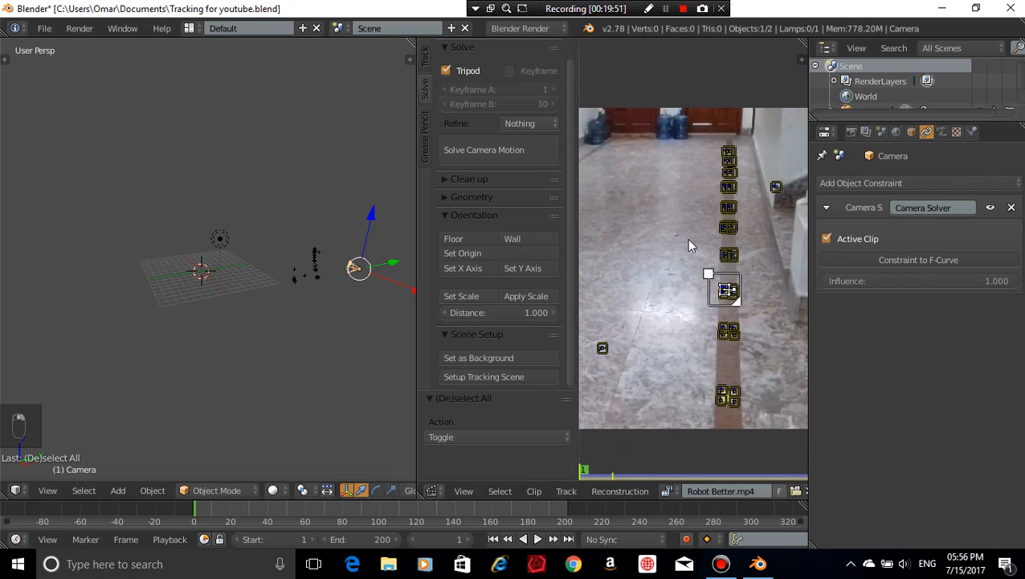
key("alt+a")
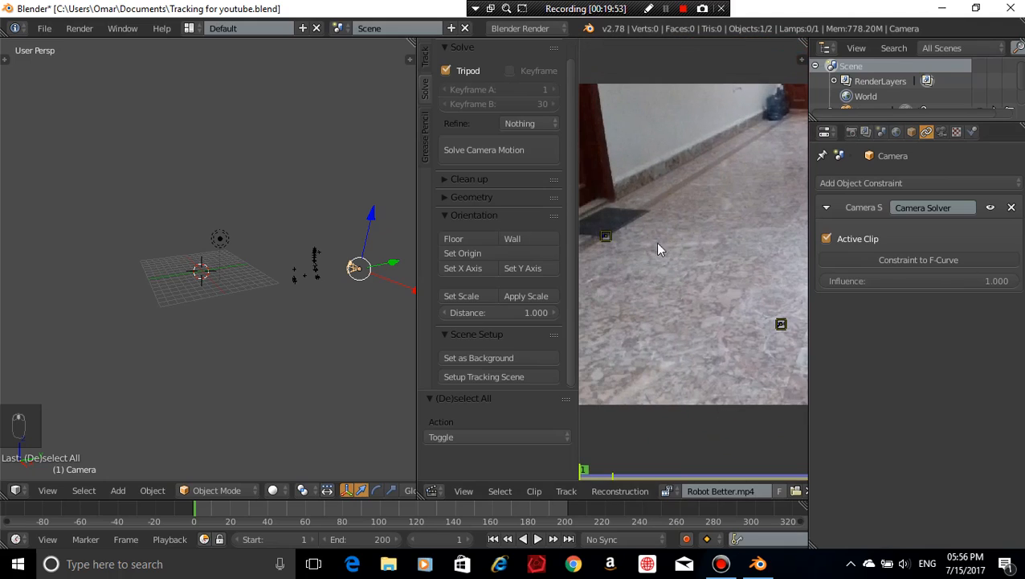
right_click(608, 237)
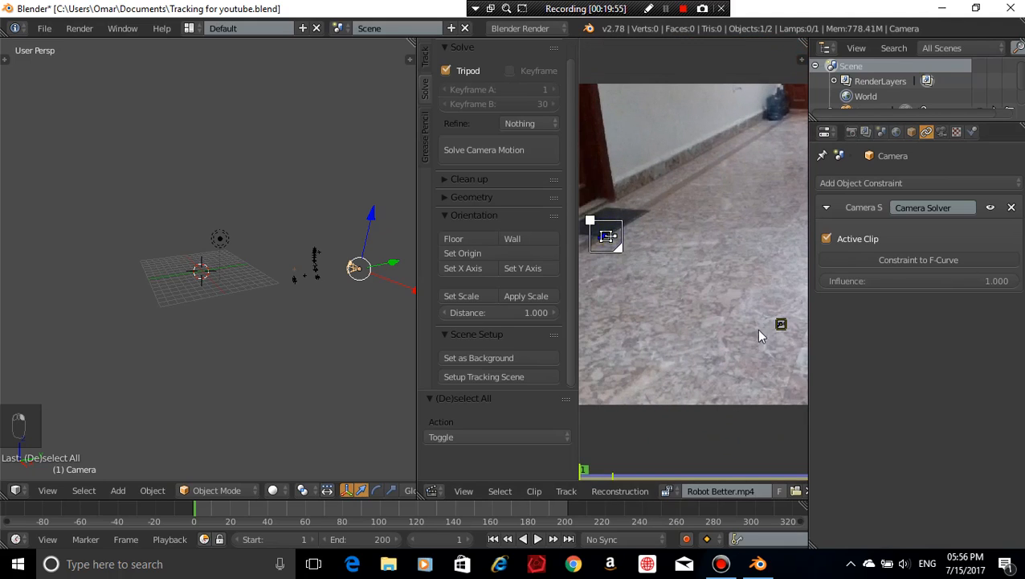
left_click(779, 323, "ctrl")
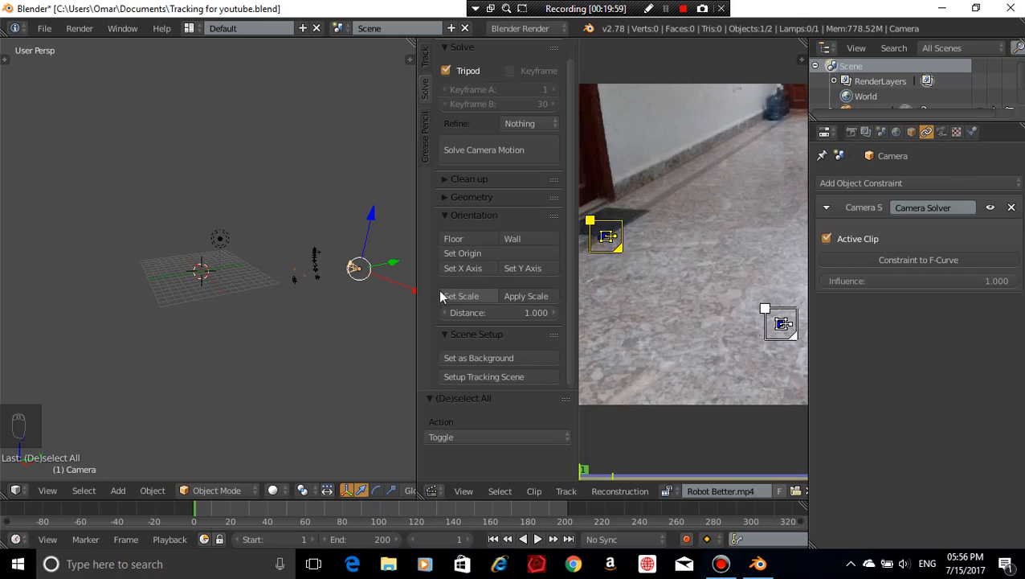
left_click(471, 239)
Check the reoriented camera from outside and through its view, and reopen the last saved file to discard the floor orientation
middle_click_drag(193, 305, 290, 277)
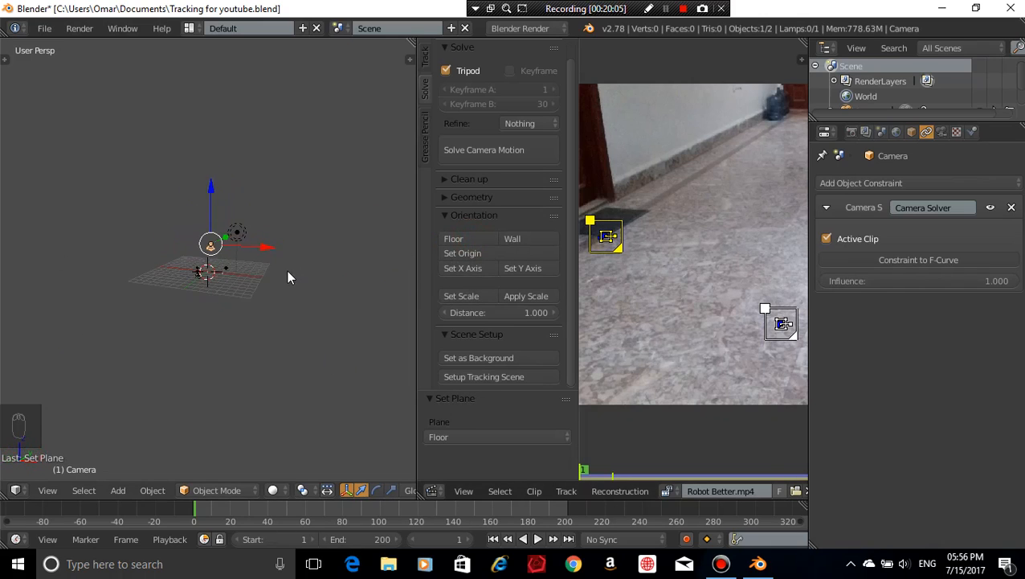
key("KP_0")
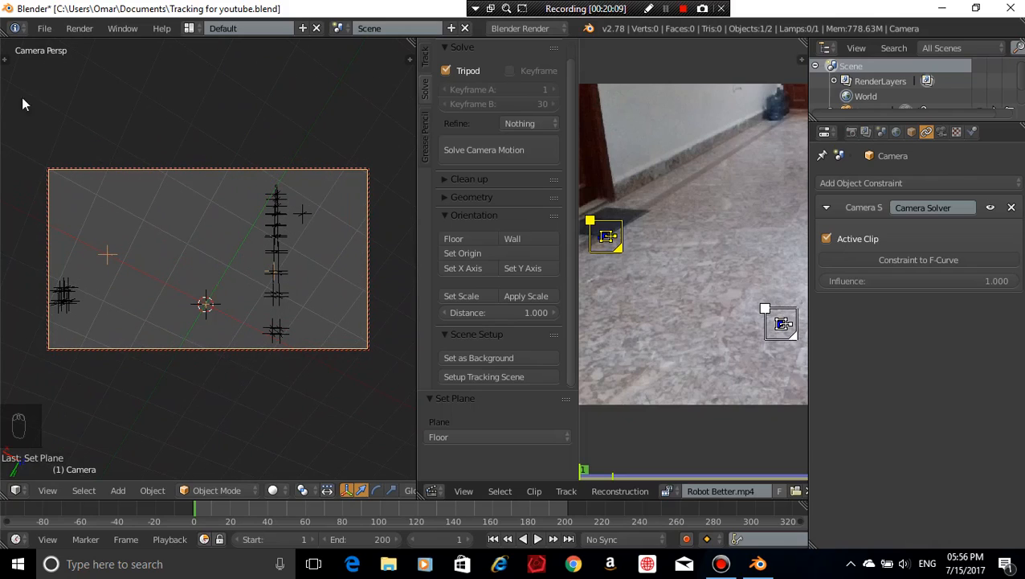
left_click(50, 33)
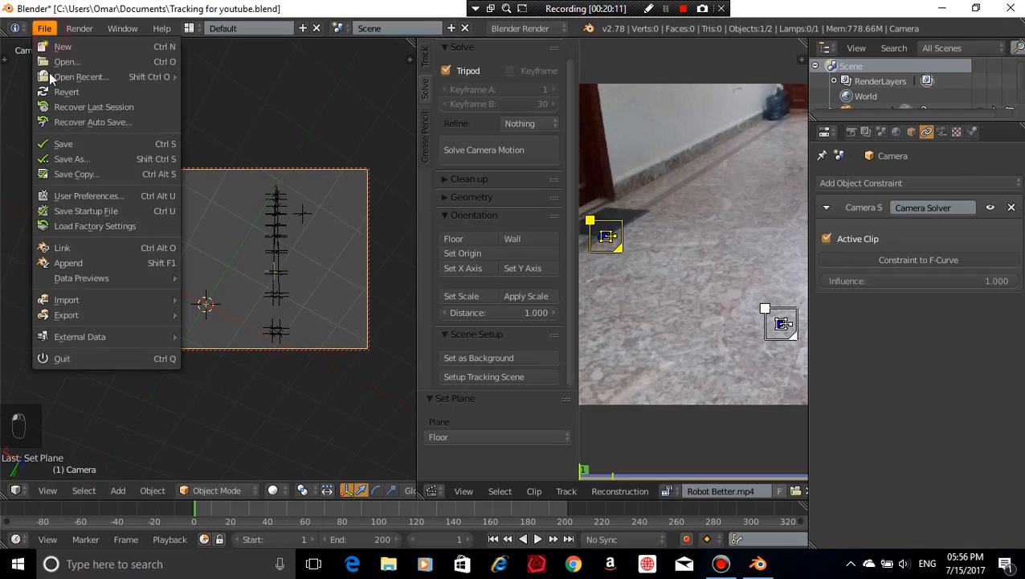
mouse_move(143, 75)
left_click(273, 76)
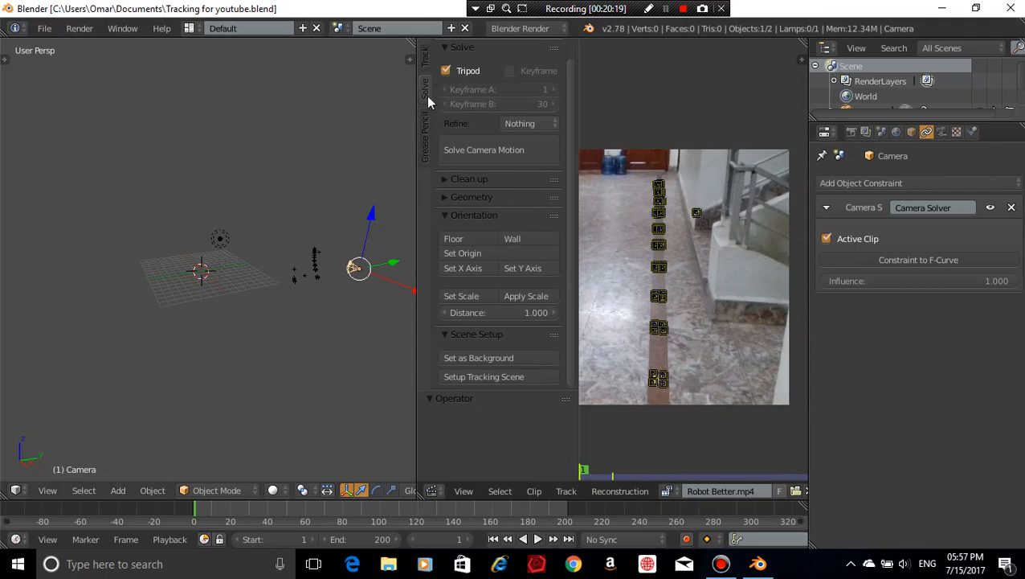
Merge the Movie Clip Editor area into the 3D View and look through the camera
left_click_drag(412, 37, 571, 41)
scroll(545, 299, "up", 5)
scroll(545, 299, "down", 1)
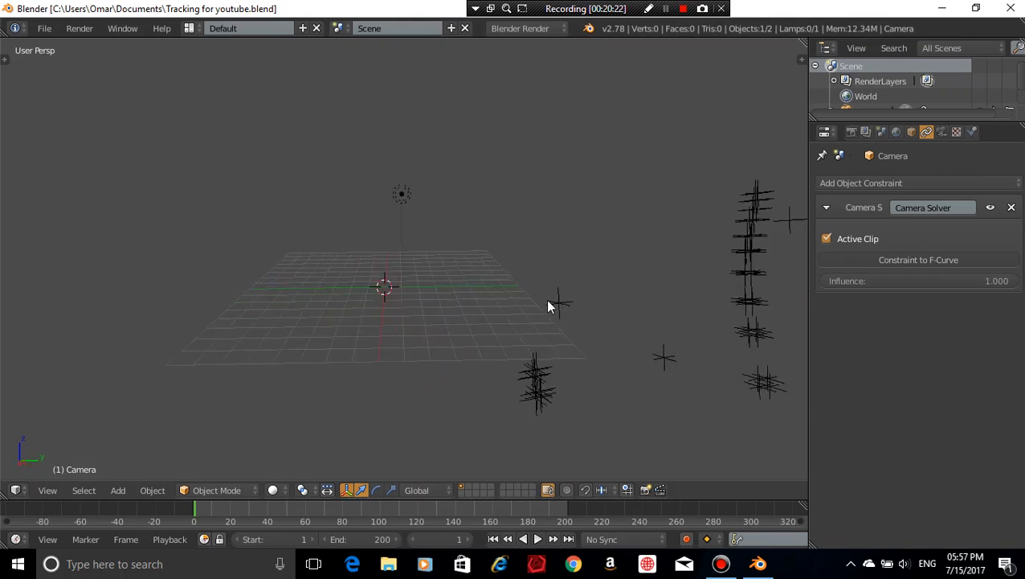
key("KP_0")
Add a background image entry to the 3D View and set its source to Movie Clip
key("n")
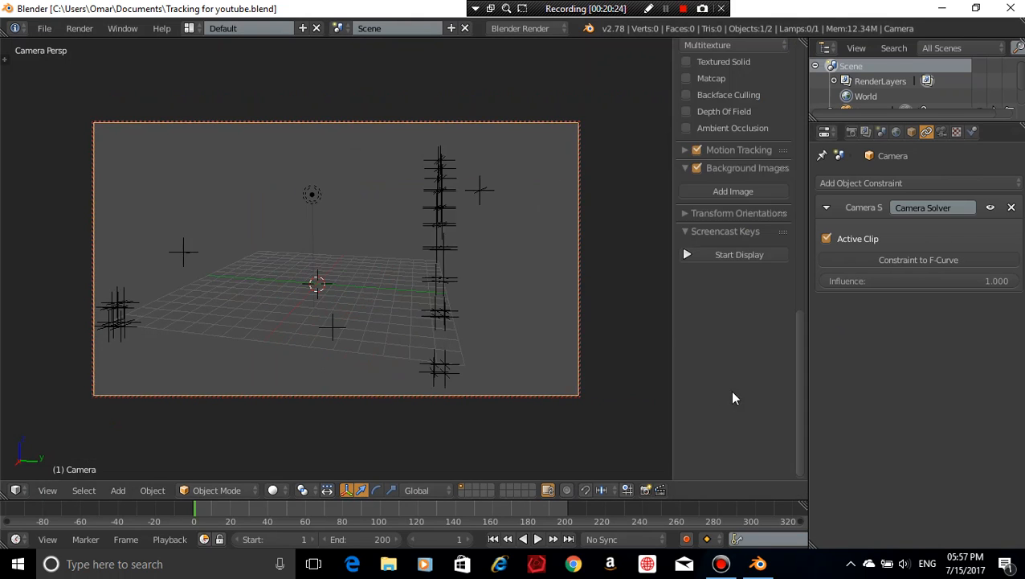
scroll(739, 238, "up", 8)
scroll(746, 246, "down", 3)
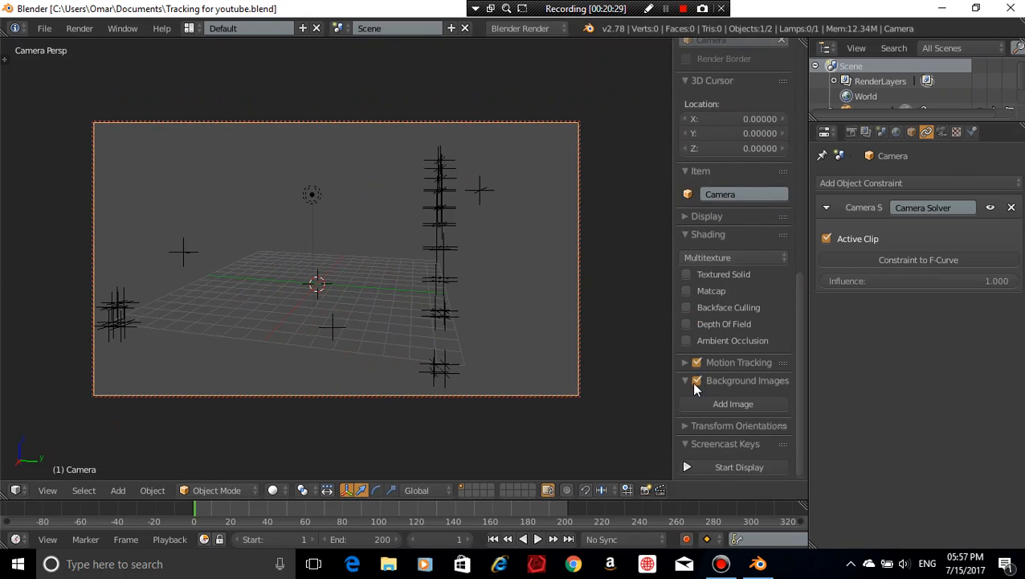
left_click(717, 398)
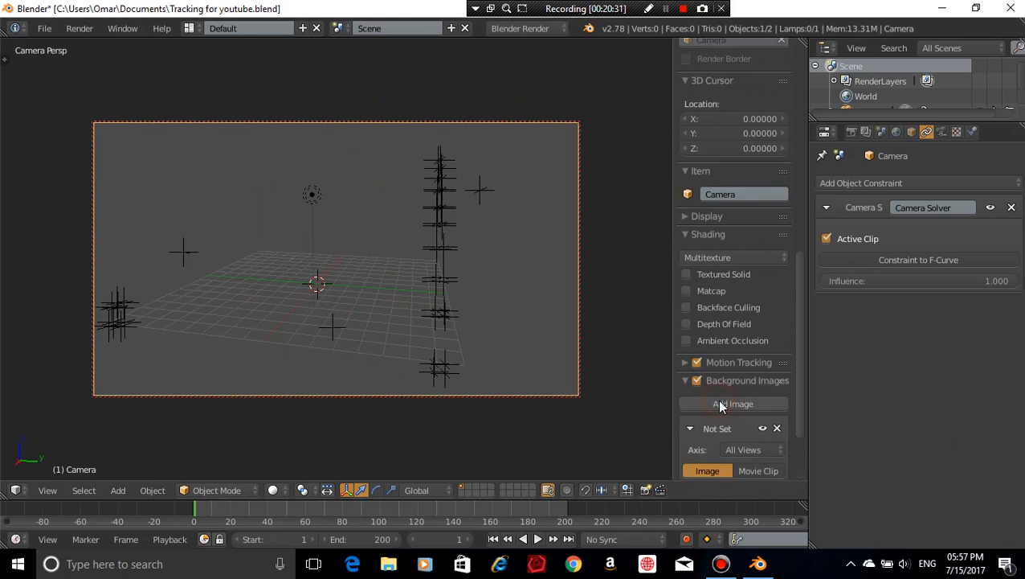
scroll(718, 400, "down", 5)
left_click(753, 380)
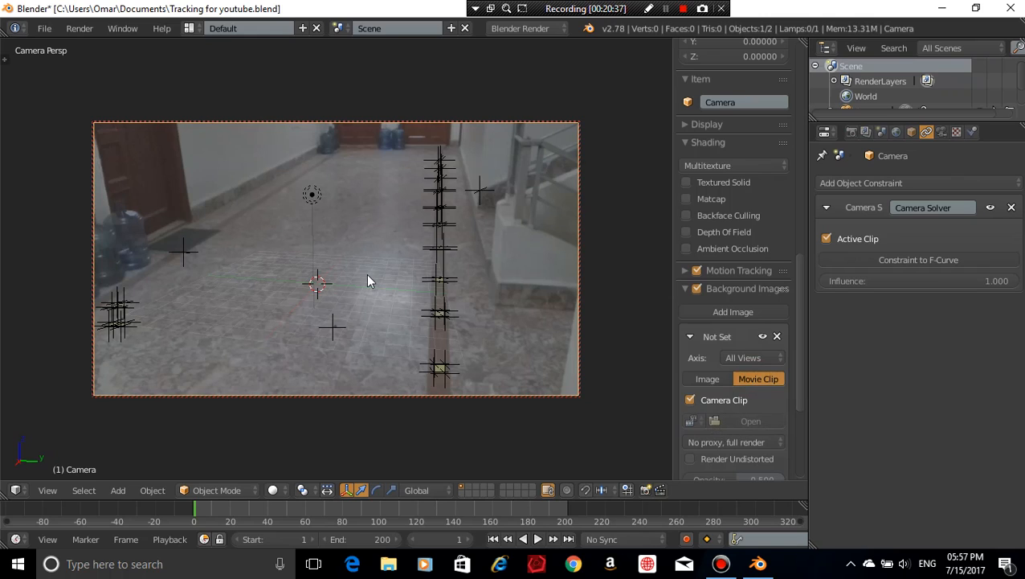
Load Robot Better.mp4 from the Videos folder as the background movie clip
left_click(738, 421)
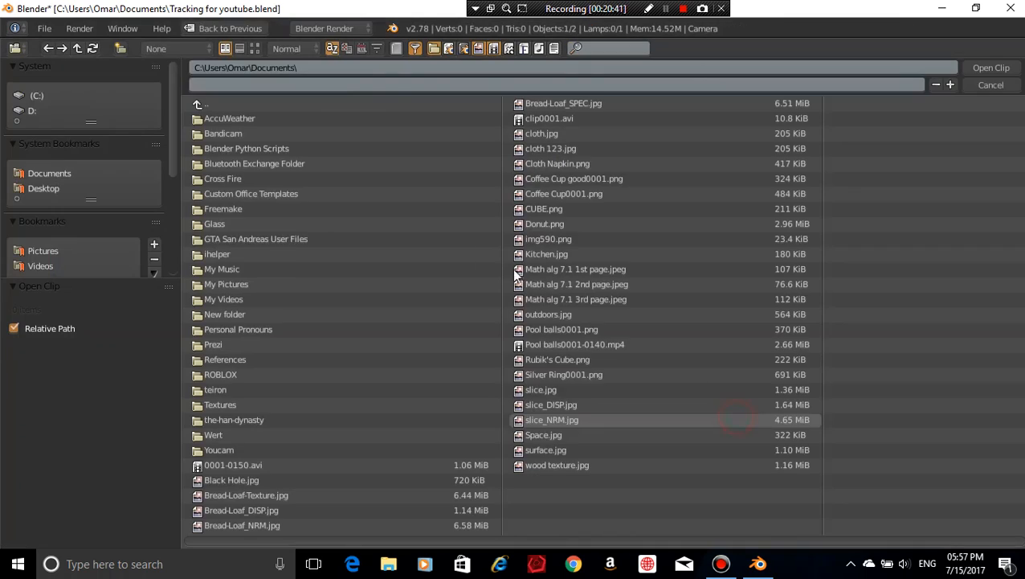
left_click(65, 266)
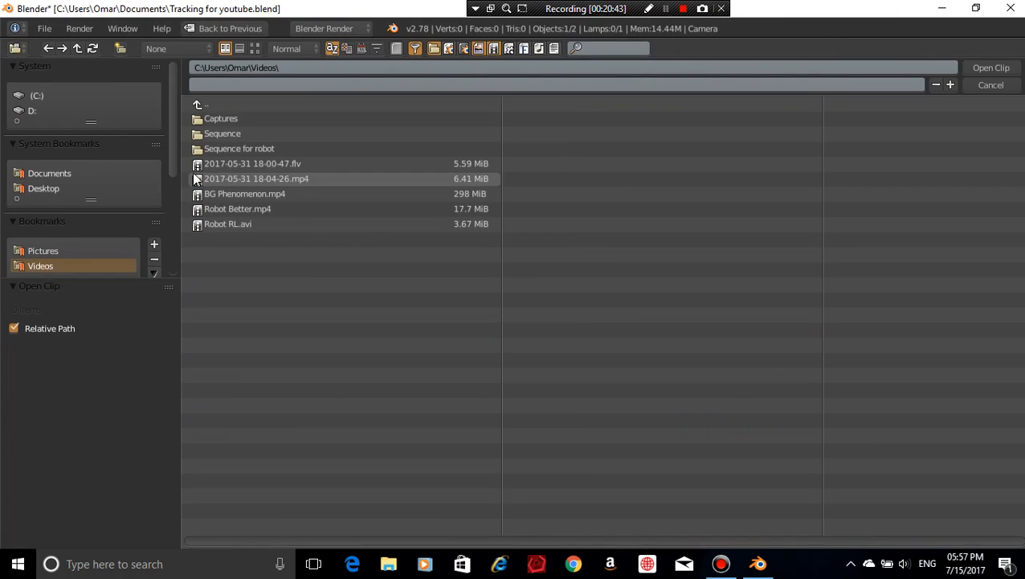
left_click(355, 211)
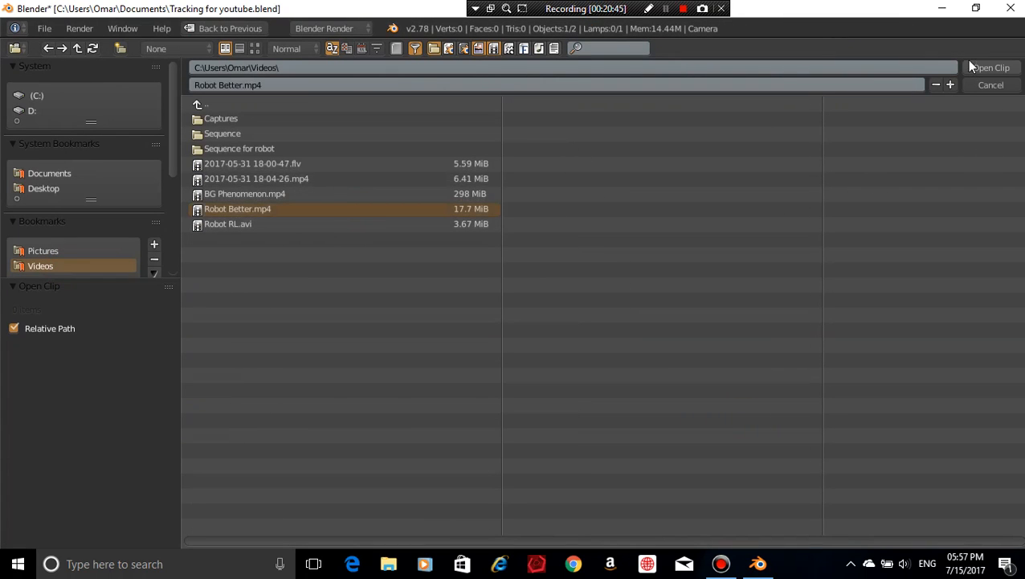
left_click(998, 71)
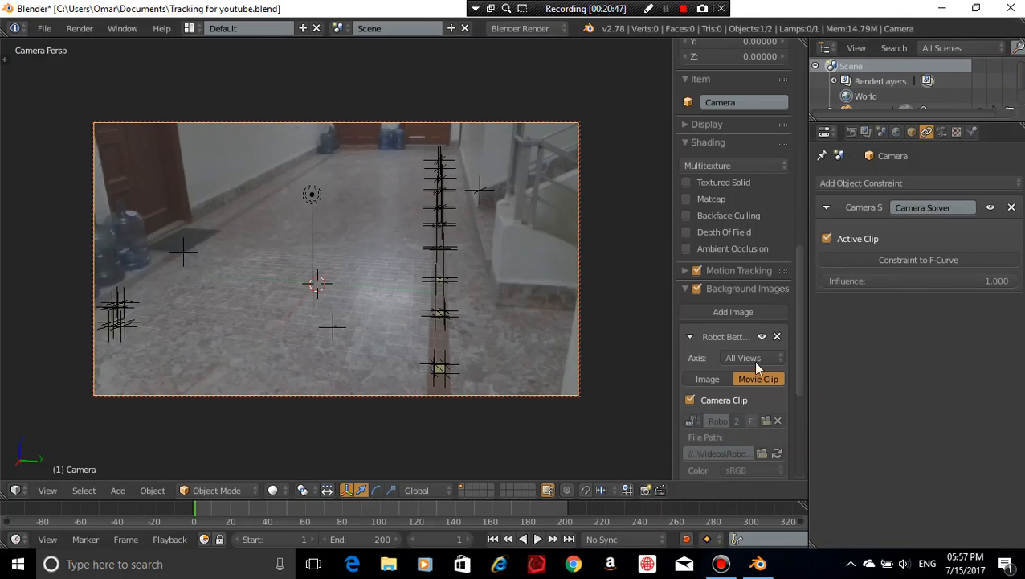
Start the Screencast Keys display and place the 3D cursor by the markers on the far part of the floor strip
scroll(743, 377, "down", 7)
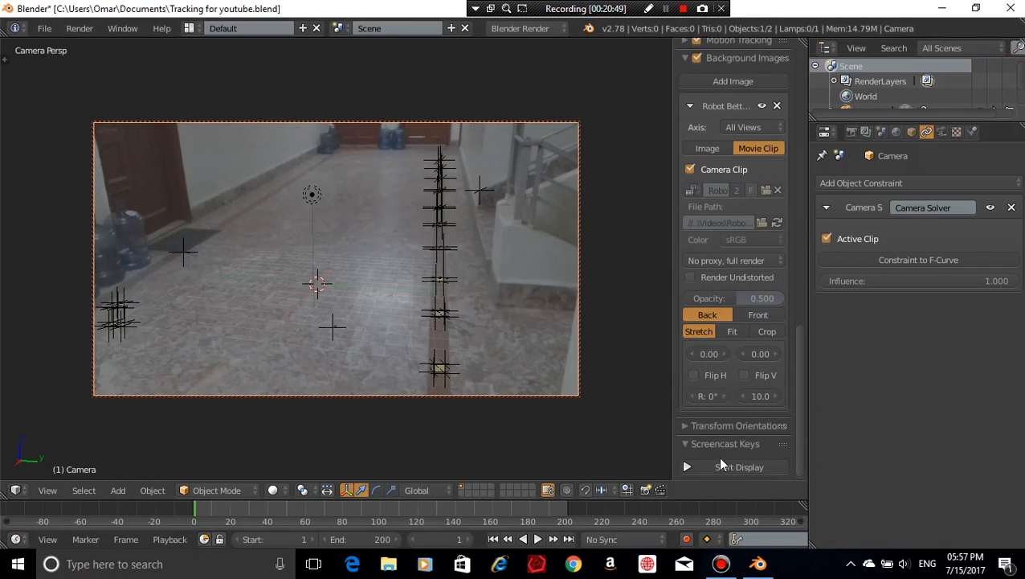
left_click(714, 466)
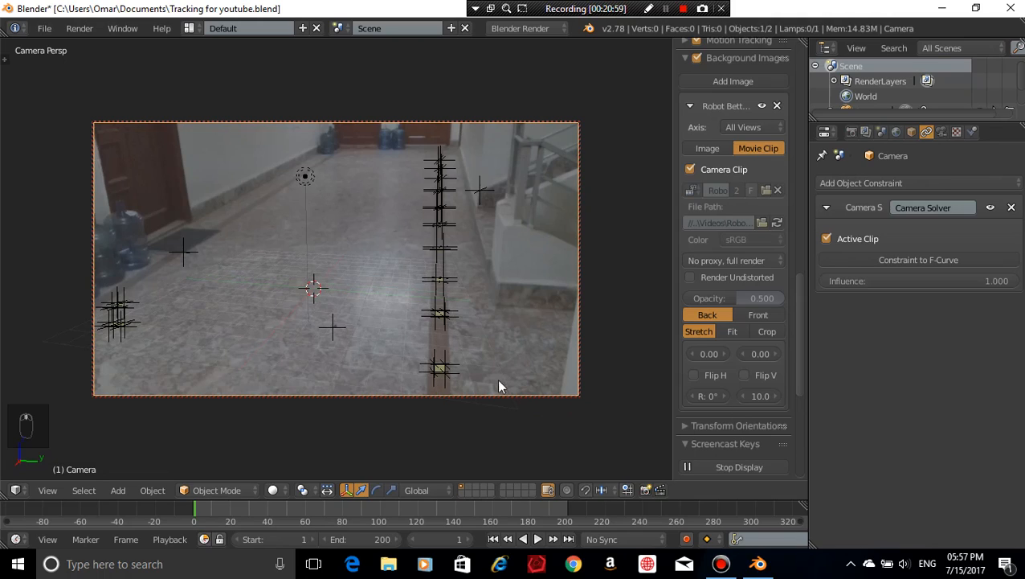
left_click(444, 199)
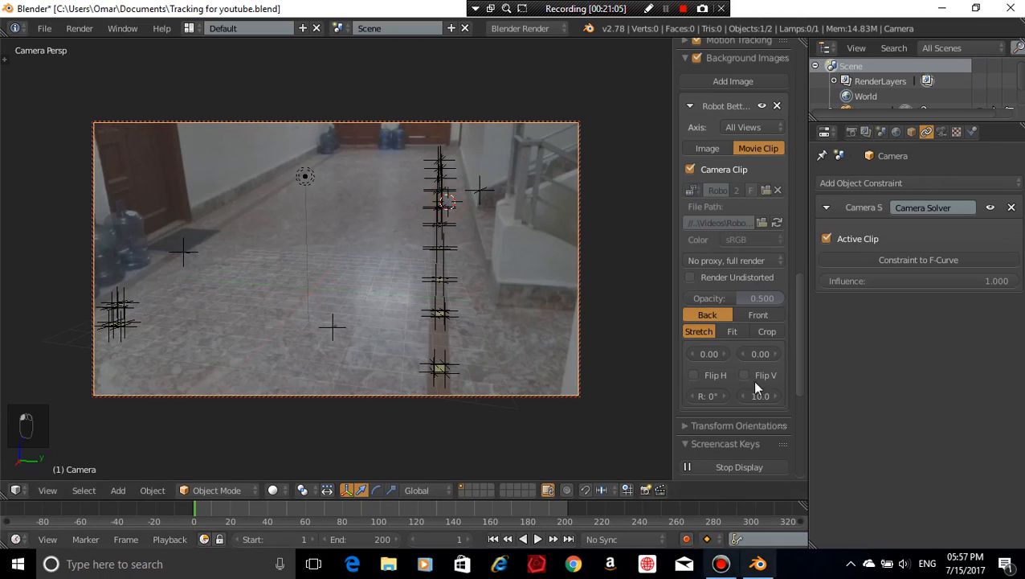
Lower the background clip's opacity to 0.075 and reorient the camera against the hallway floor using the grid, checking it from outside
left_click_drag(742, 299, 694, 295)
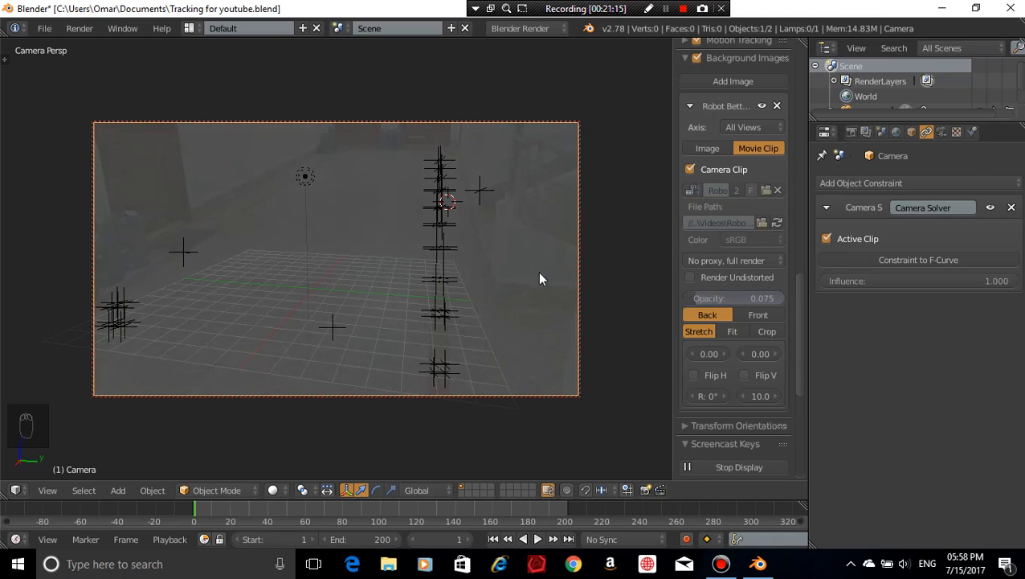
middle_click_drag(535, 252, 552, 219)
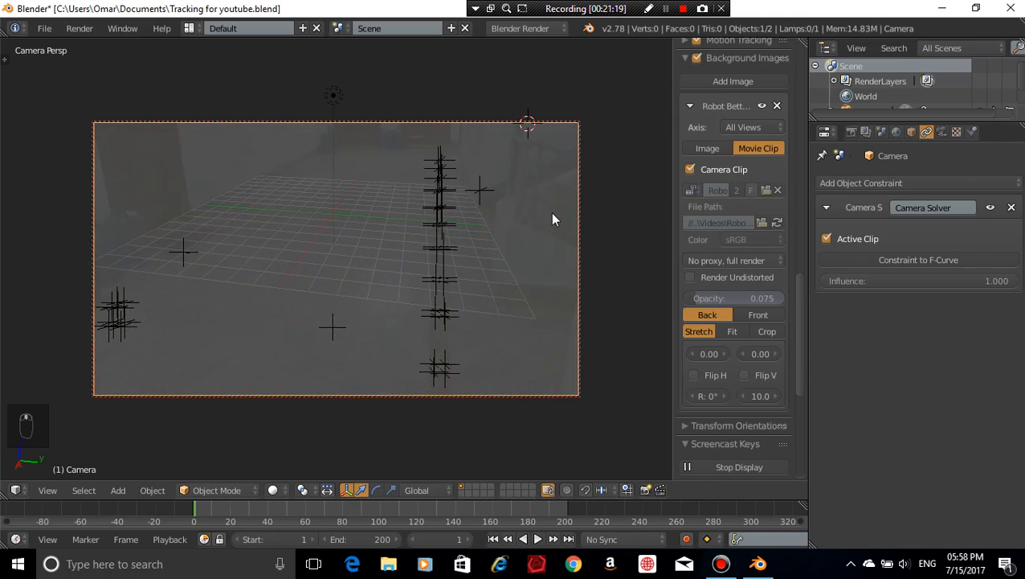
mouse_move(544, 259)
middle_mouse_down()
mouse_move(570, 245)
mouse_move(538, 257)
mouse_move(549, 236)
mouse_move(550, 250)
middle_mouse_up()
middle_click_drag(458, 212, 453, 243)
mouse_move(484, 274)
middle_mouse_down()
mouse_move(464, 273)
mouse_move(476, 268)
mouse_move(486, 286)
middle_mouse_up()
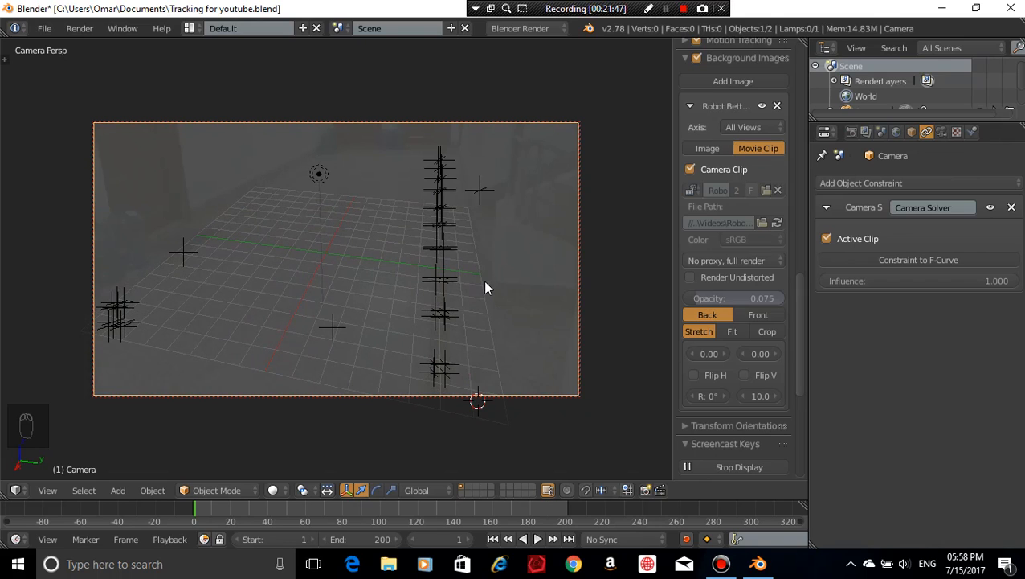
key("KP_0")
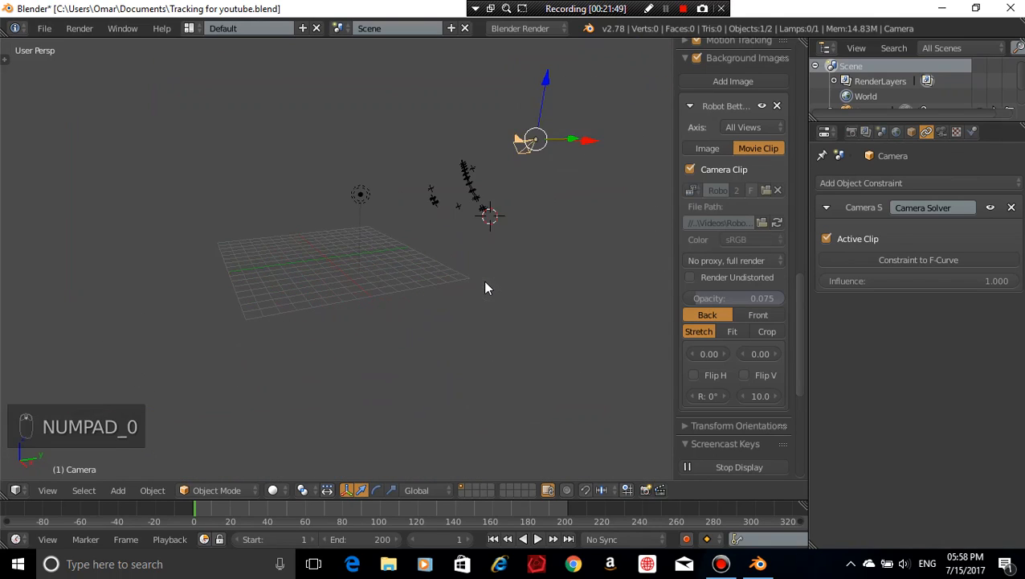
middle_click_drag(595, 275, 426, 305)
key("KP_0")
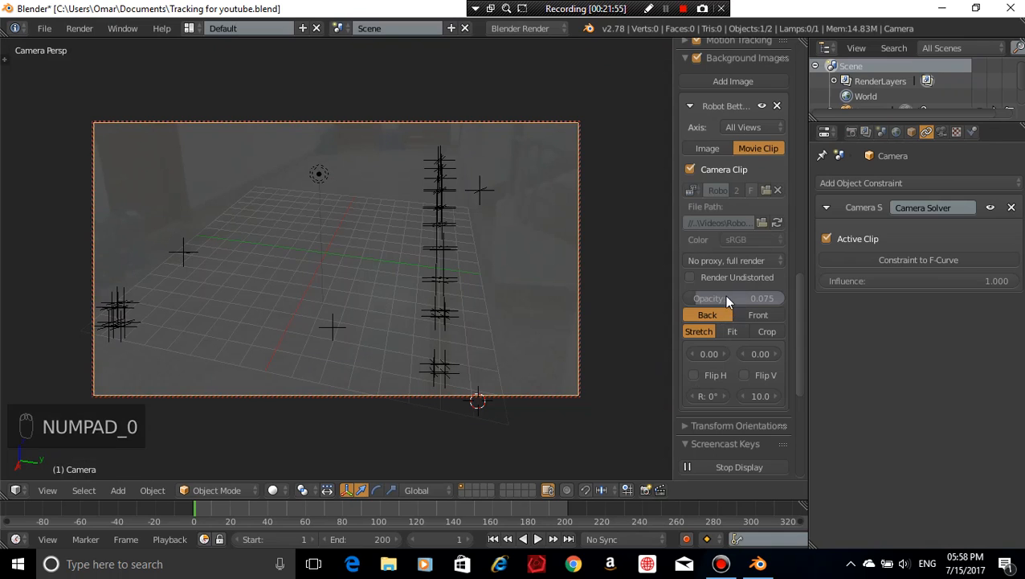
Set the background clip's opacity to 0.831 and save the file
left_click(703, 301)
type("1")
key("Return")
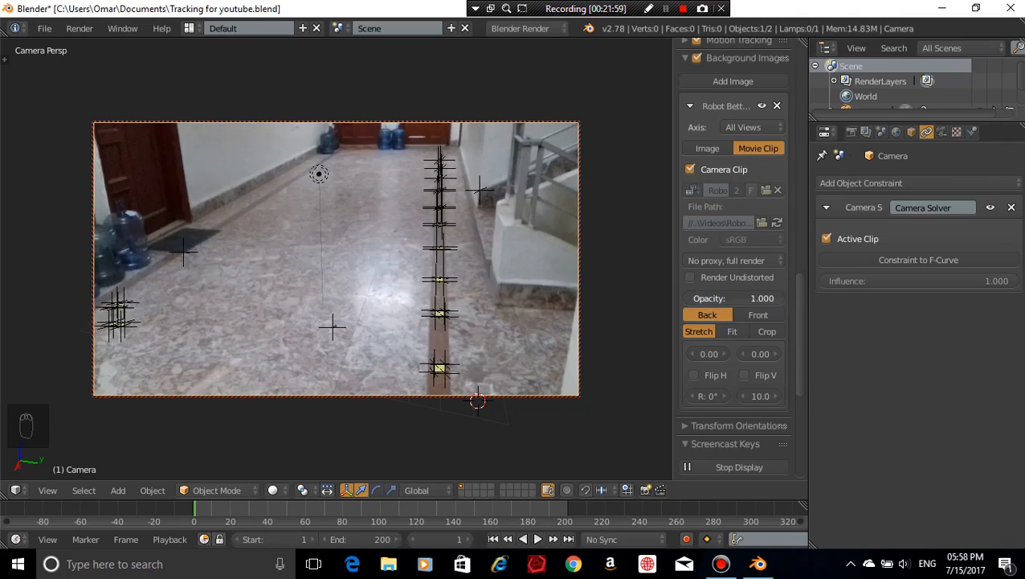
left_click_drag(762, 298, 739, 298)
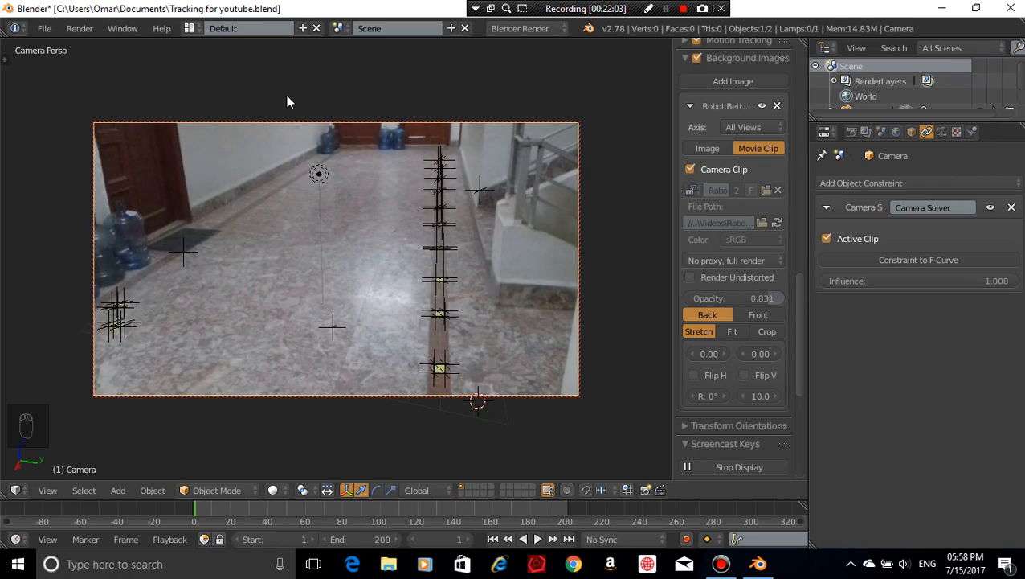
key("ctrl+s")
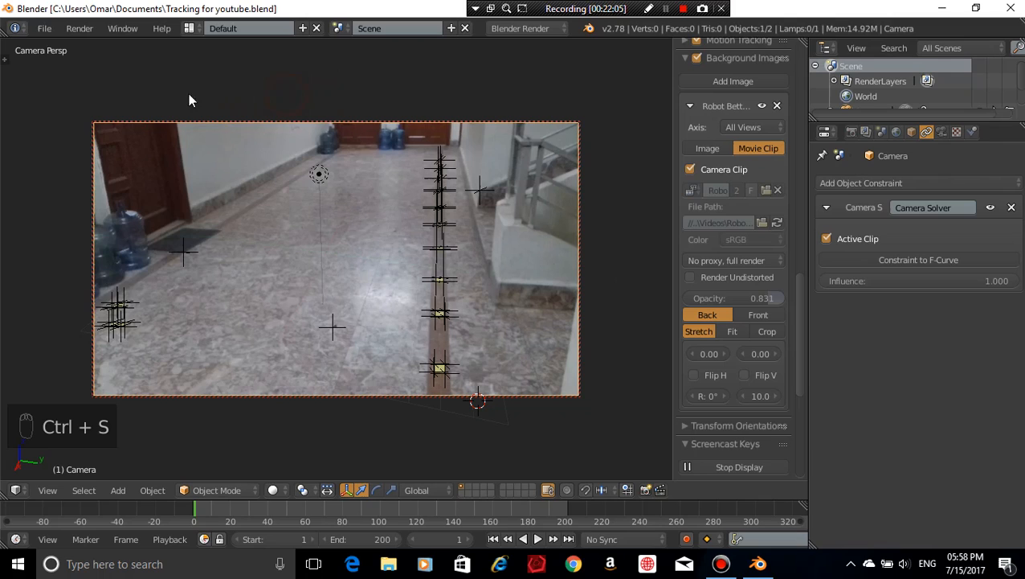
Try to append the whole Animation for robot01.blend file without choosing any item inside it
left_click(44, 30)
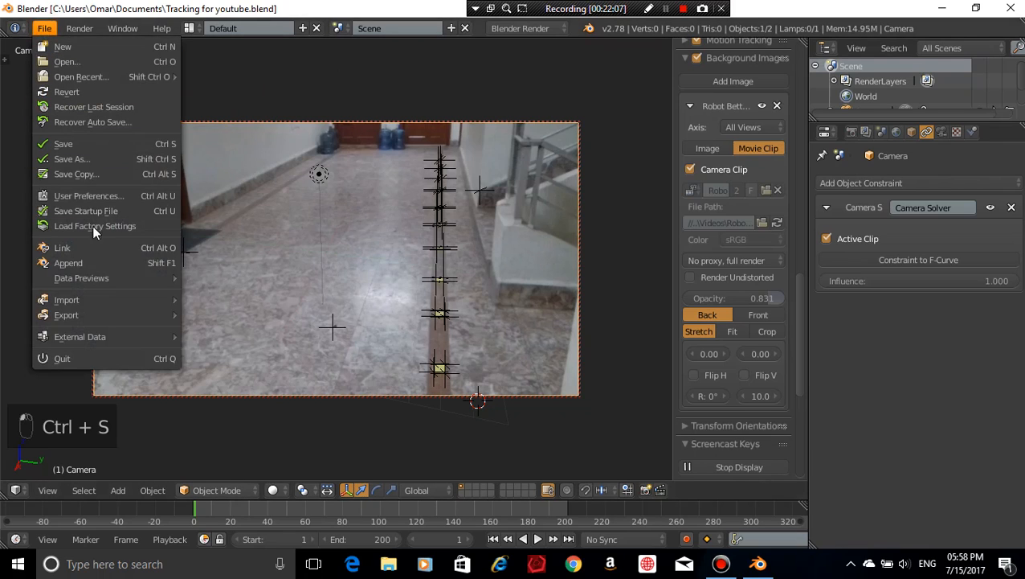
left_click(85, 257)
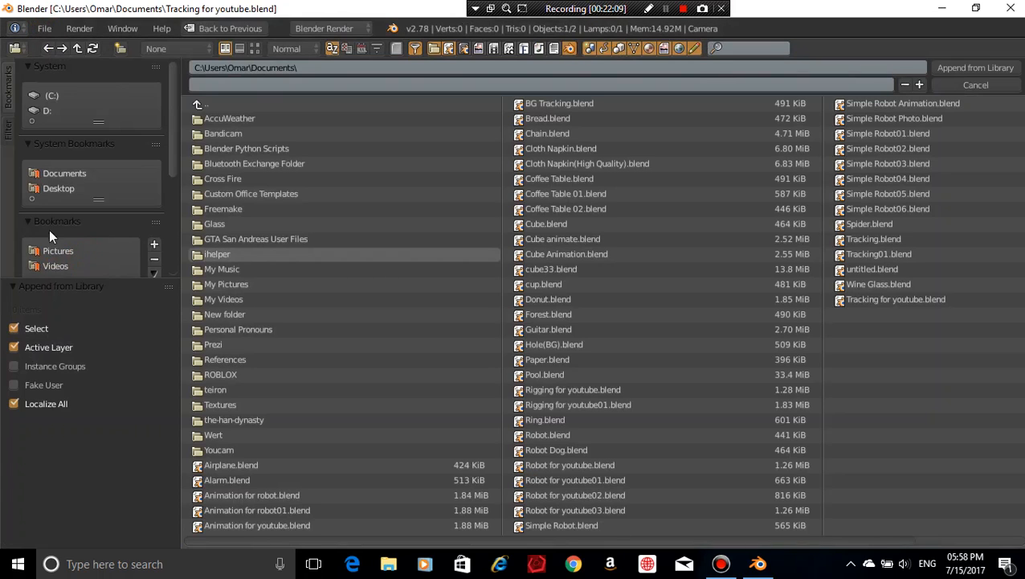
scroll(618, 387, "down", 2)
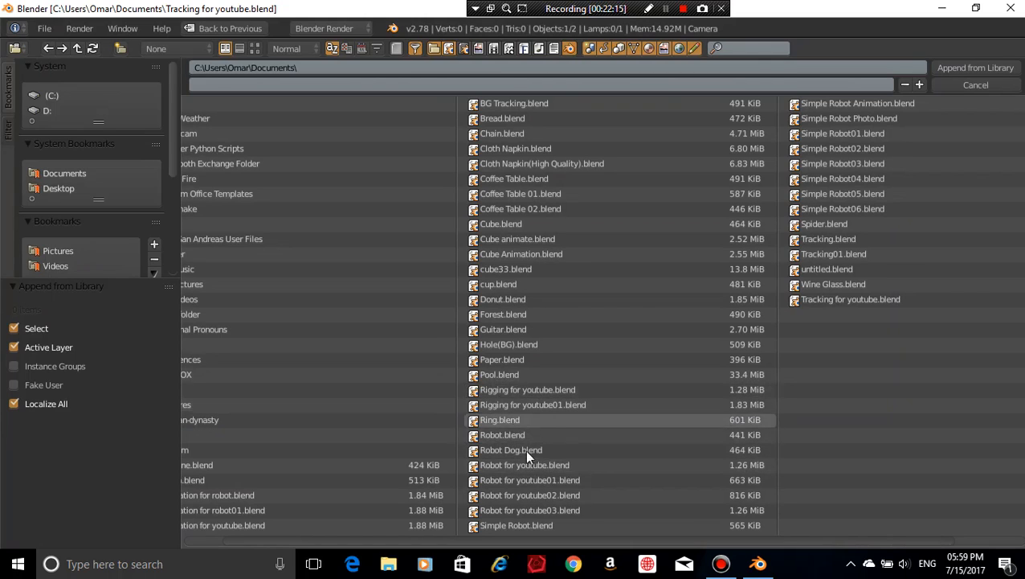
scroll(430, 459, "up", 2)
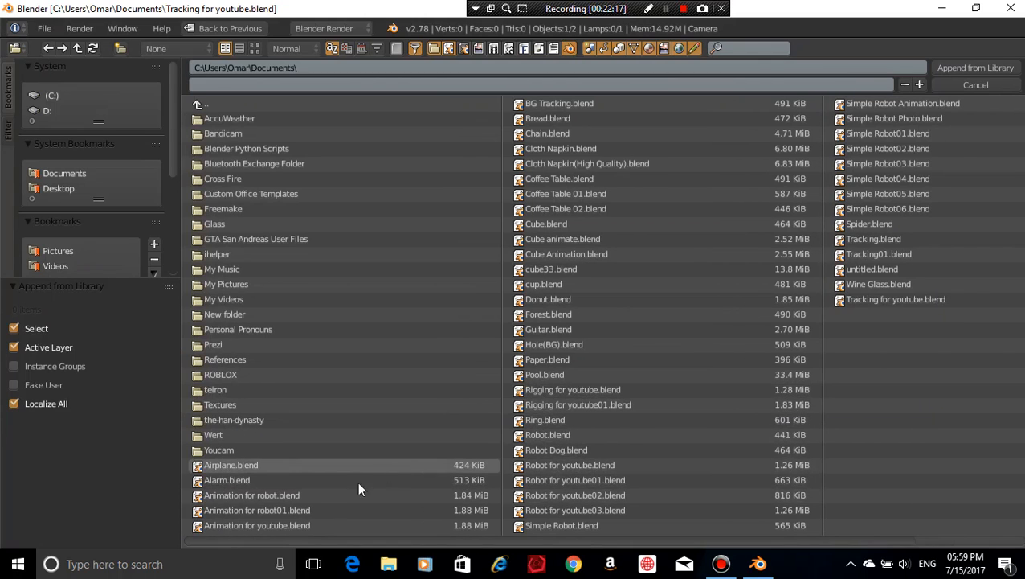
double_click(325, 511)
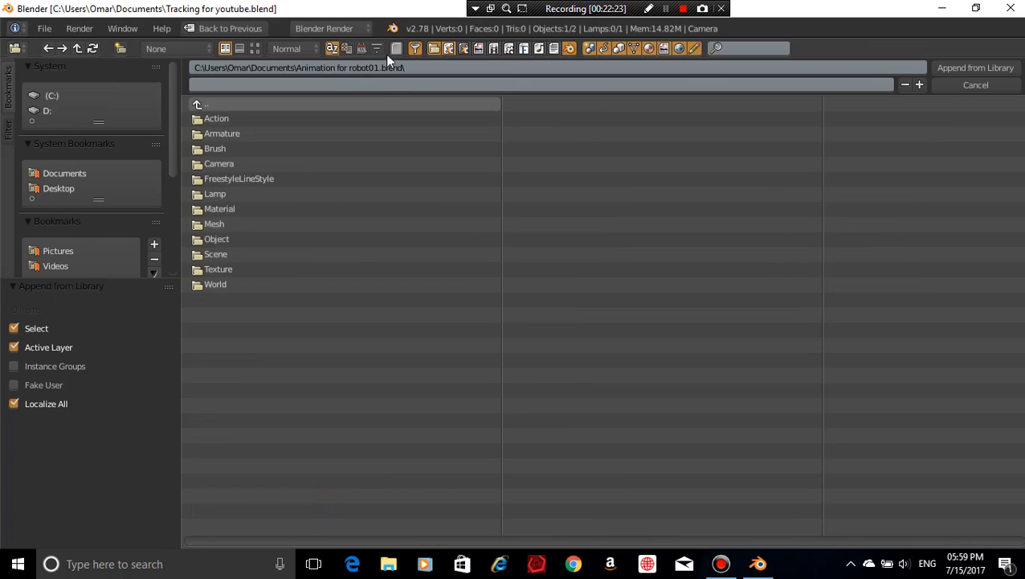
left_click(1006, 71)
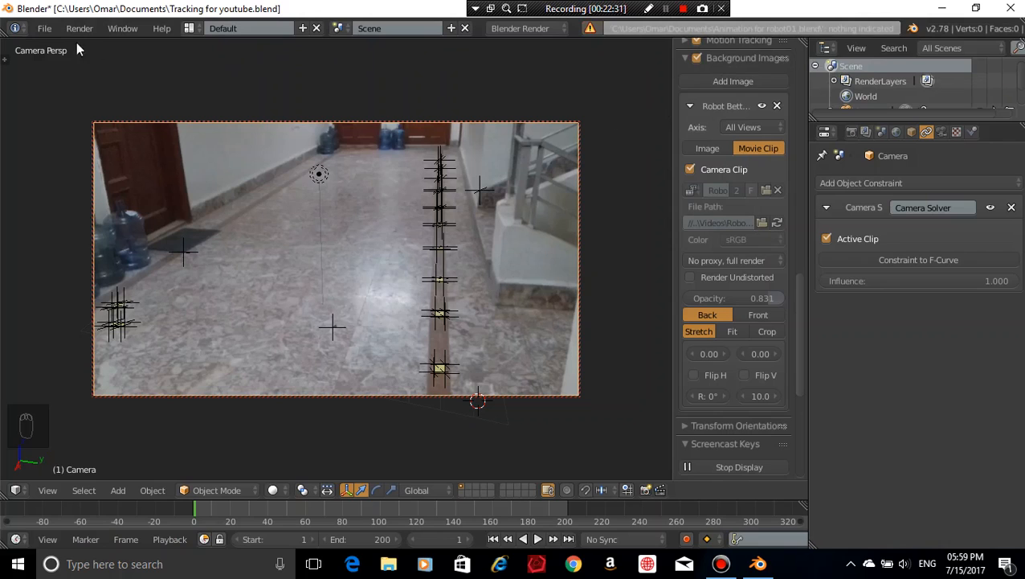
Reopen the Append browser and go into Animation for robot01.blend
left_click(44, 28)
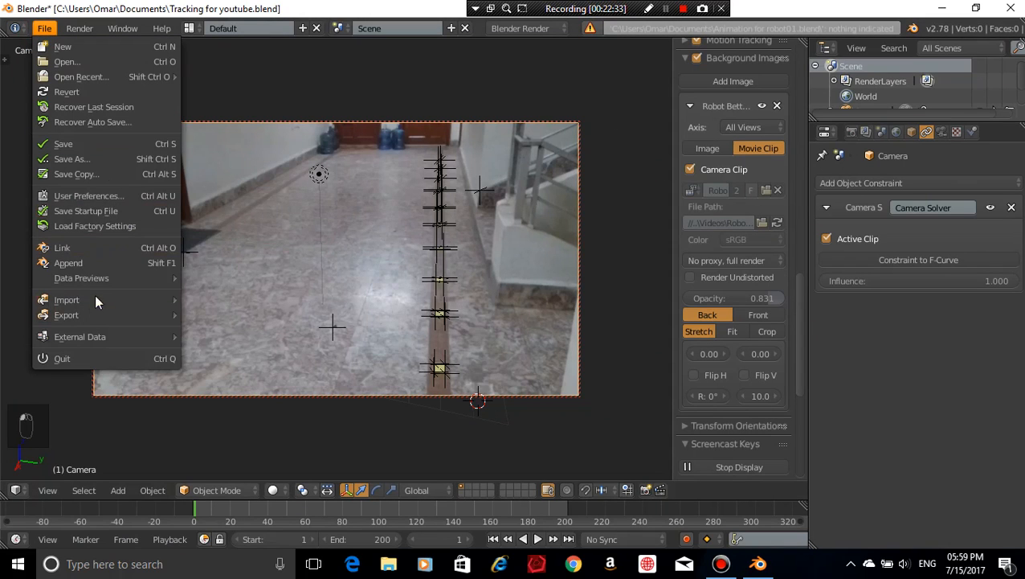
left_click(95, 263)
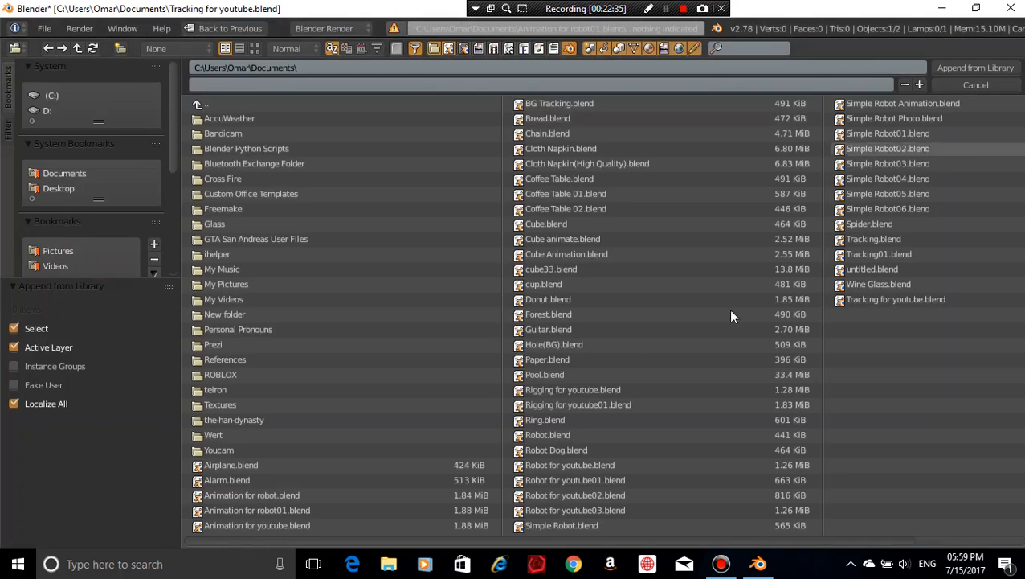
left_click(257, 509)
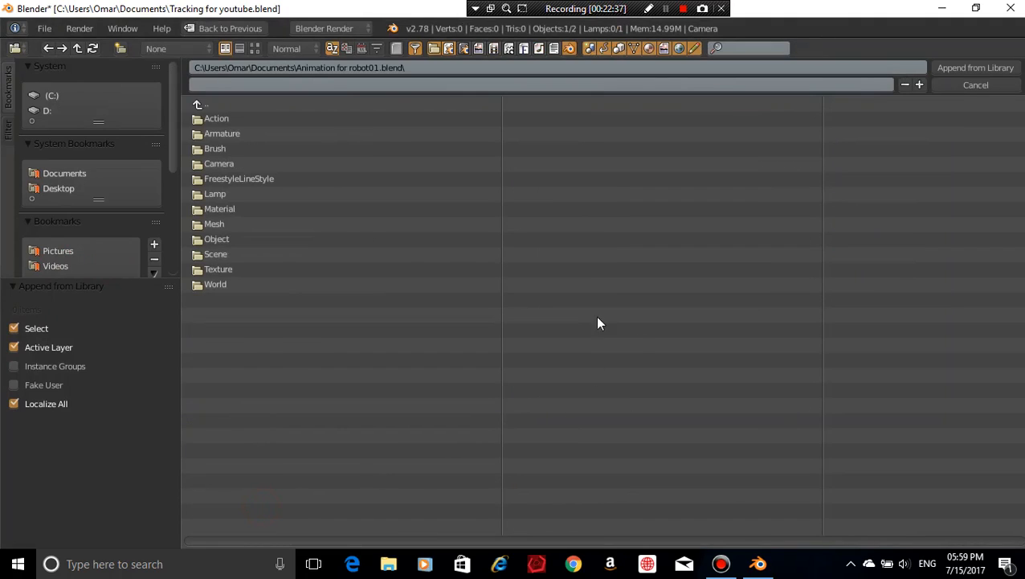
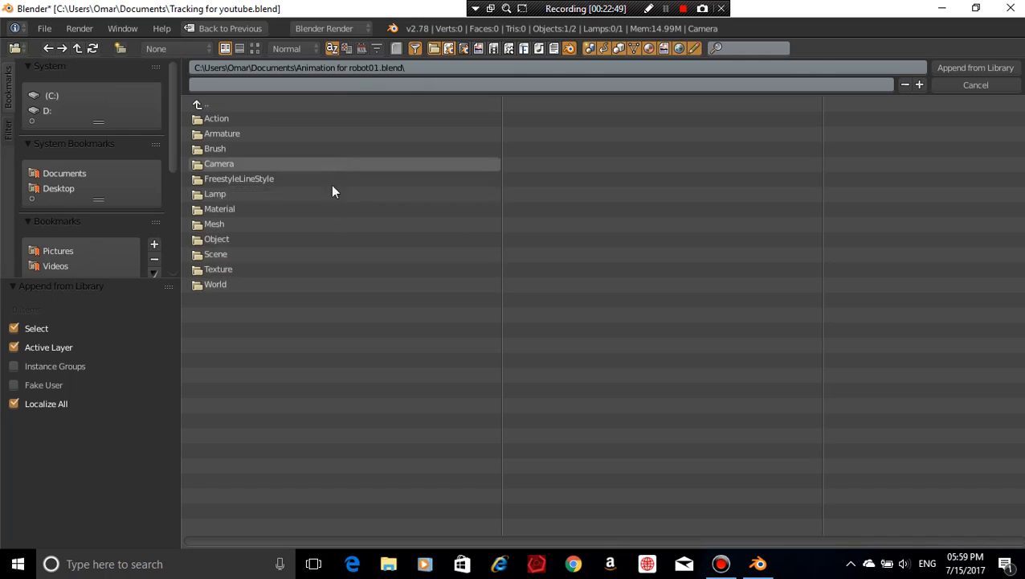
Examine the Lamp and Action categories inside Animation for robot01.blend and return to its category list
left_click(283, 193)
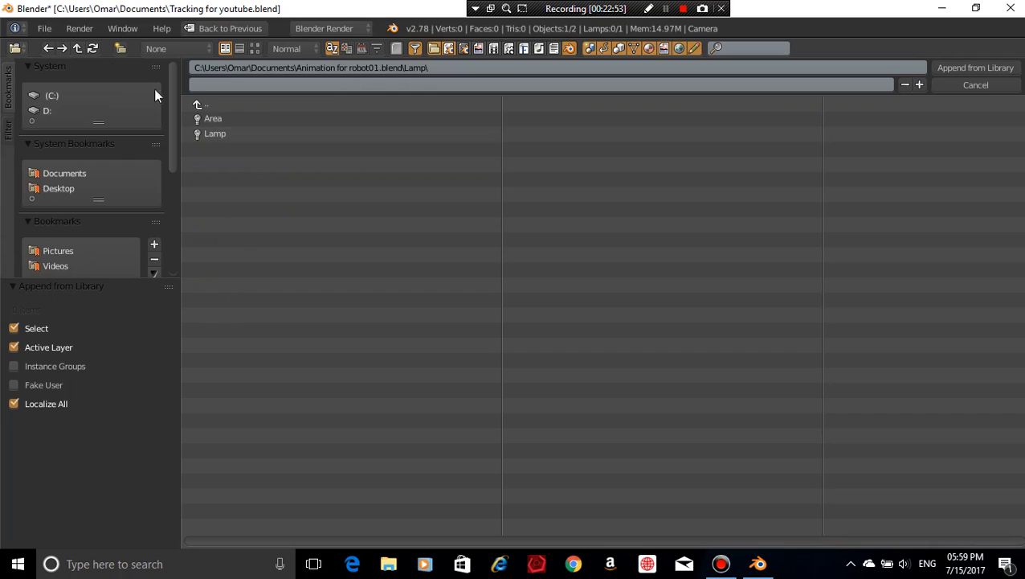
left_click(47, 48)
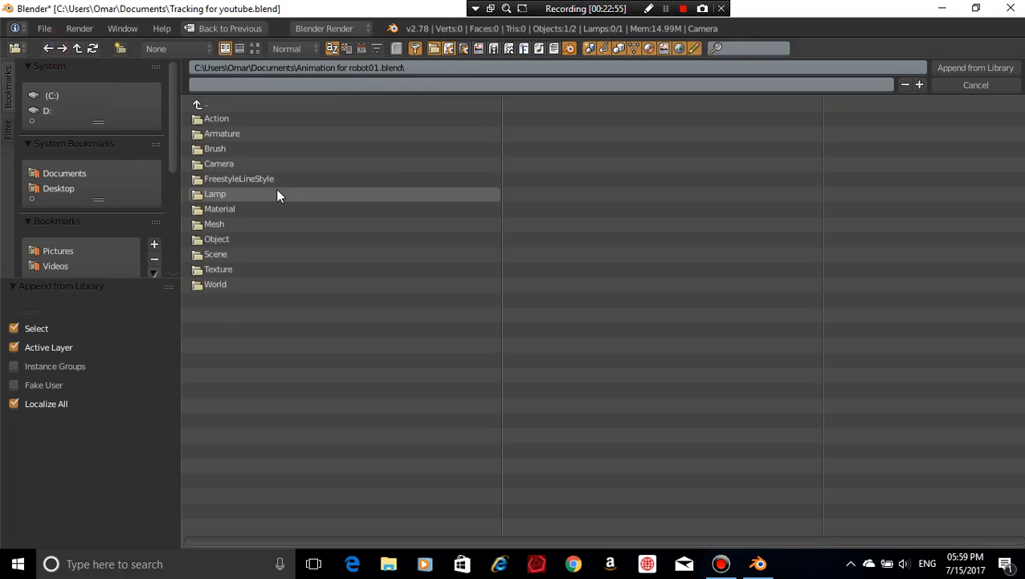
left_click(296, 119)
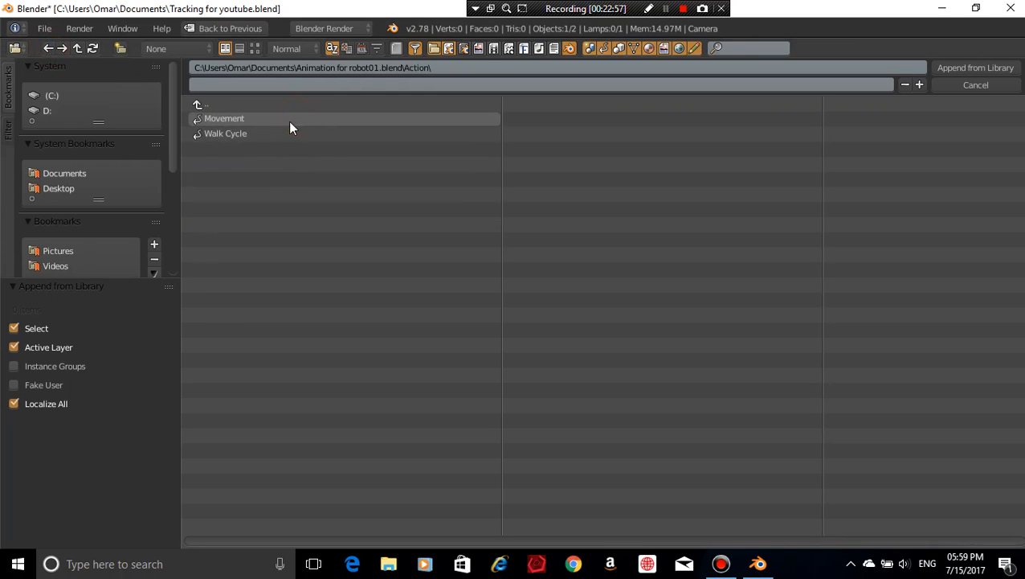
left_click(47, 48)
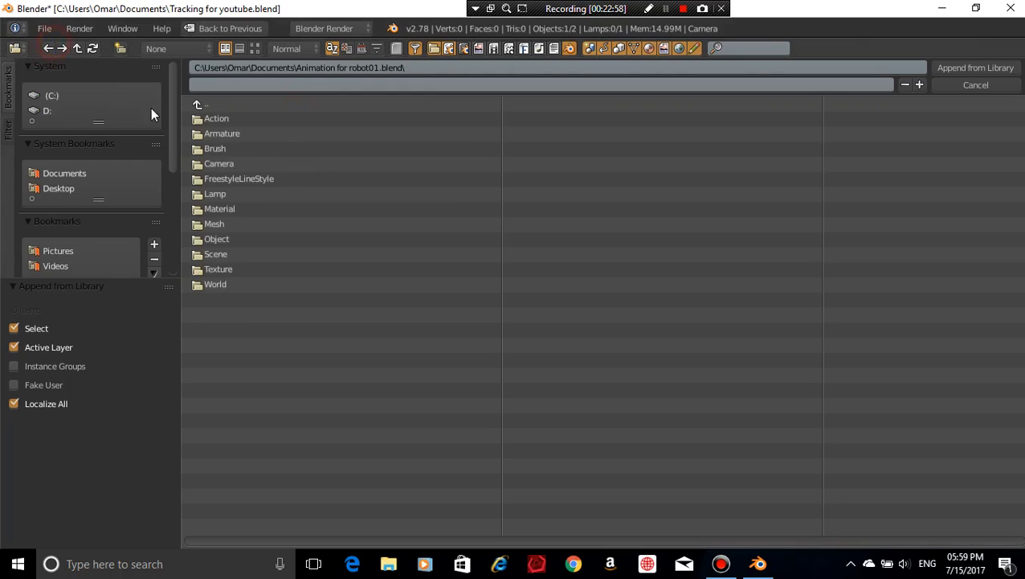
left_click(275, 119)
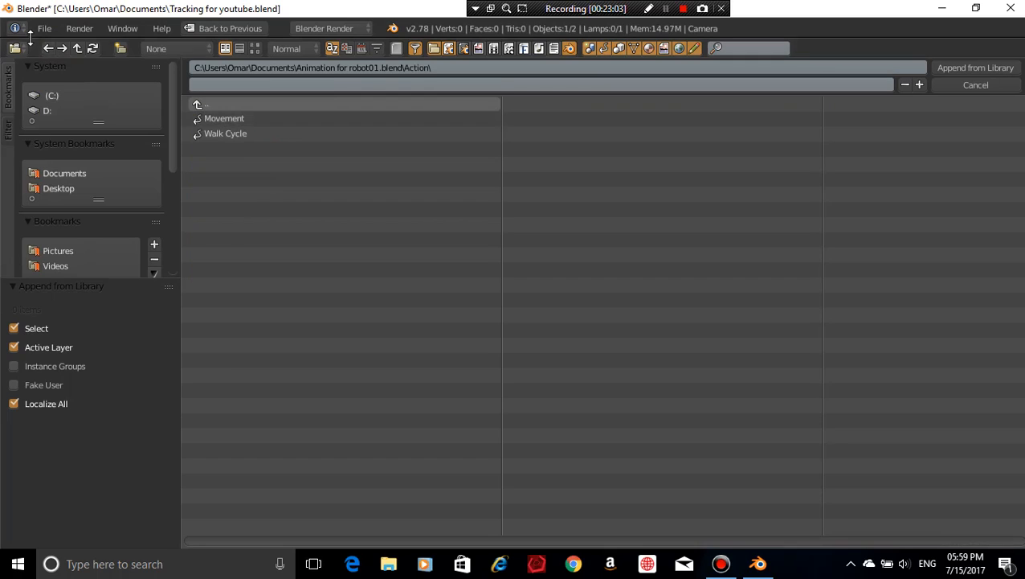
left_click(50, 49)
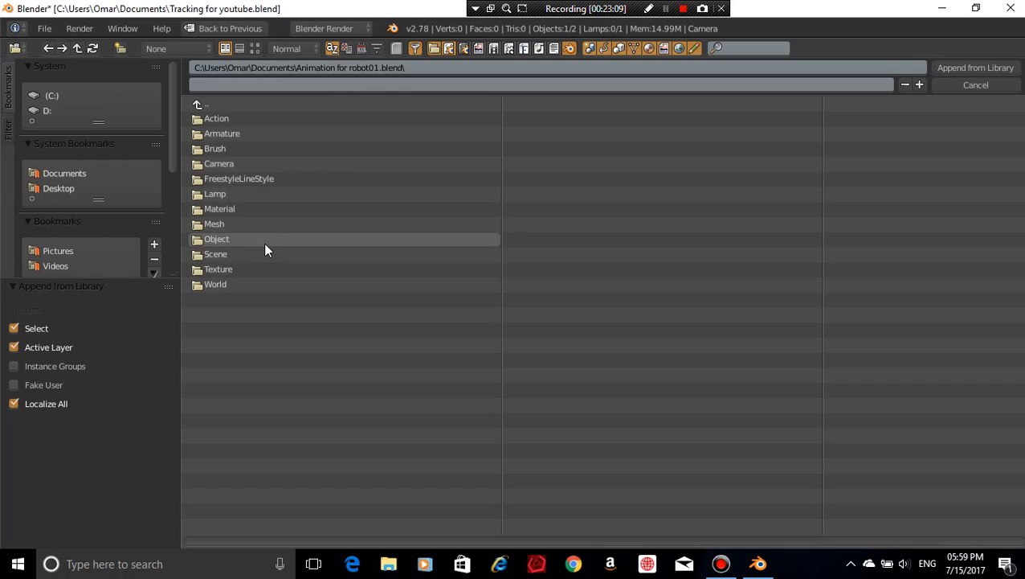
Try the file browser's long list and thumbnail displays and return to the short list
left_click(240, 48)
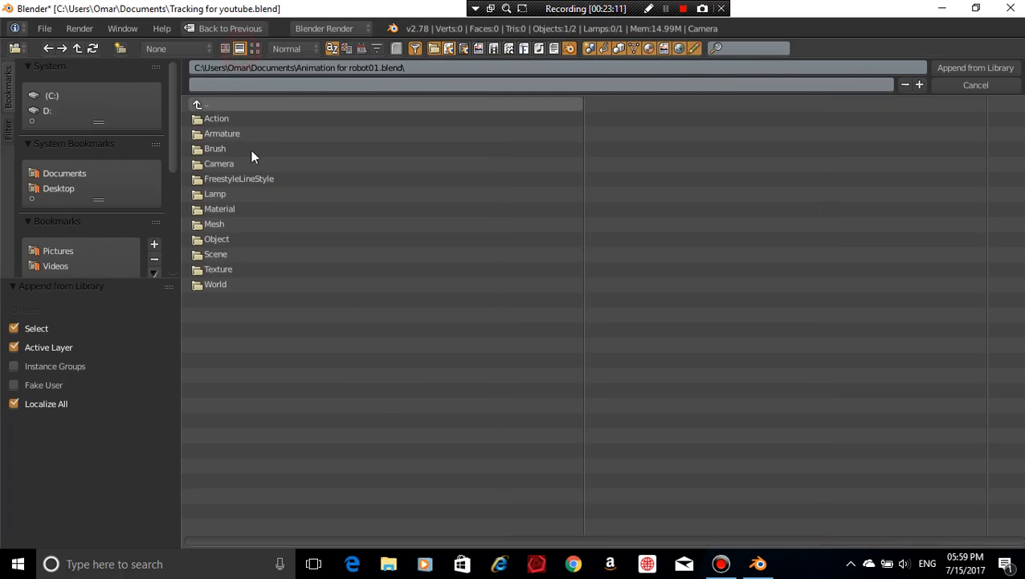
left_click(251, 179)
left_click(58, 52)
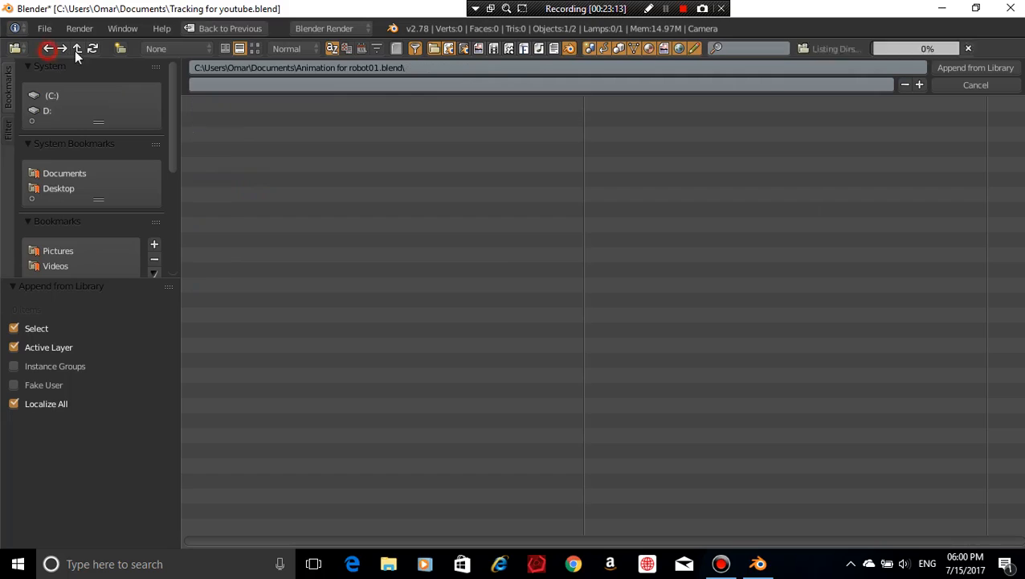
left_click(254, 47)
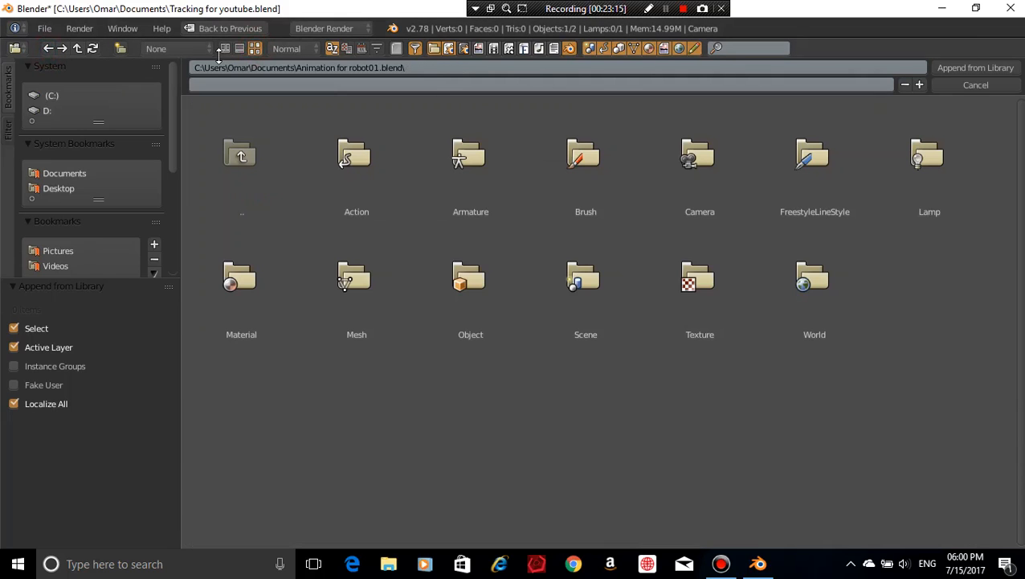
left_click(226, 48)
left_click(273, 49)
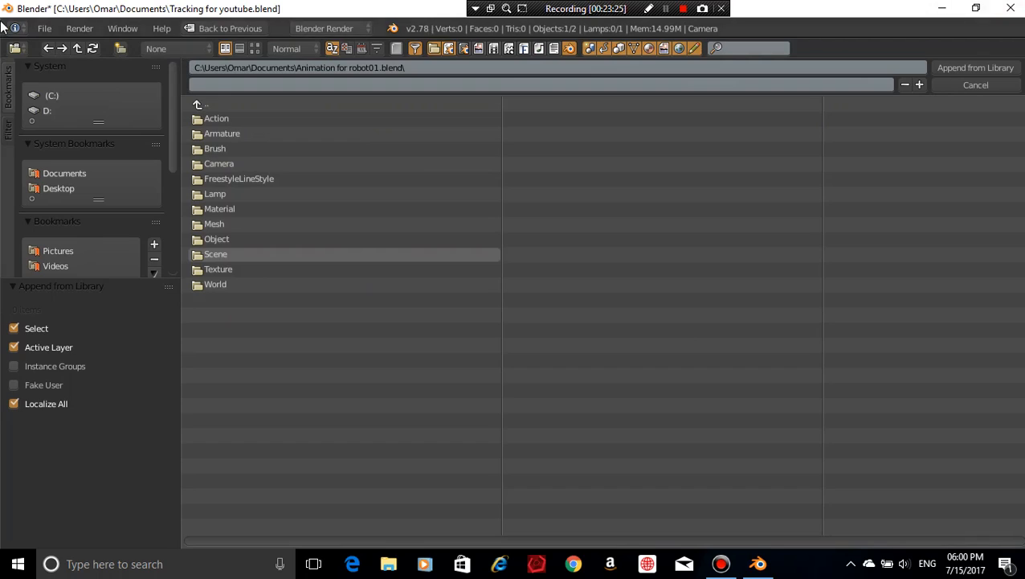
Leave the Append browser to snap the 3D cursor to the scene's center, and reopen the browser
left_click(49, 49)
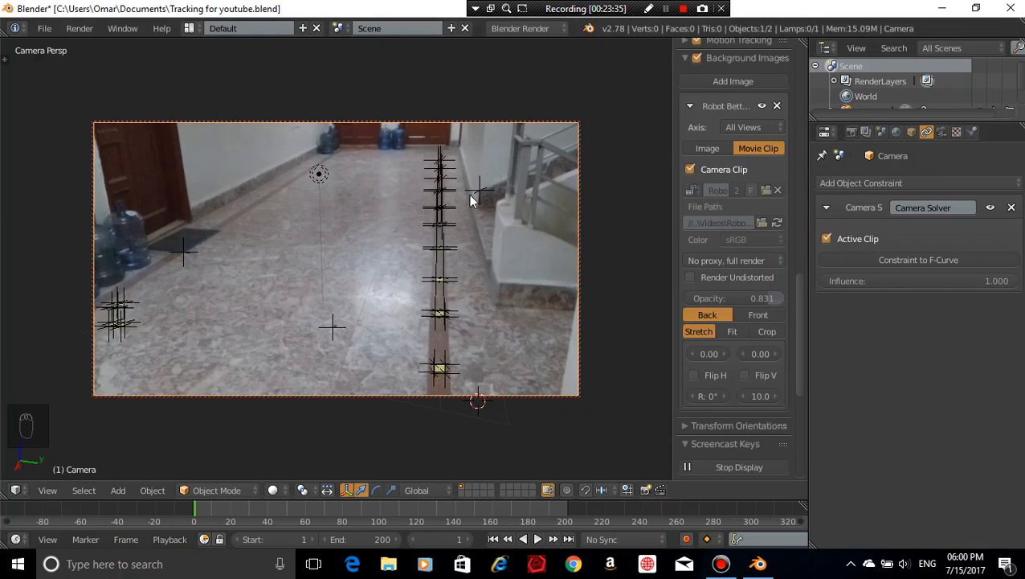
left_click(44, 29)
key("shift+s")
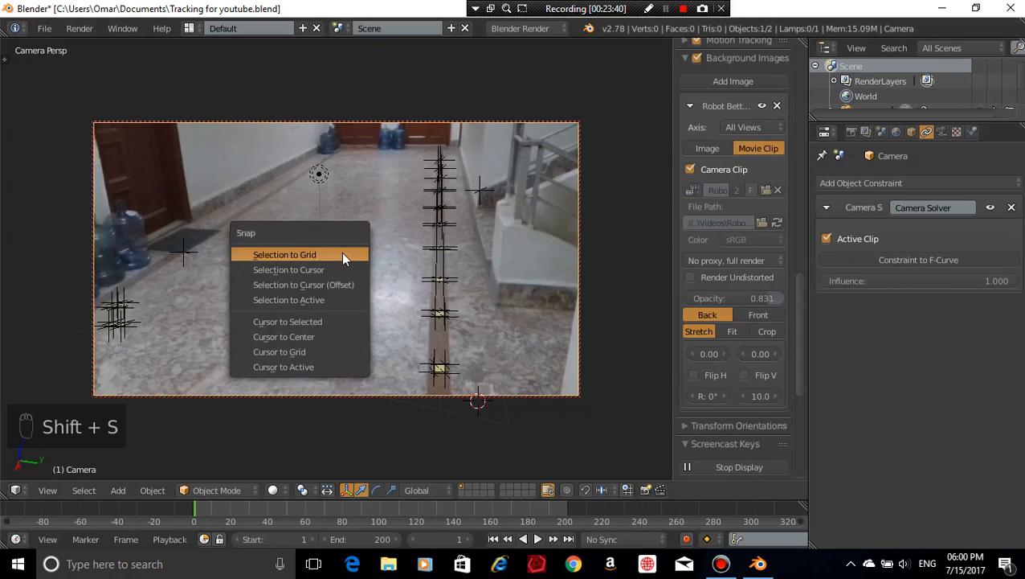
left_click(324, 337)
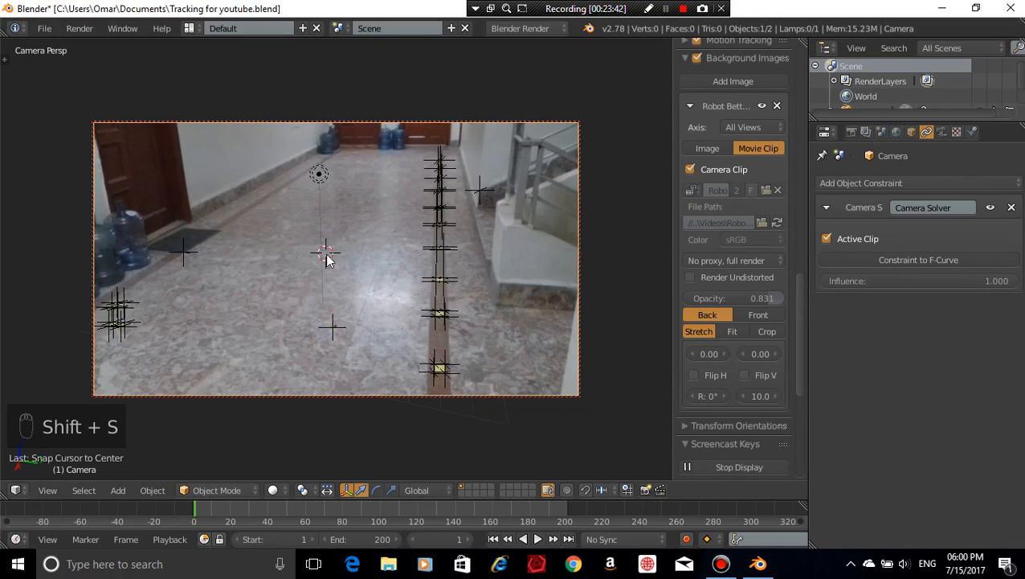
left_click(44, 28)
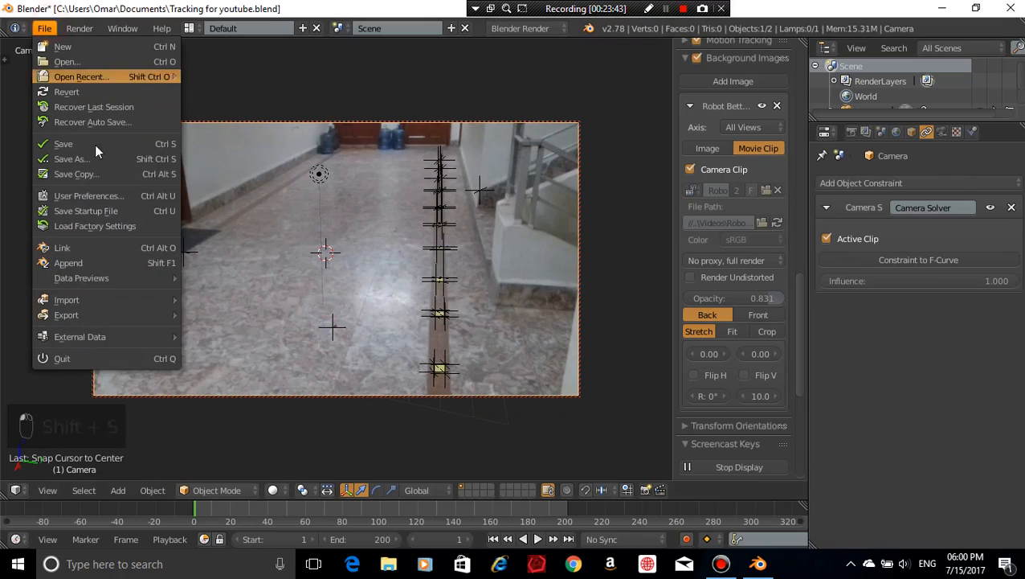
left_click(117, 265)
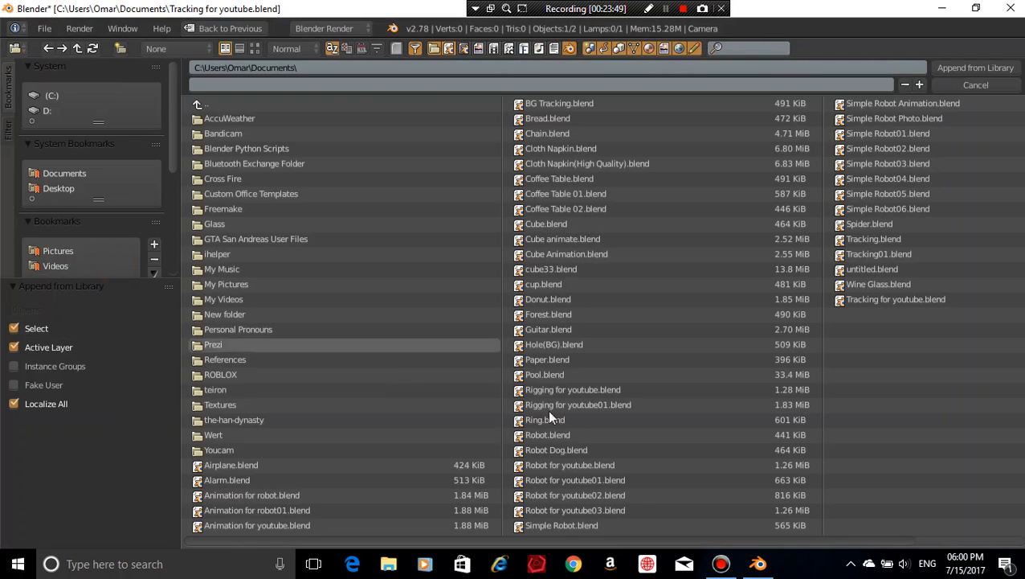
Examine the Texture and Object categories inside Animation for robot.blend and return to the Documents folder
left_click(255, 496)
left_click(256, 496)
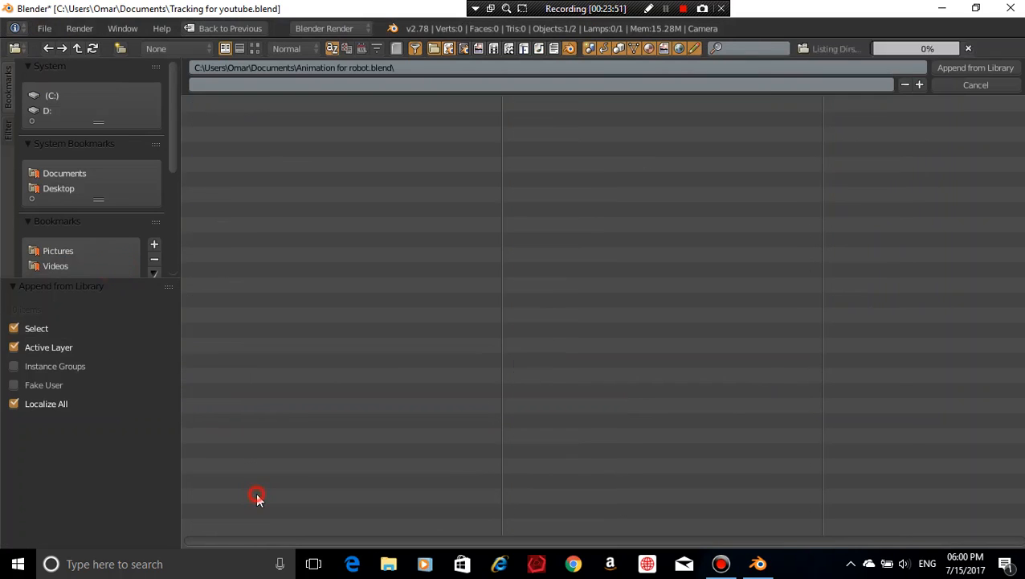
double_click(269, 254)
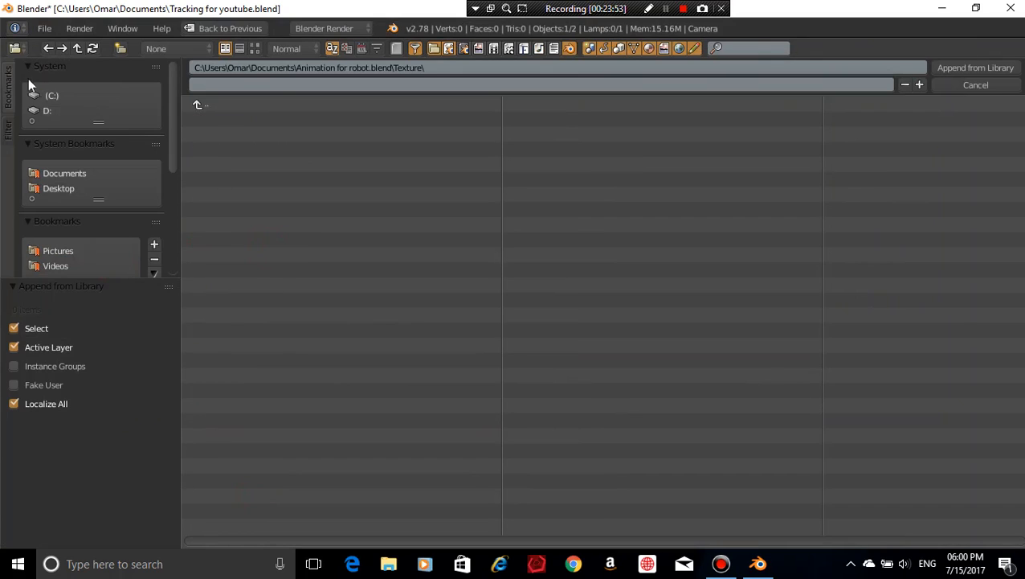
left_click(47, 48)
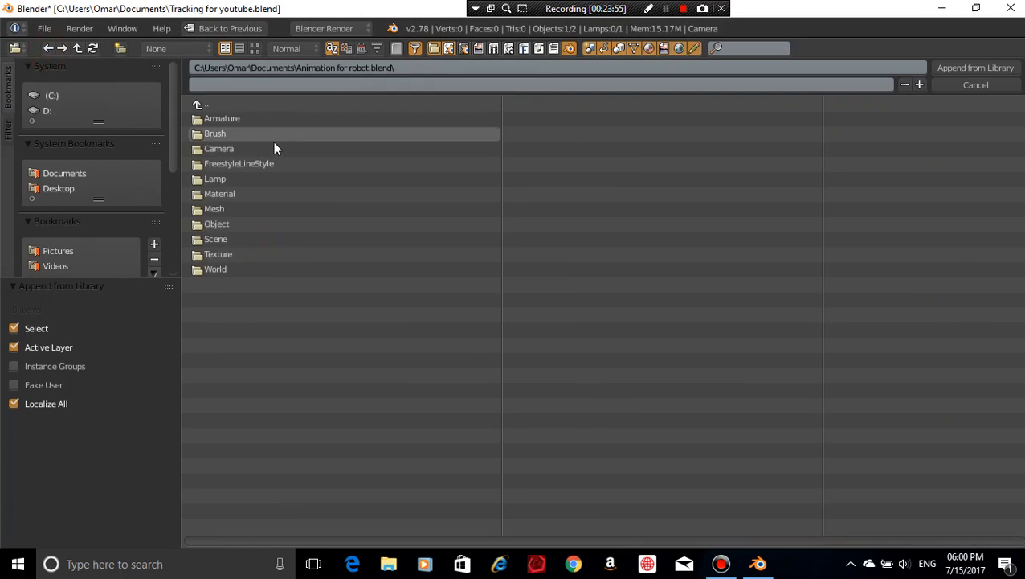
double_click(249, 224)
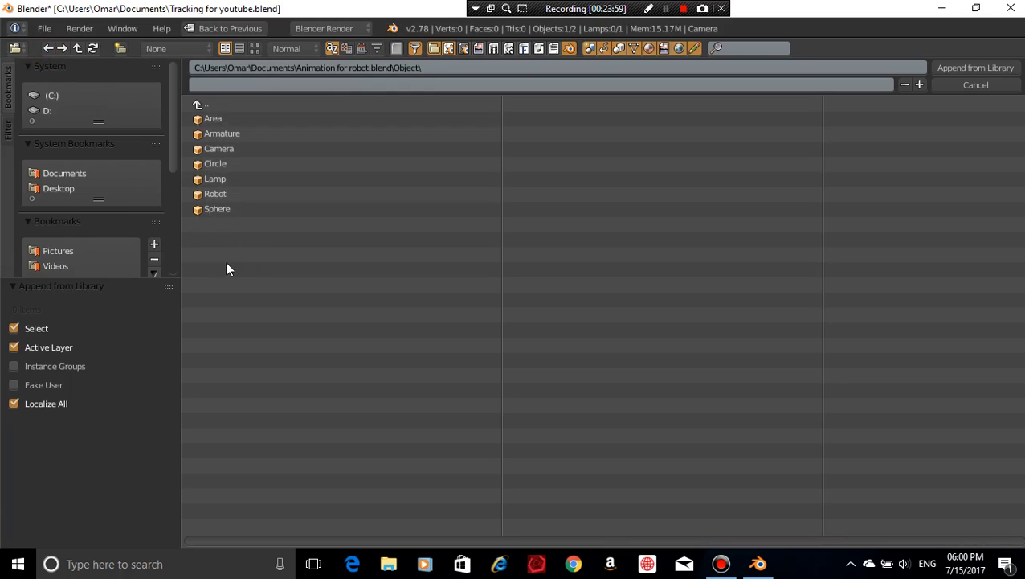
left_click(221, 208)
left_click(50, 48)
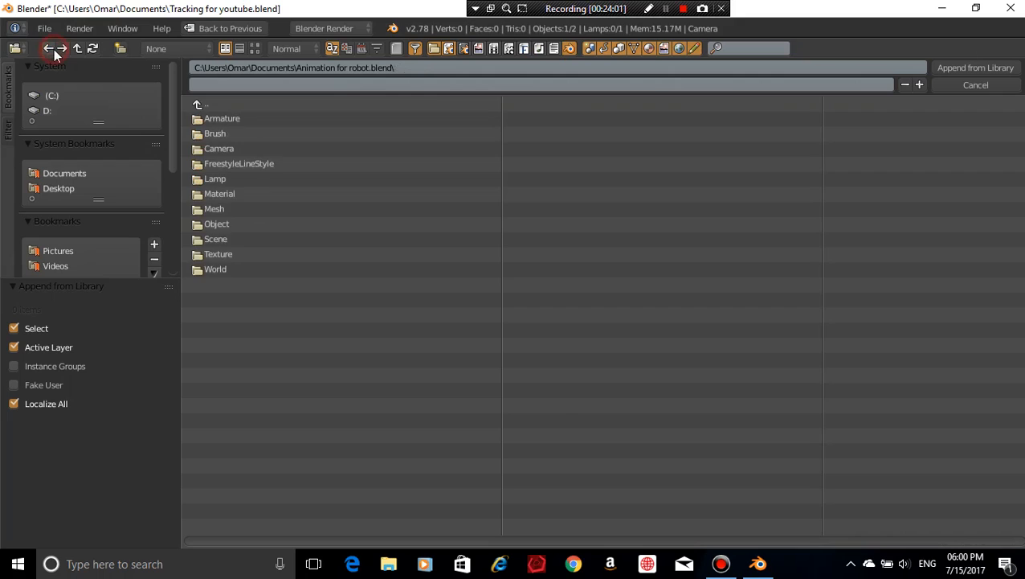
left_click(50, 48)
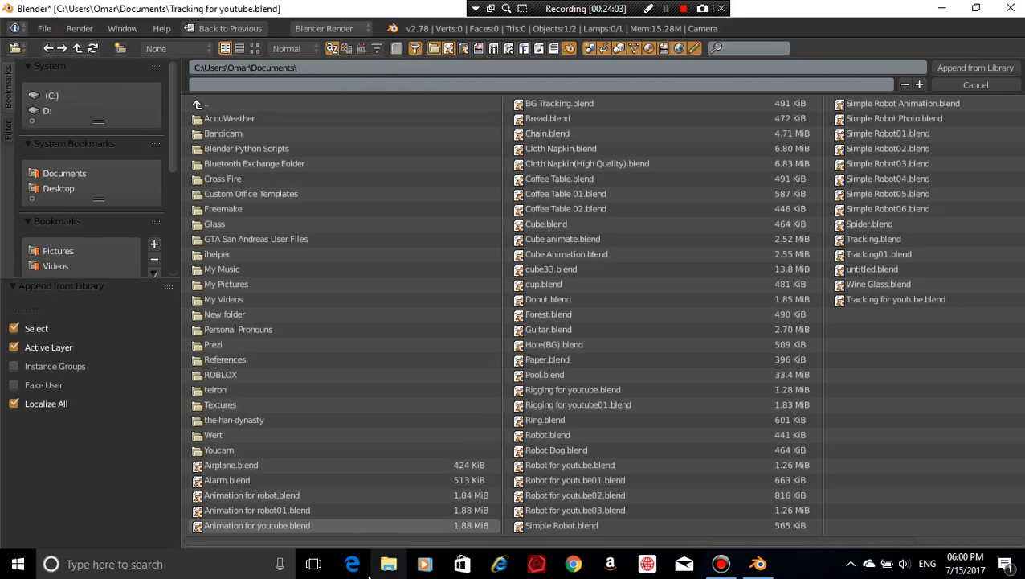
Go into Animation for robot01.blend and examine its Object and Armature categories, returning to the category list
left_click(268, 512)
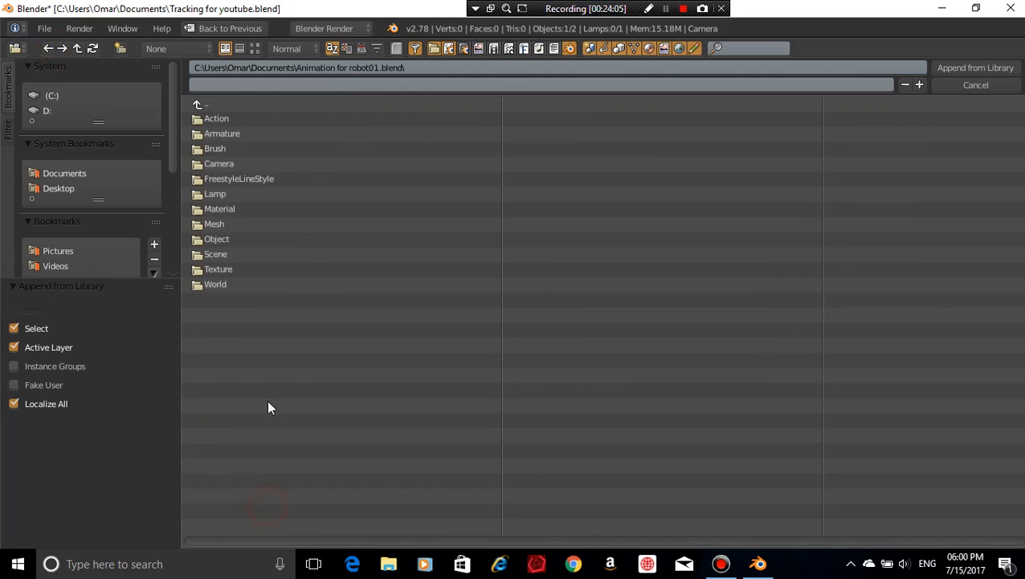
left_click(234, 239)
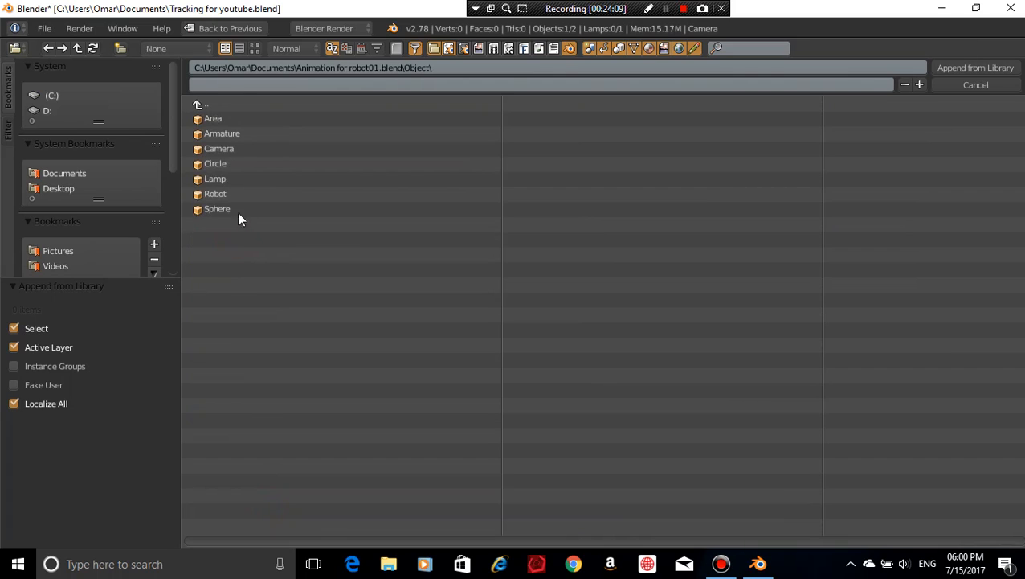
key("a")
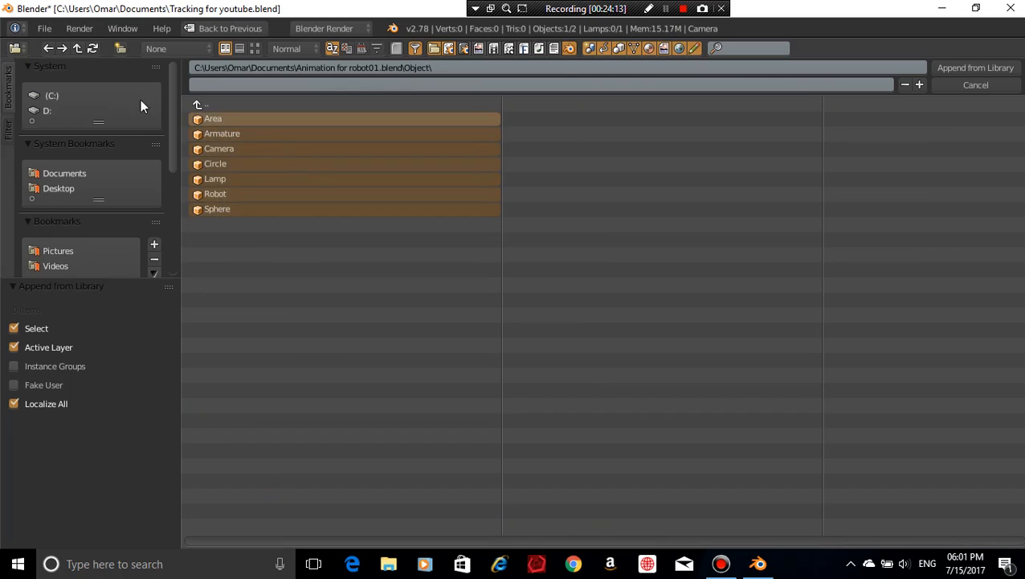
left_click(49, 49)
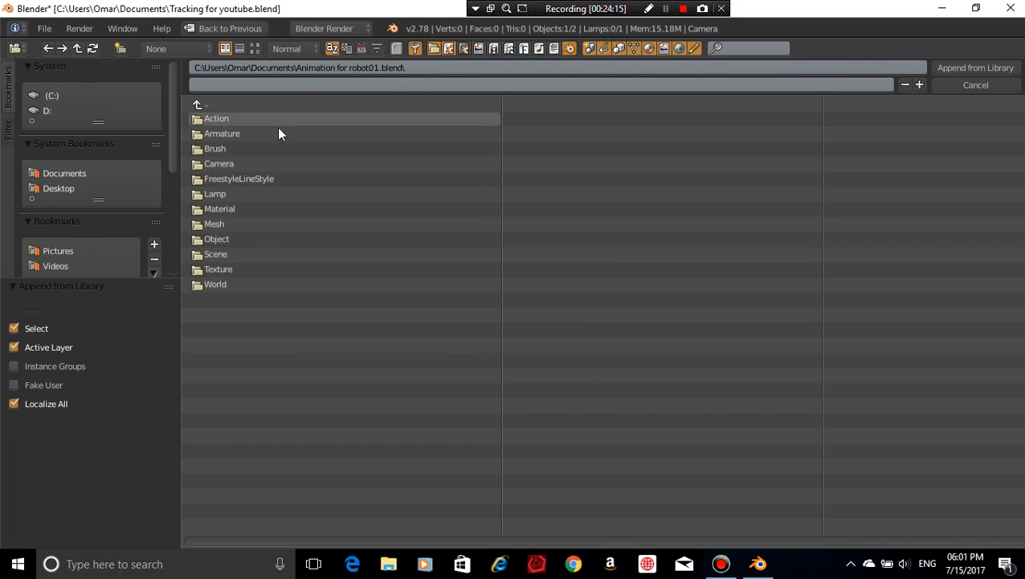
left_click(271, 137)
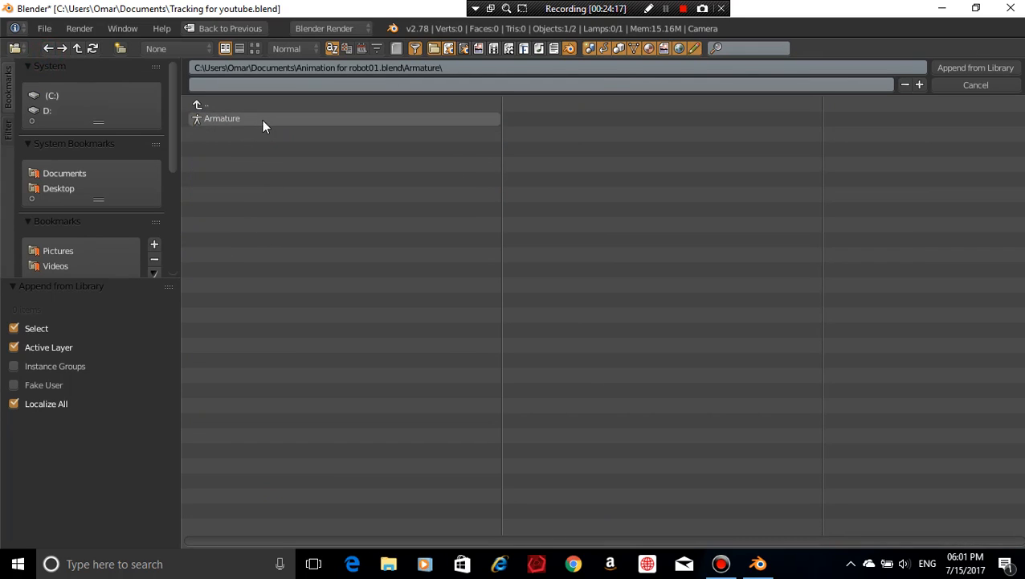
left_click(48, 49)
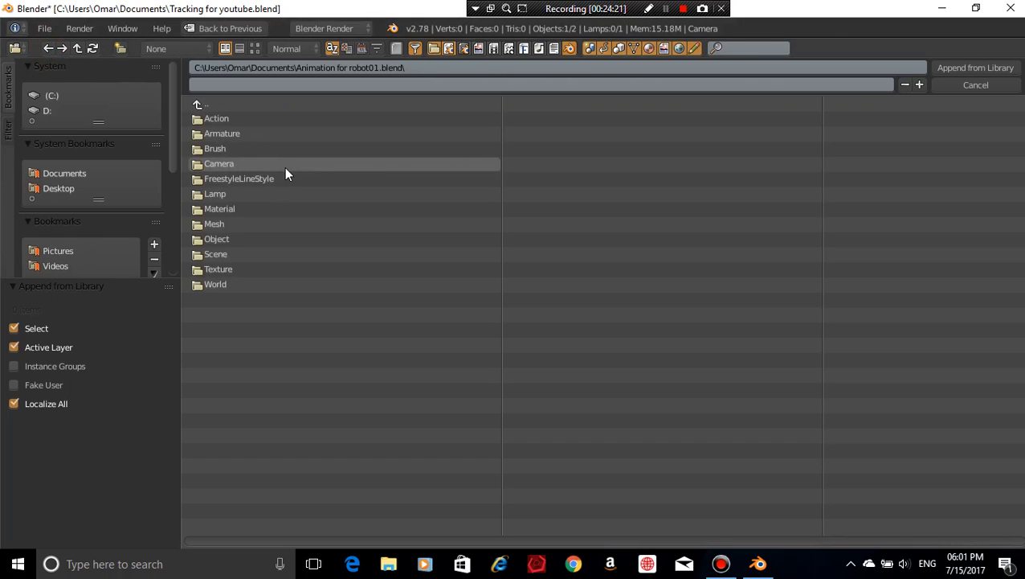
Append every object except Camera and Lamp from the Object category of Animation for robot01.blend
left_click(249, 239)
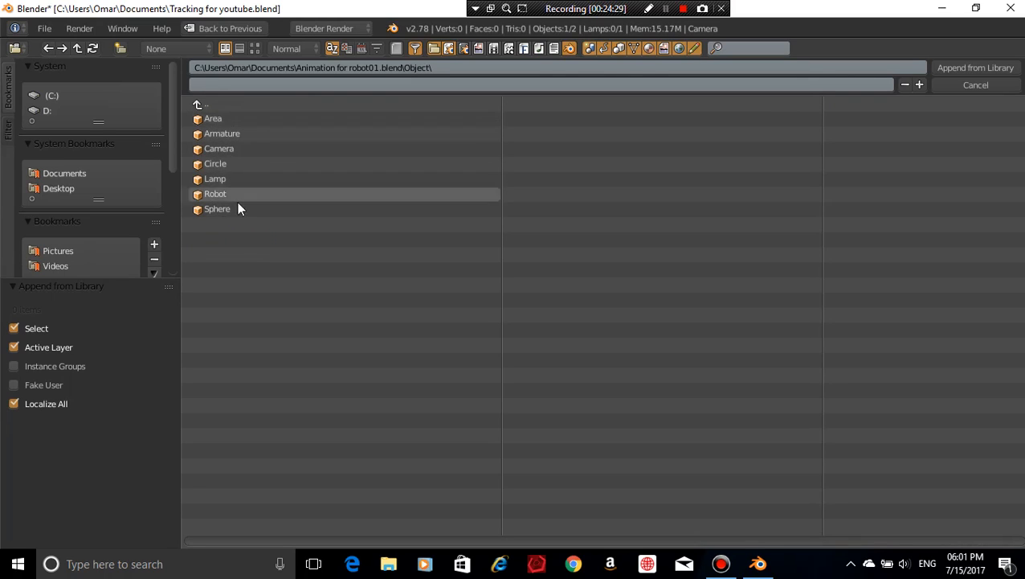
key("a")
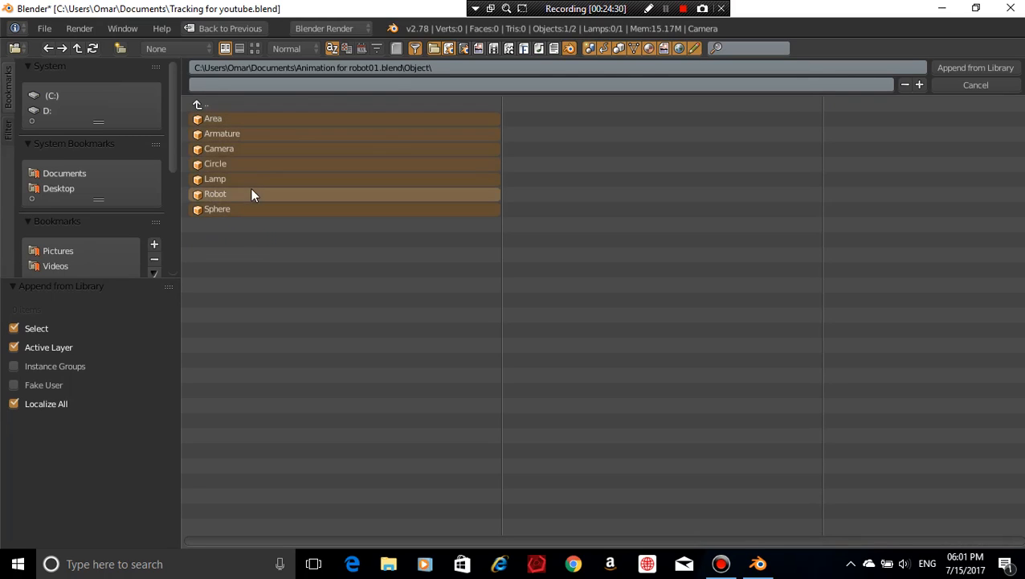
left_click(265, 149, "shift")
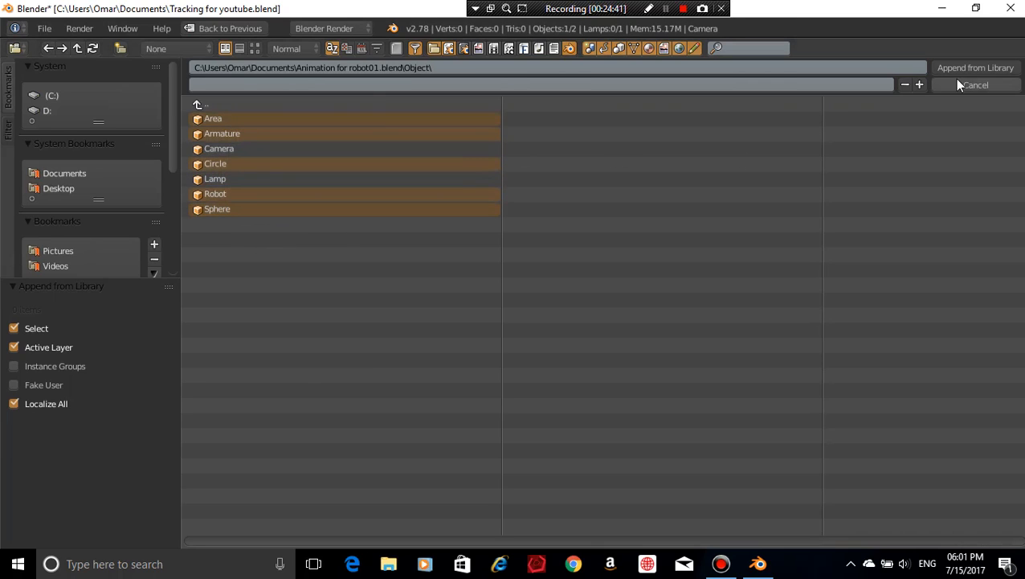
left_click(993, 70)
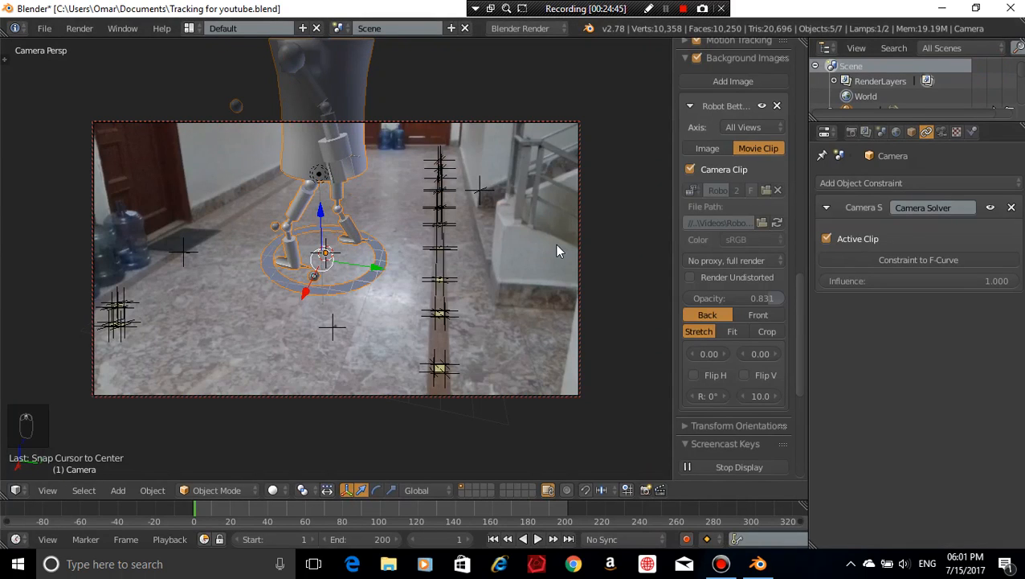
Rotate the appended robot around the global Z axis until it faces the camera
key("r")
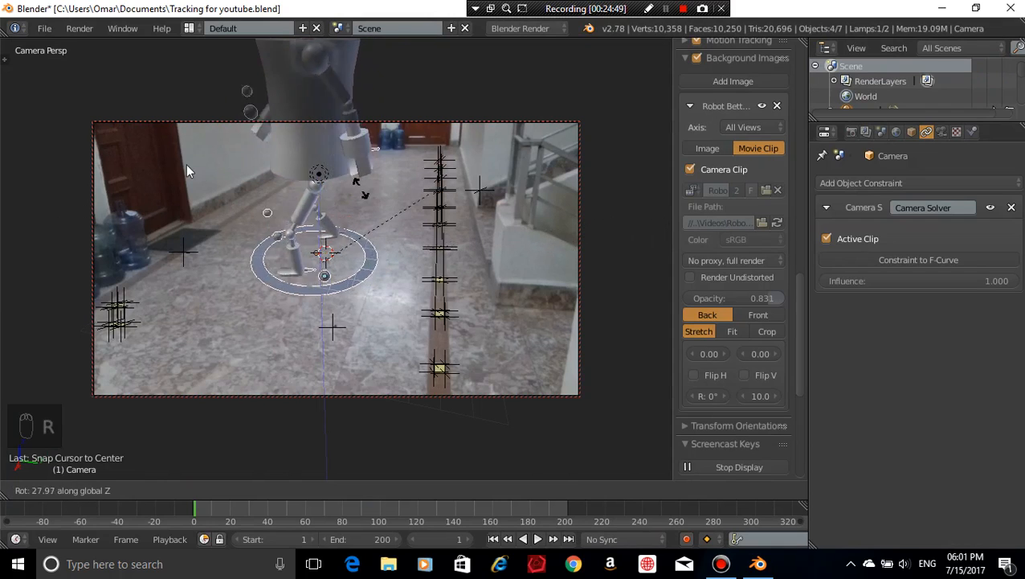
left_click(299, 169)
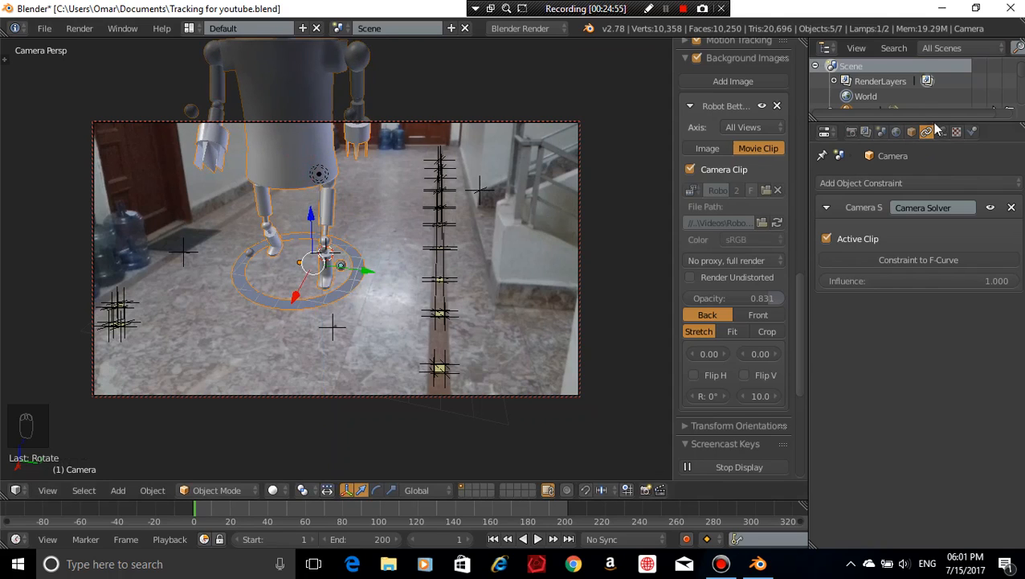
Hide the Sphere in both the viewport and renders, and exclude the Circle from renders
scroll(891, 88, "down", 3)
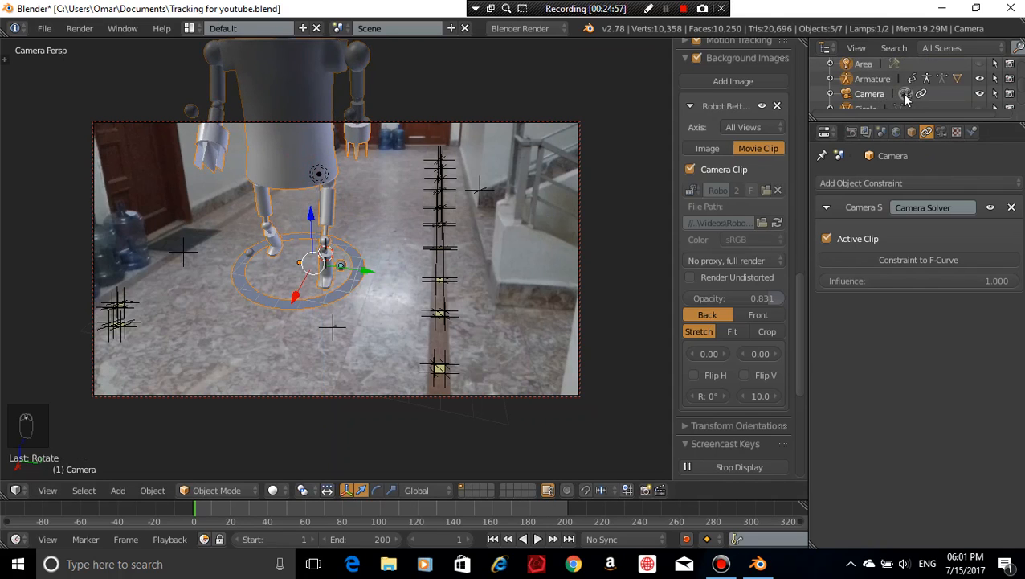
scroll(906, 98, "down", 2)
scroll(906, 98, "down", 1)
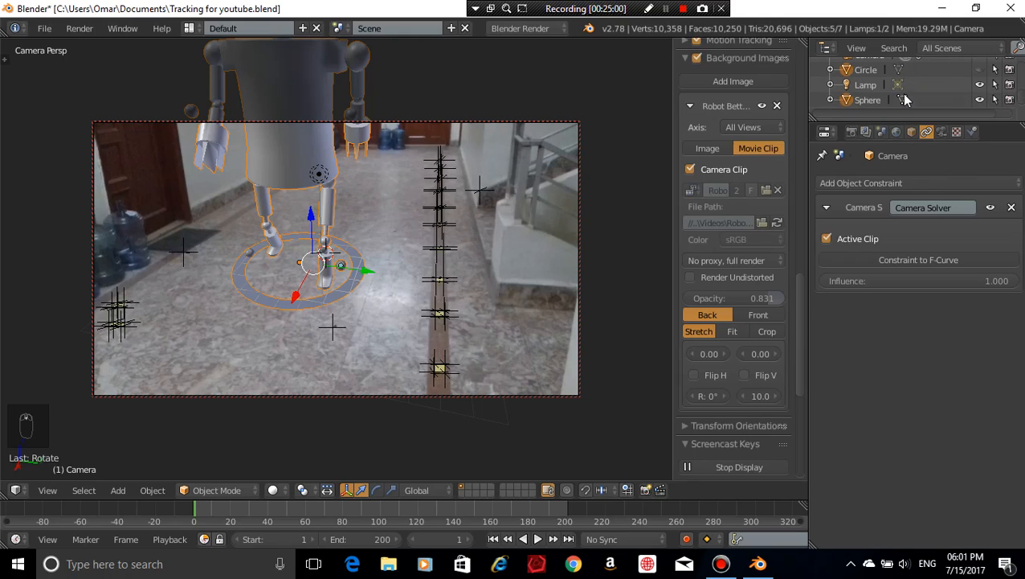
left_click(1010, 99)
left_click(981, 101)
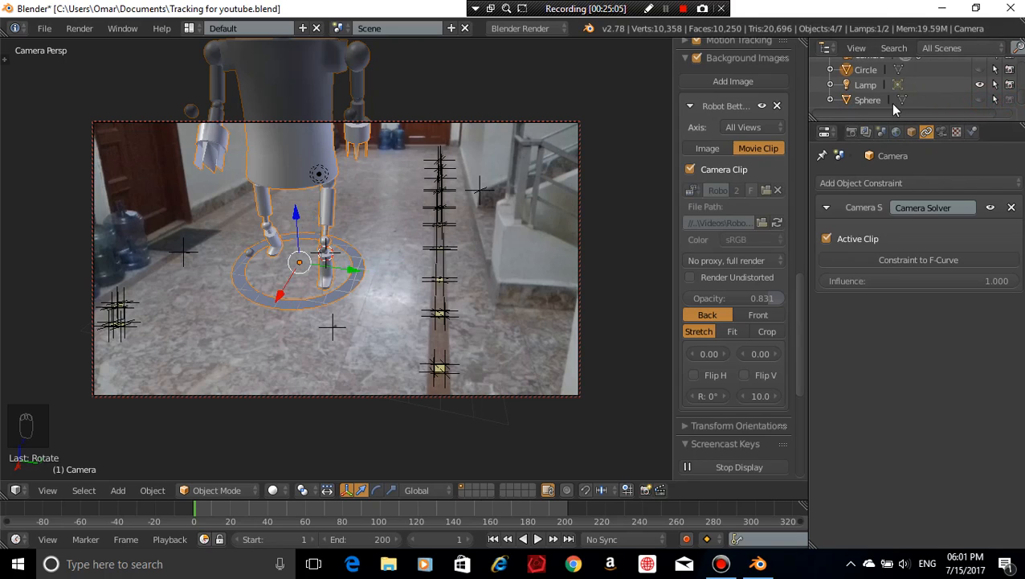
left_click(1010, 70)
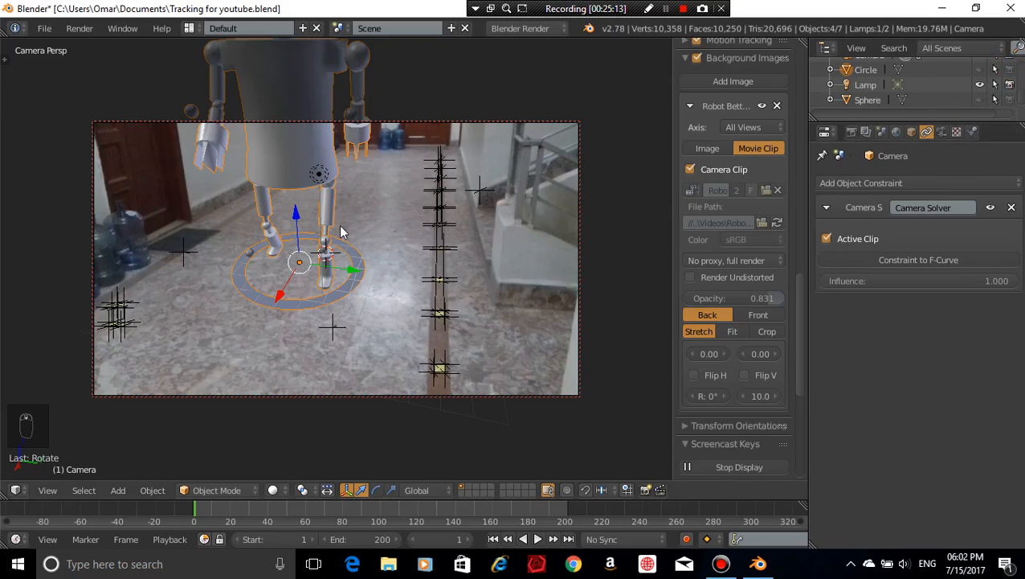
Scale the robot to about 0.5 and move it about -15 units along global X toward the hallway's far end
key("s")
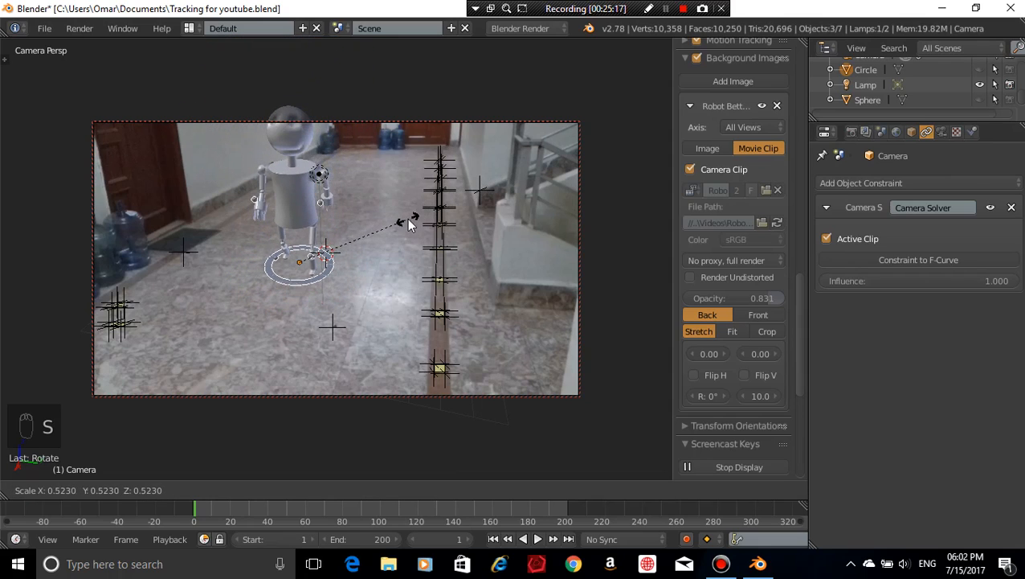
left_click(403, 225)
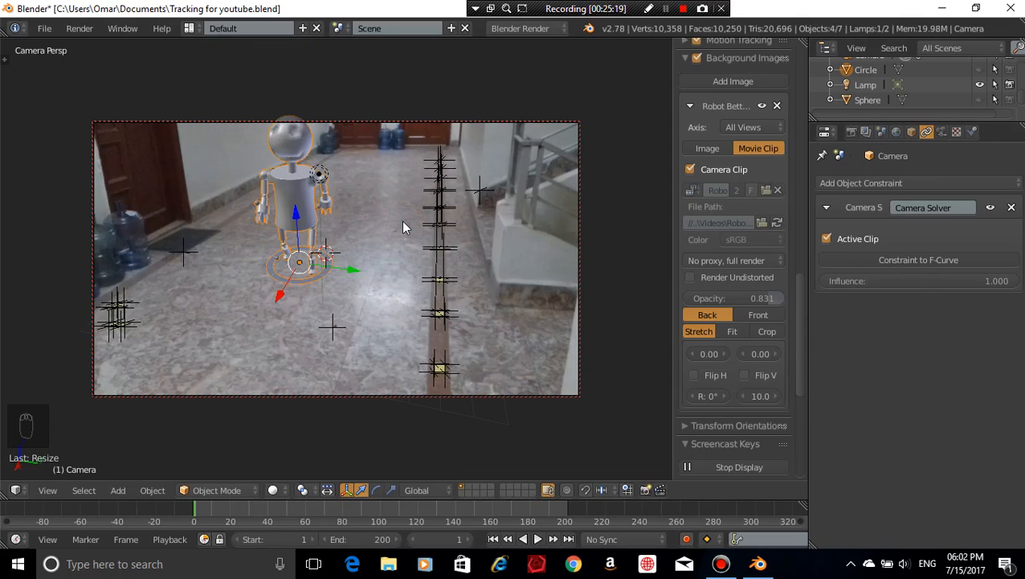
key("g")
key("x")
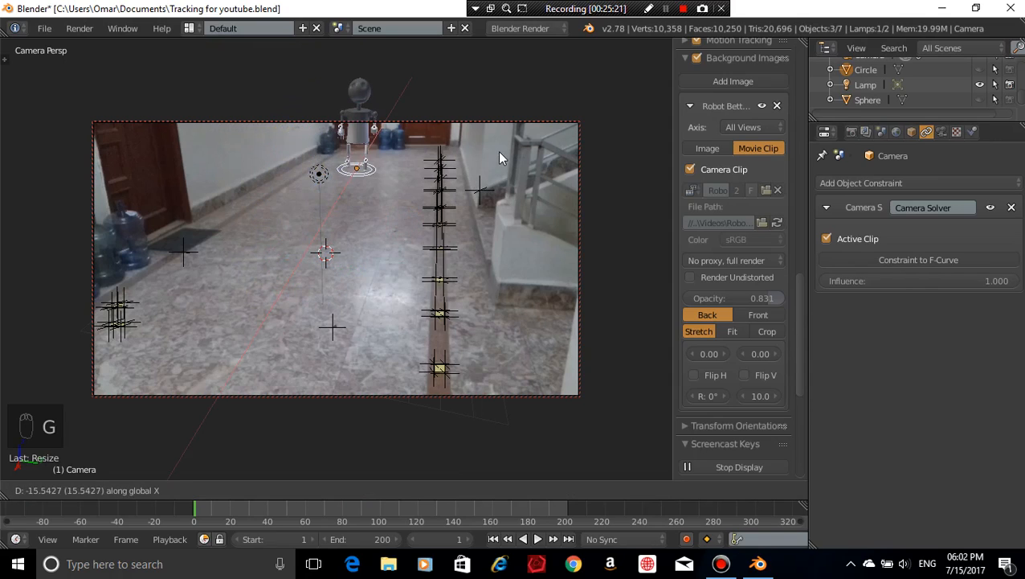
left_click(499, 163)
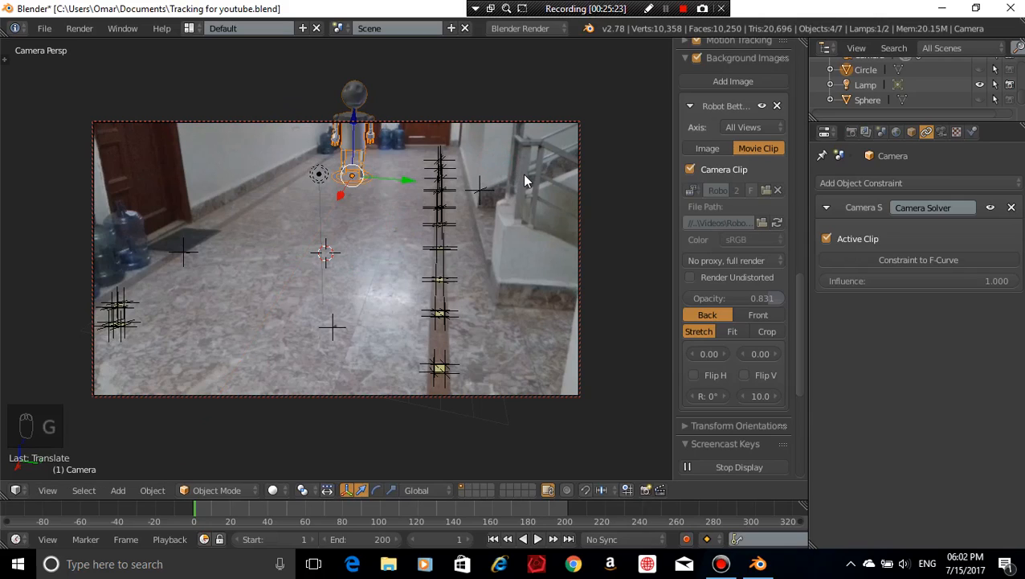
Tilt the robot slightly around the global X axis and lower it about 1 unit along global Z onto the floor
key("r")
key("x")
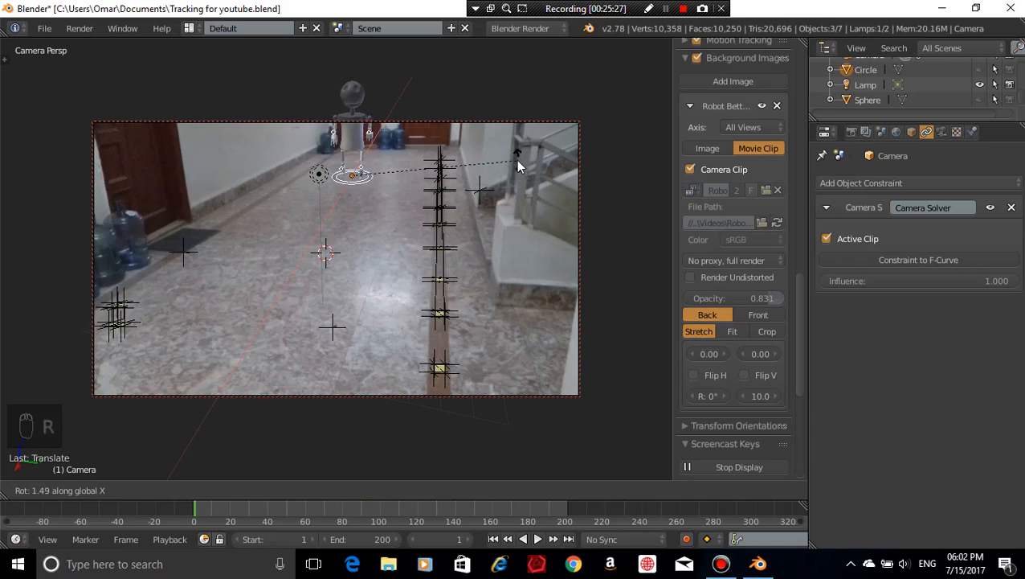
left_click(505, 161)
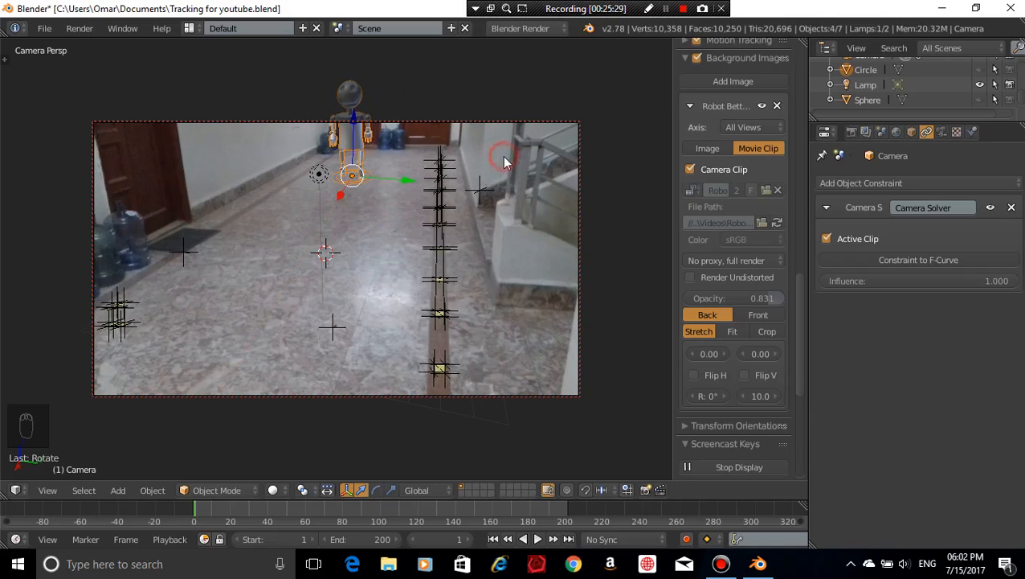
key("g")
key("z")
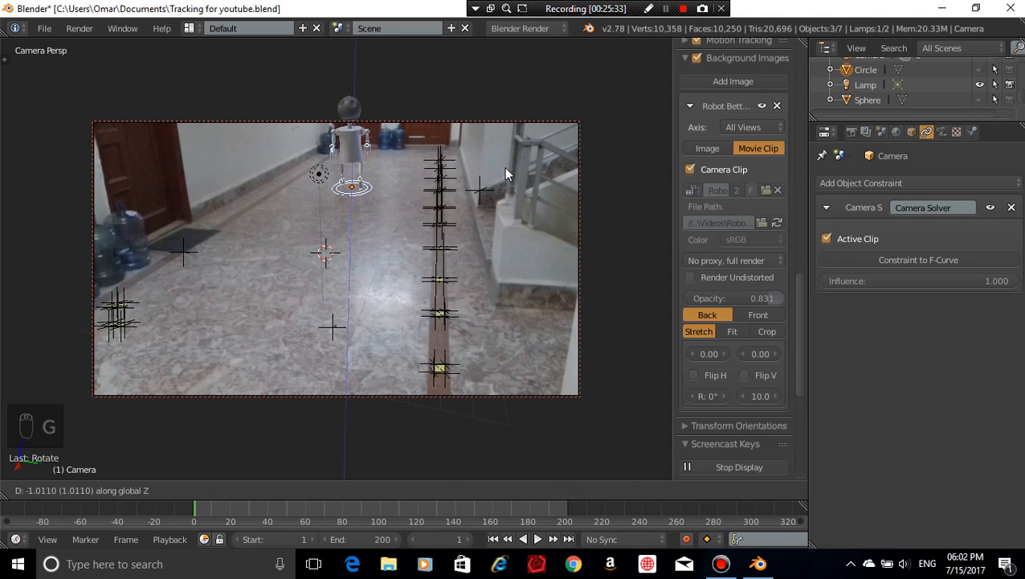
Move the robot about 1.01 units down along global Z and about 0.07 units along global X
left_click(505, 168)
key("g")
key("x")
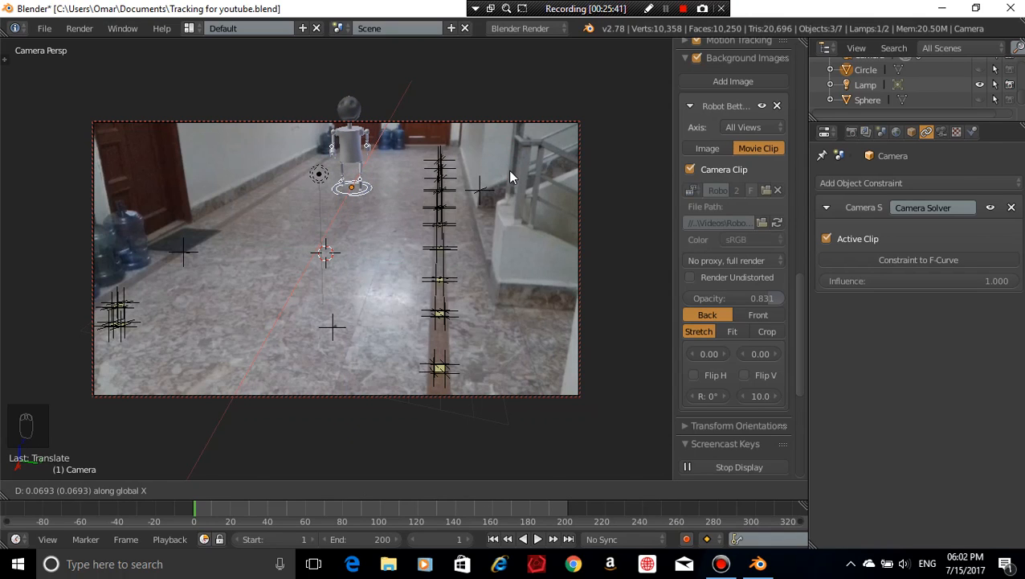
left_click(509, 172)
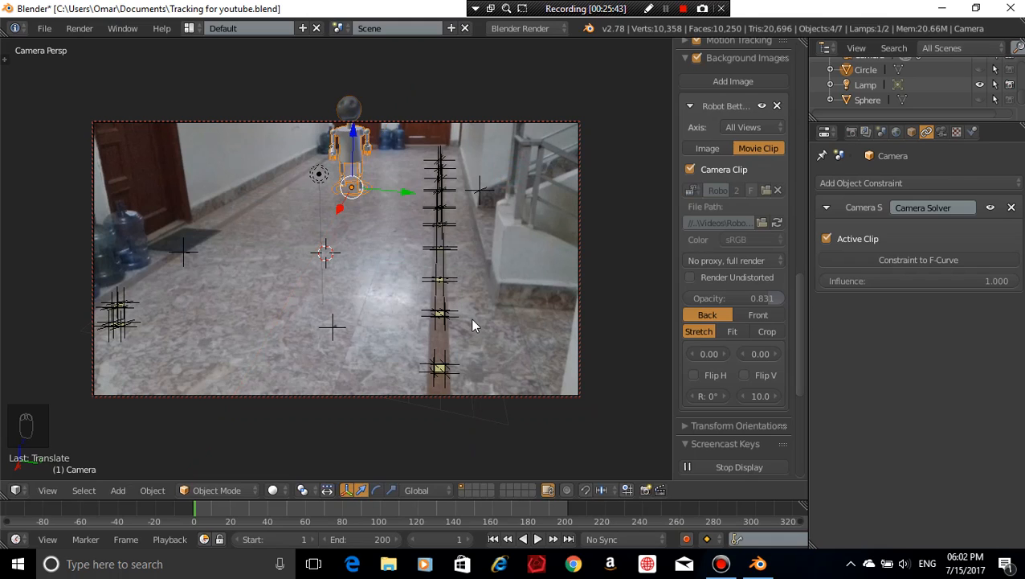
Play the robot's animation through the camera view to check its placement over the footage, and return to frame 1
key("alt+a")
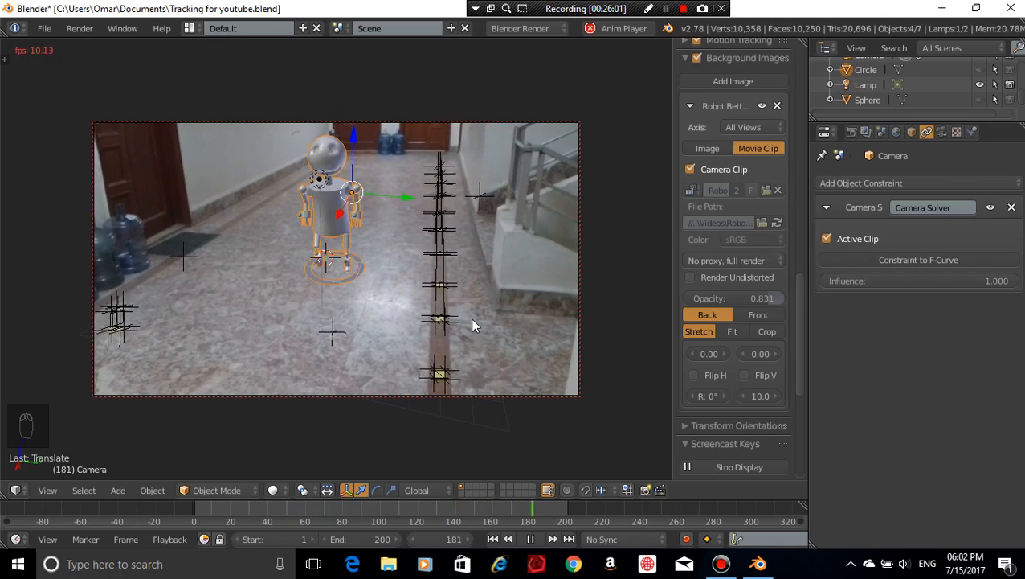
left_click(531, 539)
left_click(493, 539)
key("alt+a")
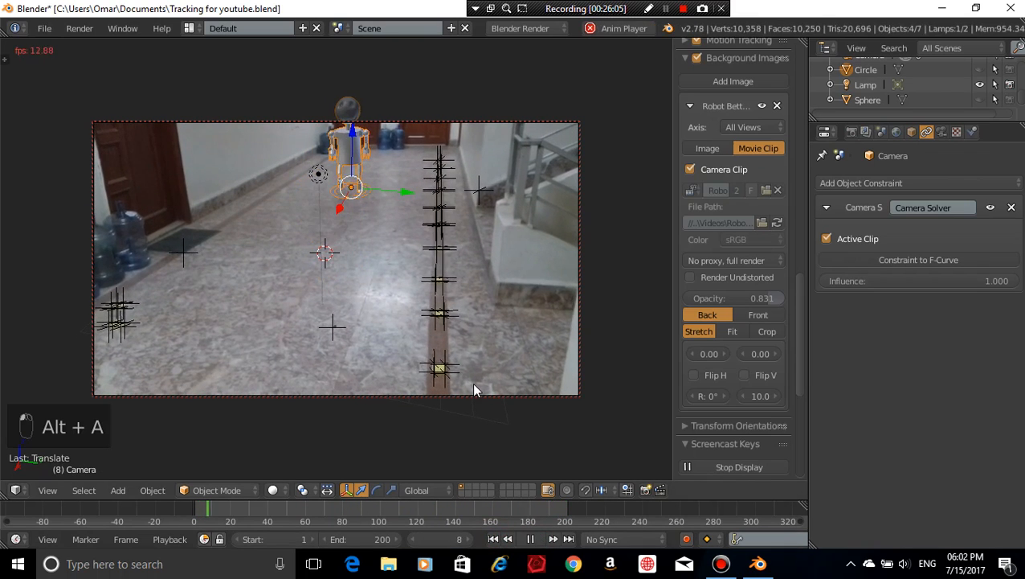
key("alt+a")
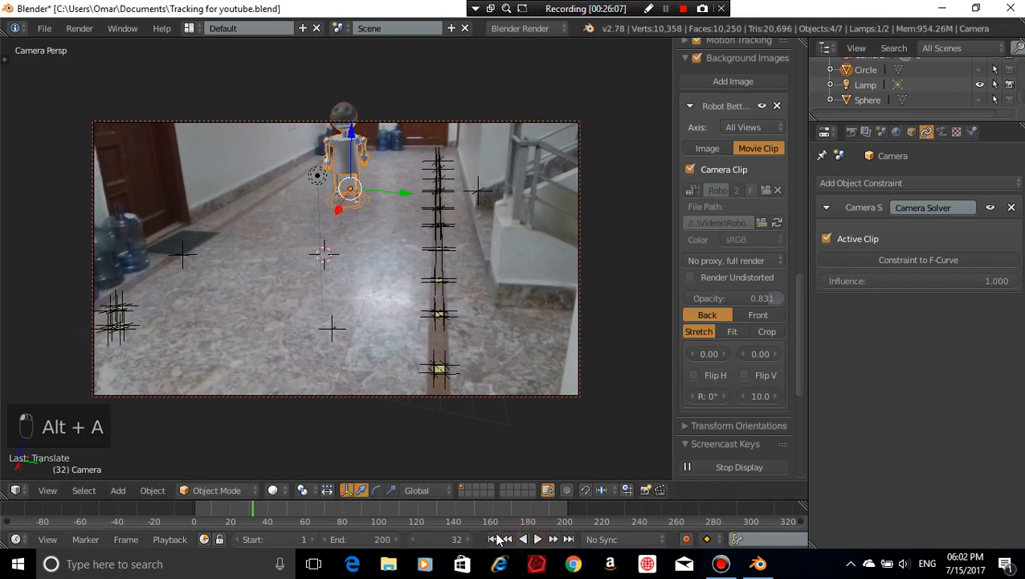
left_click(494, 538)
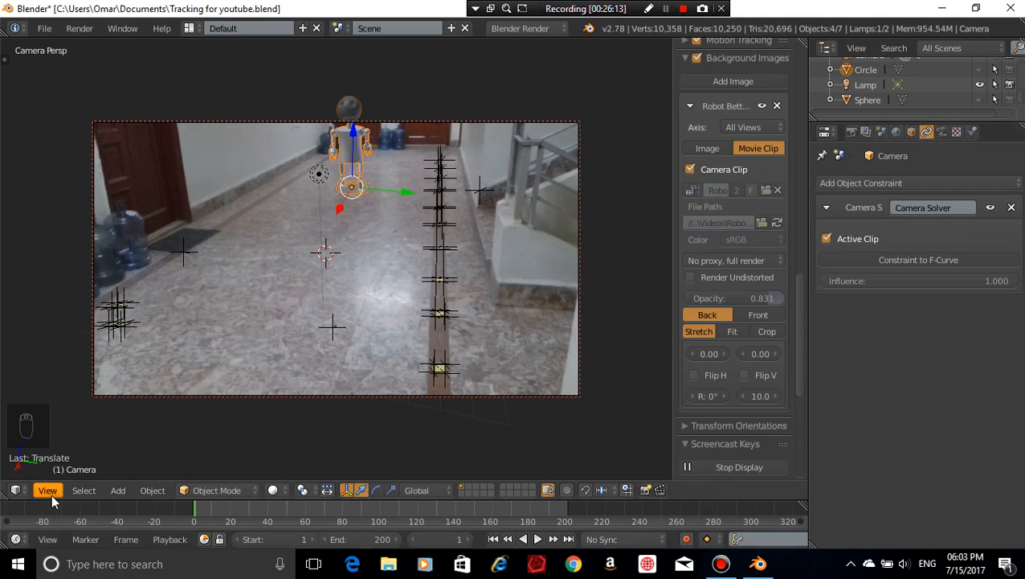
Examine the footage's camera presets, sensor and lens settings in the Movie Clip Editor, and return to the 3D View
left_click(16, 491)
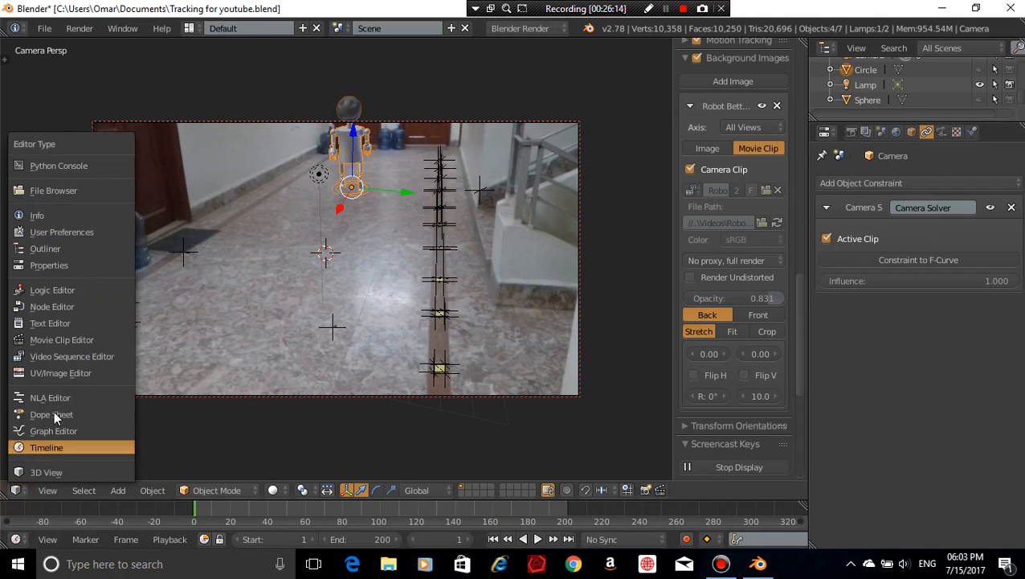
left_click(69, 339)
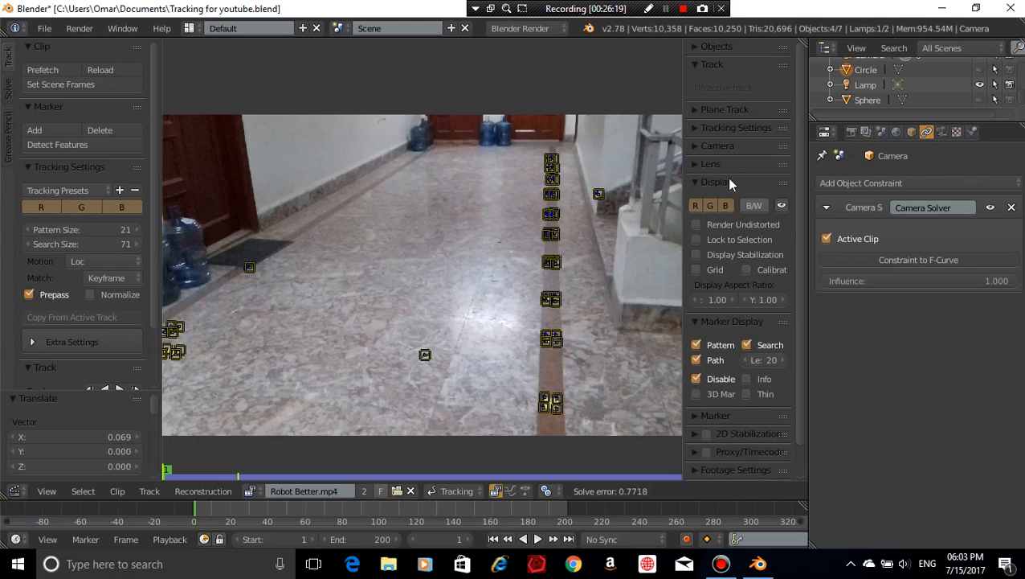
left_click(717, 146)
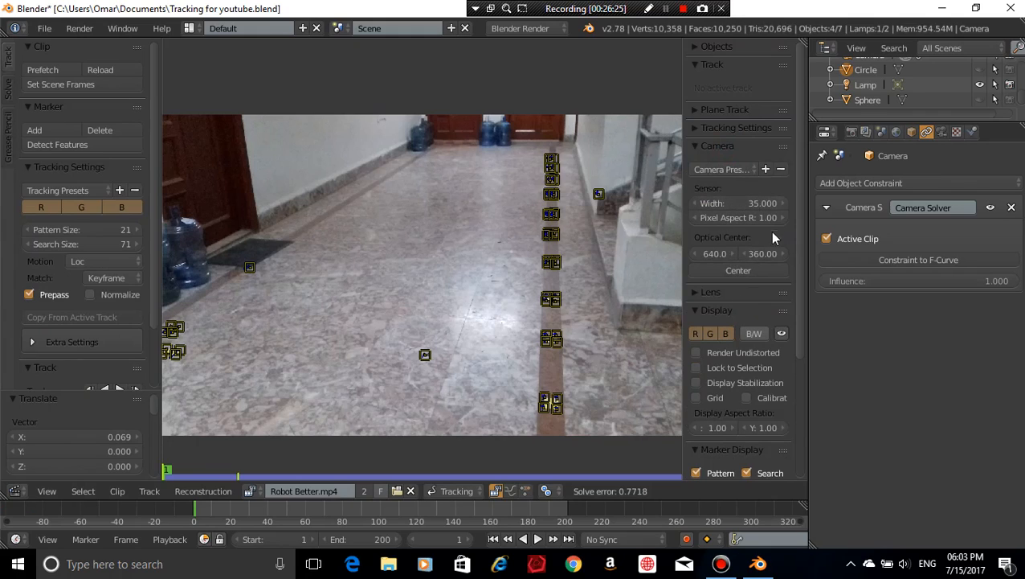
left_click(722, 292)
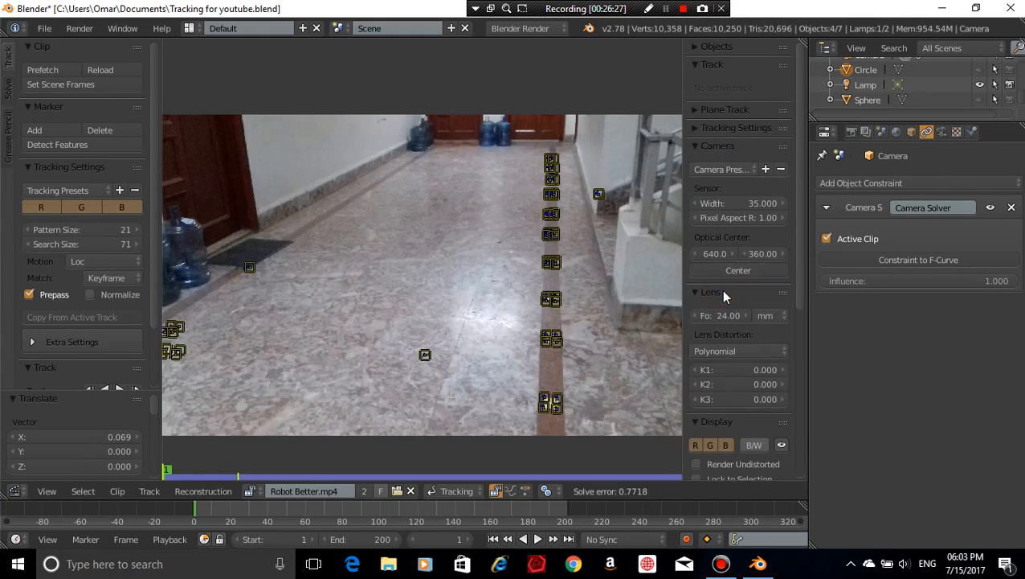
left_click(737, 171)
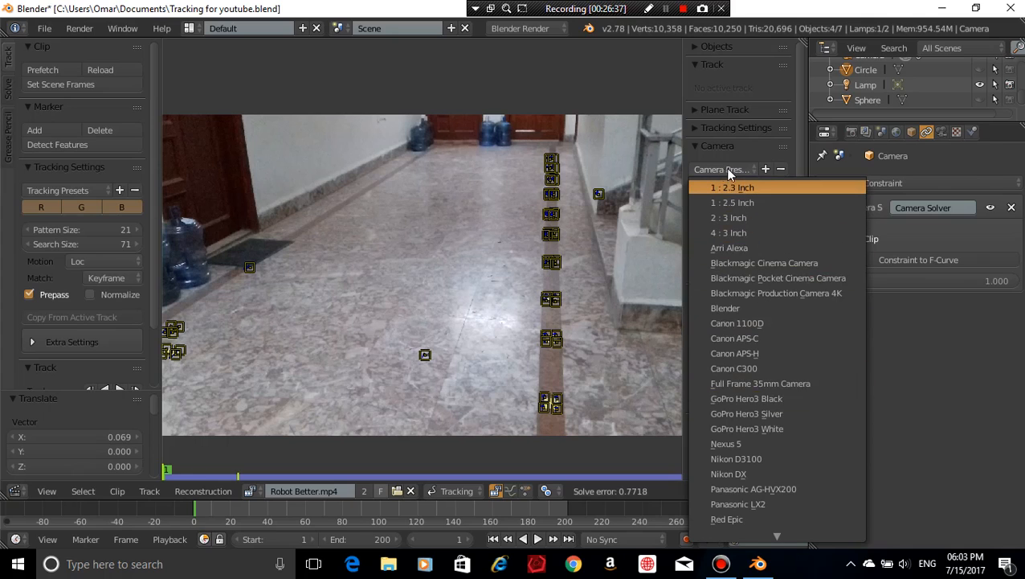
left_click(730, 170)
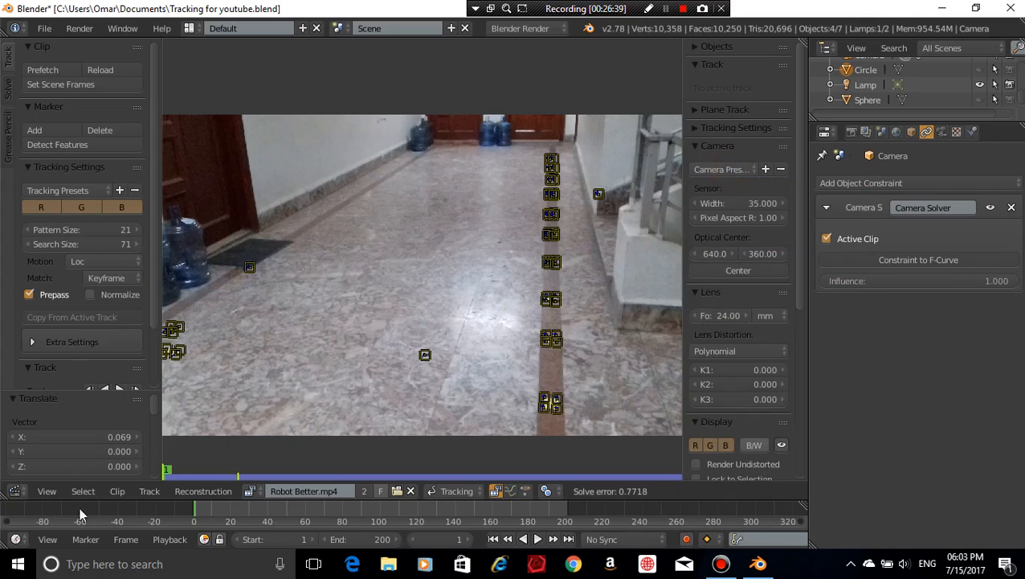
left_click(16, 496)
left_click(32, 475)
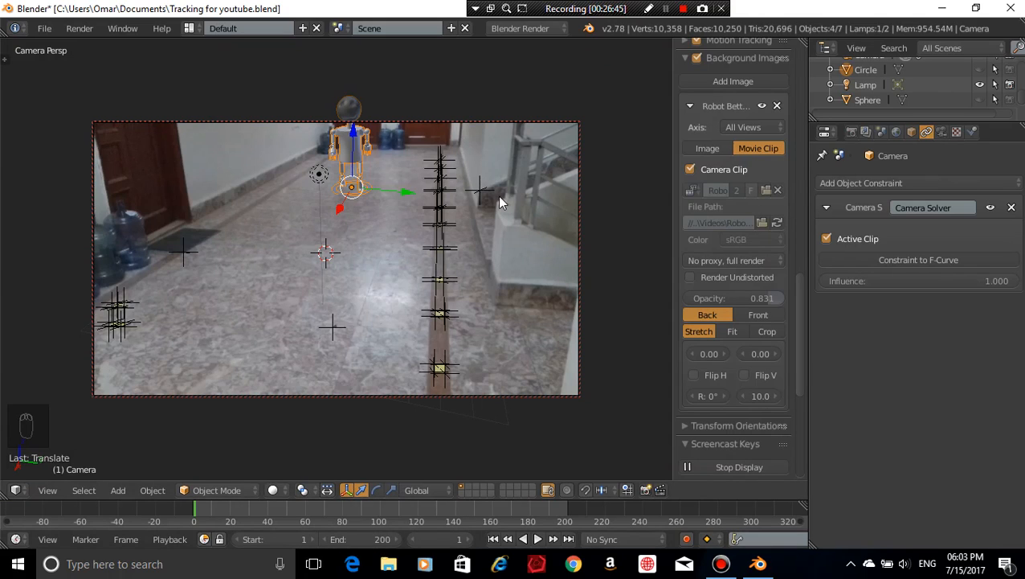
Leave the camera view, play the robot's walk while viewing it from the side, and return to frame 1
key("KP_0")
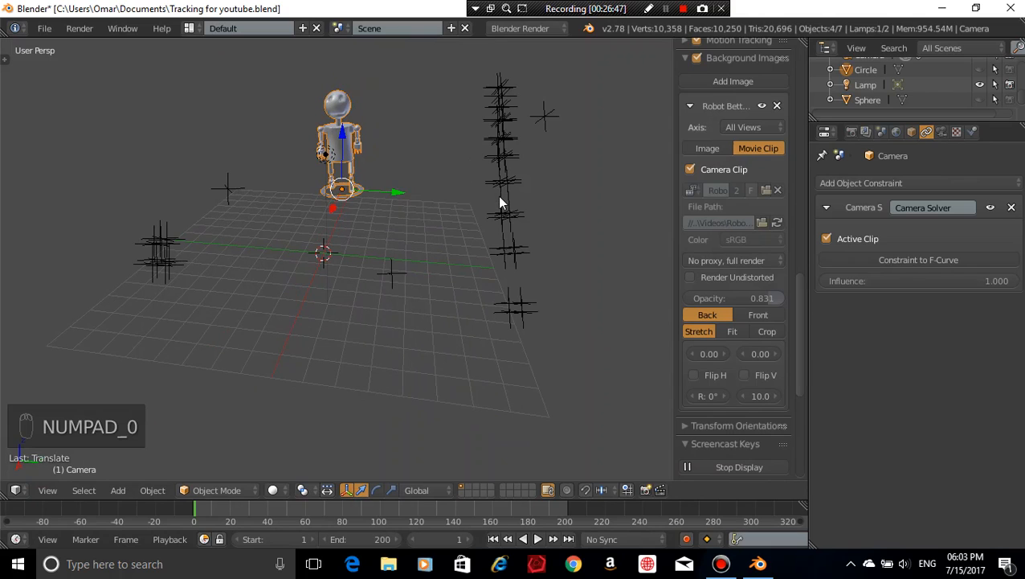
key("alt+a")
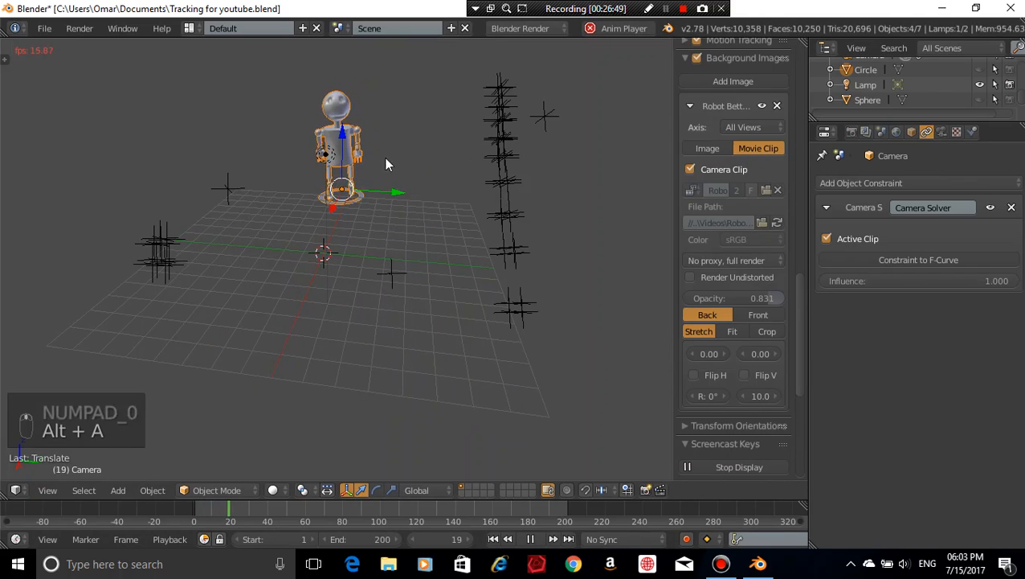
middle_click_drag(276, 163, 254, 163)
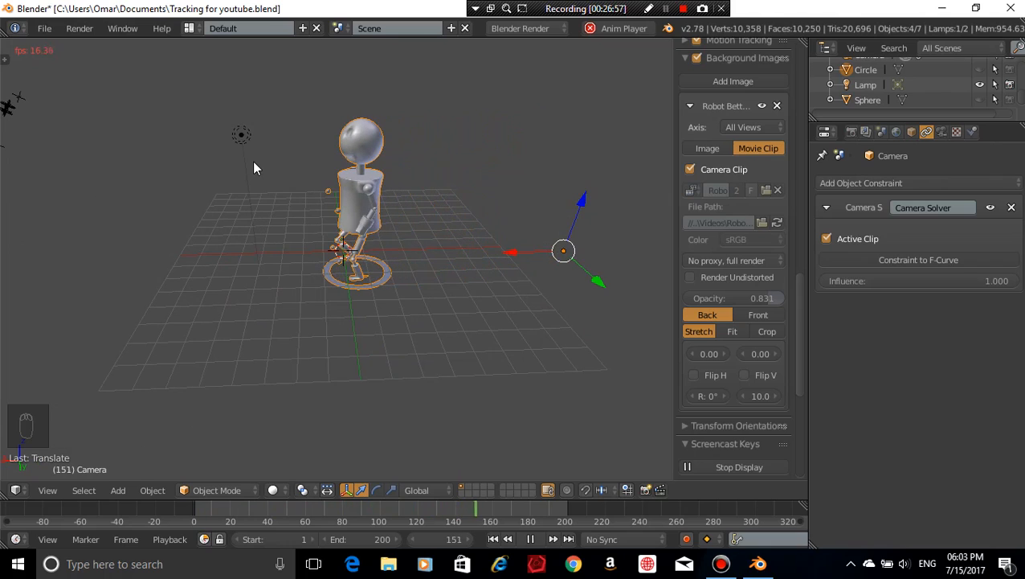
left_click(530, 539)
left_click(492, 538)
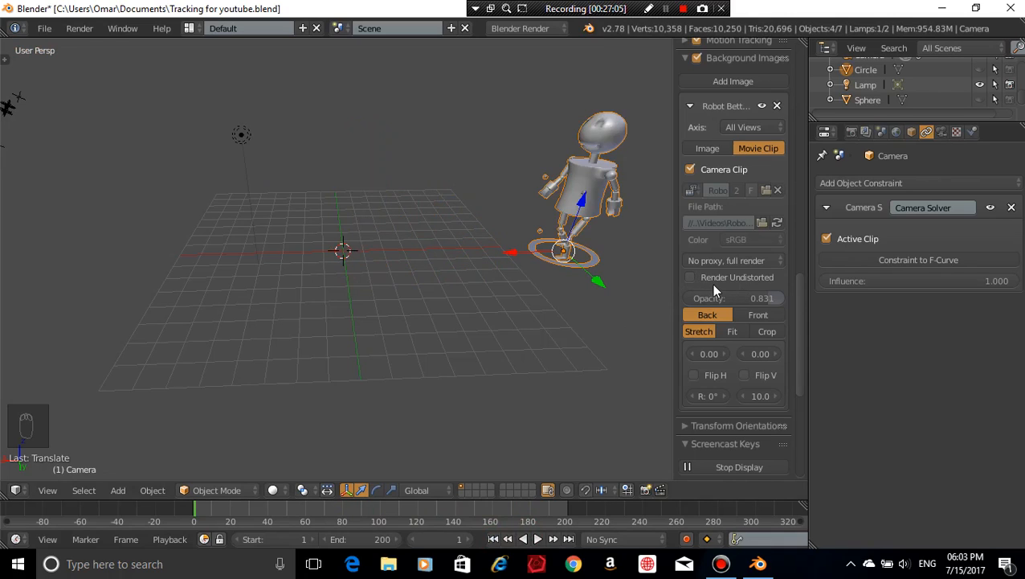
Replay the robot's walk in the side view and rewind the animation to its first frame
scroll(610, 266, "down", 3)
scroll(611, 265, "up", 4)
scroll(610, 265, "down", 3)
scroll(611, 265, "up", 2)
key("alt+a")
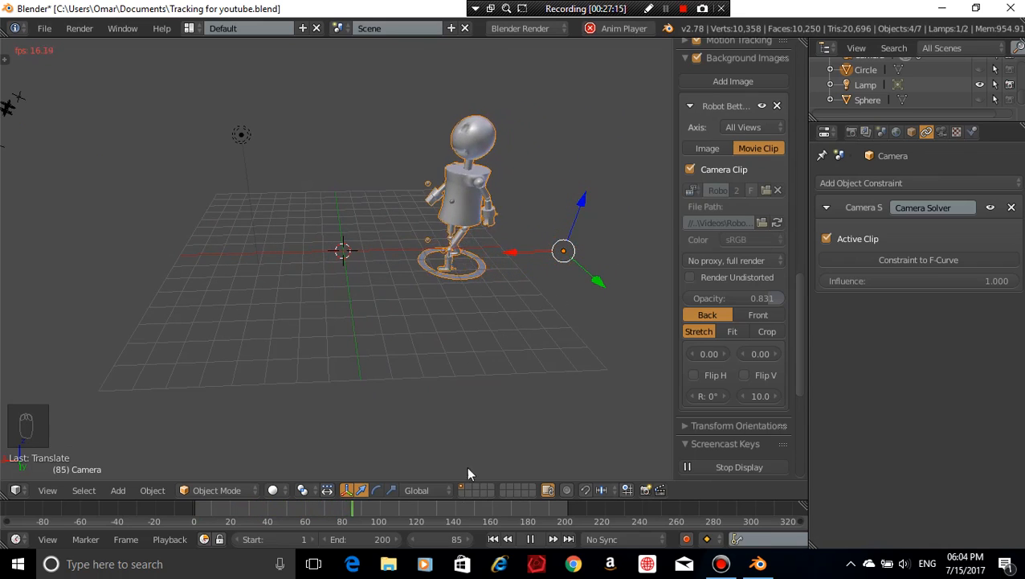
left_click(516, 539)
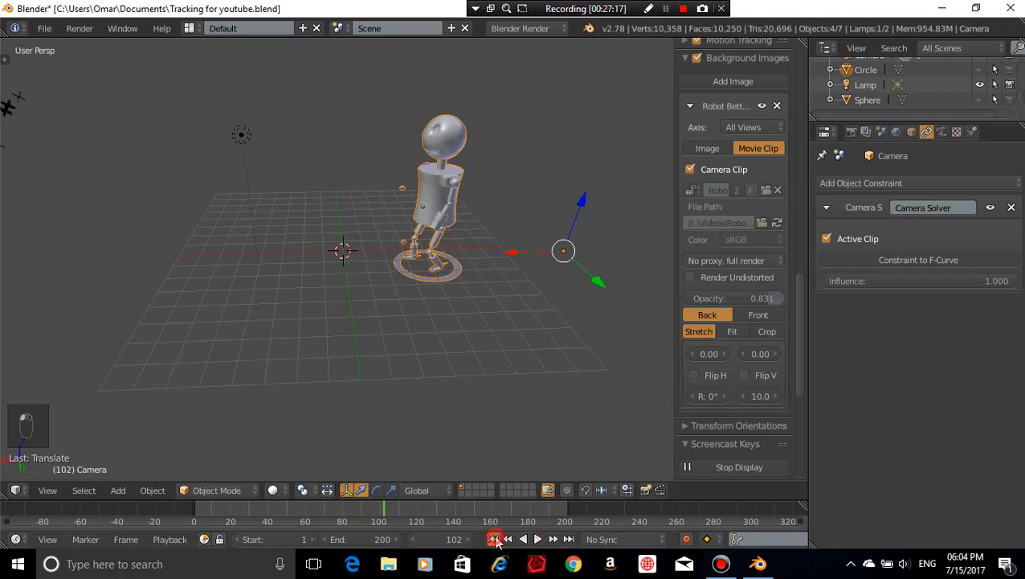
left_click(493, 540)
Switch back to the camera view, play the animation over the footage, and stop it at frame 187
key("KP_0")
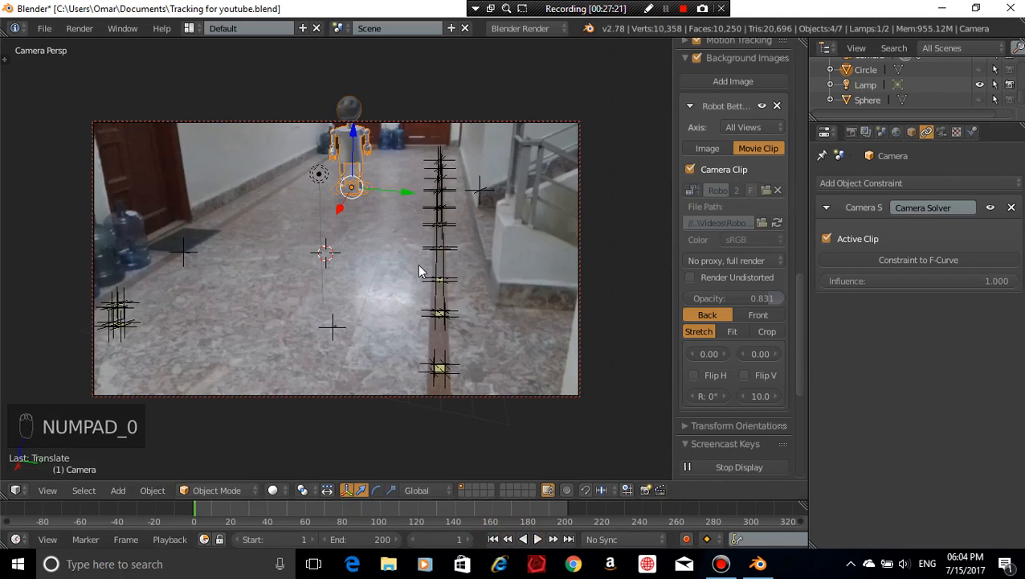
key("alt+a")
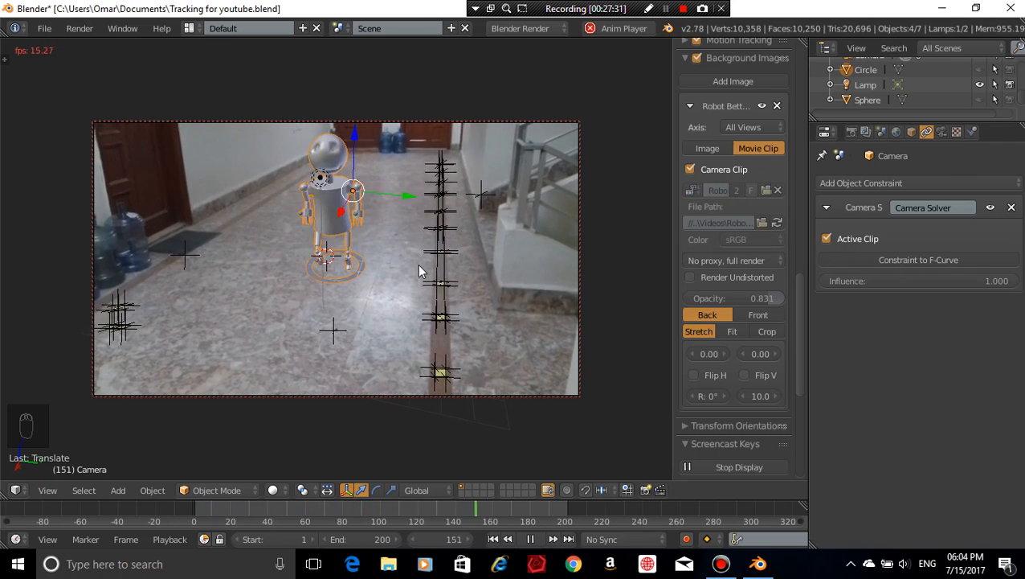
left_click(532, 542)
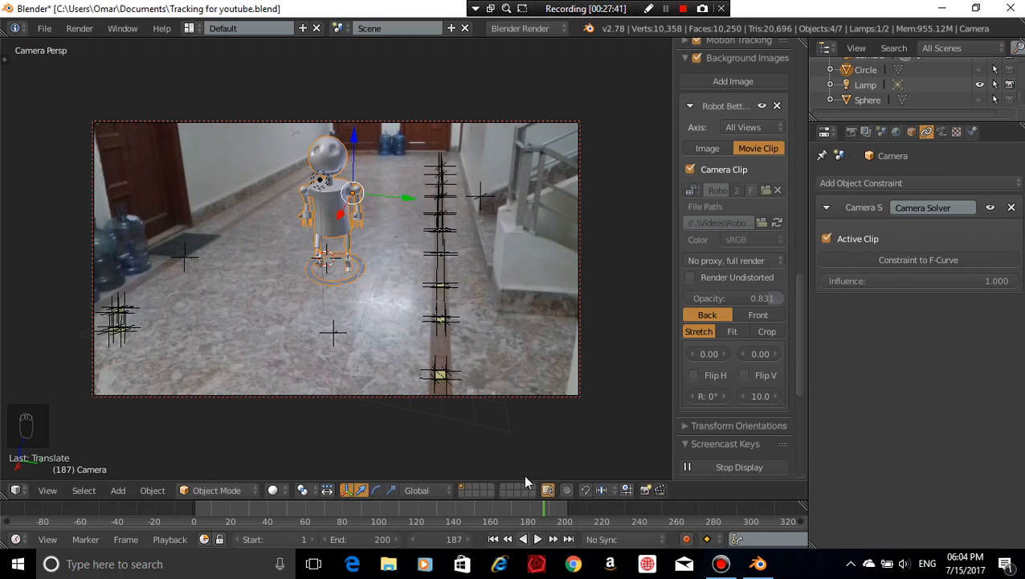
Step back frame by frame through the end of the walk to frame 148, and forward to frame 150
key("Left")
key("Left")
key("Left")
key("Left")
key("Left")
key("Left")
key("Left")
key("Left")
key("Left")
key("Left")
key("Left")
key("Left")
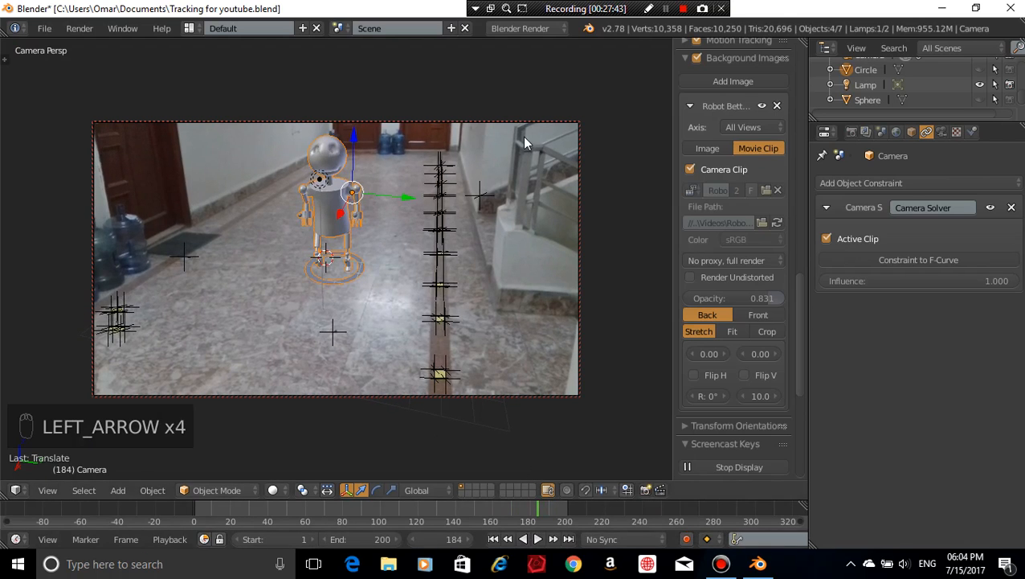
key("Left")
key("Left")
key("Left")
key("Left")
key("Left")
key("Left")
key("Left")
key("Left")
key("Left")
key("Left")
key("Left")
key("Left")
key("Left")
key("Left")
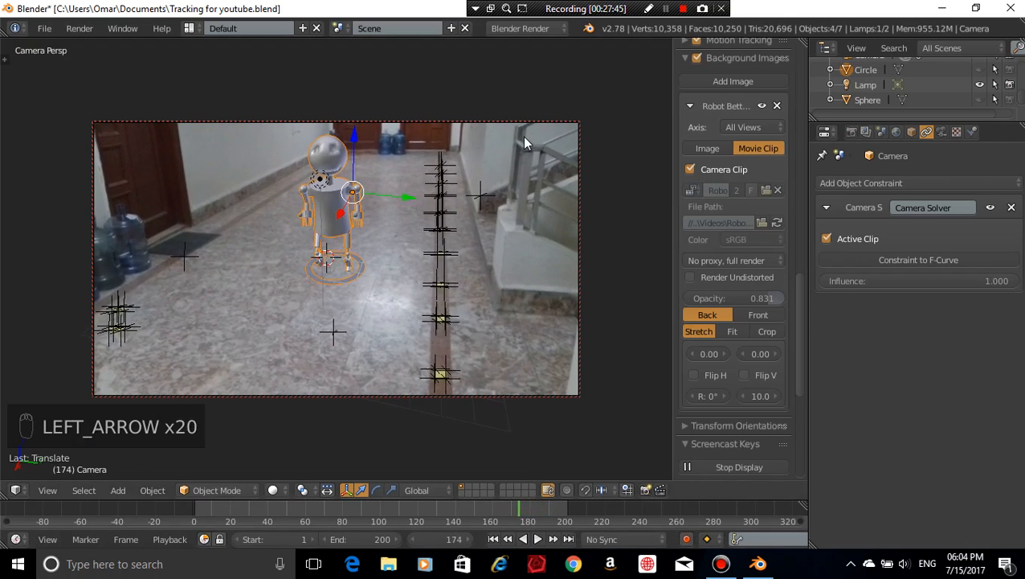
key("Left")
key("Left")
key("Left")
key("Left")
key("Left")
key("Left")
key("Left")
key("Left")
key("Left")
key("Left")
key("Left")
key("Left")
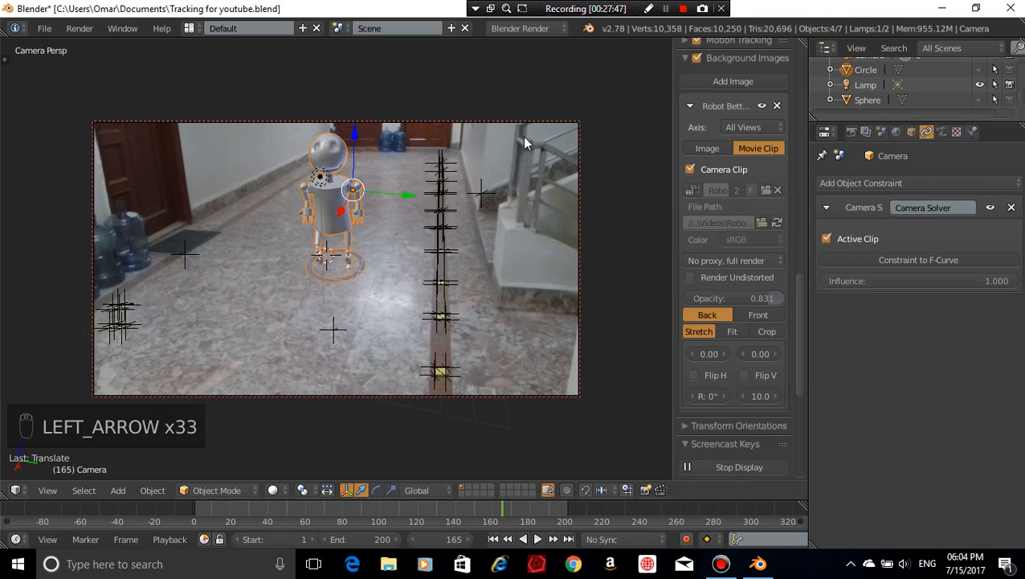
key("Left")
key("Left")
key("Left")
key("Left")
key("Left")
key("Left")
key("Left")
key("Left")
key("Left")
key("Left")
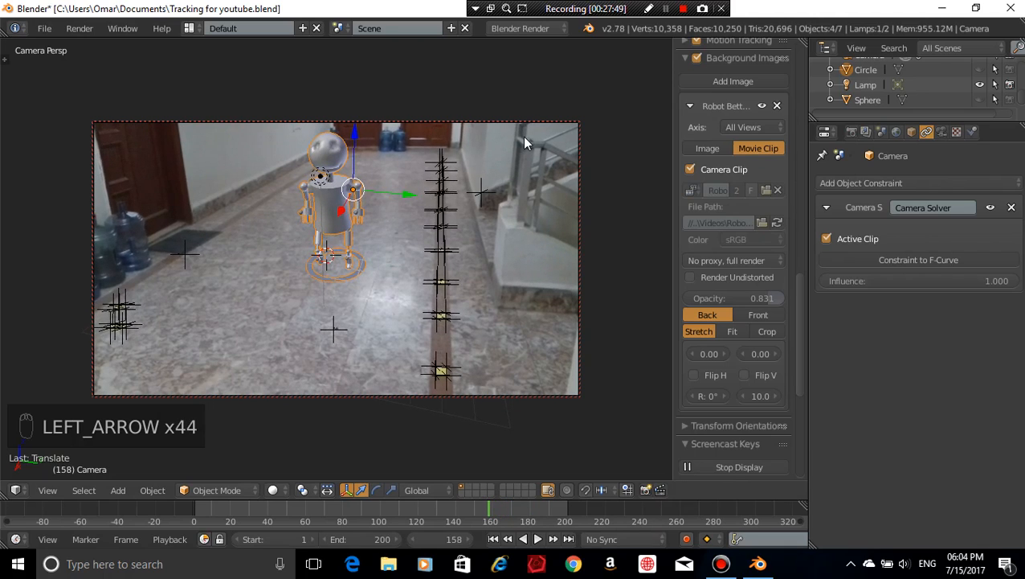
key("Left")
key("Left")
key("Left")
key("Left")
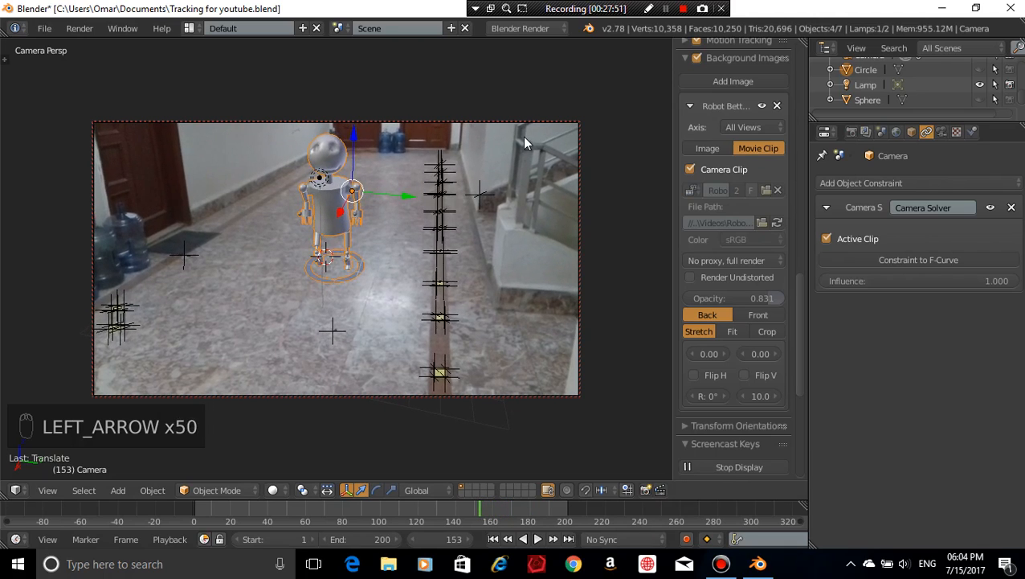
key("Left")
key("Left")
key("Left")
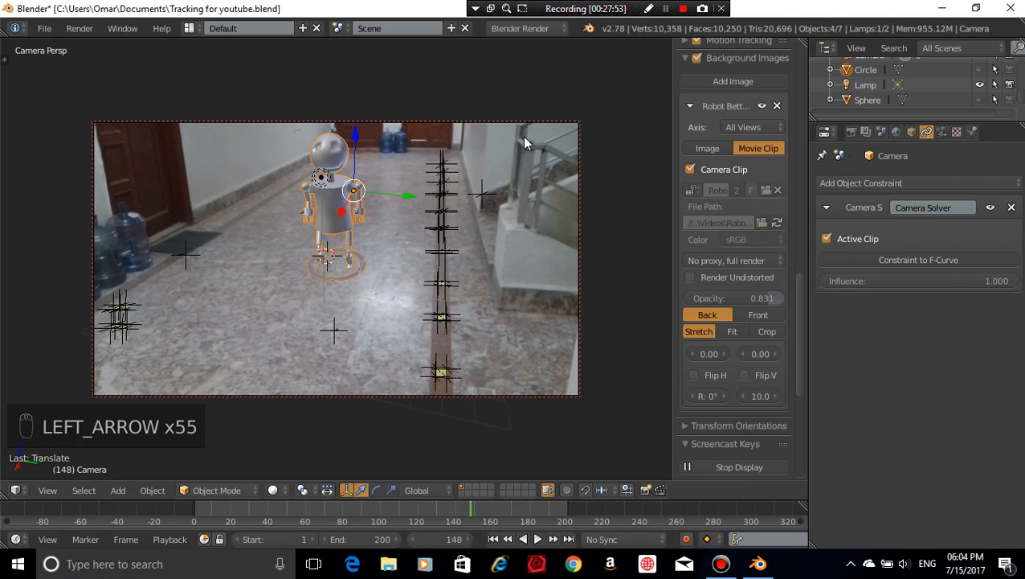
key("Right")
key("Right")
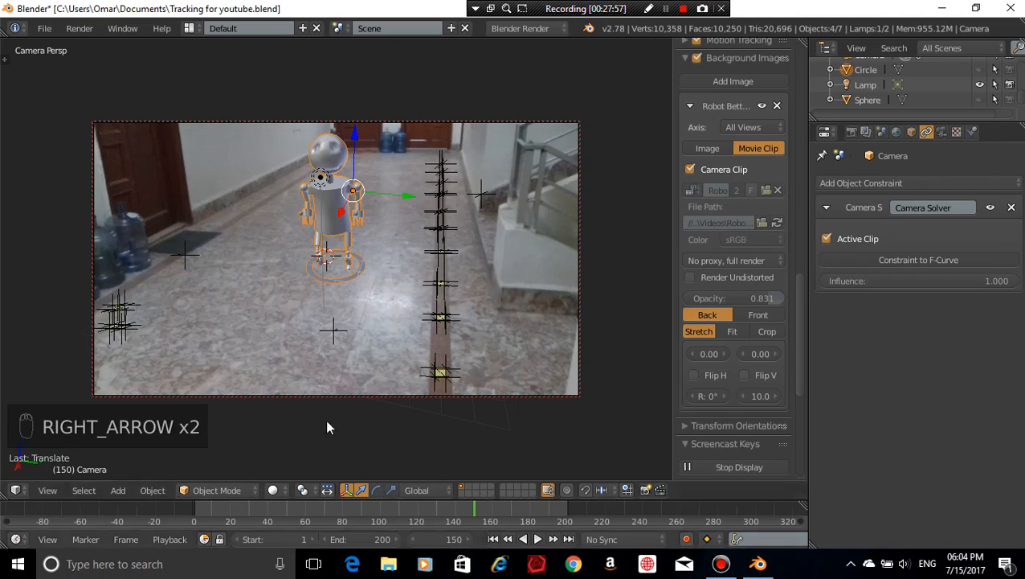
Play on to frame 165 and set the animation's end frame to 165
key("alt+a")
key("alt+a")
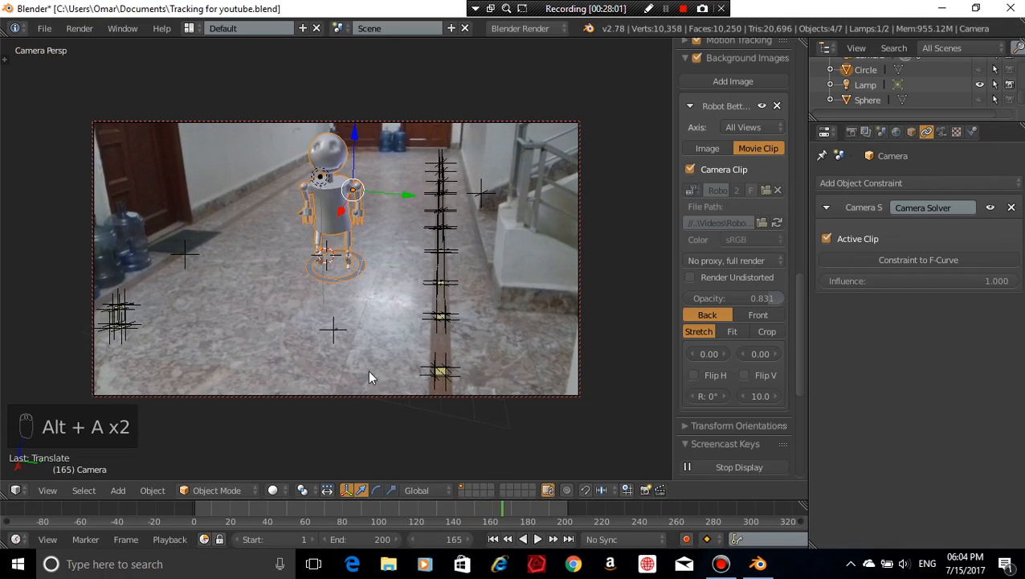
left_click(369, 539)
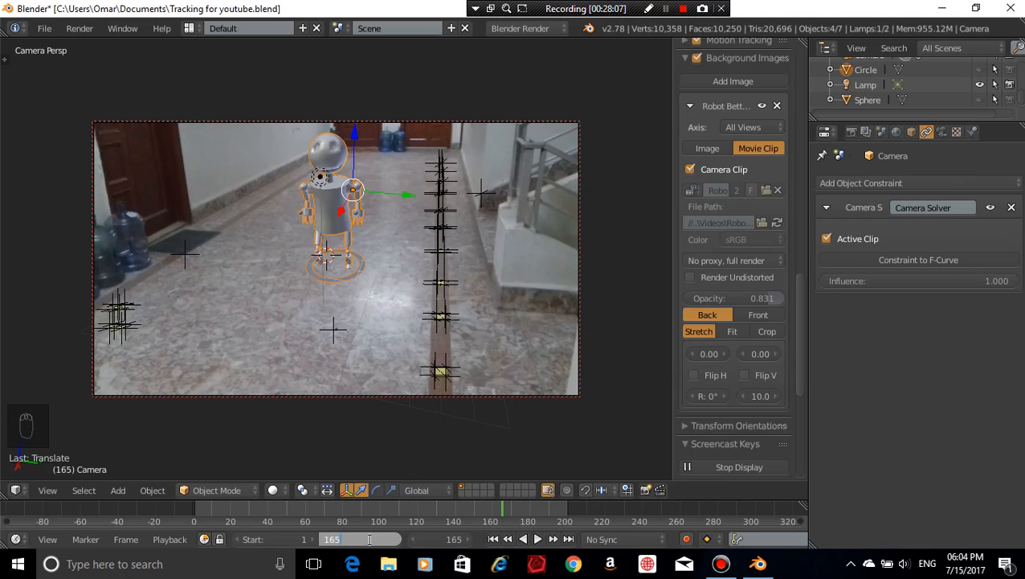
key("Return")
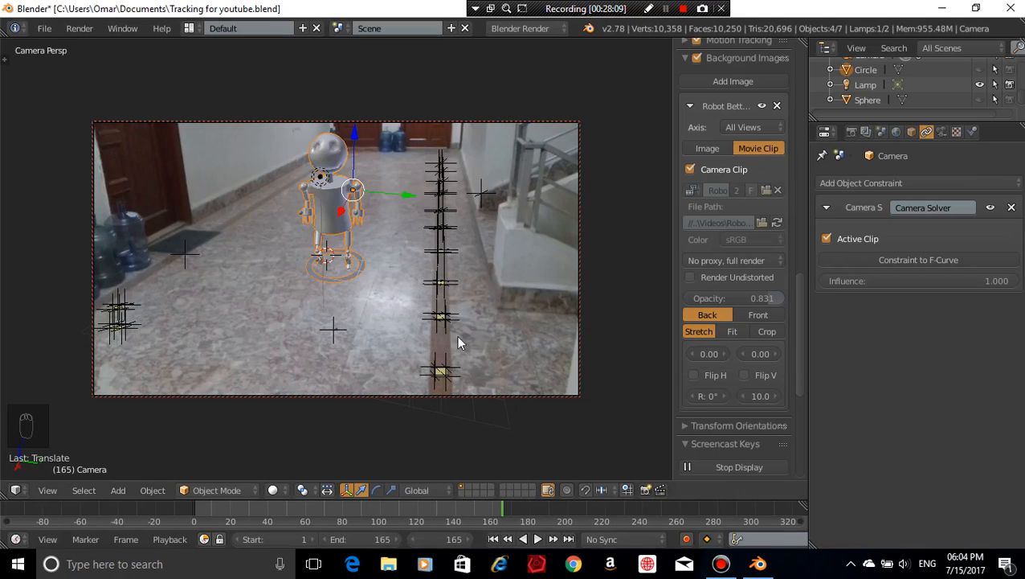
Play the shortened animation from its first frame to check it, stop playback, and return to frame 1
left_click(492, 539)
left_click(537, 538)
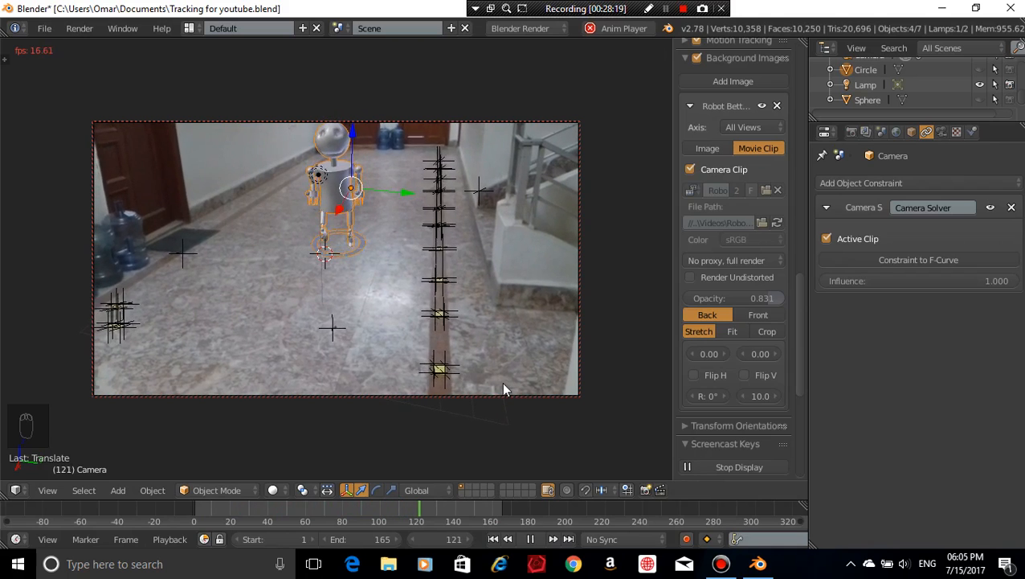
left_click(526, 539)
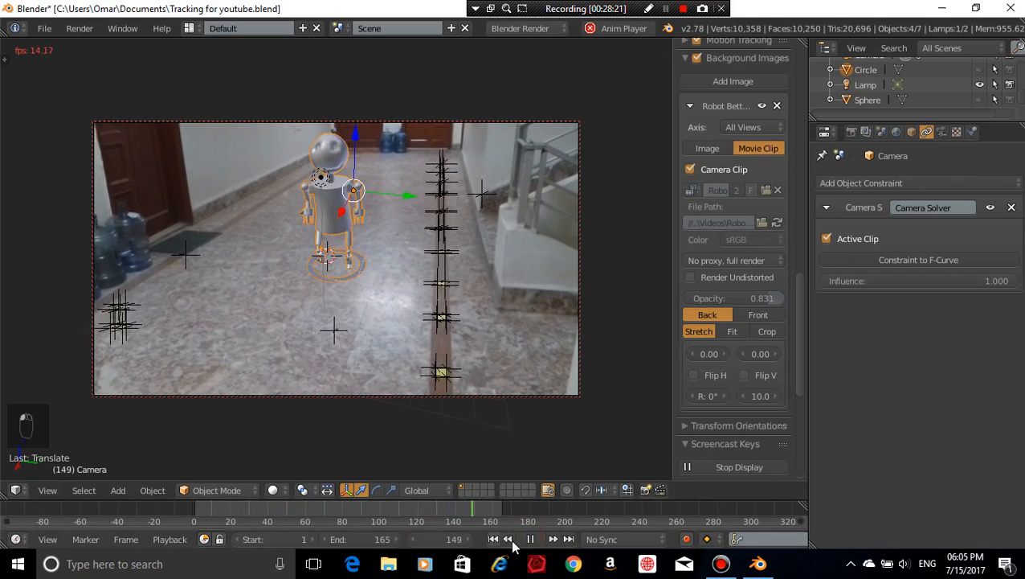
left_click(527, 542)
left_click(493, 539)
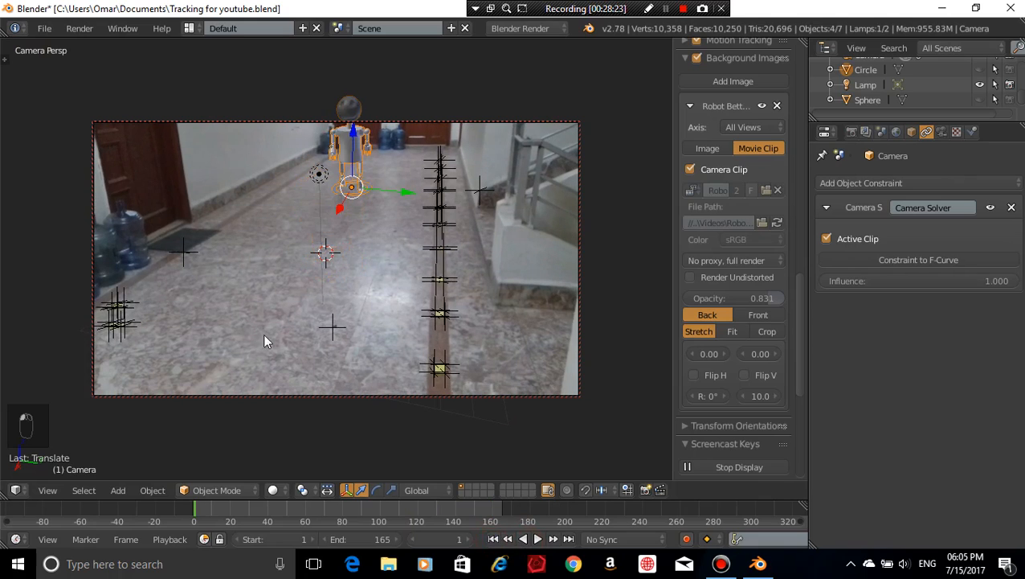
Save the blend file and switch the 3D viewport to the Movie Clip Editor
key("ctrl+s")
left_click(218, 264)
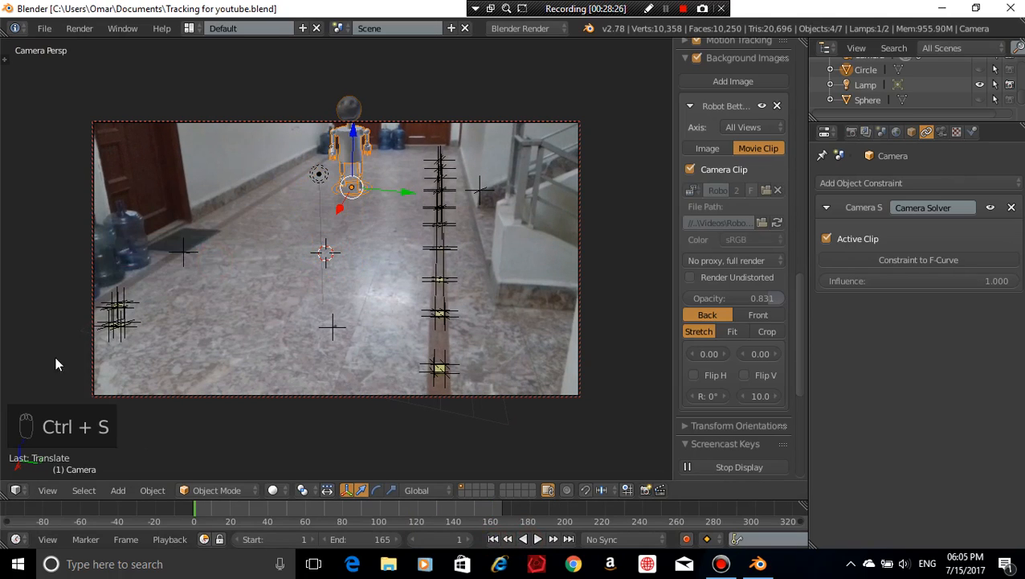
left_click(15, 491)
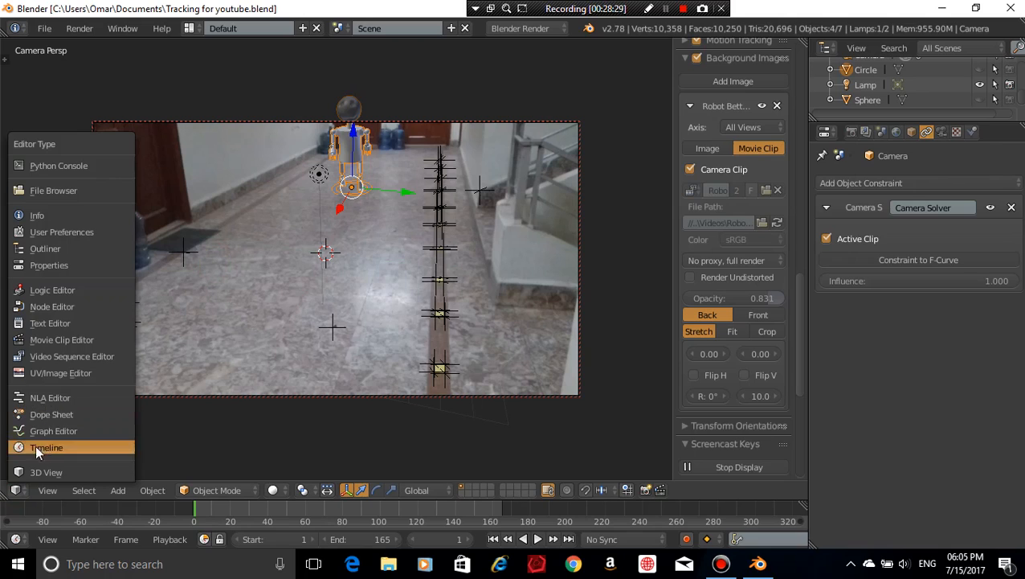
left_click(80, 336)
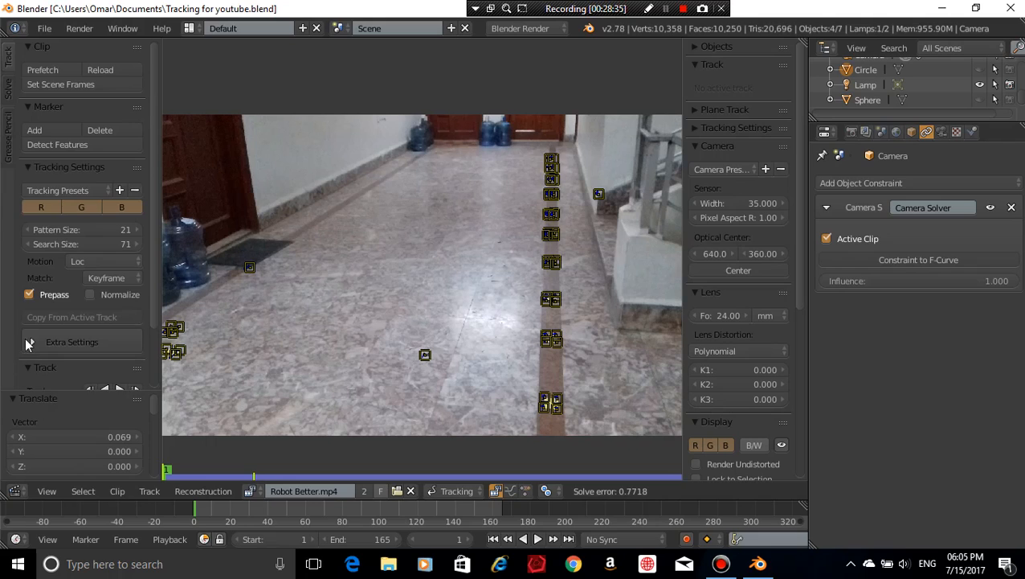
Set up the tracking scene from the clip's solve tools and return that editor to the 3D View
scroll(21, 342, "down", 2)
left_click(8, 88)
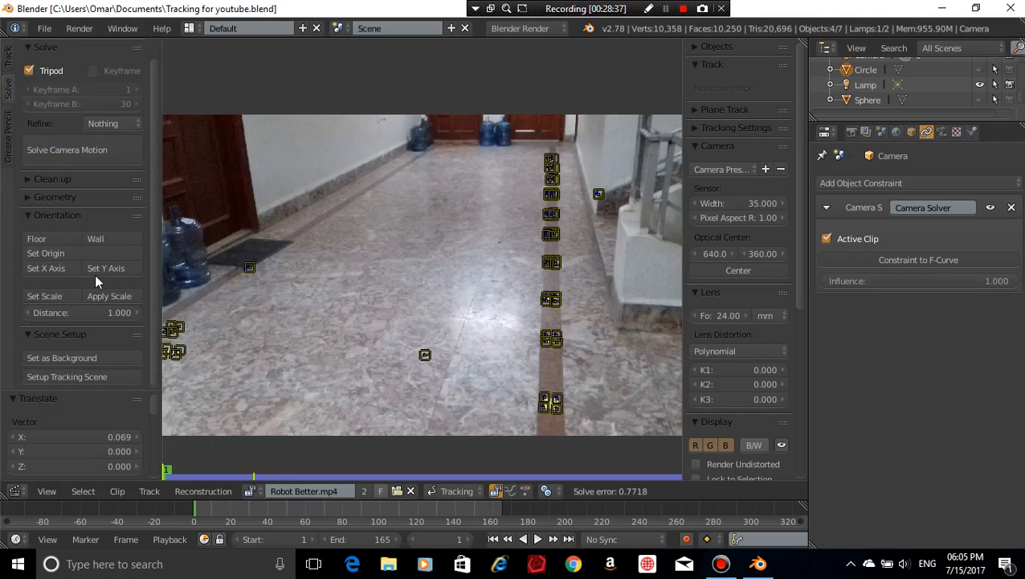
left_click(87, 377)
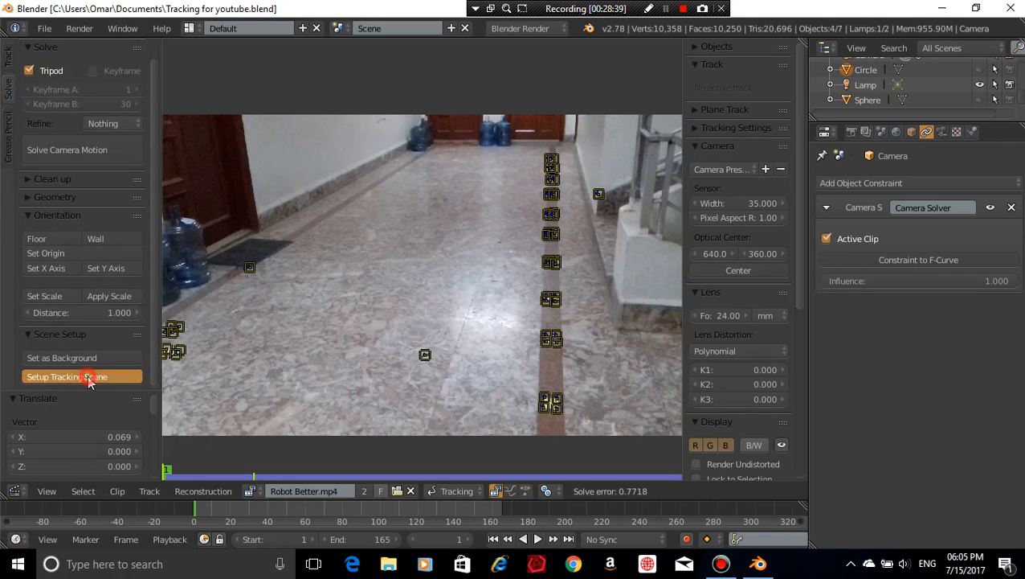
left_click(13, 492)
left_click(26, 476)
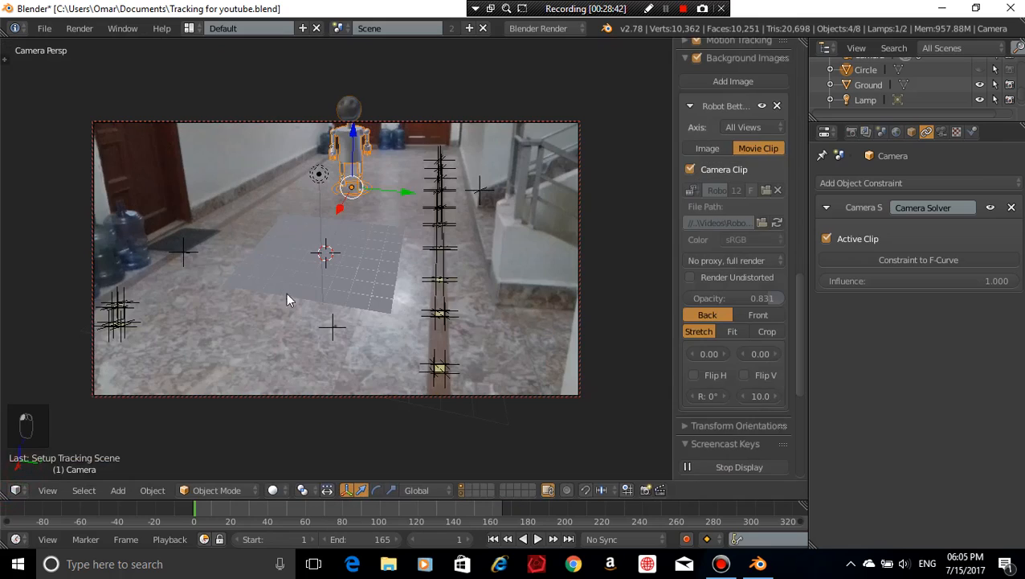
Select the ground plane, rotate it about 5.45° around global X, and lower it about 0.8 along global Z
right_click(372, 241)
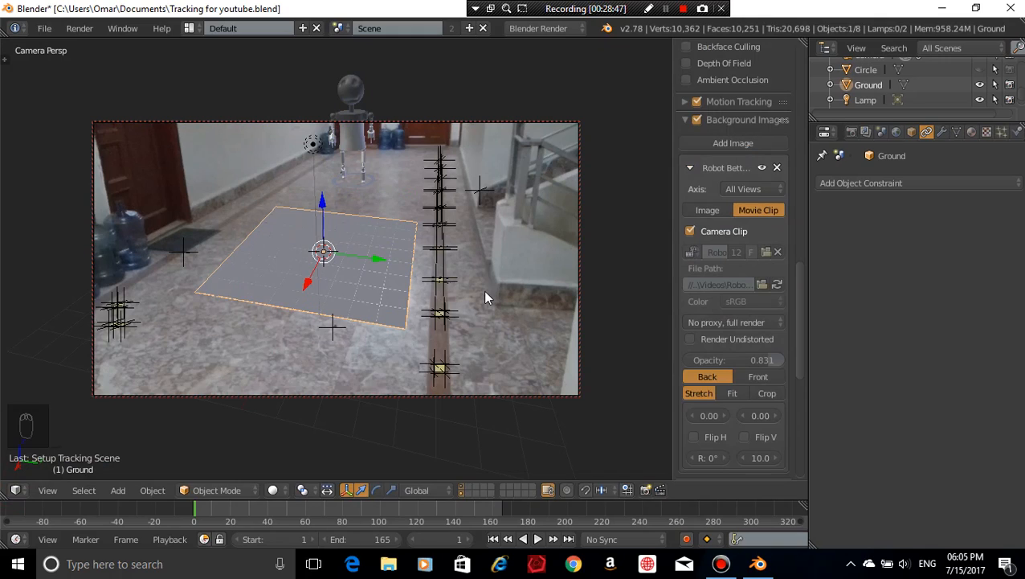
key("r")
key("x")
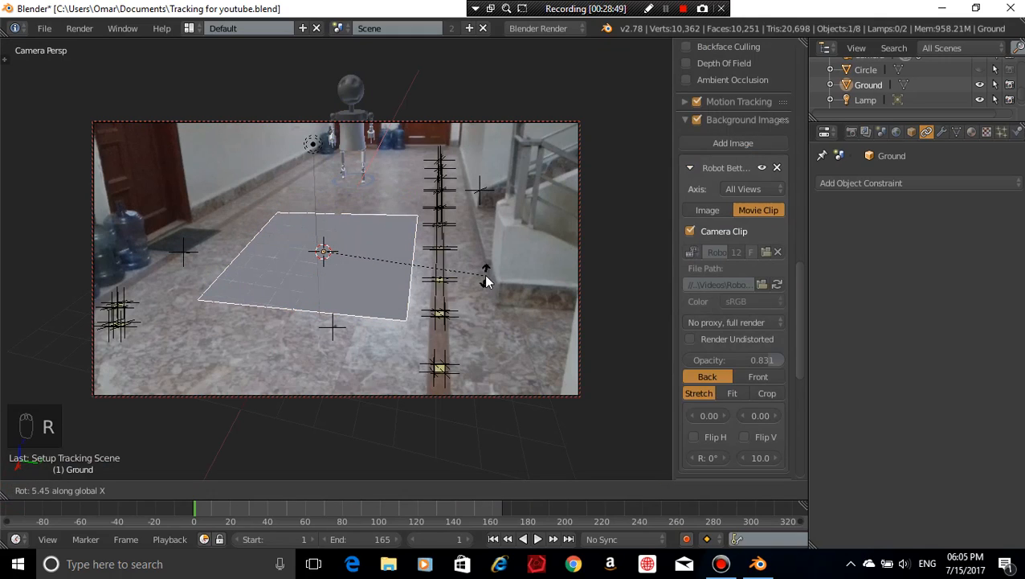
left_click(484, 276)
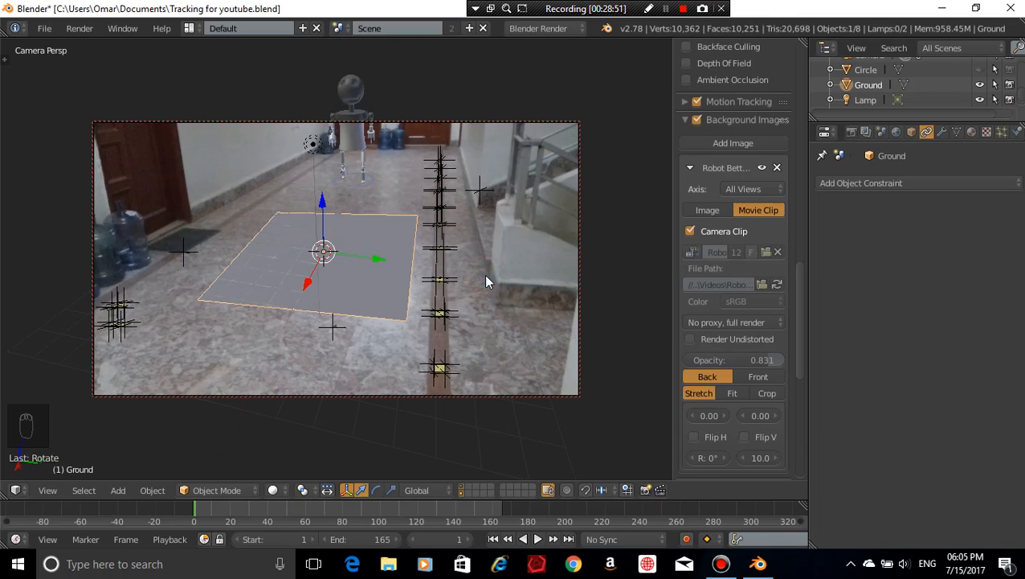
key("g")
key("z")
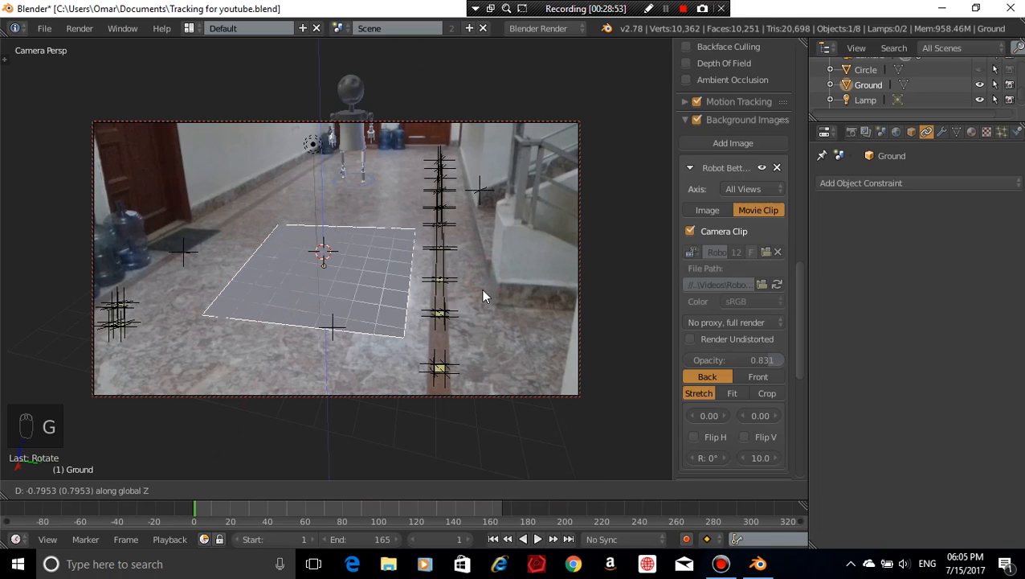
left_click(483, 290)
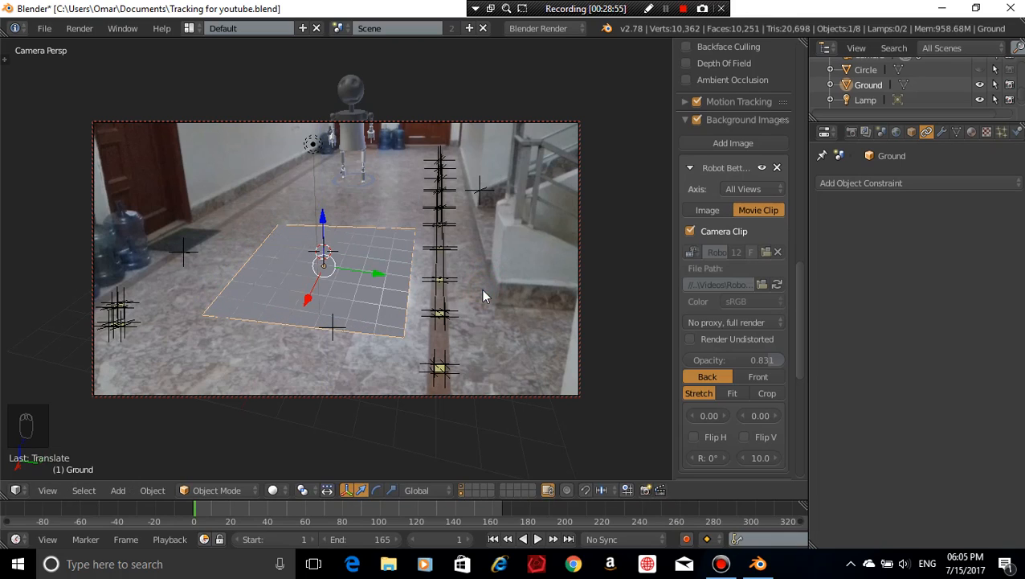
Stretch the ground plane along global X and shift it along X toward the robot at the far end of the corridor
key("s")
key("x")
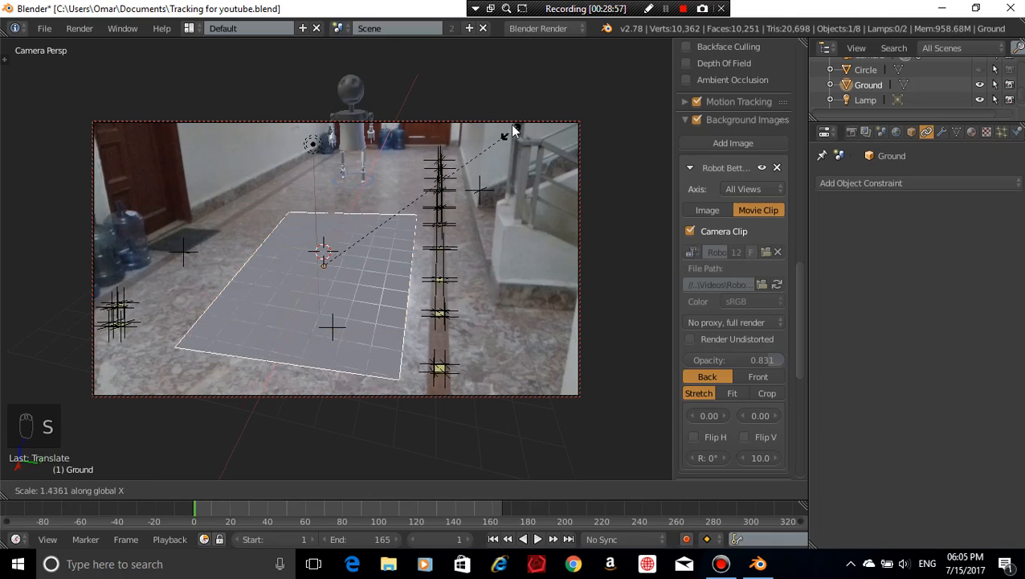
left_click(518, 74)
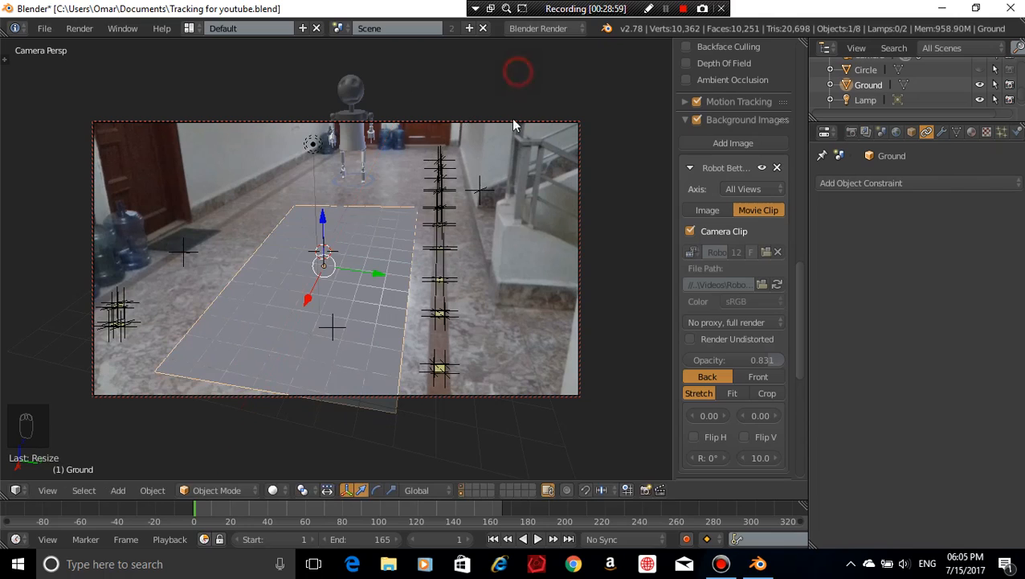
key("g")
key("x")
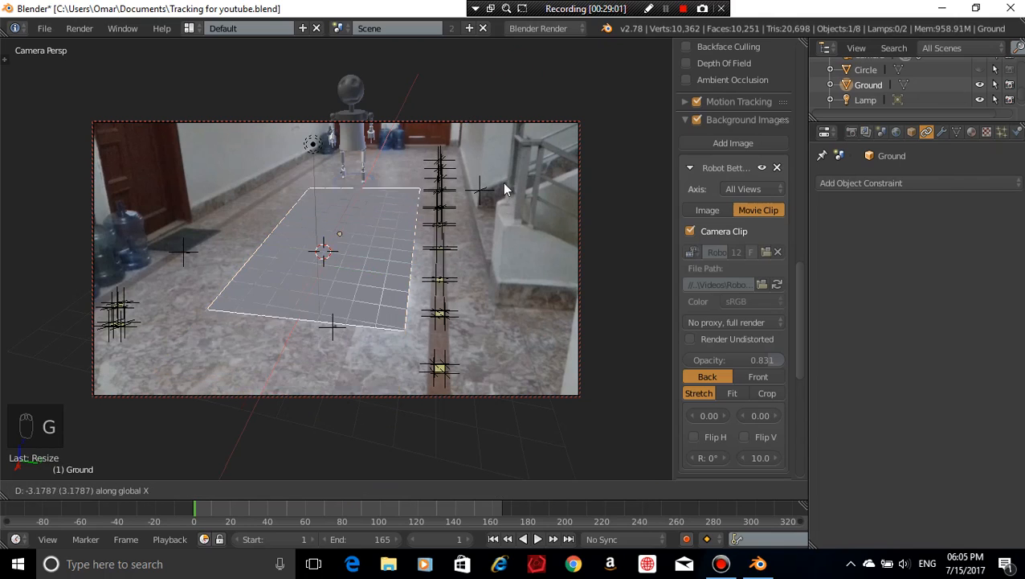
left_click(502, 176)
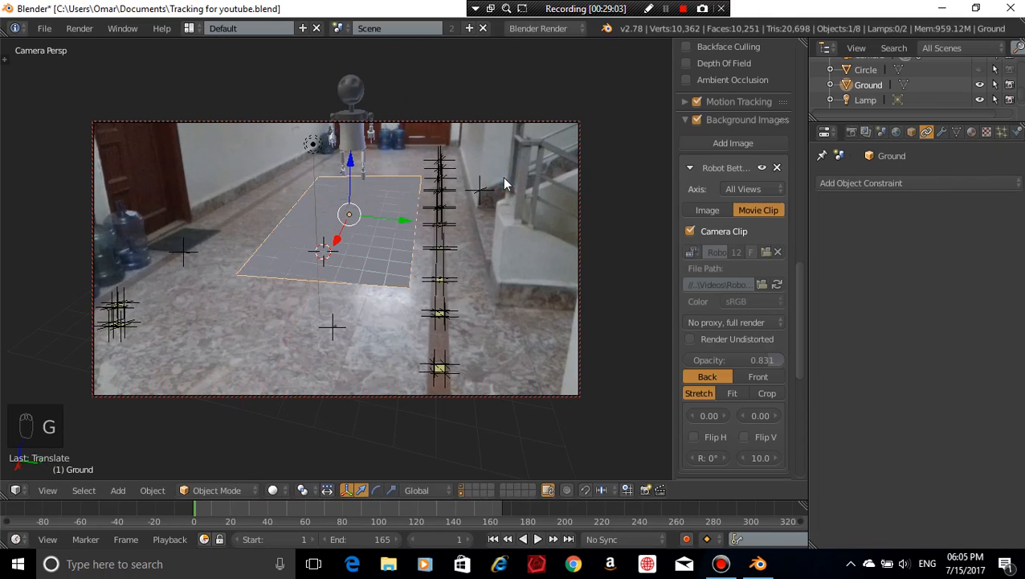
Scale the ground plane about 1.84 along global X and about 1.5 along global Y to cover the corridor floor
key("s")
key("x")
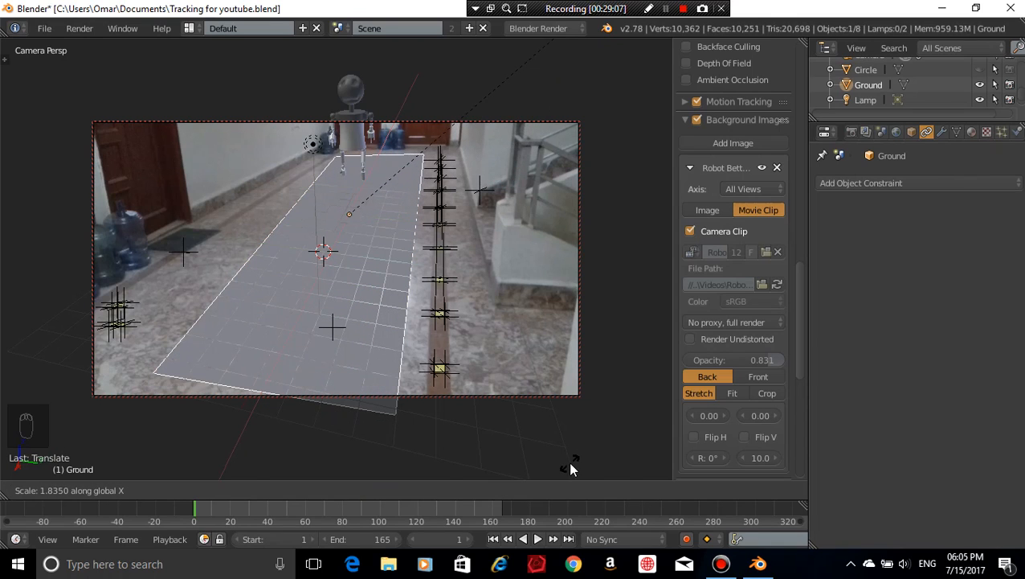
left_click(571, 470)
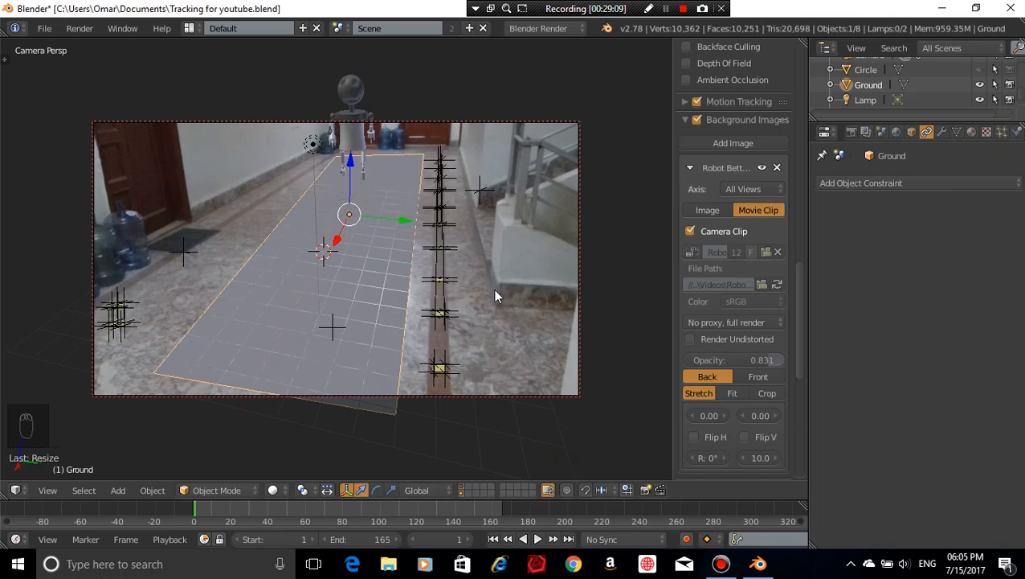
key("s")
key("y")
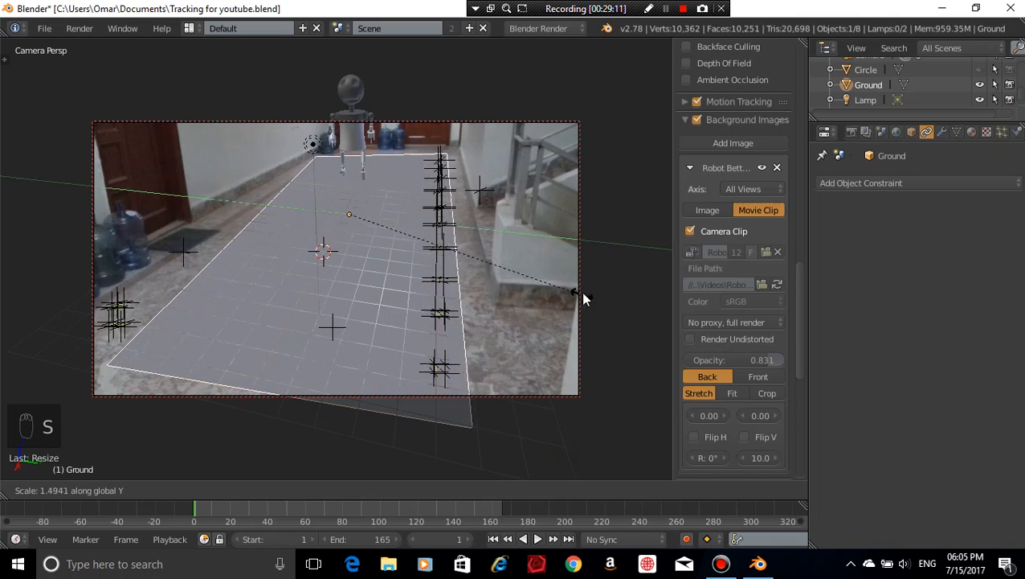
left_click(561, 357)
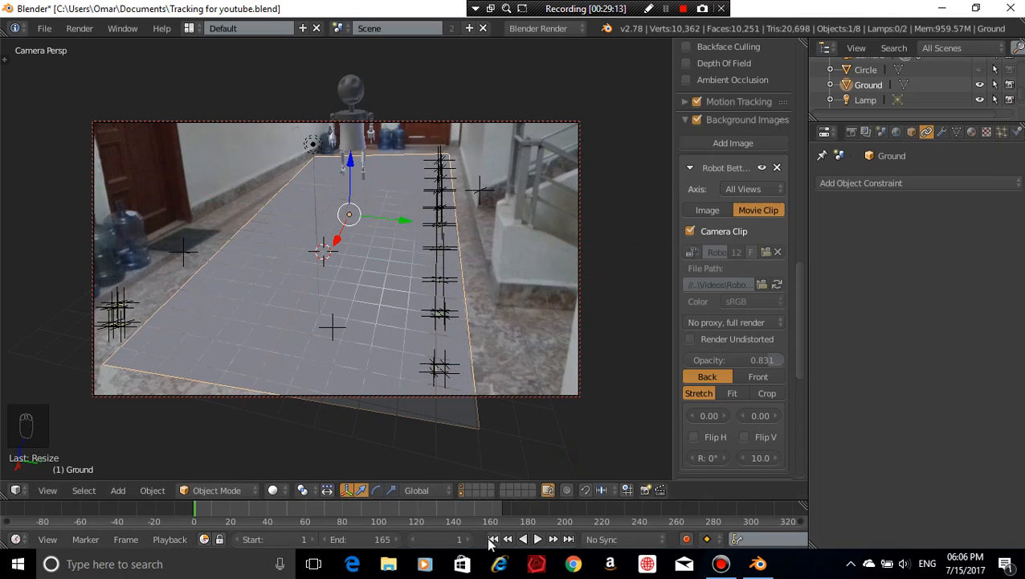
Leave the camera view and lower the ground plane about 0.17 along global Z toward the robot's feet
key("End")
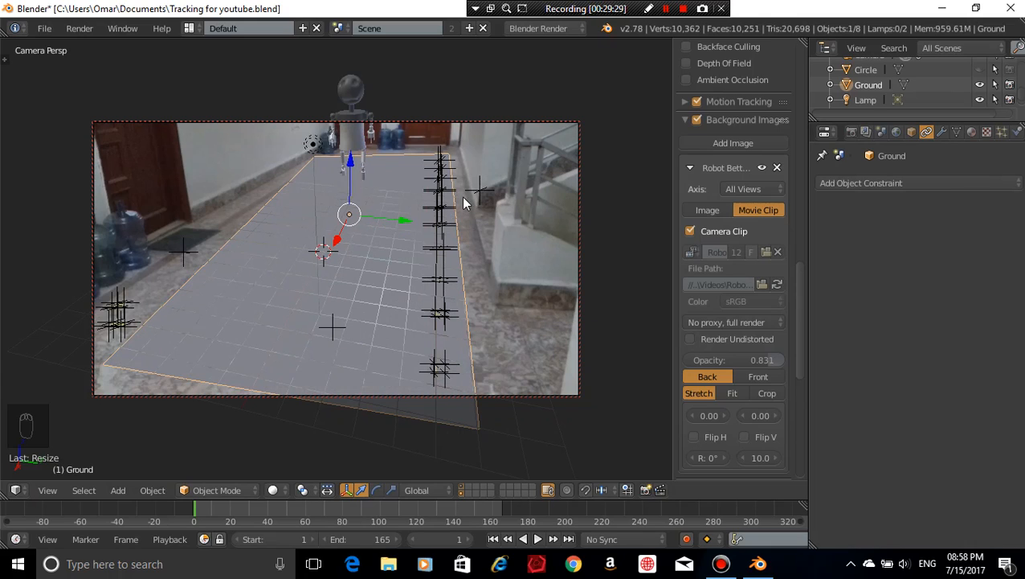
key("KP_0")
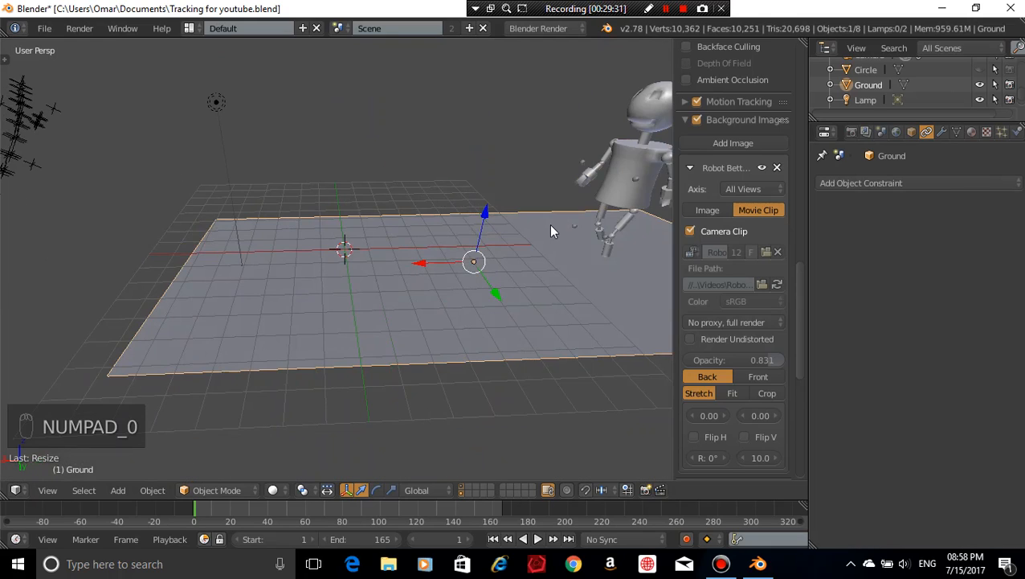
key("KP_3")
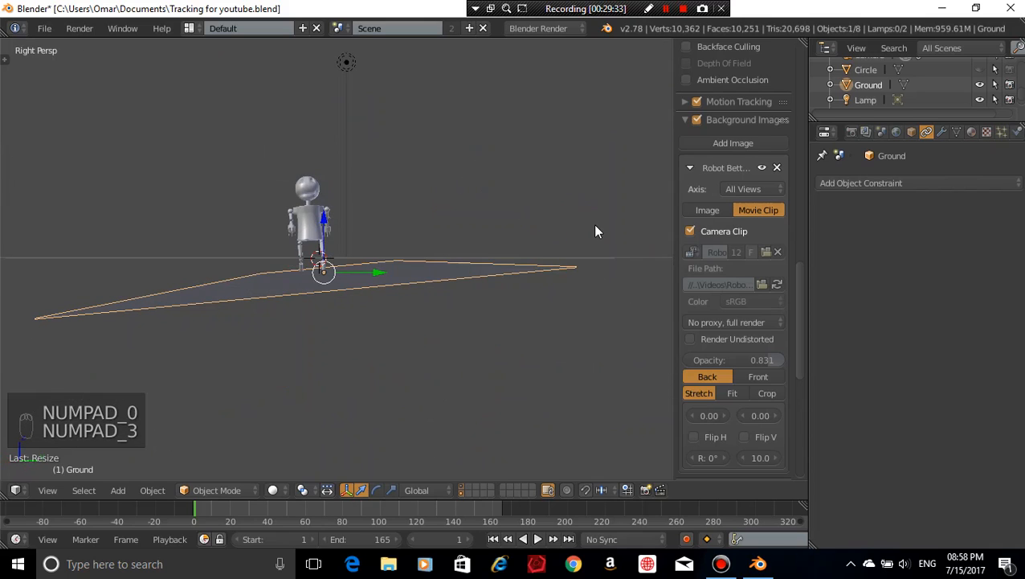
middle_click_drag(595, 232, 415, 333)
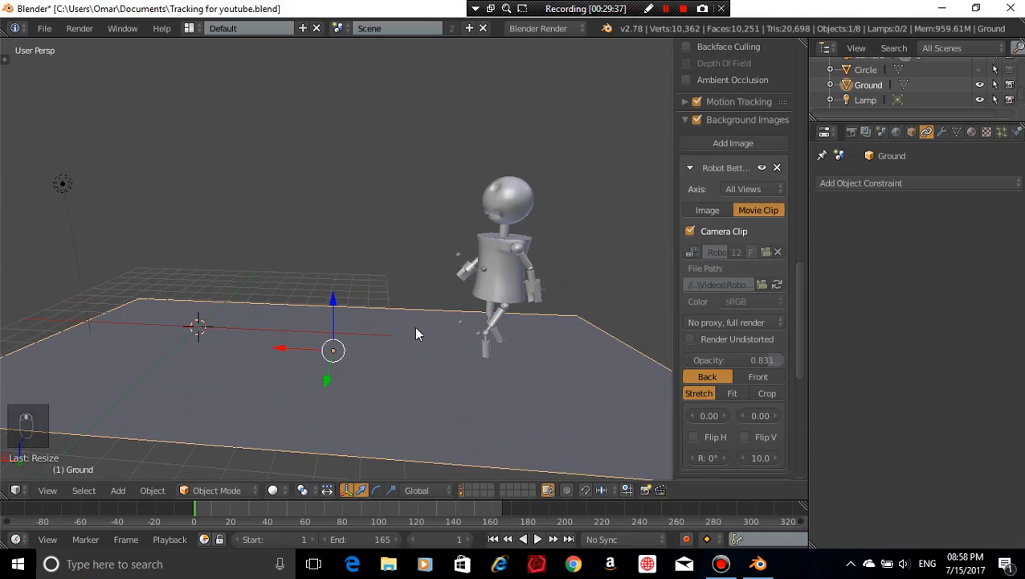
key("g")
key("z")
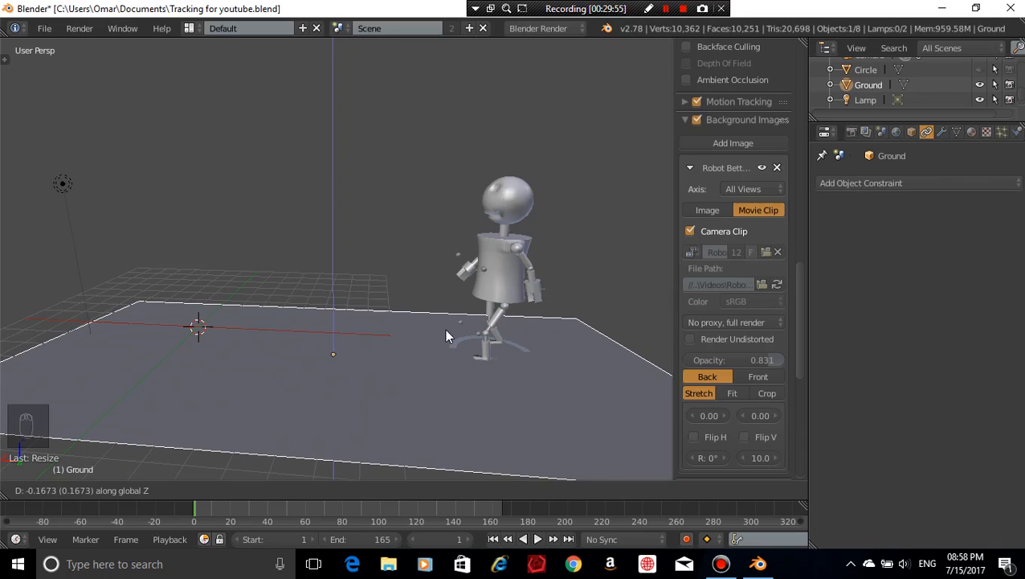
left_click(445, 336)
Examine the contact between the robot's feet and the ground plane up close, in both wireframe and solid shading
middle_click_drag(445, 336, 244, 312)
scroll(420, 207, "up", 3)
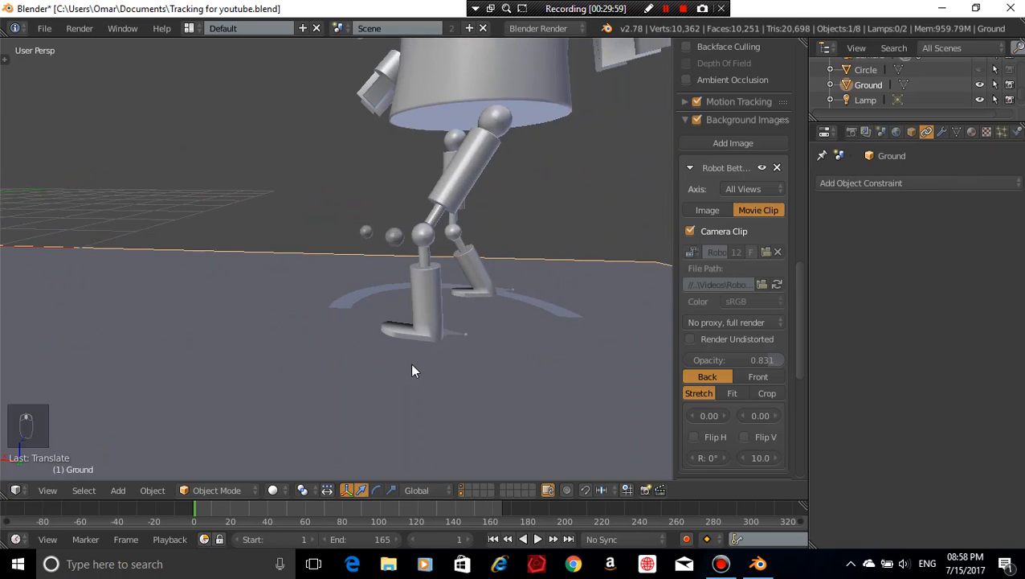
key("z")
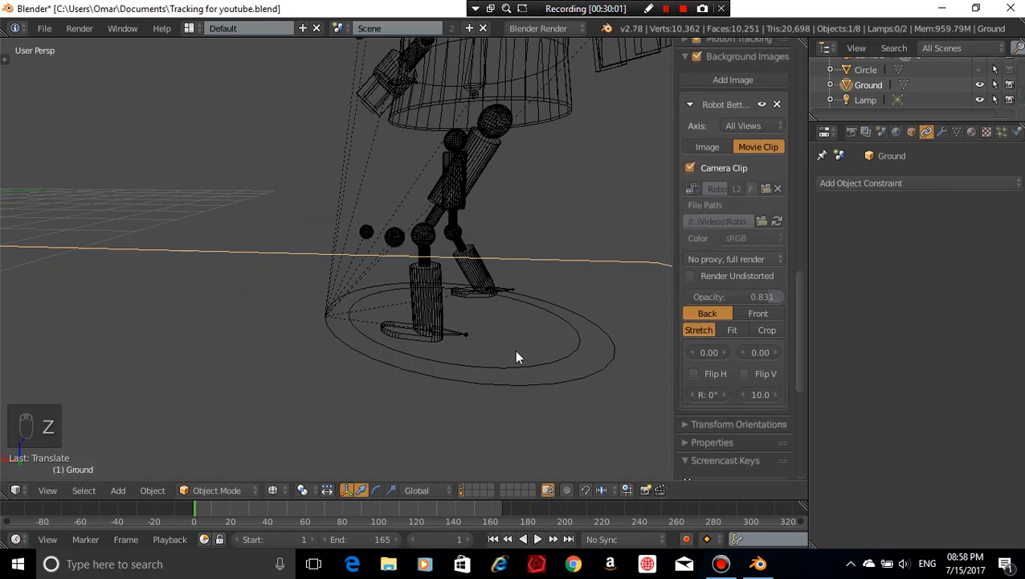
key("z")
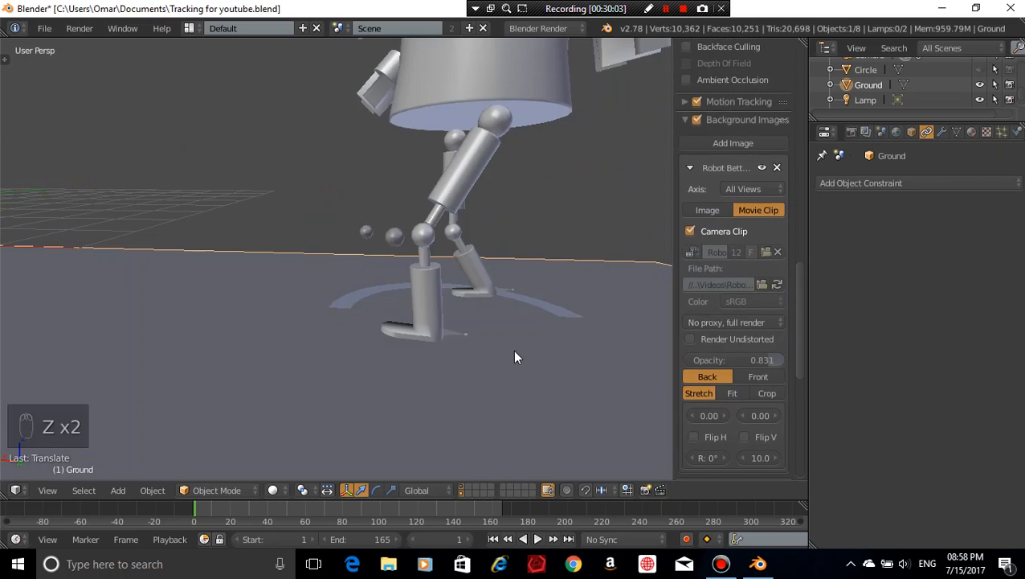
scroll(515, 356, "down", 3)
scroll(515, 356, "up", 2)
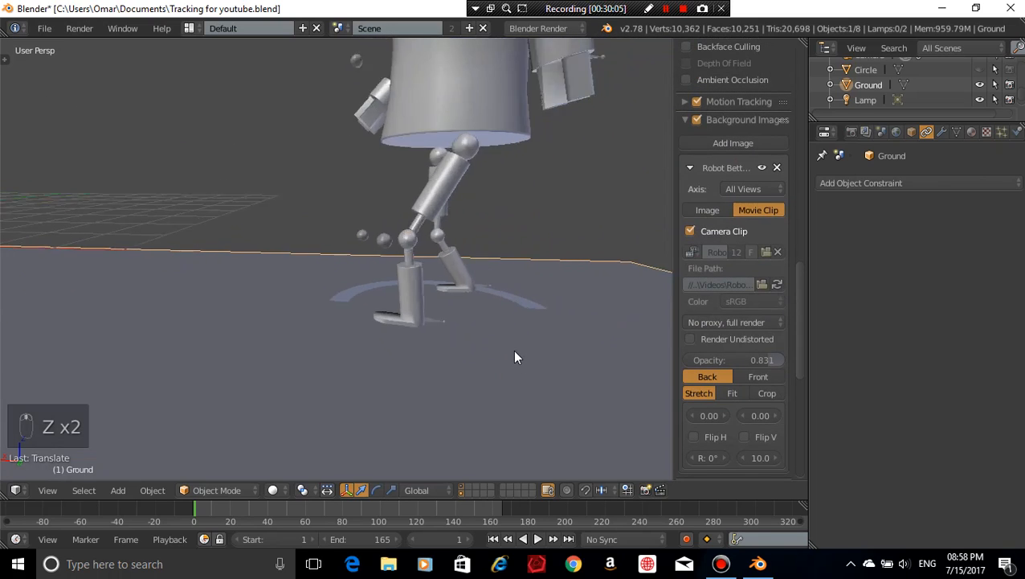
scroll(515, 357, "down", 4)
scroll(515, 357, "down", 2)
scroll(515, 356, "up", 5)
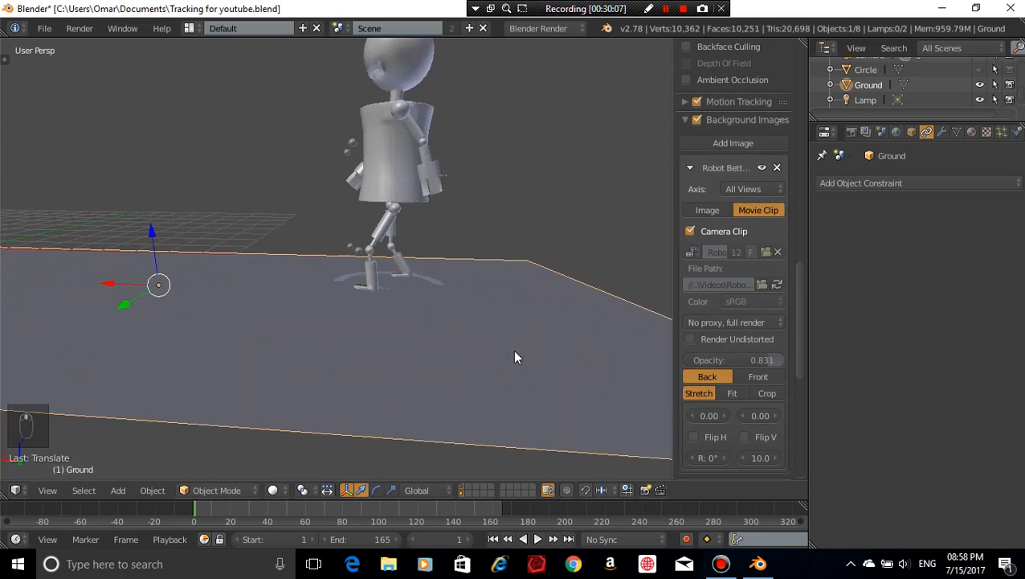
scroll(514, 357, "up", 5)
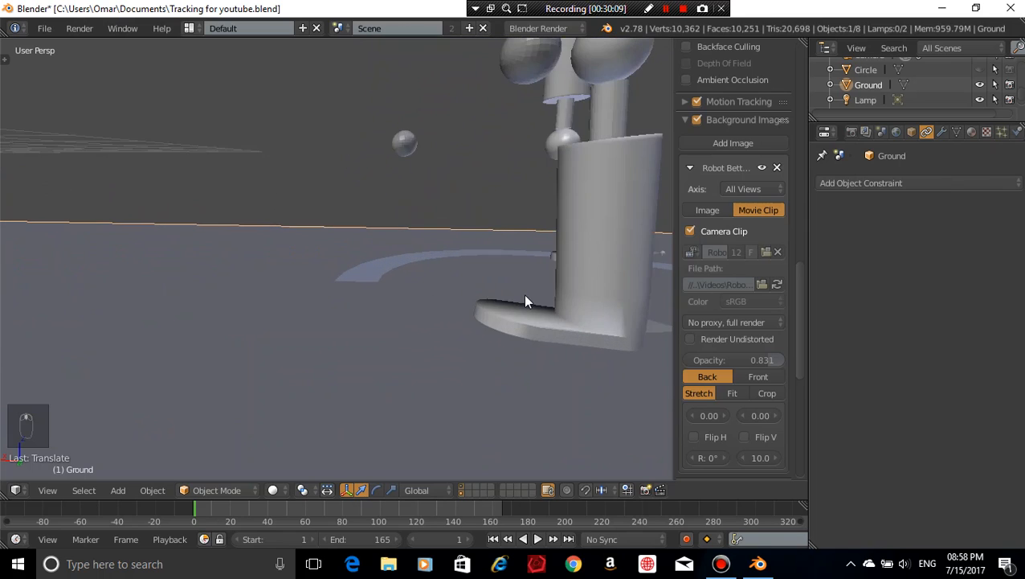
Examine the ground plane's height and tilt relative to the robot's feet in the front and right orthographic views
key("KP_1")
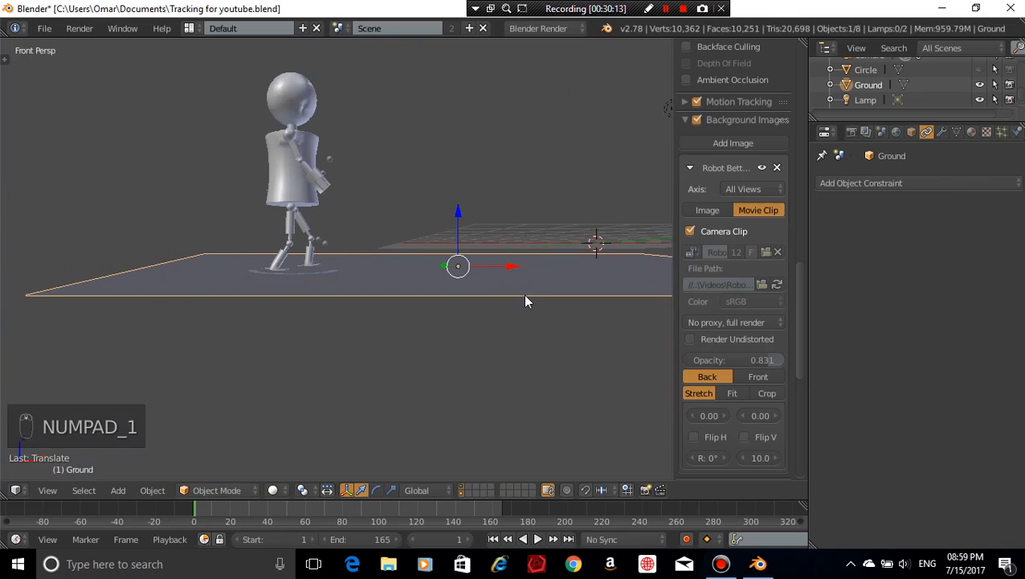
key("KP_5")
scroll(524, 293, "up", 1)
middle_click_drag(514, 306, 346, 331, "shift")
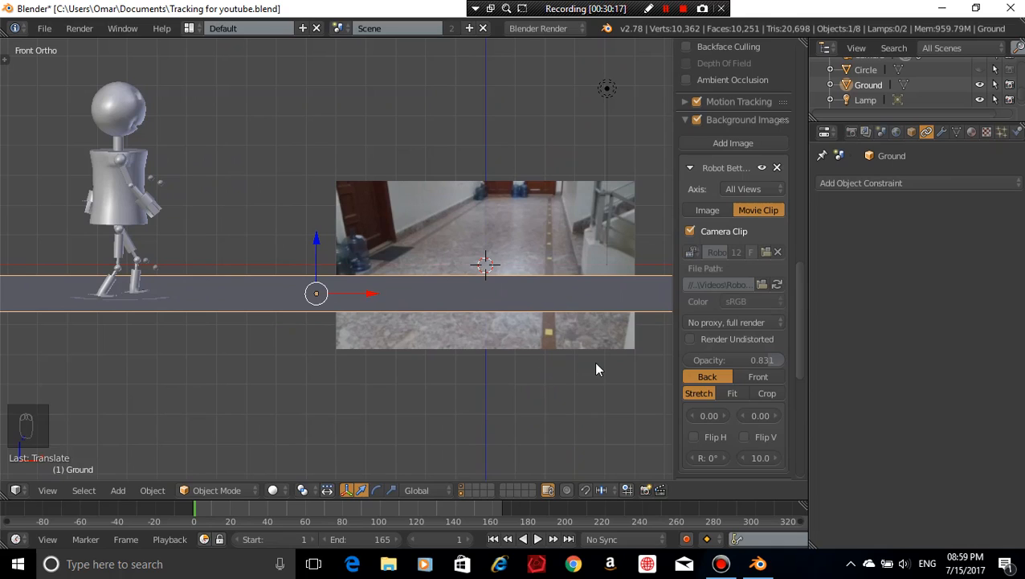
scroll(596, 360, "down", 3)
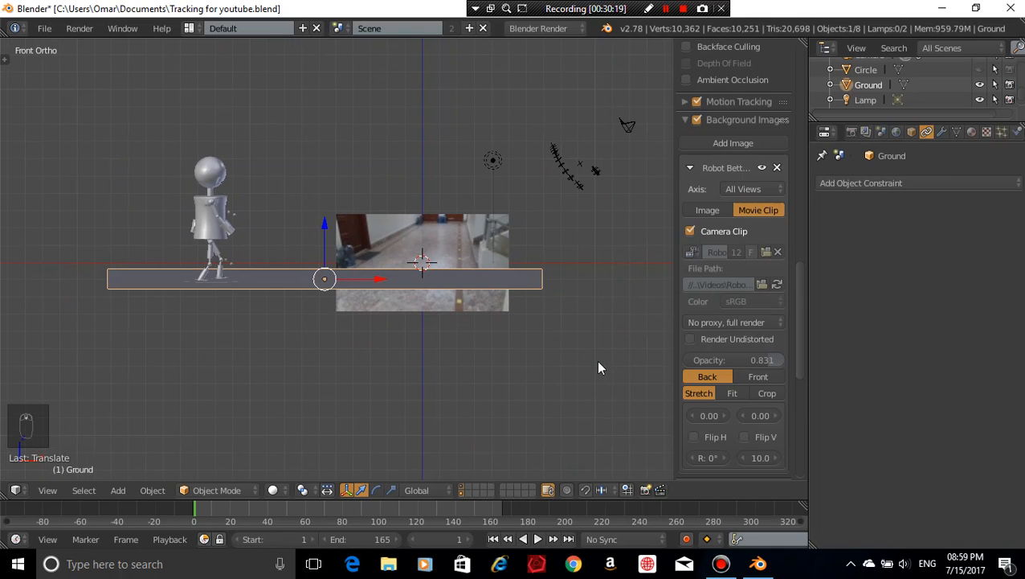
key("KP_3")
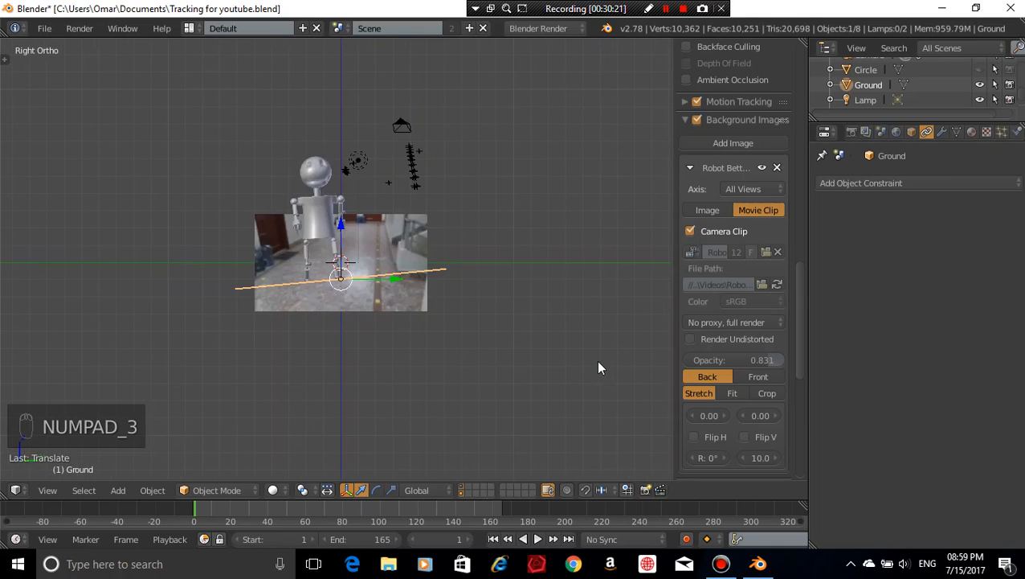
scroll(599, 363, "up", 3)
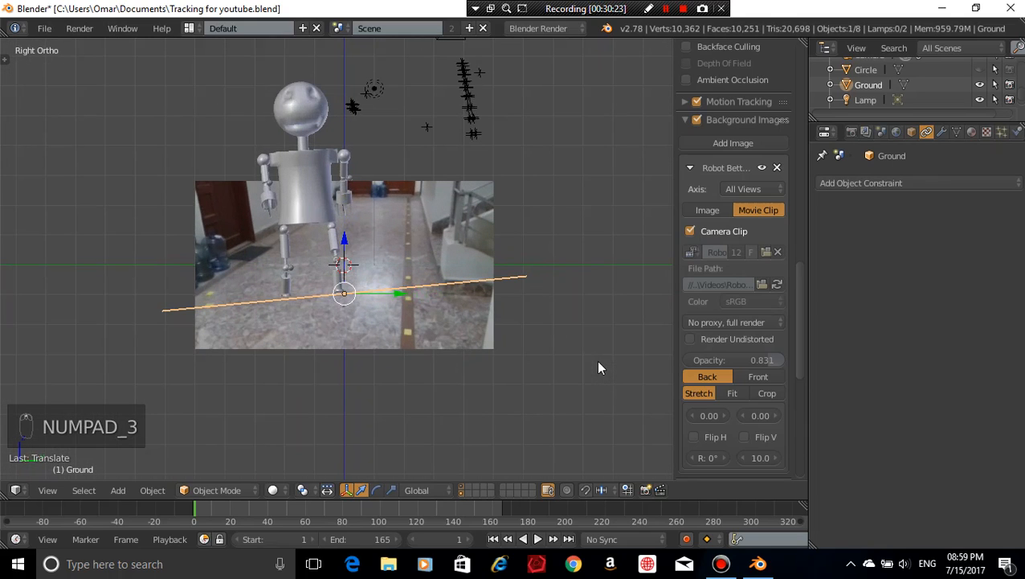
Examine the gap between the robot's feet and the tilted ground plane up close in the right orthographic view
middle_click_drag(598, 363, 598, 380, "shift")
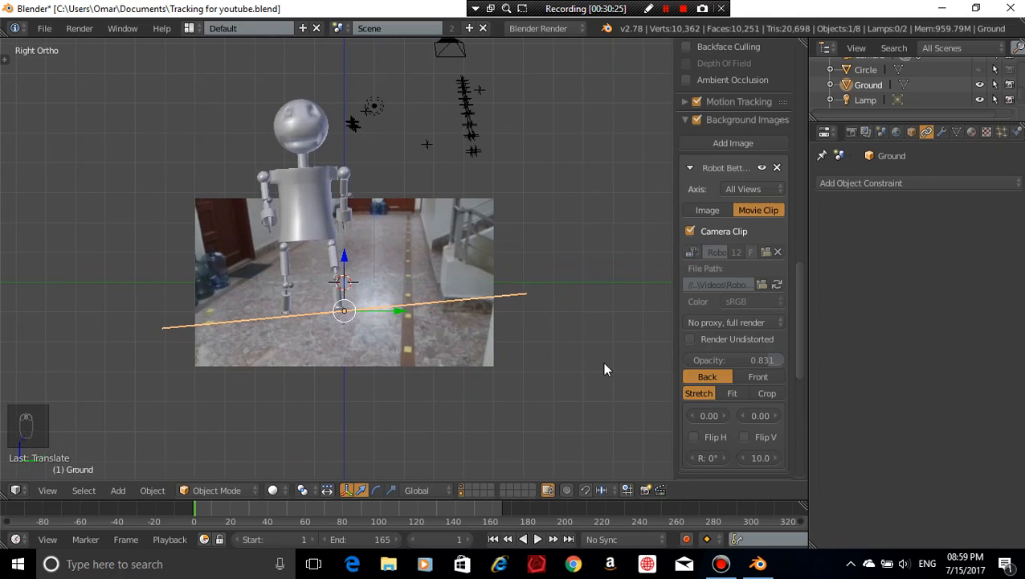
scroll(605, 368, "up", 4)
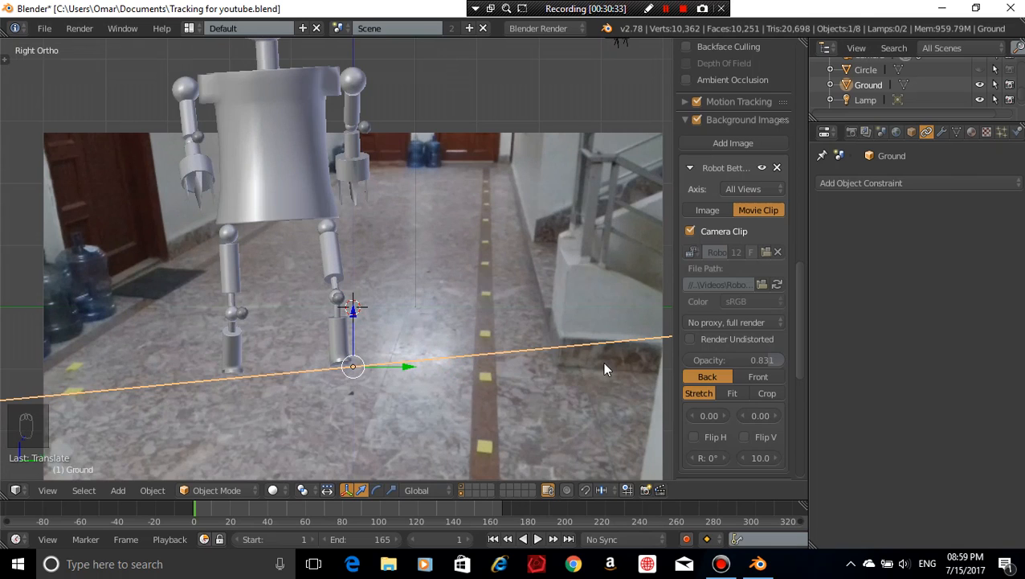
scroll(604, 369, "up", 1)
scroll(605, 369, "up", 1)
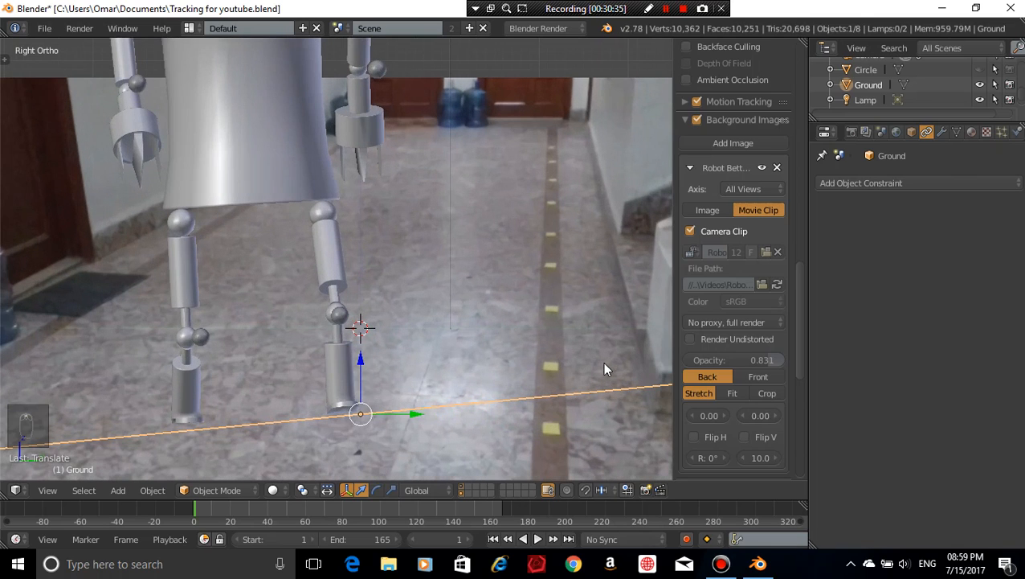
scroll(568, 311, "up", 4)
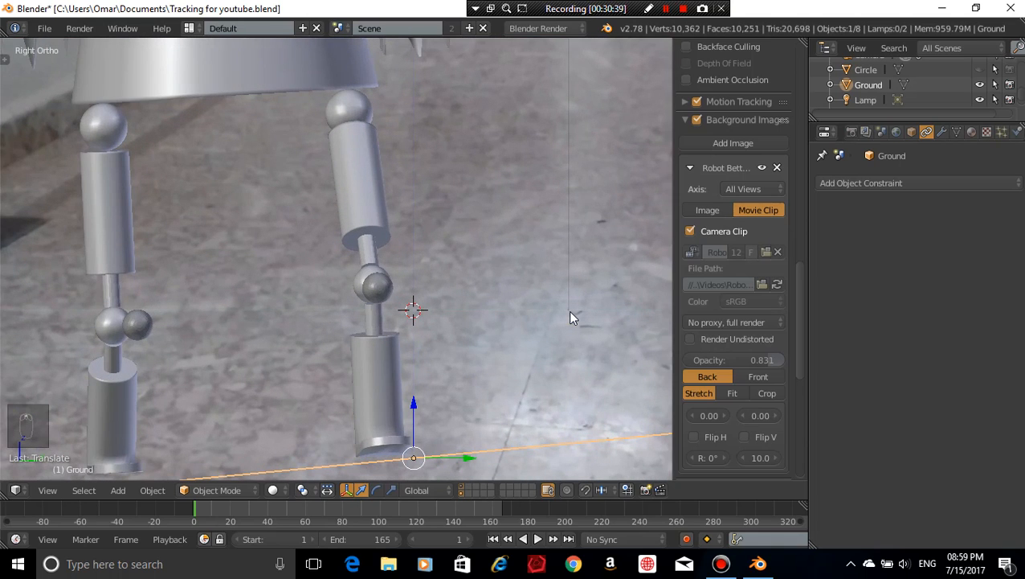
middle_click_drag(532, 322, 556, 233, "shift")
scroll(555, 229, "down", 6)
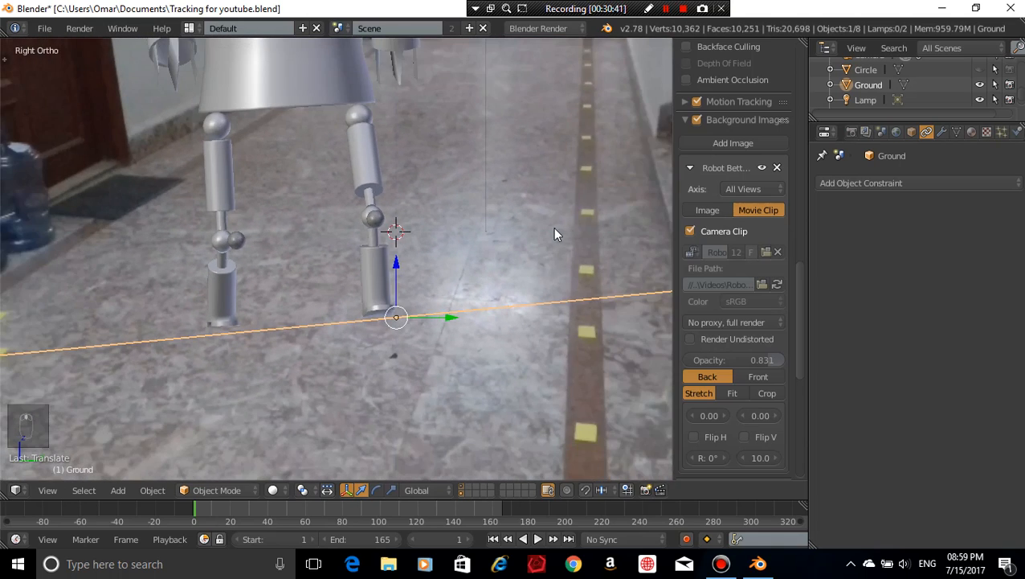
scroll(582, 221, "up", 4, "shift")
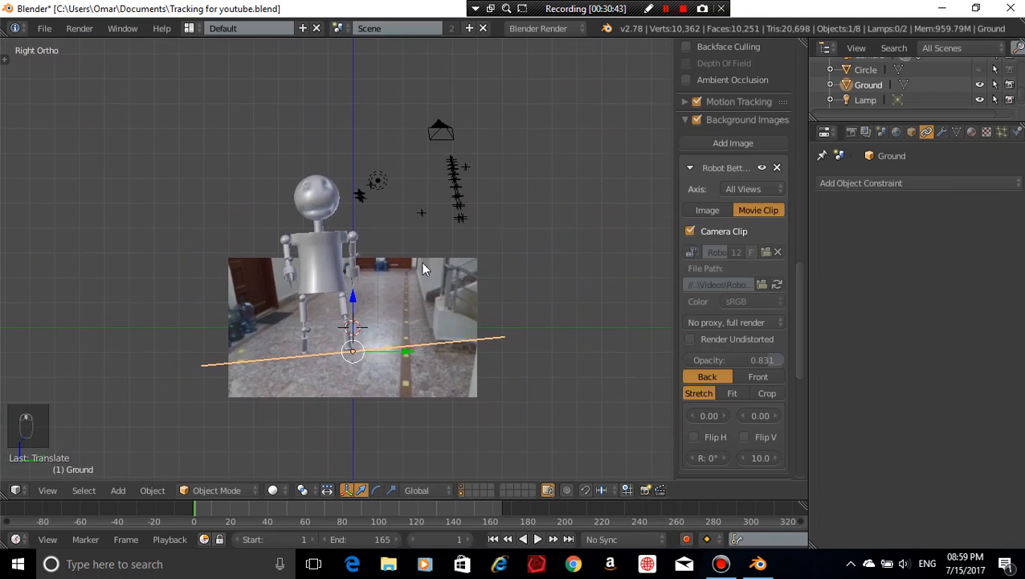
Lower the robot about 0.034 along global Z toward the ground plane
right_click(336, 187)
scroll(431, 263, "up", 2)
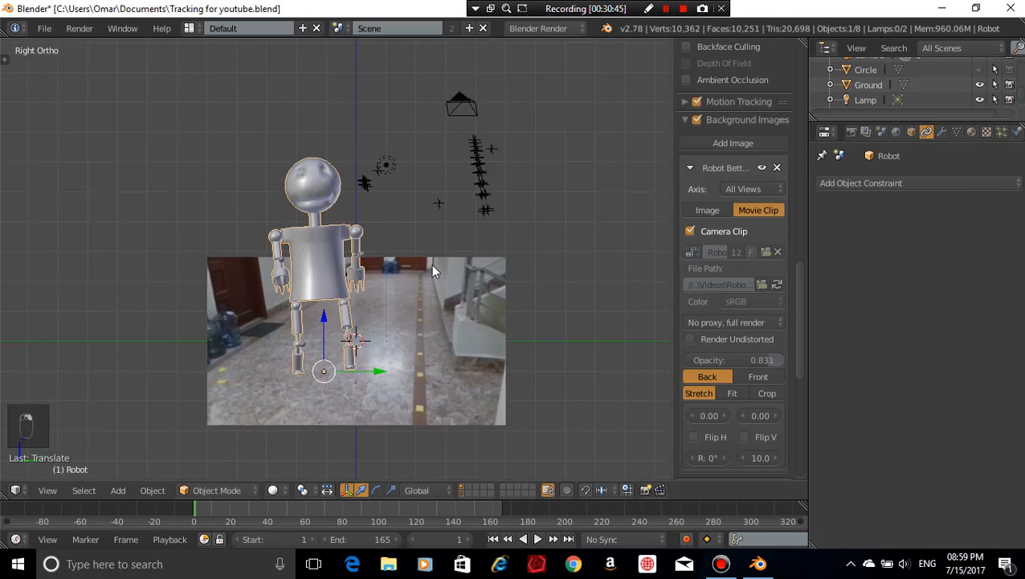
scroll(431, 264, "up", 5)
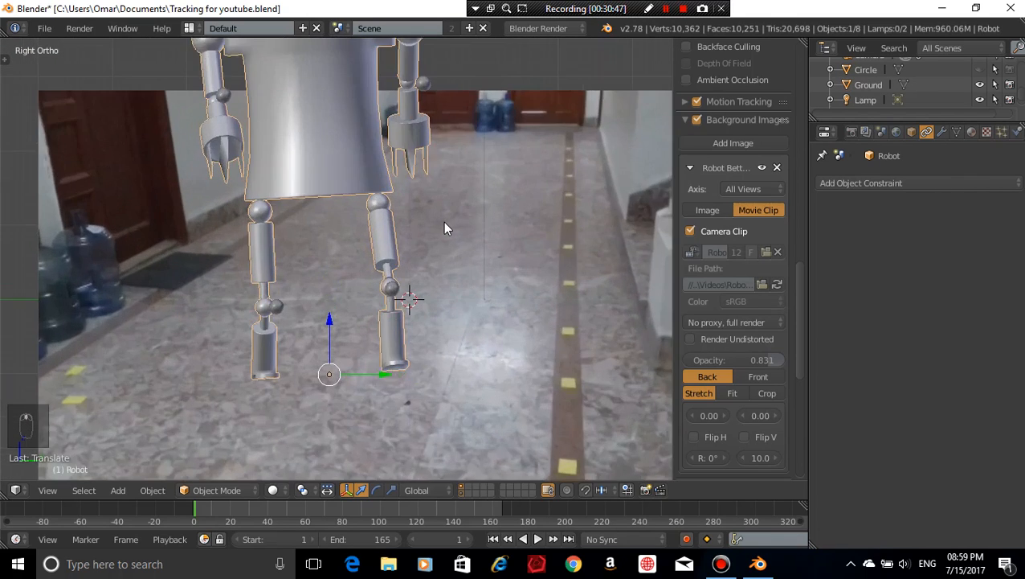
scroll(496, 254, "down", 2, "shift")
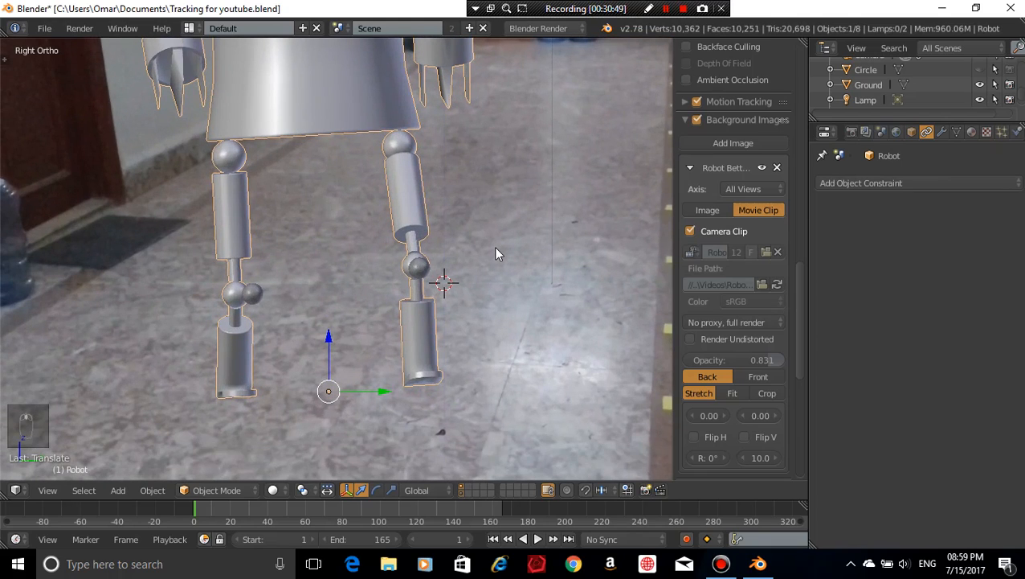
key("g")
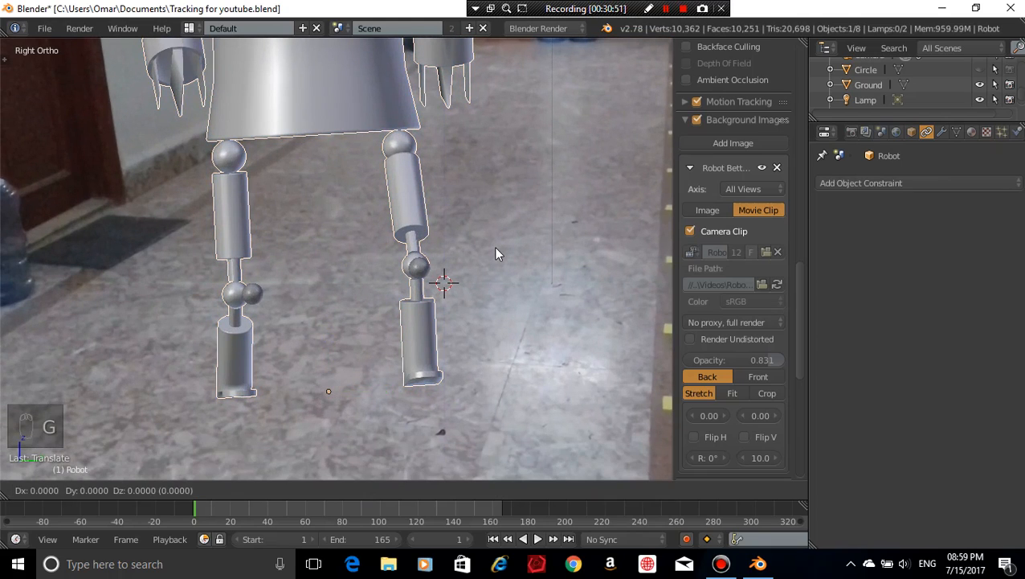
key("z")
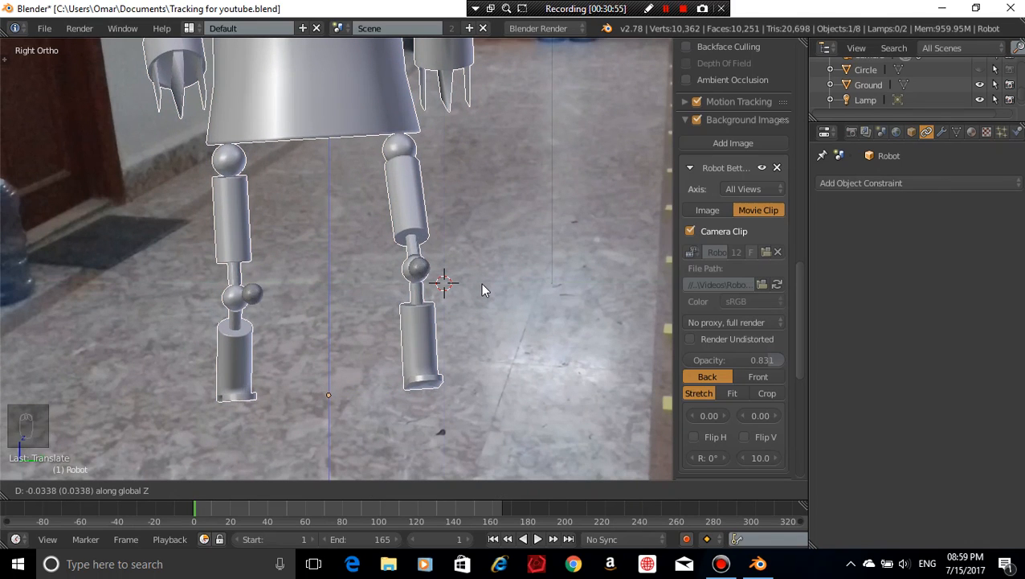
left_click(482, 285)
scroll(483, 288, "down", 6)
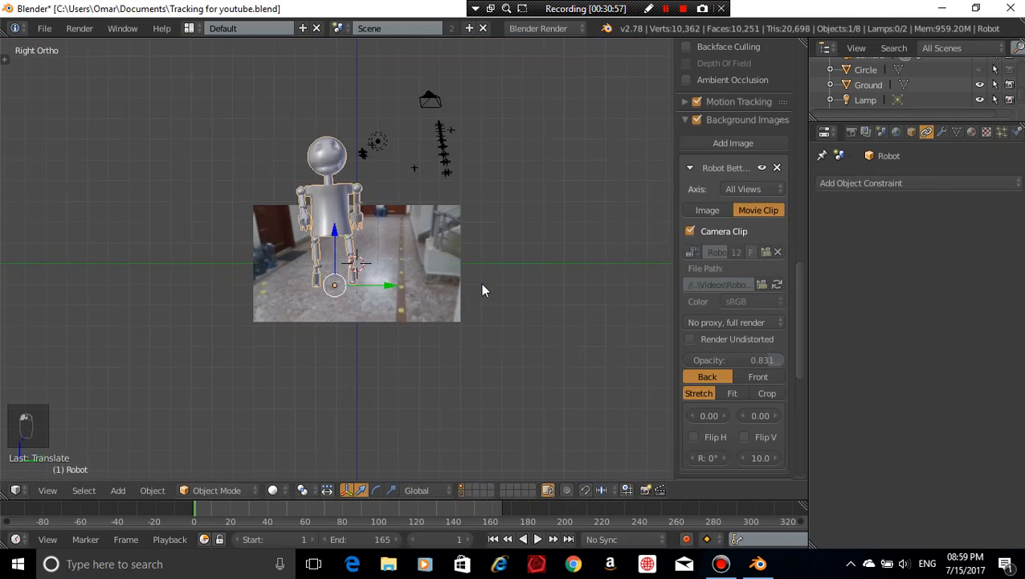
Lower the ground plane about 0.003 along global Z, checking its contact with the robot's foot up close
scroll(480, 283, "up", 4)
middle_click_drag(480, 283, 465, 250)
right_click(410, 316)
scroll(465, 256, "up", 8)
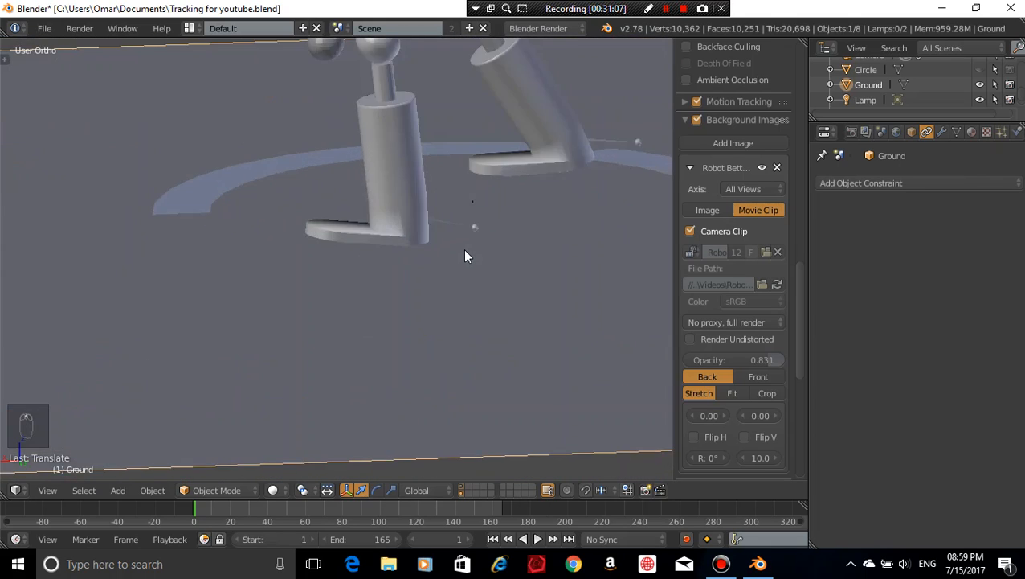
scroll(465, 256, "down", 3)
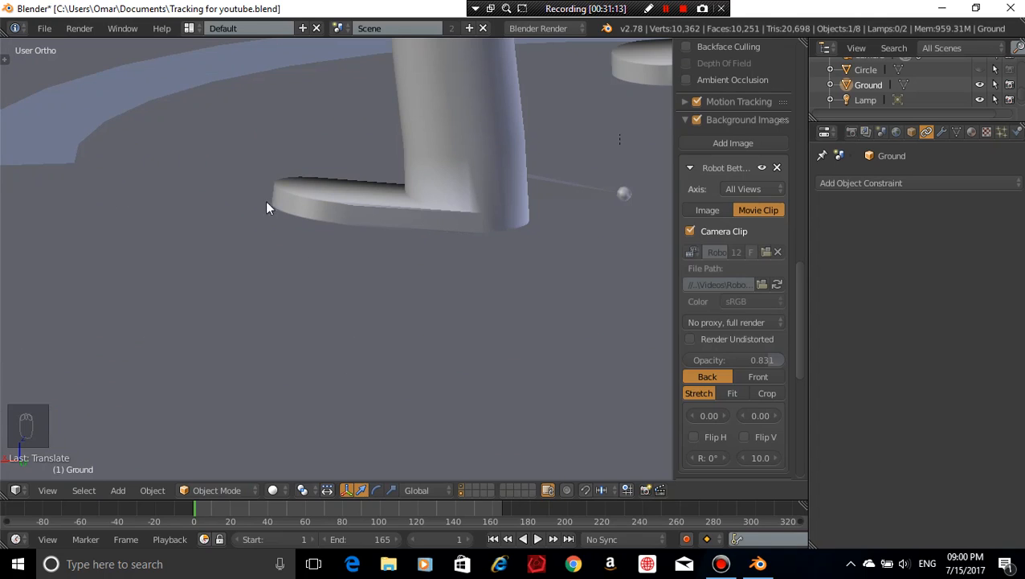
scroll(274, 119, "down", 5)
scroll(333, 199, "up", 4)
key("g")
key("z")
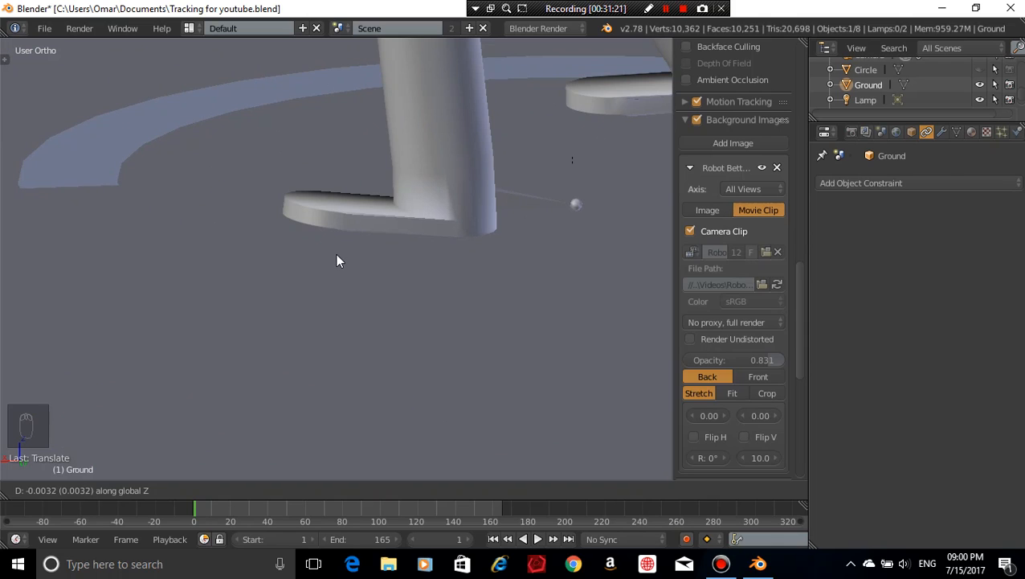
left_click(335, 258)
scroll(335, 258, "down", 5)
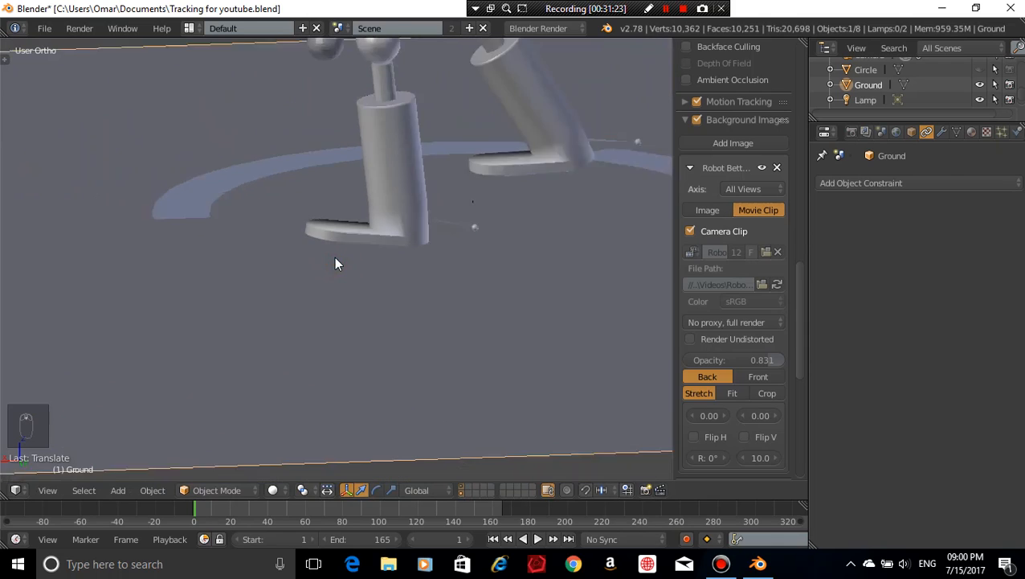
middle_click_drag(335, 257, 406, 265)
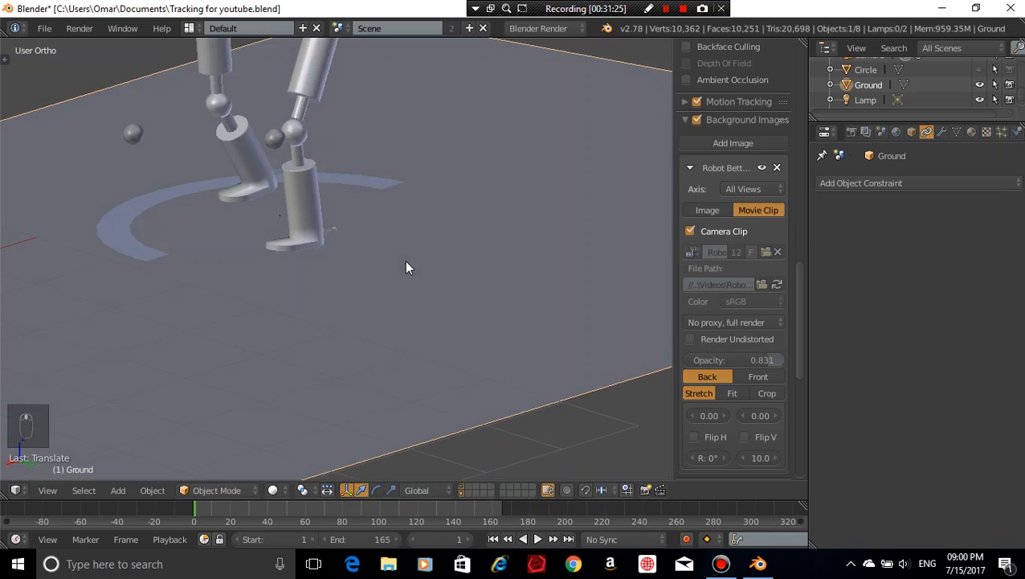
Try rotating the ground plane about -4.4 degrees around global Y in the camera view, check it in orthographic views, and undo the rotation
key("KP_0")
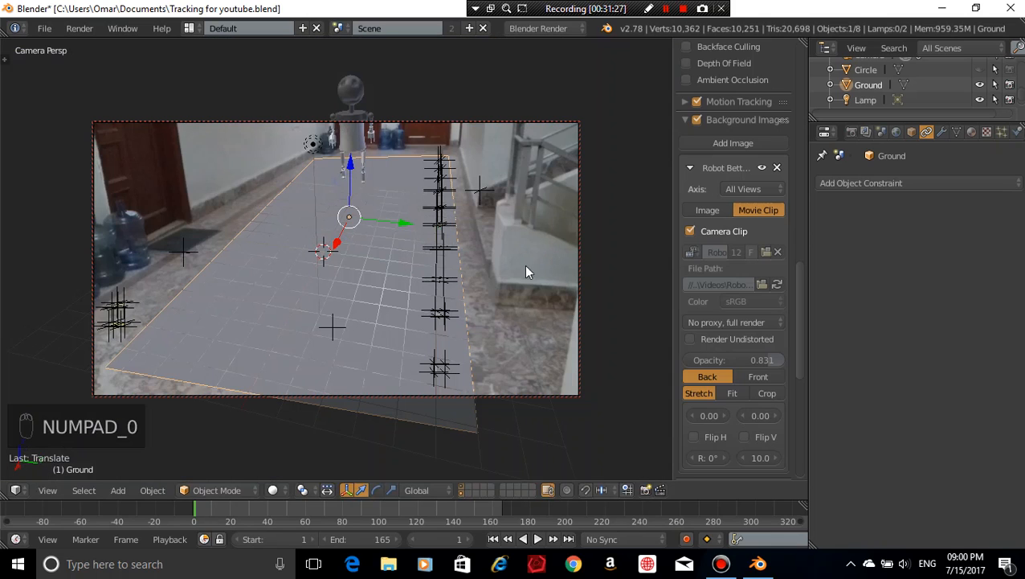
key("r")
key("y")
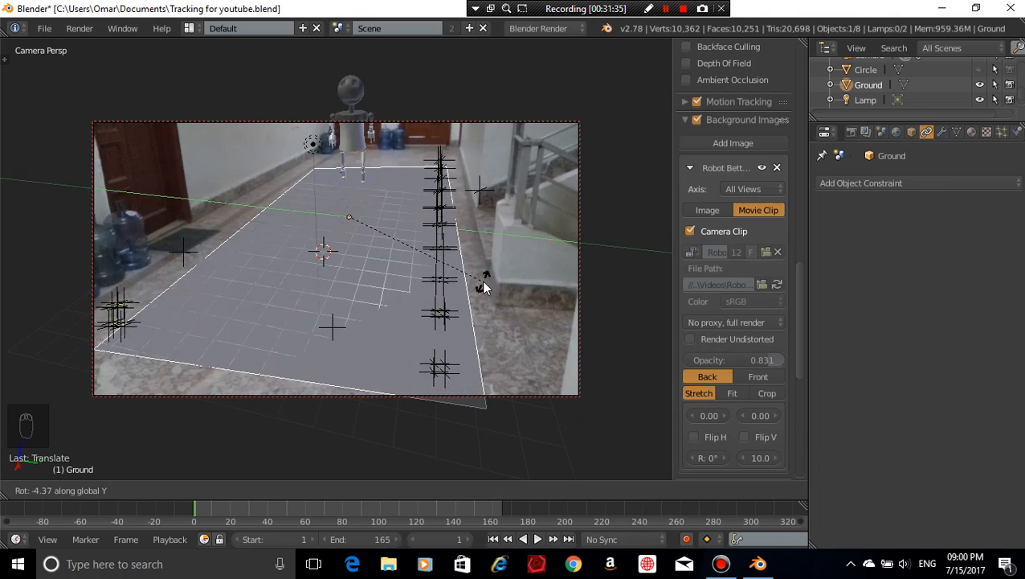
left_click(483, 287)
key("KP_3")
scroll(484, 287, "down", 6)
scroll(483, 286, "up", 2)
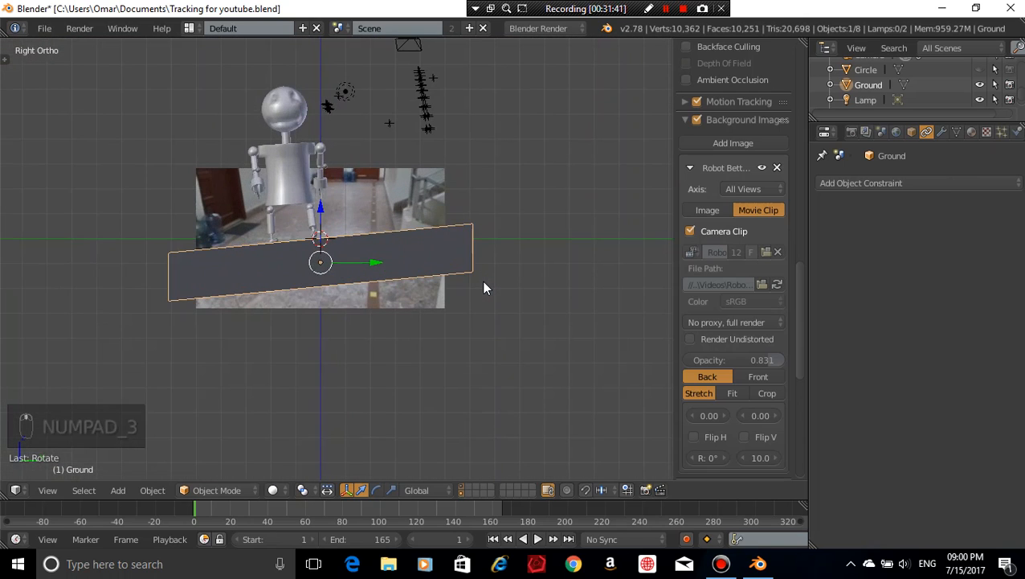
key("KP_1")
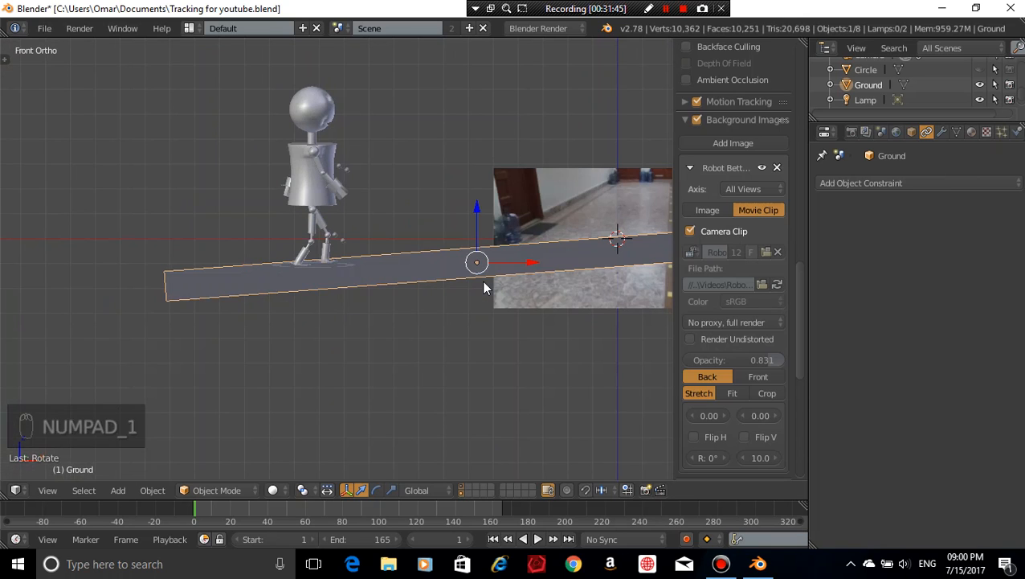
key("ctrl+z")
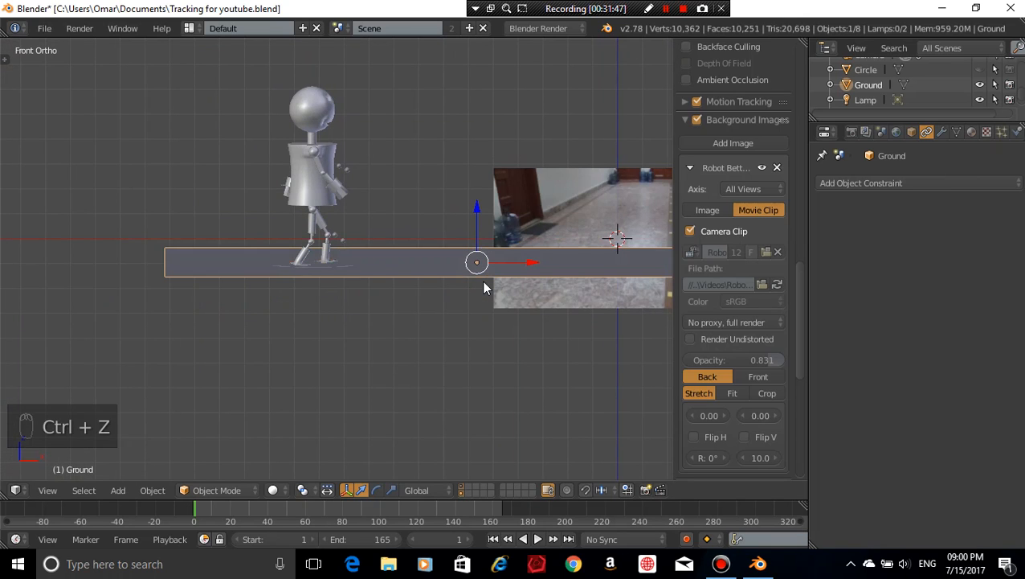
Try levelling the ground plane by rotating it about -5.5 degrees around global X, check it through the camera, and undo the rotation
key("KP_3")
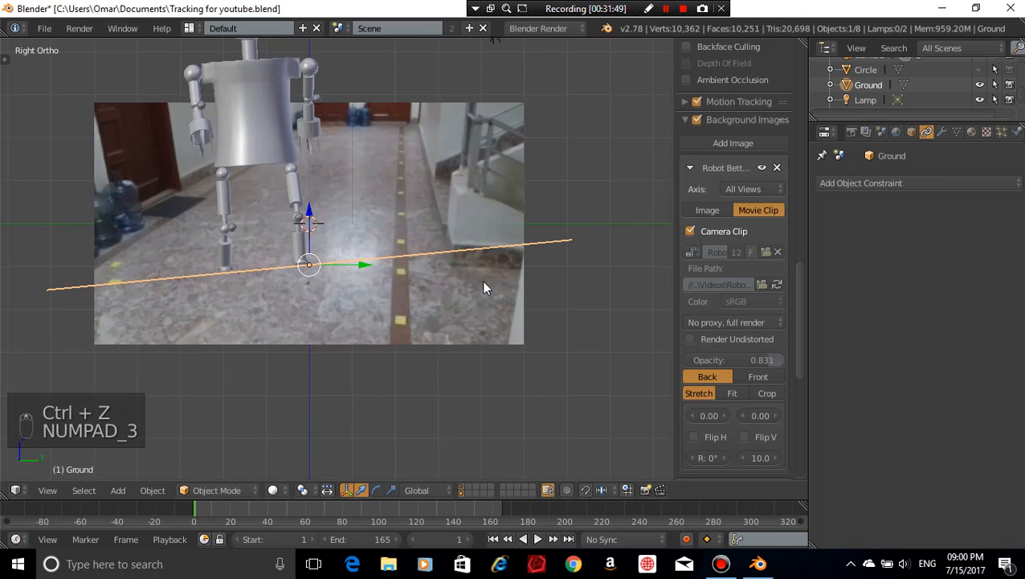
middle_click_drag(482, 280, 506, 343, "shift")
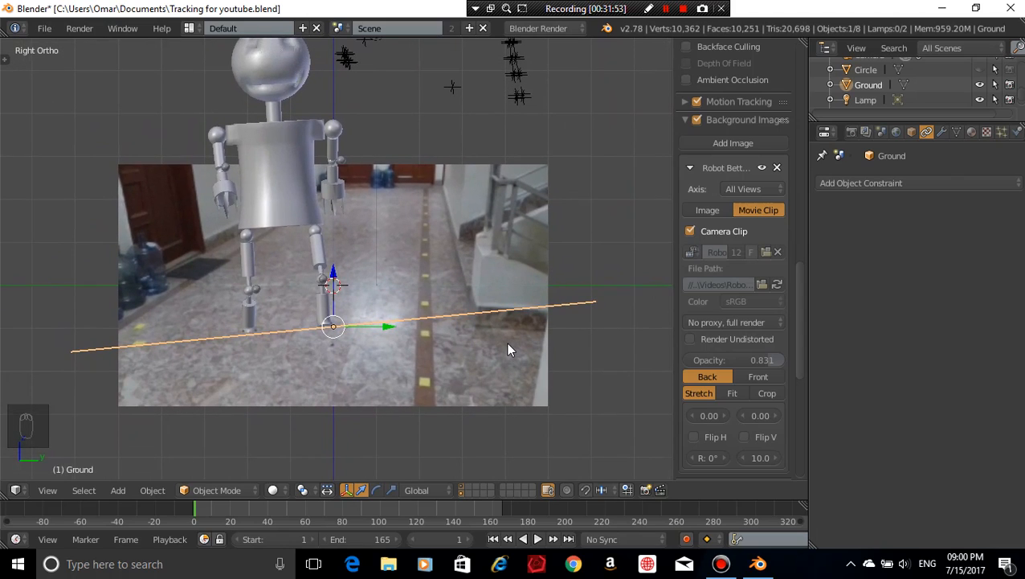
key("r")
key("x")
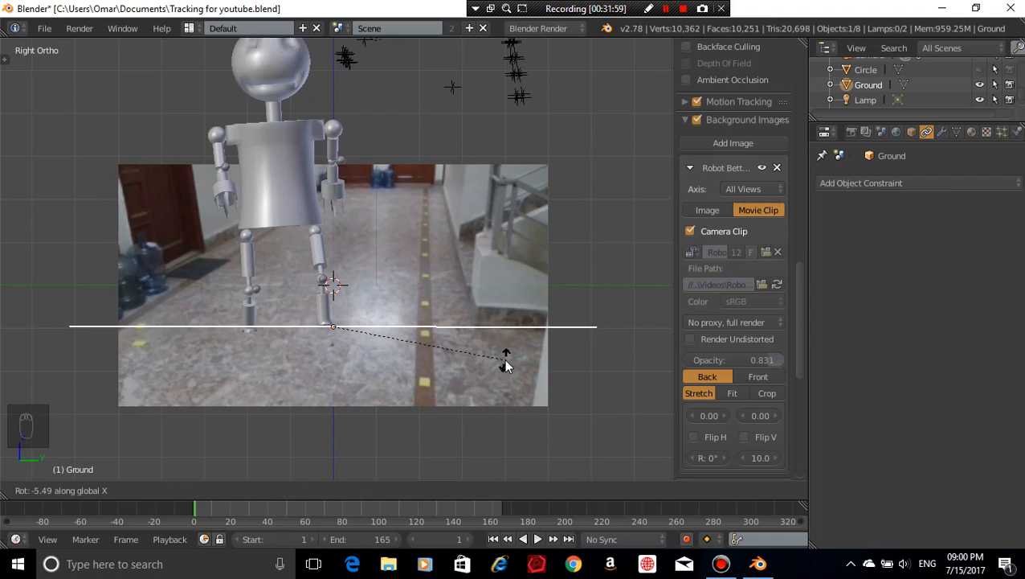
left_click(505, 361)
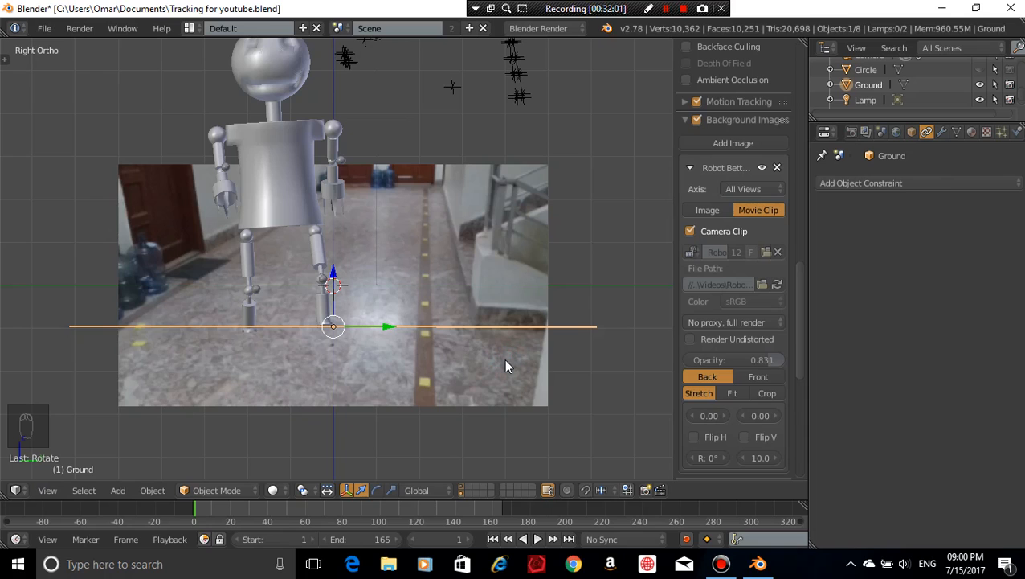
key("KP_0")
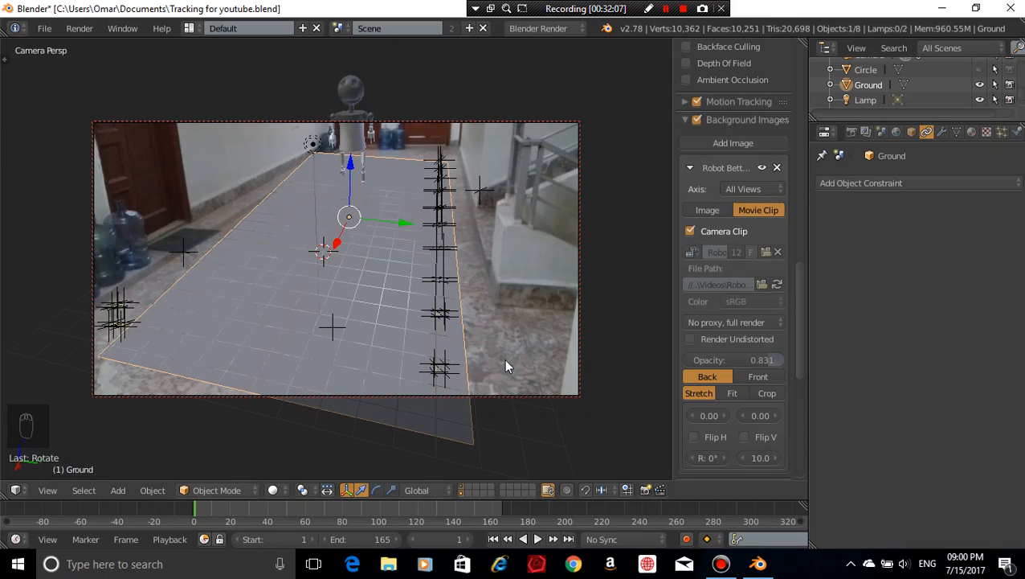
key("ctrl+z")
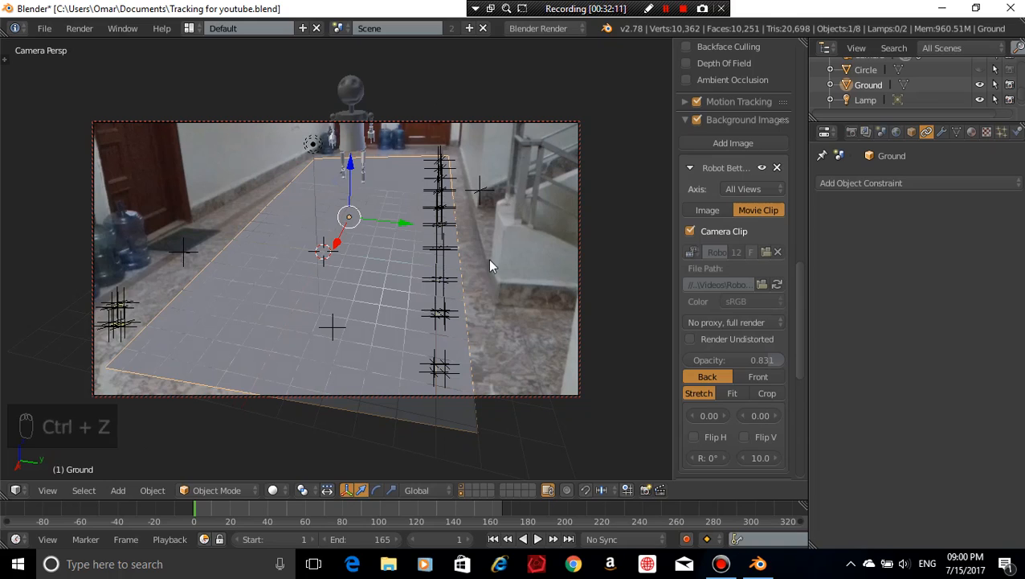
Scale the ground plane up uniformly by about 1.1 and shift it about -0.46 along global Y over the corridor floor
key("s")
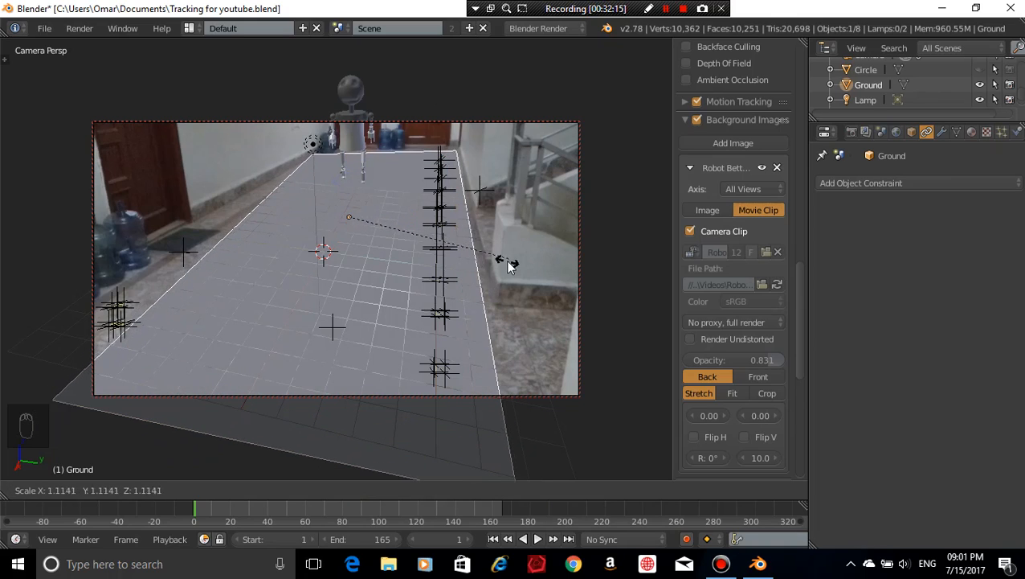
left_click(561, 256)
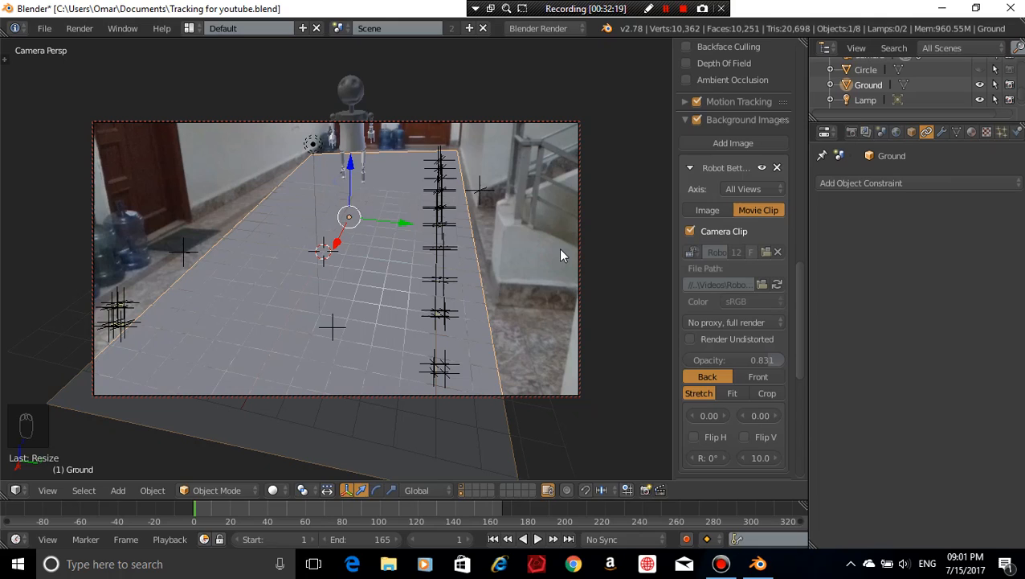
key("g")
key("y")
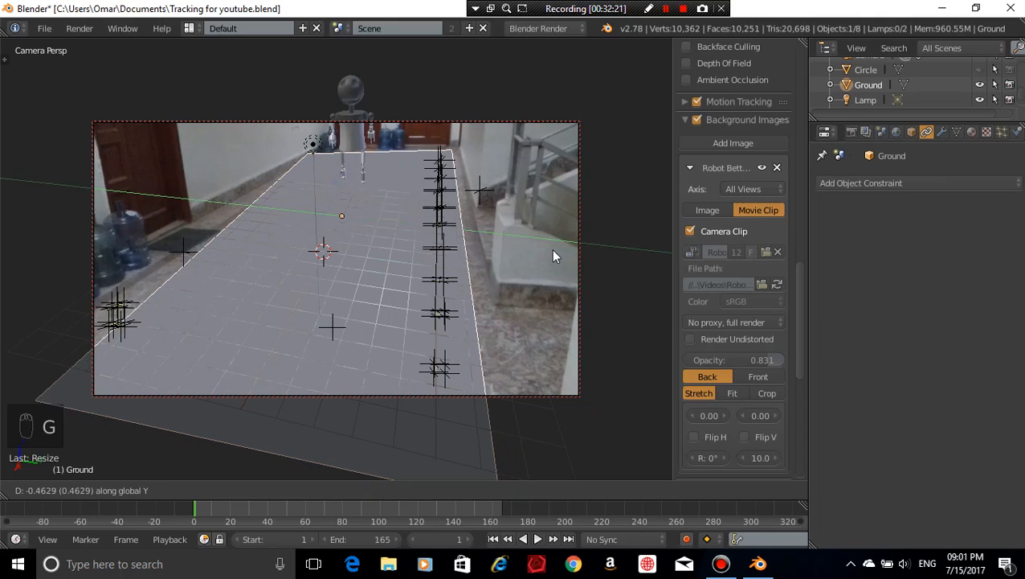
left_click(553, 252)
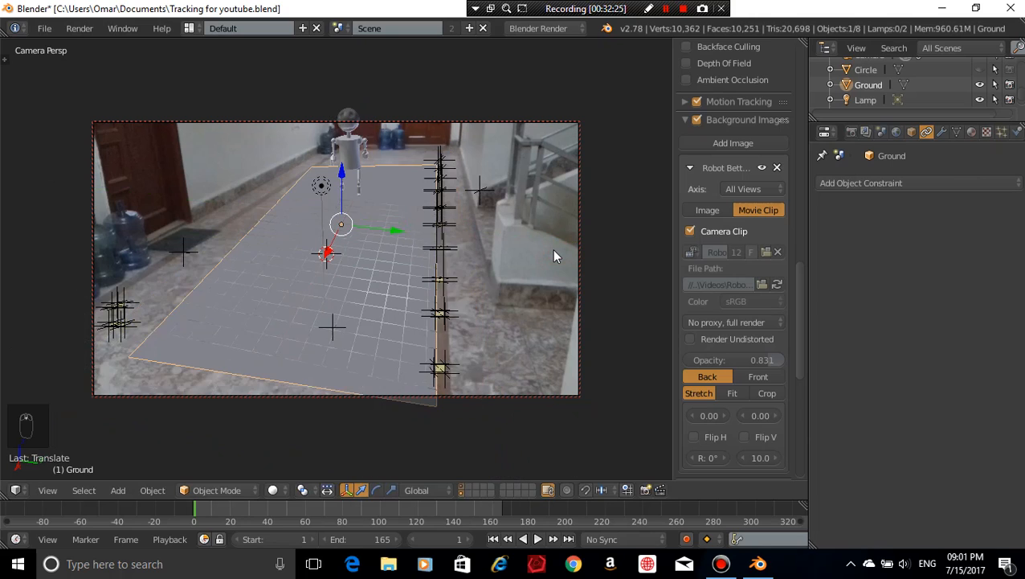
Step backward and forward through the edit history to restore the enlarged, shifted ground plane
key("ctrl+z")
key("ctrl+z")
key("ctrl+z")
key("ctrl+shift+z")
key("ctrl+shift+z")
key("ctrl+z")
Select everything except the camera, ground plane and lamp, and scale the robot down uniformly to about 0.68
key("a")
key("a")
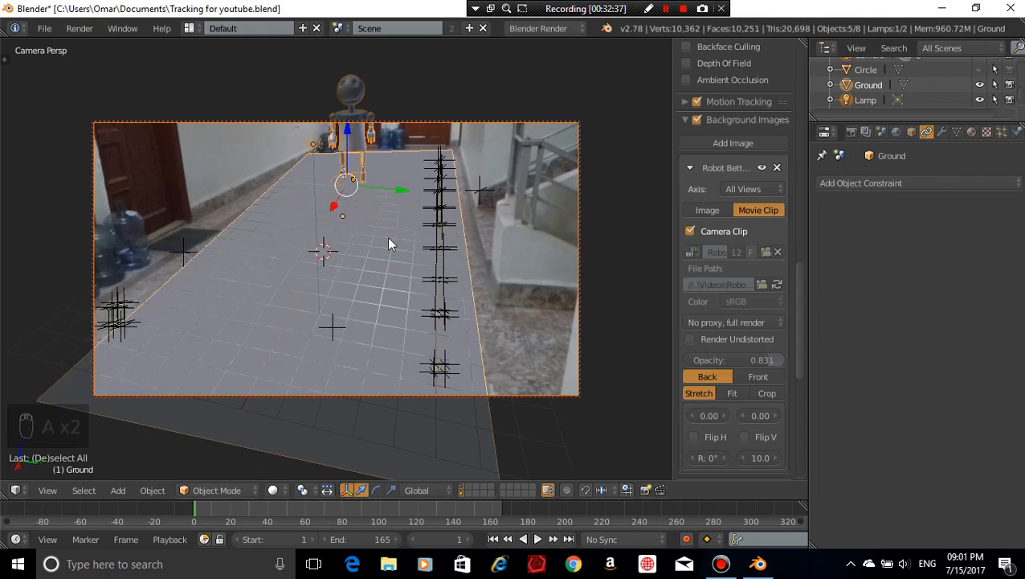
right_click(479, 119, "shift")
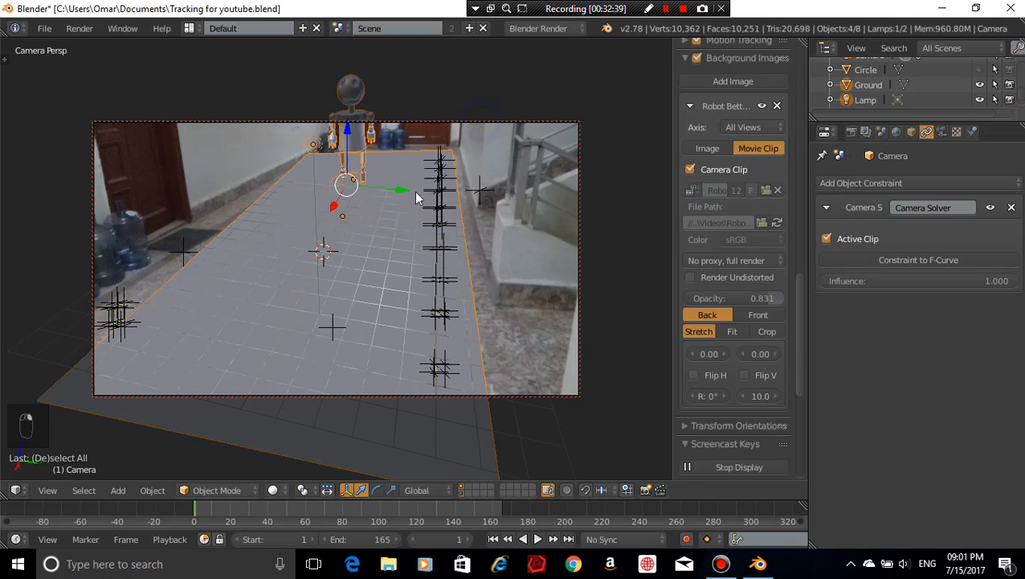
right_click(395, 222, "shift")
right_click(394, 222, "shift")
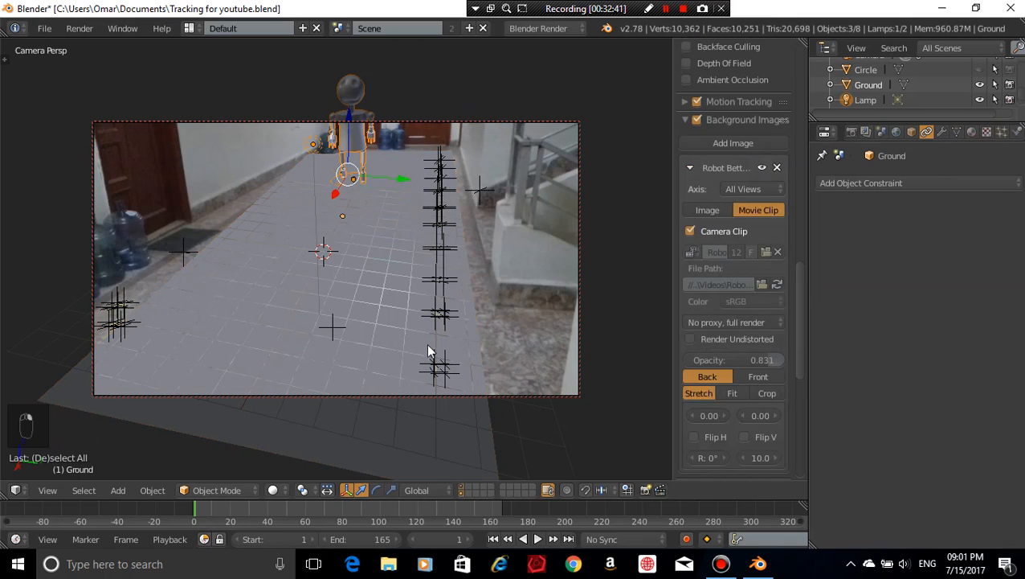
right_click(320, 142, "shift")
right_click(319, 142, "shift")
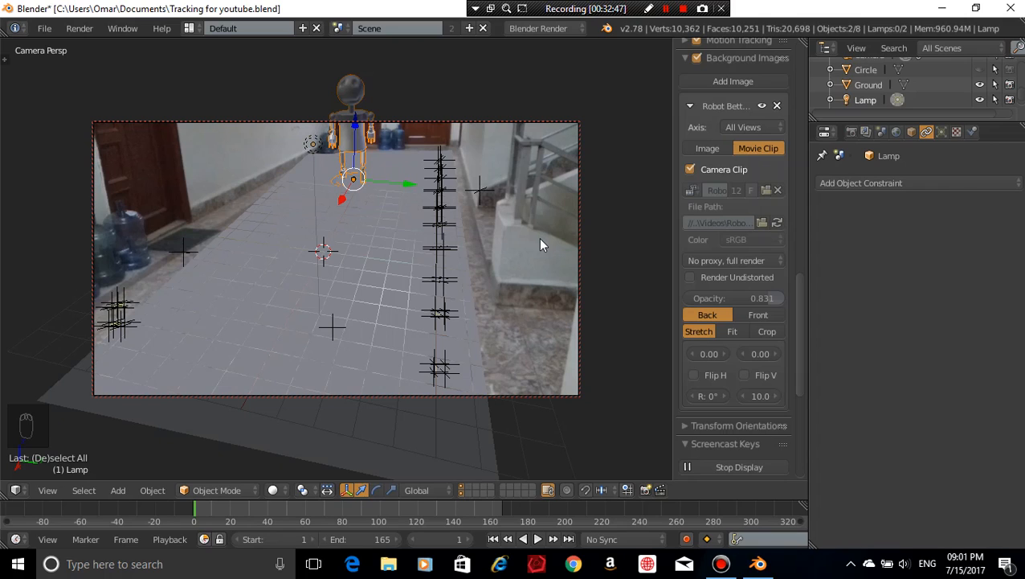
key("s")
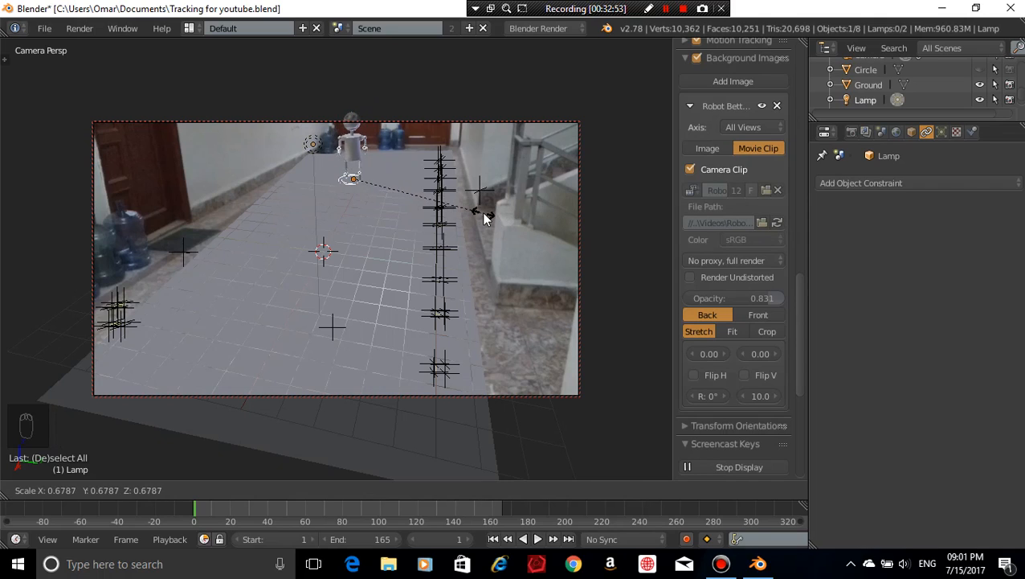
left_click(482, 212)
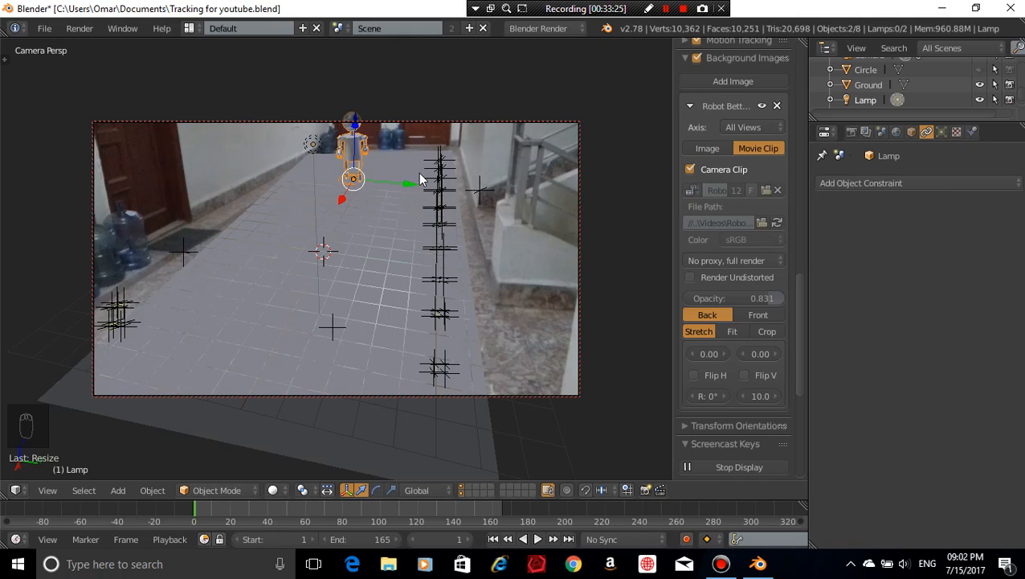
Move the scaled robot about 1.19 along global Y across the corridor floor
key("g")
key("y")
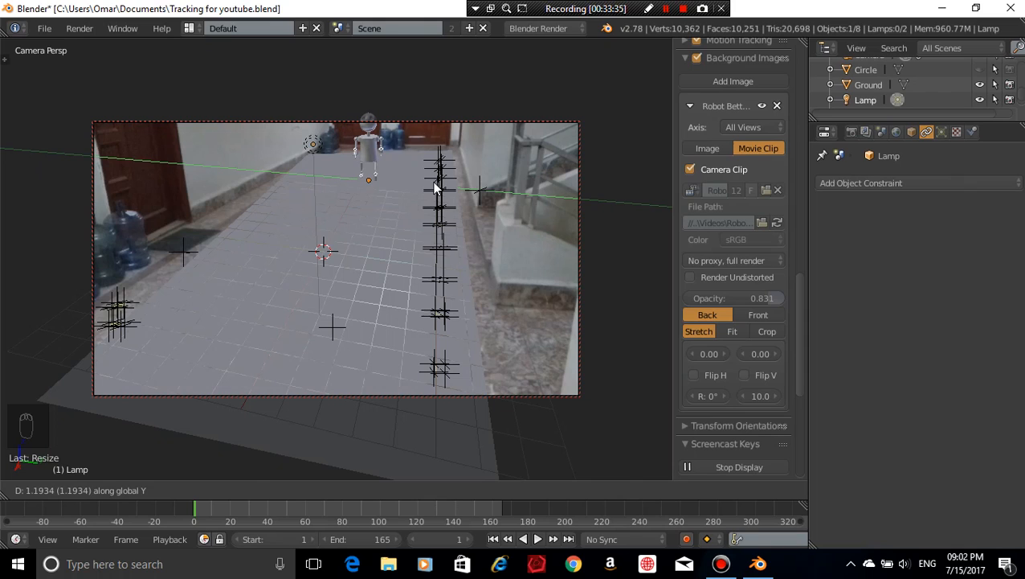
left_click(434, 186)
Rotate the ground plane slightly around global X in the camera view to follow the corridor floor
right_click(411, 229)
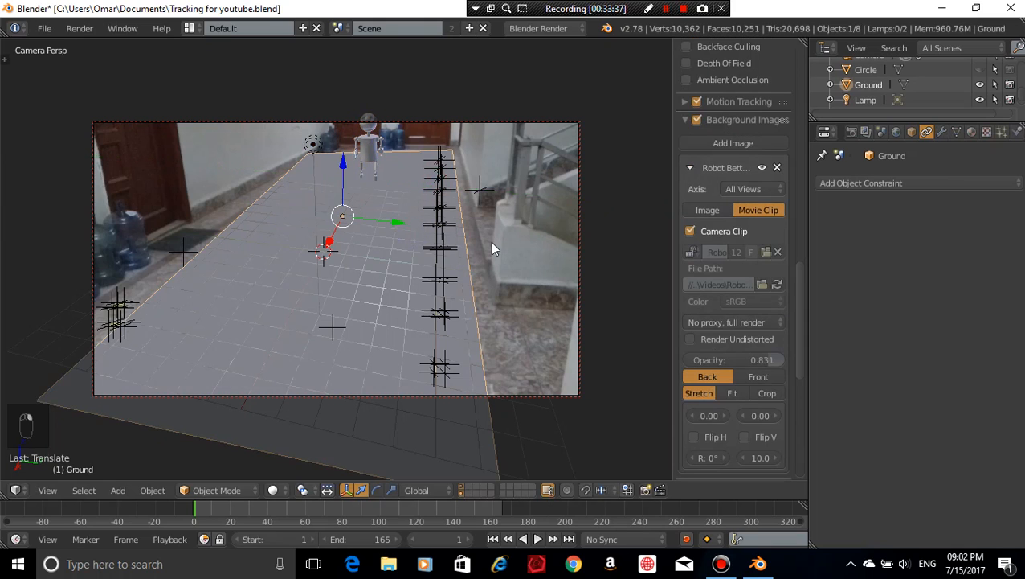
key("r")
key("x")
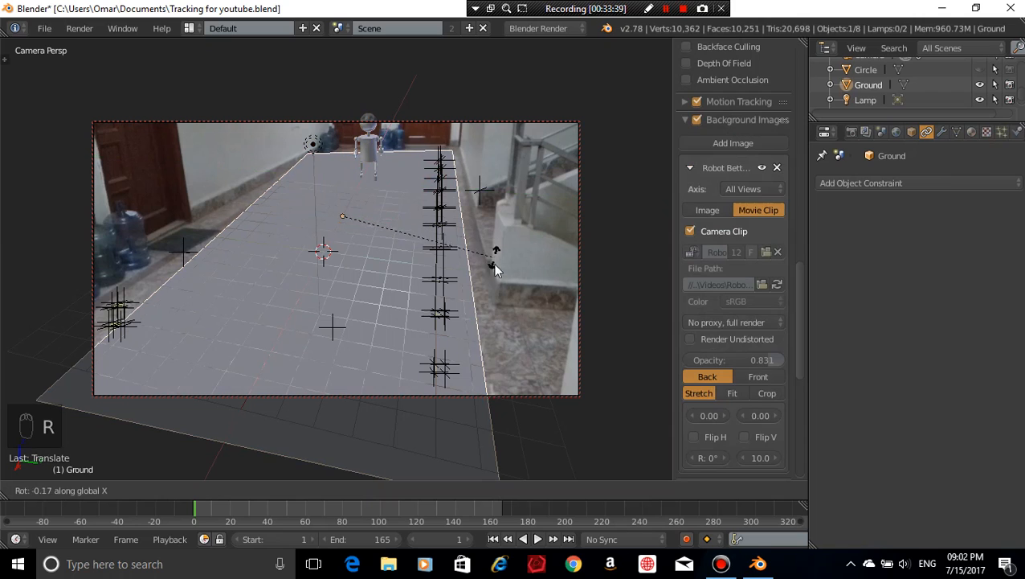
left_click(511, 302)
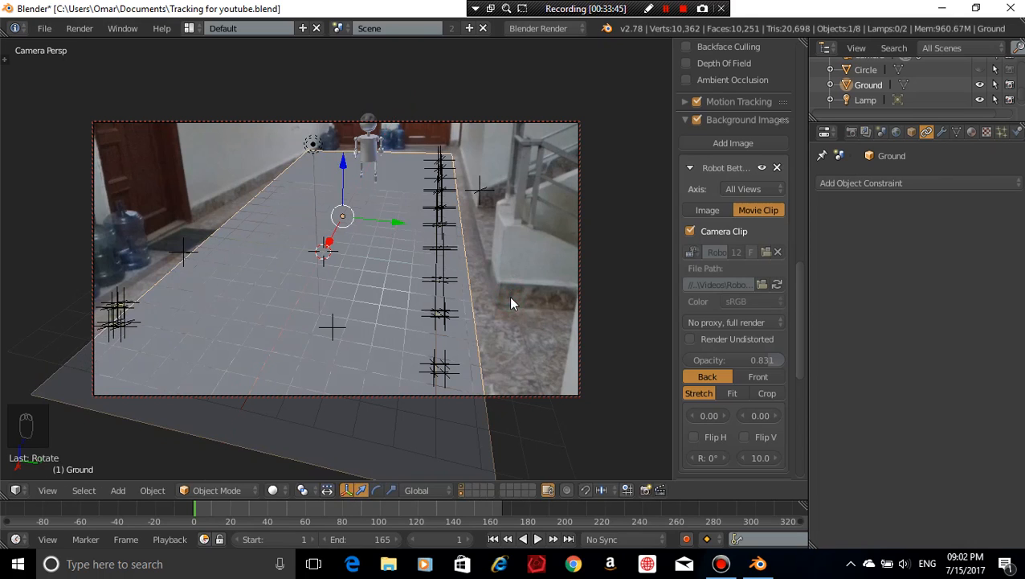
Lower the ground plane about 0.09 along global Z to the soles of the robot's feet in the right orthographic view
key("KP_0")
middle_click_drag(316, 279, 381, 302)
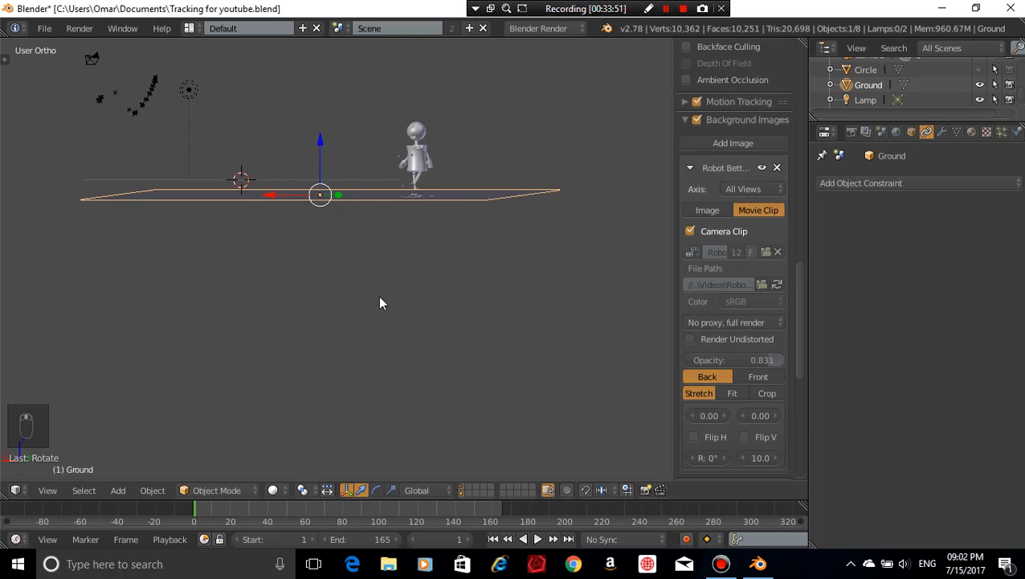
key("KP_1")
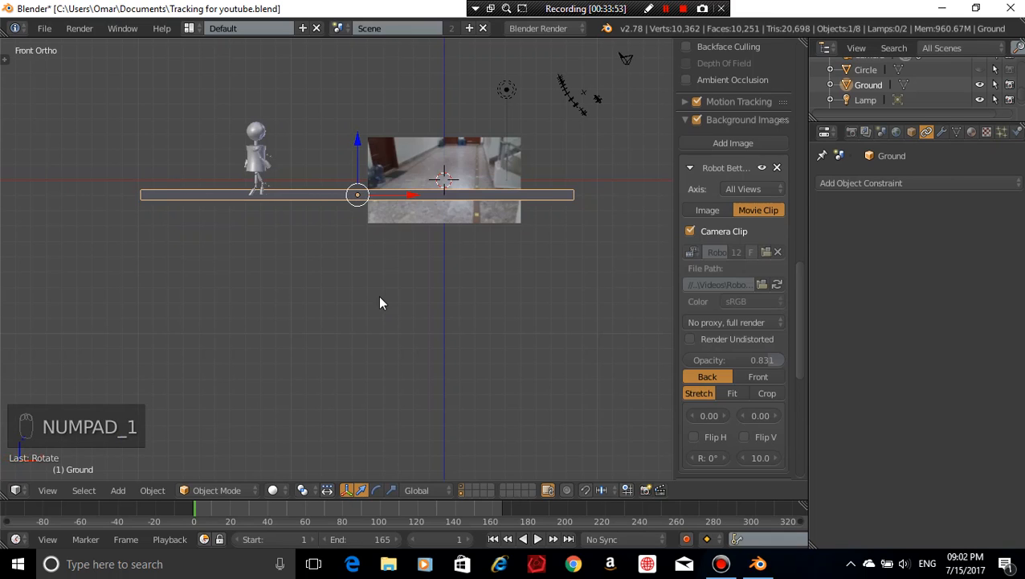
key("KP_3")
scroll(422, 268, "up", 7)
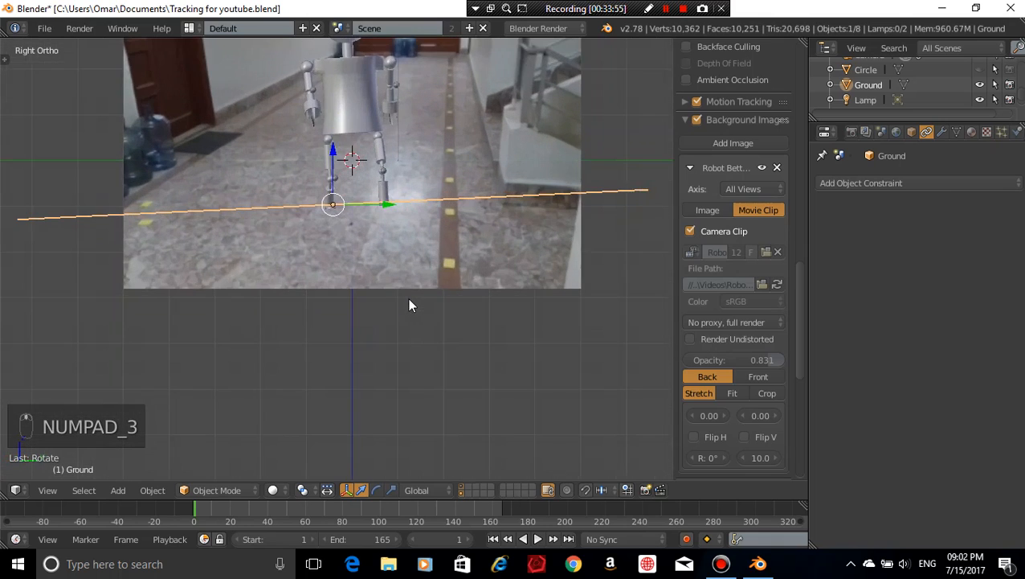
scroll(405, 329, "up", 3)
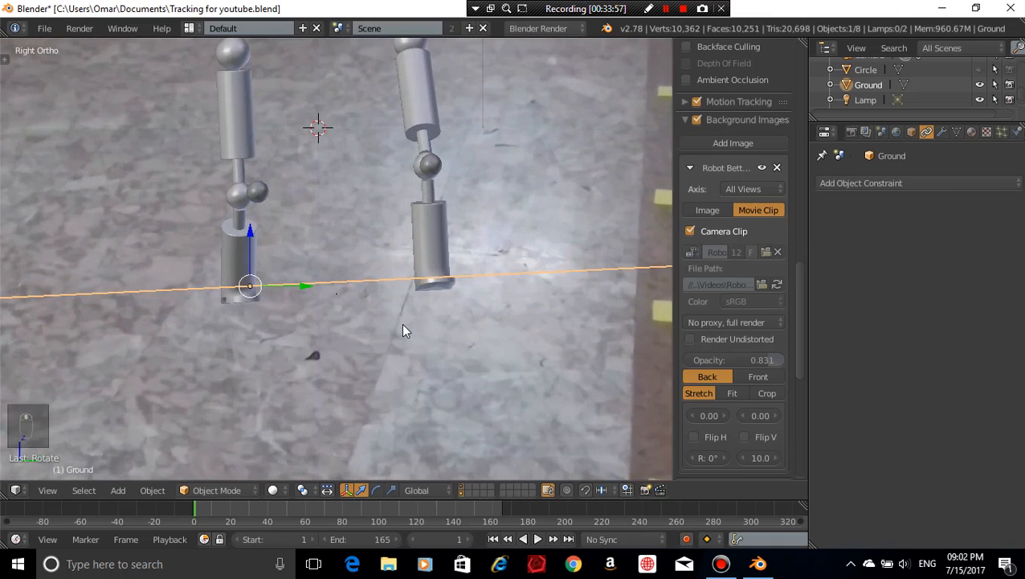
key("g")
key("z")
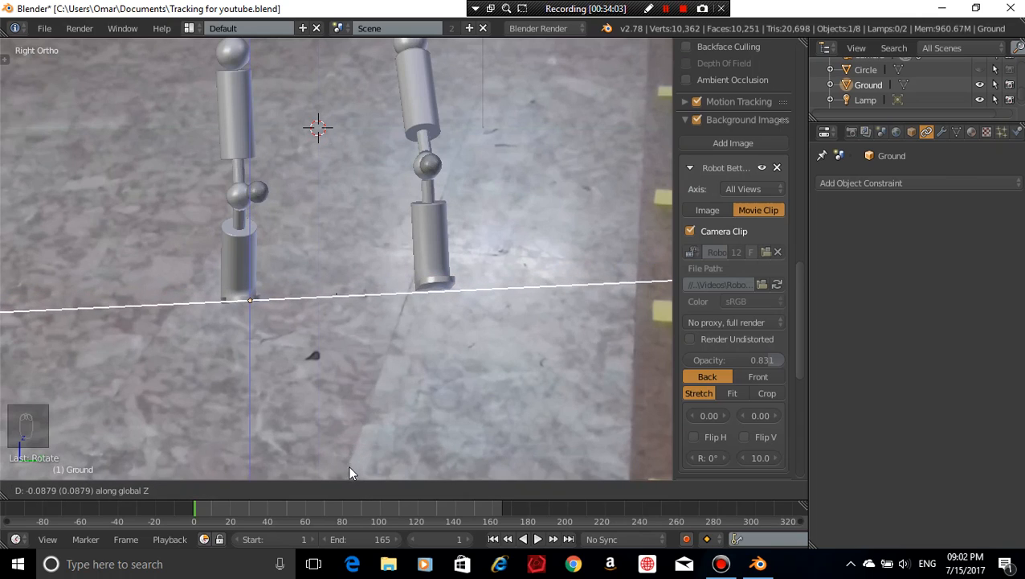
left_click(356, 461)
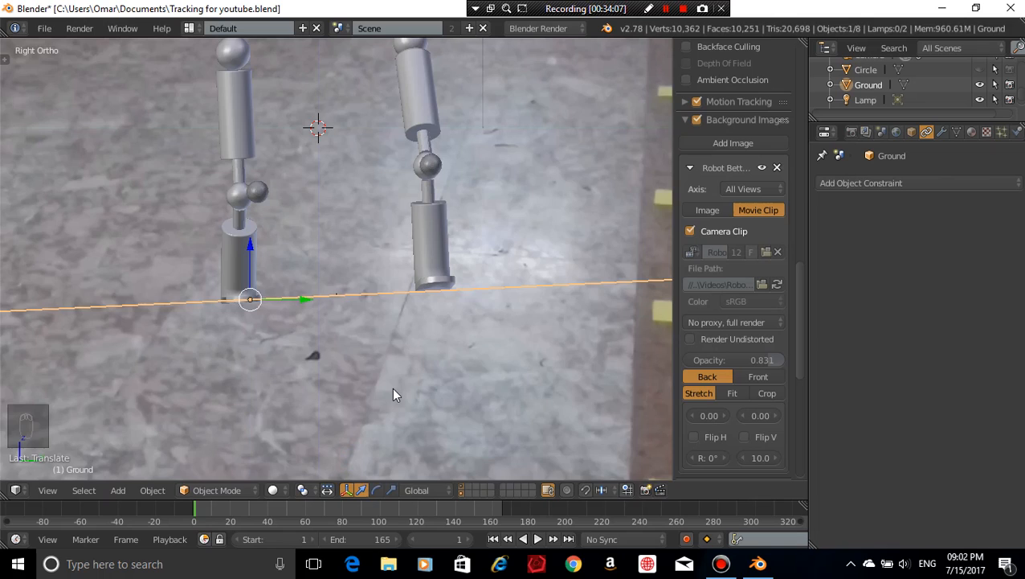
Tilt the ground plane about 2.6 degrees around global X and lower it about 0.03 along global Z to meet both feet
scroll(393, 385, "down", 6)
scroll(405, 363, "up", 3)
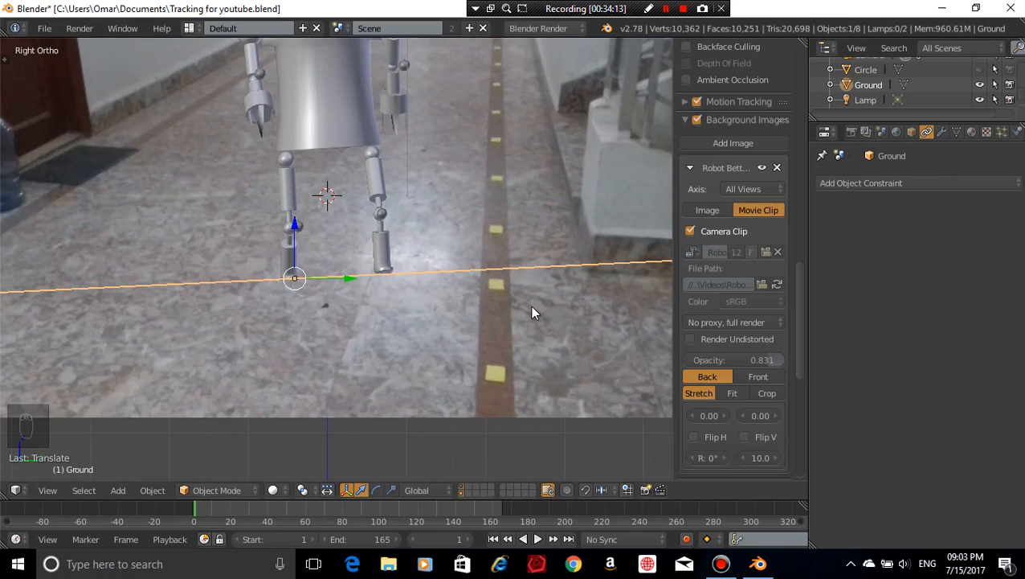
key("r")
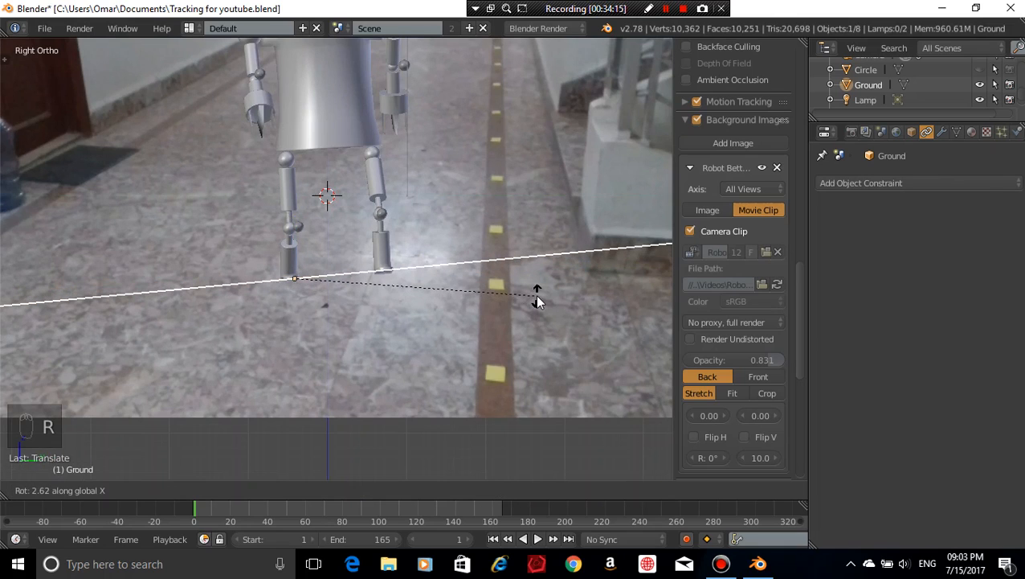
left_click(537, 295)
scroll(537, 295, "up", 2)
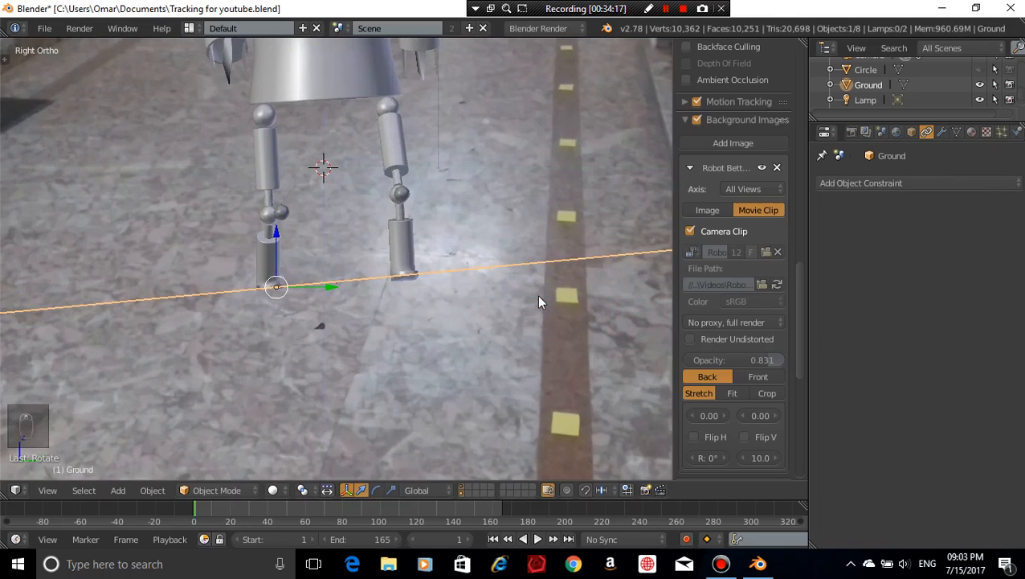
key("g")
key("z")
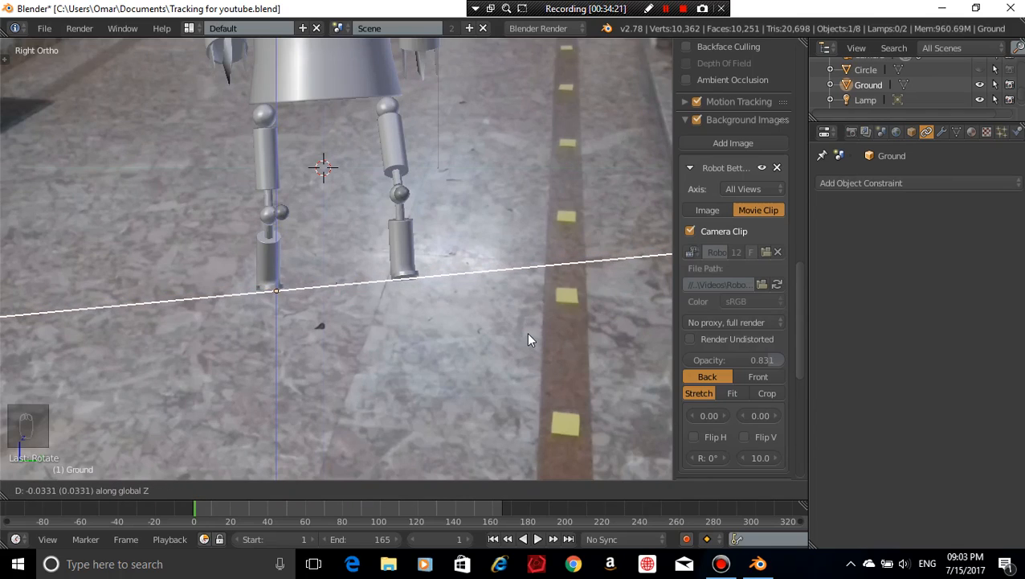
left_click(530, 333)
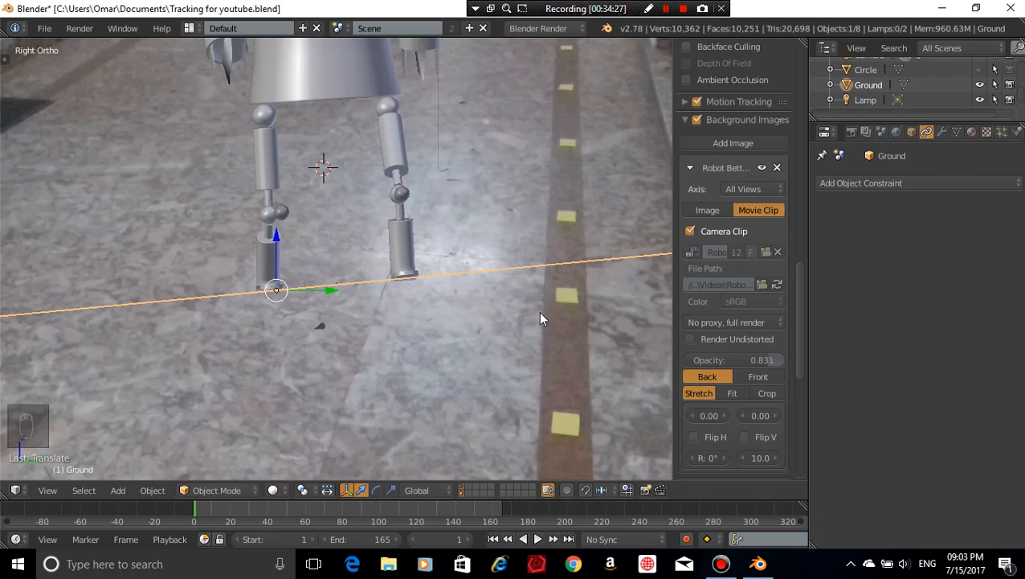
Lower the ground plane about 0.06 along global Z and rotate it about -1.6 degrees around global X beneath the robot's feet
key("g")
key("z")
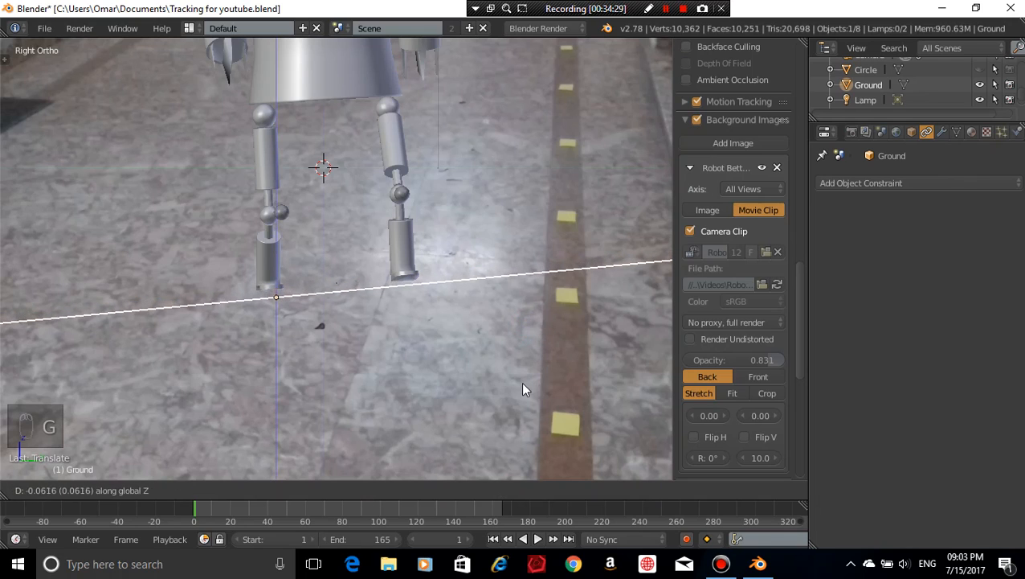
left_click(522, 389)
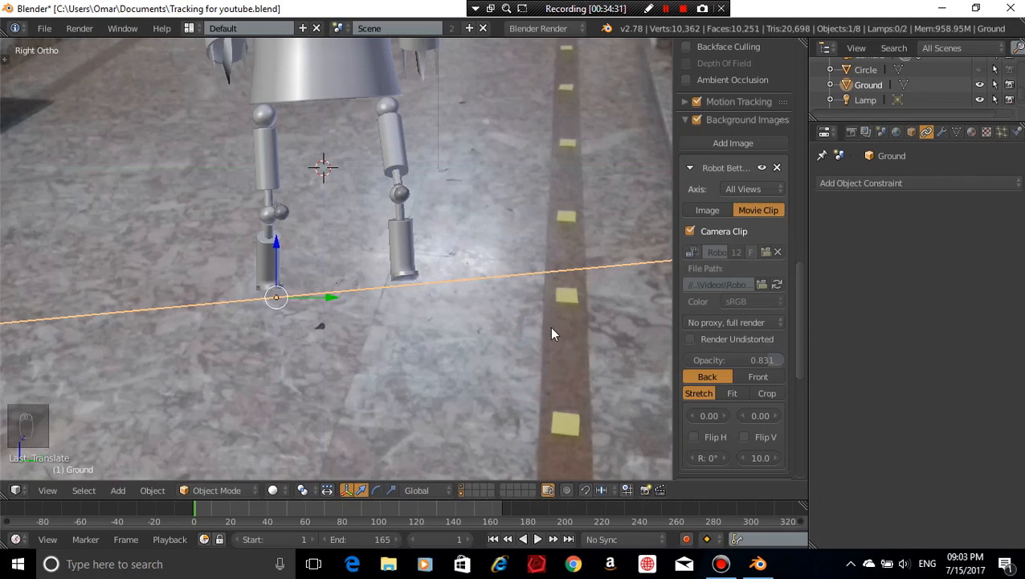
key("r")
key("x")
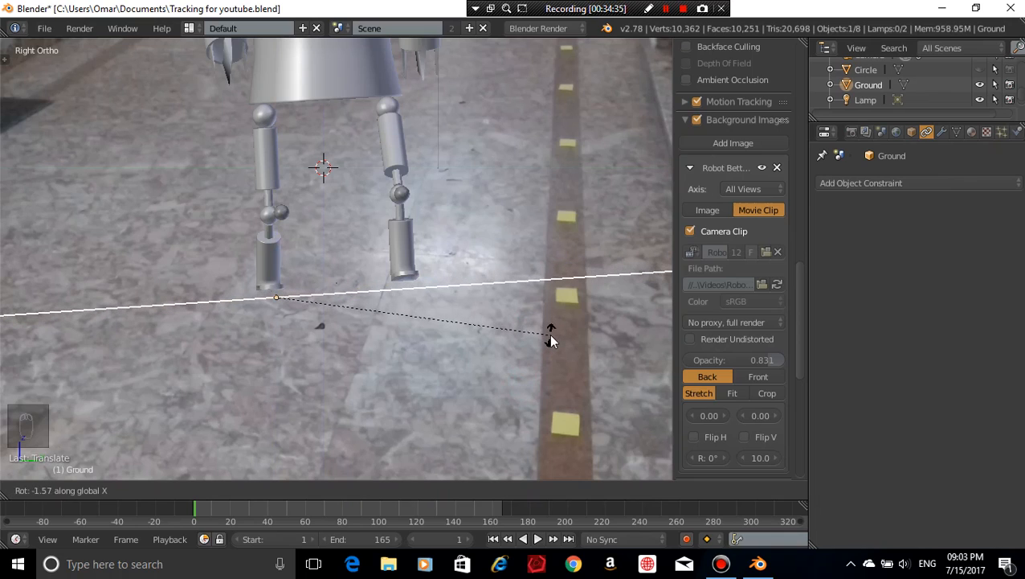
left_click(551, 337)
Raise the ground plane about 0.07 along global Z to touch the robot's feet and return to the camera view
key("g")
key("z")
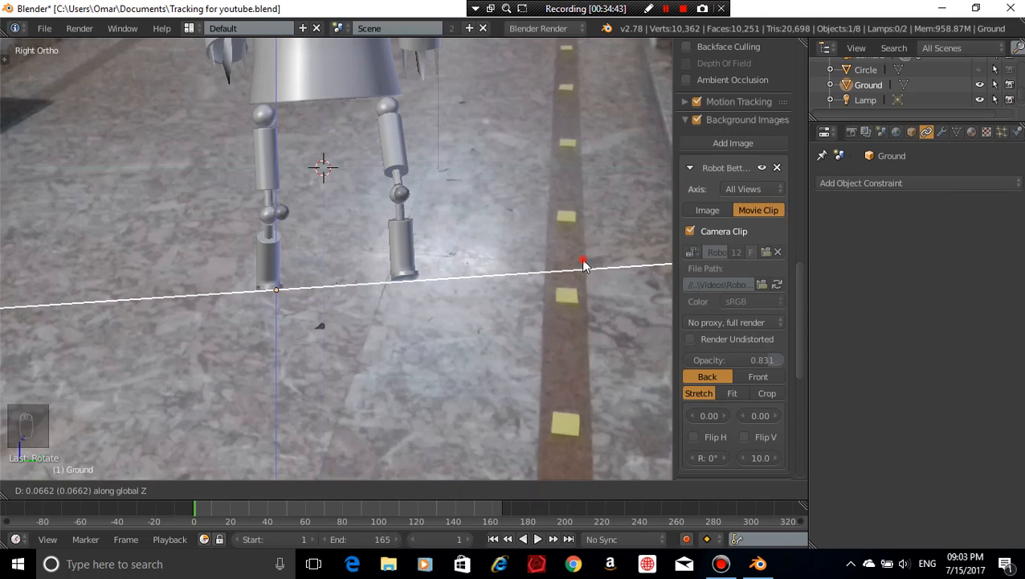
left_click(581, 258)
middle_click_drag(583, 255, 530, 202)
key("KP_0")
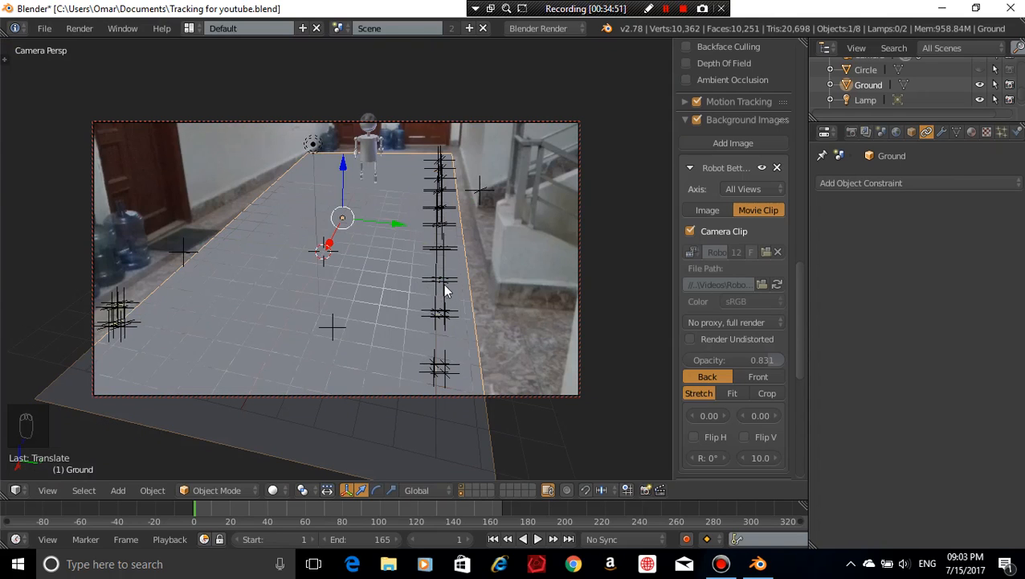
Play the animation through the camera twice to check the robot's walk against the footage, returning to frame 1 each time
key("alt+a")
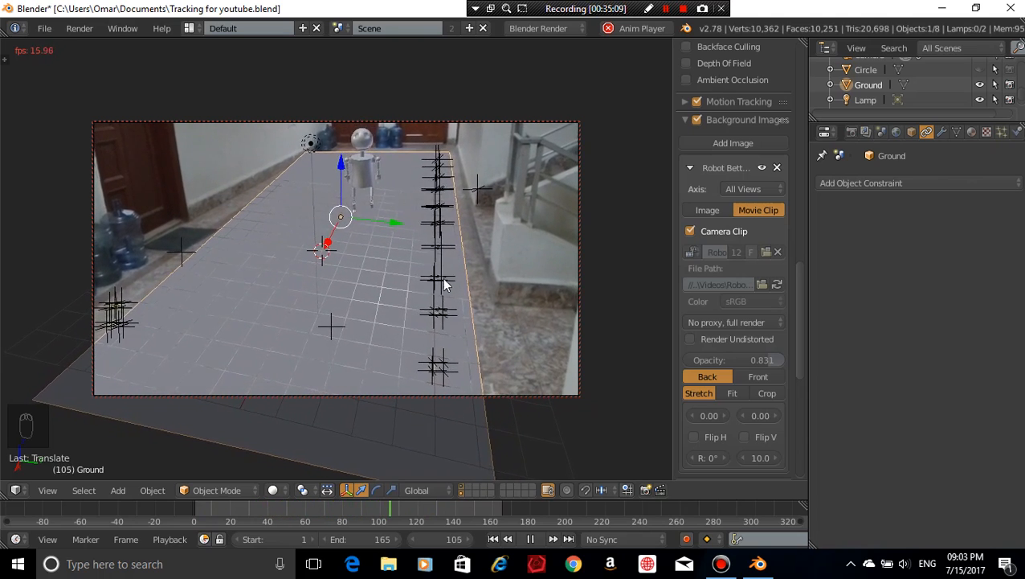
left_click(542, 538)
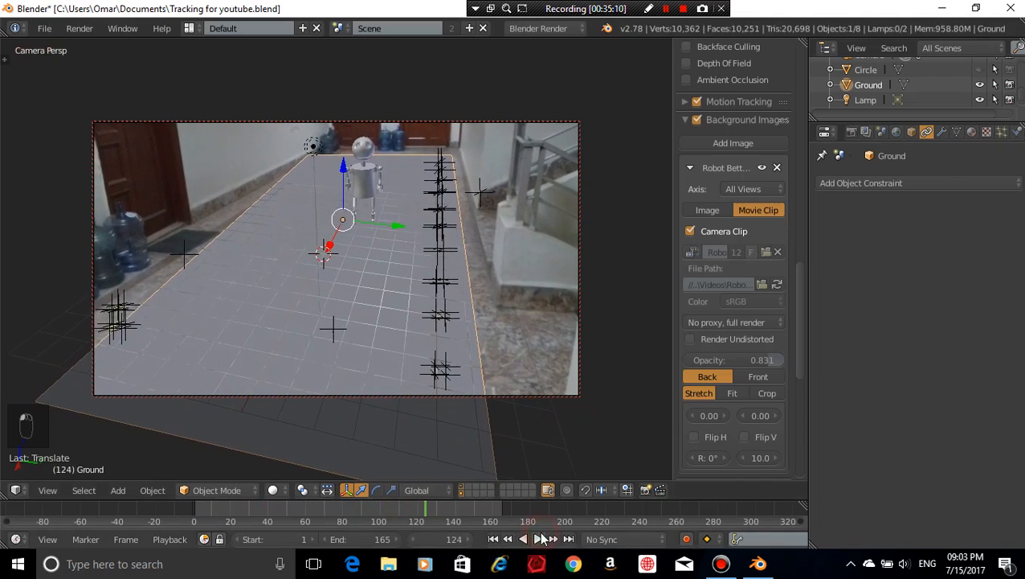
left_click(493, 538)
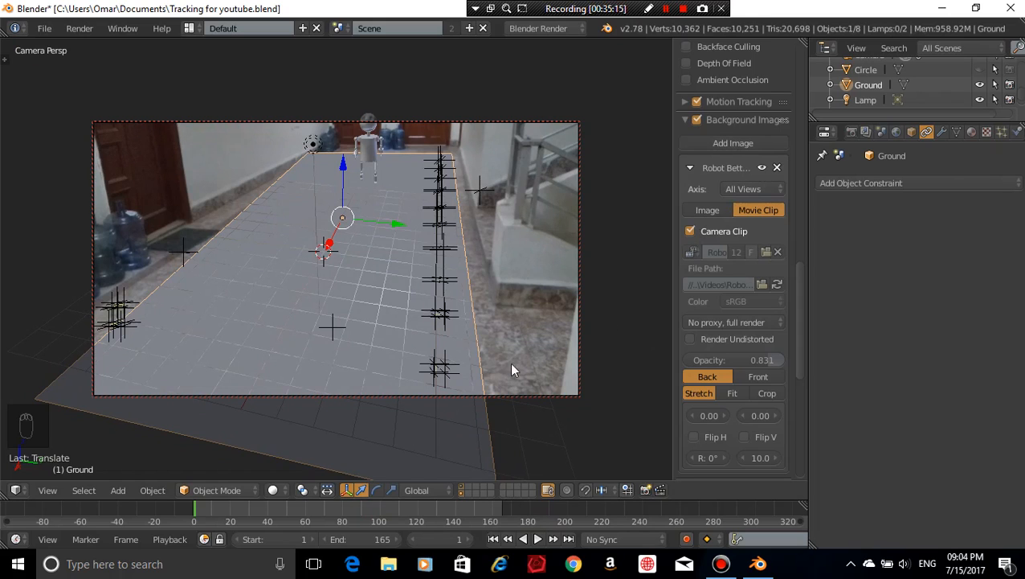
key("alt+a")
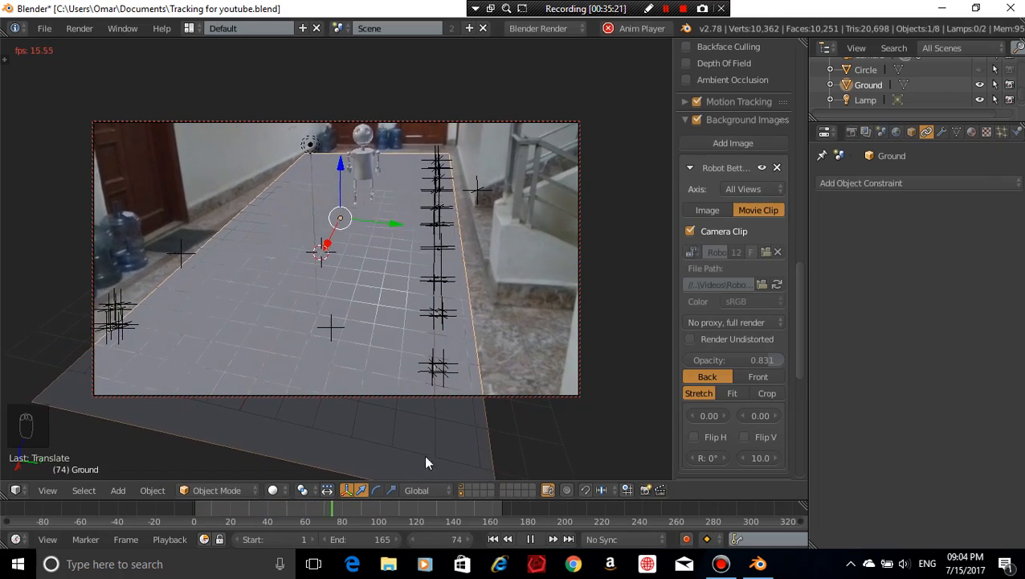
left_click(531, 540)
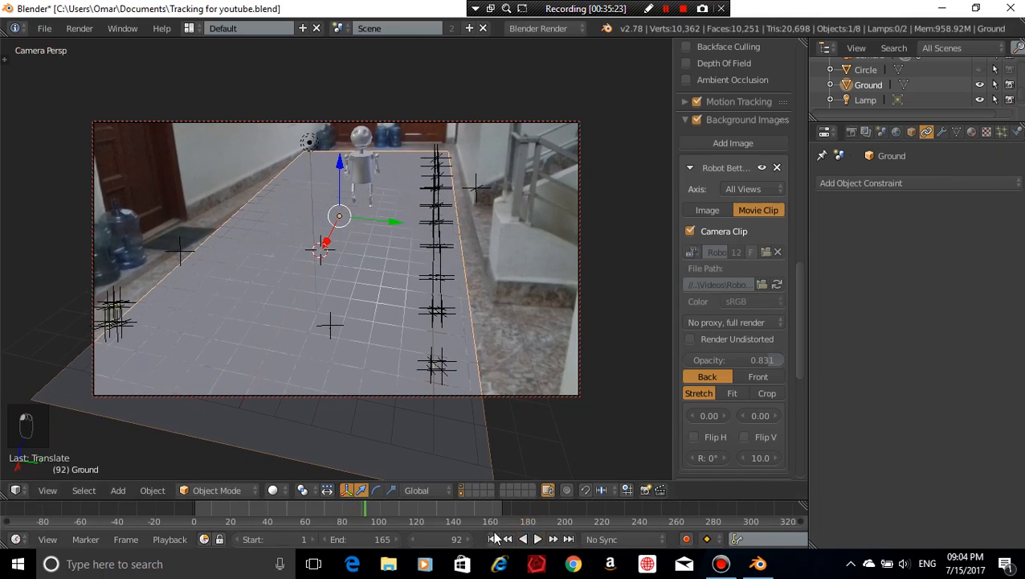
left_click(493, 538)
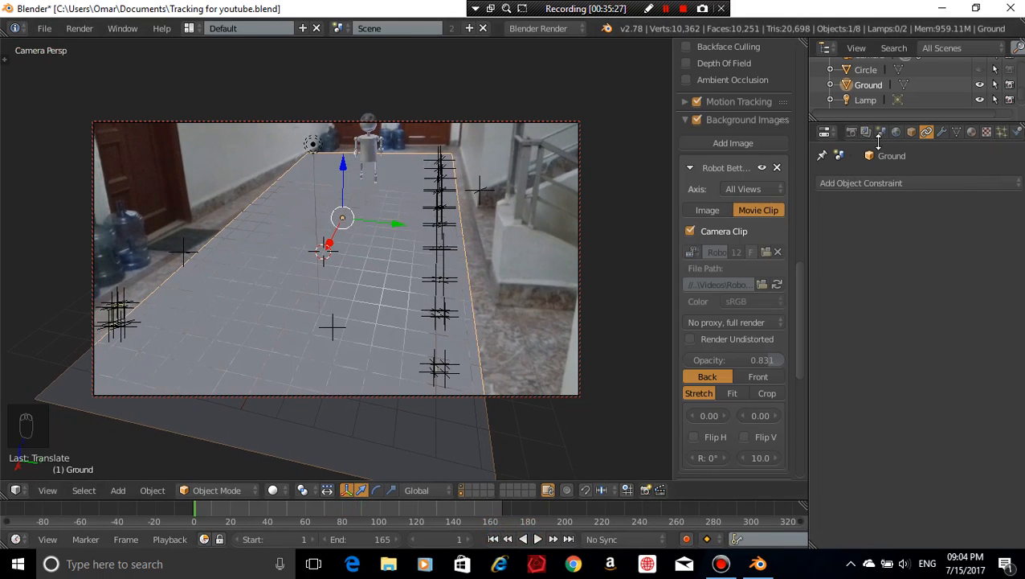
Open the scene's render settings and review the dimensions, anti-aliasing and output options
left_click(851, 136)
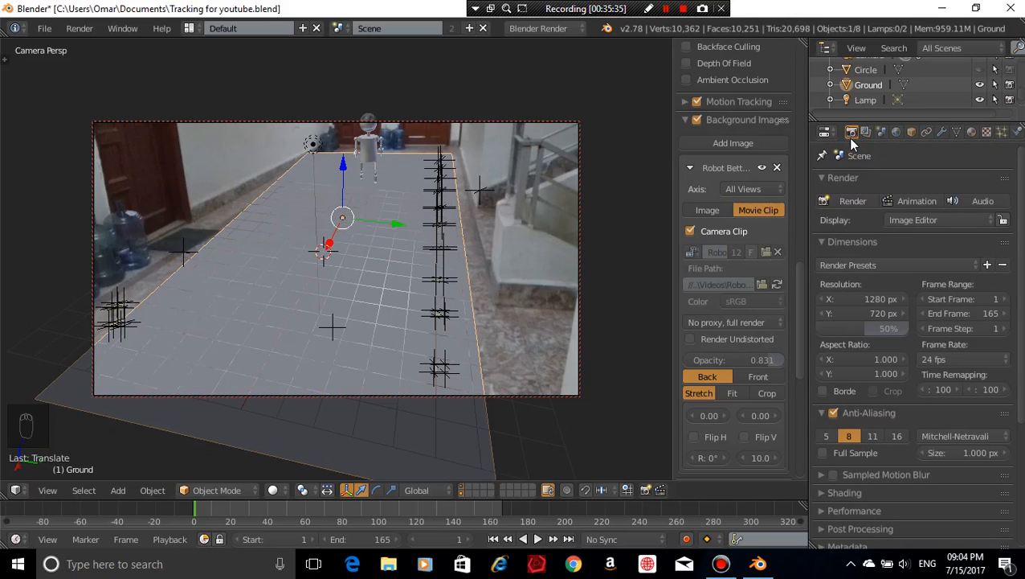
scroll(920, 366, "down", 5)
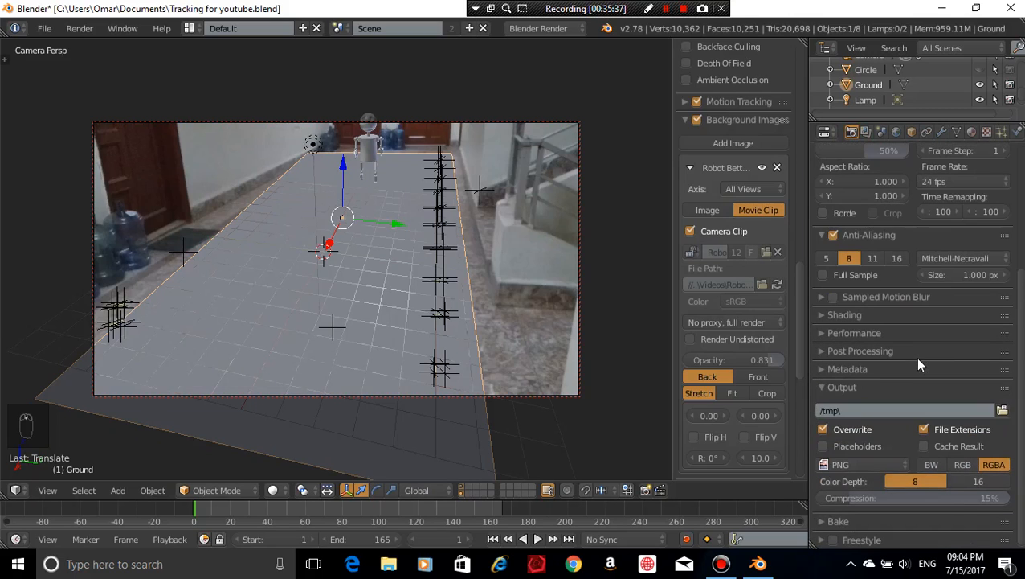
scroll(915, 357, "up", 5)
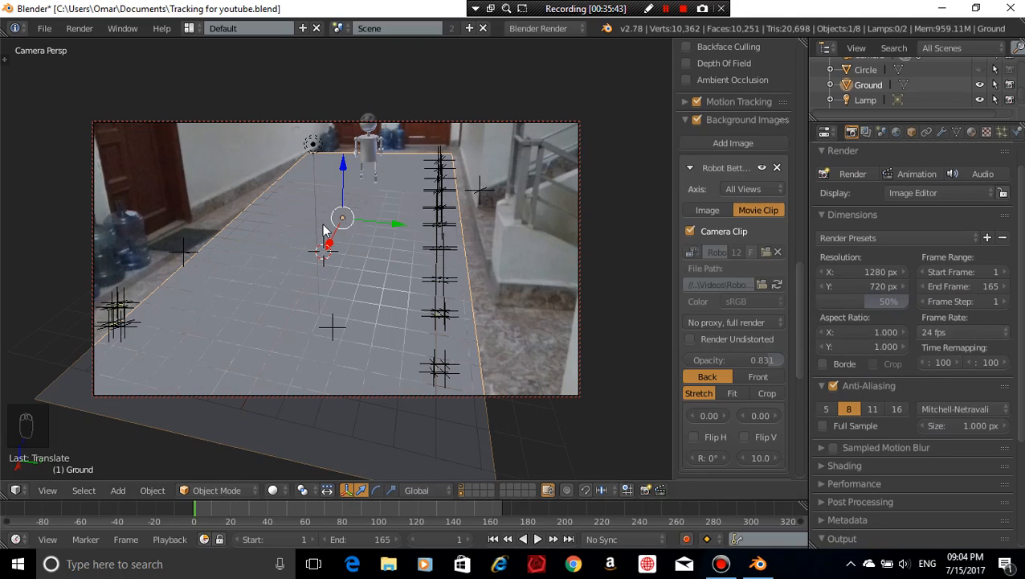
Play the animation through the camera to check the robot's walk, and return to frame 1
key("alt+a")
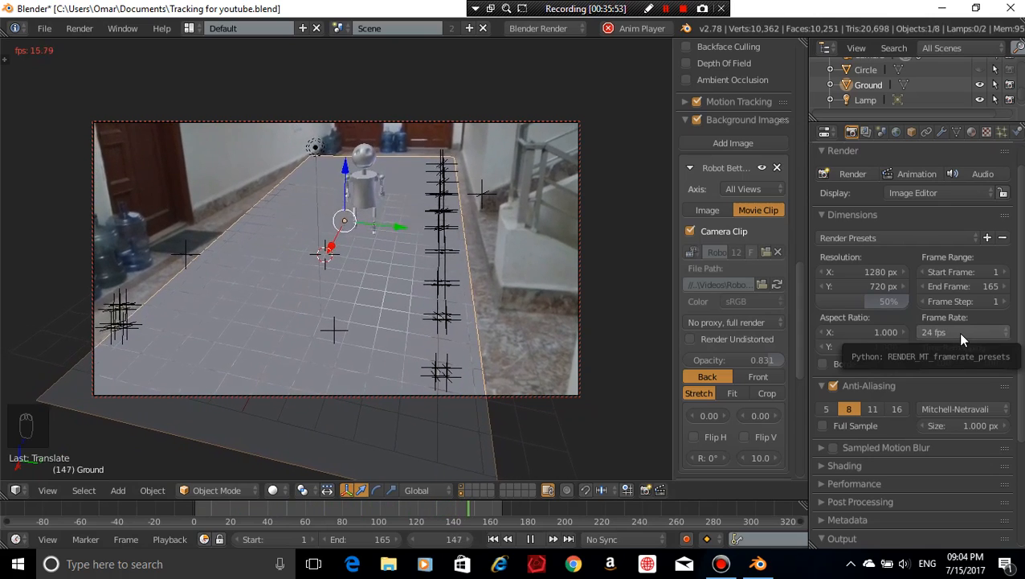
left_click(536, 543)
left_click(493, 538)
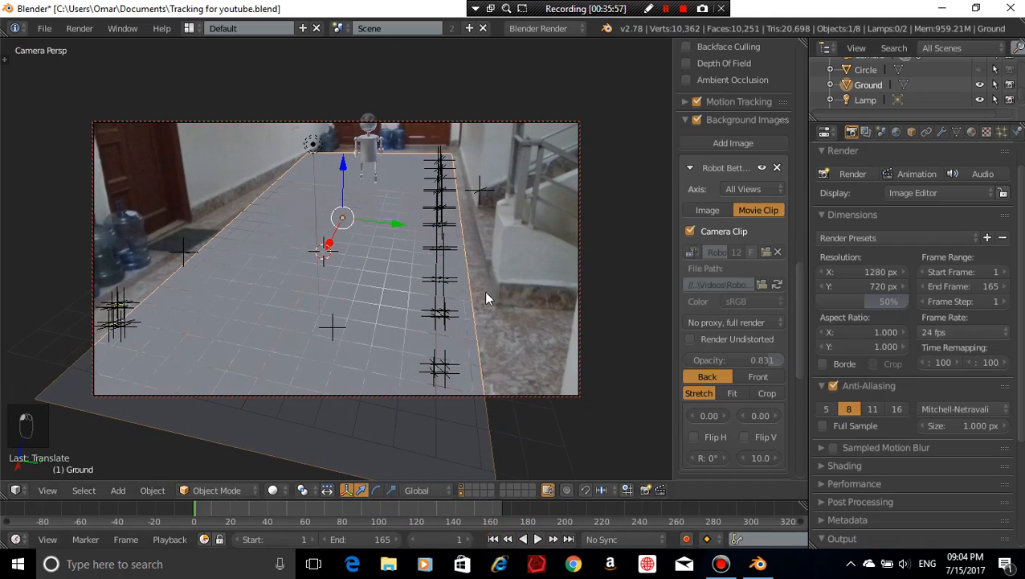
Leave the camera view and save the project under the new file name Tracking for youtube01.blend
key("KP_0")
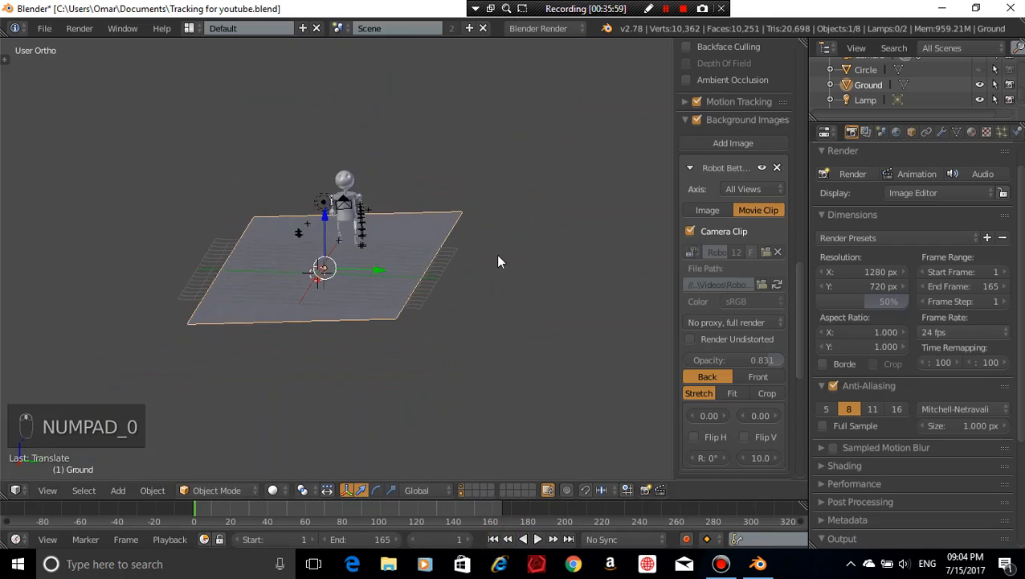
scroll(351, 268, "up", 4)
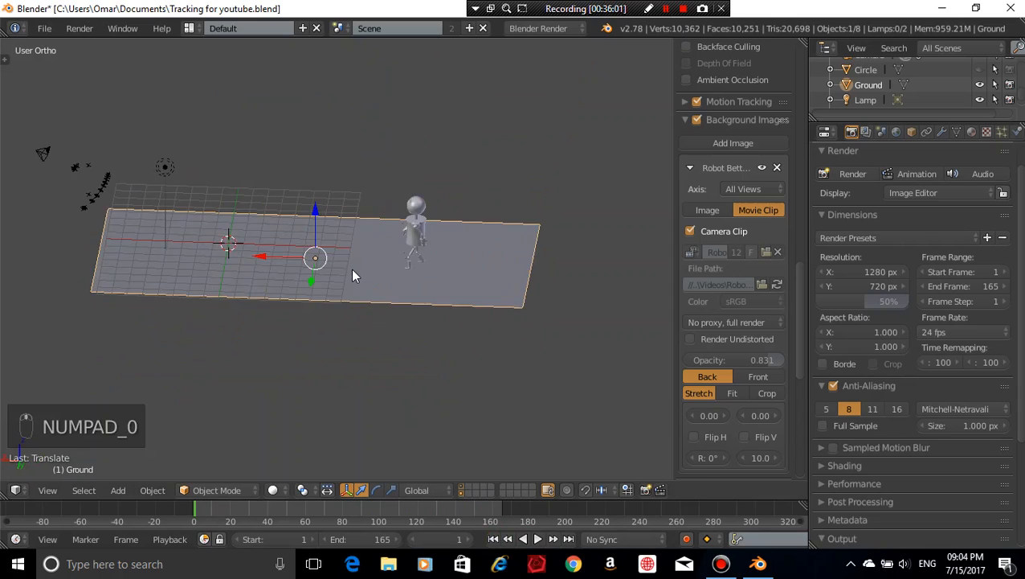
scroll(351, 268, "down", 3)
key("ctrl+s")
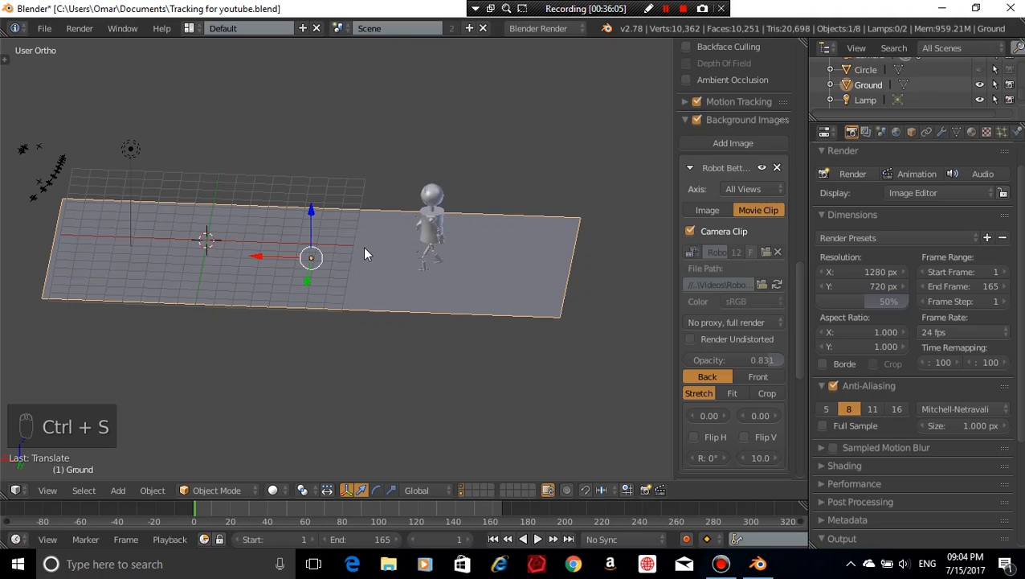
key("ctrl+shift+s")
left_click(257, 85)
left_click(270, 85)
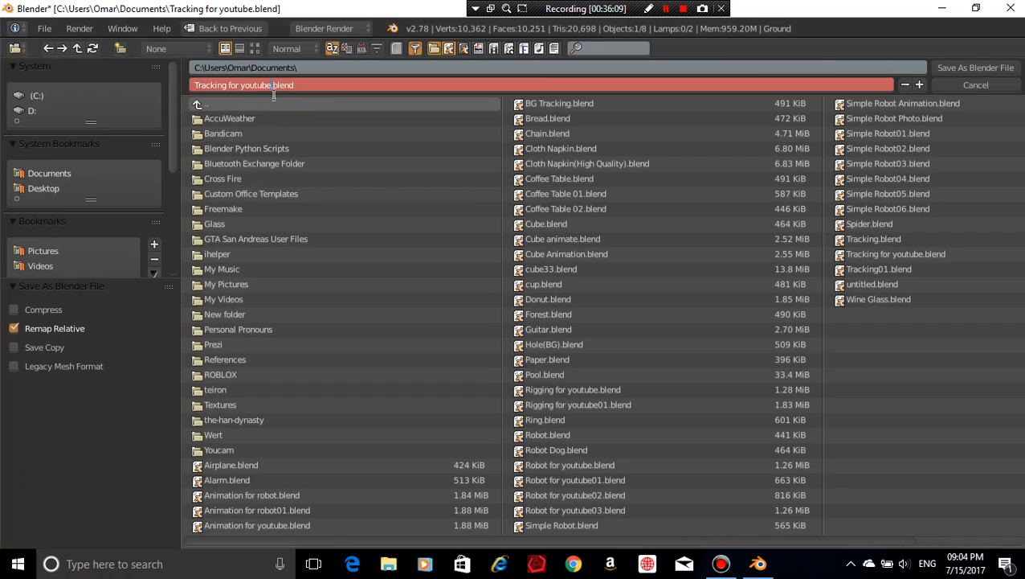
type("01")
key("Return")
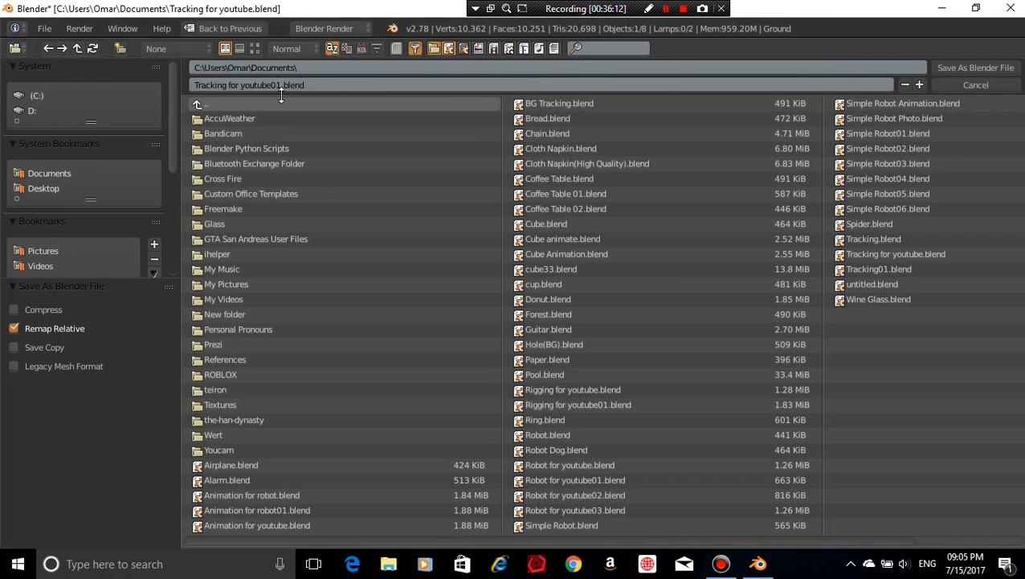
left_click(976, 71)
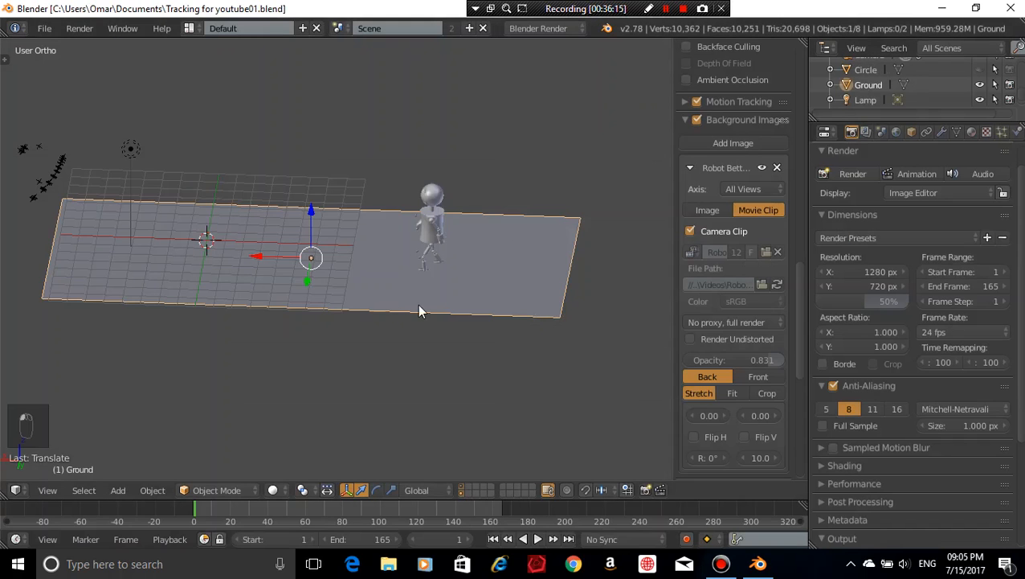
Select all objects and remove the camera, lamp and ground plane from the selection, leaving only the robot selected
scroll(417, 305, "down", 3)
scroll(410, 289, "up", 3)
key("a")
key("a")
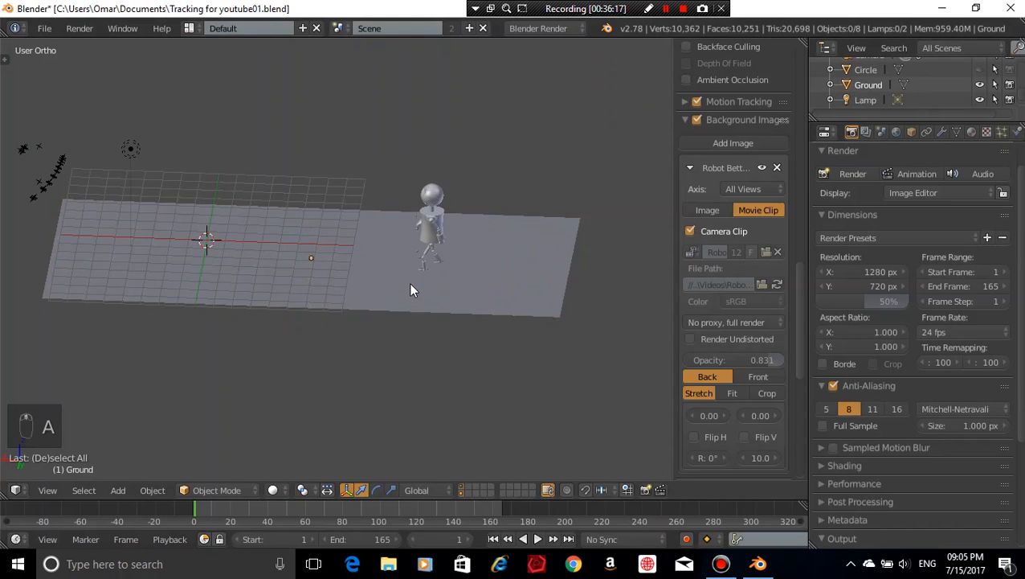
middle_click_drag(404, 132, 314, 230, "shift")
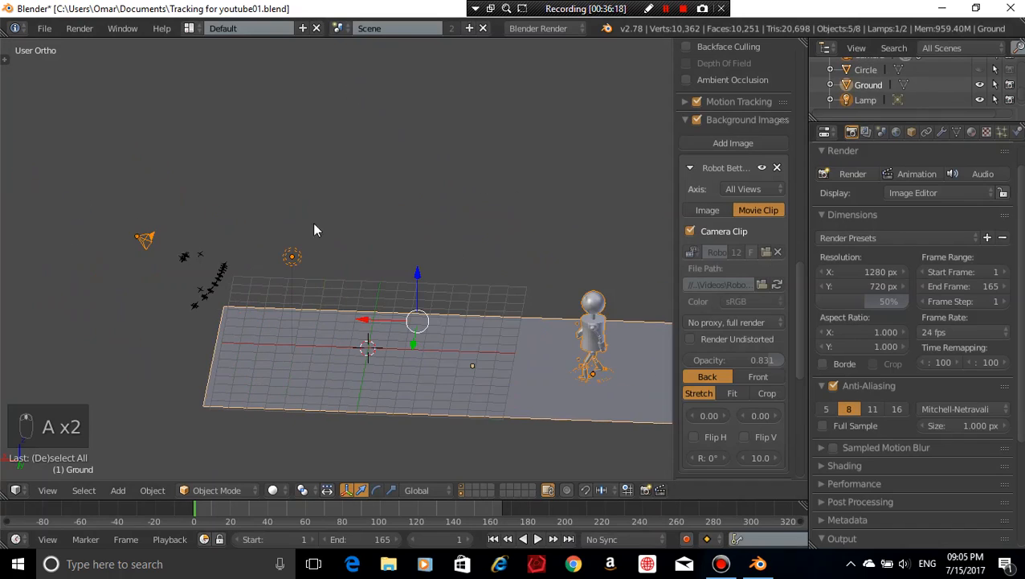
right_click(146, 243, "shift")
right_click(142, 236, "shift")
right_click(290, 256, "shift")
right_click(290, 256, "shift")
right_click(453, 354, "shift")
right_click(452, 354, "shift")
middle_click_drag(468, 292, 580, 280)
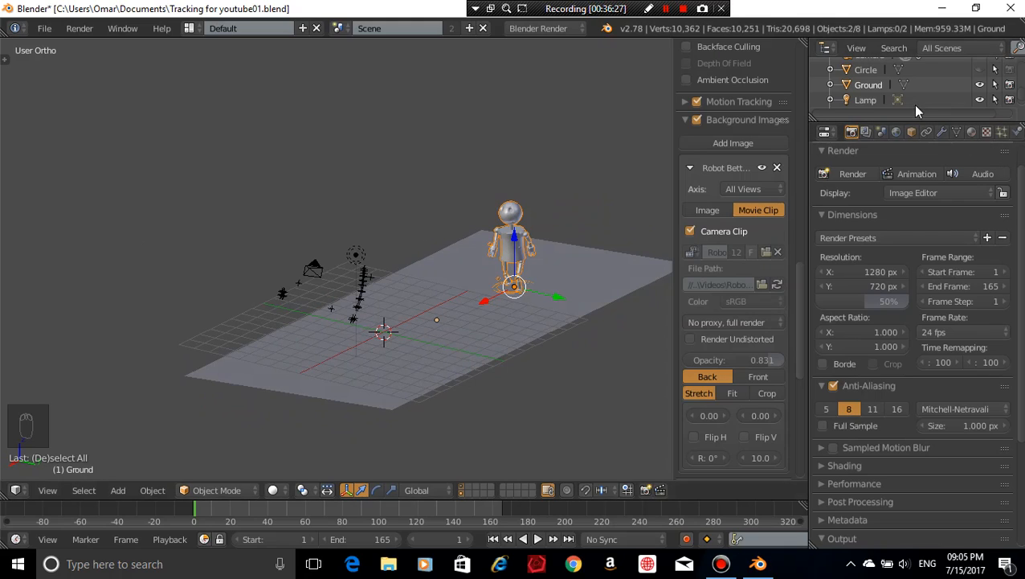
scroll(933, 93, "up", 2)
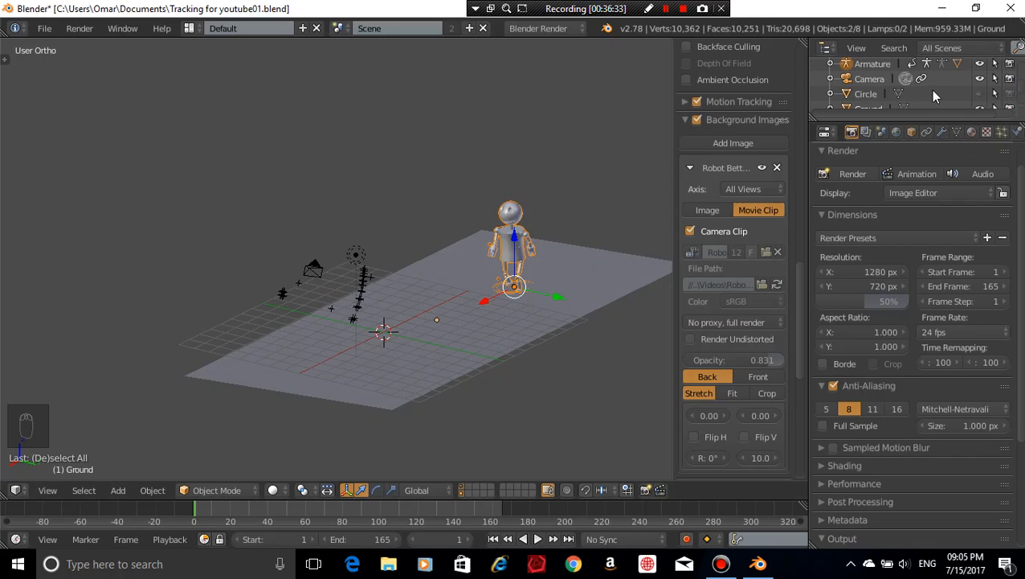
scroll(930, 90, "down", 3)
middle_click_drag(628, 221, 668, 221)
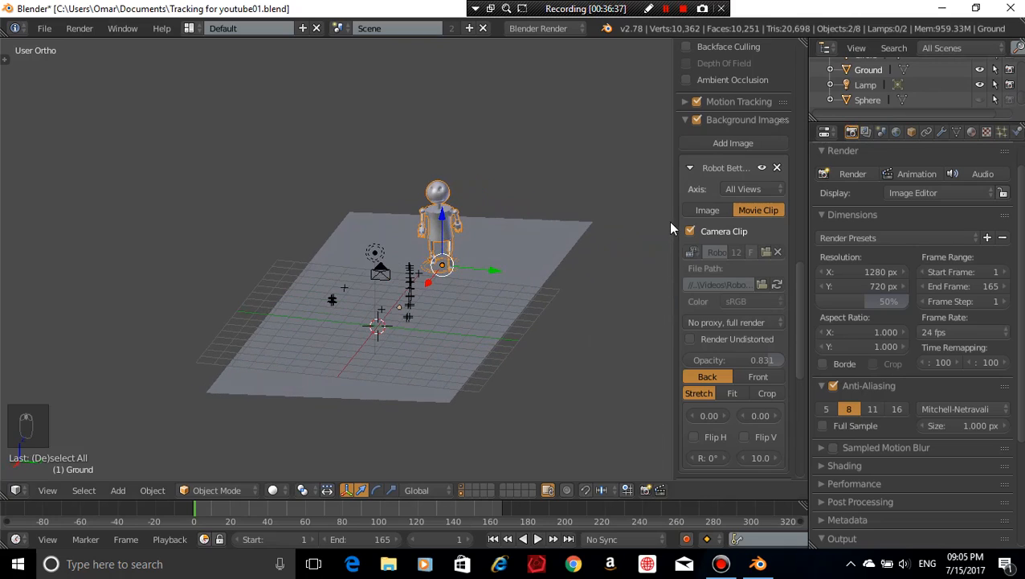
Switch to the Animation screen layout and change the Dope Sheet area to the NLA Editor
left_click(194, 32)
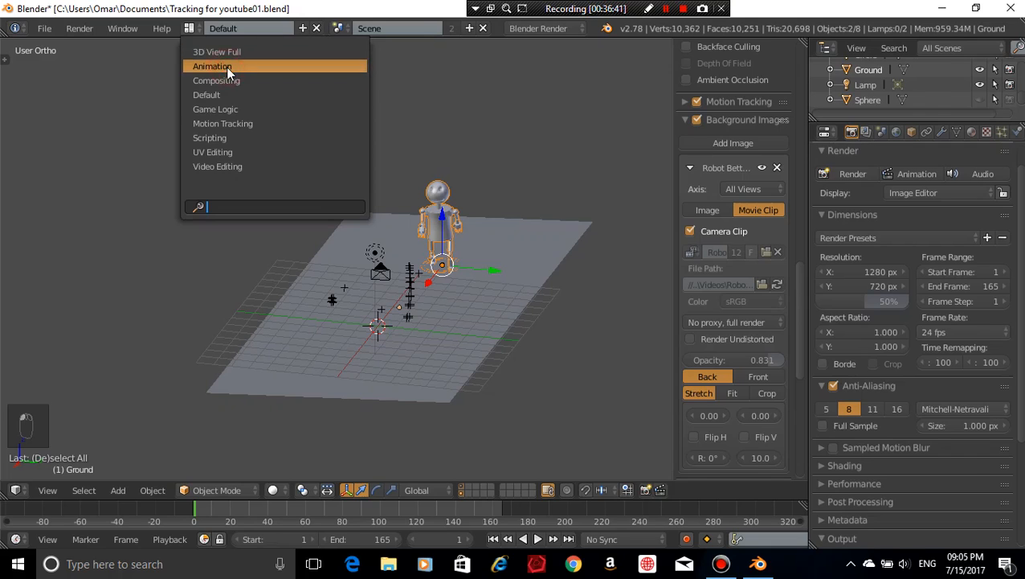
left_click(224, 67)
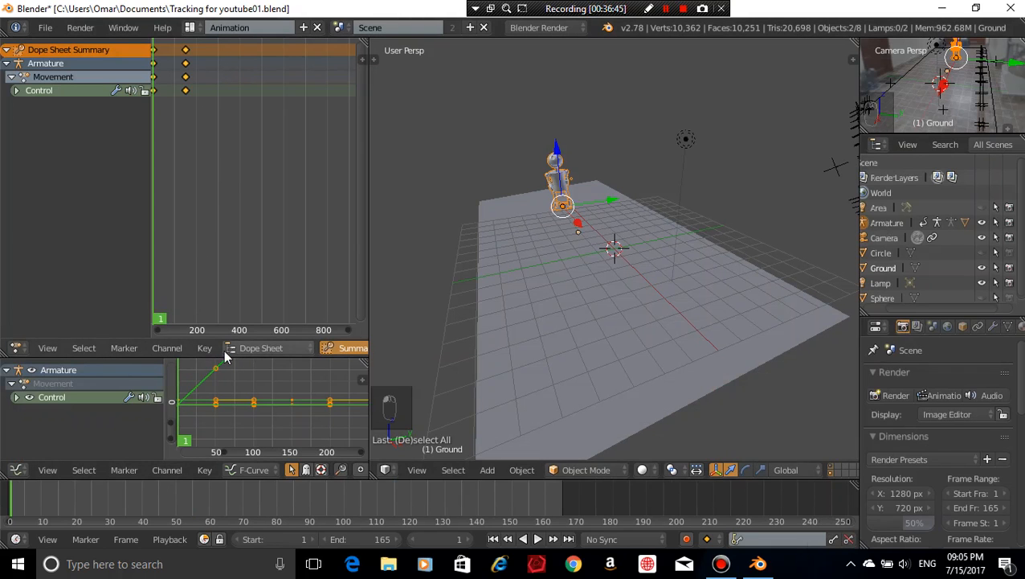
left_click(48, 351)
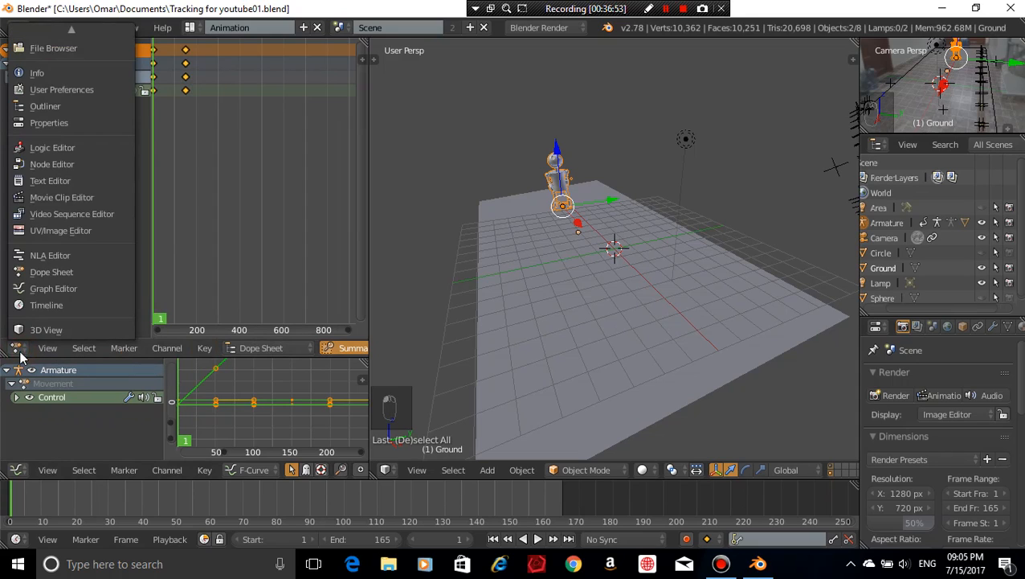
left_click(75, 254)
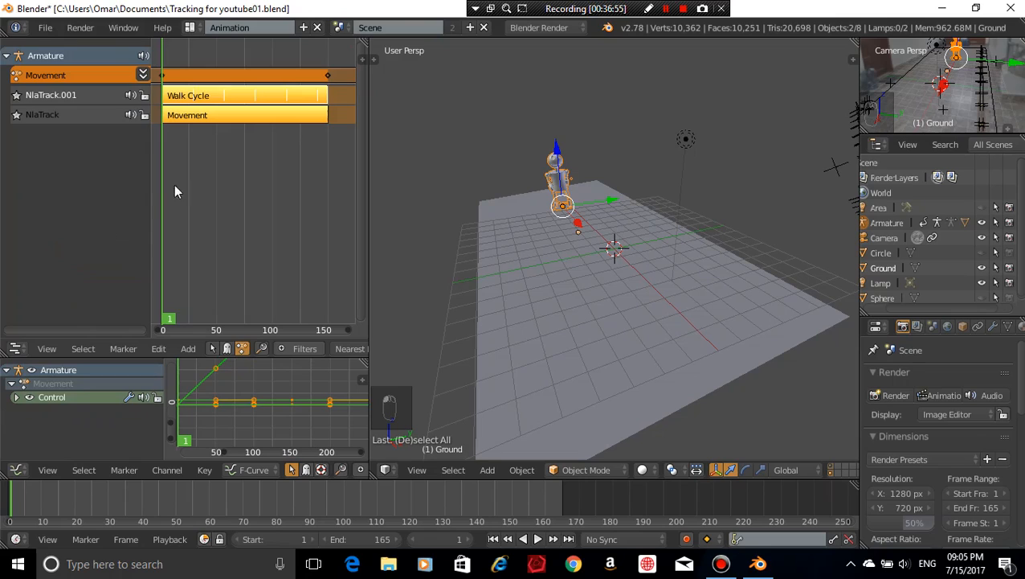
Show the Walk Cycle strip's properties in the NLA Editor and examine its action clip extents and playback settings
key("n")
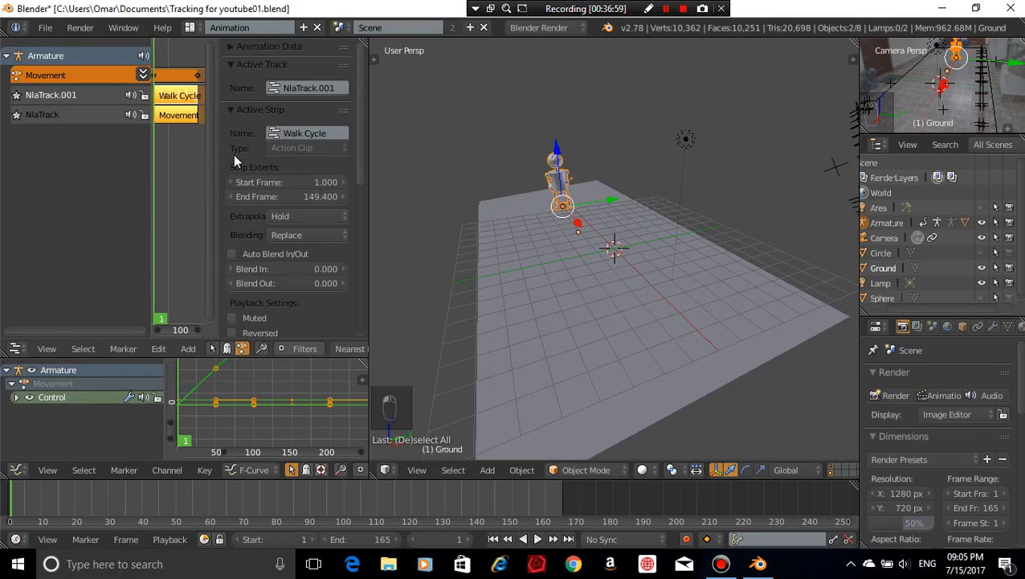
left_click_drag(217, 163, 273, 171)
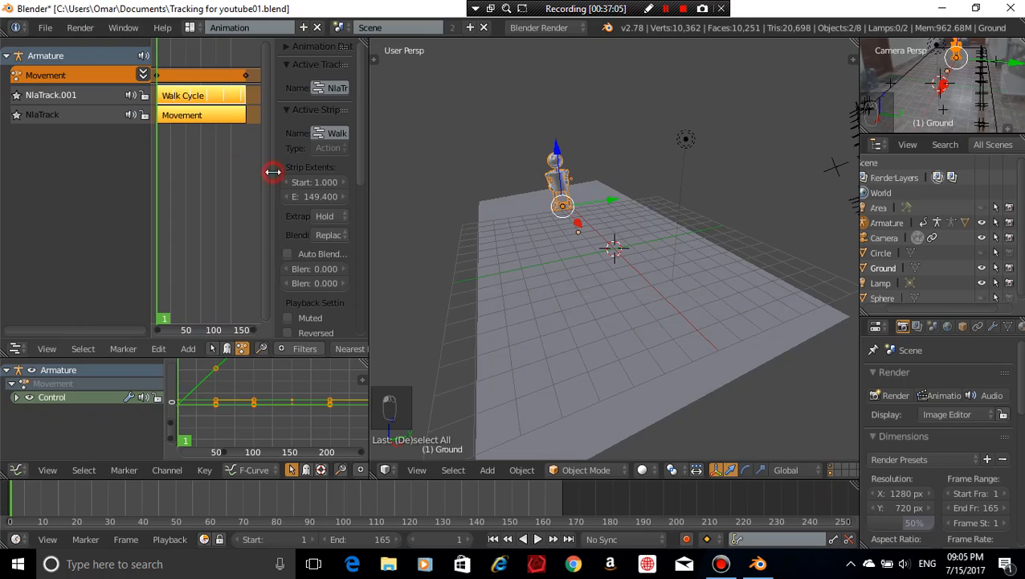
scroll(335, 218, "down", 2)
scroll(338, 223, "down", 5)
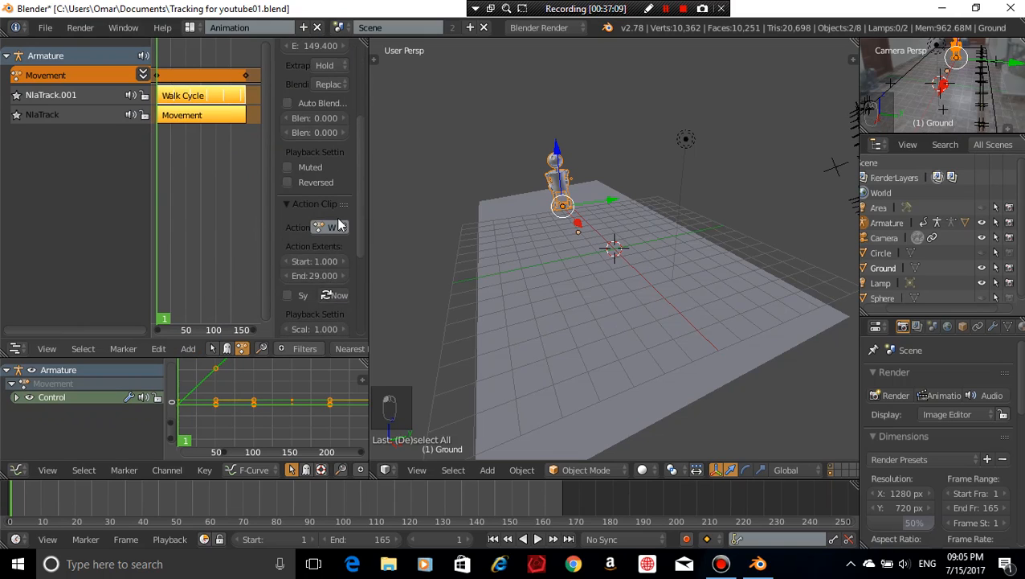
scroll(339, 225, "down", 1)
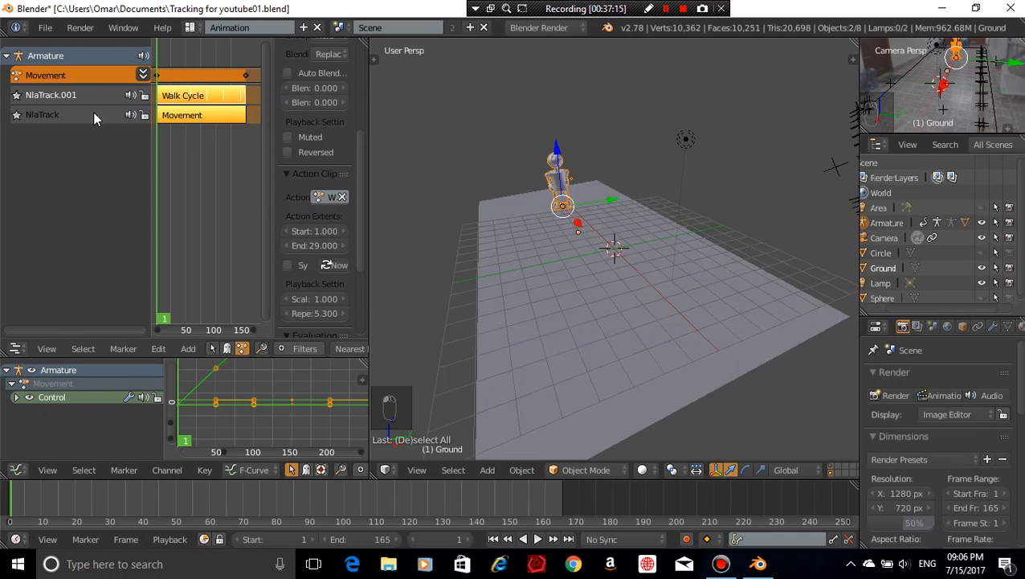
Set the repeat value of the Movement strip to 1.4 and of the Walk Cycle strip to about 6.2
left_click(202, 97)
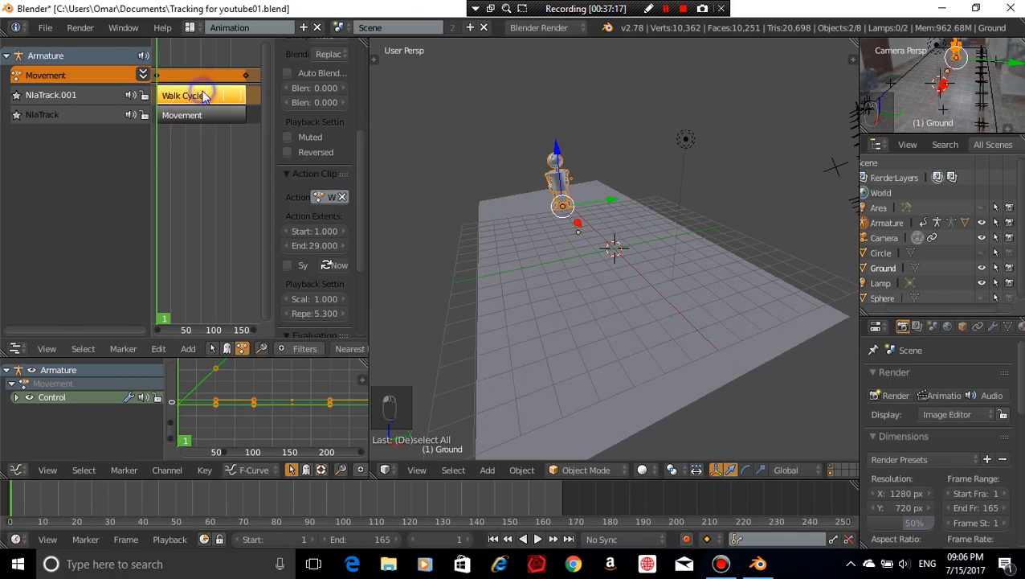
left_click(205, 113)
left_click(201, 96)
left_click(205, 114)
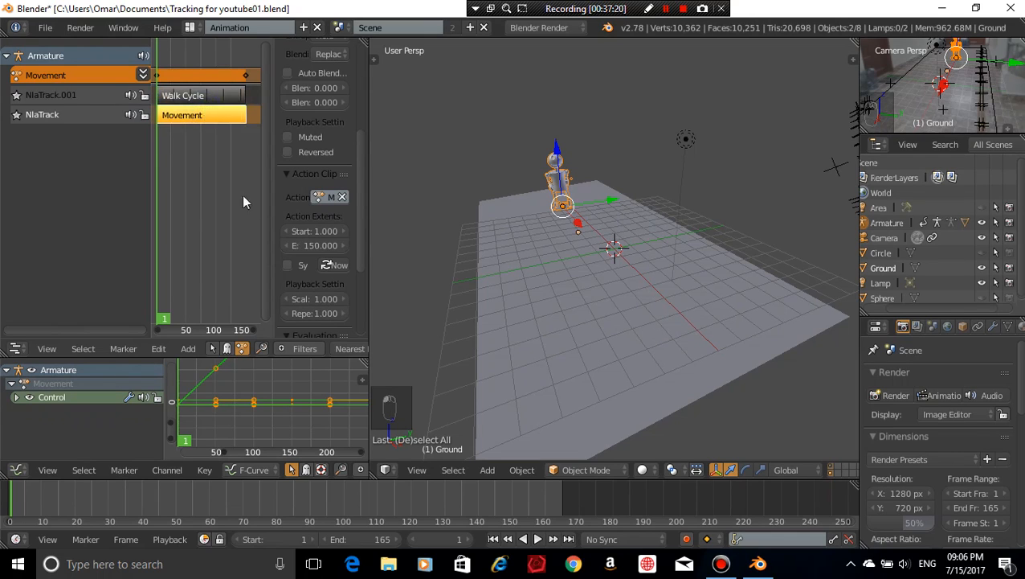
left_click(344, 315)
left_click(344, 315)
left_click(344, 315)
left_click(344, 315)
left_click_drag(276, 190, 302, 191)
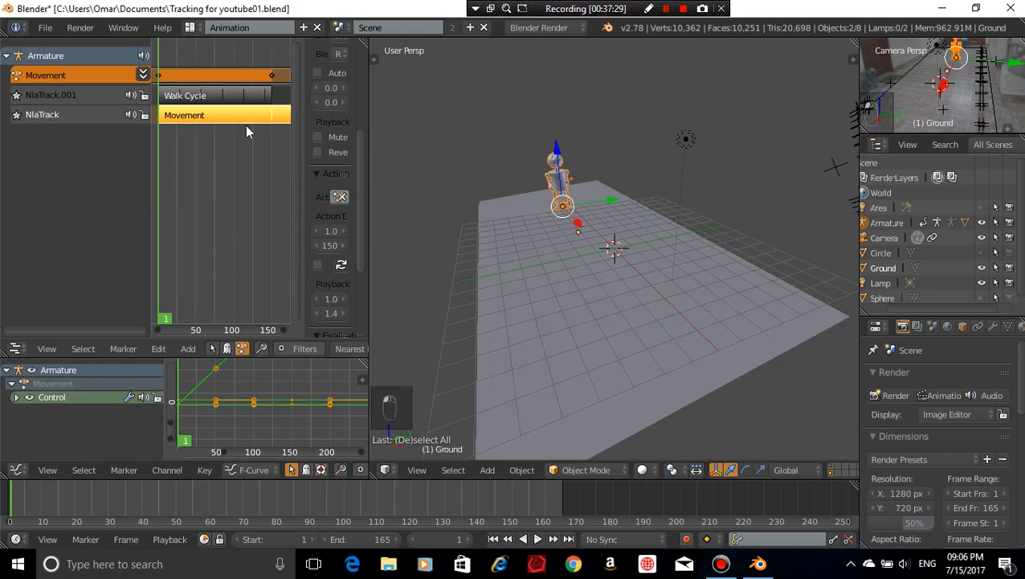
left_click(252, 99)
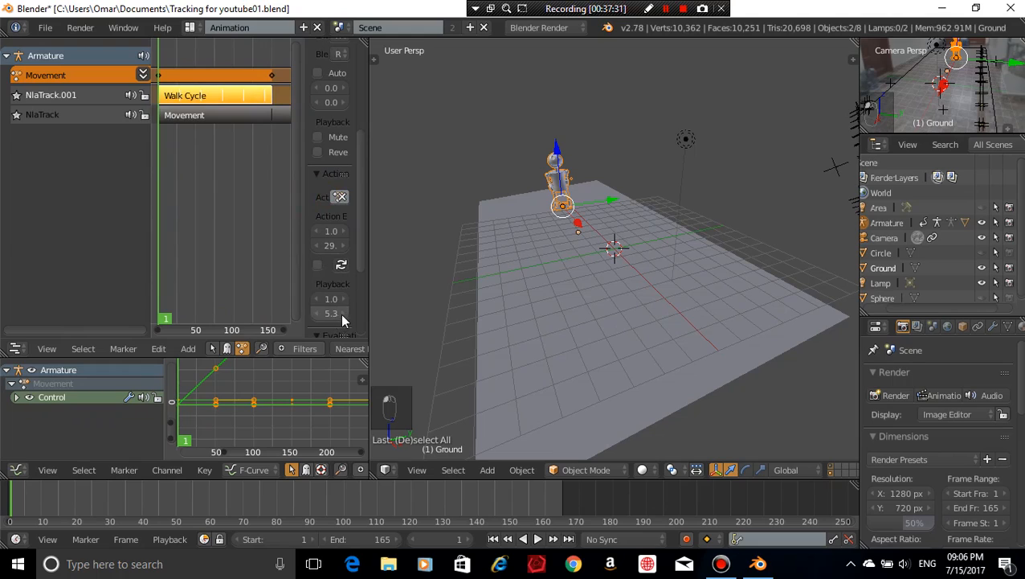
left_click_drag(341, 314, 364, 313)
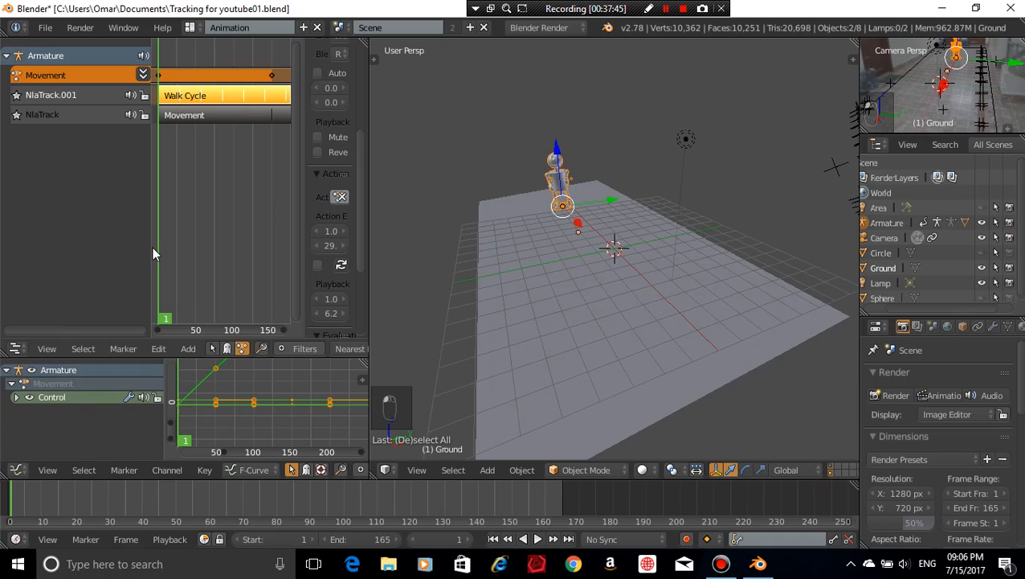
Undo the repeat changes made to the Walk Cycle and Movement strips
key("ctrl+z")
key("ctrl+z")
key("ctrl+z")
key("ctrl+z")
key("ctrl+z")
key("ctrl+z")
key("ctrl+z")
key("ctrl+z")
key("ctrl+z")
key("ctrl+z")
key("ctrl+z")
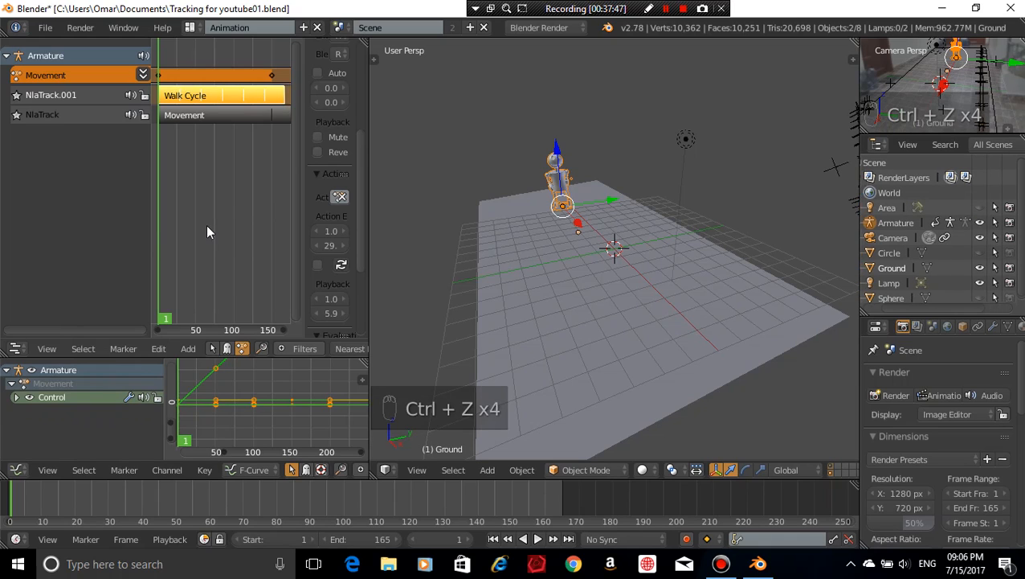
key("ctrl+z")
key("ctrl+z")
key("ctrl+z")
key("ctrl+z")
key("ctrl+z")
key("ctrl+z")
key("ctrl+z")
key("ctrl+z")
key("ctrl+z")
key("ctrl+z")
key("ctrl+z")
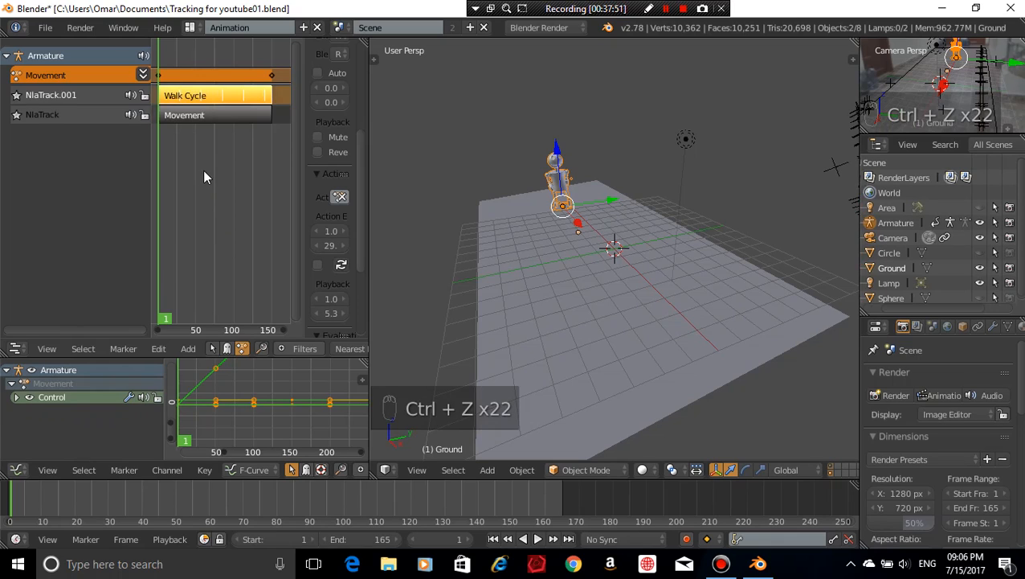
key("ctrl+z")
key("ctrl+z")
key("ctrl+z")
key("ctrl+z")
key("ctrl+z")
key("ctrl+z")
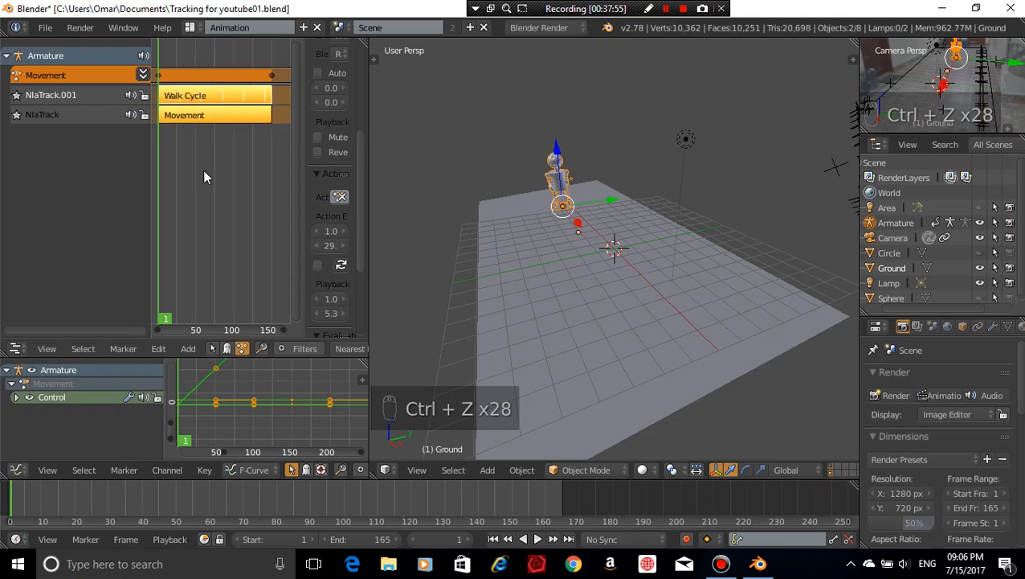
Change the NLA Editor area back to the Dope Sheet and widen it against the 3D view
left_click(14, 350)
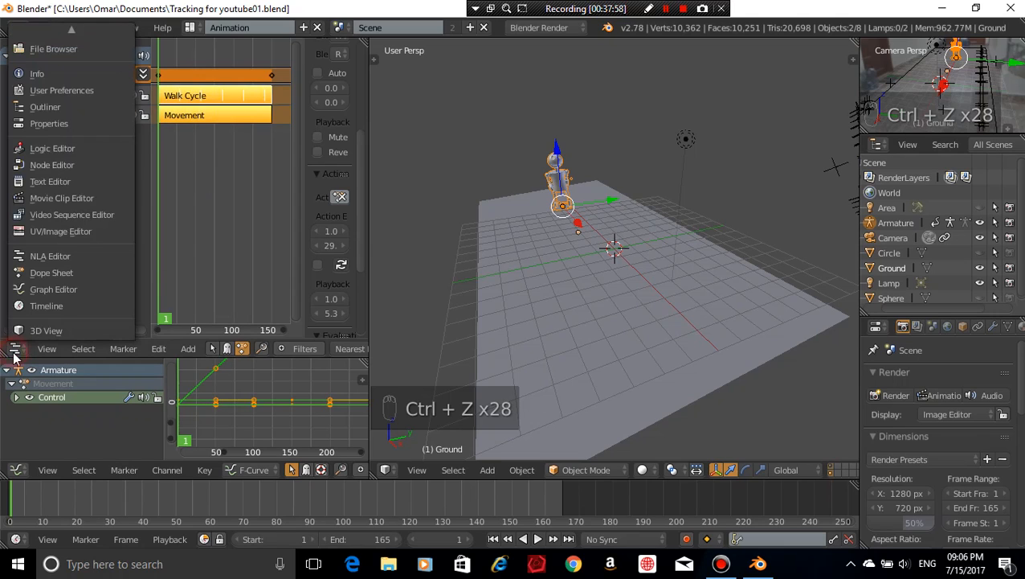
left_click(51, 273)
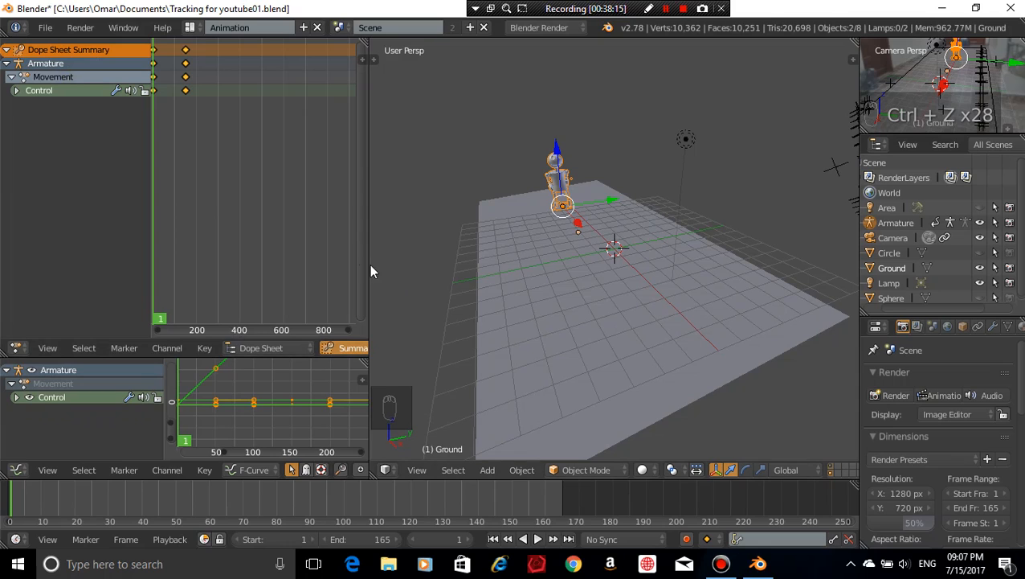
left_click_drag(369, 264, 425, 260)
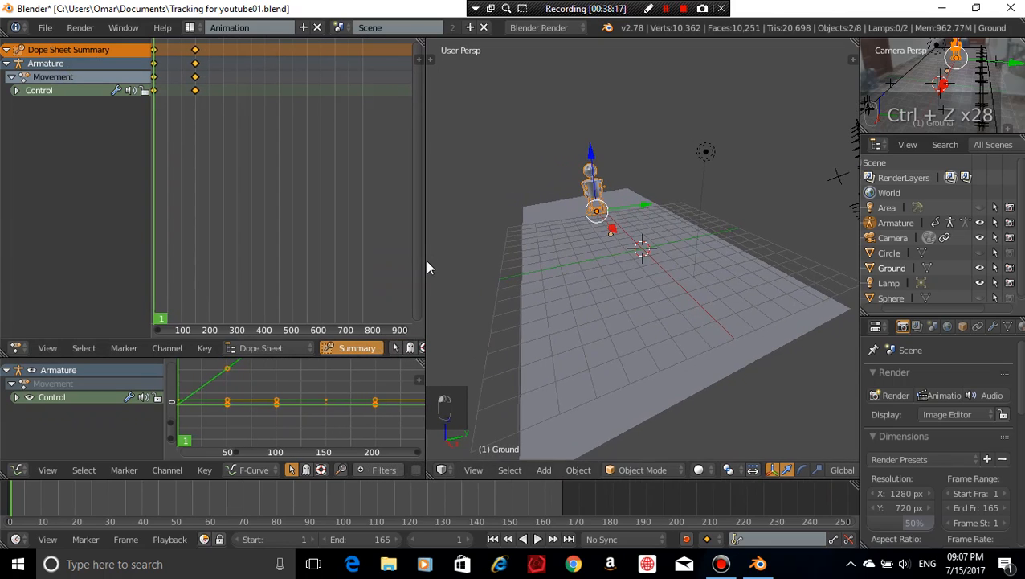
Switch the Dope Sheet to Action Editor mode and assign the Movement action to the active Ground object
left_click(263, 351)
left_click(281, 312)
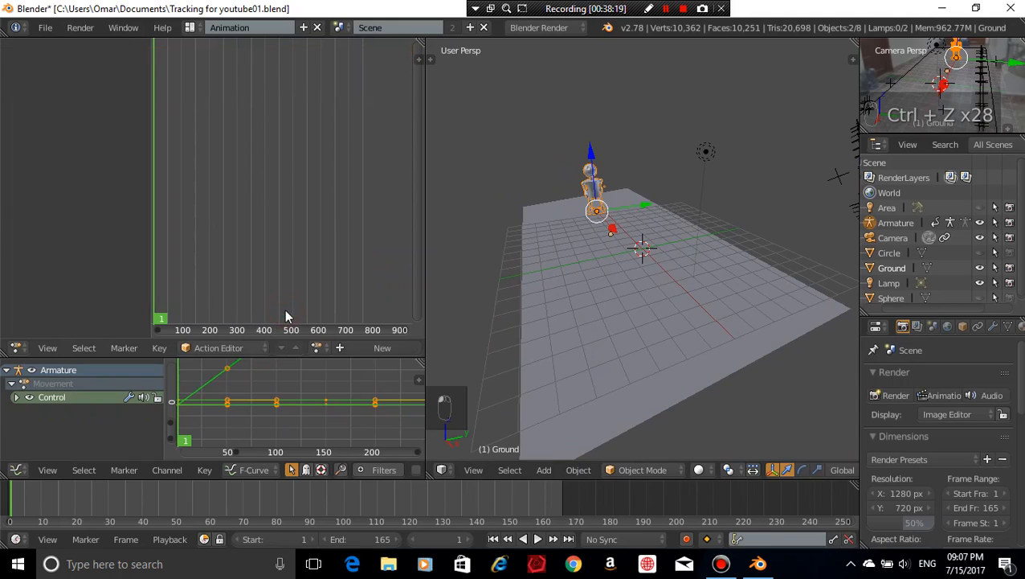
left_click(324, 347)
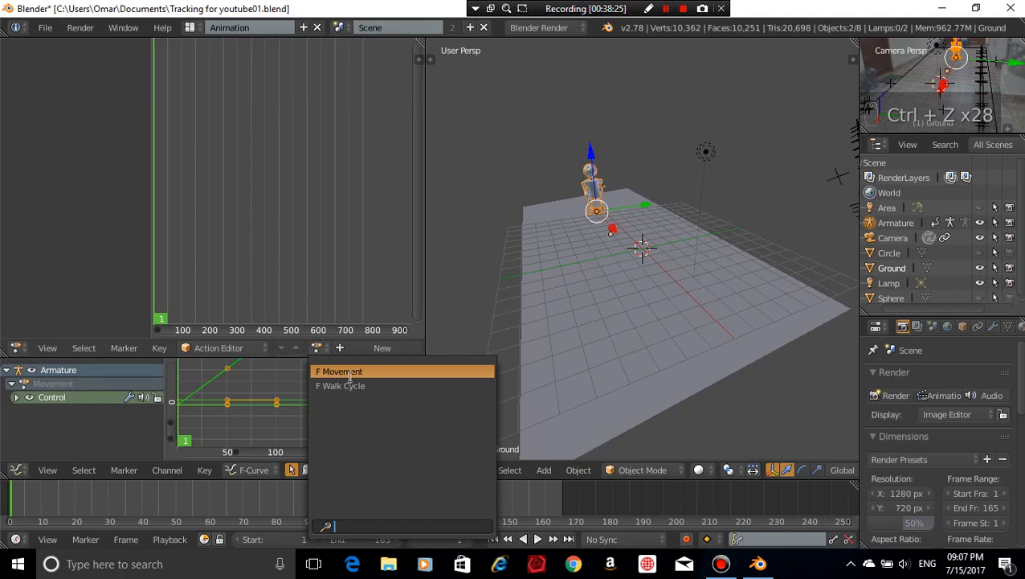
left_click(326, 372)
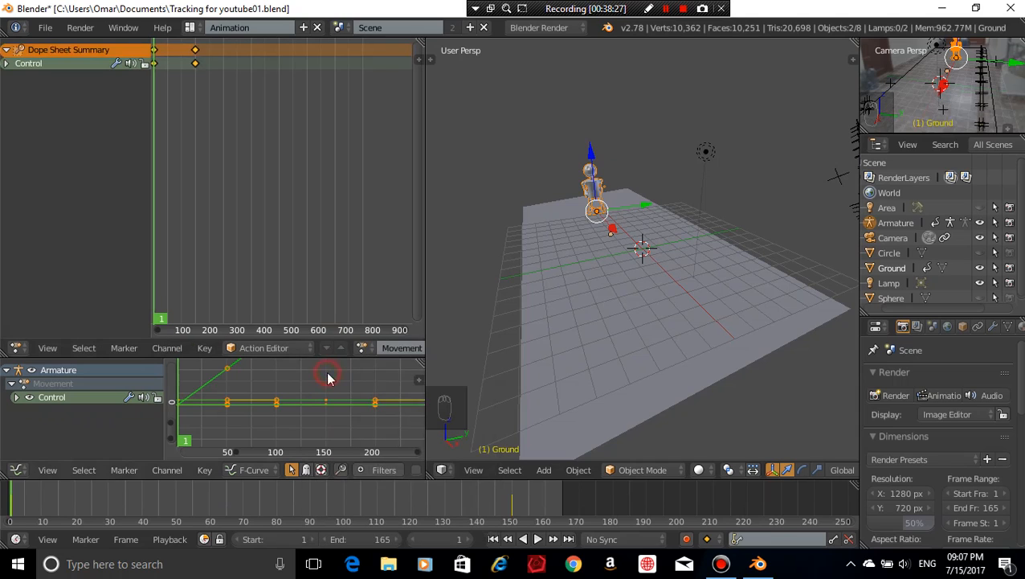
Play the robot's walk animation through the Movement action's final keyframe and stop playback
scroll(291, 229, "down", 3)
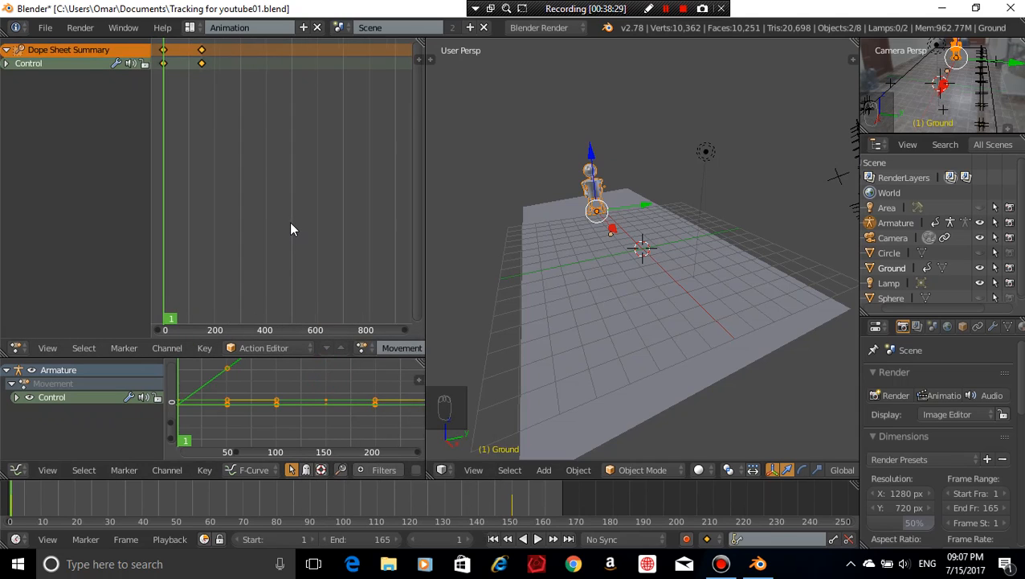
scroll(291, 229, "down", 2)
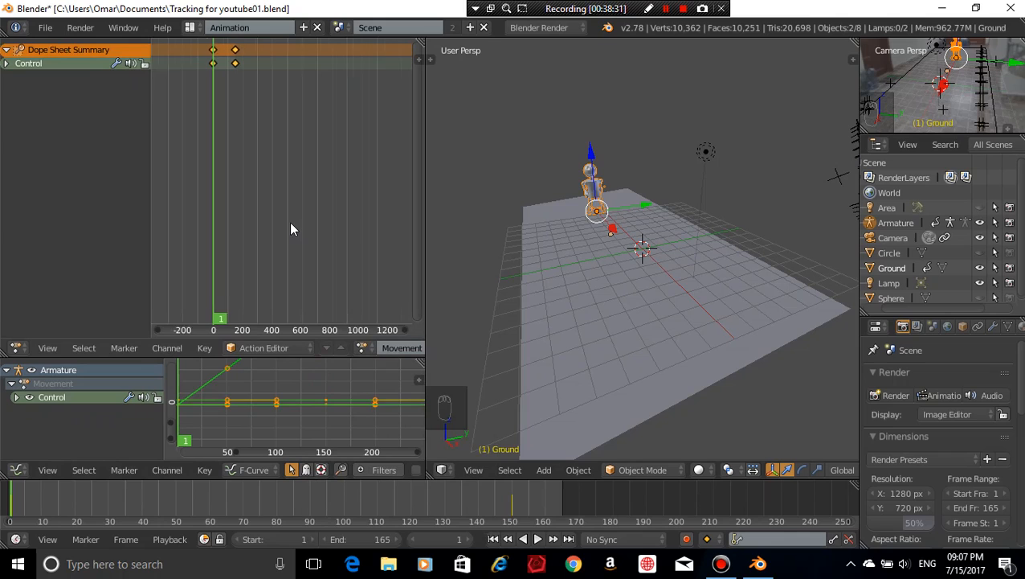
scroll(291, 229, "down", 2)
scroll(290, 229, "up", 4)
left_click(537, 540)
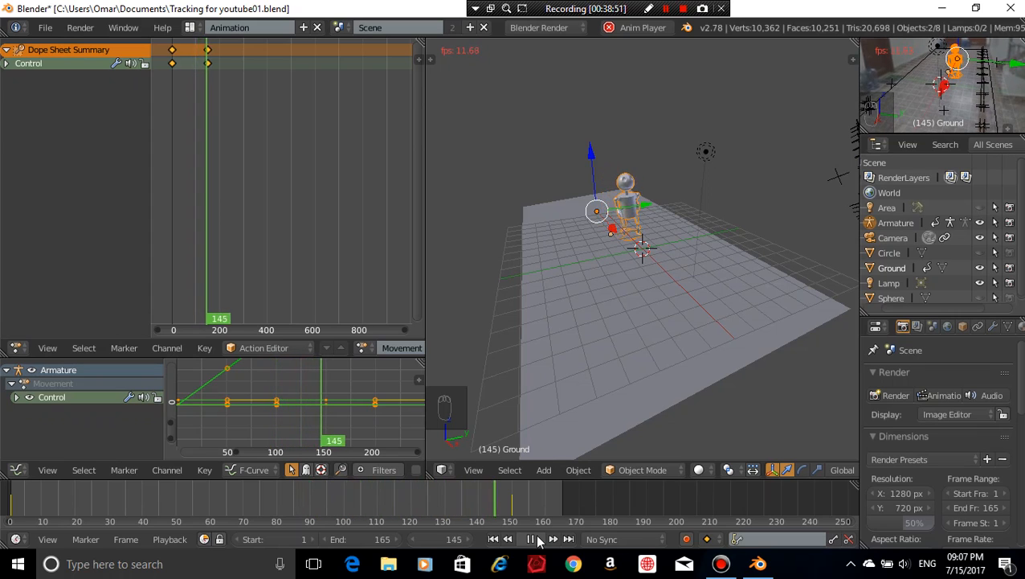
left_click(532, 540)
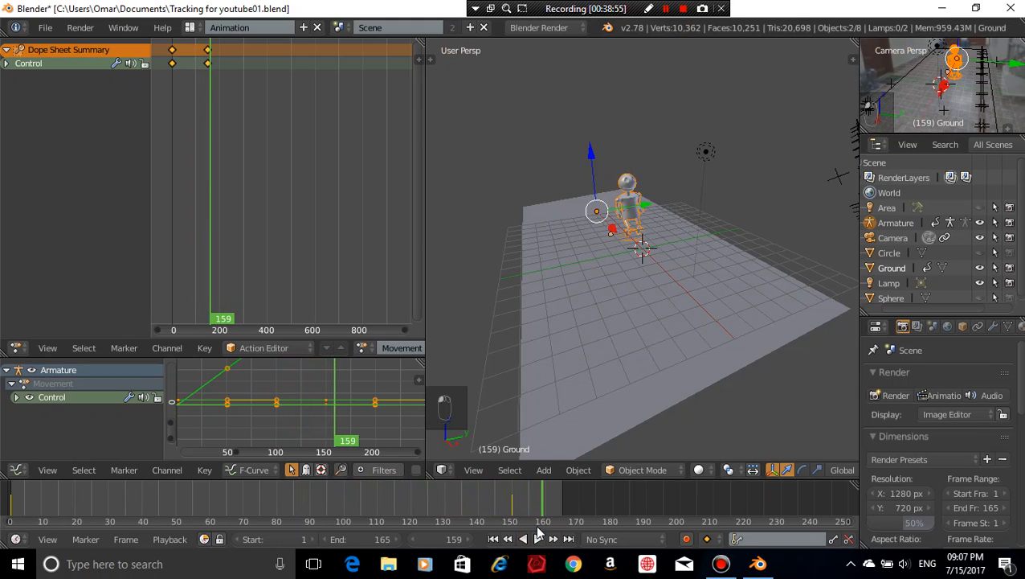
Delete the selected armature's Movement keyframe at frame 150
left_click(440, 540)
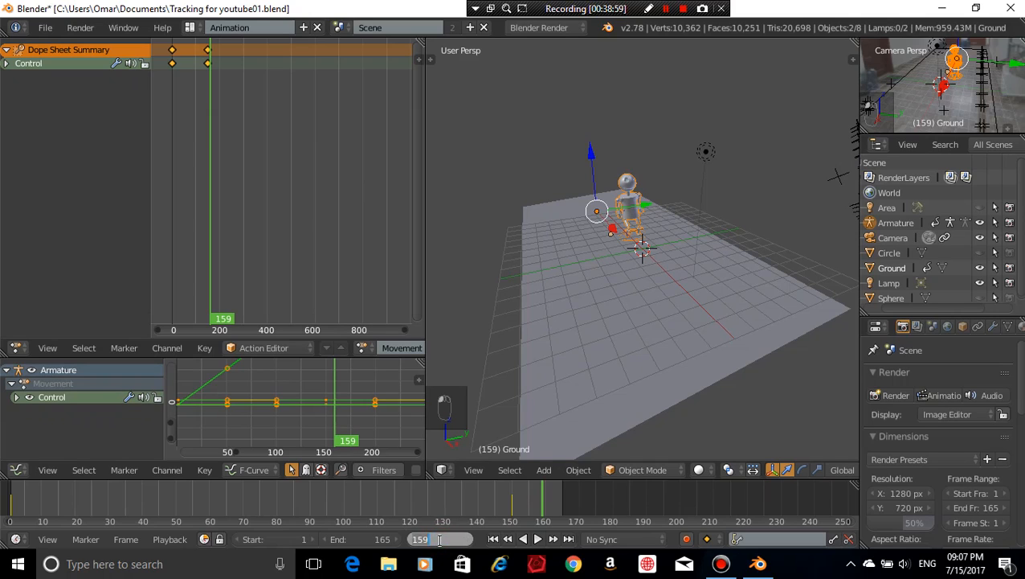
type("150")
key("Return")
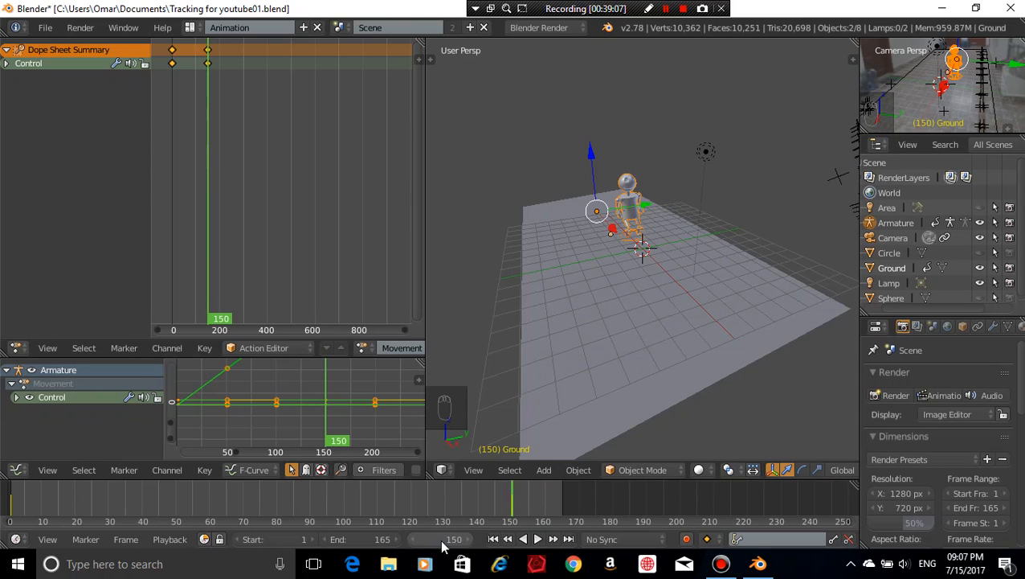
right_click(635, 218)
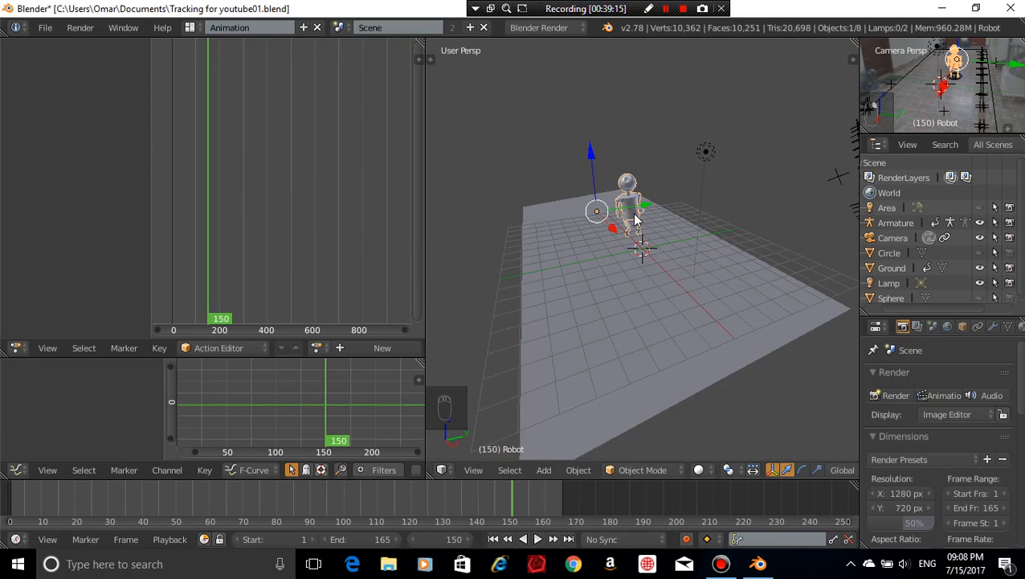
key("ctrl+z")
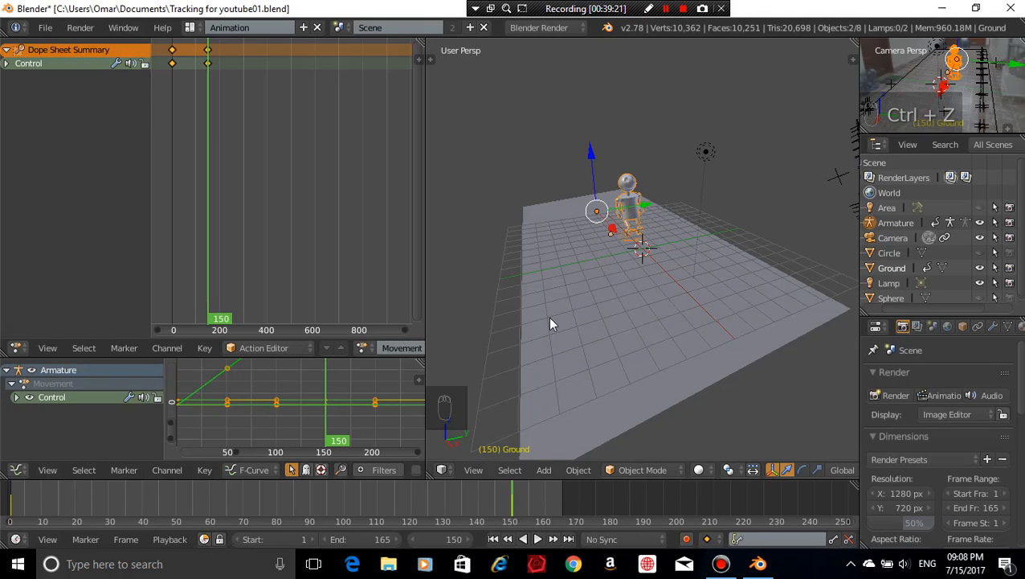
key("alt+i")
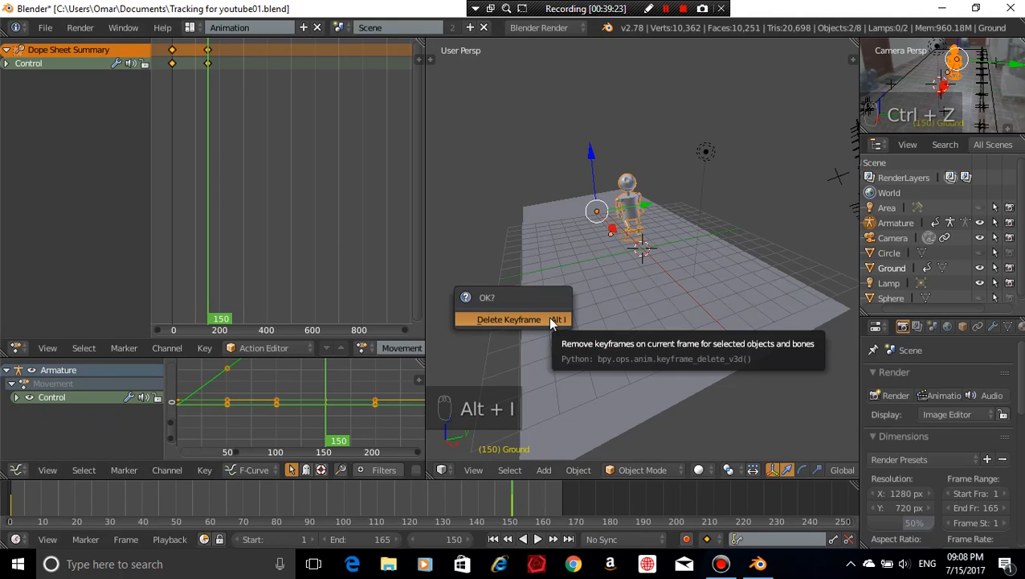
left_click(548, 317)
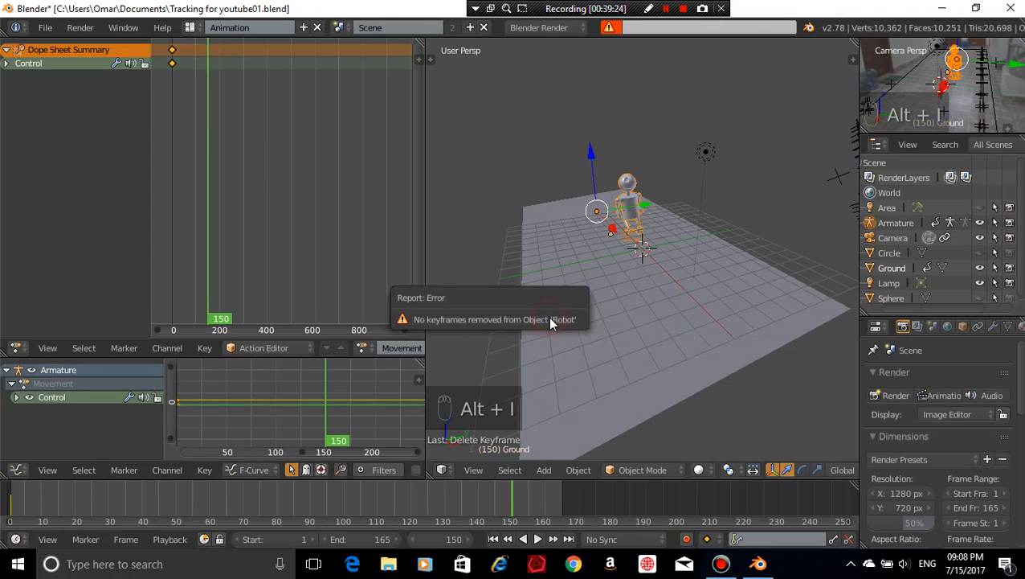
Try the LocRot keying set with the current frame at 250, and undo these changes
left_click(758, 529)
left_click(772, 476)
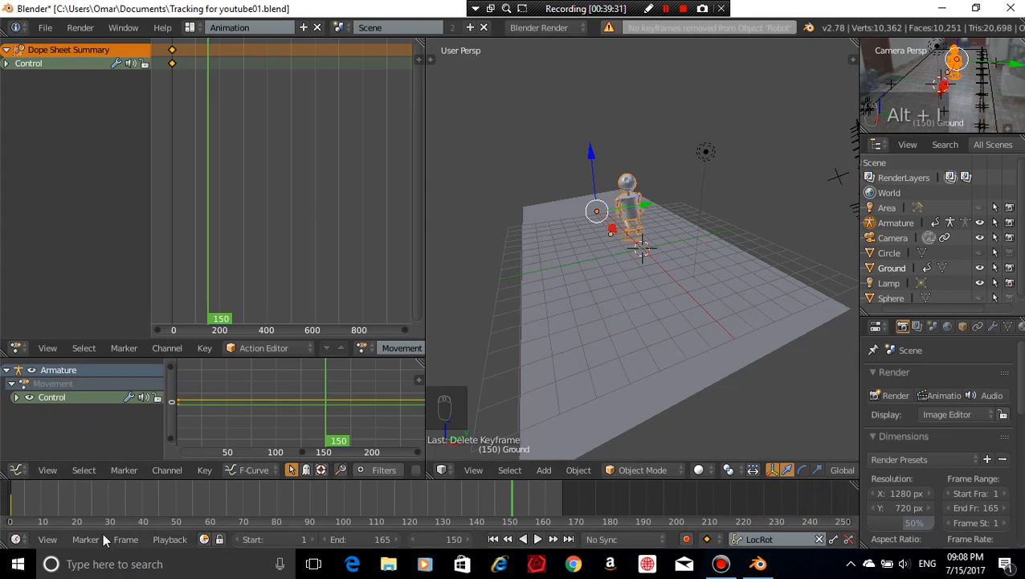
left_click(450, 539)
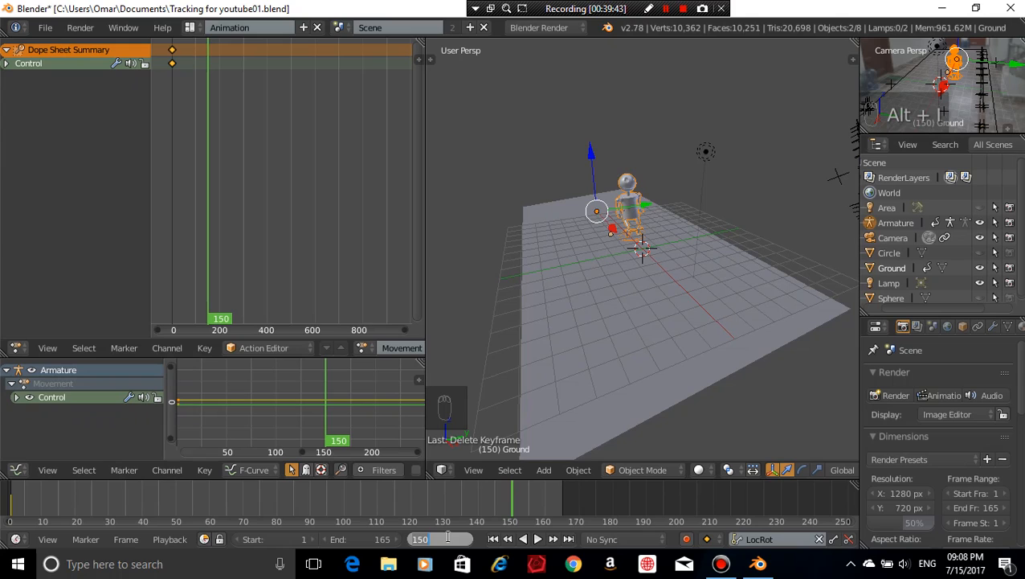
type("250")
key("Return")
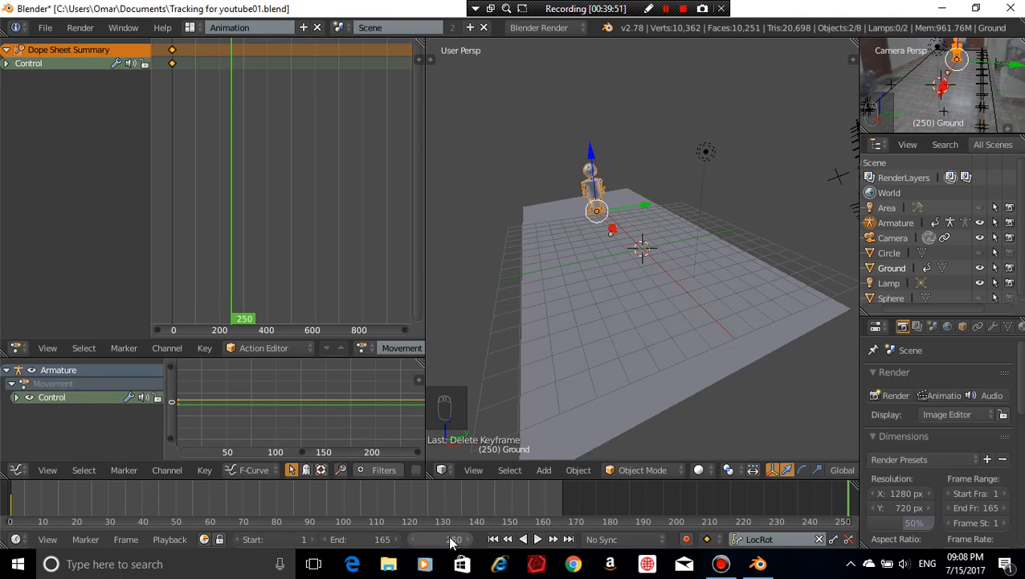
key("Left")
key("ctrl+z")
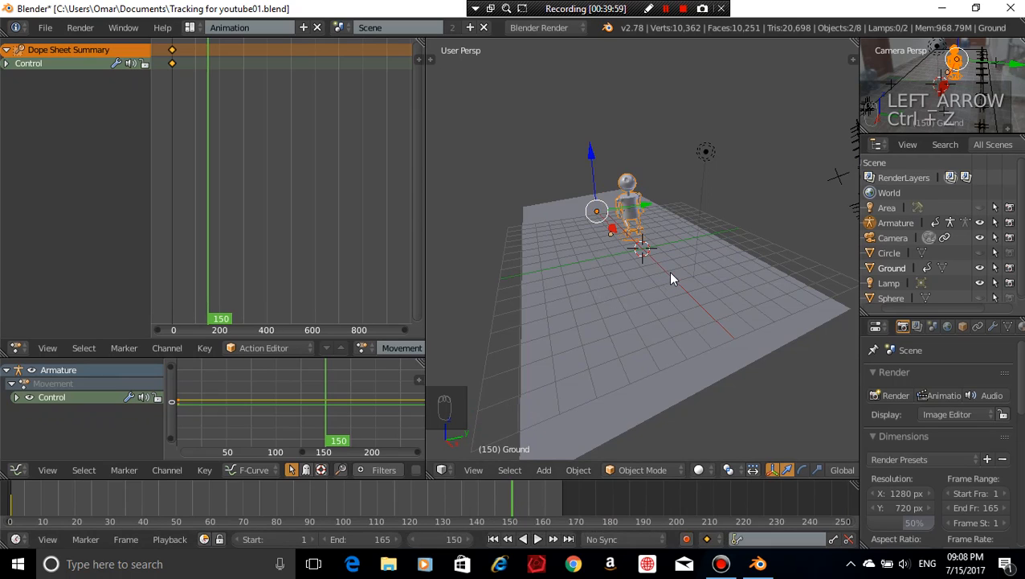
Go to frame 210 and move the robot's armature forward over the ground plane along the global X axis
left_click(433, 537)
type("250")
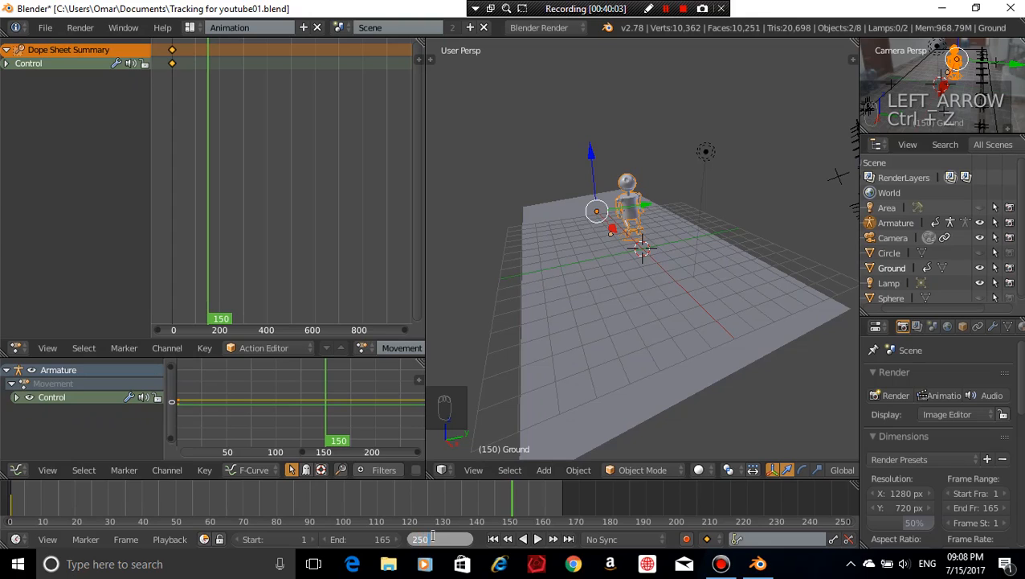
key("BackSpace")
key("BackSpace")
type("10")
key("Return")
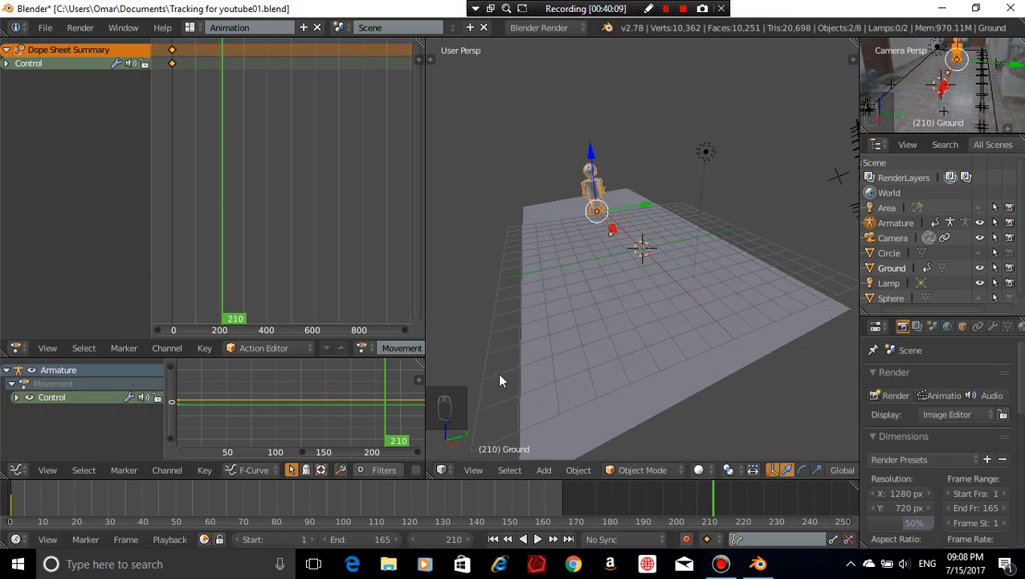
key("g")
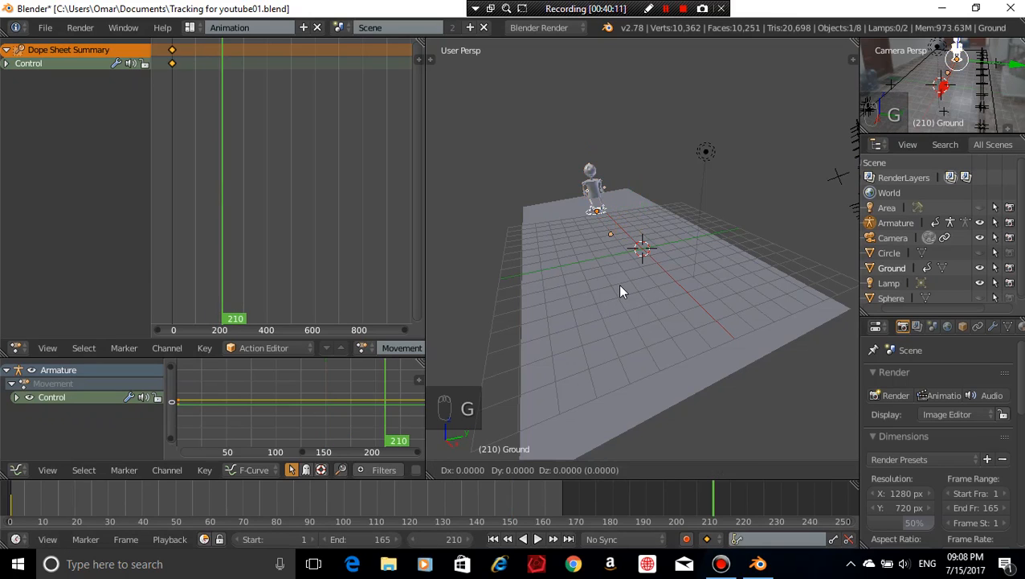
key("x")
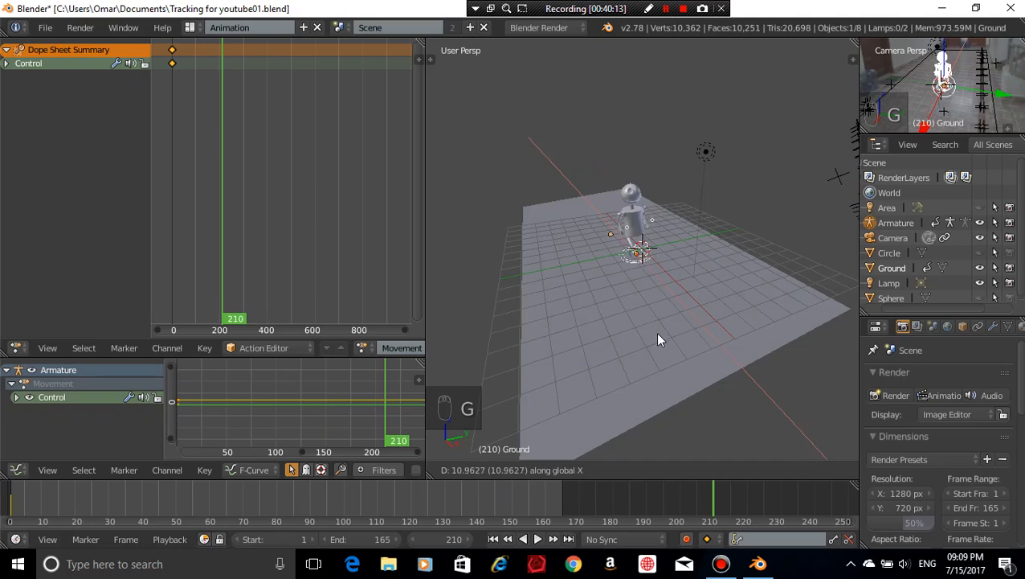
left_click(649, 393)
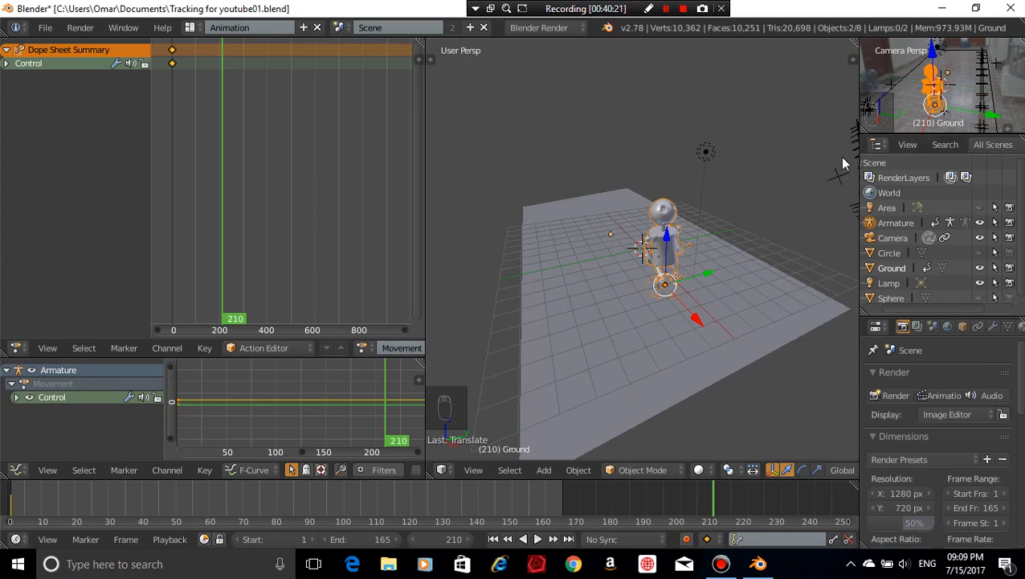
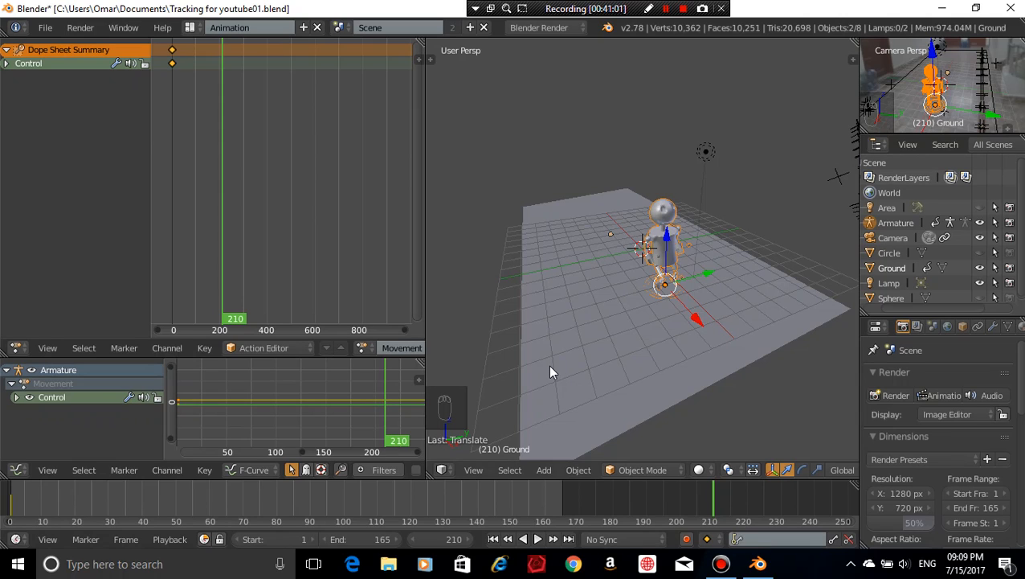
Set the current frame to 200
left_click(446, 535)
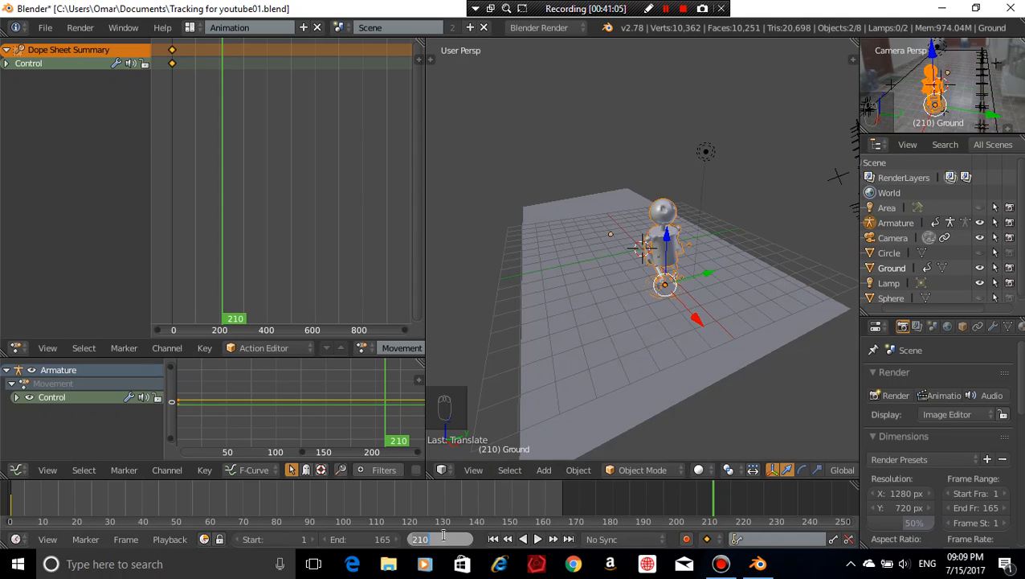
type("200")
key("Return")
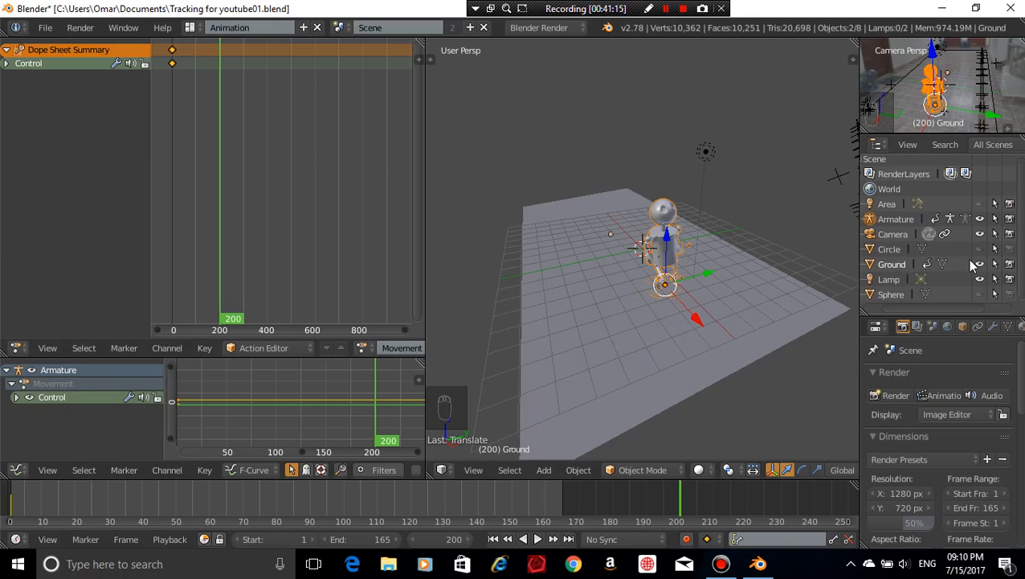
Try showing the Robot's subdivision modifier in the viewport with View subdivisions at 0, and undo back to the previous selection
right_click(683, 219)
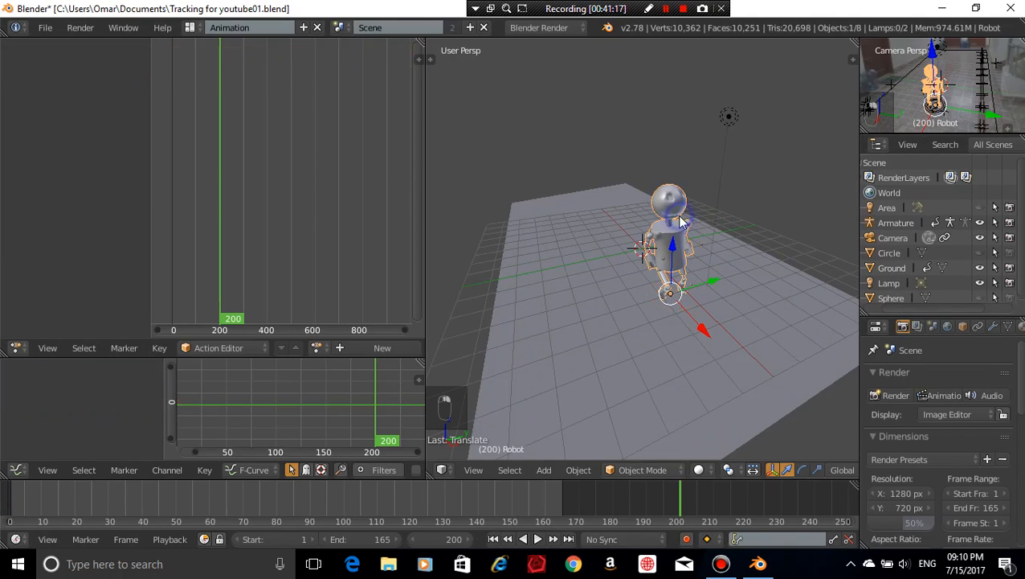
scroll(924, 224, "down", 1)
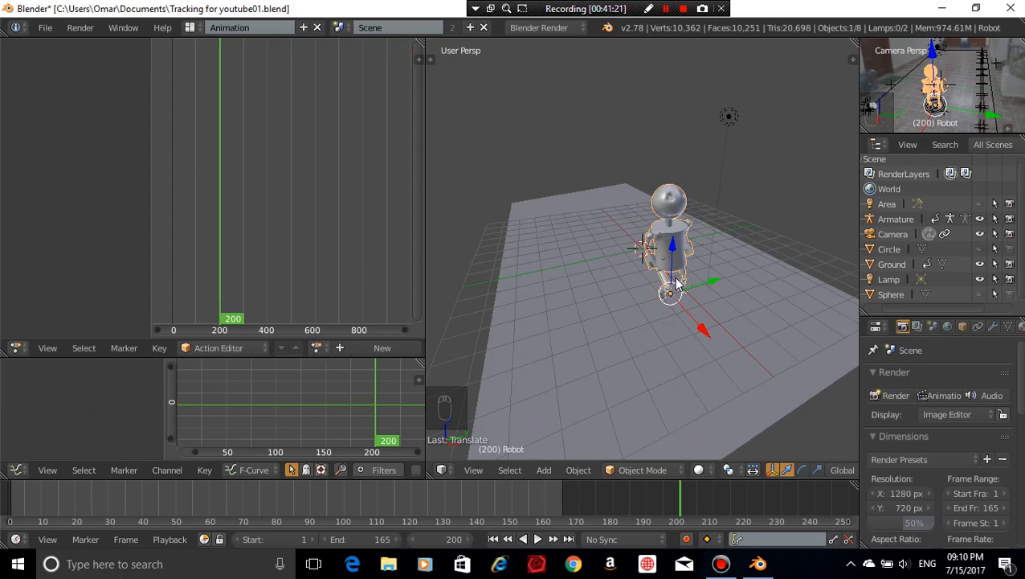
scroll(959, 411, "down", 1)
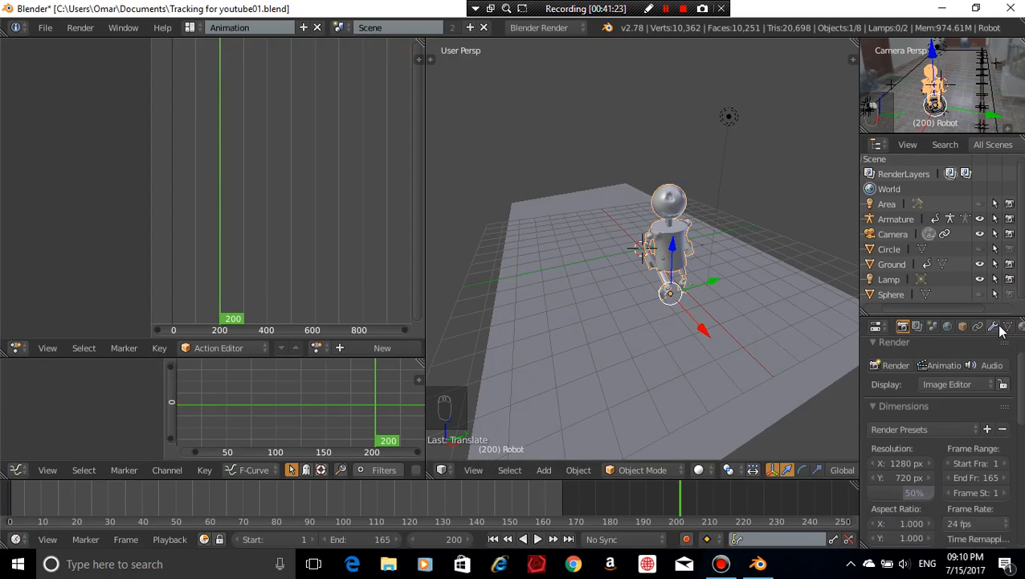
left_click(1000, 326)
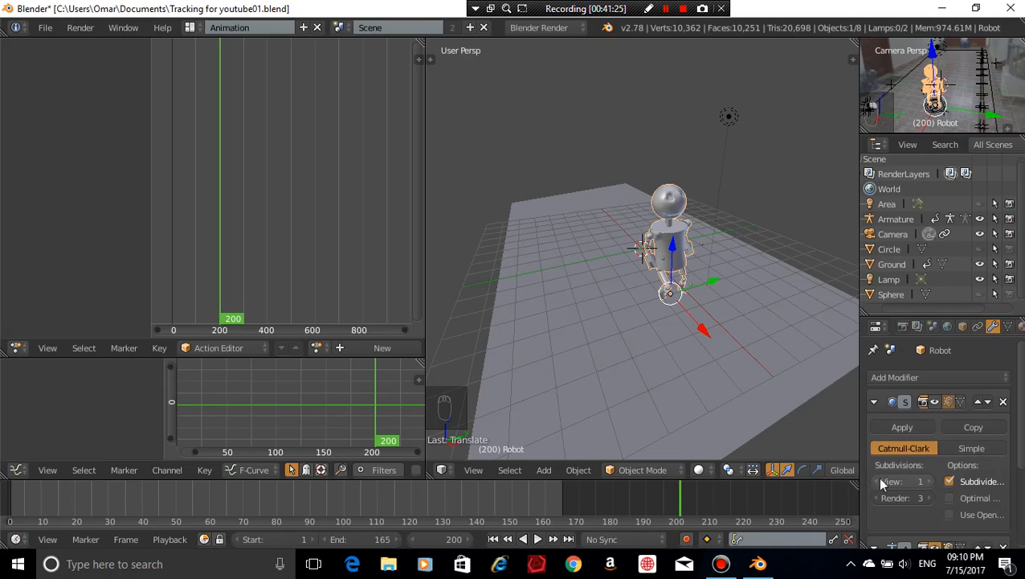
left_click(933, 400)
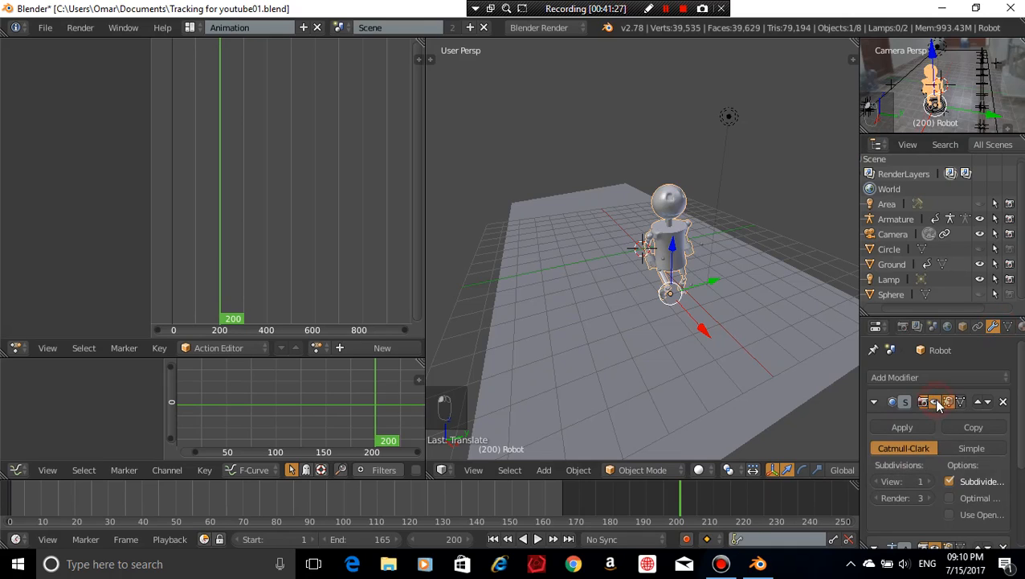
left_click(878, 481)
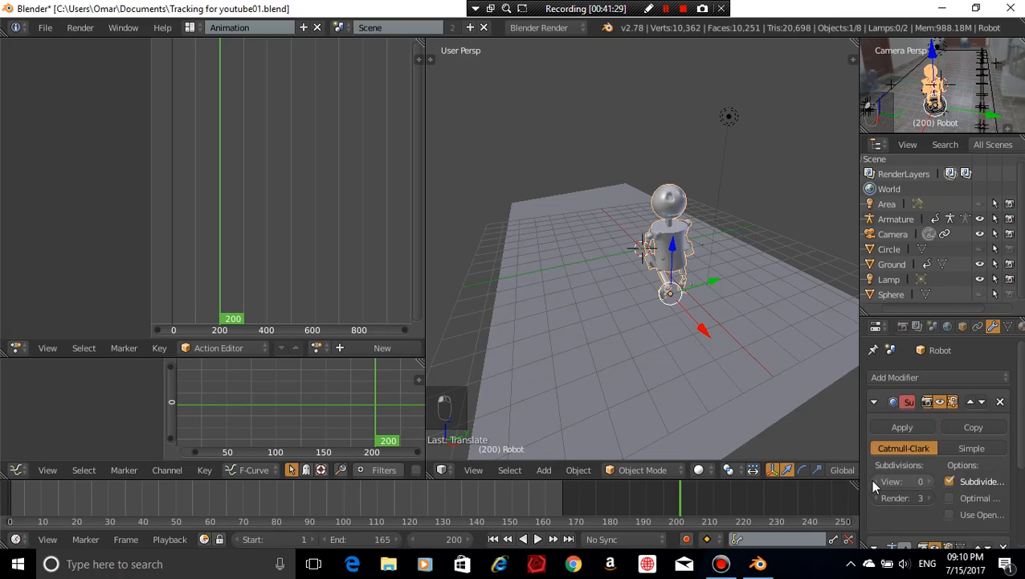
middle_click_drag(737, 262, 743, 245)
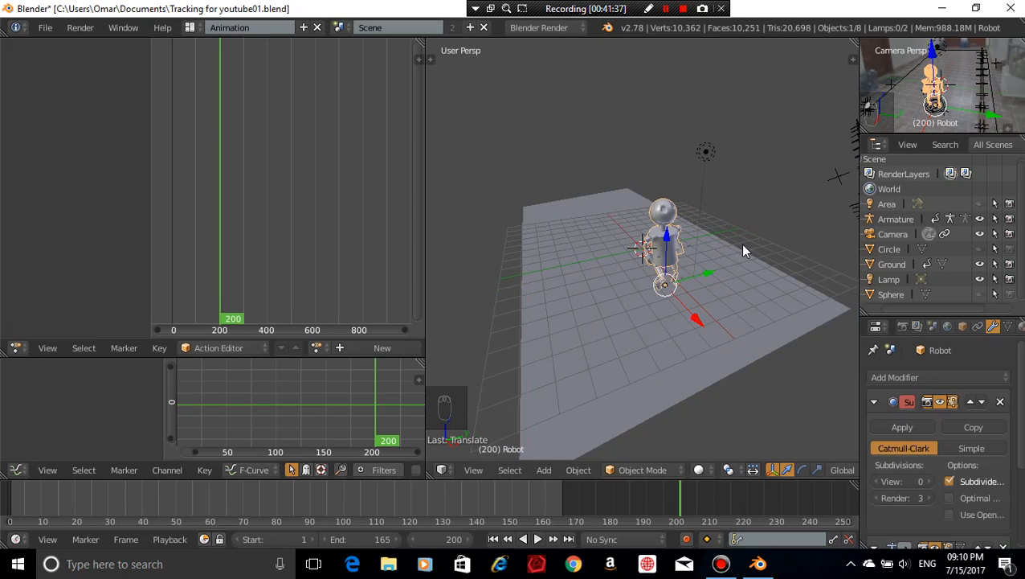
key("ctrl+z")
key("ctrl+z")
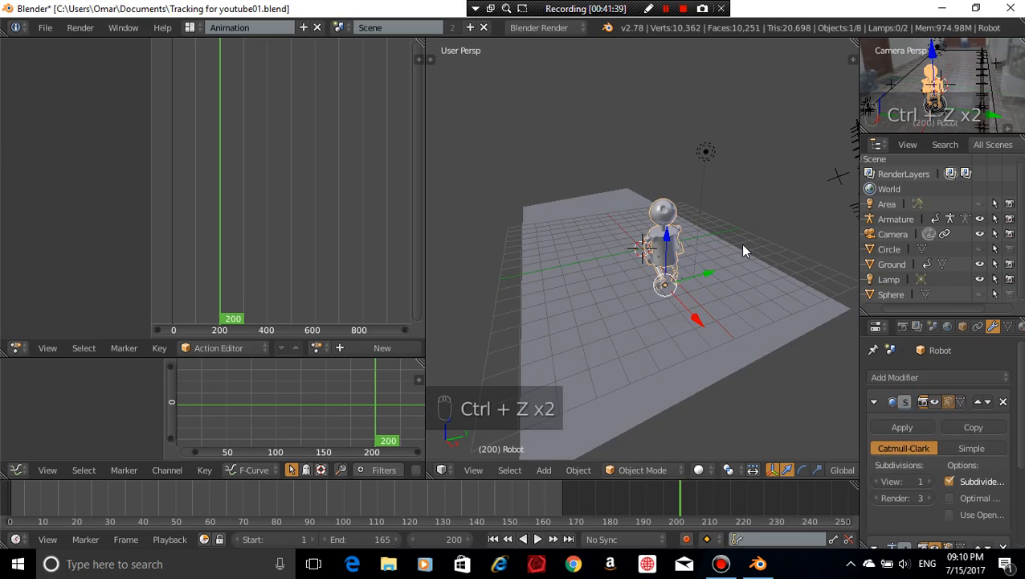
key("ctrl+z")
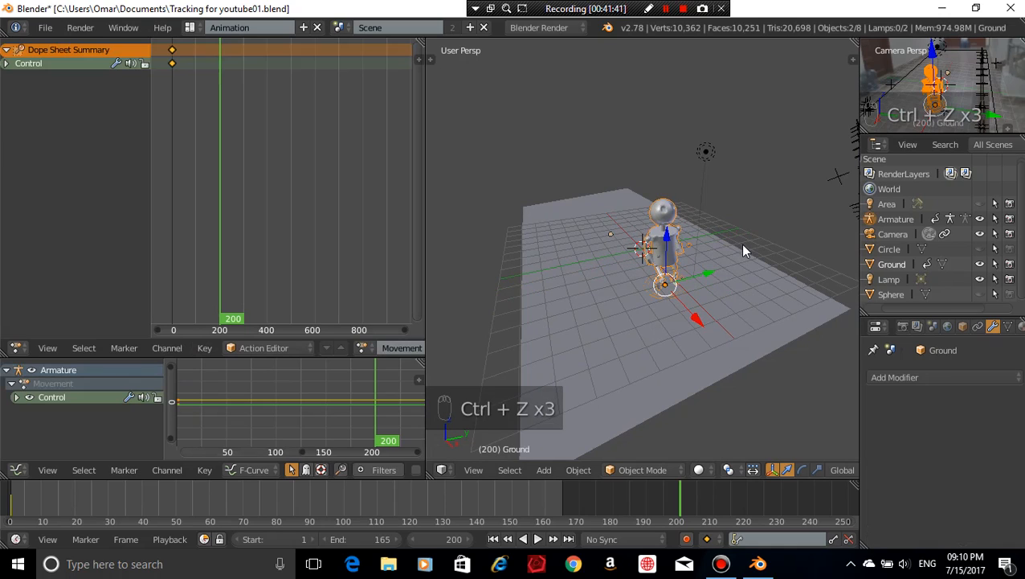
Set the animation's end frame to 200 and make LocRot the active keying set
left_click(380, 537)
type("200")
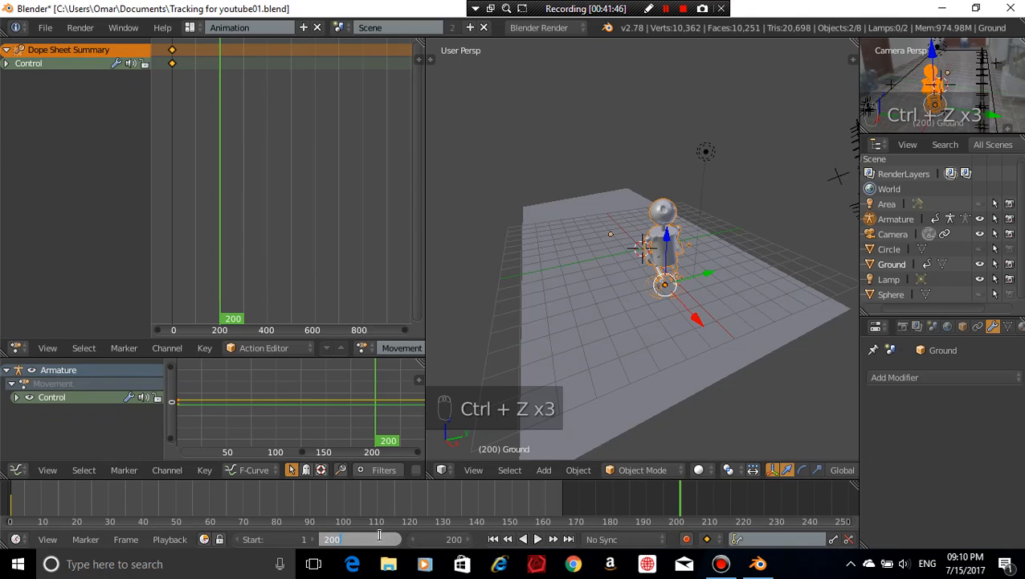
key("Return")
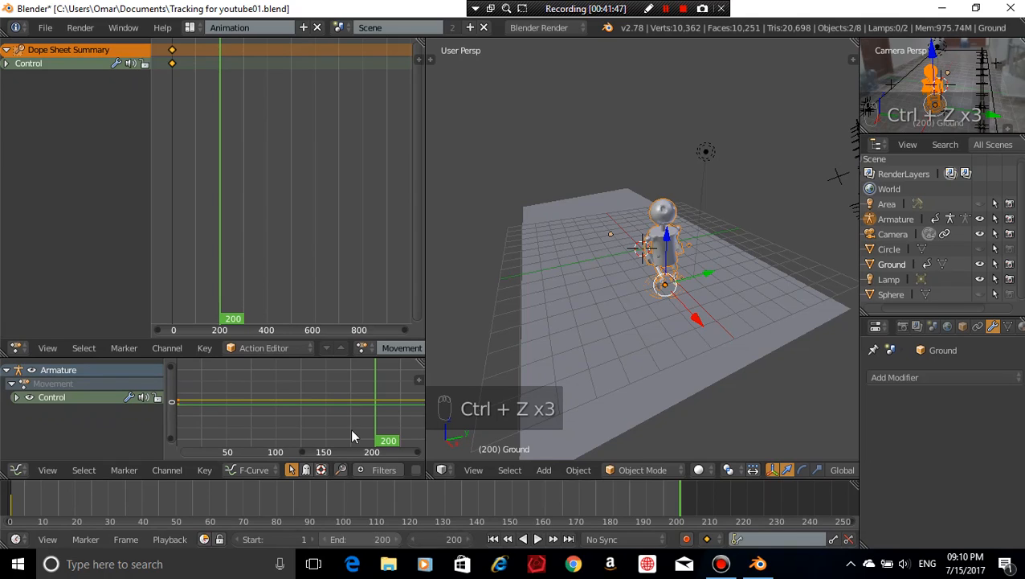
key("KP_0")
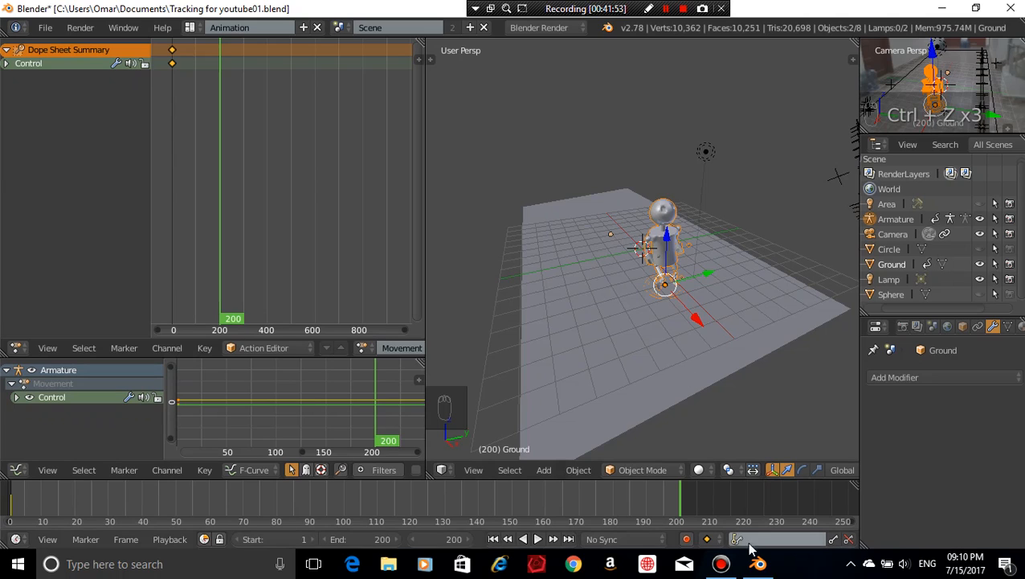
left_click(775, 538)
left_click(764, 477)
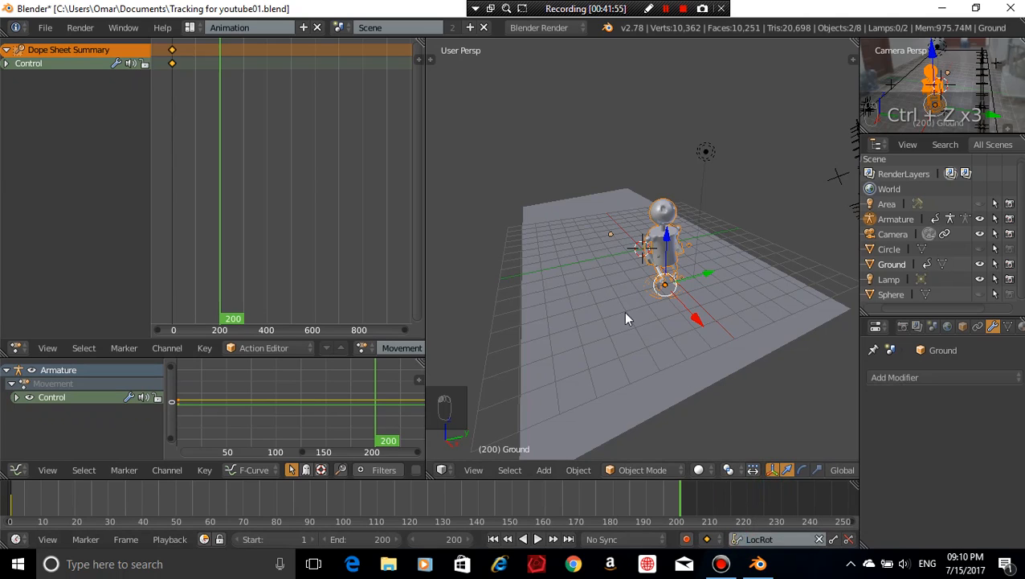
Try inserting a LocRot keyframe at frame 200 for the selected robot and ground objects, and undo it
key("i")
key("KP_8")
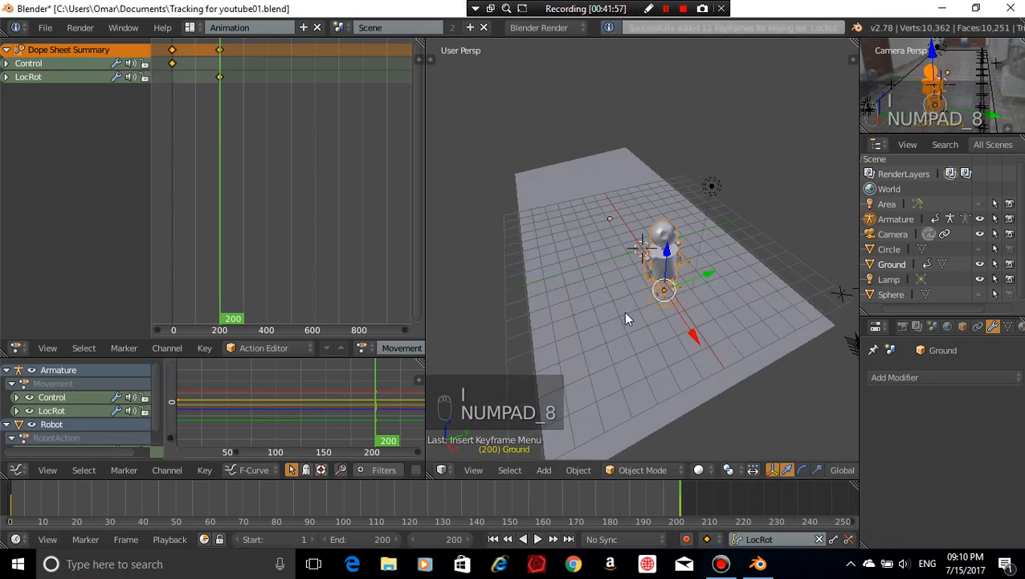
key("ctrl+z")
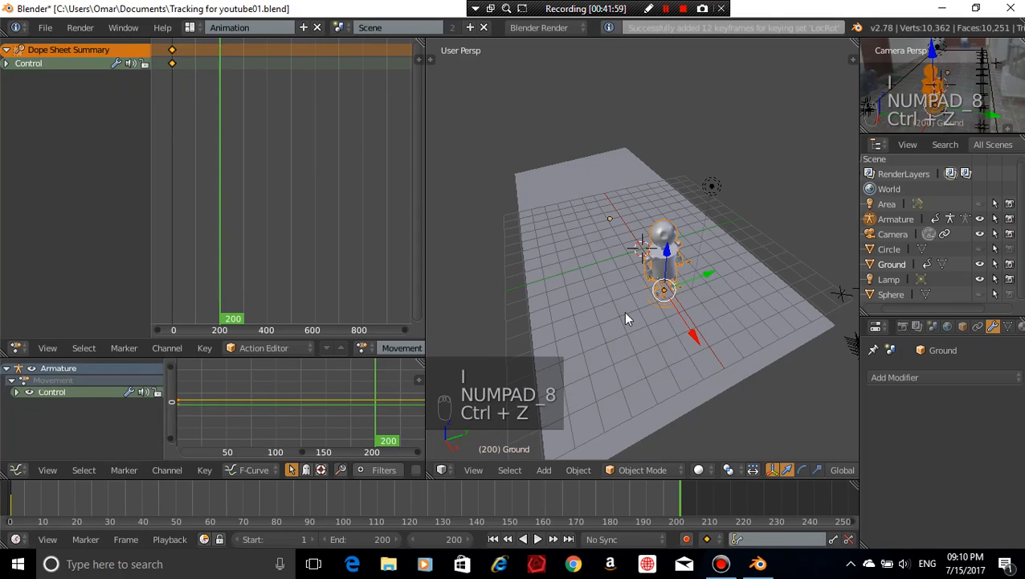
key("i")
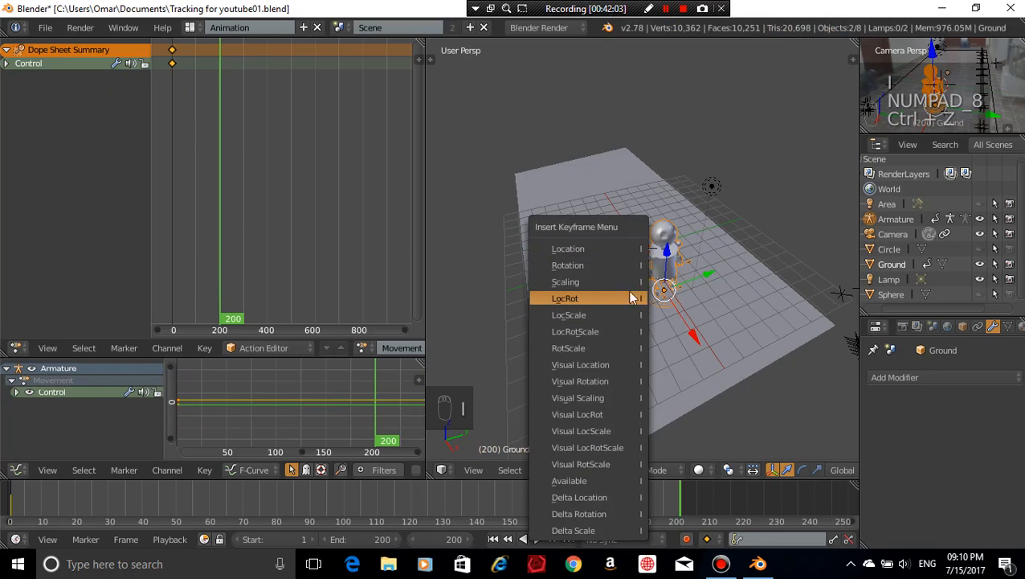
left_click(576, 300)
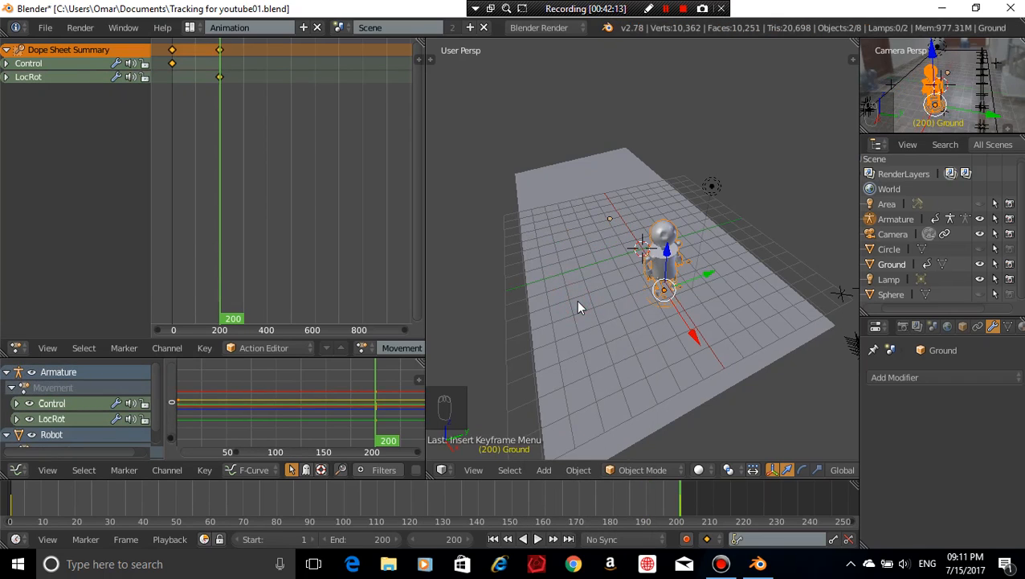
key("ctrl+z")
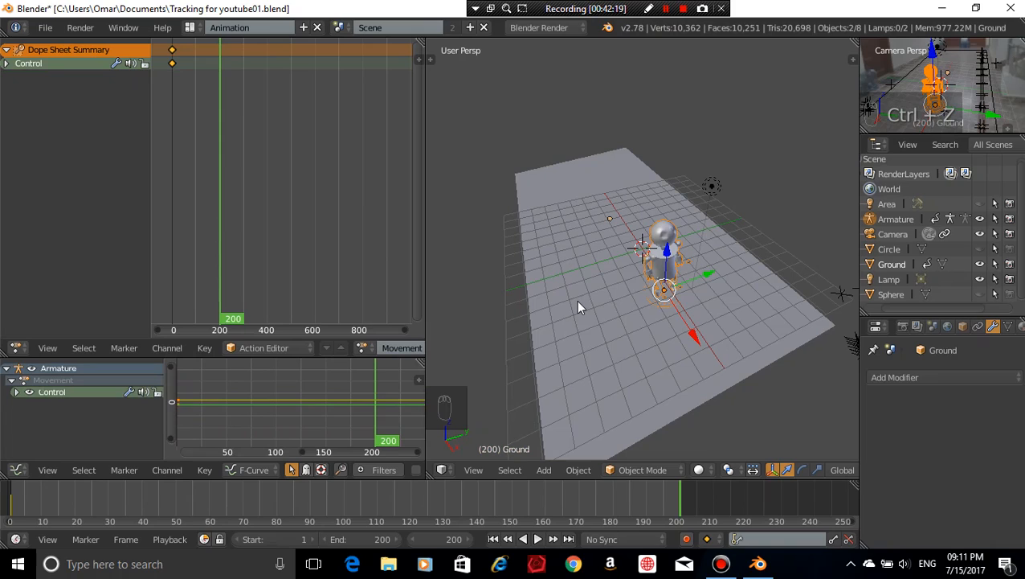
Undo the earlier robot move and frame changes back to before the frame 150 keyframe was deleted, and go to frame 150
key("ctrl+z")
key("ctrl+z")
key("ctrl+z")
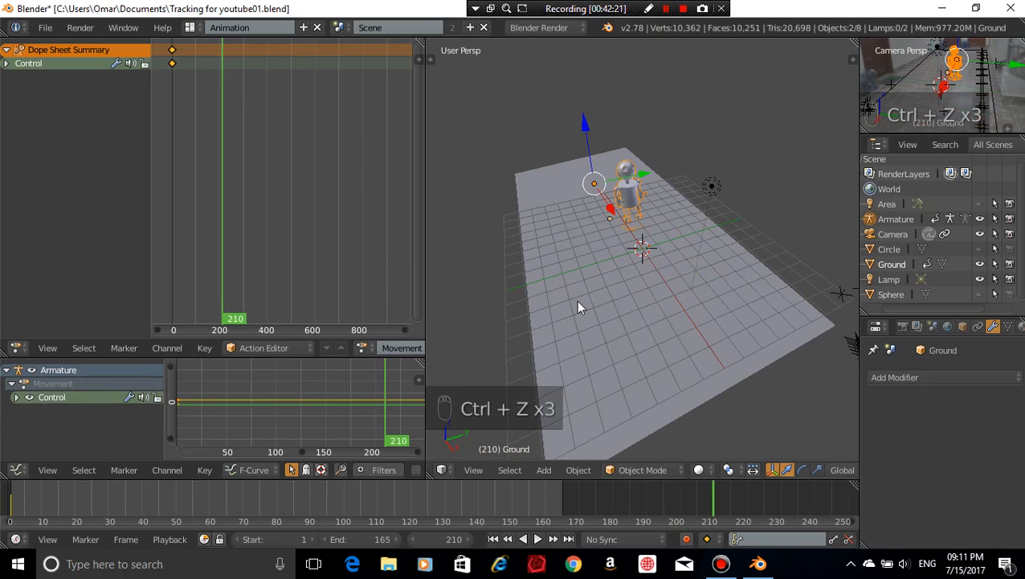
key("ctrl+z")
key("ctrl+z")
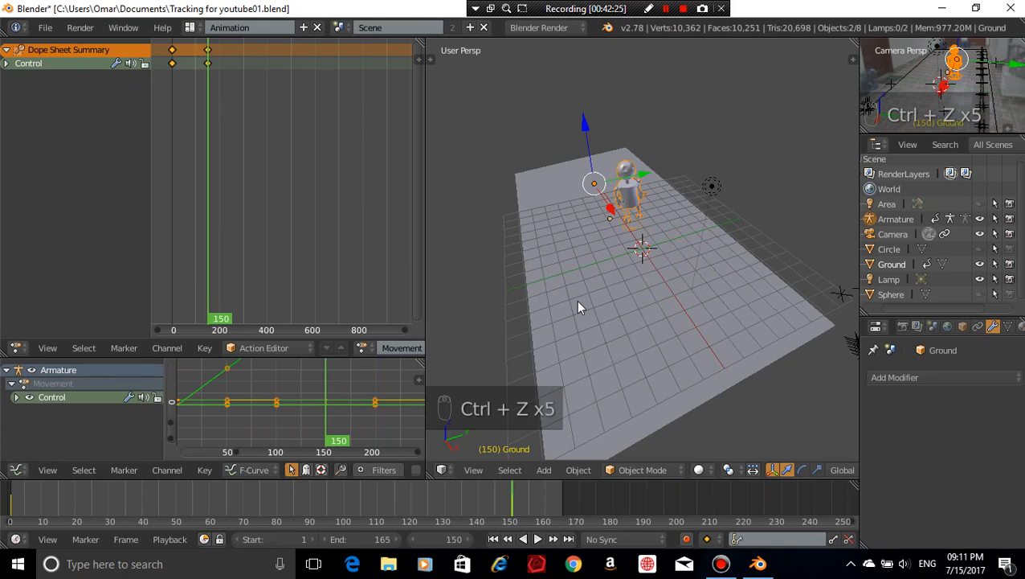
key("ctrl+z")
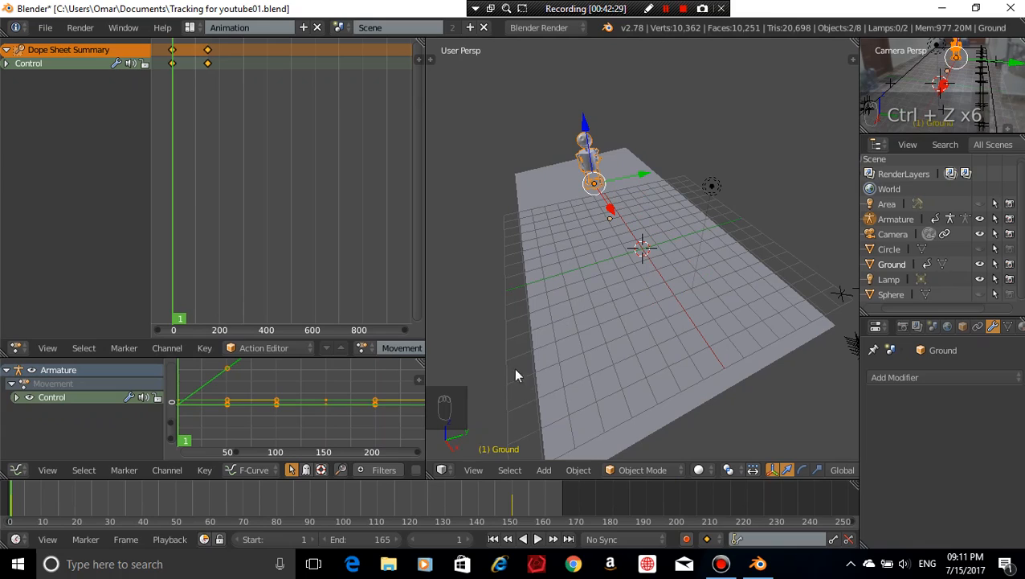
left_click(512, 514)
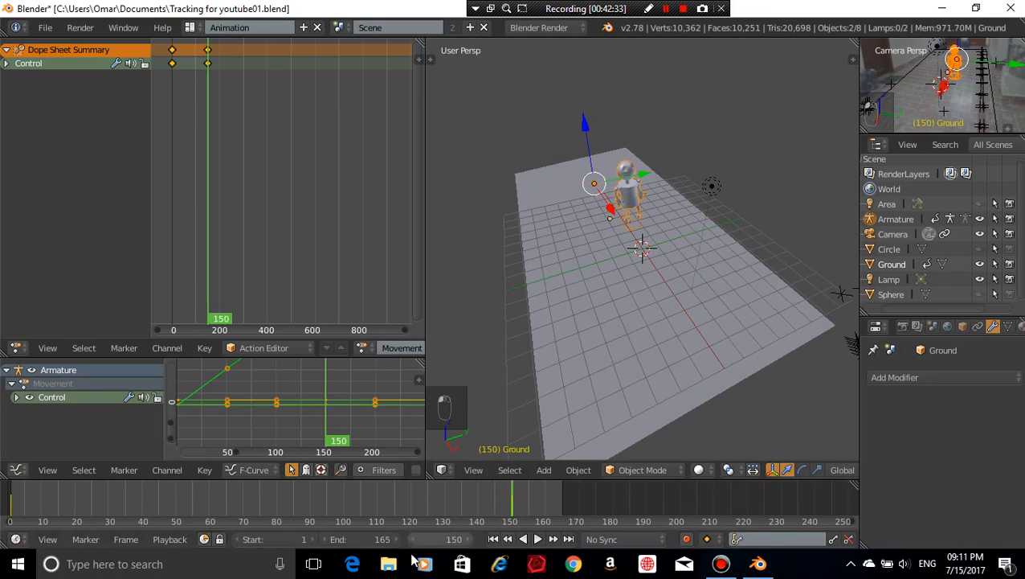
Select the robot's armature and switch it to Pose Mode
left_click(635, 472)
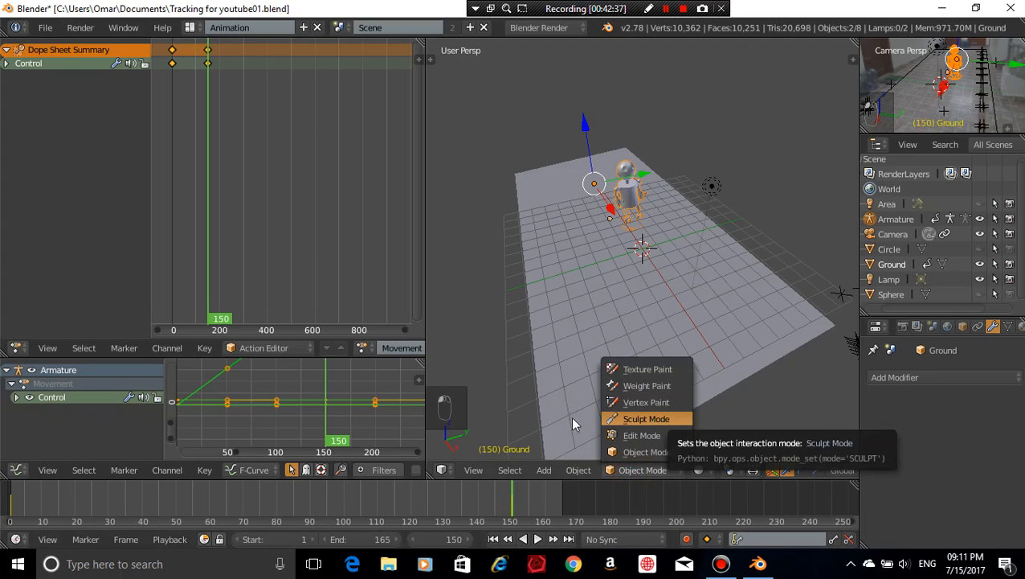
scroll(640, 216, "up", 8)
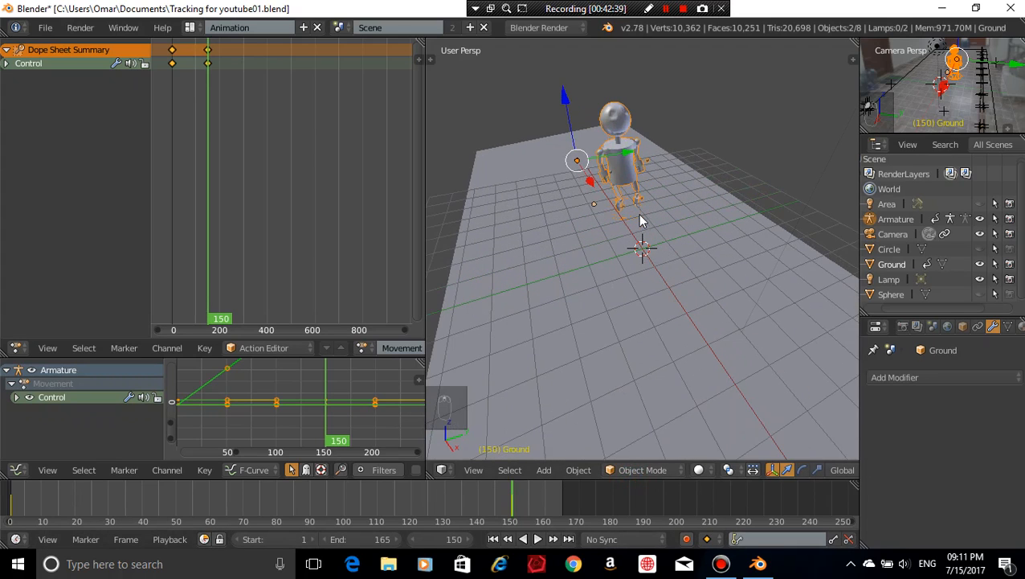
right_click(643, 141)
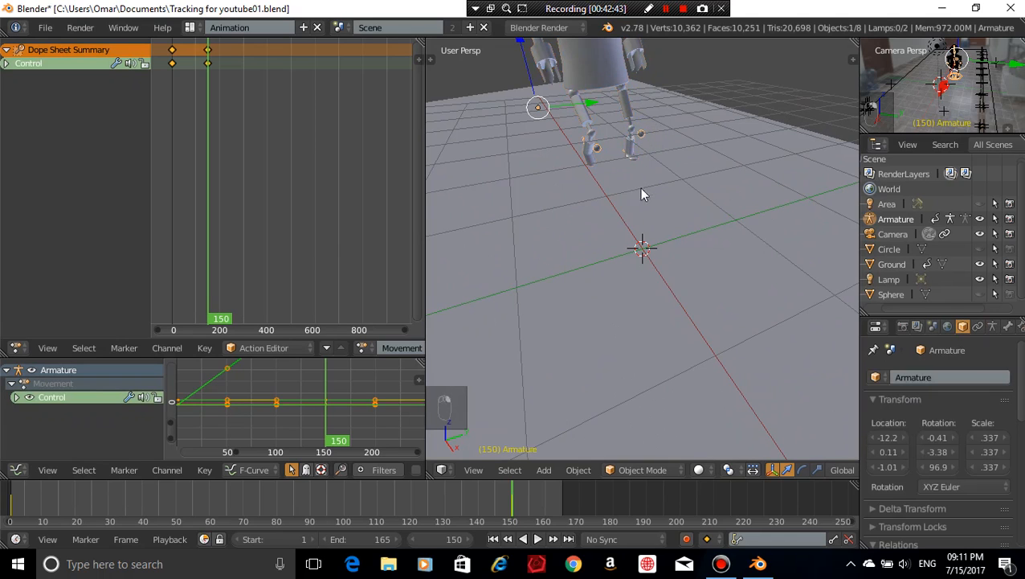
left_click(644, 469)
left_click(658, 420)
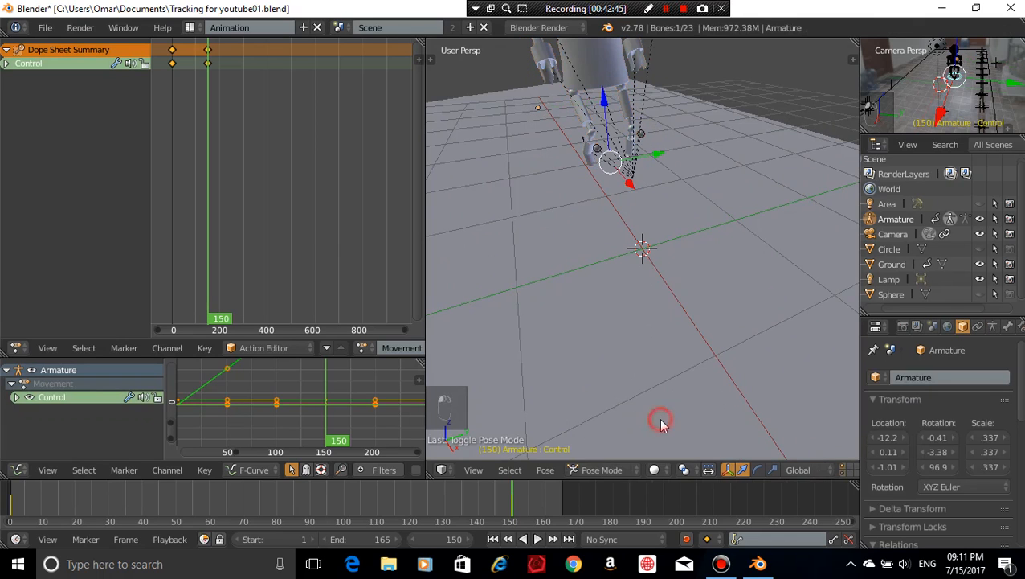
Delete the Control bone's keyframe at frame 150
middle_click_drag(737, 216, 635, 326)
key("a")
key("a")
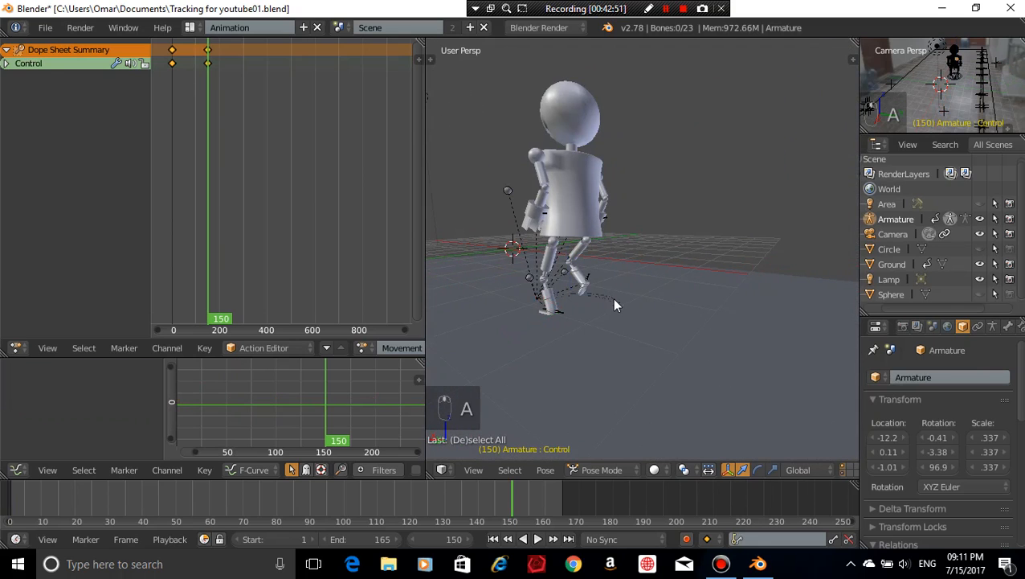
middle_click_drag(685, 238, 494, 302)
scroll(524, 249, "down", 5)
scroll(495, 303, "down", 3)
scroll(494, 302, "up", 2)
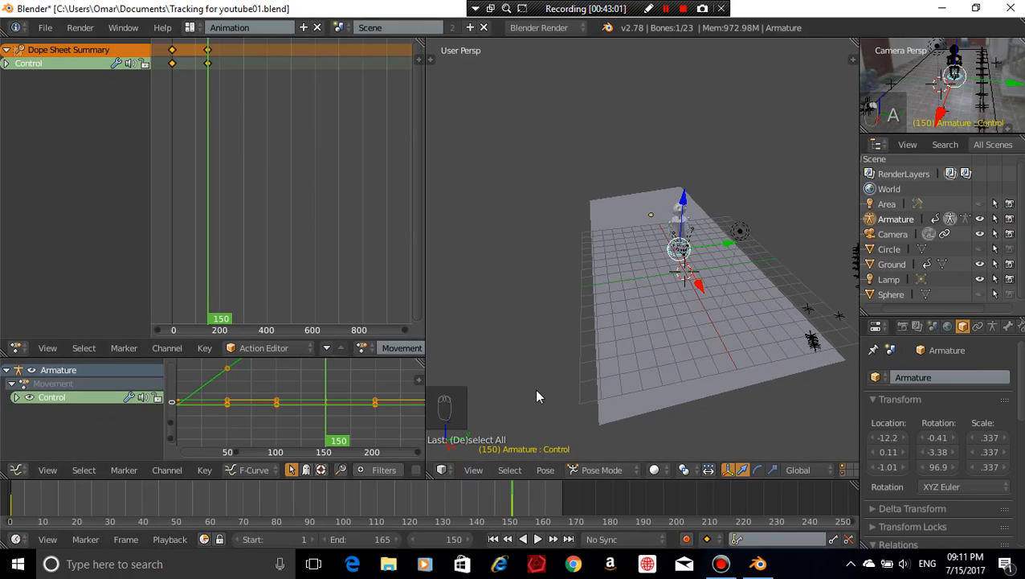
key("alt+i")
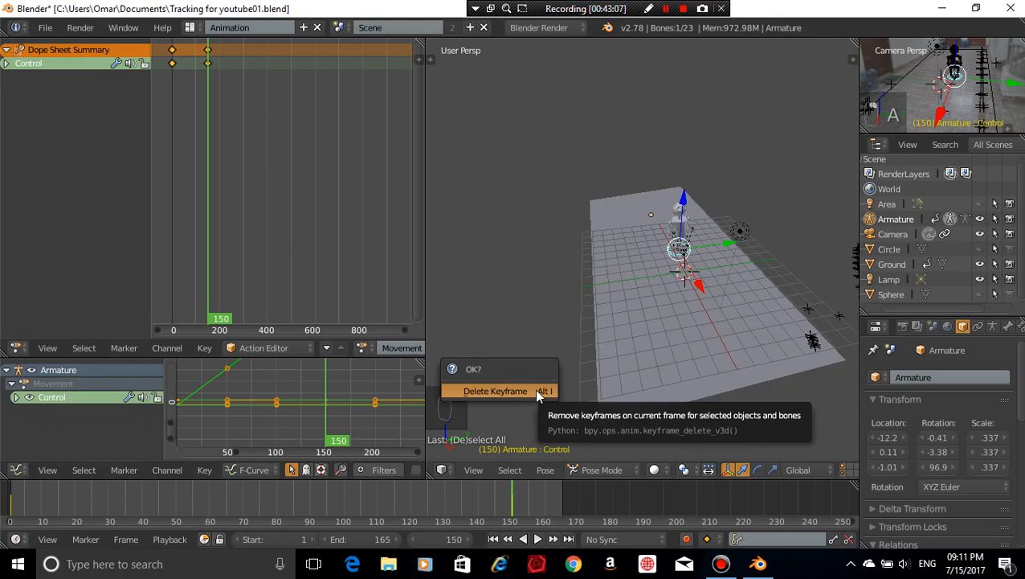
left_click(536, 392)
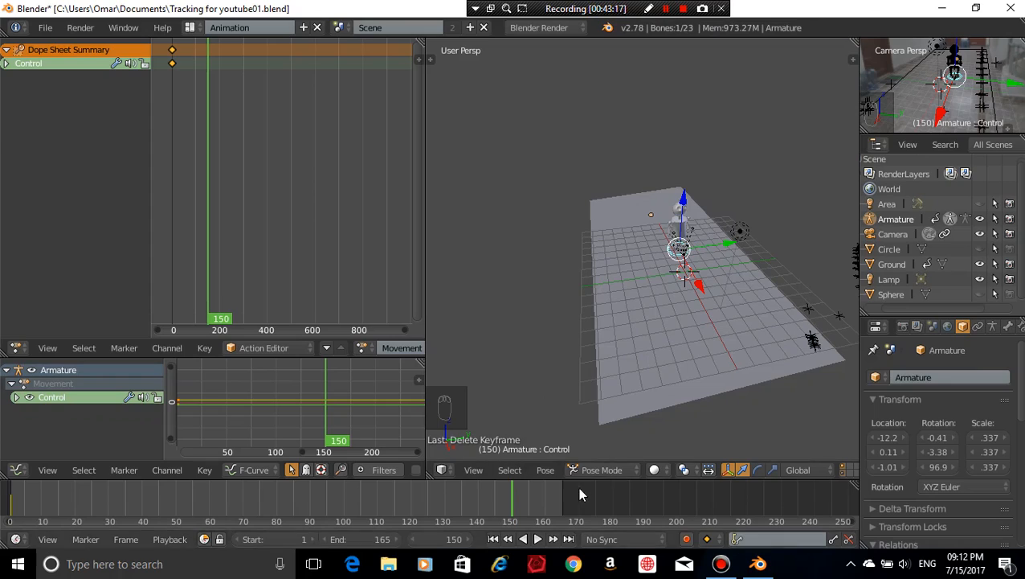
Go to frame 200 and move the Control bone forward about 16.16 units along the global X axis
left_click(443, 538)
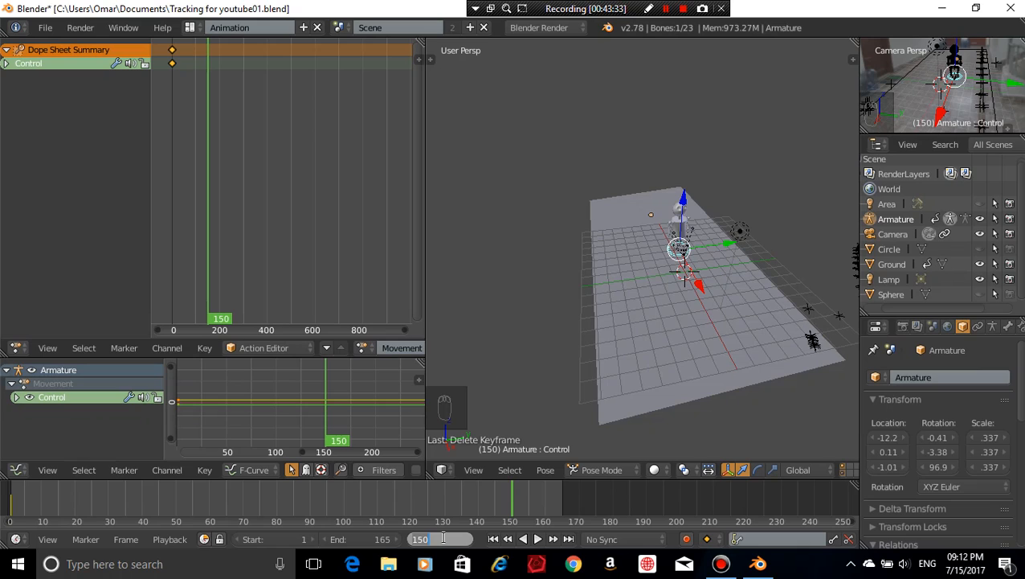
type("20")
key("Return")
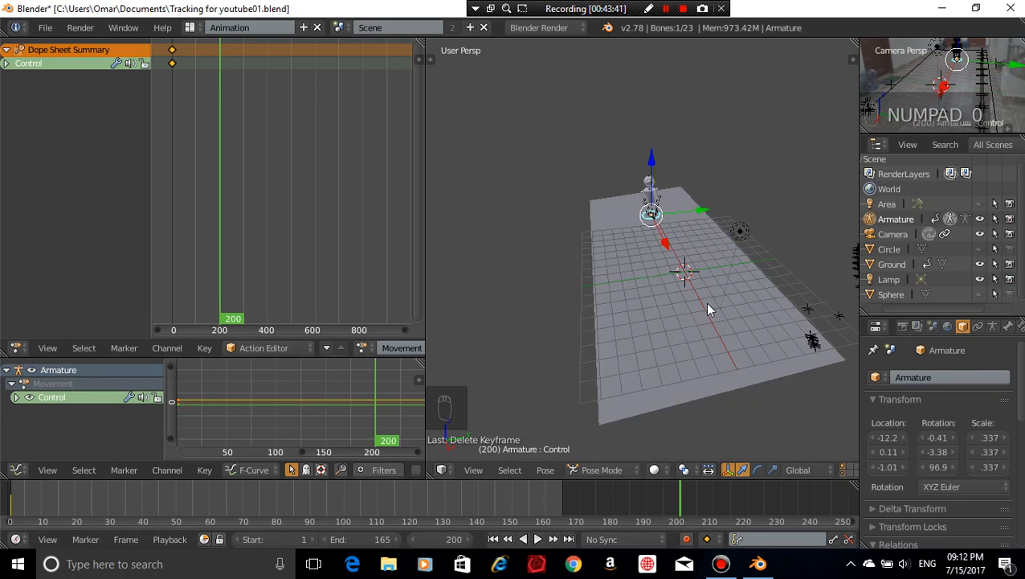
key("g")
key("x")
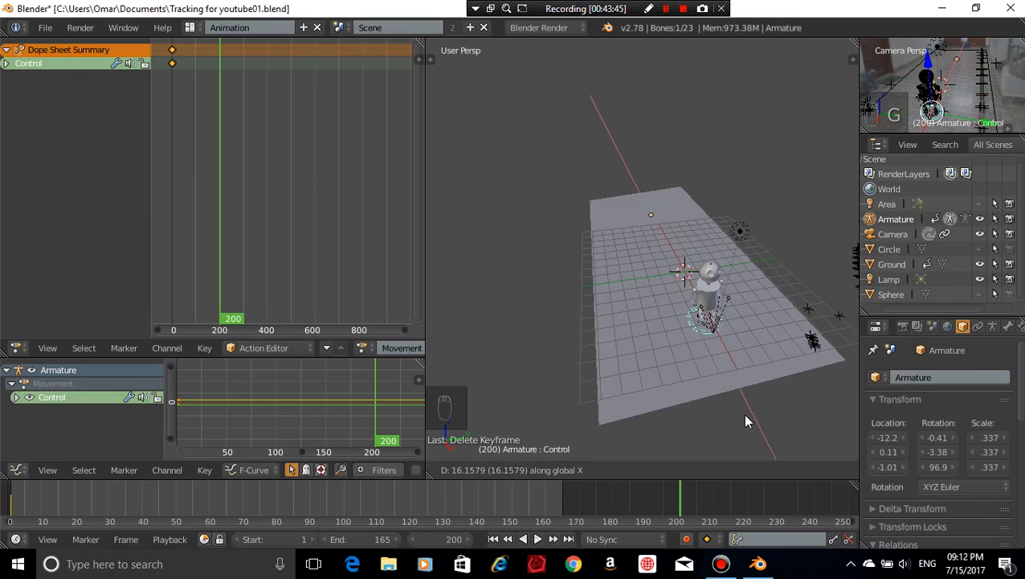
left_click(743, 413)
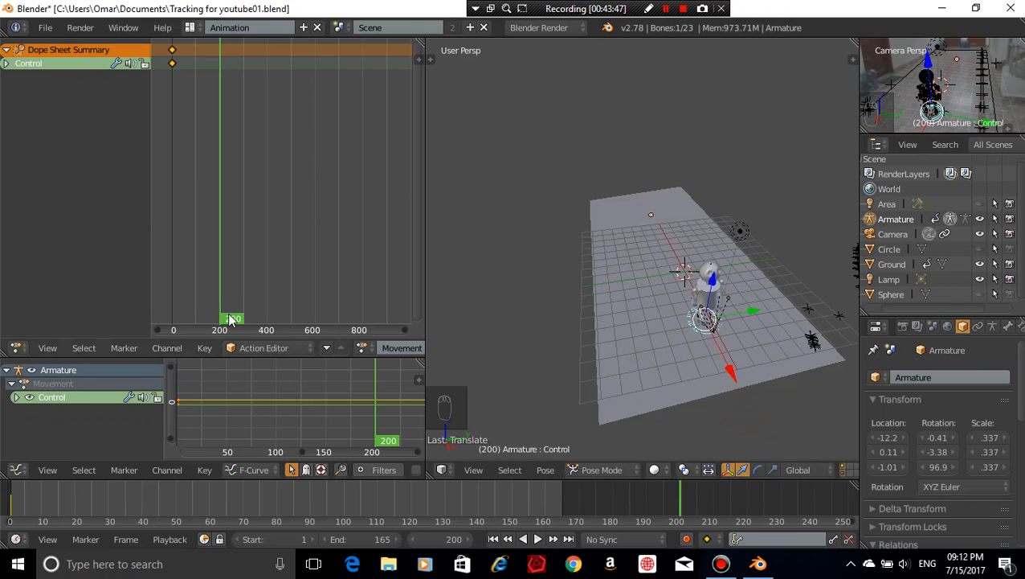
Shift the Control bone back along the global X axis in three moves of about 1.55, 1.19 and 0.45 units
key("g")
key("x")
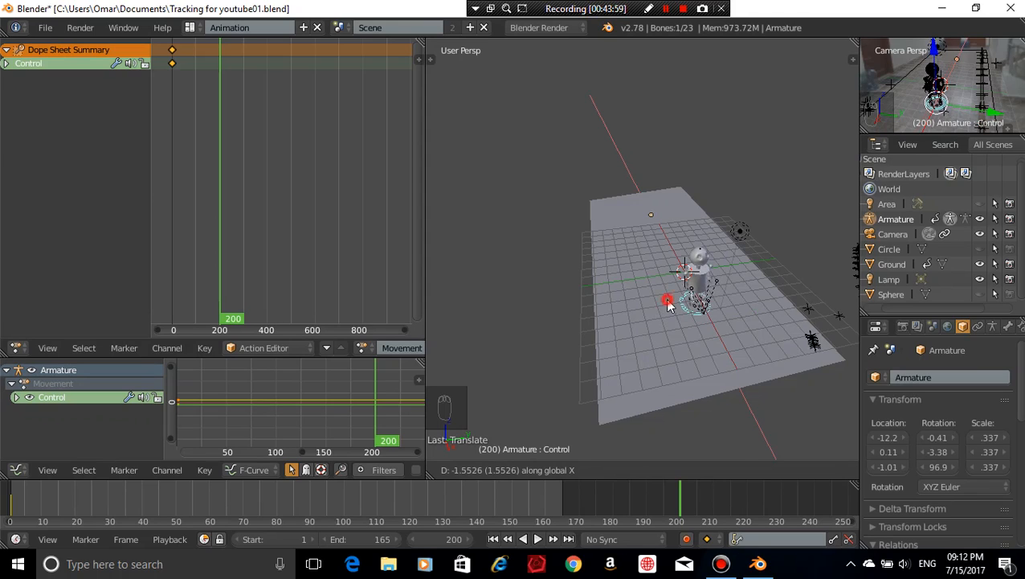
left_click(665, 299)
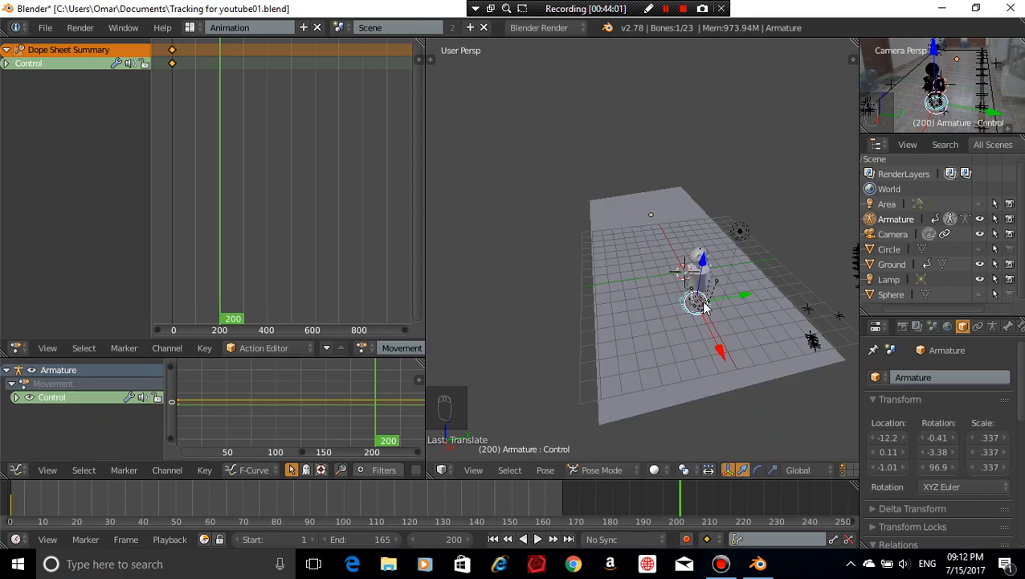
key("g")
key("x")
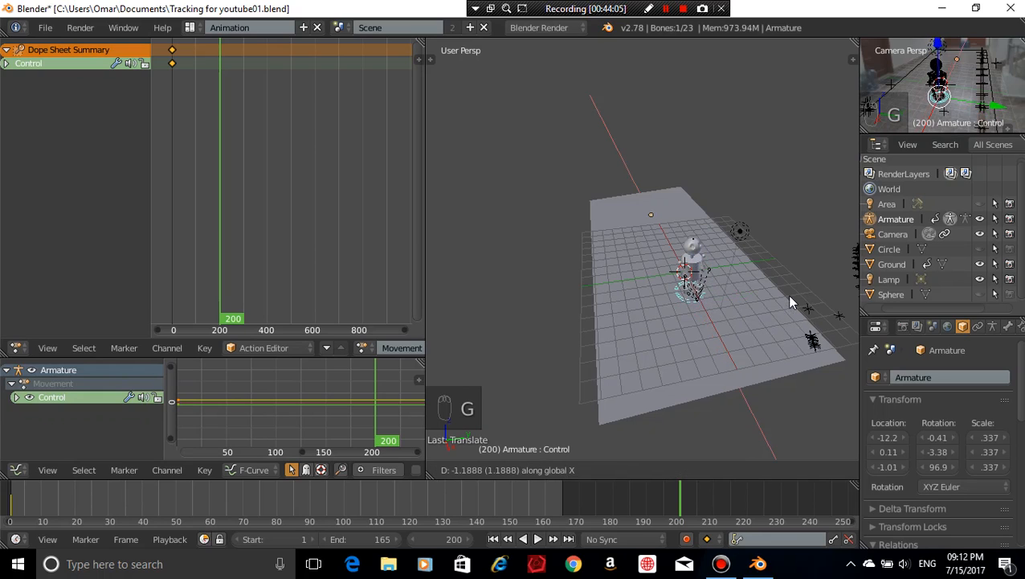
left_click(787, 294)
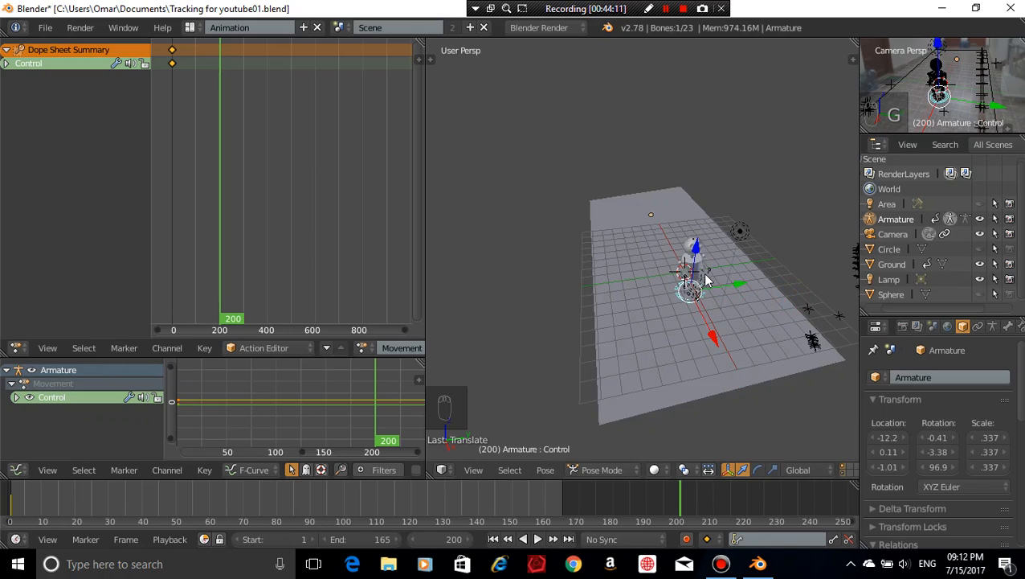
key("g")
key("x")
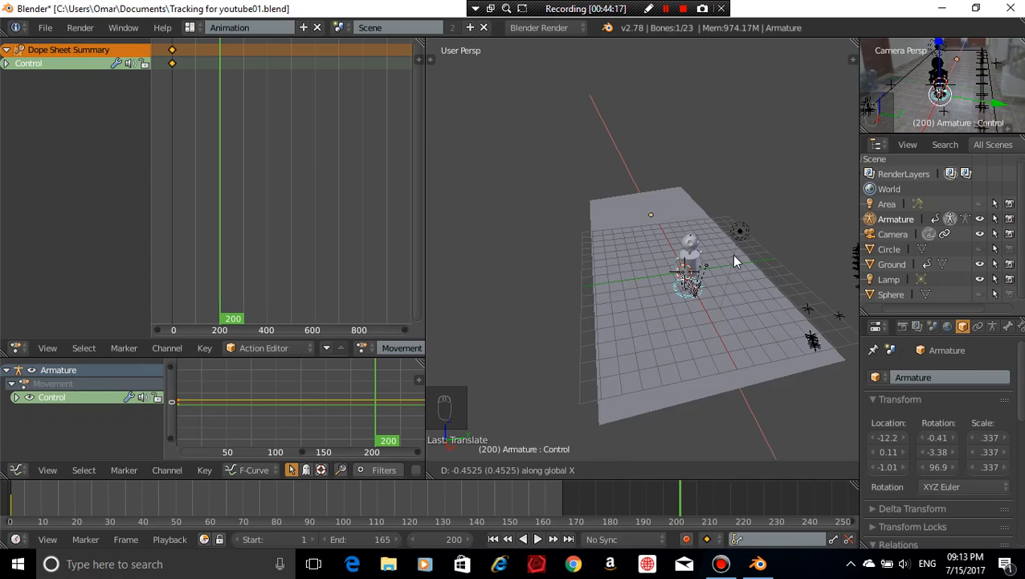
left_click(733, 257)
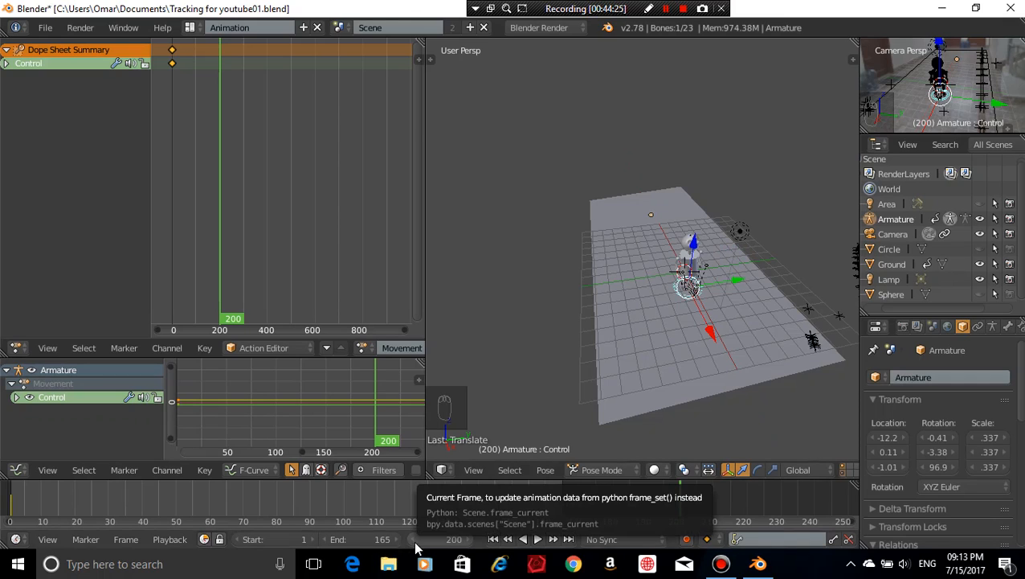
Set the animation's end frame to 200 and insert a LocRot keyframe for the Control bone at frame 200
left_click(364, 539)
type("200")
key("Return")
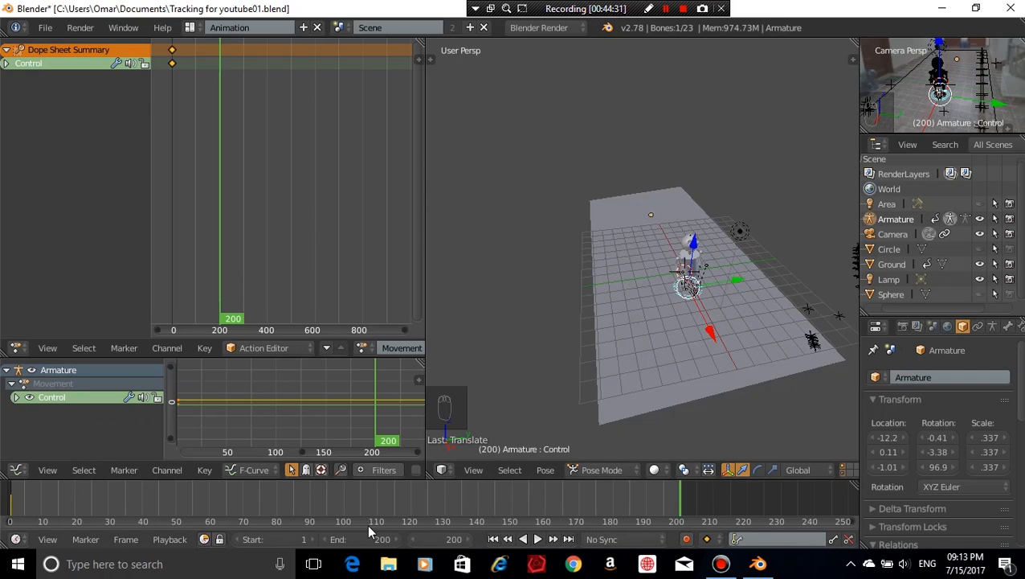
key("KP_0")
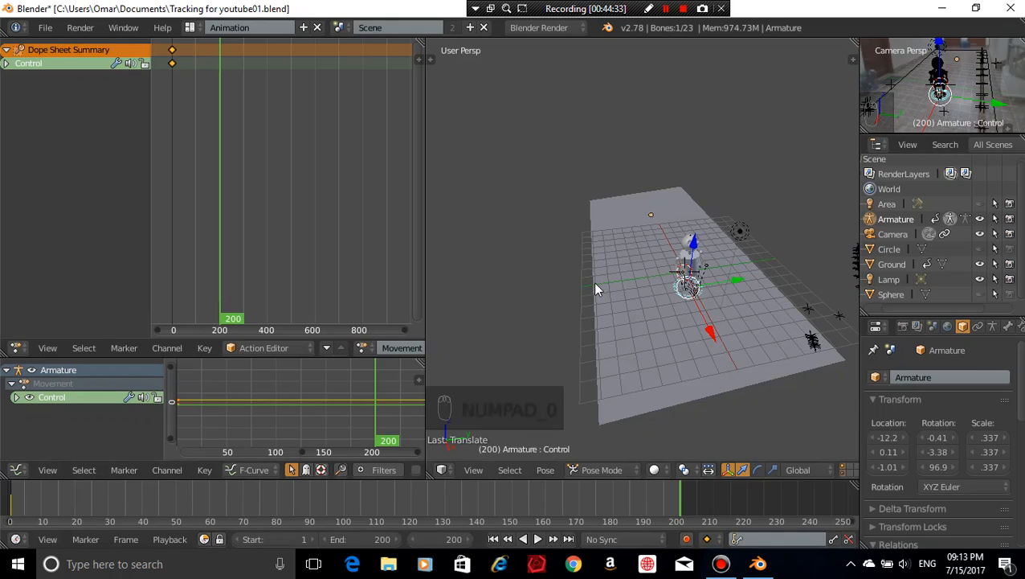
key("i")
left_click(552, 309)
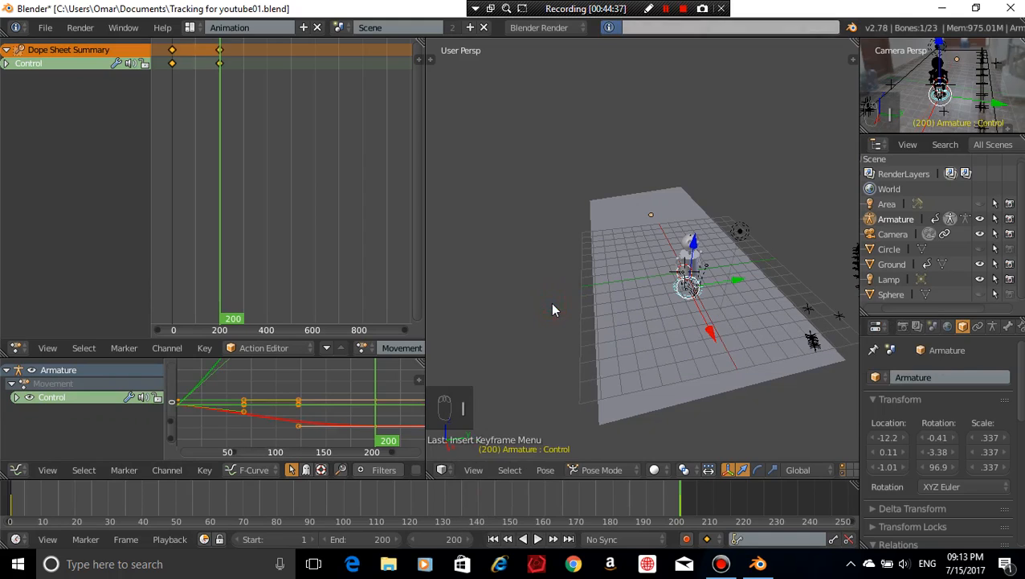
Set the handle type of the Control bone's selected F-Curve keyframes to Vector
scroll(281, 414, "down", 6)
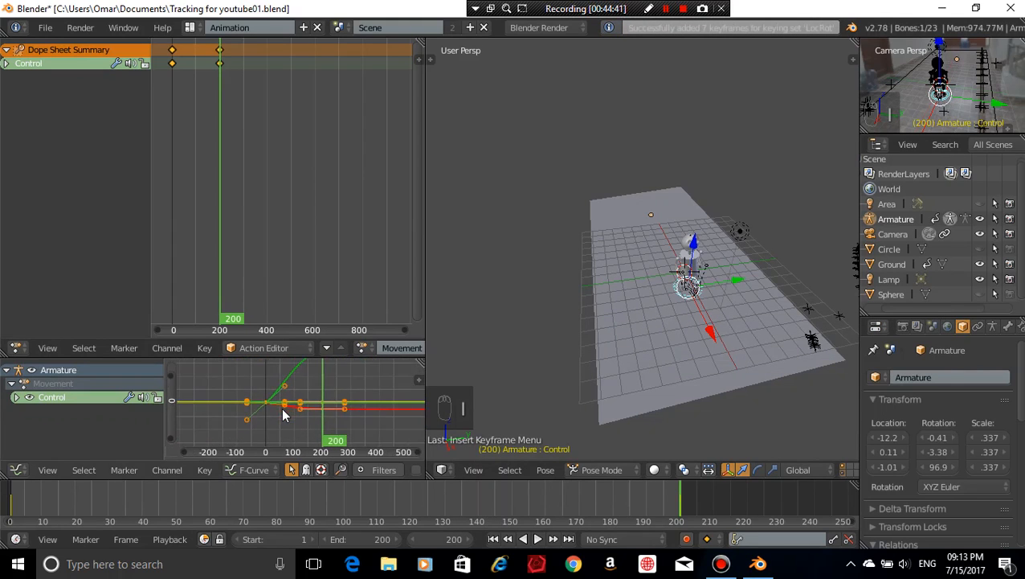
scroll(282, 411, "up", 2)
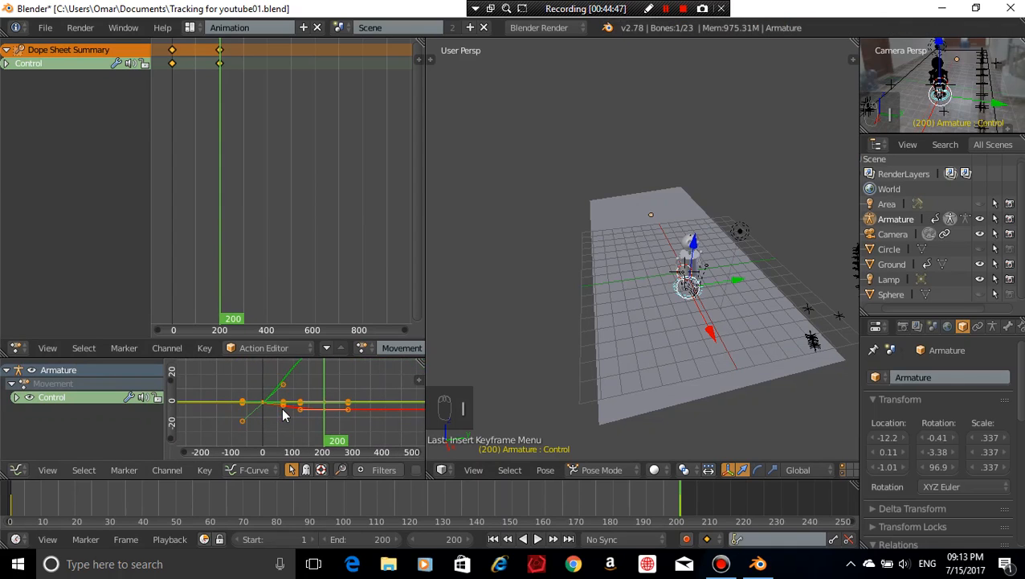
key("v")
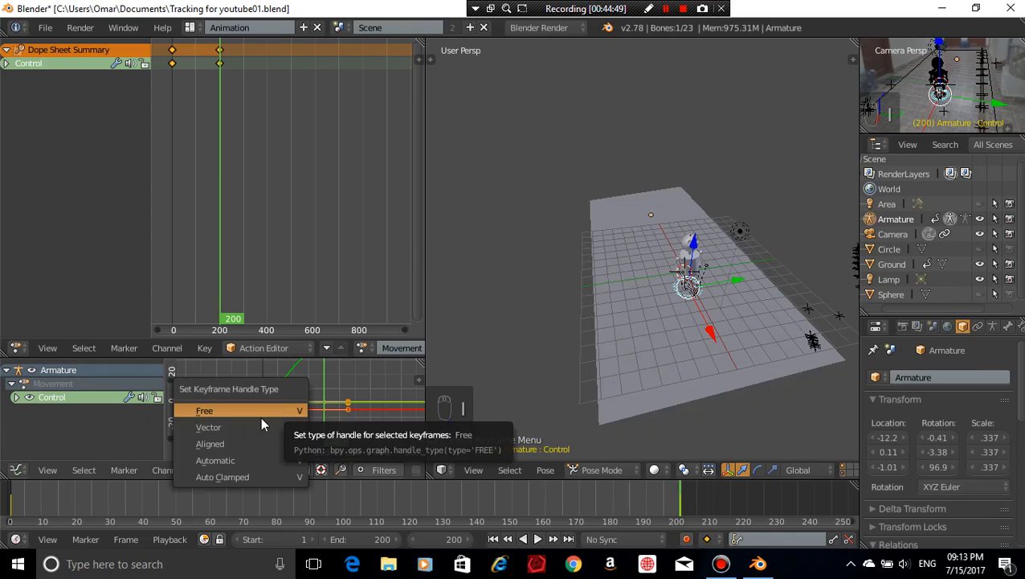
left_click(229, 426)
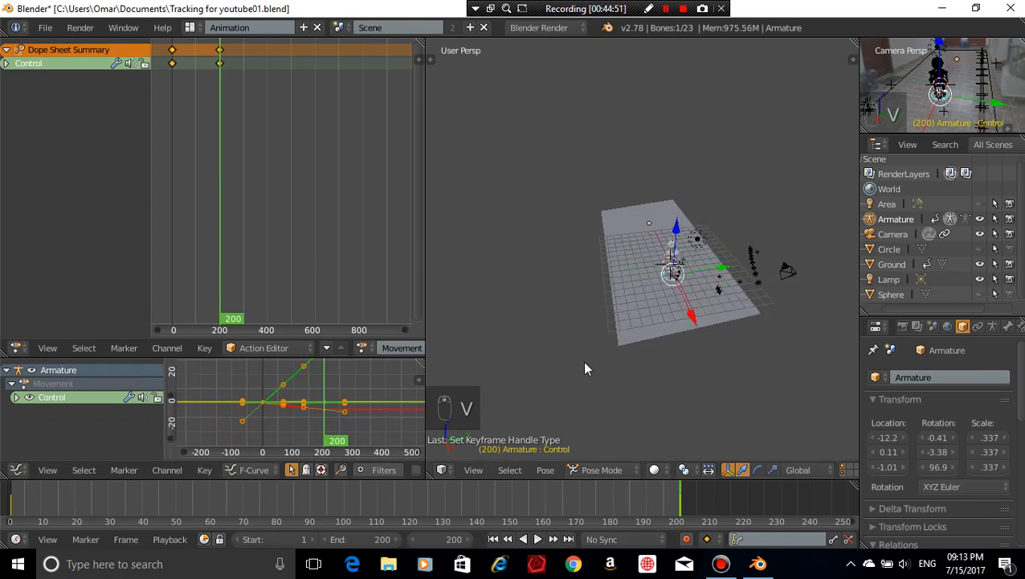
scroll(329, 379, "down", 2)
scroll(329, 379, "up", 2)
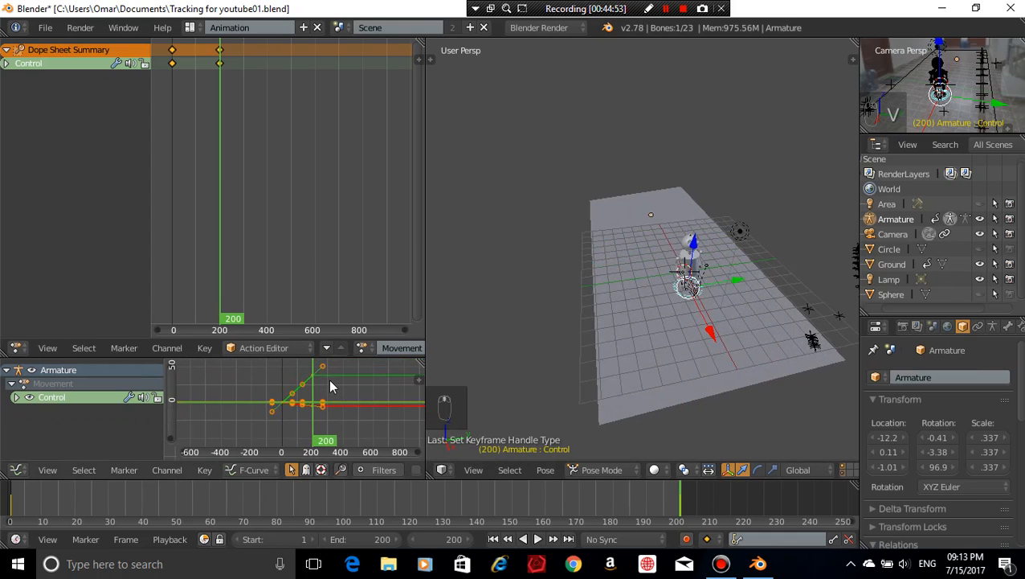
Play the animation from the first frame and examine the robot's walk across the ground plane
scroll(804, 223, "down", 1)
scroll(805, 221, "up", 4)
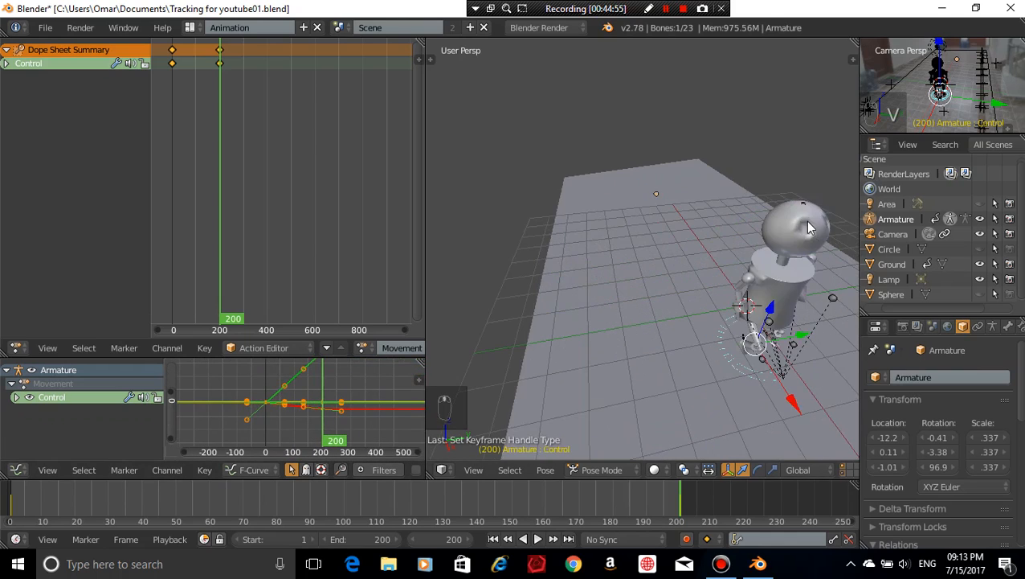
scroll(794, 241, "down", 3)
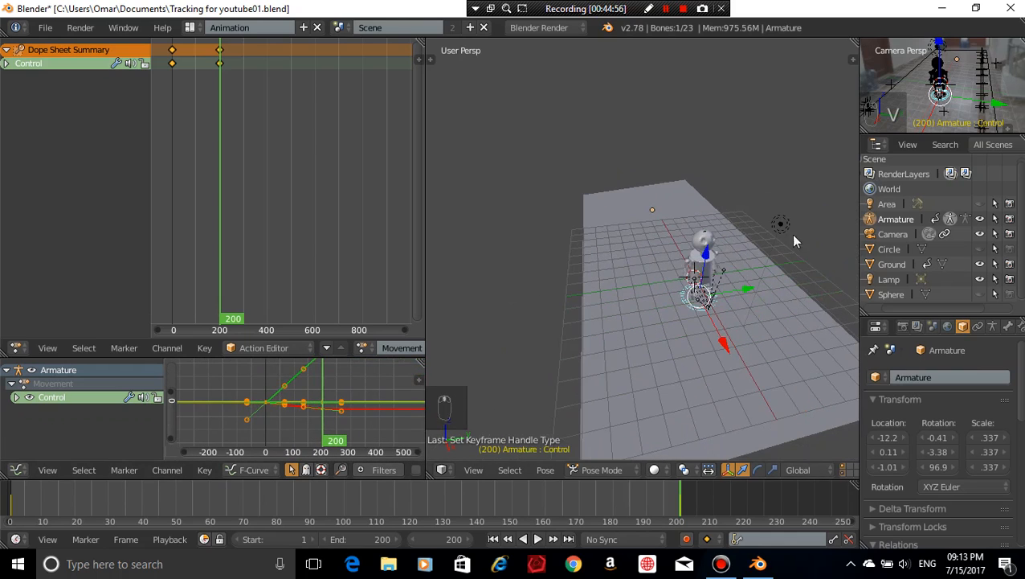
left_click(493, 538)
left_click(537, 542)
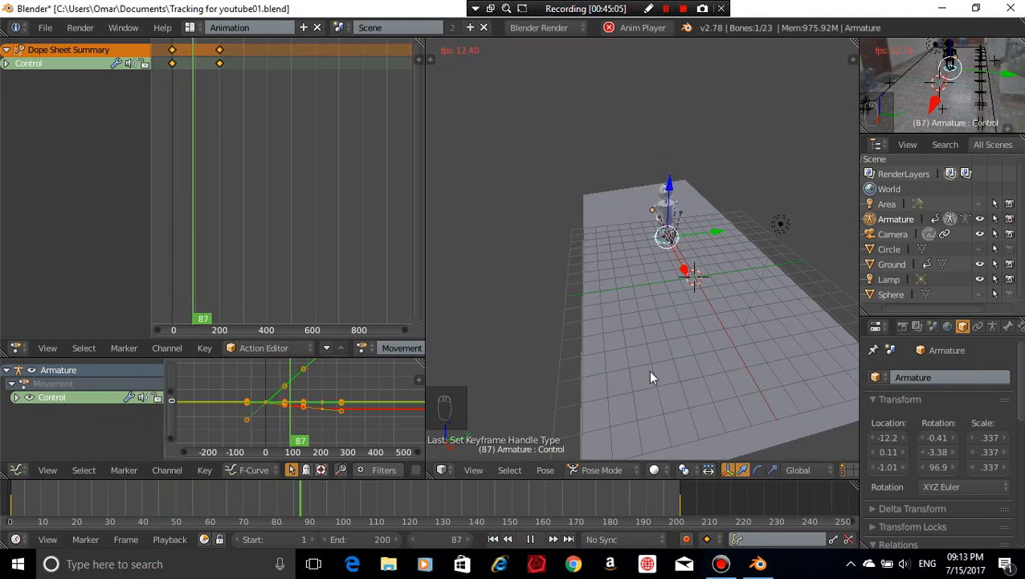
scroll(651, 378, "up", 4)
scroll(651, 378, "up", 2)
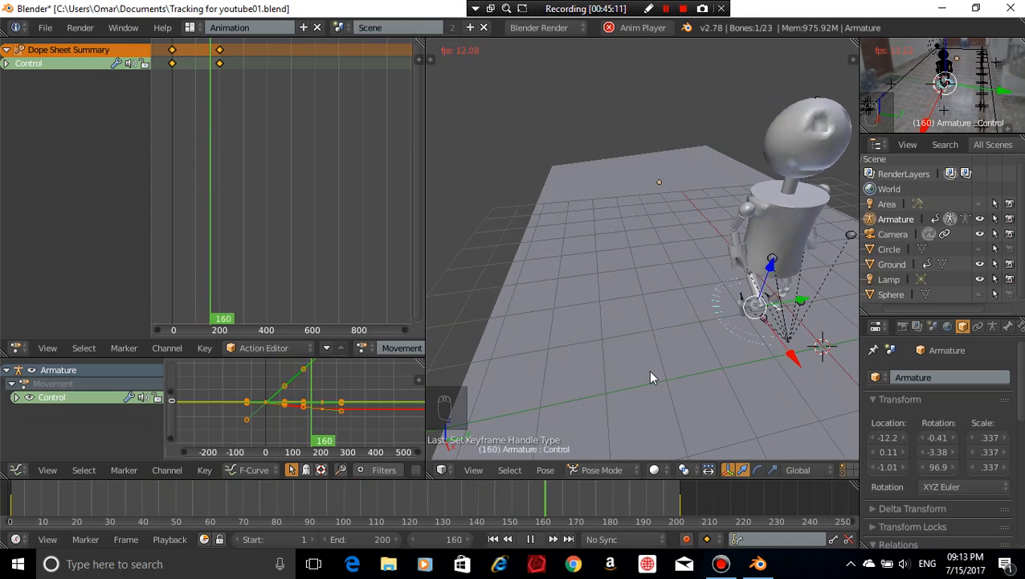
scroll(651, 363, "down", 2)
scroll(651, 364, "down", 3)
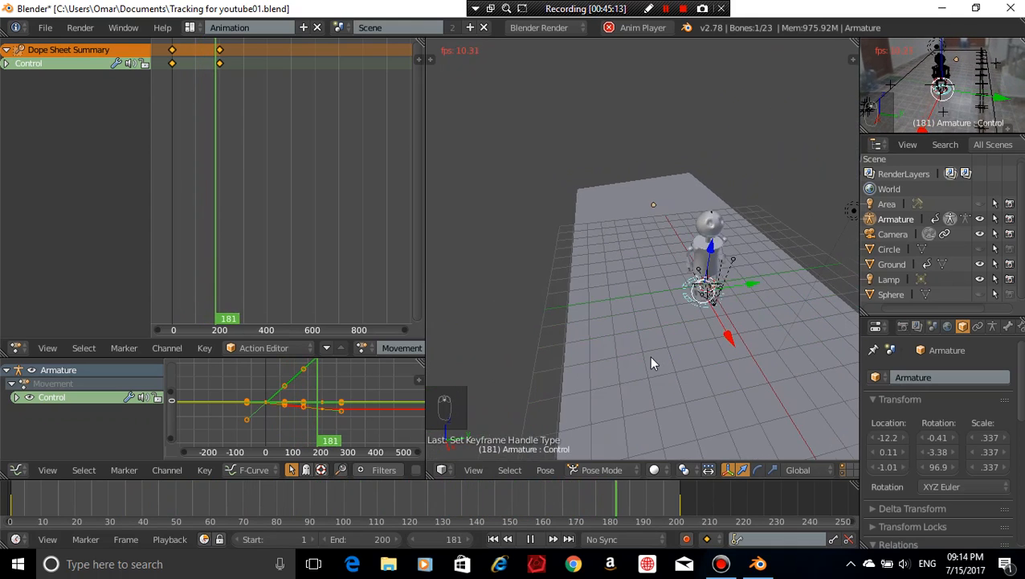
left_click(532, 541)
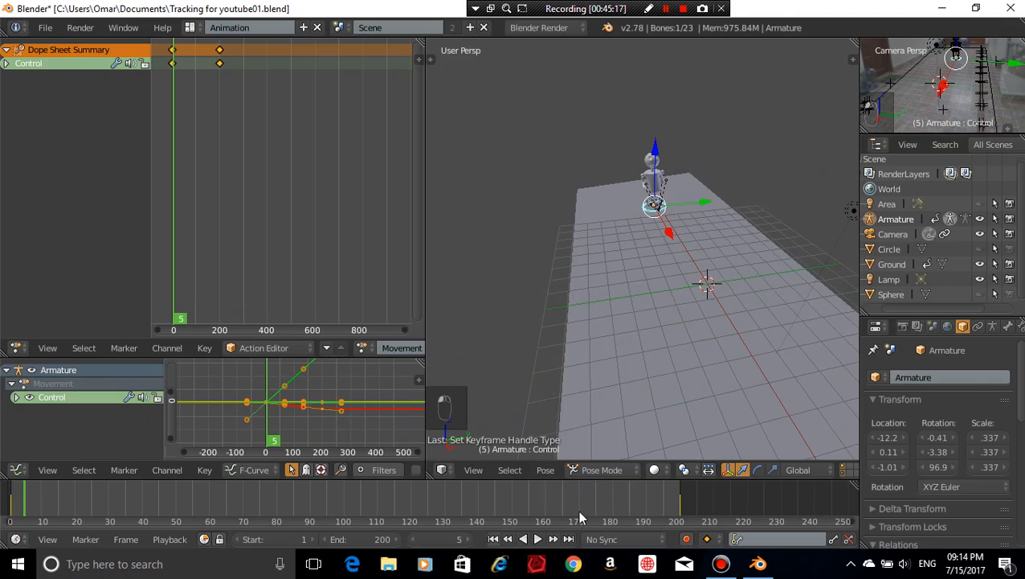
Replay the animation at closer range to check the robot's leg motion, and return to frame 1
left_click(538, 540)
scroll(561, 246, "up", 3)
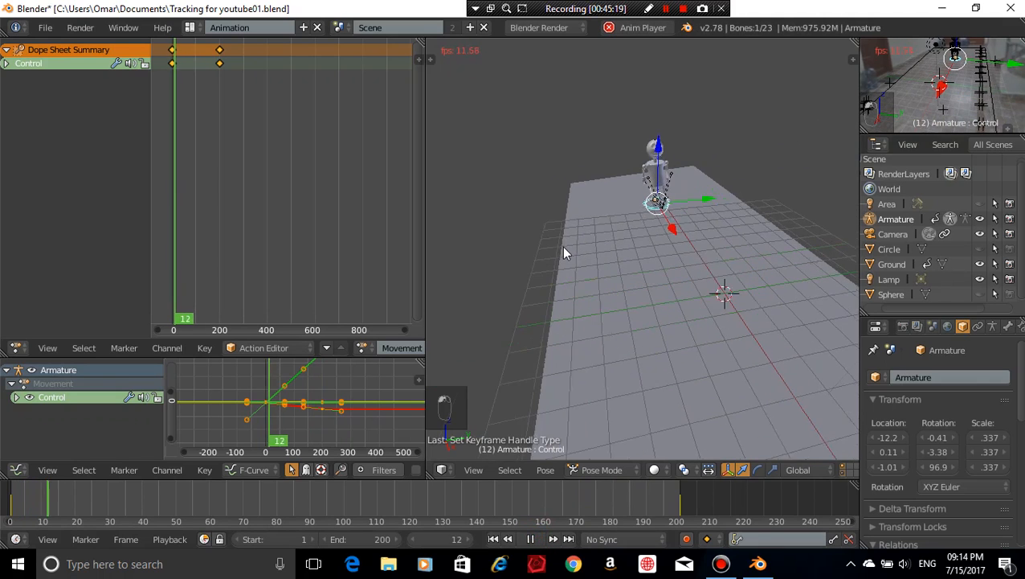
scroll(562, 246, "up", 2)
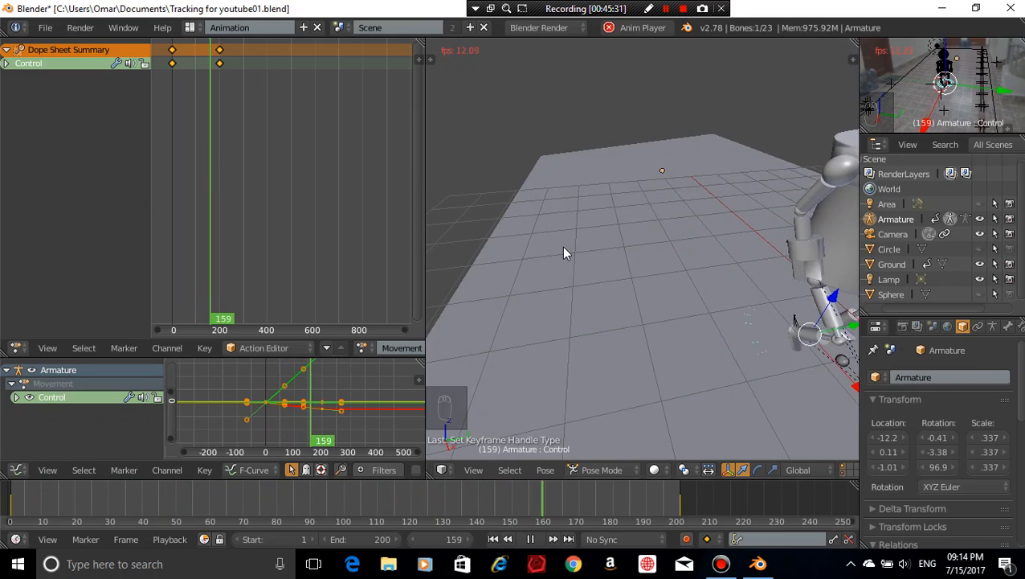
scroll(569, 383, "down", 1)
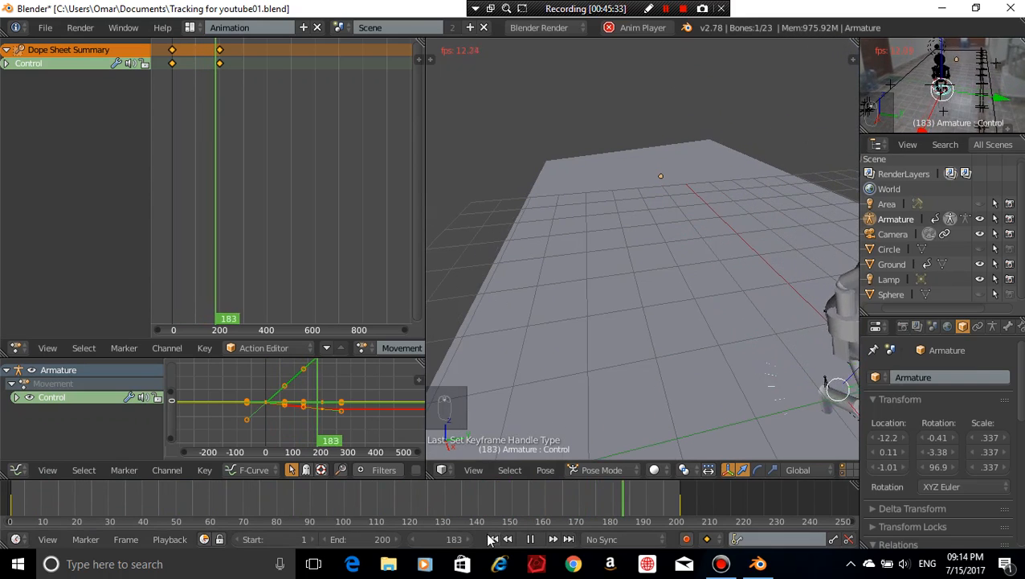
scroll(577, 392, "up", 3)
middle_click_drag(622, 299, 604, 399, "shift")
scroll(604, 399, "down", 3)
scroll(603, 399, "up", 3)
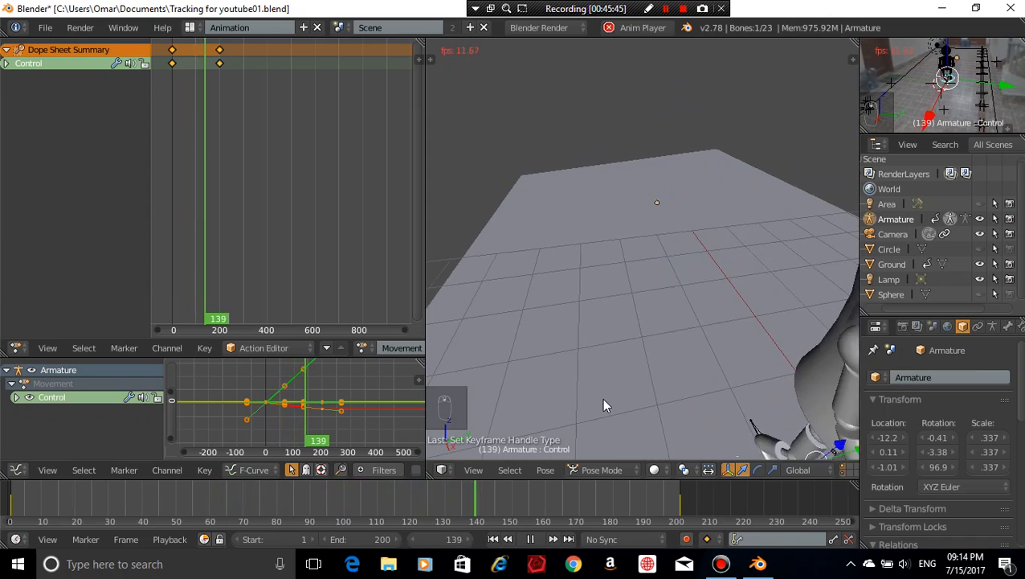
left_click(530, 538)
left_click(495, 539)
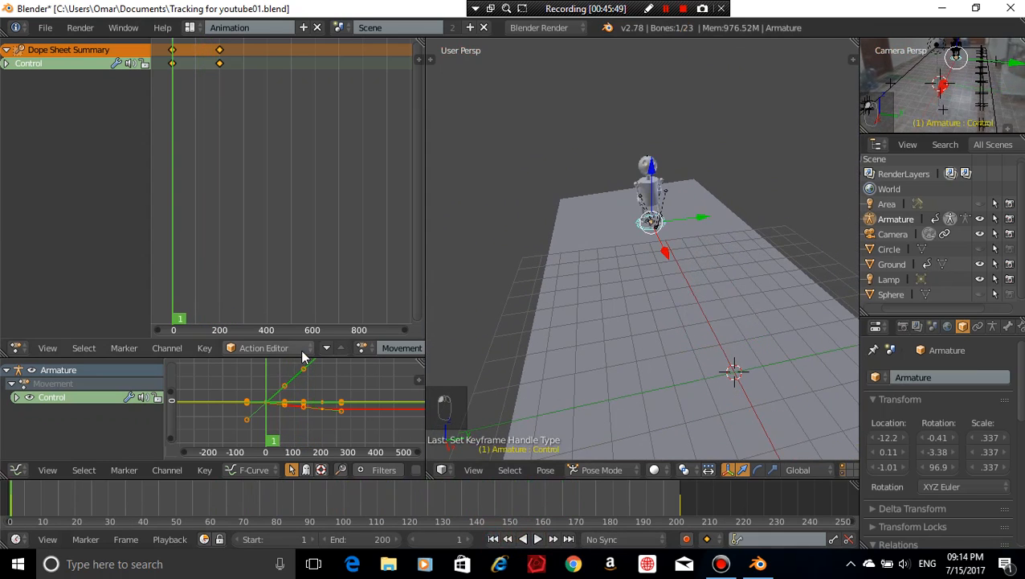
Switch the Action Editor area to the NLA Editor
scroll(384, 347, "down", 5)
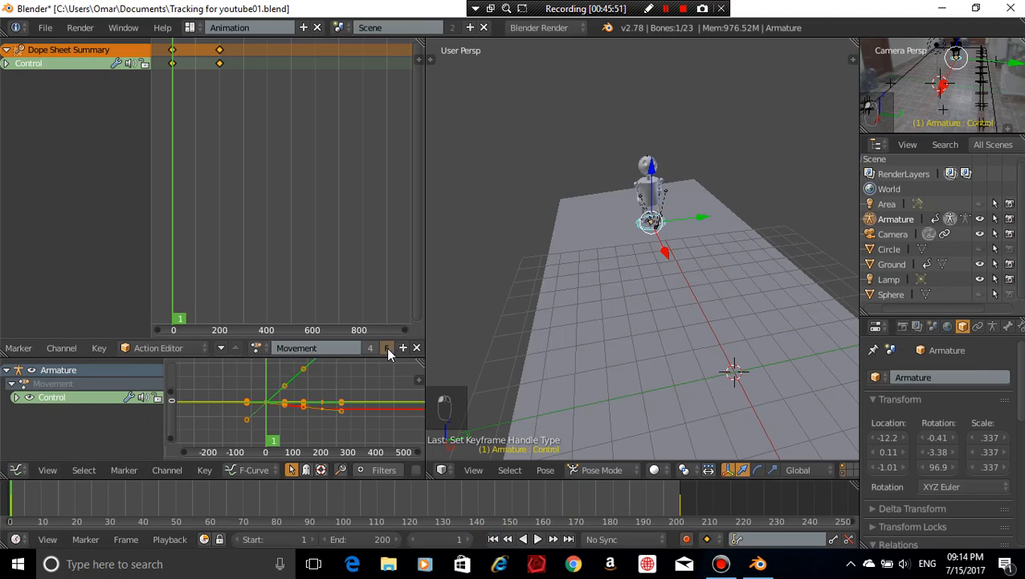
scroll(249, 209, "down", 2)
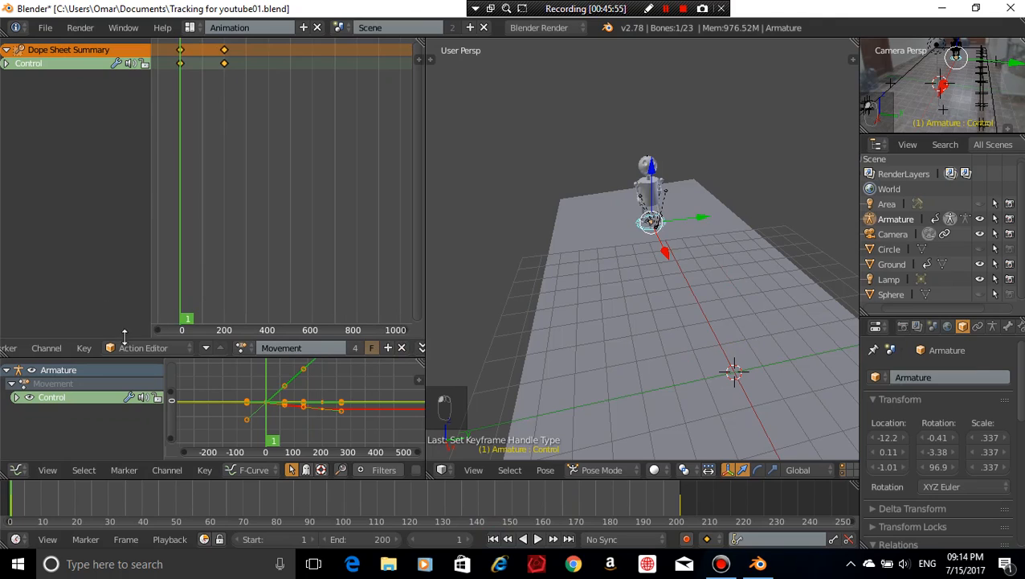
scroll(66, 352, "up", 3)
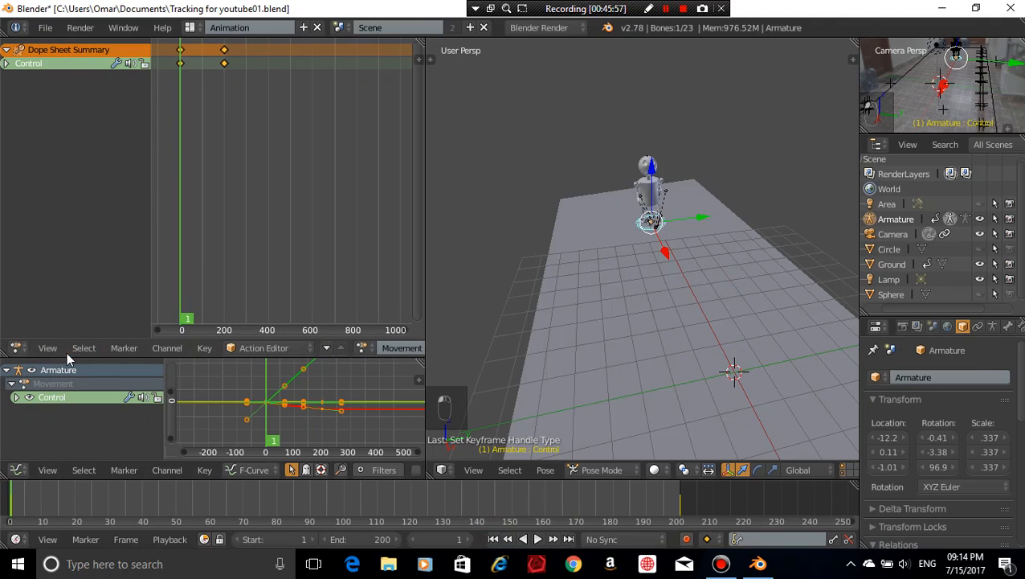
left_click(16, 348)
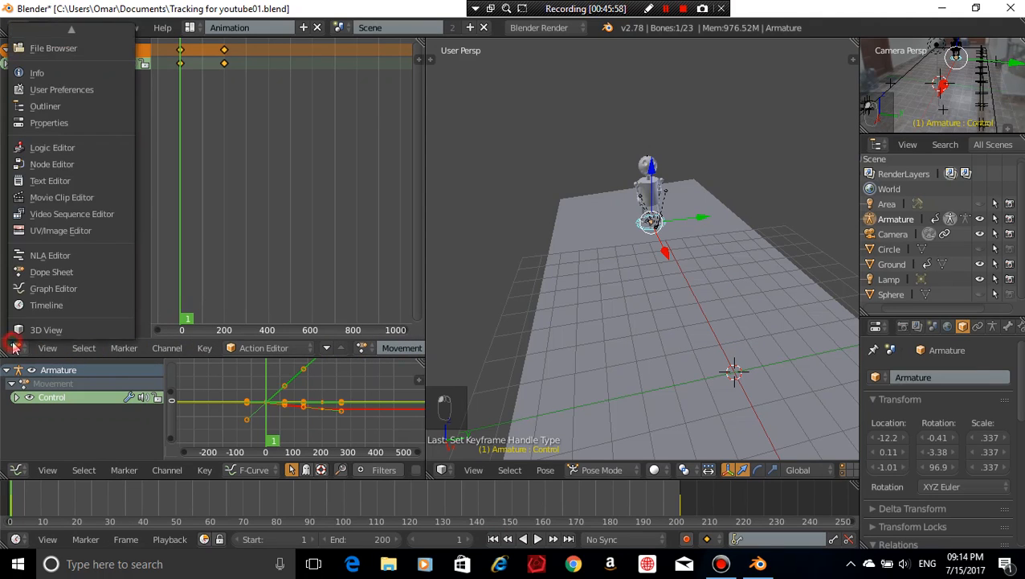
left_click(71, 255)
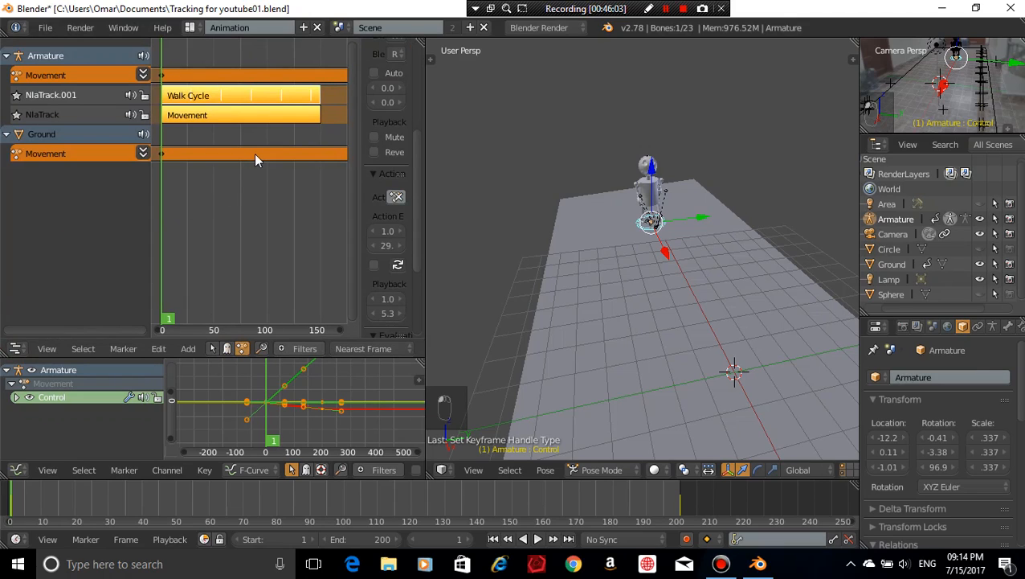
Widen the NLA strip properties and delete the Walk Cycle strip from NlaTrack.001
left_click(188, 101)
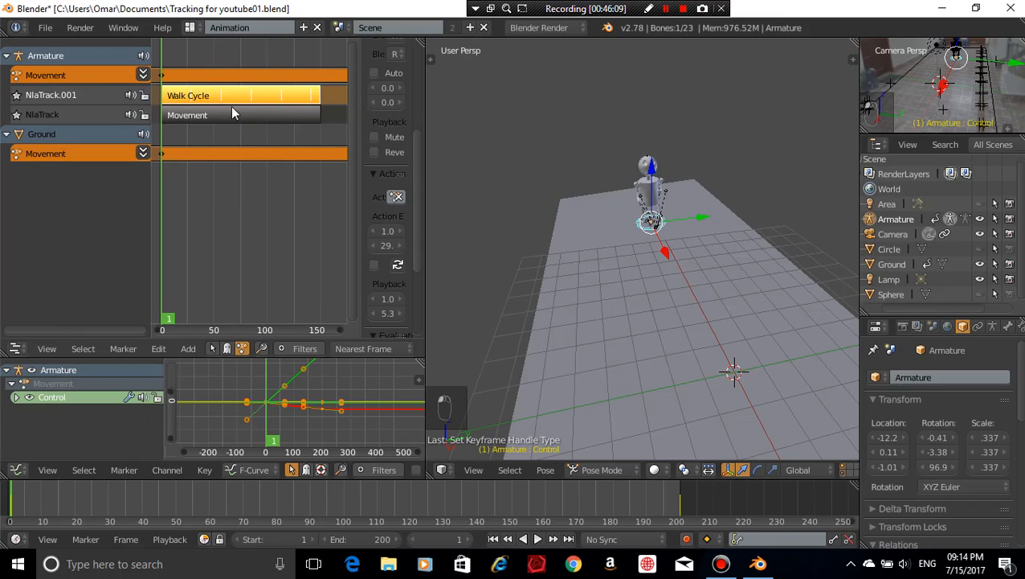
left_click(197, 114)
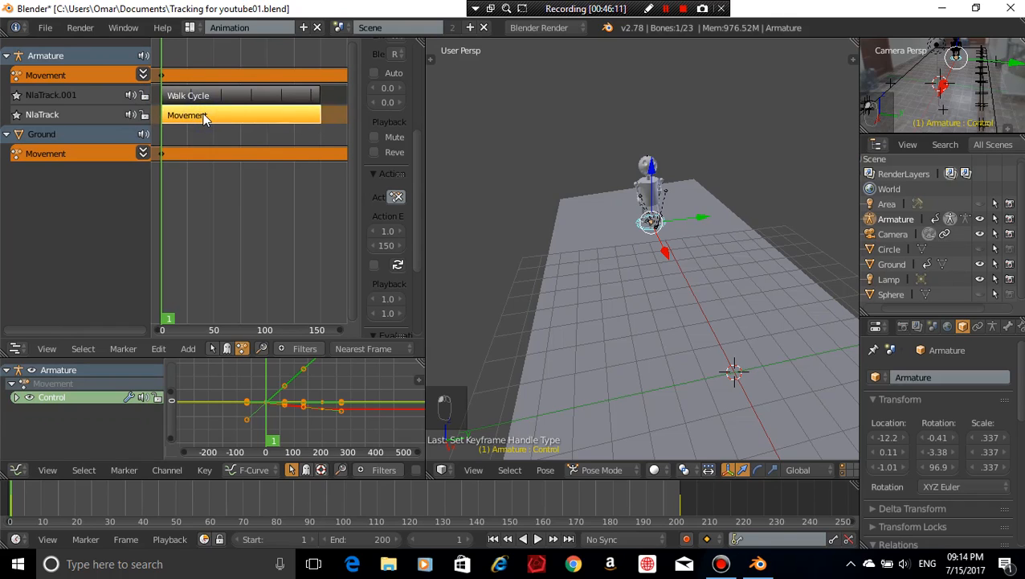
left_click(235, 96)
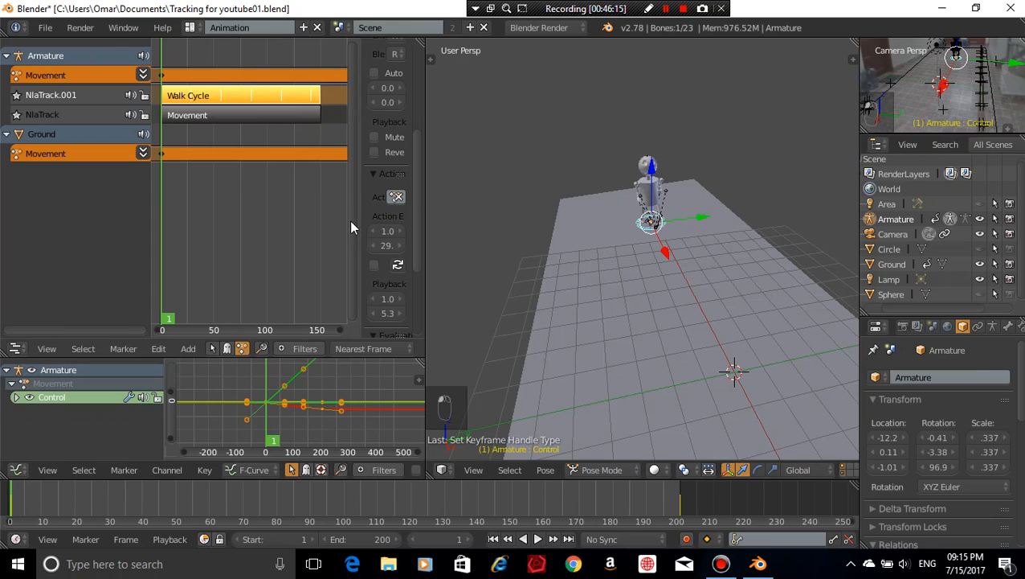
left_click_drag(366, 214, 297, 229)
left_click(351, 197)
key("BackSpace")
scroll(330, 144, "up", 6)
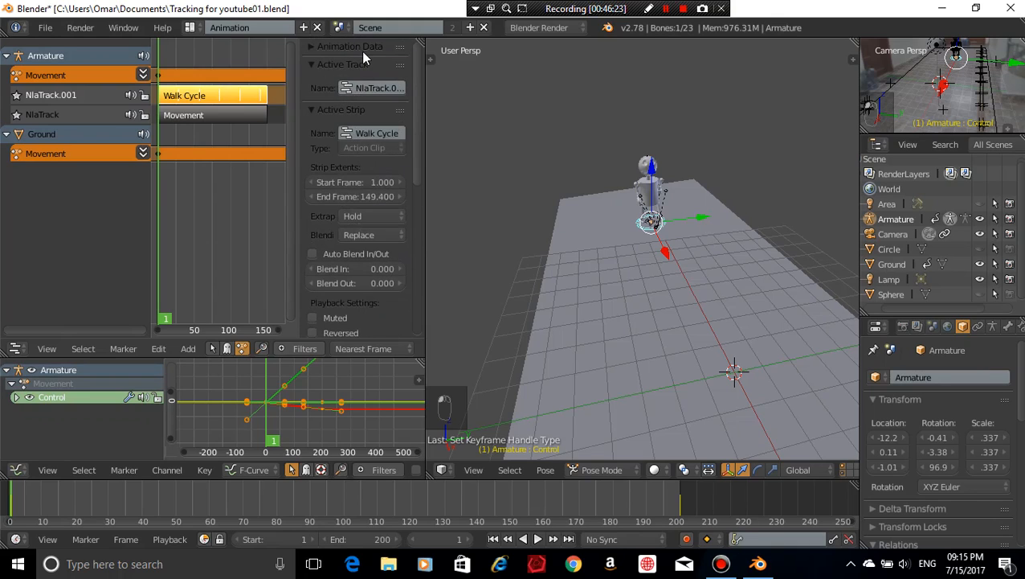
key("x")
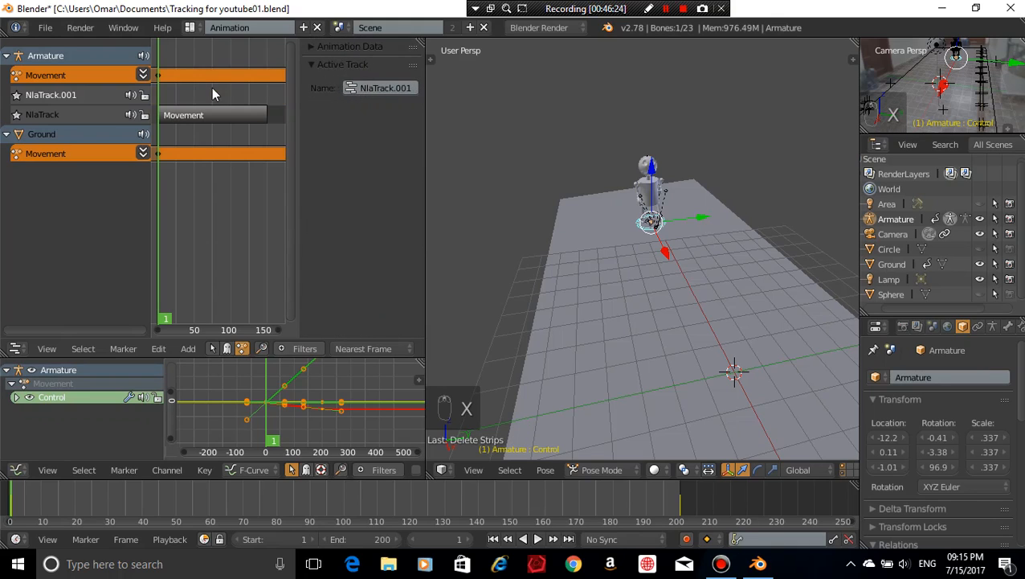
Assign the Walk Cycle action to the armature and push it down as a new NLA strip
left_click(372, 48)
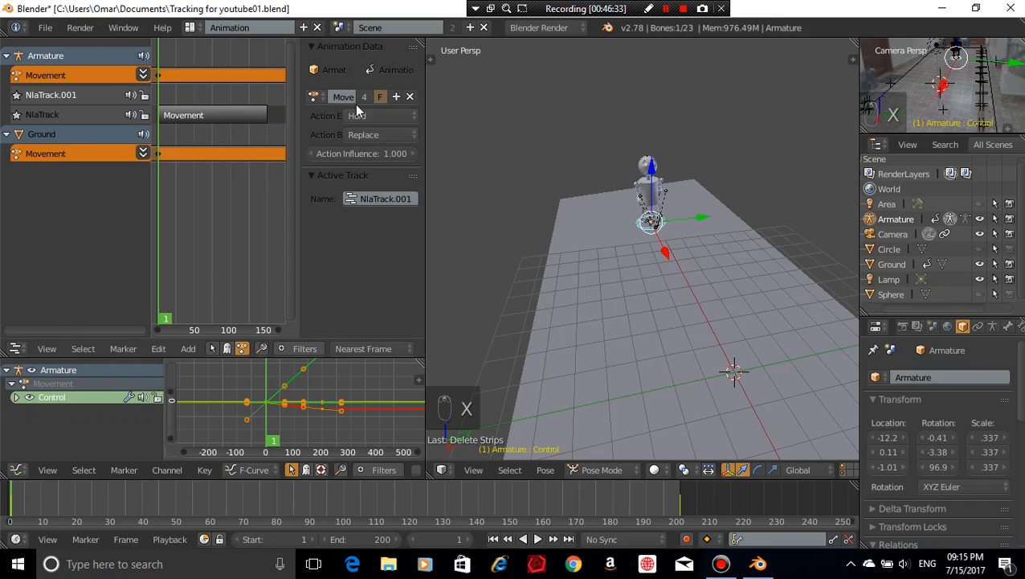
left_click(316, 102)
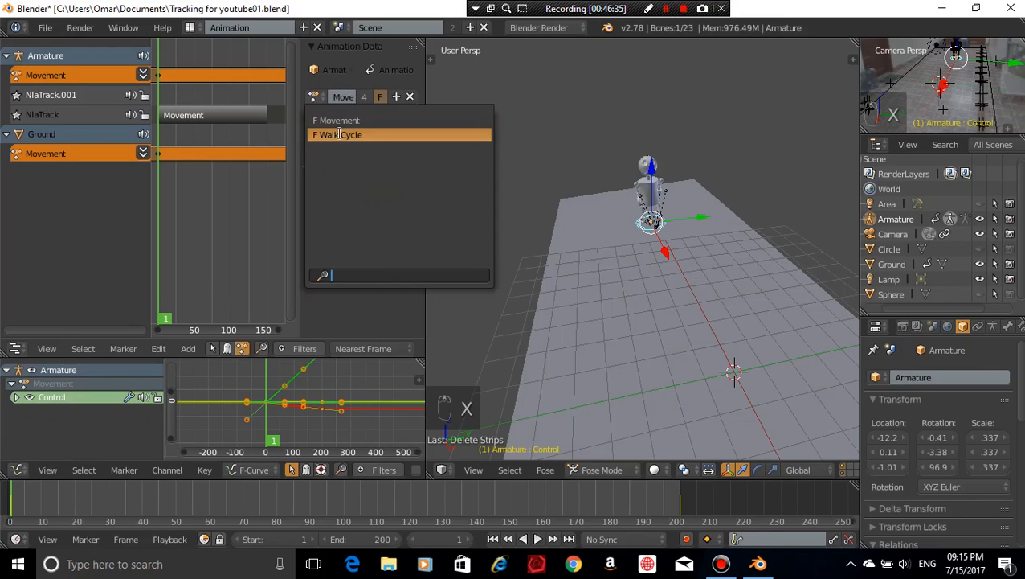
left_click(339, 133)
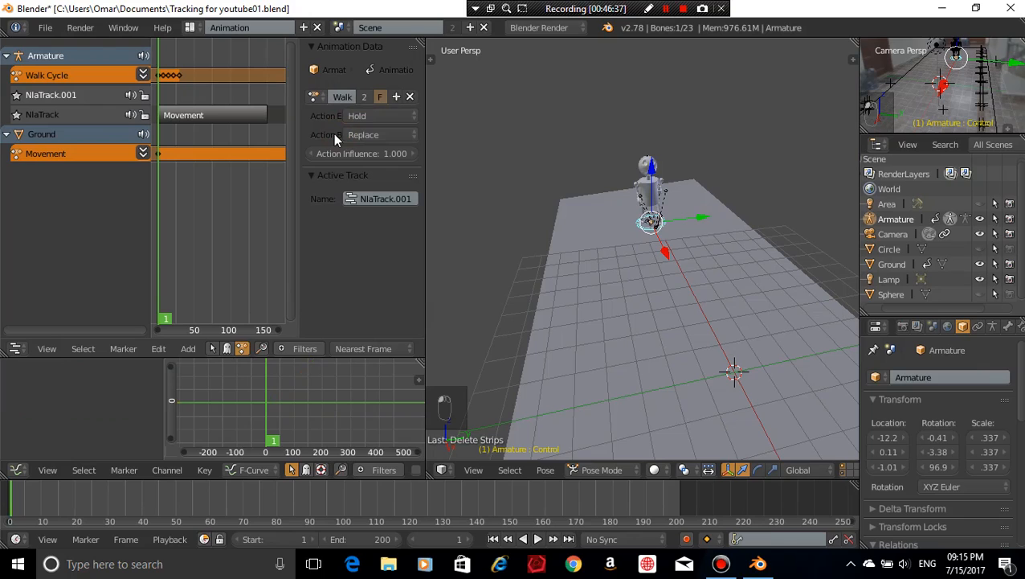
left_click(142, 74)
Raise the new Walk Cycle strip's repeat value to 1.9
scroll(372, 277, "down", 8)
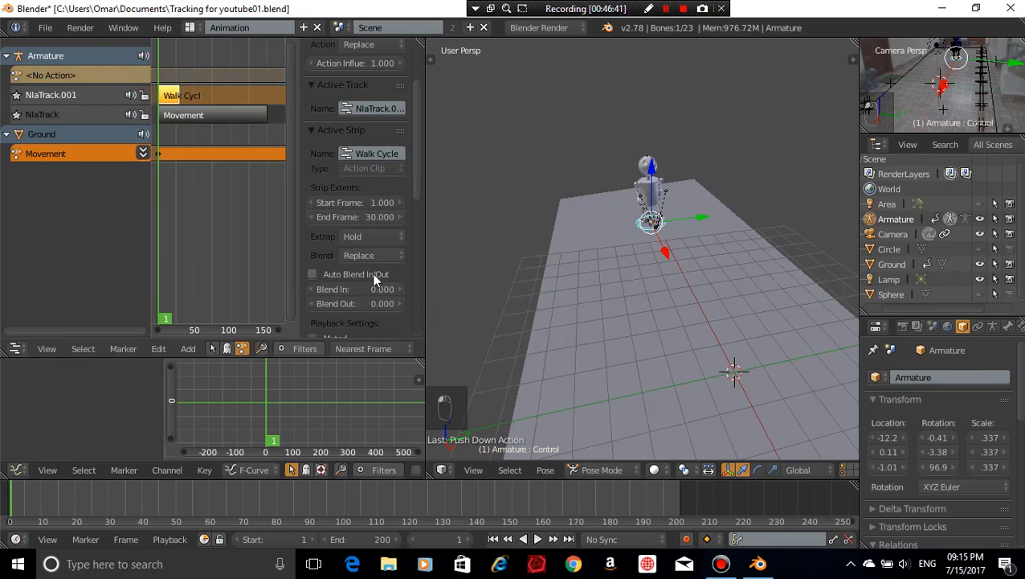
scroll(372, 274, "down", 8)
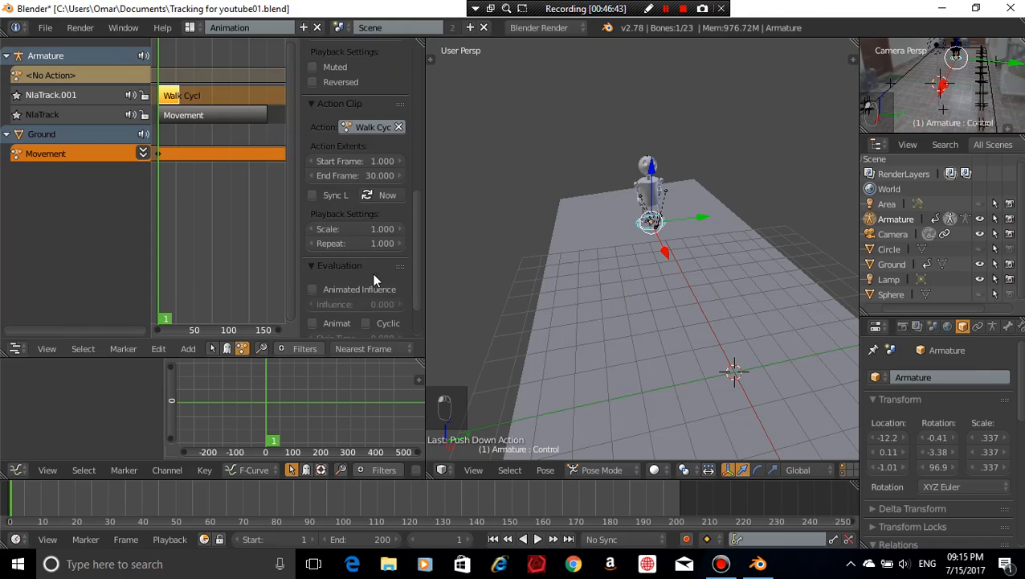
left_click(401, 244)
left_click(401, 243)
left_click(401, 243)
left_click(401, 244)
left_click(401, 243)
left_click(401, 244)
left_click(401, 243)
left_click(401, 243)
Try a repeat value of 1.2 on the Movement strip and undo the change
left_click(182, 115)
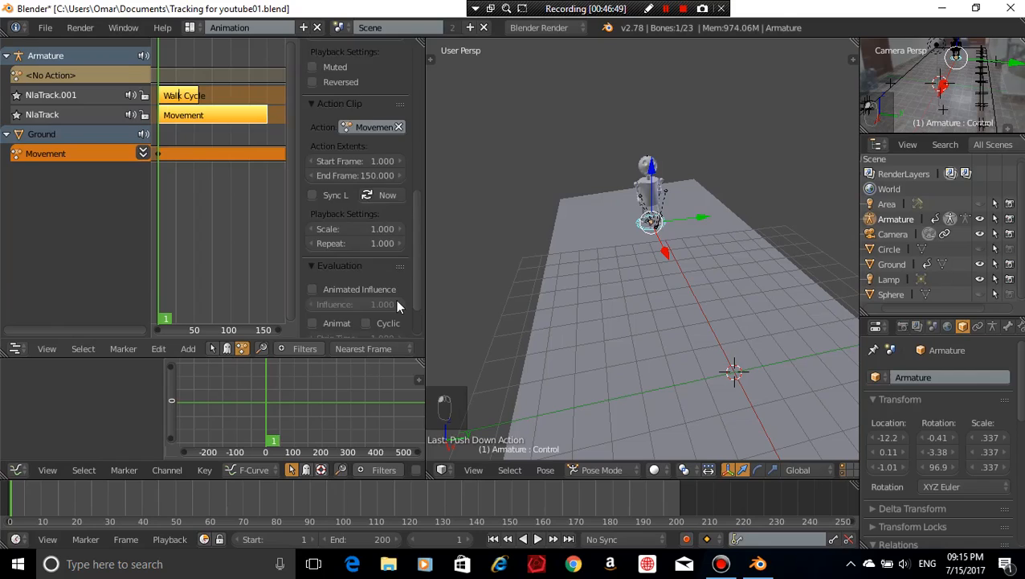
scroll(396, 301, "down", 2)
scroll(393, 300, "up", 3)
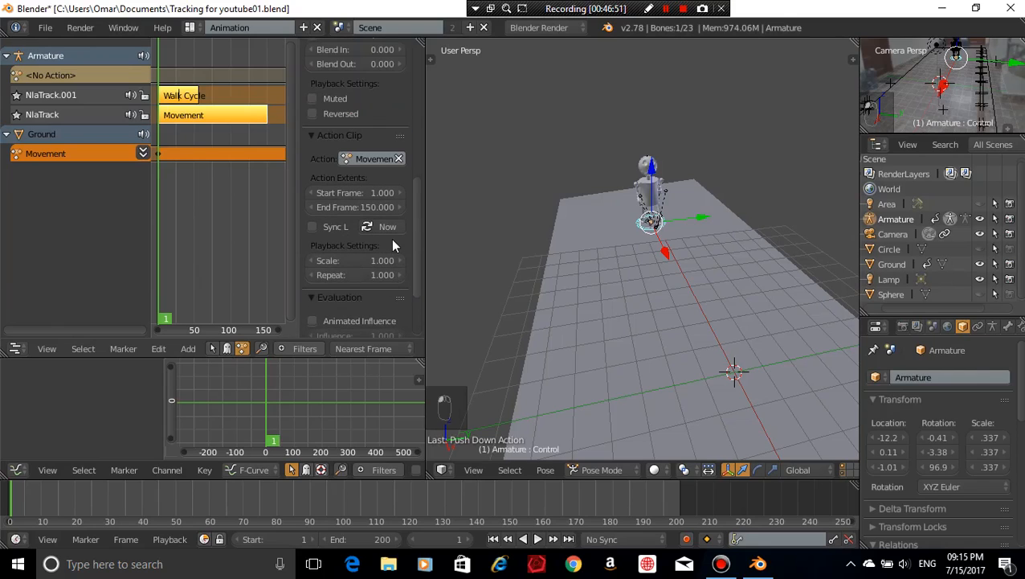
left_click(403, 275)
left_click(403, 275)
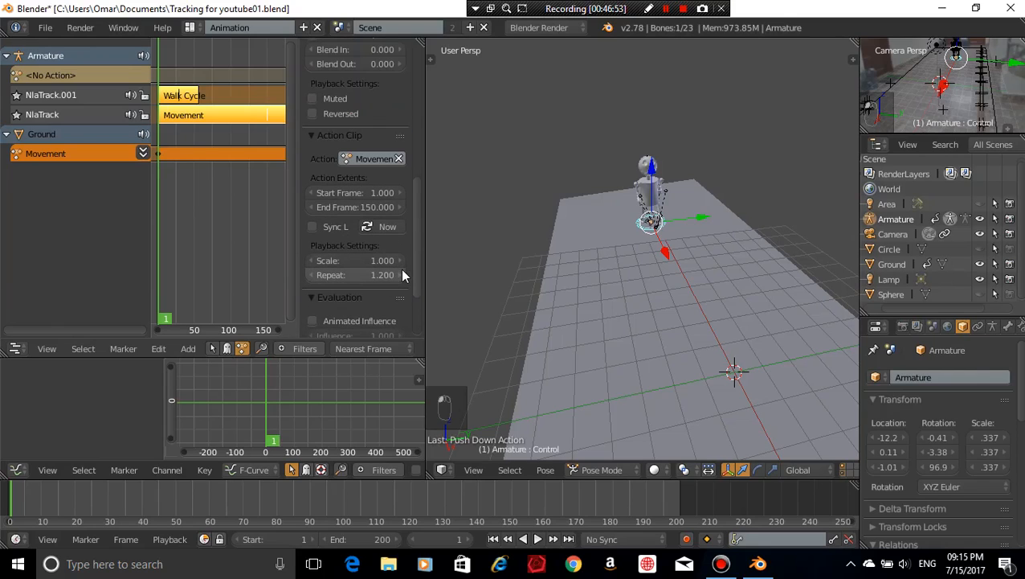
key("ctrl+z")
key("ctrl+z")
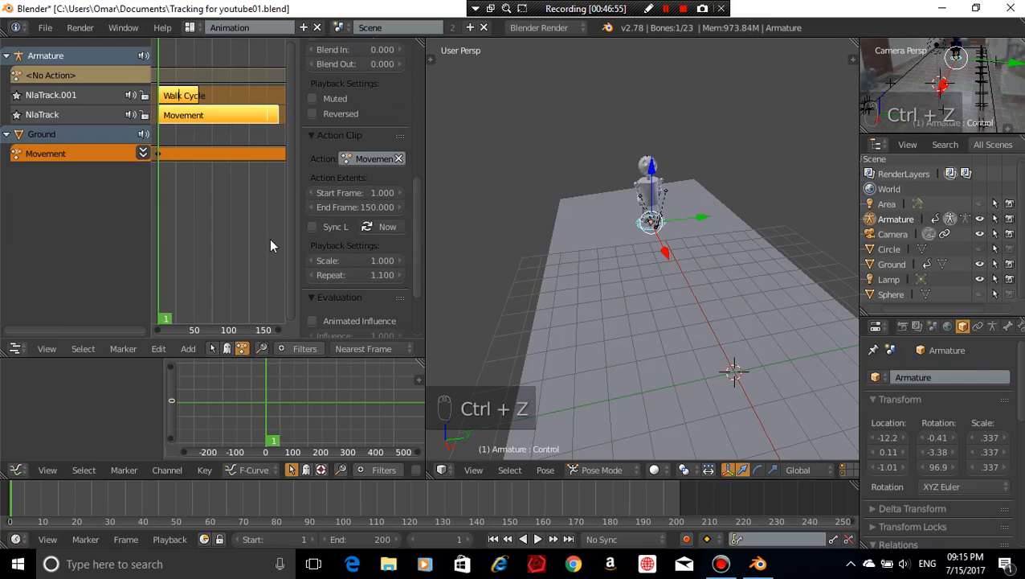
Make the Walk Cycle strip active with both strips selected and set its repeat value to 5.1
right_click(229, 126)
right_click(230, 117)
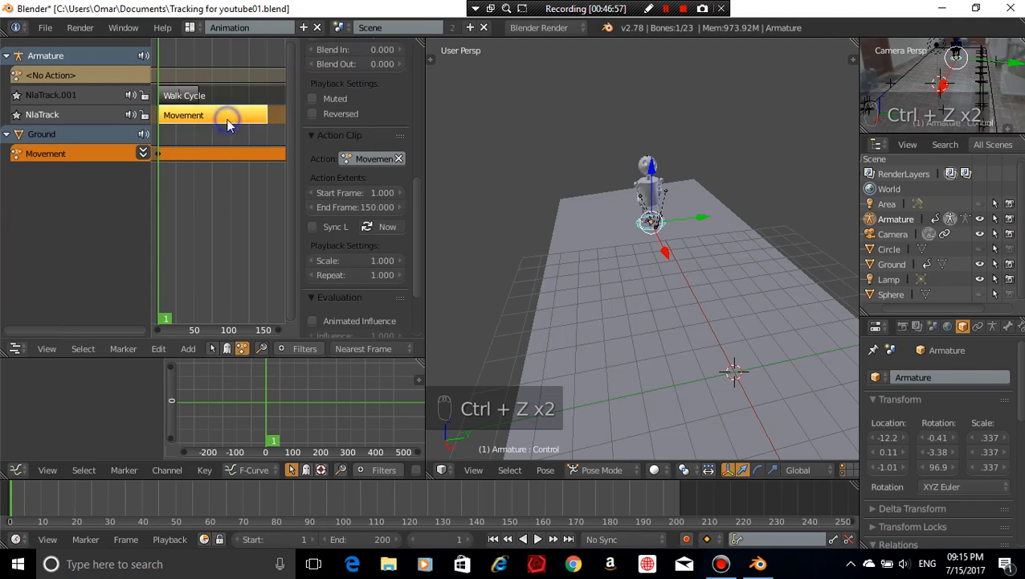
right_click(174, 96, "shift")
key("a")
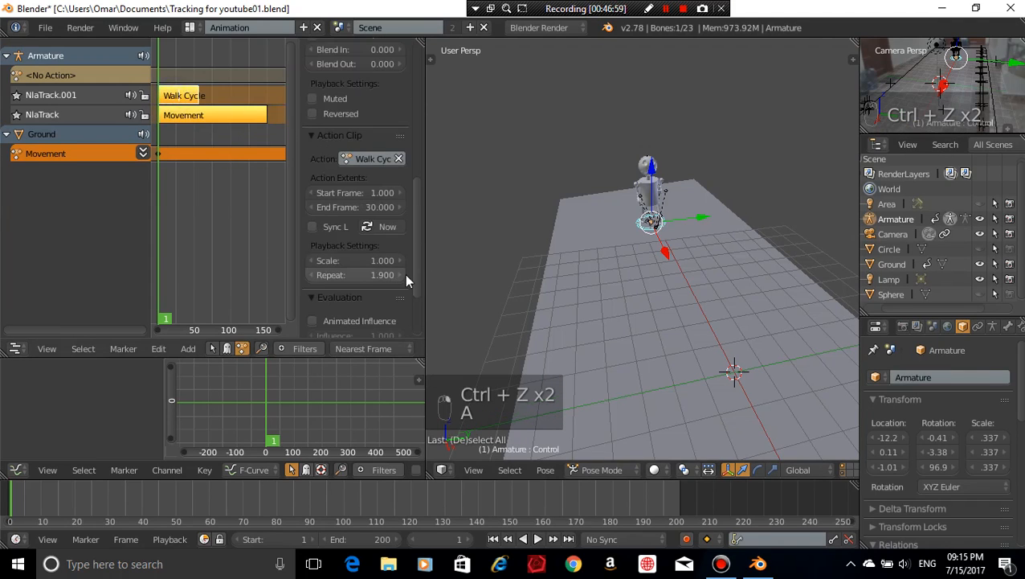
left_click_drag(399, 274, 488, 274)
left_click(399, 274)
left_click(399, 274)
left_click(400, 274)
double_click(399, 274)
left_click(400, 274)
left_click(400, 274)
left_click(399, 274)
left_click(400, 274)
left_click(400, 274)
left_click(400, 274)
left_click(399, 274)
left_click(399, 274)
left_click(400, 274)
left_click(400, 274)
left_click(400, 274)
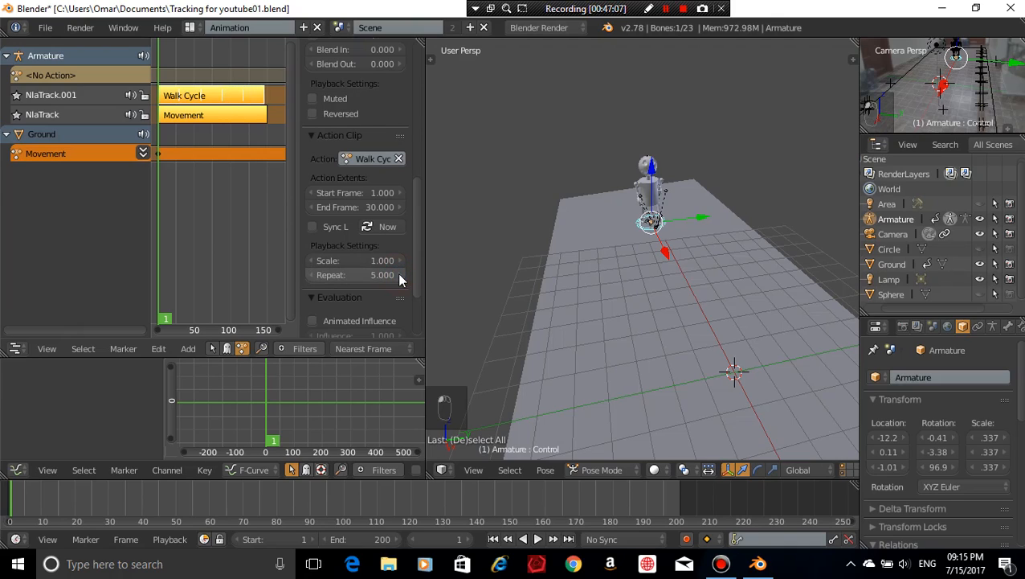
left_click(399, 274)
scroll(580, 289, "up", 3)
scroll(580, 289, "up", 2)
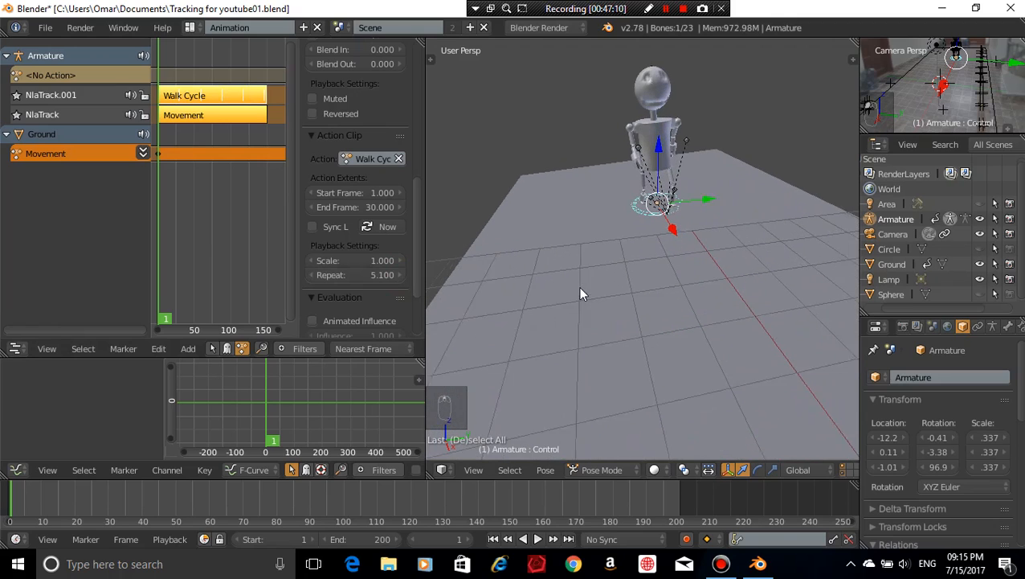
left_click(16, 349)
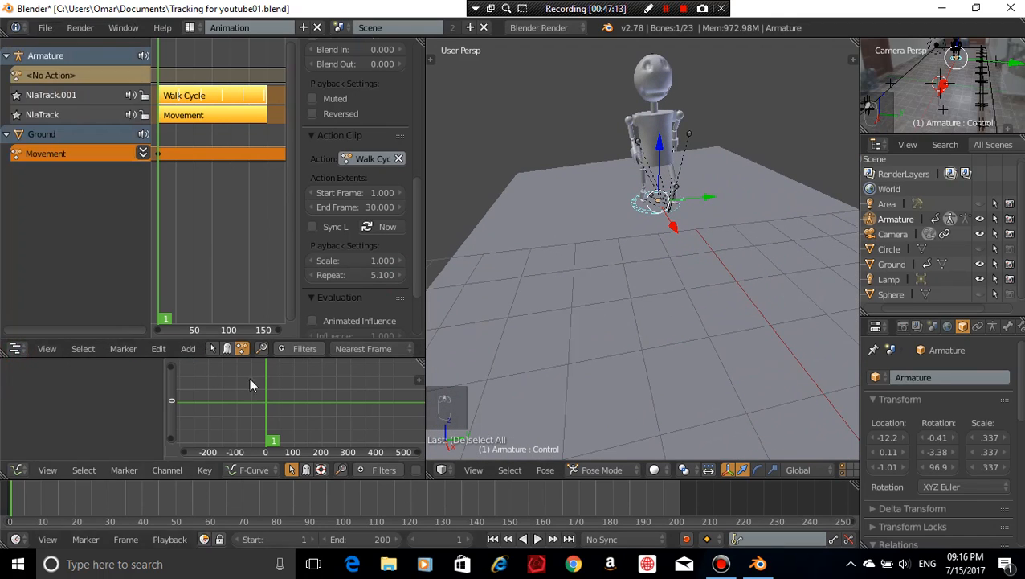
Change the NLA editor area to a Timeline, play the animation and return to the first frame
left_click(17, 354)
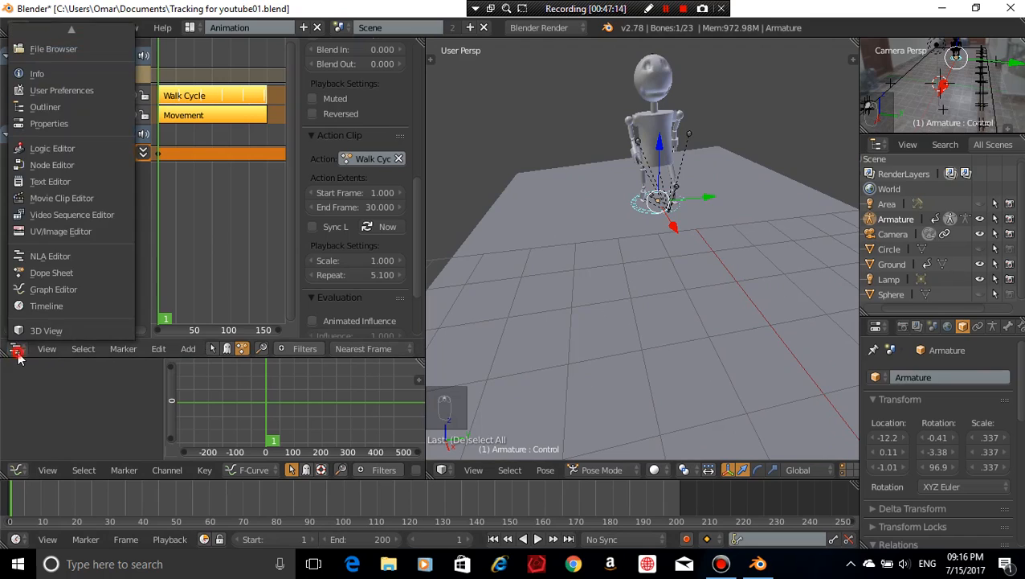
left_click(58, 309)
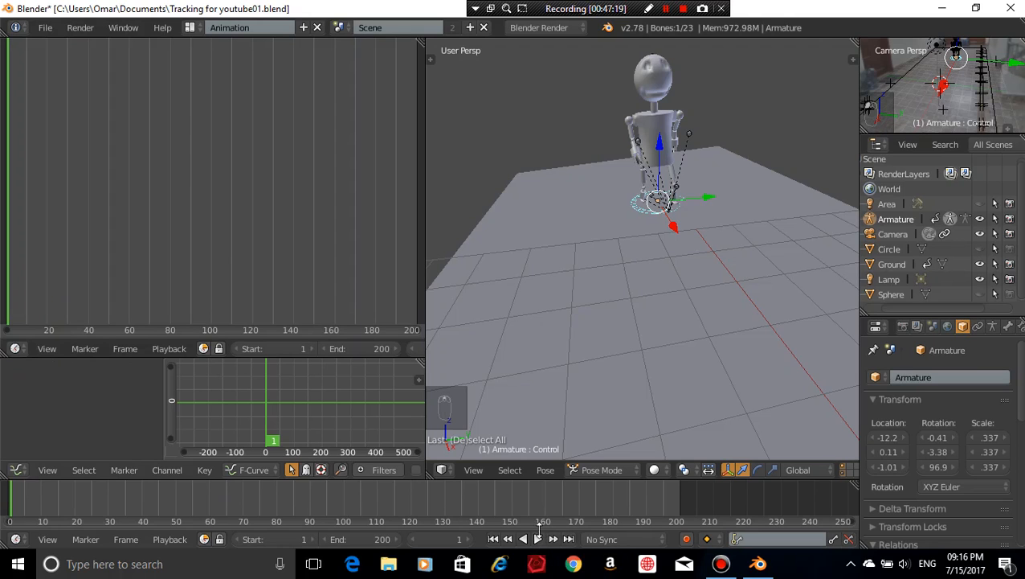
left_click(540, 539)
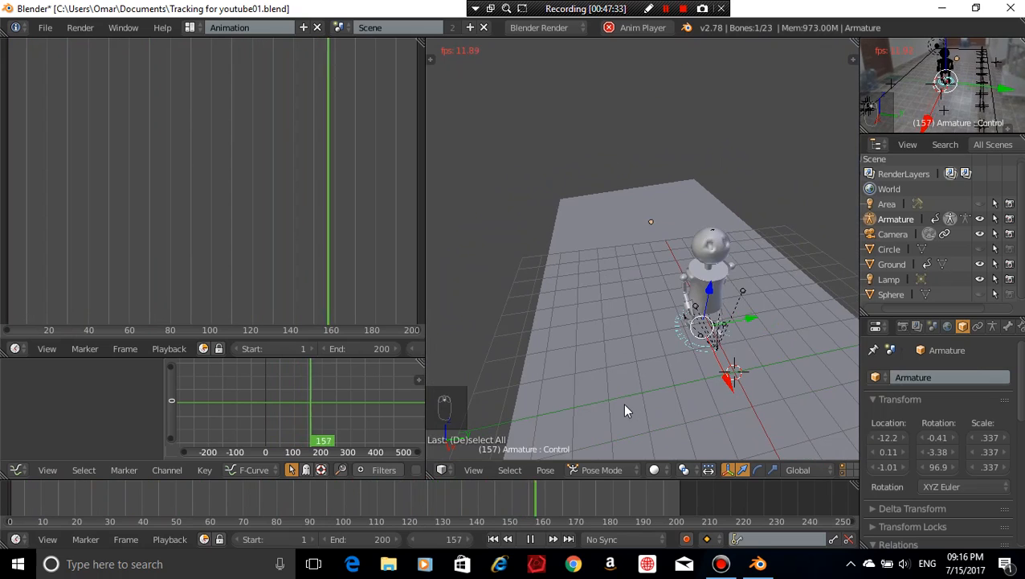
left_click(531, 539)
left_click(493, 539)
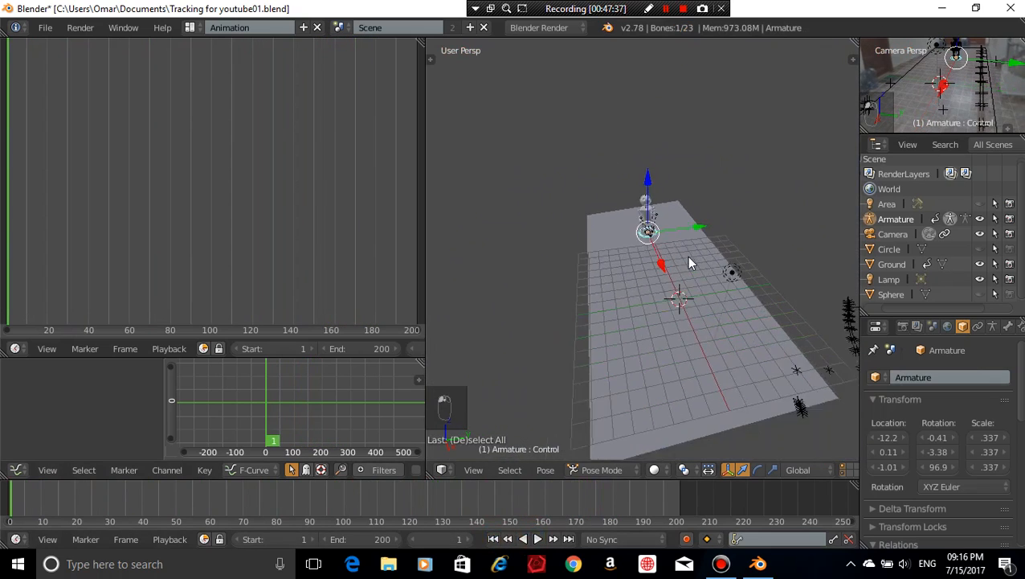
Replay the robot's walk from frame 1, stepping through frames to examine its forward movement, and stop playback
key("alt+a")
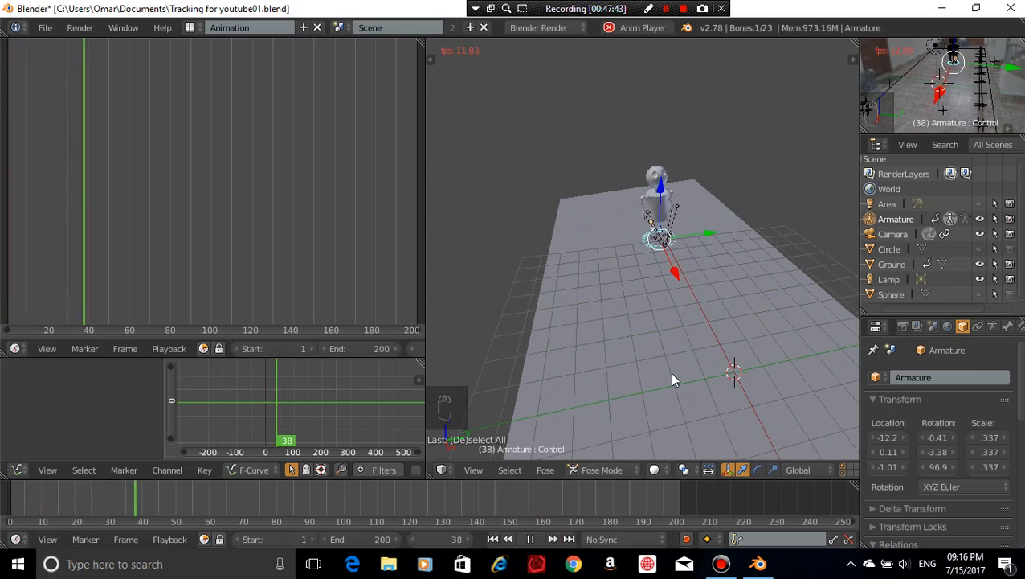
key("Right")
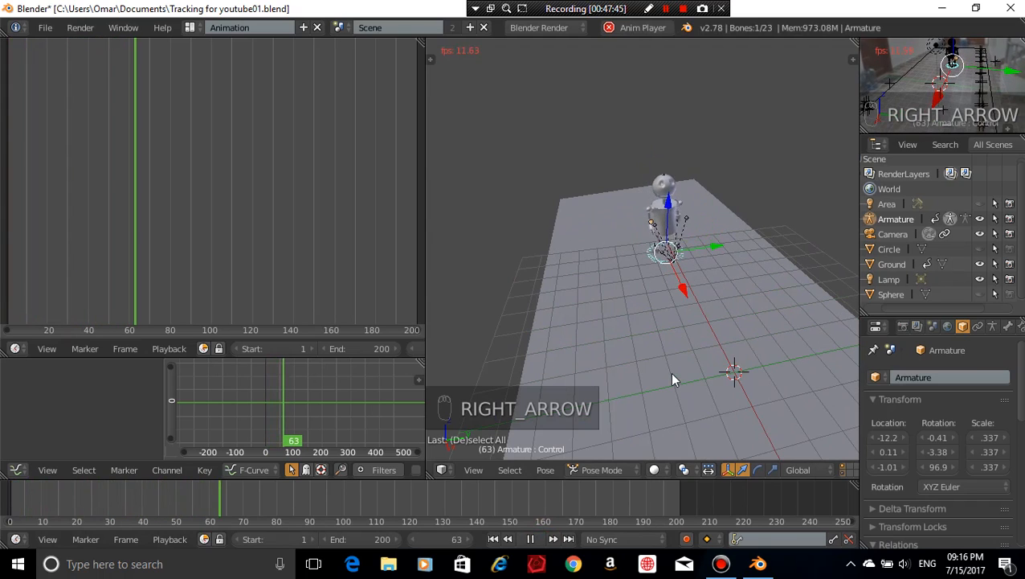
key("Right")
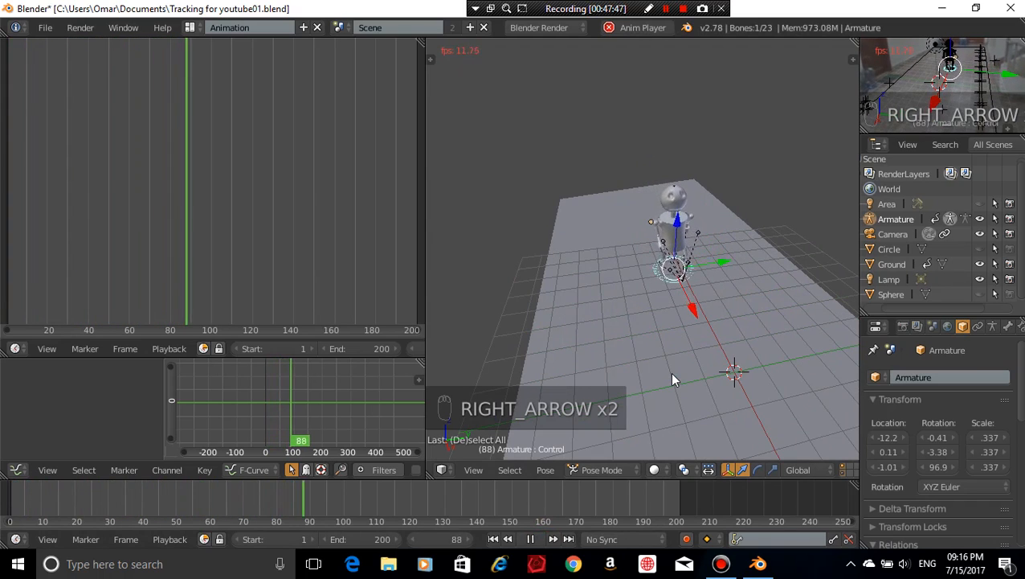
key("Right")
key("Right")
key("Right")
key("Right")
key("Right")
key("Right")
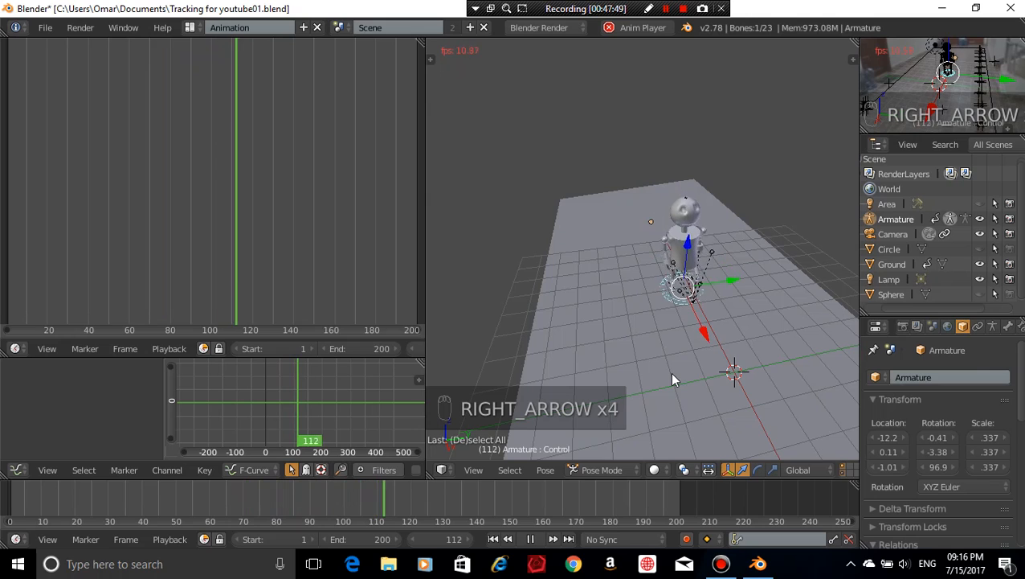
key("Right")
key("Right")
key("Right")
key("Right")
key("Right")
key("Right")
key("Right")
key("Right")
key("Right")
key("Right")
key("Right")
key("Right")
key("Right")
key("Right")
key("Right")
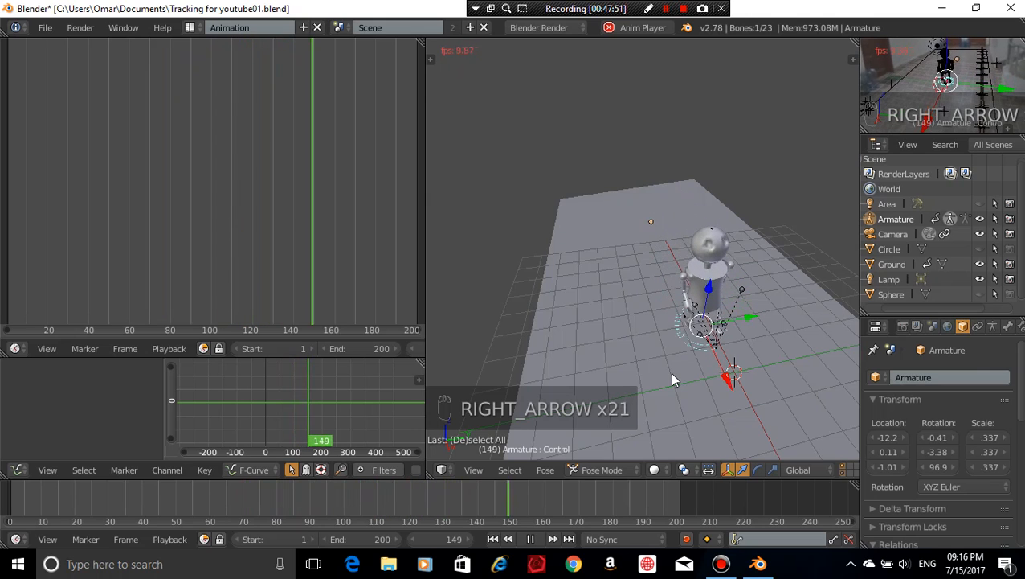
key("Left")
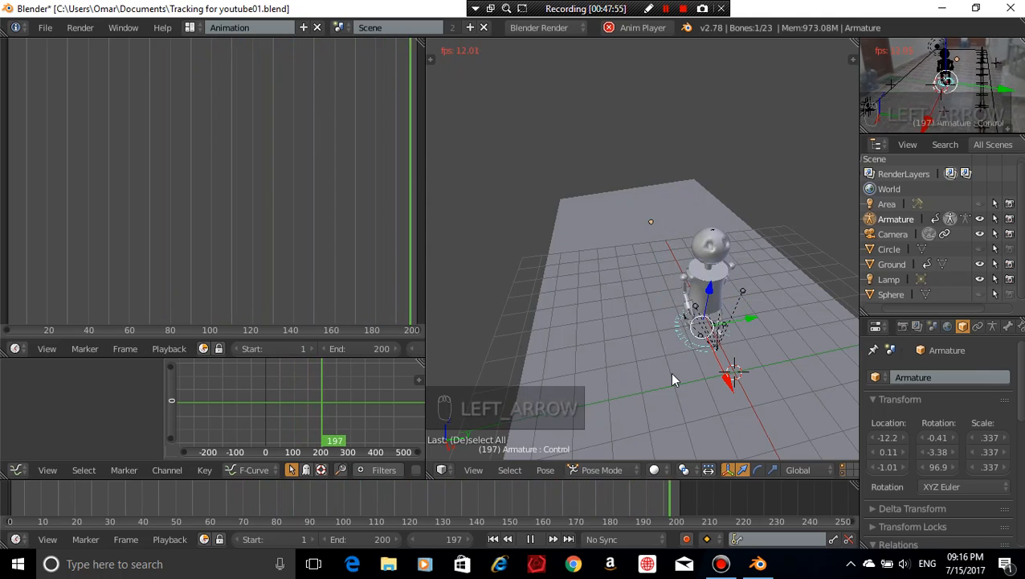
left_click(531, 539)
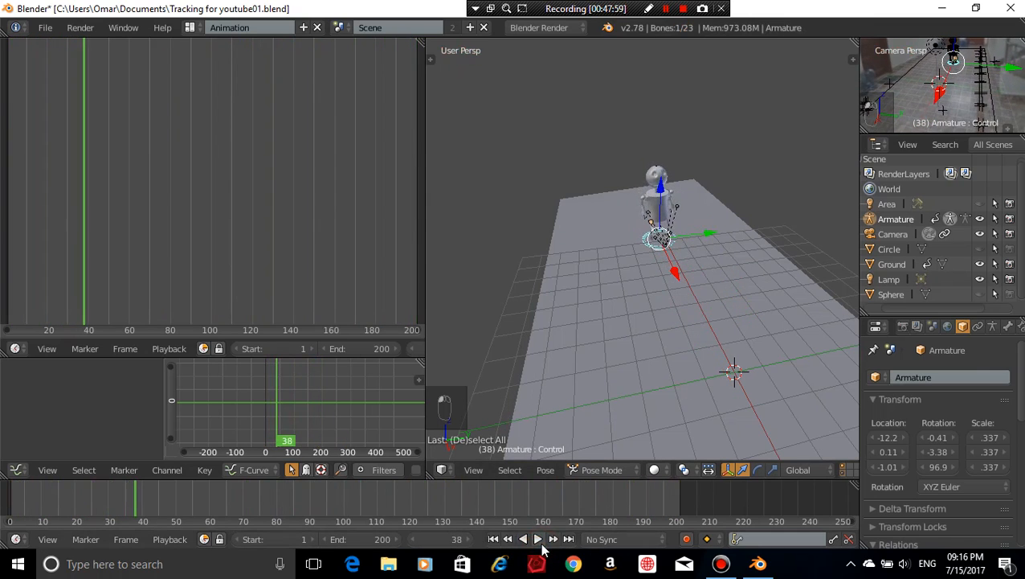
Play the walk from frame 38, pause it to inspect the robot's position and return to the first frame
left_click(554, 538)
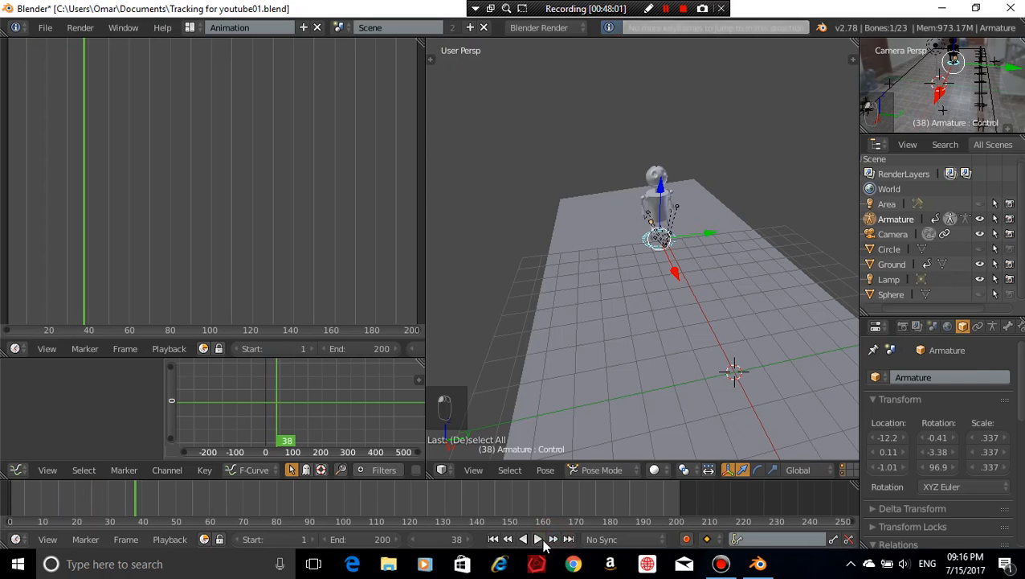
left_click(538, 543)
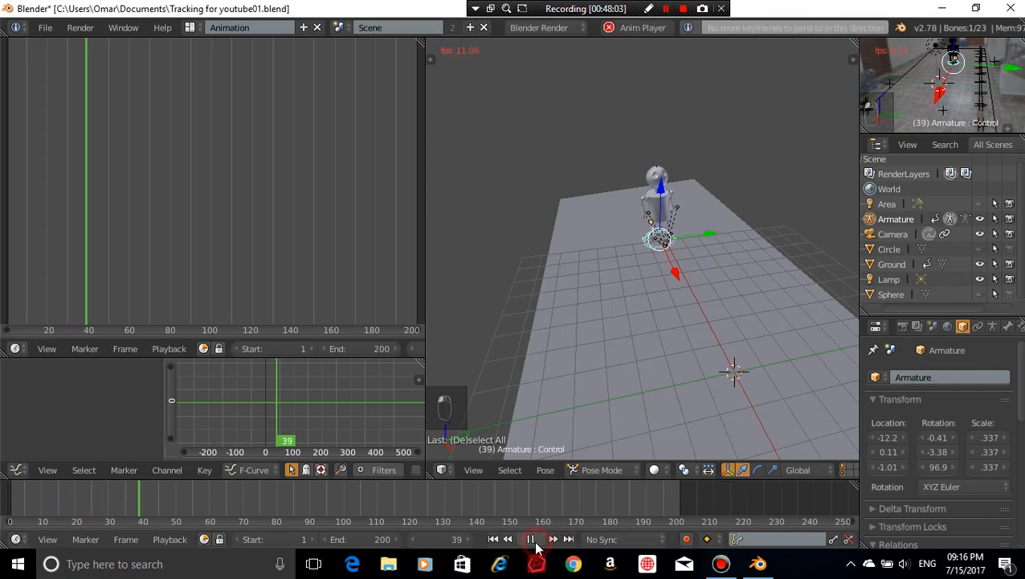
left_click(557, 541)
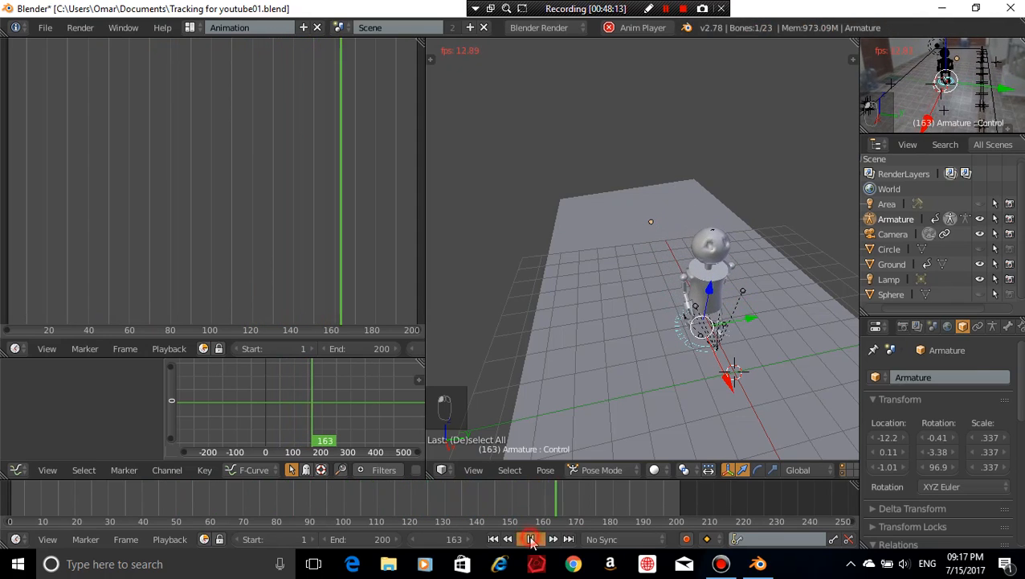
left_click(530, 539)
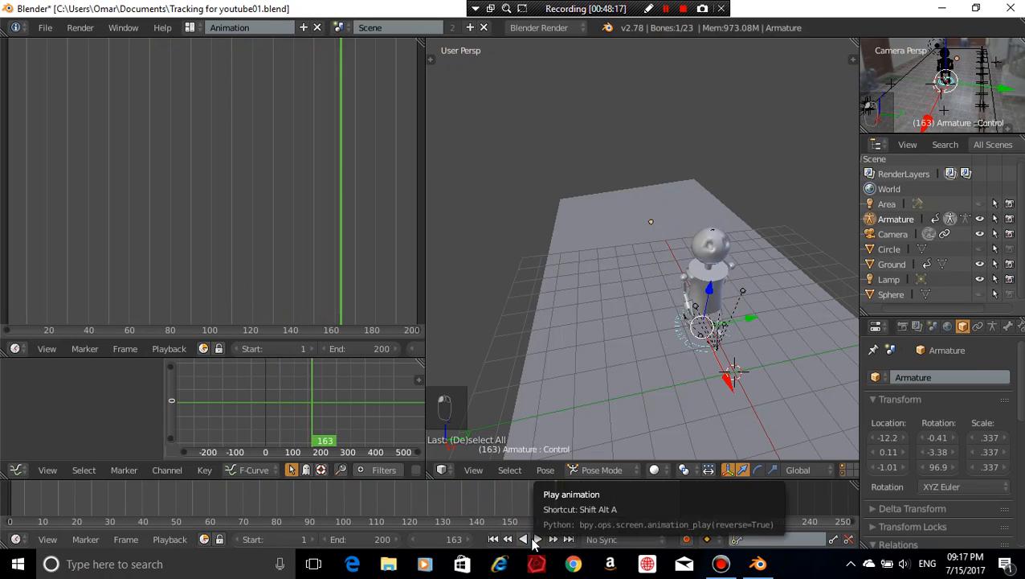
scroll(691, 401, "up", 1)
scroll(691, 401, "down", 5)
scroll(690, 402, "up", 2)
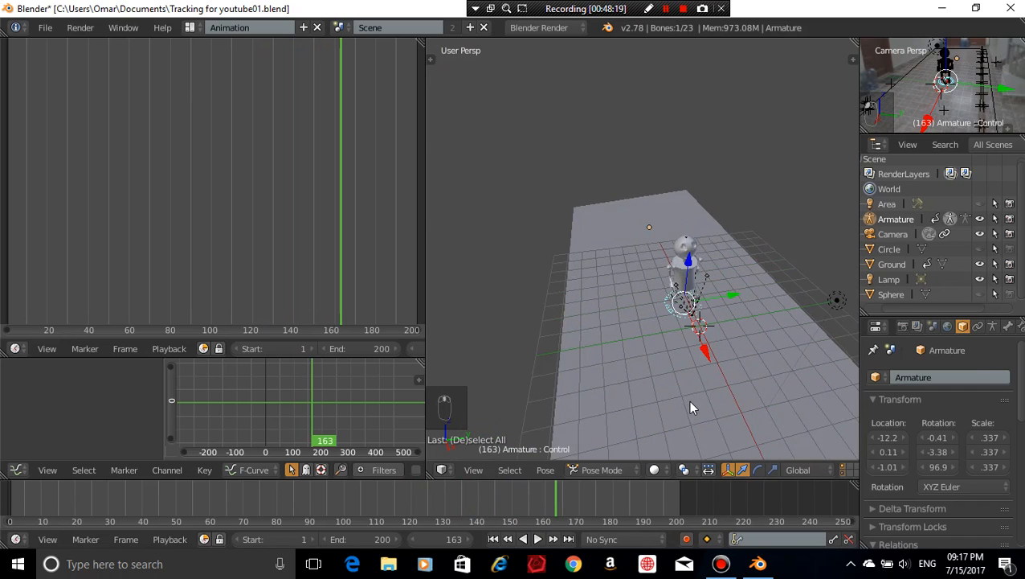
left_click(498, 542)
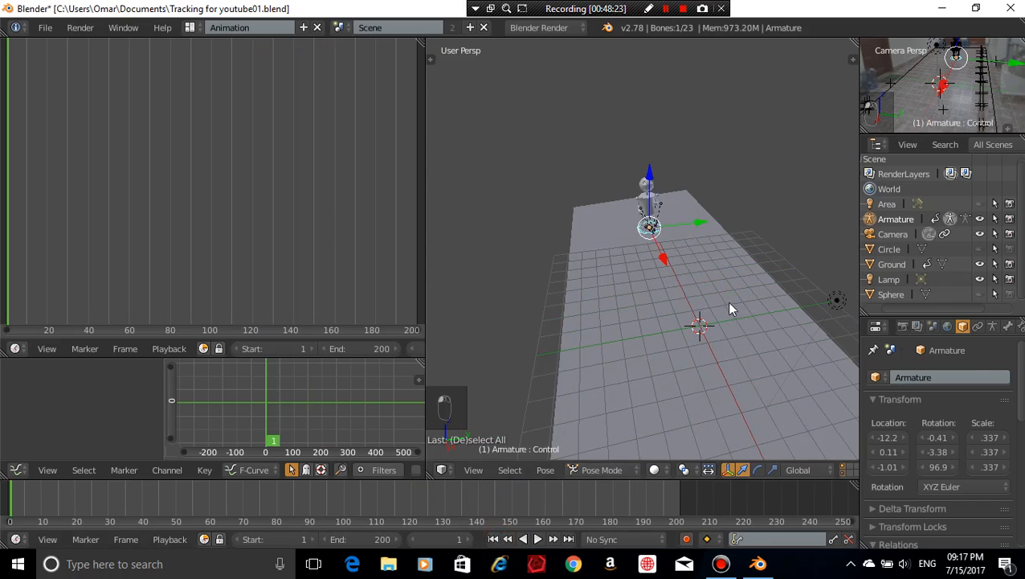
Switch the armature from Pose Mode to Object Mode and select all visible objects
left_click(588, 468)
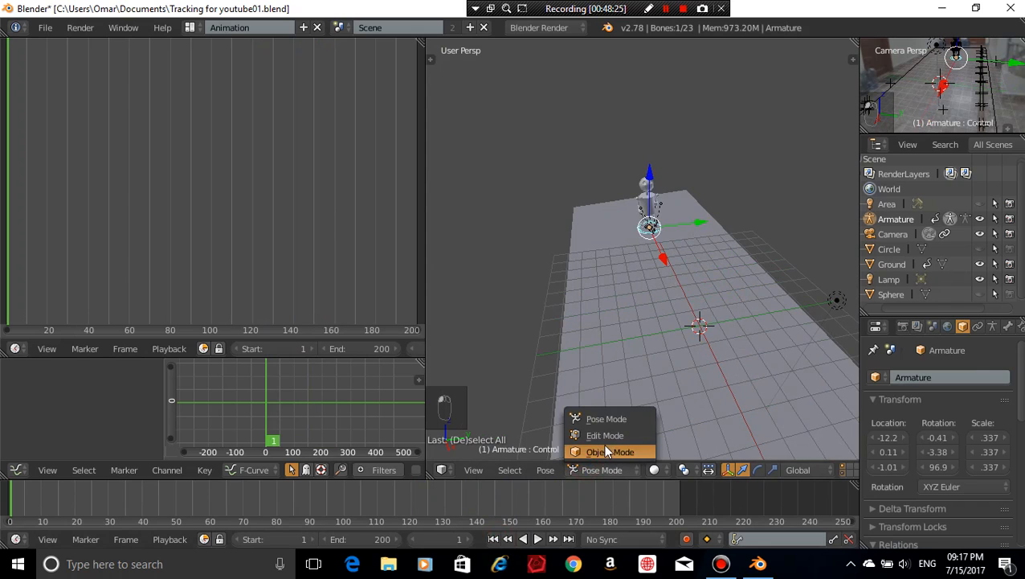
left_click(609, 451)
scroll(643, 342, "down", 3)
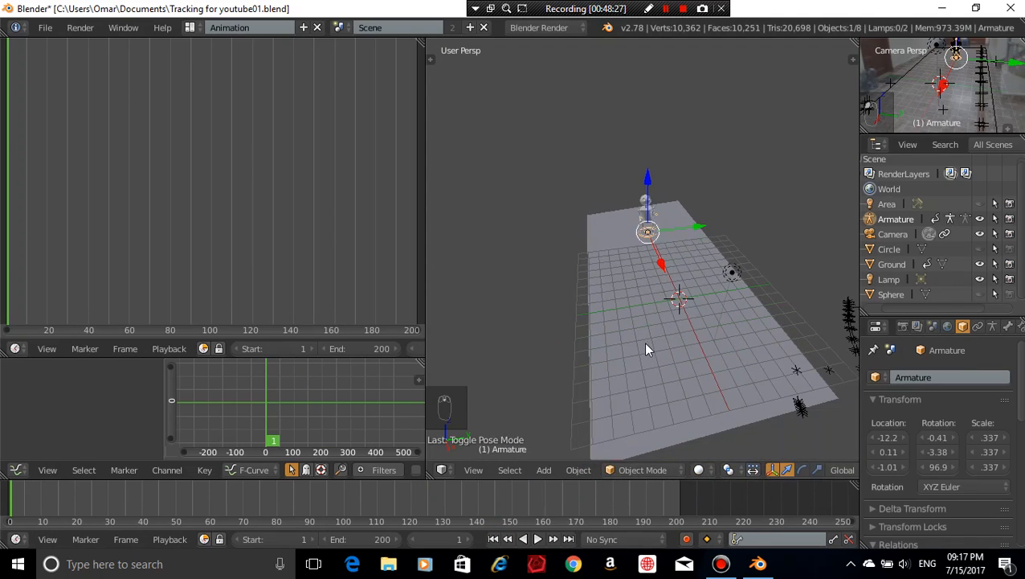
key("a")
key("a")
key("a")
scroll(694, 328, "down", 4)
scroll(694, 328, "up", 3)
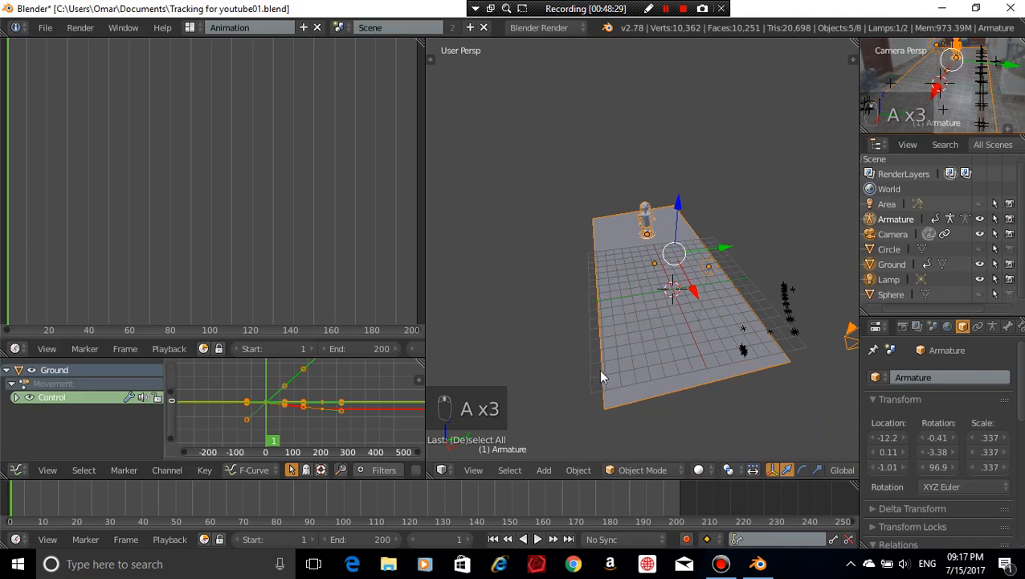
Remove the camera from the multiple selection, keeping the Ground plane selected as the active object
scroll(702, 349, "up", 1)
middle_click_drag(757, 310, 632, 277)
right_click(649, 310, "shift")
right_click(650, 310, "shift")
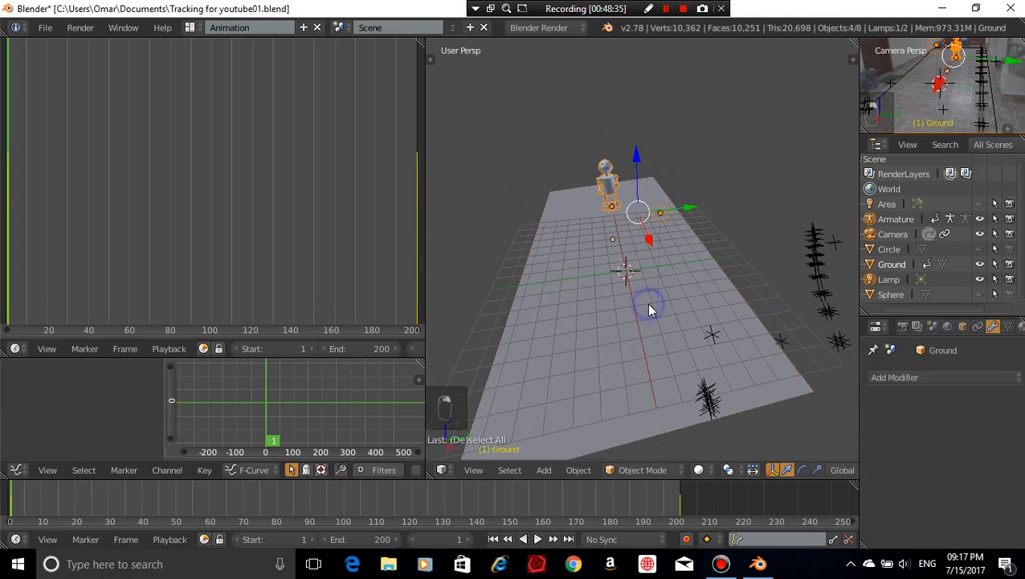
scroll(695, 296, "down", 3)
right_click(695, 261)
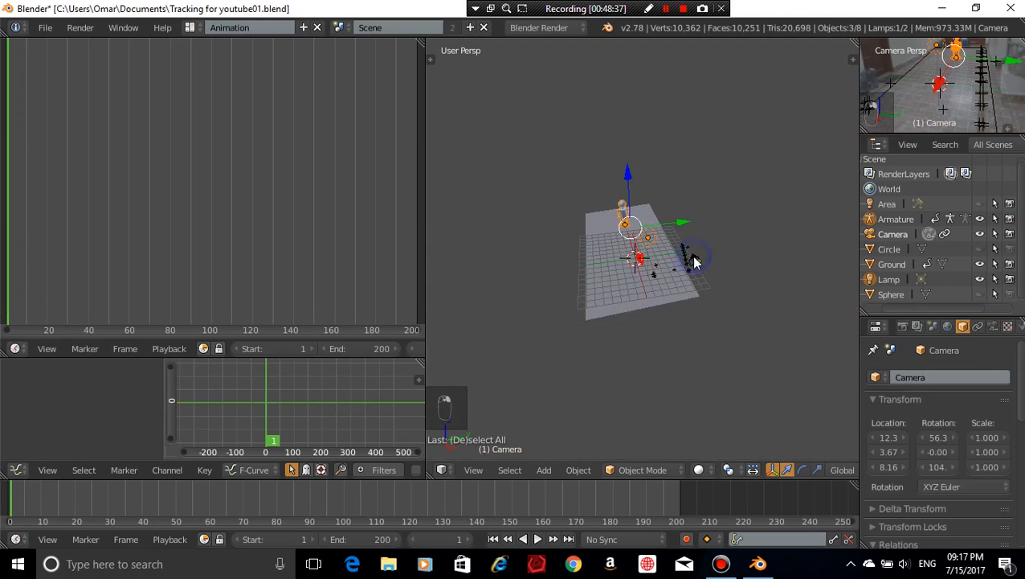
scroll(620, 251, "up", 4)
right_click(664, 218, "shift")
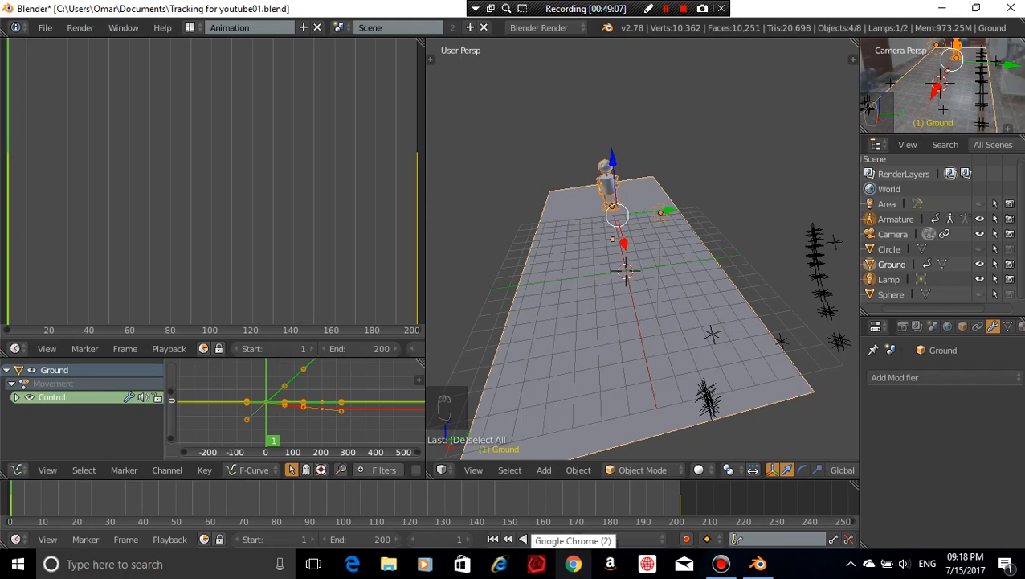
key("End")
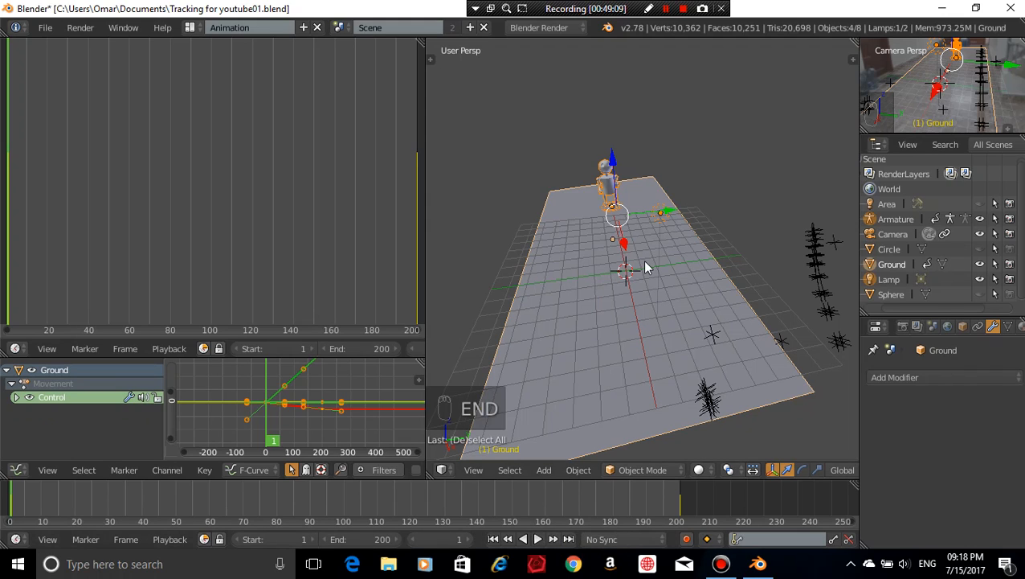
scroll(645, 264, "down", 3)
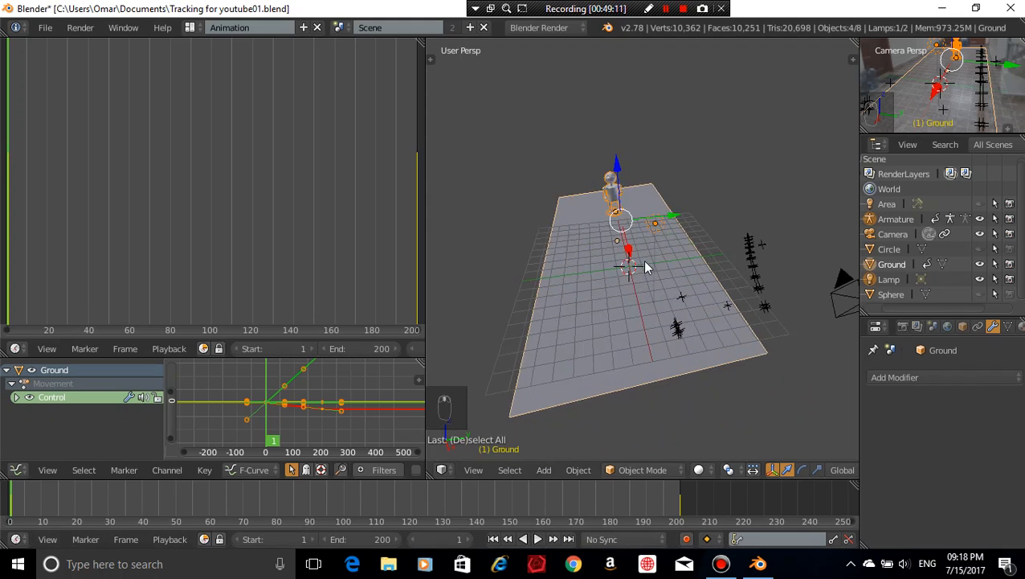
scroll(642, 260, "up", 2)
Select only the Lamp and move it along the global X axis to about -10.5, near the robot
right_click(670, 194)
middle_click_drag(754, 169, 607, 190)
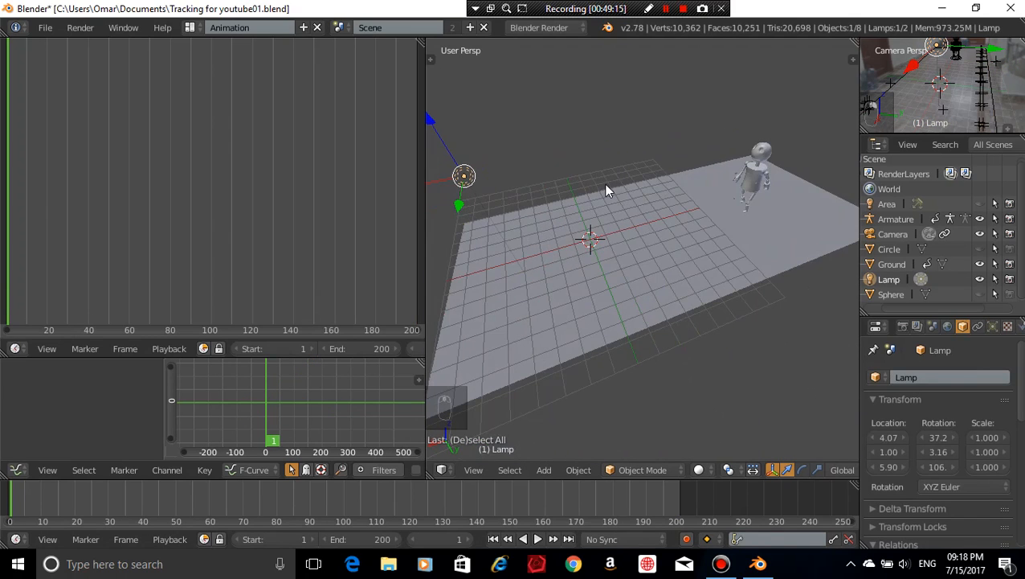
key("g")
key("x")
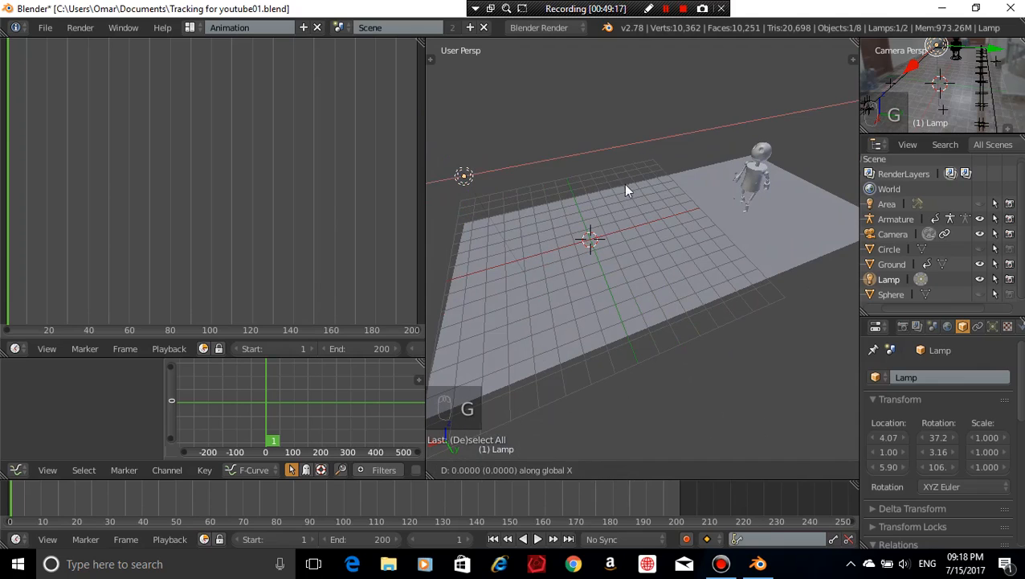
left_click(481, 99)
In top view, move the Lamp directly above the robot's head, to about X -11.2 and Y -0.35
key("KP_7")
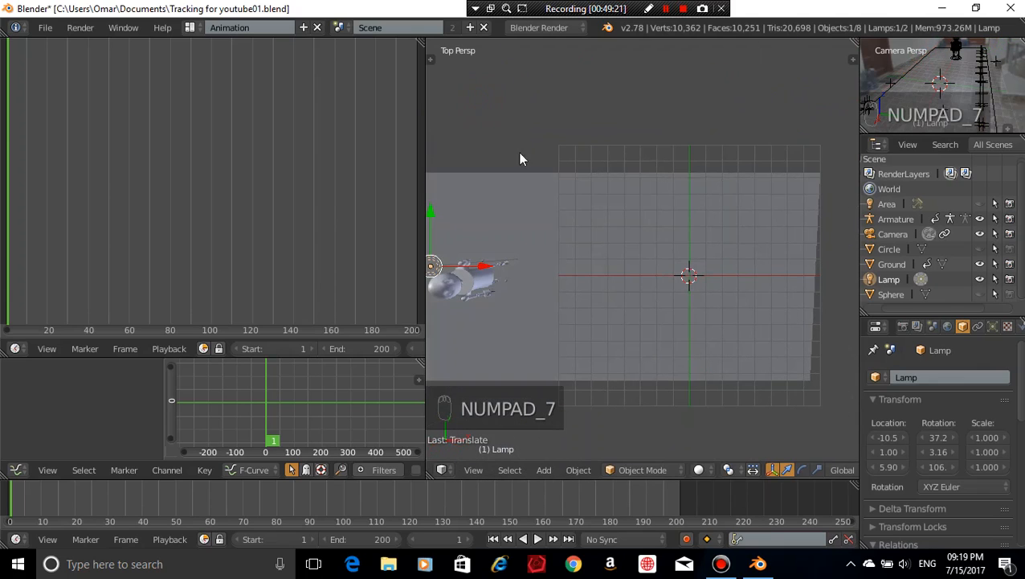
middle_click_drag(515, 219, 609, 179, "shift")
scroll(608, 178, "up", 1)
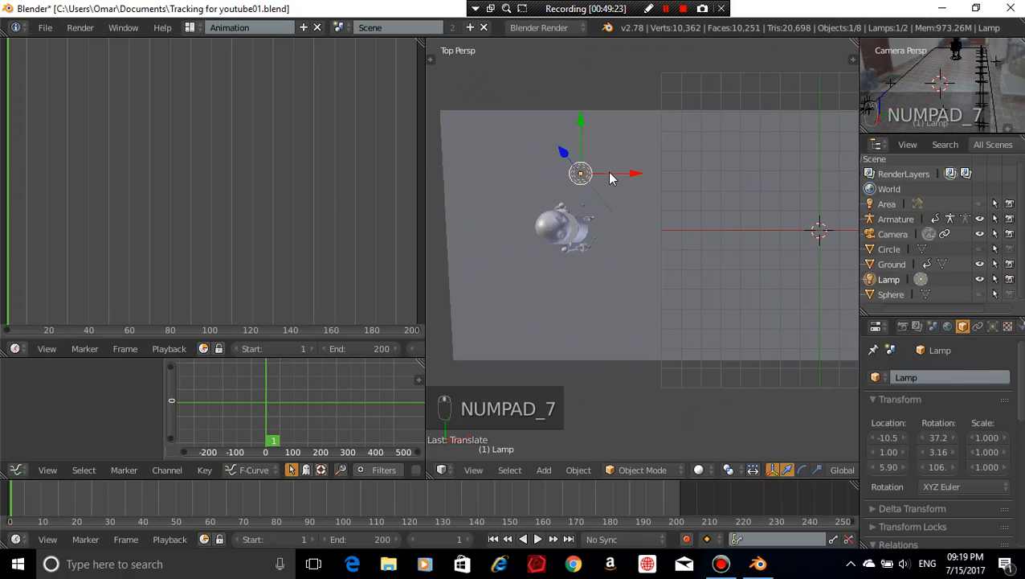
key("g")
middle_click(608, 183)
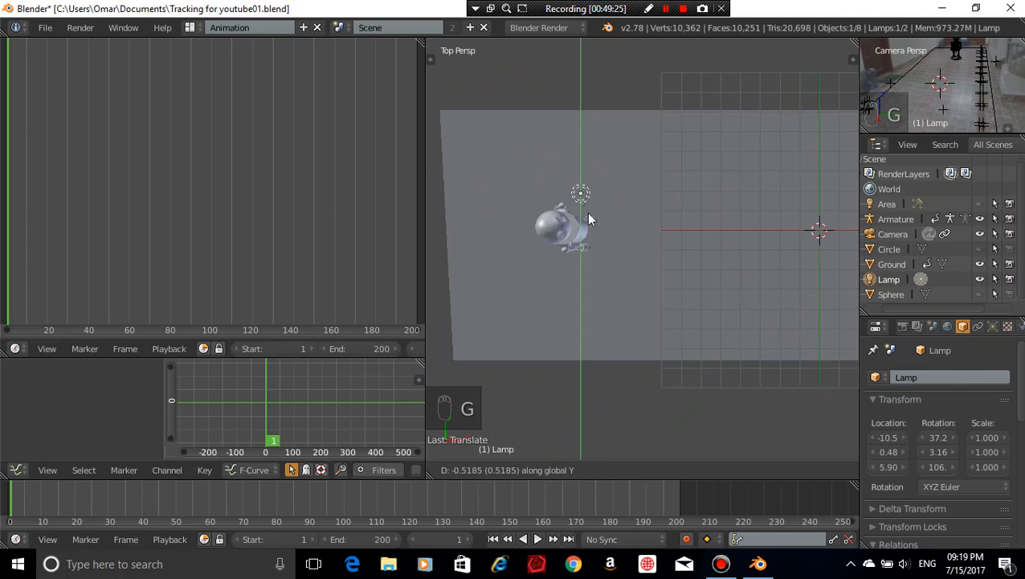
left_click(587, 222)
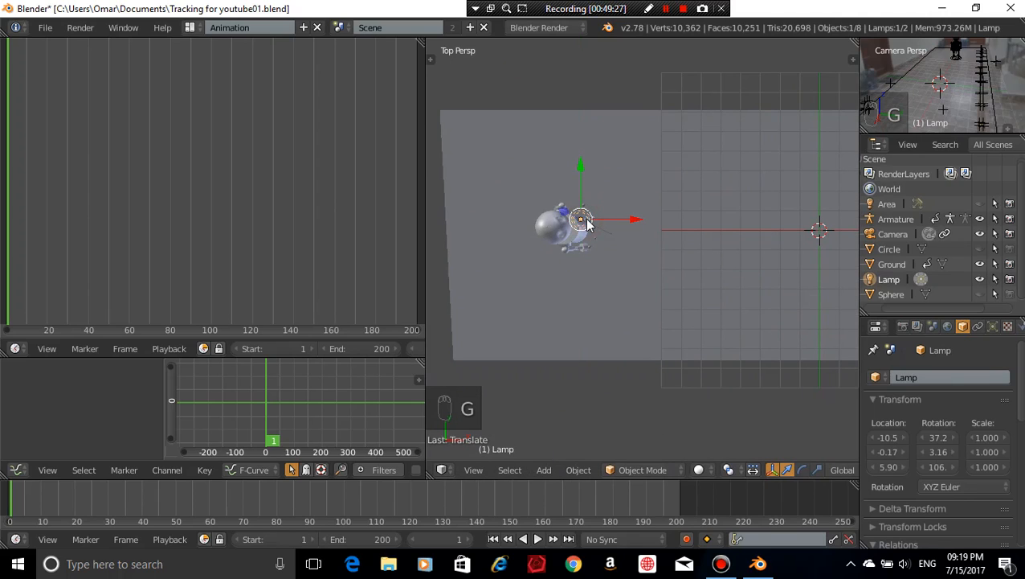
key("g")
middle_click(588, 222)
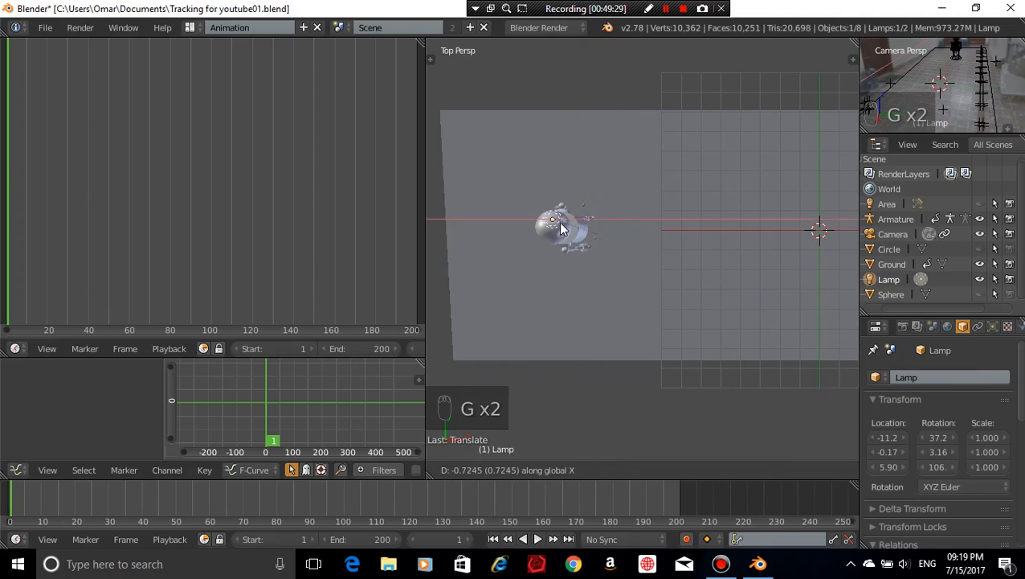
left_click(561, 229)
key("g")
middle_click(560, 231)
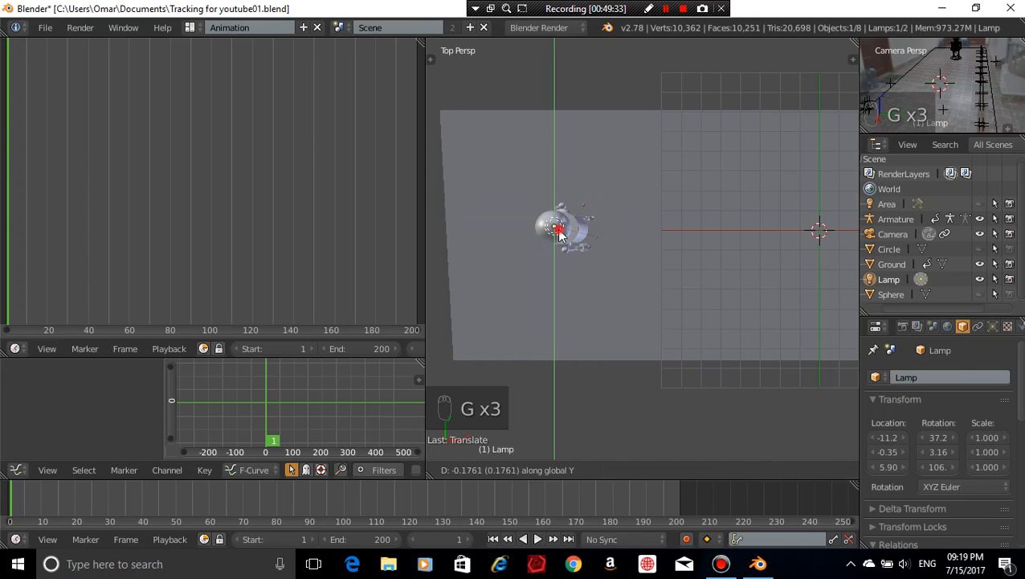
left_click(560, 233)
Open the Lamp's light settings and raise the point light's energy to about 4.03
scroll(888, 394, "down", 2)
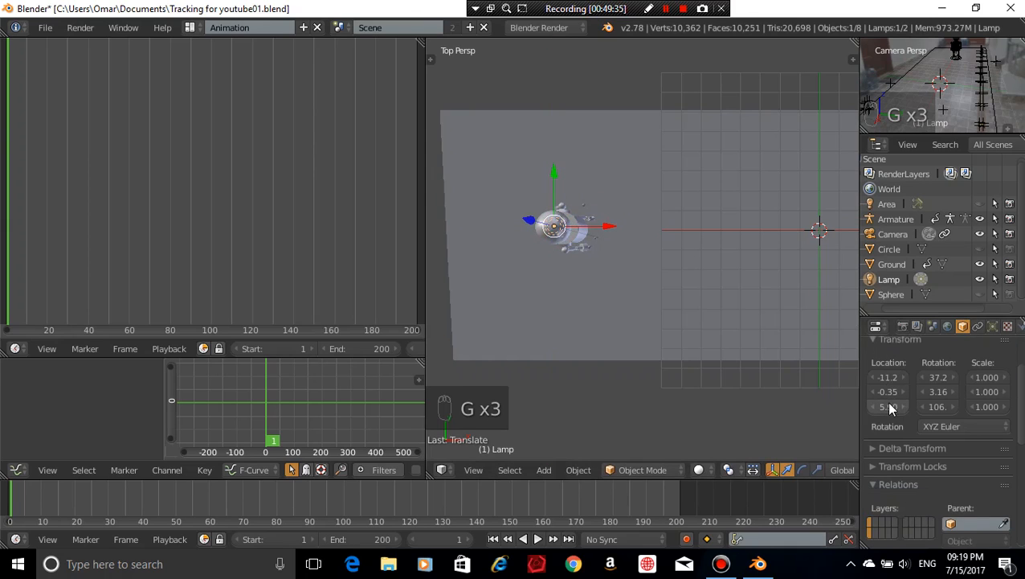
left_click(994, 327)
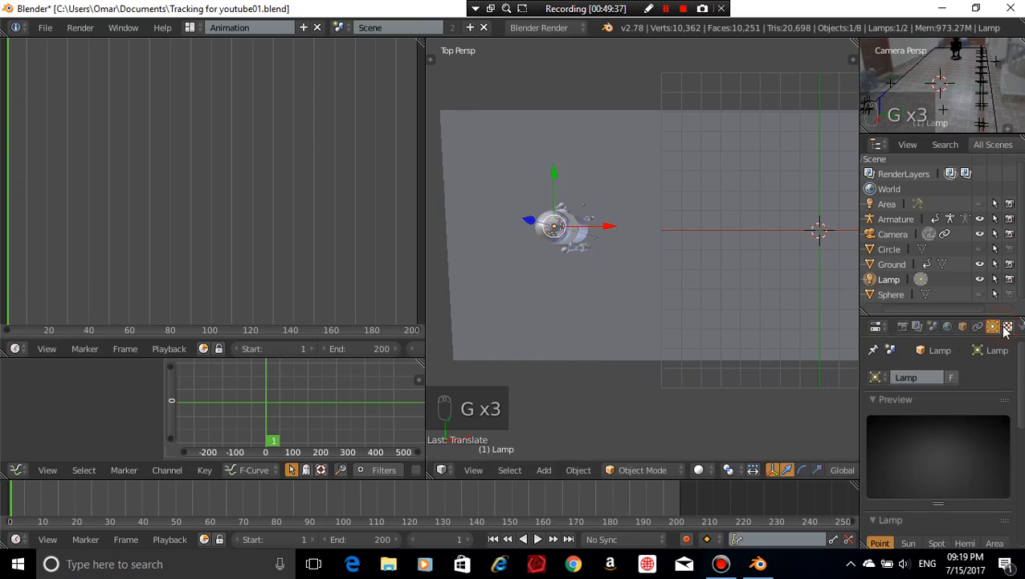
scroll(931, 434, "down", 4)
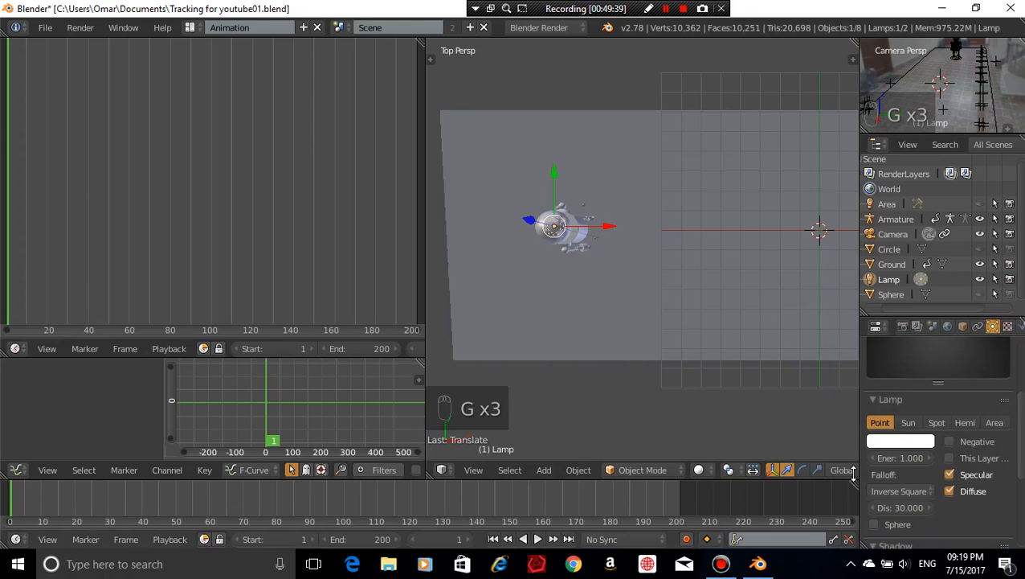
scroll(904, 451, "down", 1)
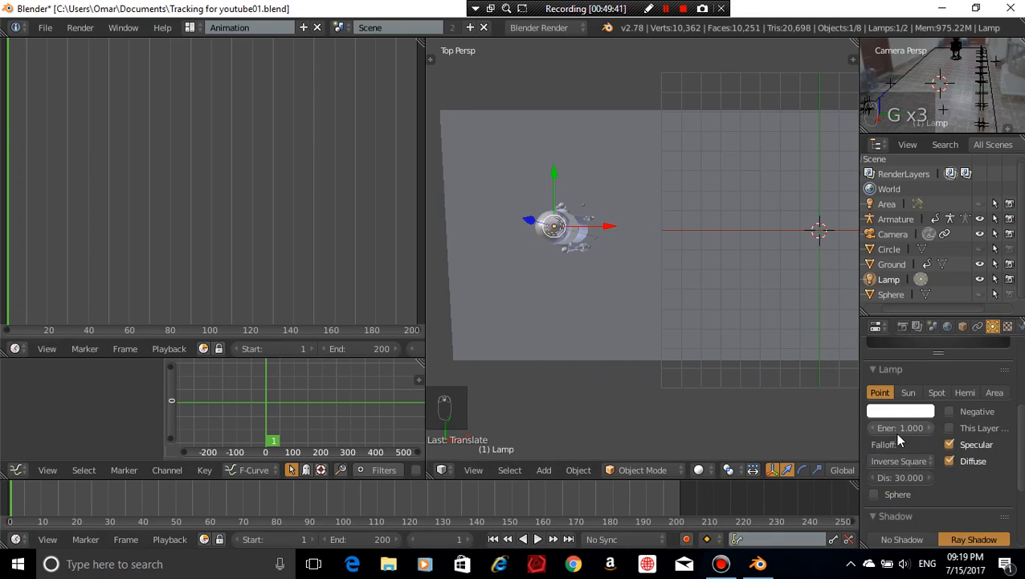
scroll(927, 375, "up", 1)
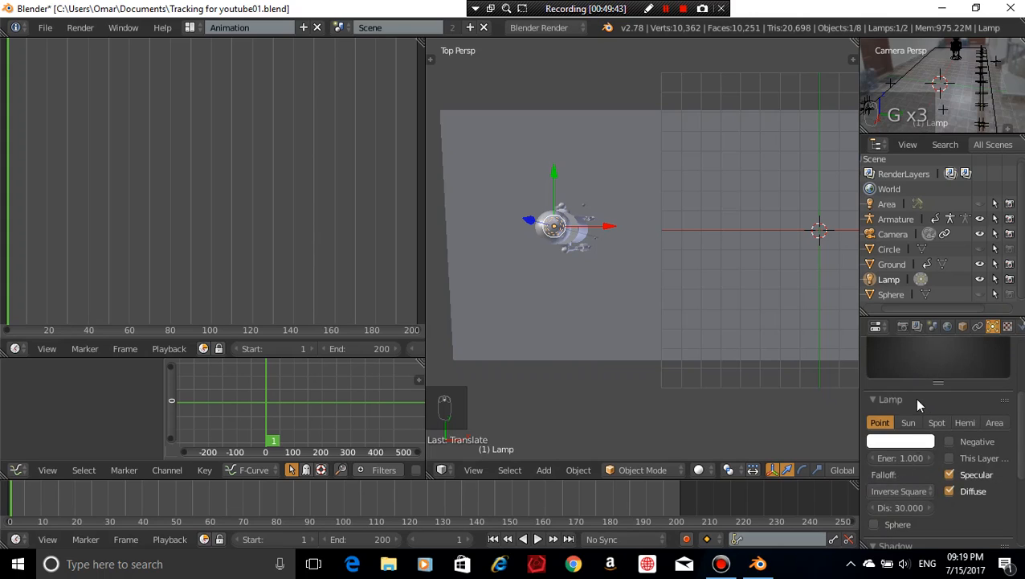
scroll(913, 397, "up", 1)
left_click_drag(870, 486, 973, 488)
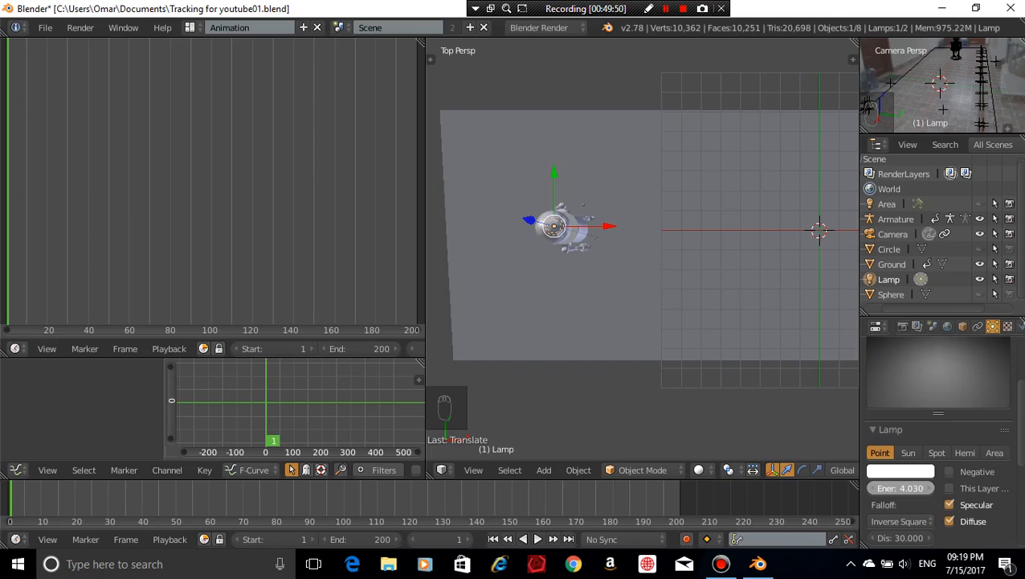
left_click_drag(900, 488, 874, 490)
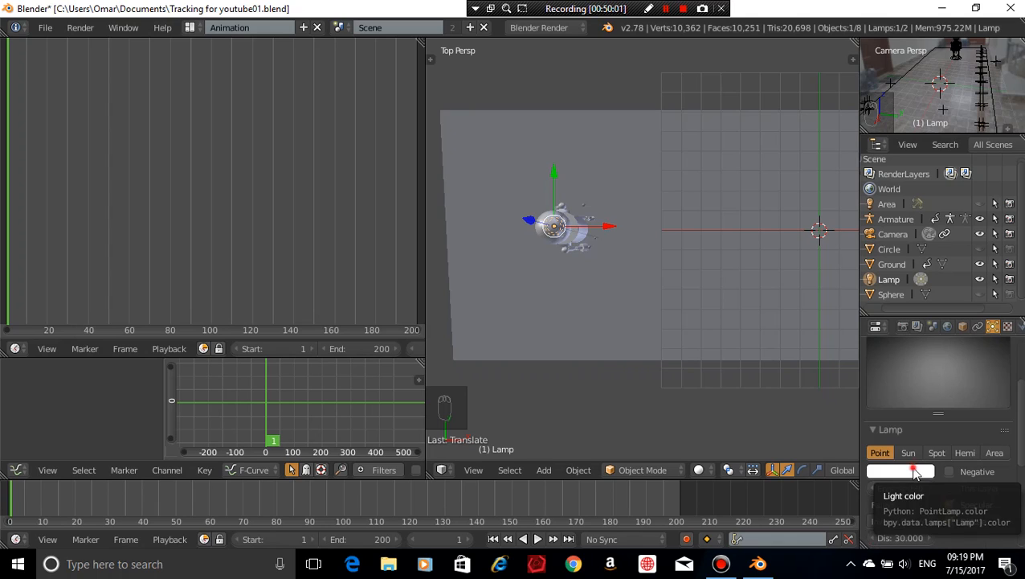
Insert a keyframe on the Lamp's white light color at frame 1
left_click_drag(917, 470, 892, 472)
right_click(891, 473)
left_click(891, 475)
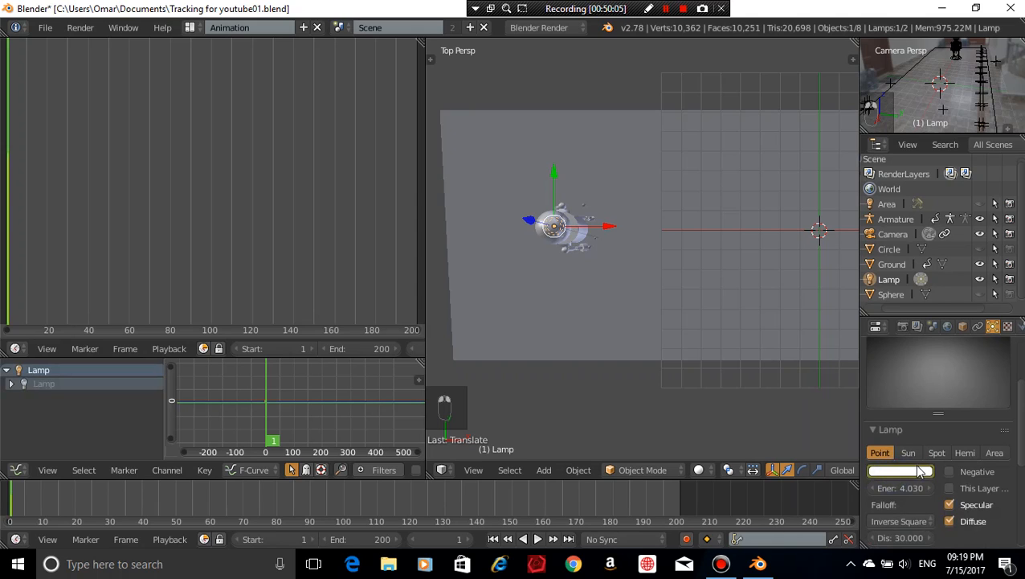
Set the Lamp's energy to about 4.52, keeping its light color white
left_click(919, 472)
left_click(905, 491)
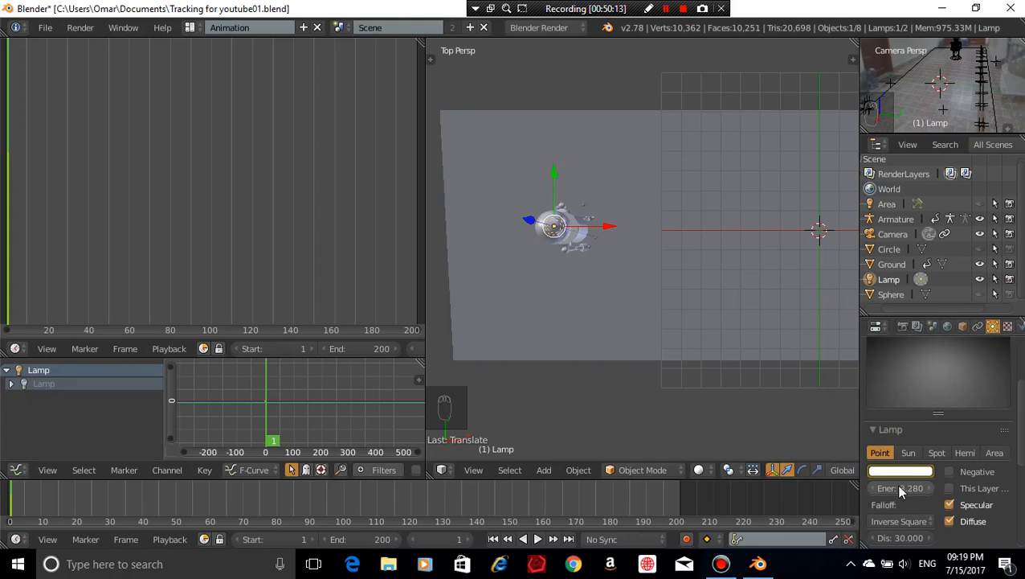
scroll(605, 294, "down", 1)
left_click_drag(892, 487, 924, 487)
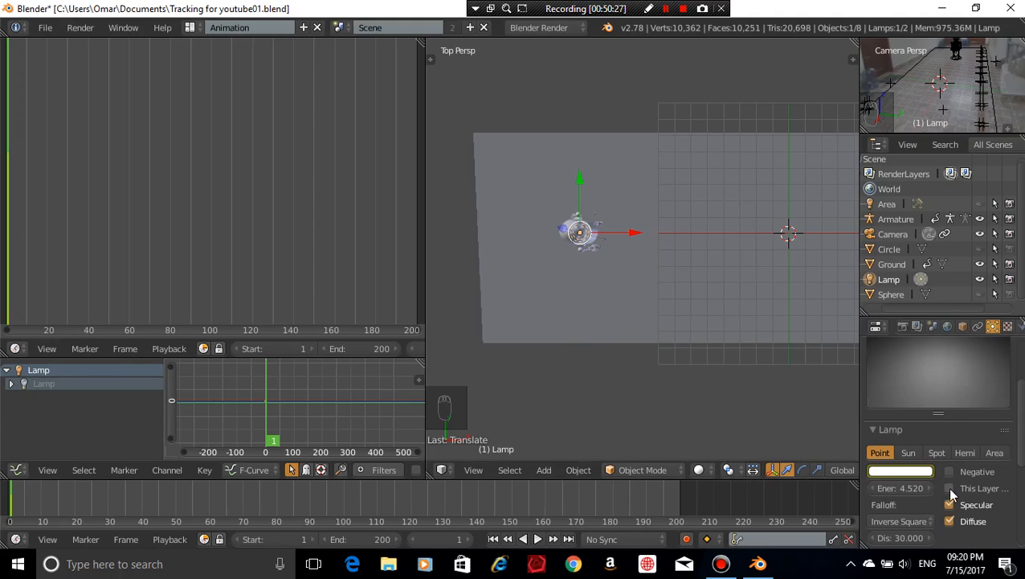
middle_click_drag(645, 244, 559, 282, "shift")
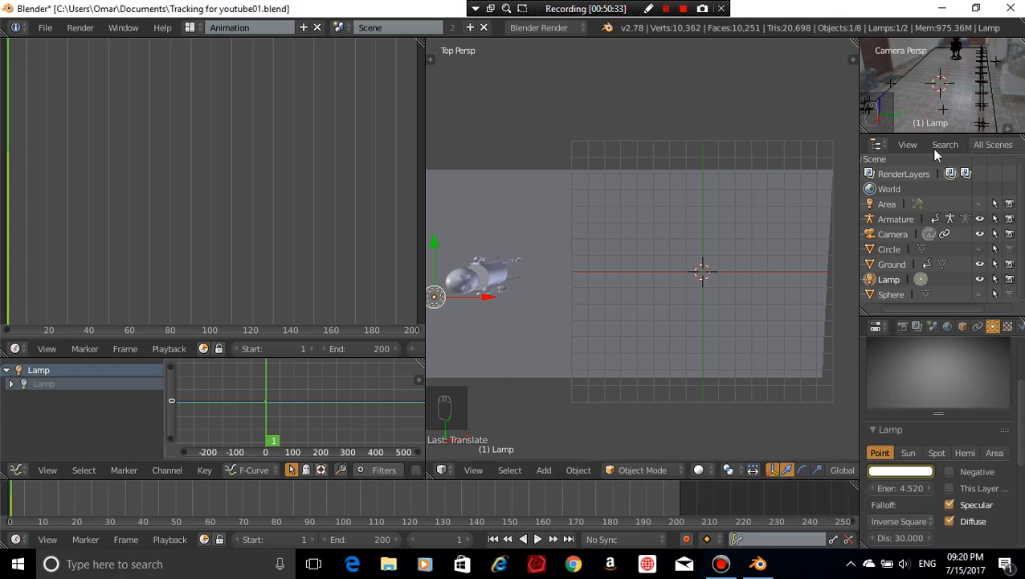
Duplicate the lamp above the robot and place the copy along the X axis, past the far end of the ground plane
middle_click_drag(783, 308, 835, 279, "shift")
scroll(821, 283, "down", 2)
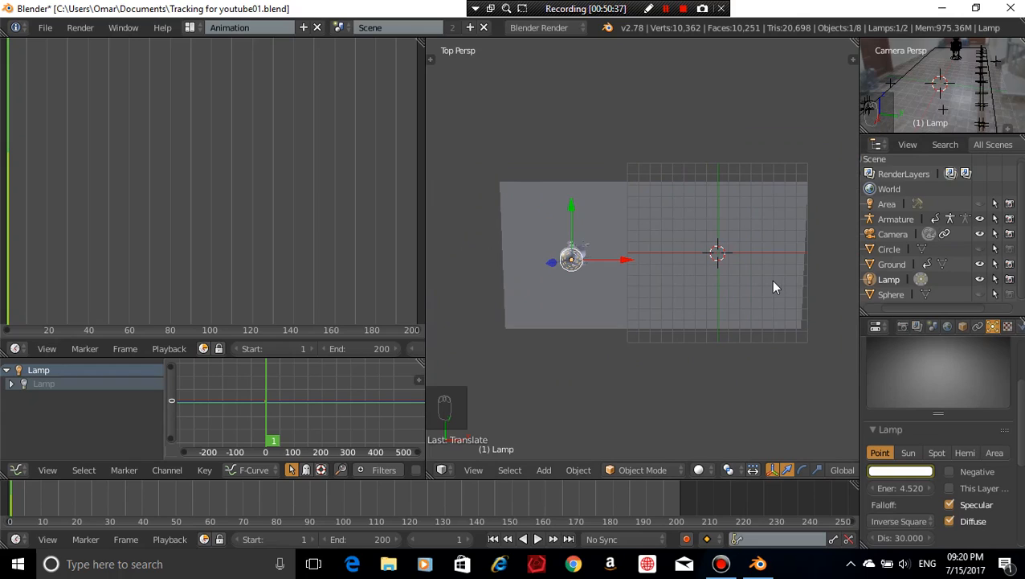
key("shift+d")
key("x")
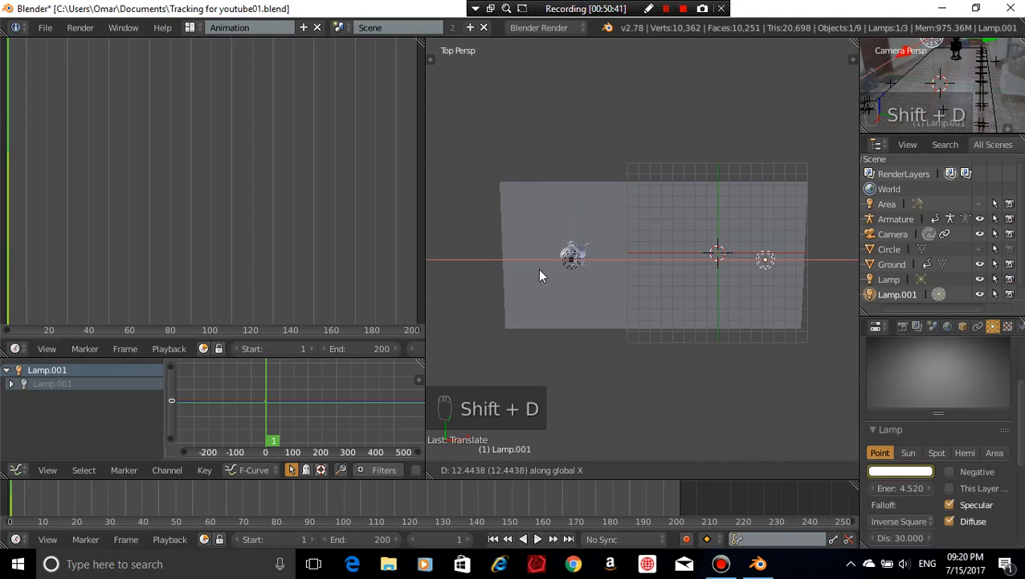
left_click(605, 253)
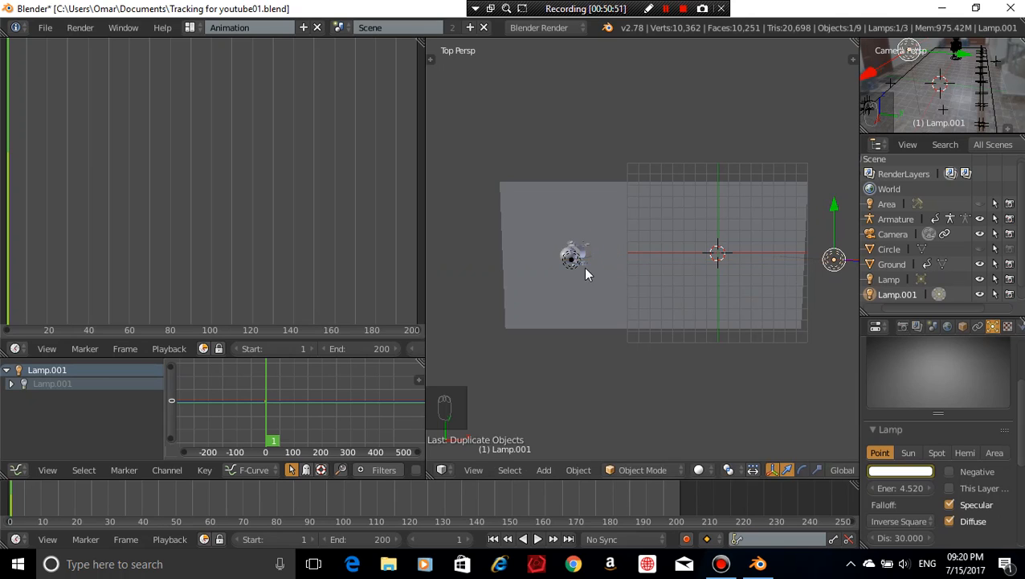
Select both point lamps and raise them together along the Z axis, higher above the ground plane
right_click(567, 258)
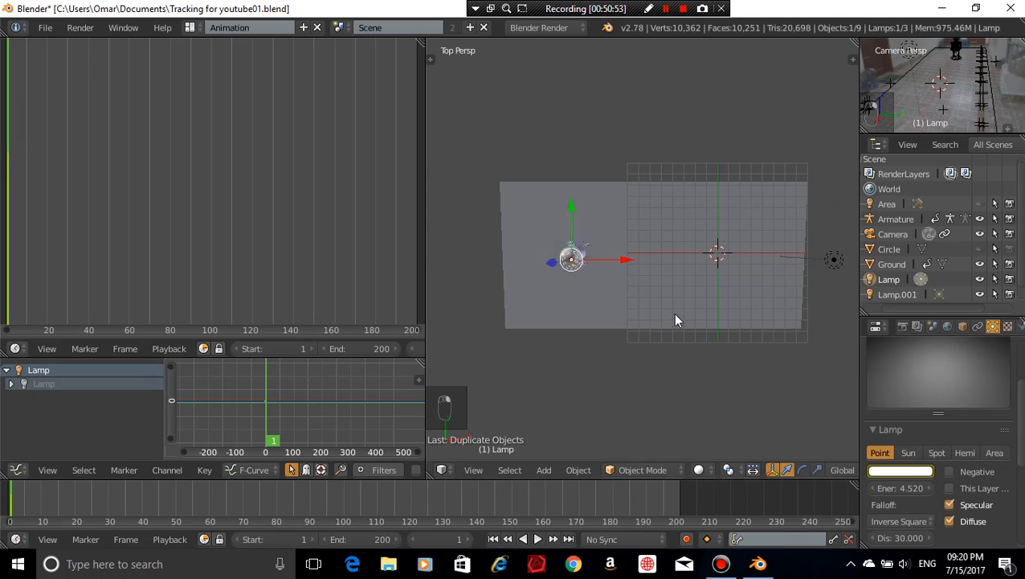
right_click(833, 259, "shift")
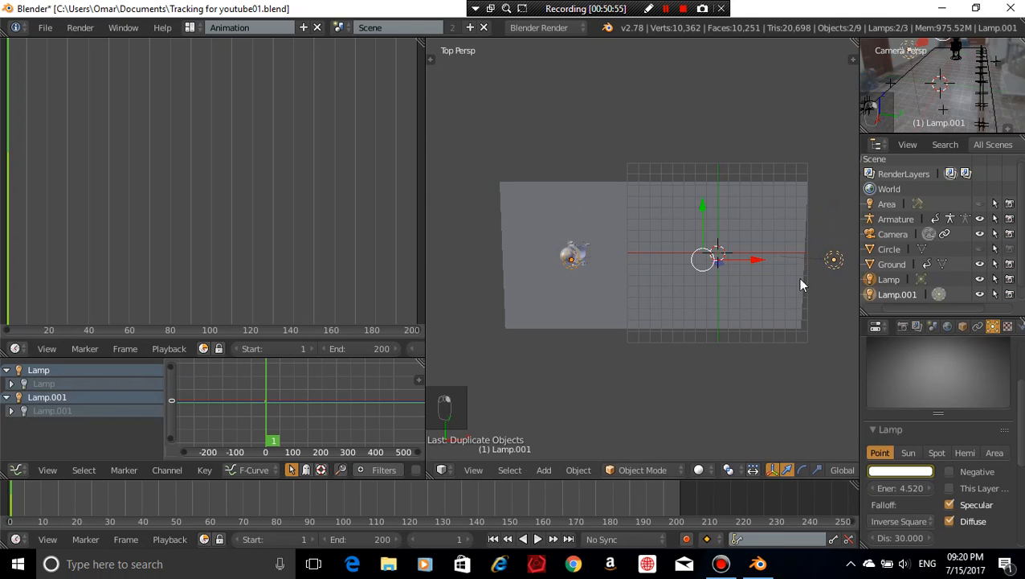
middle_click_drag(733, 331, 721, 248)
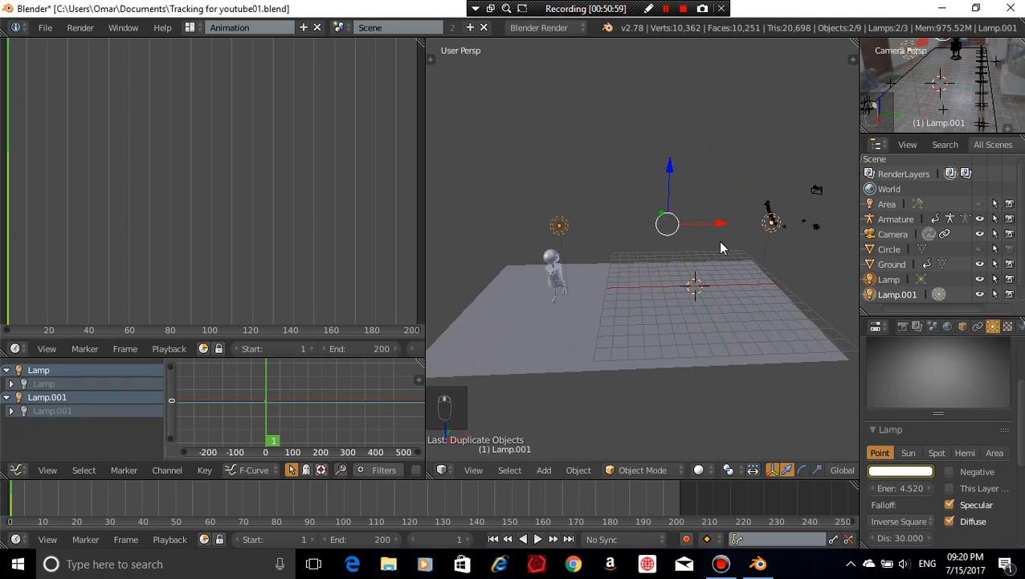
key("g")
key("z")
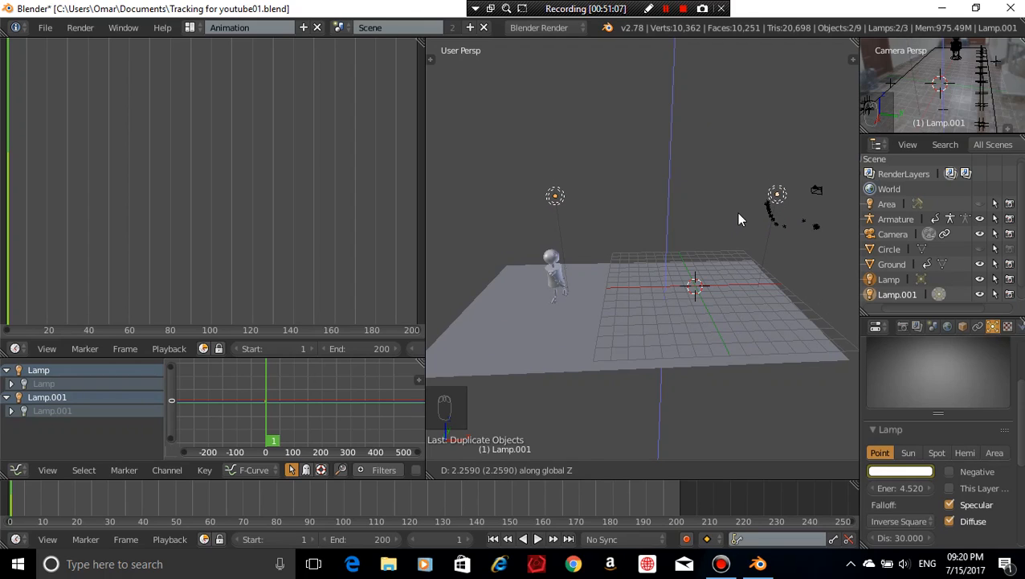
left_click(742, 209)
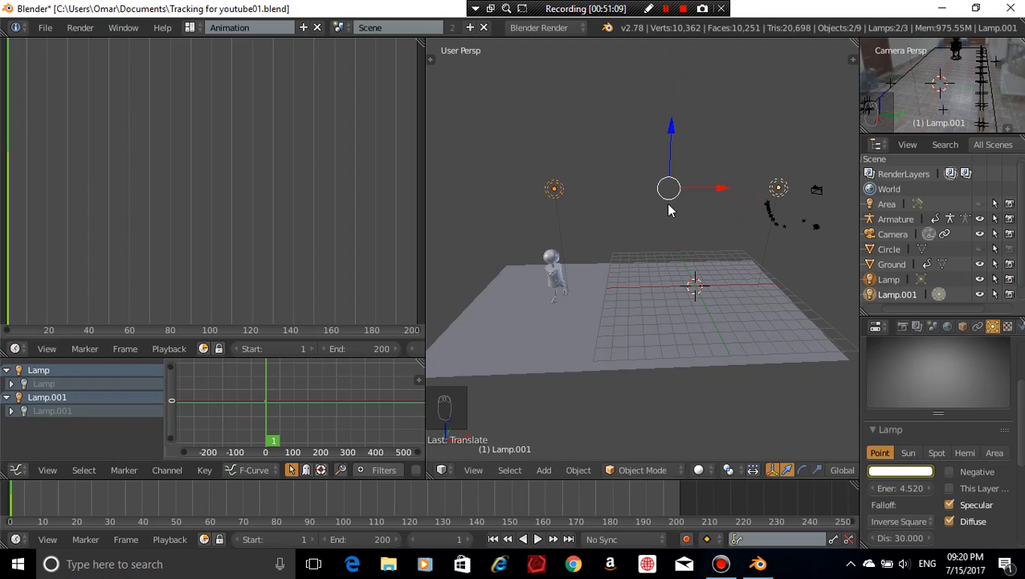
Move the duplicated lamp farther outward along the X axis, beside the camera
right_click(779, 190)
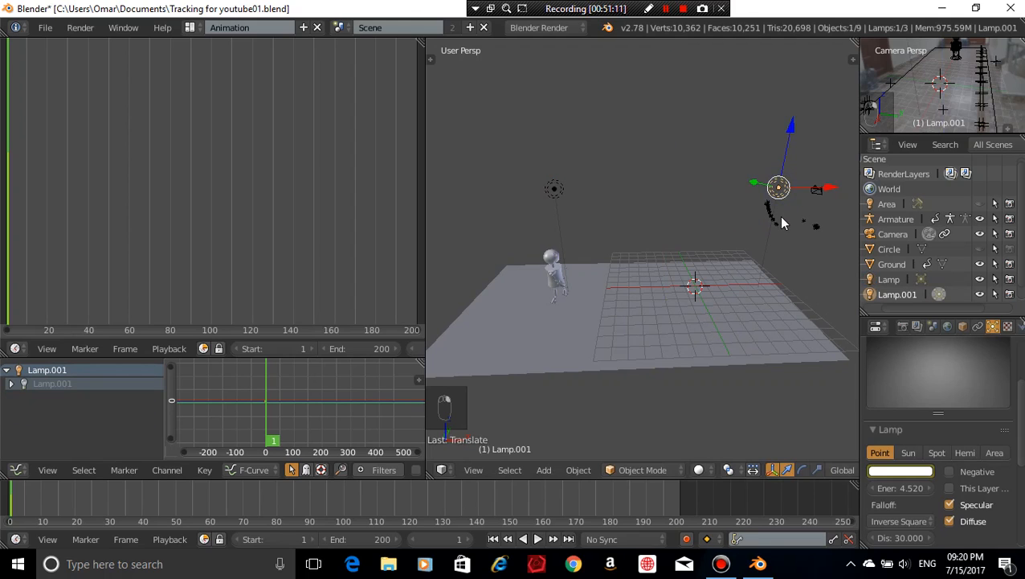
key("g")
key("x")
left_click(810, 213)
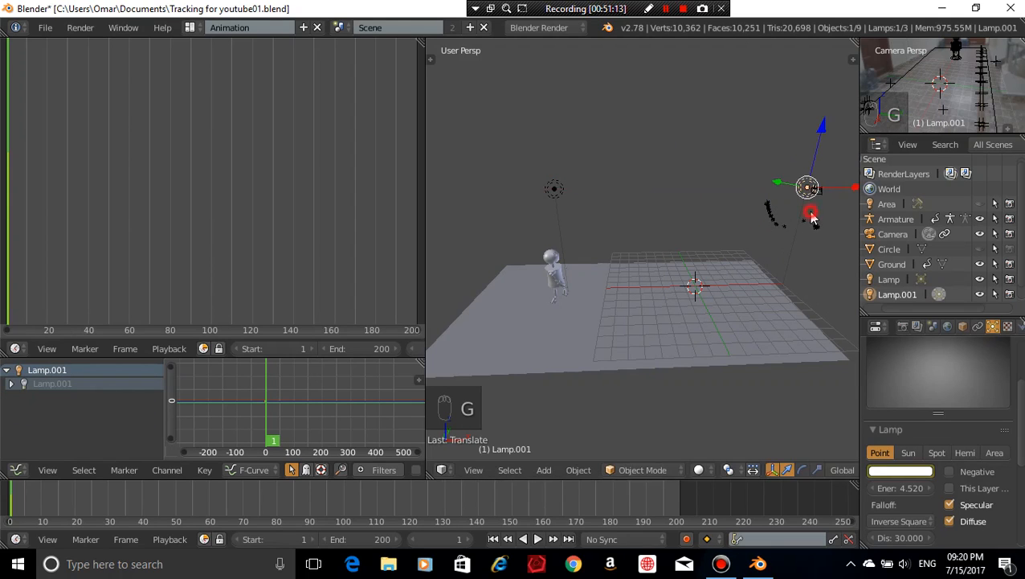
Shift the lamp above the robot slightly outward along the negative X axis and save over the existing blend file
right_click(563, 193)
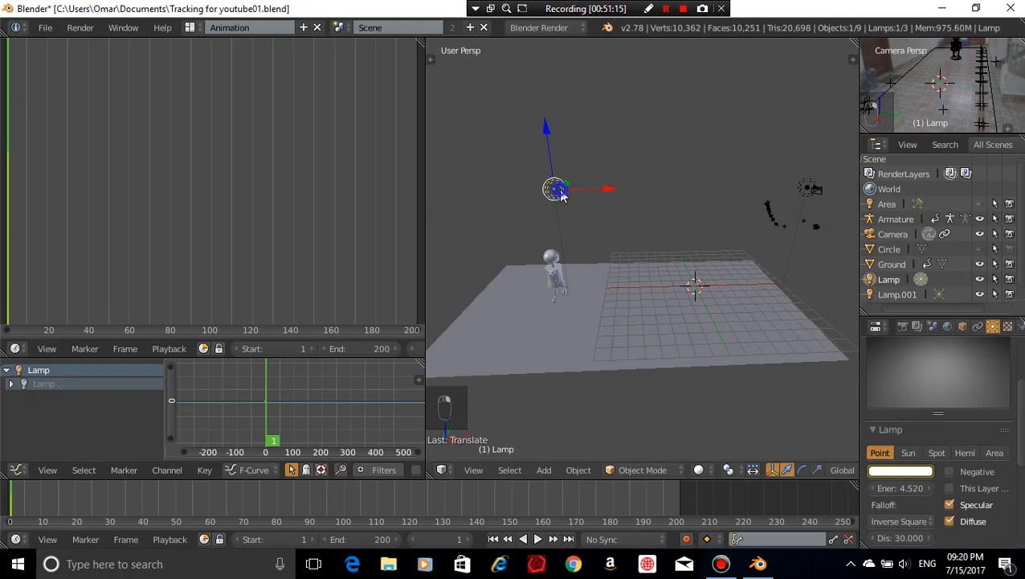
key("g")
key("x")
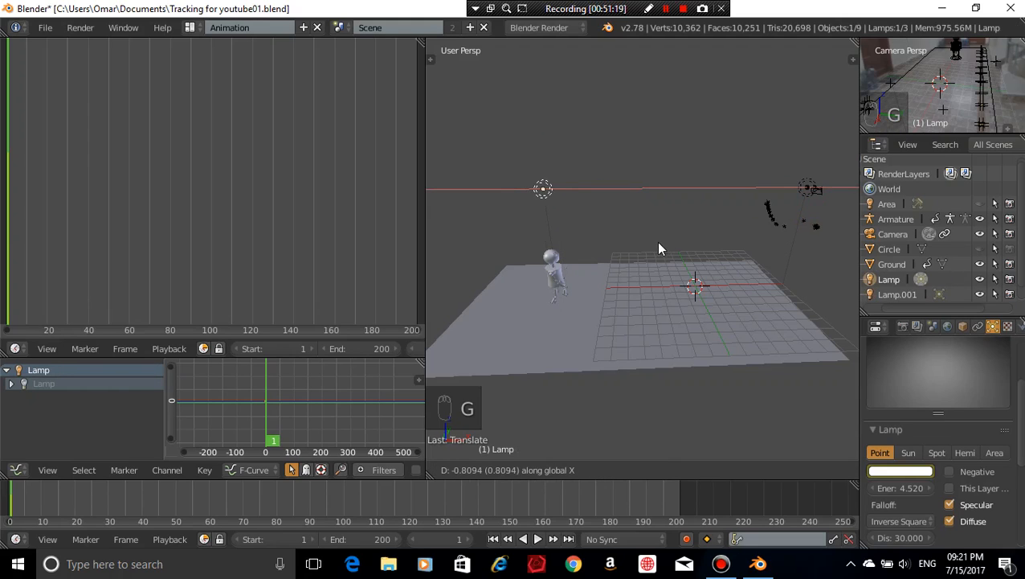
left_click(641, 254)
key("a")
middle_click_drag(641, 191, 515, 156)
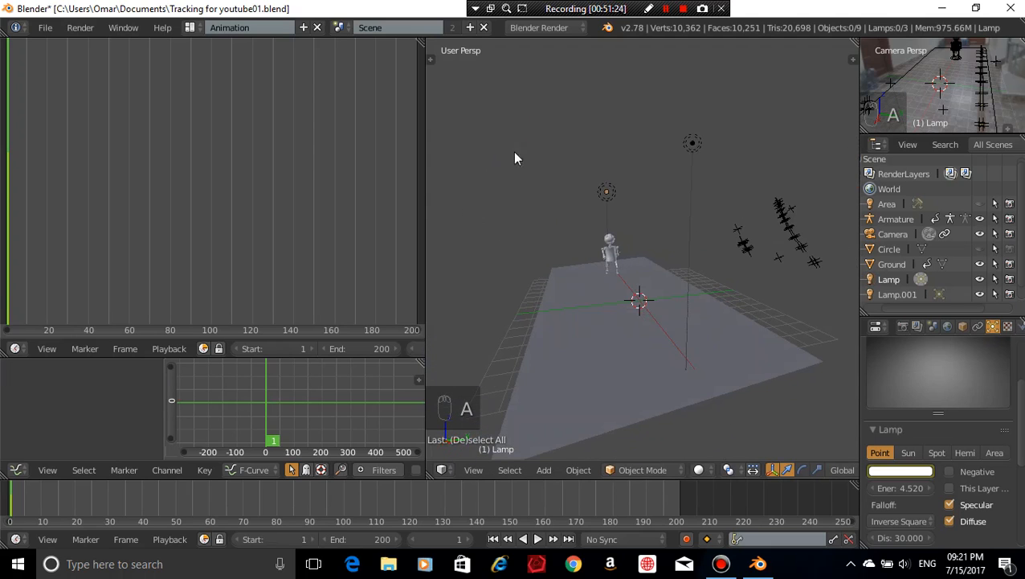
key("ctrl+s")
left_click(559, 174)
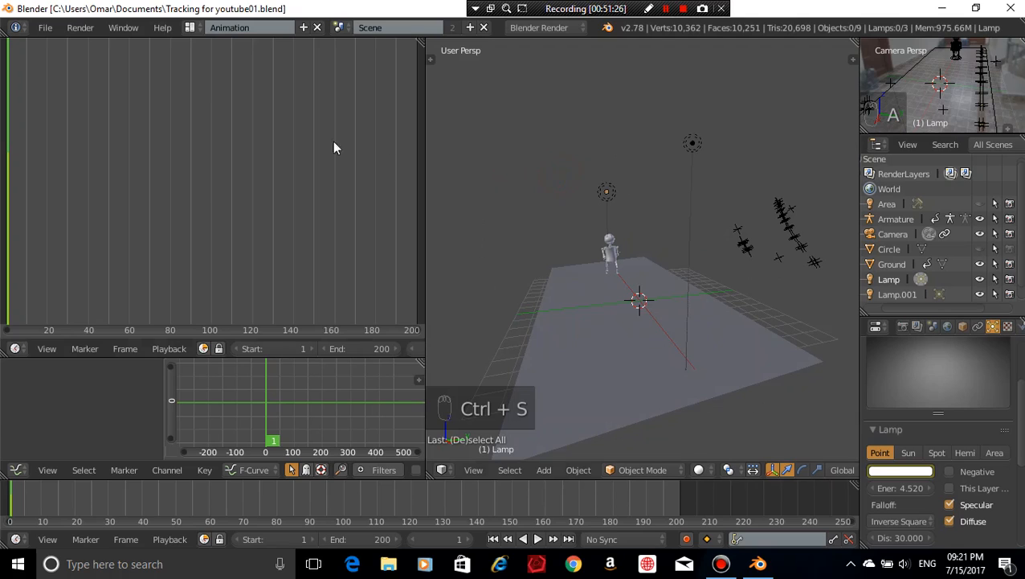
Switch to the Default screen layout and play the animation from the camera view, ending back at frame 1
left_click(192, 27)
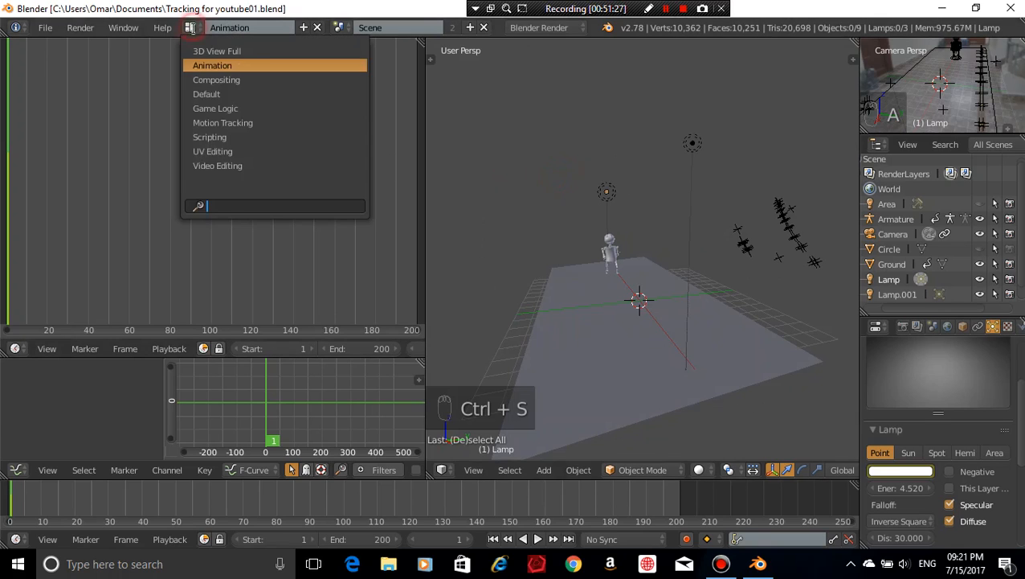
left_click(242, 94)
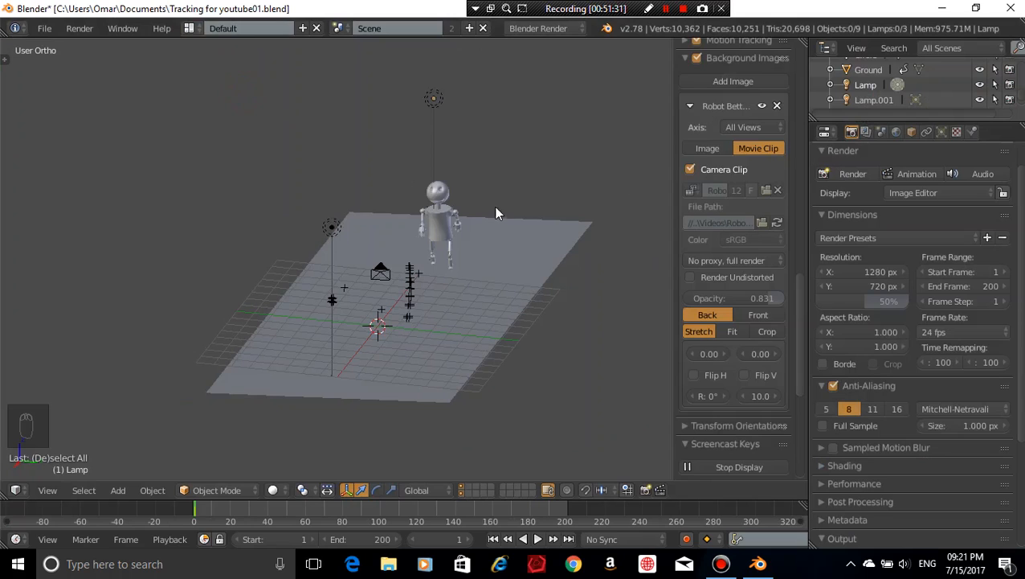
key("KP_0")
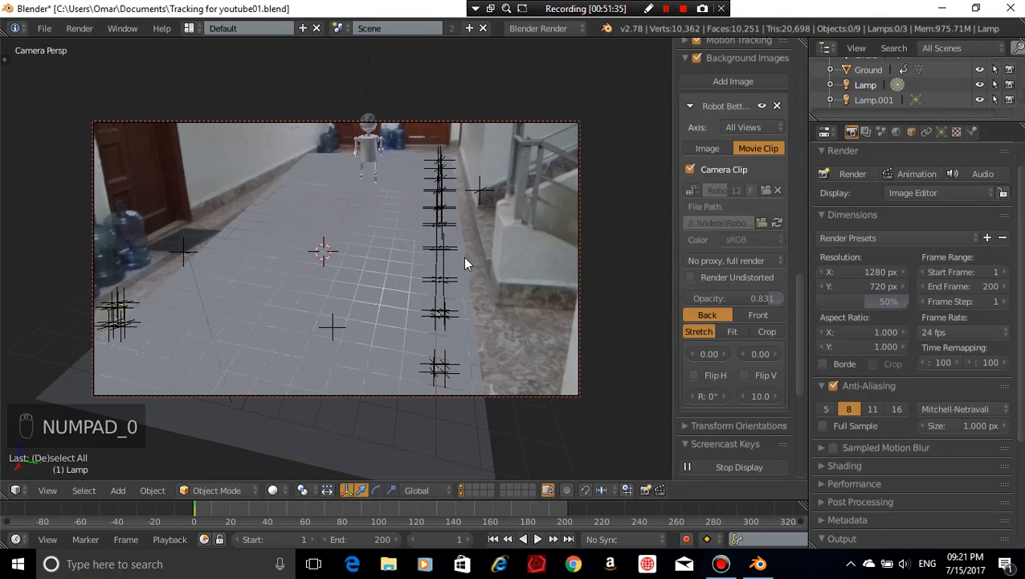
key("alt+a")
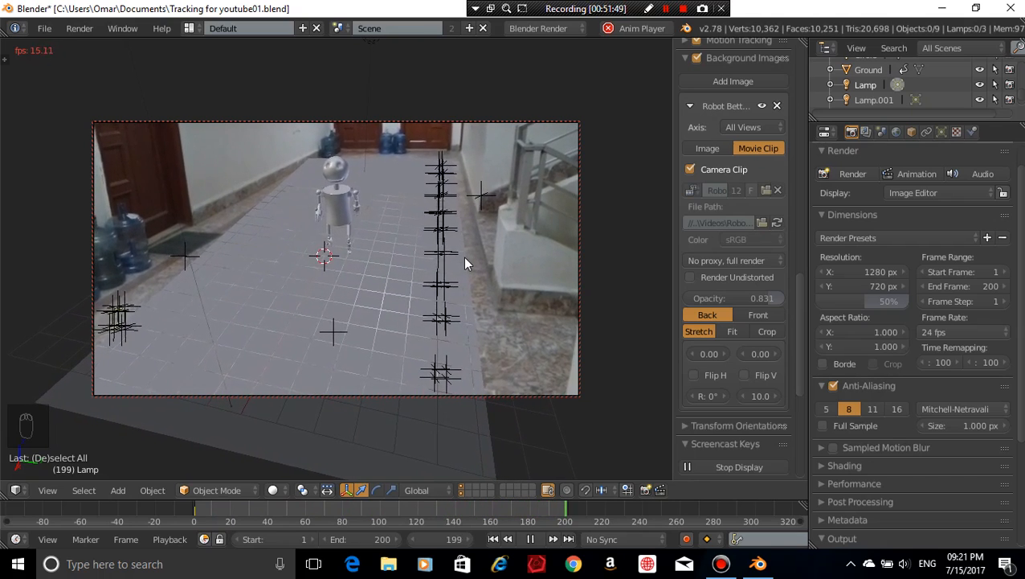
left_click(528, 539)
left_click(498, 539)
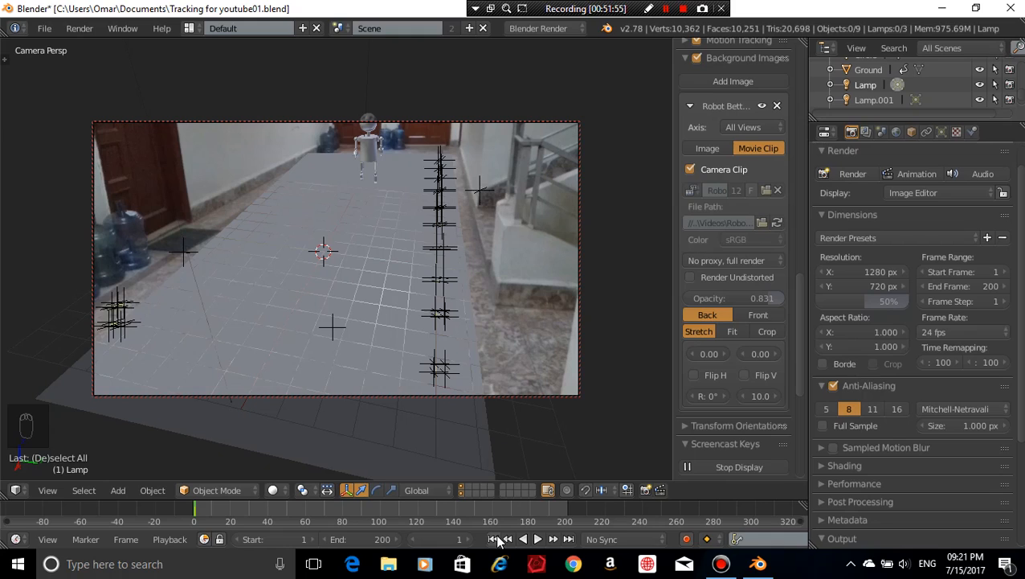
Return to the Animation screen layout and change the large timeline area to the NLA Editor
left_click(191, 29)
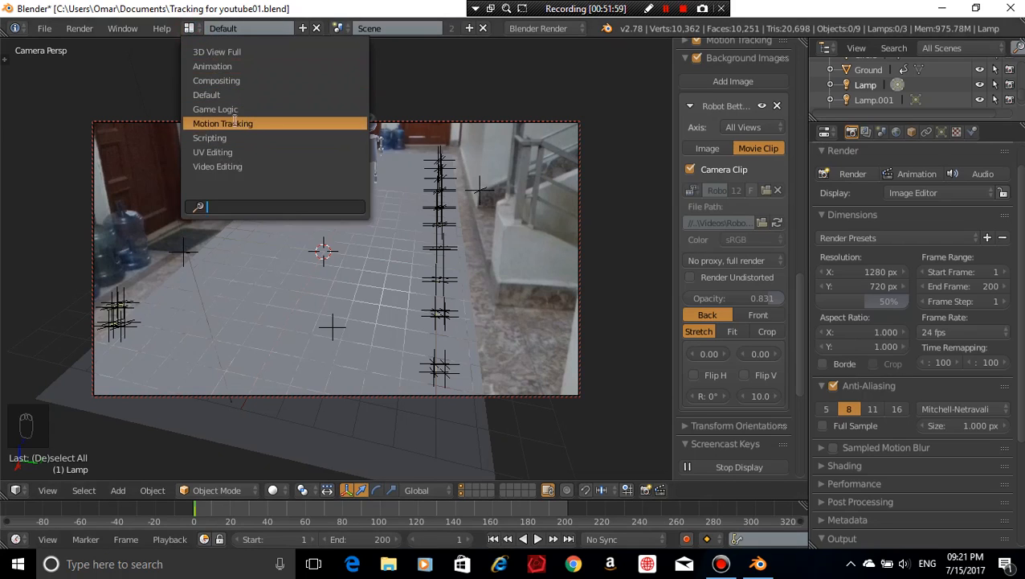
left_click(246, 66)
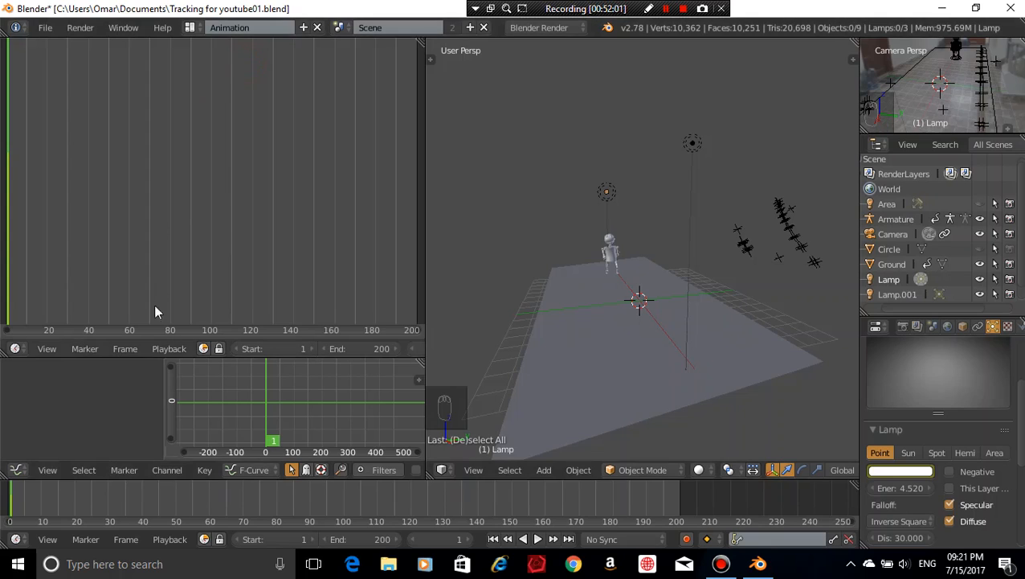
left_click(15, 348)
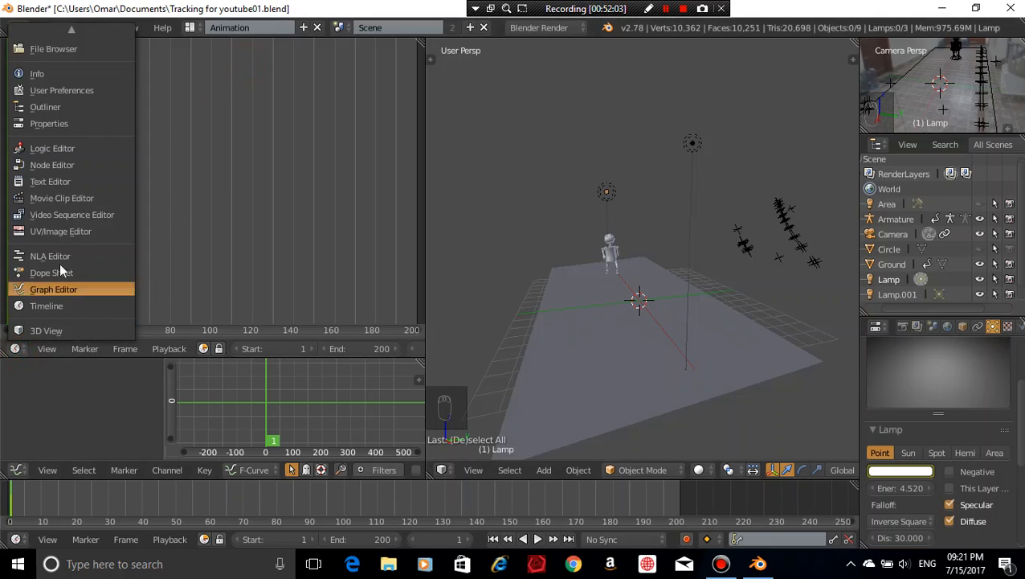
left_click(56, 256)
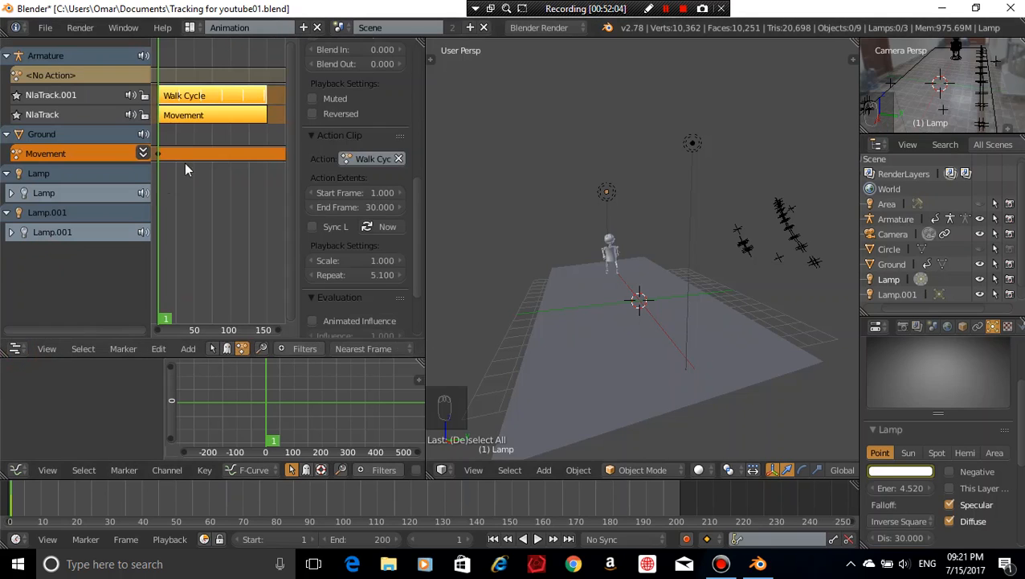
Select only the armature's Walk Cycle strip and set its repeat count to 5.600
right_click(242, 118, "shift")
right_click(257, 95)
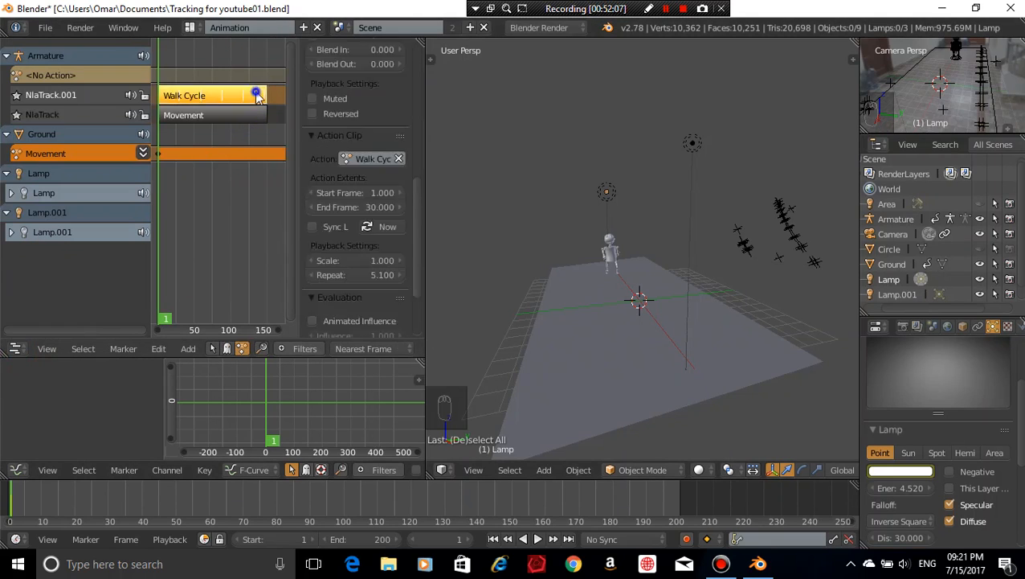
left_click(399, 275)
left_click(399, 274)
left_click(399, 275)
left_click(399, 275)
left_click(399, 275)
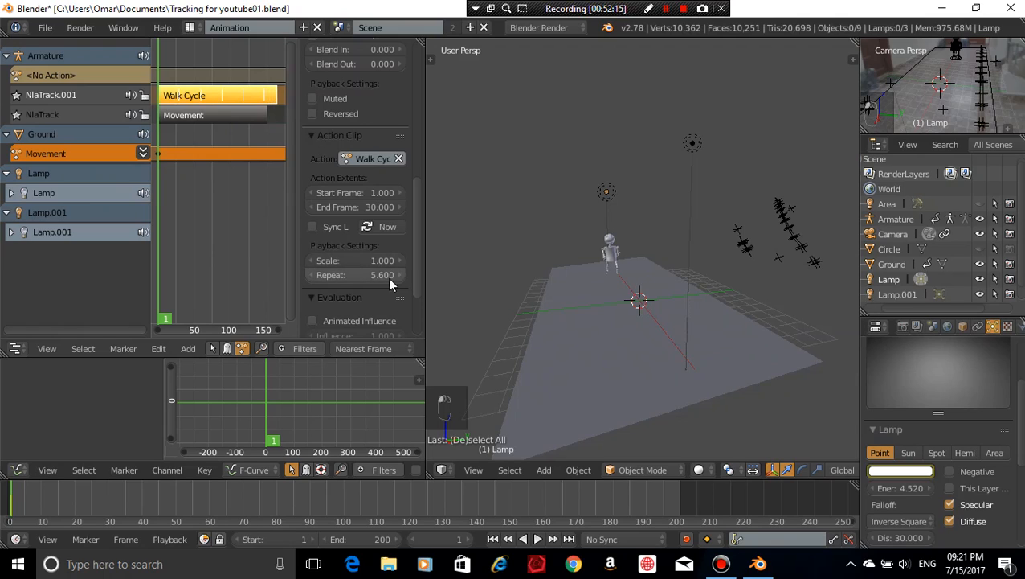
Set the armature's Movement strip repeat count to 1.100, then reselect the Walk Cycle strip
left_click(237, 115)
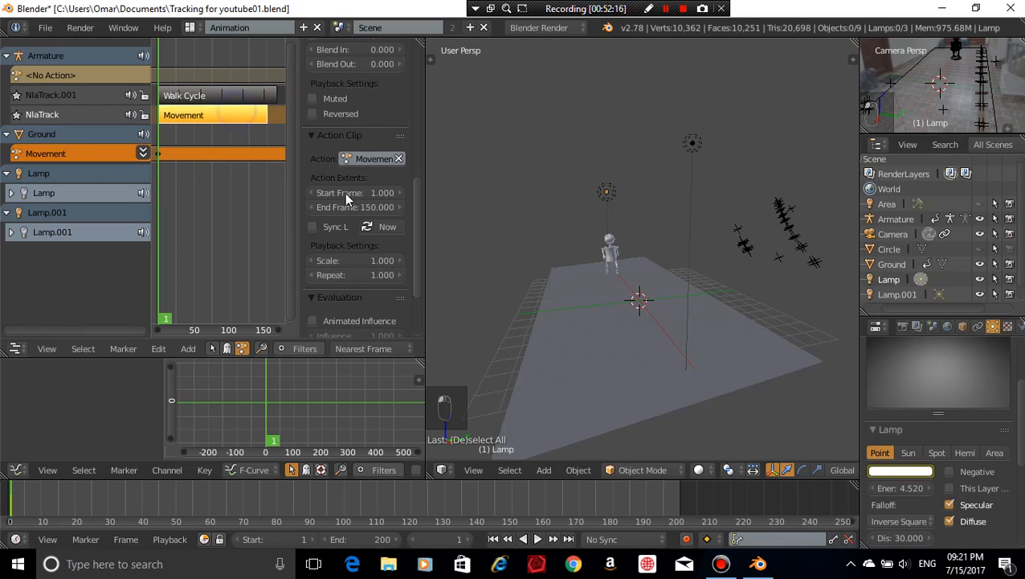
left_click(398, 275)
left_click(398, 275)
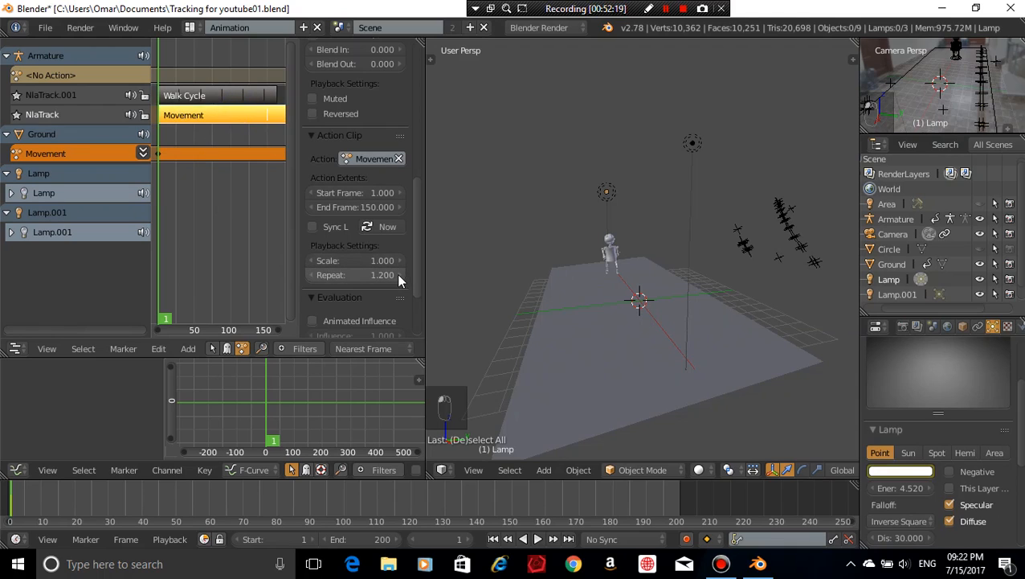
left_click(312, 276)
left_click(313, 276)
left_click(401, 275)
left_click(258, 102)
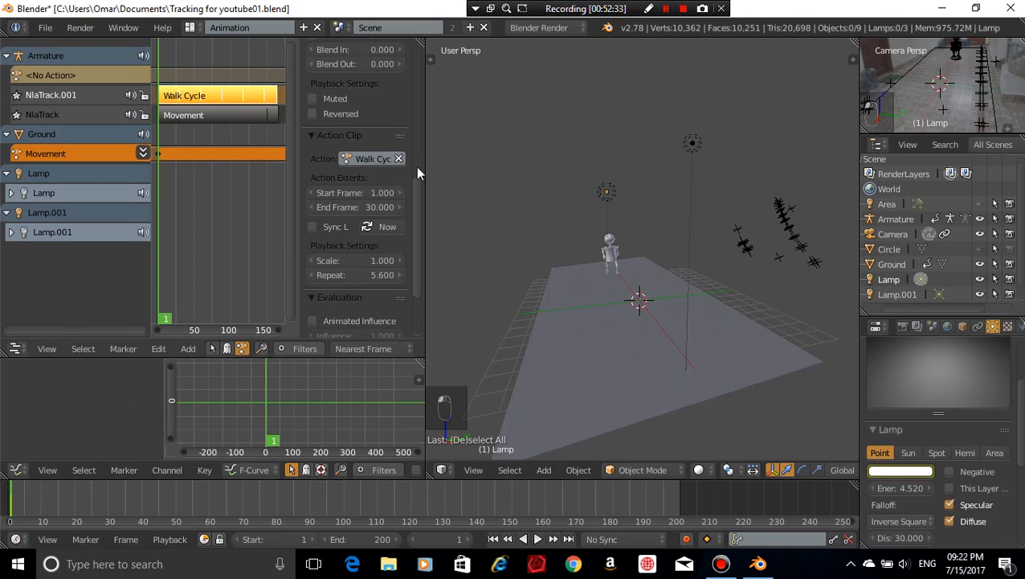
Switch to the Default screen layout and play the extended walk animation from the camera view, then stop playback
left_click(189, 27)
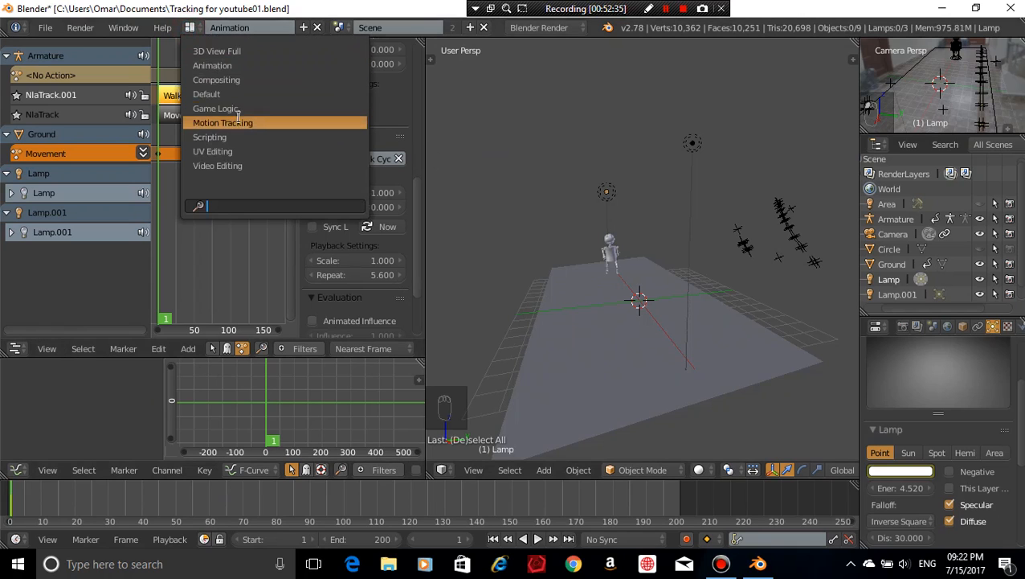
left_click(265, 93)
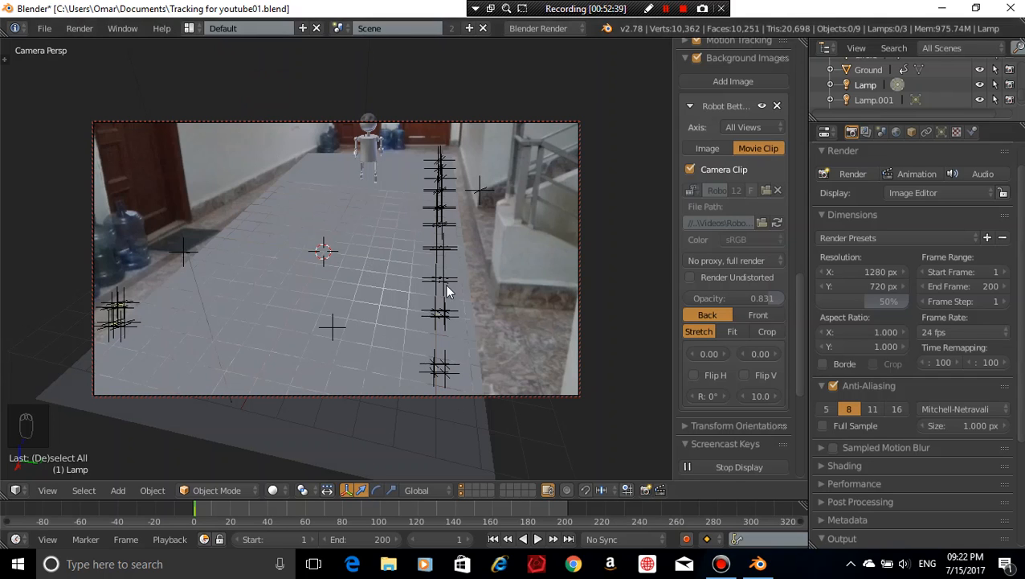
key("alt+a")
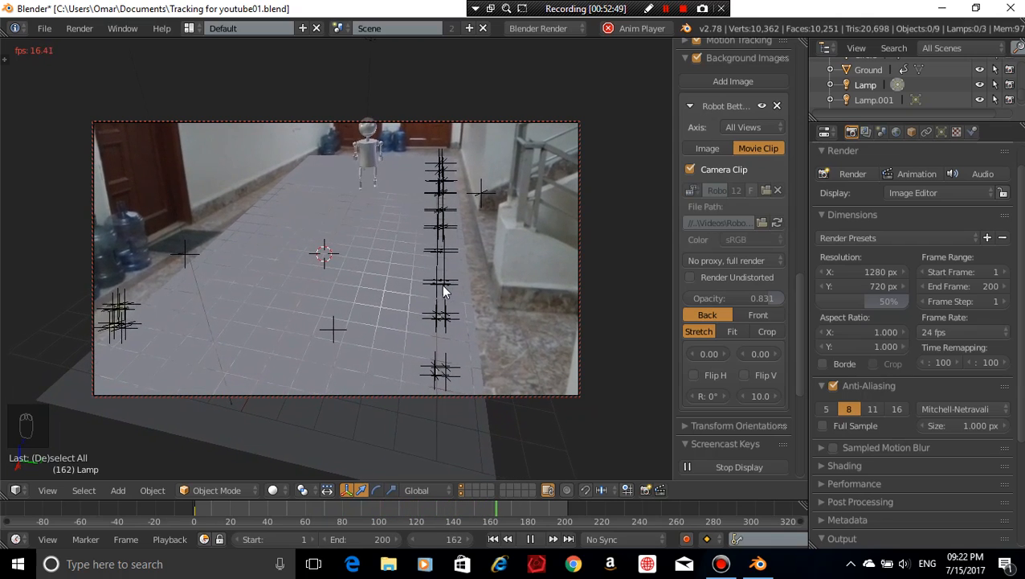
left_click(533, 540)
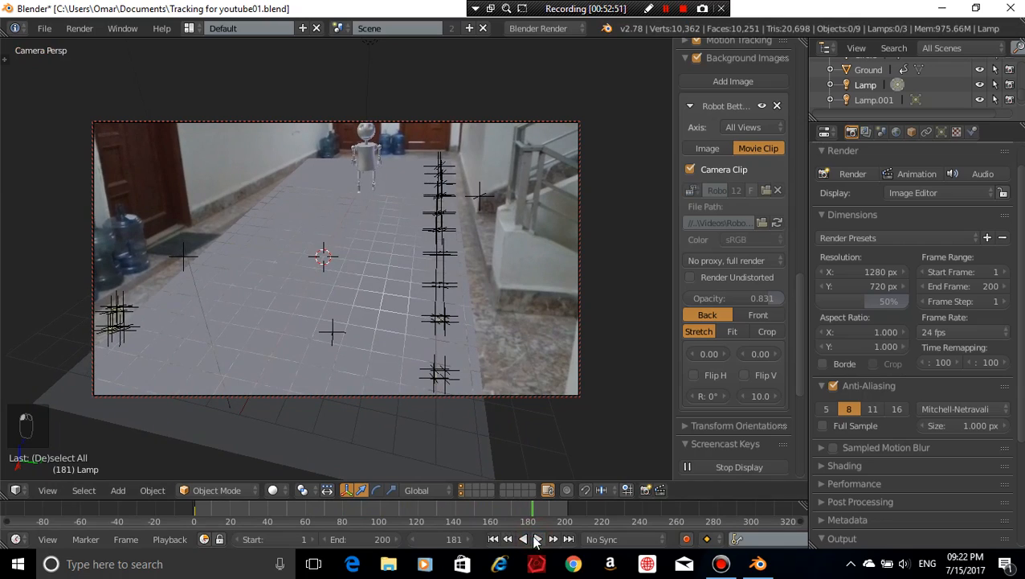
Jump to frame 210, then replay the robot's walk in the camera view and stop playback near the end
left_click(446, 537)
type("2")
key("Return")
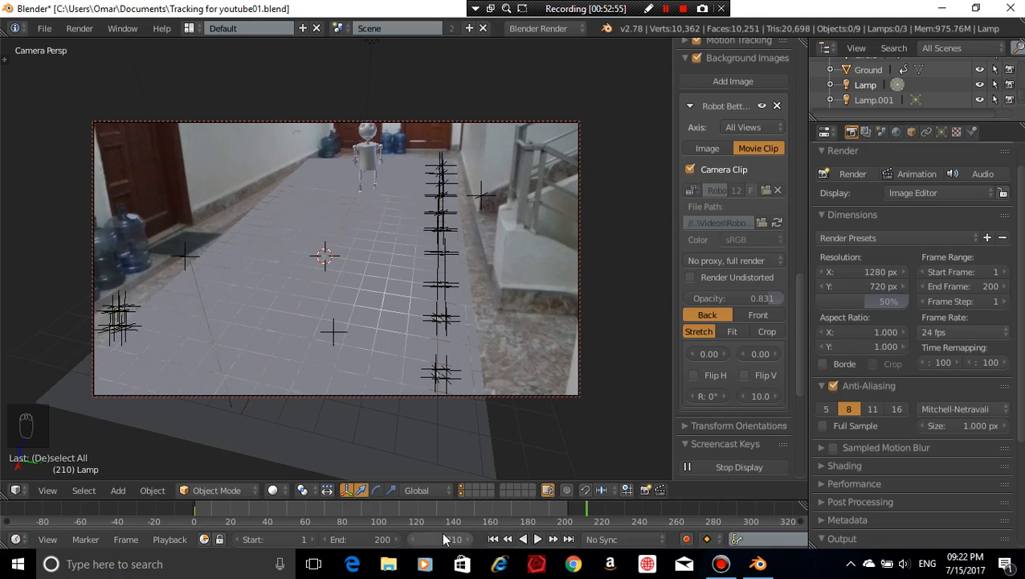
left_click(535, 539)
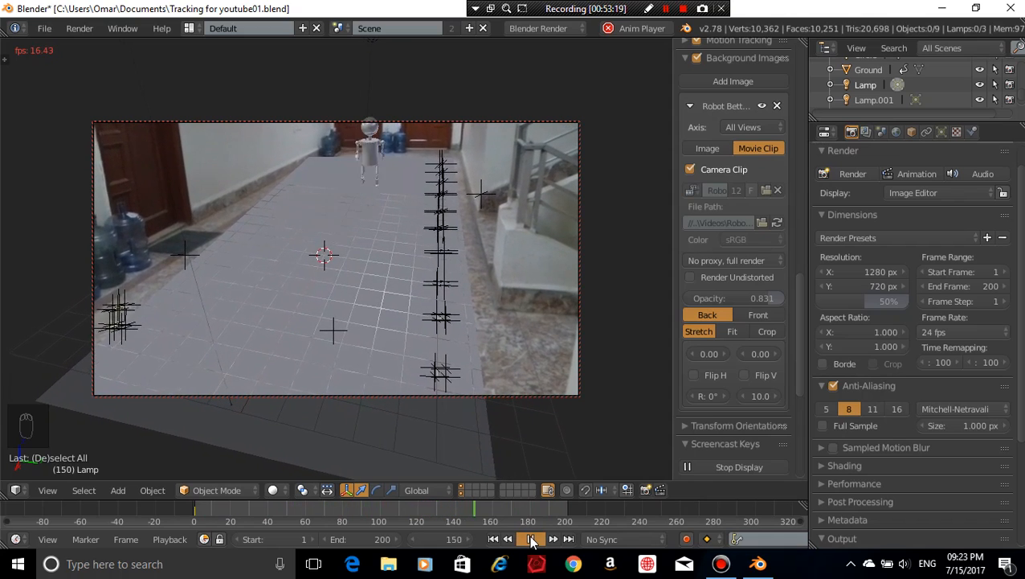
left_click(530, 539)
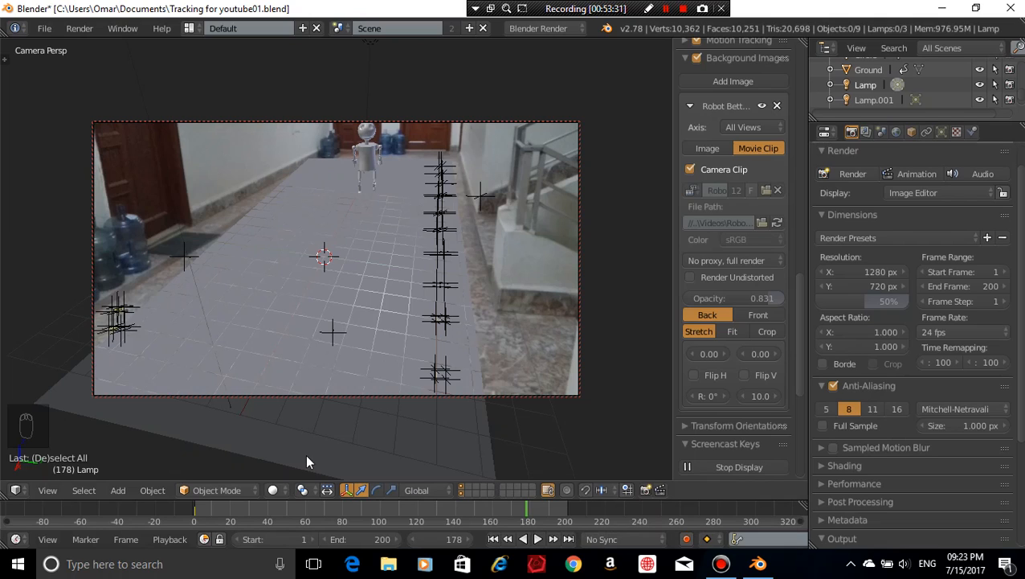
Reopen the recent file "Tracking for youtube01.blend" to discard the unsaved changes
left_click(52, 31)
mouse_move(113, 80)
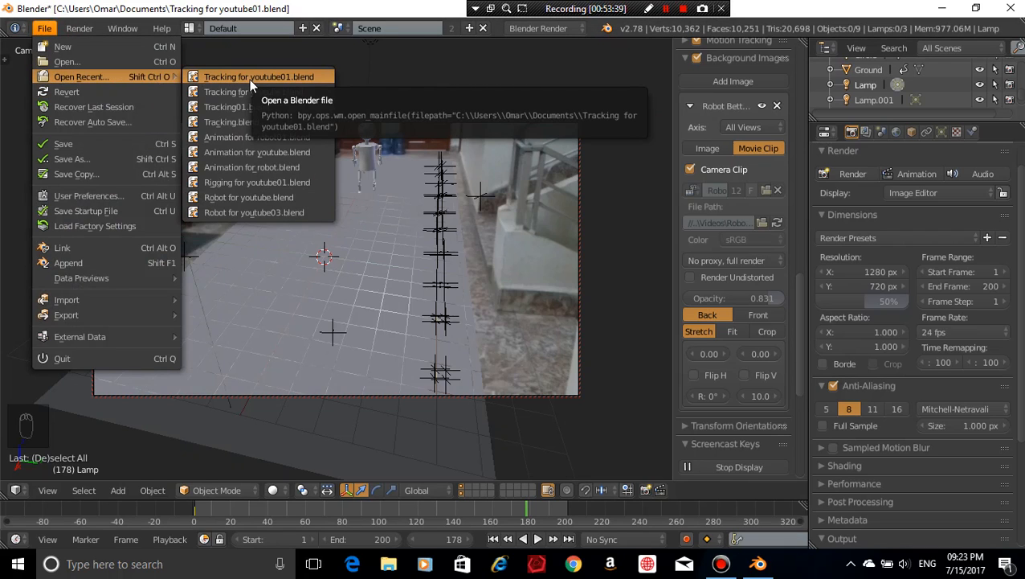
left_click(249, 77)
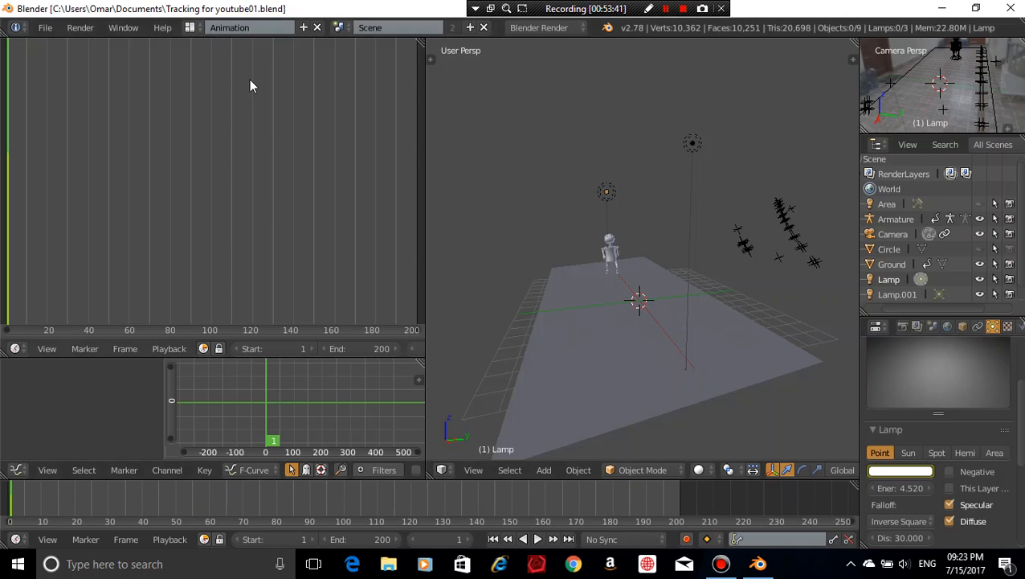
Change the upper timeline area to the Dope Sheet's Action Editor and load the Walk Cycle action
left_click(21, 348)
left_click(96, 272)
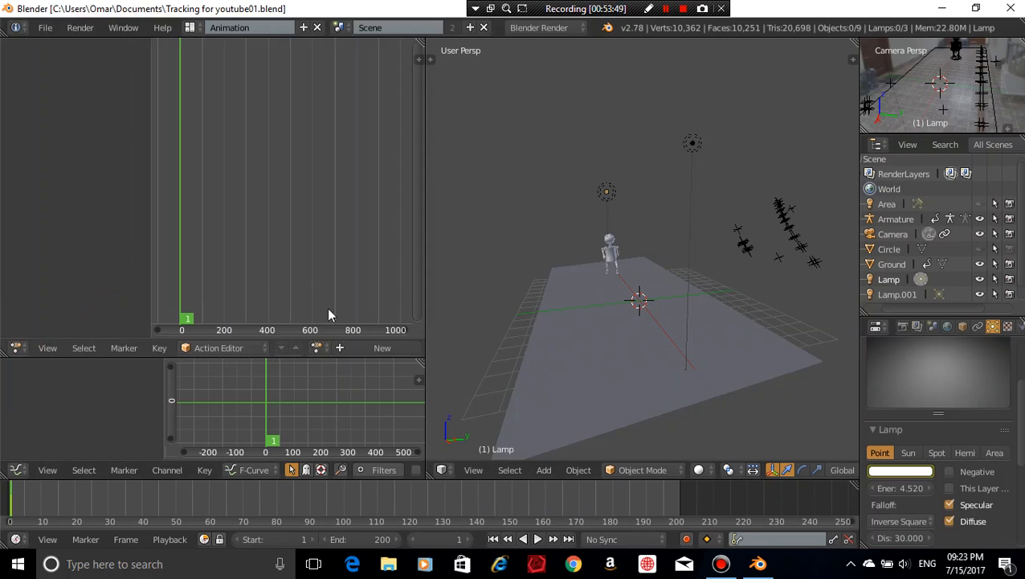
left_click(317, 347)
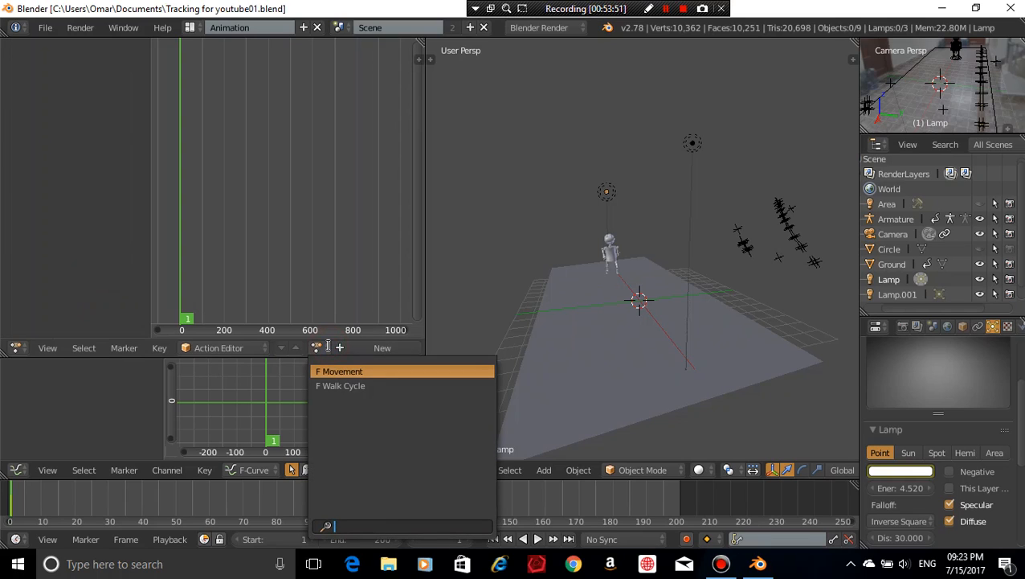
left_click(337, 385)
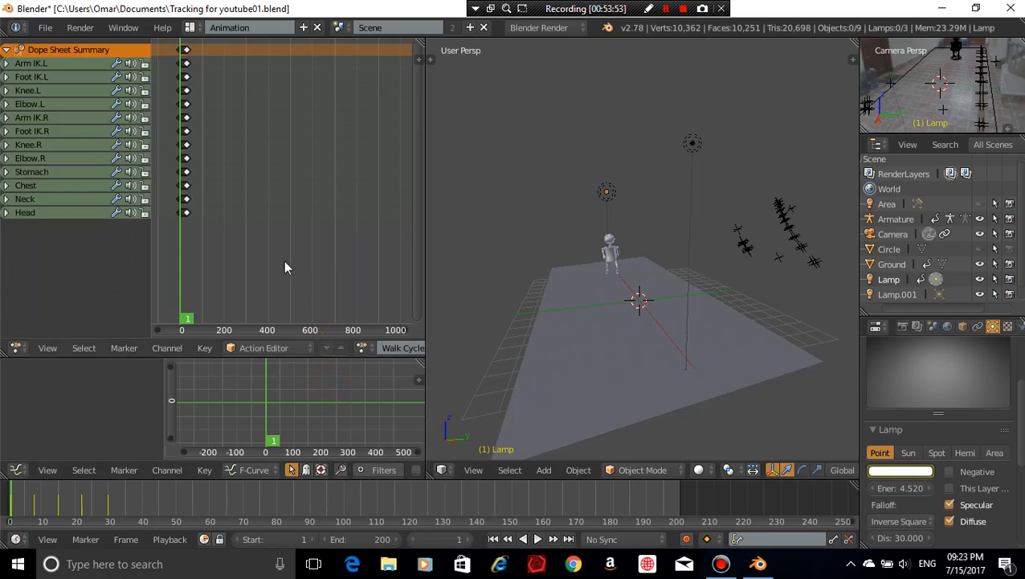
Play the walk animation briefly, stop it, and set the current frame to 30
left_click(186, 78)
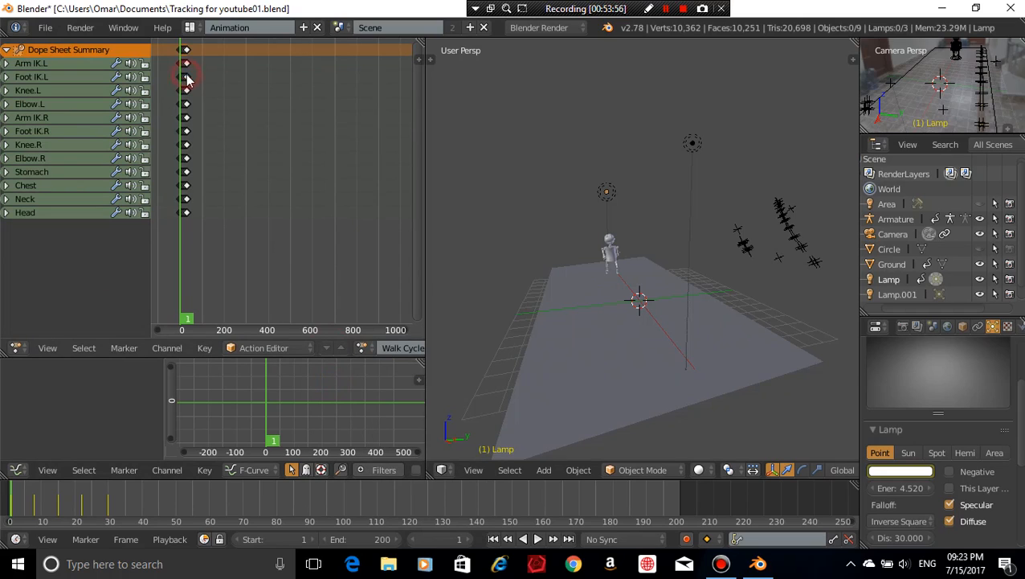
left_click(186, 171)
key("alt+a")
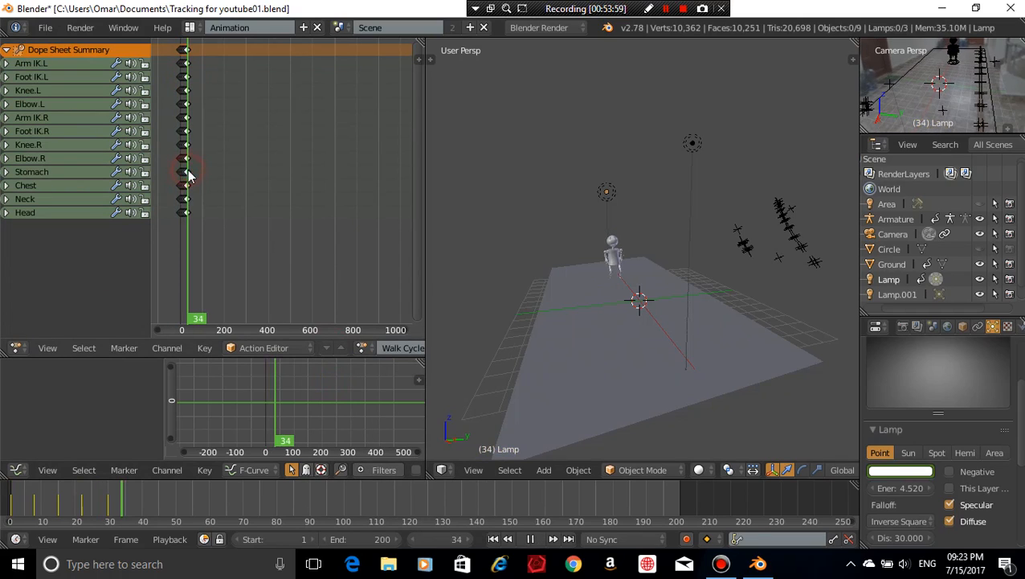
key("alt+a")
scroll(212, 225, "up", 1)
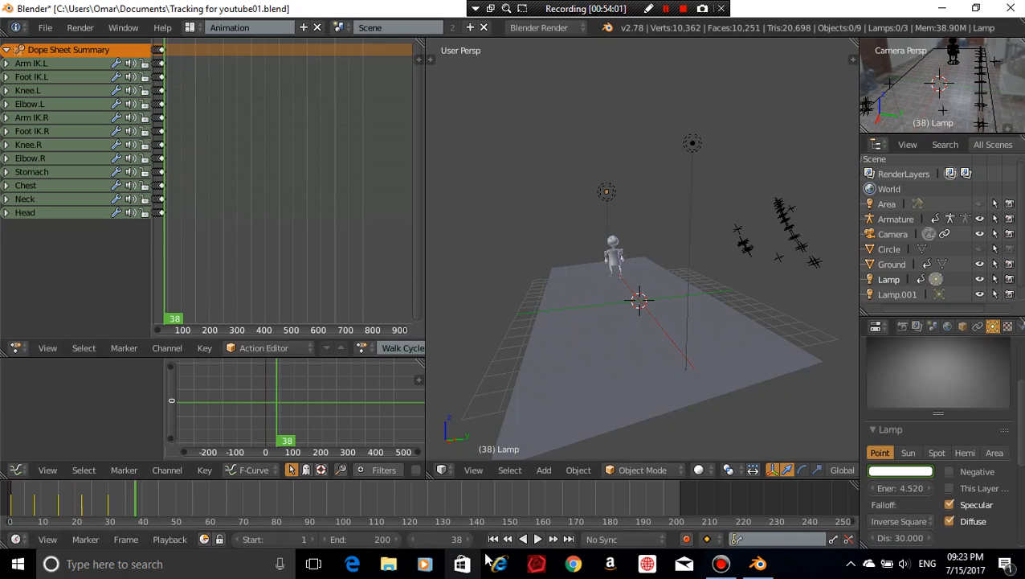
left_click(437, 537)
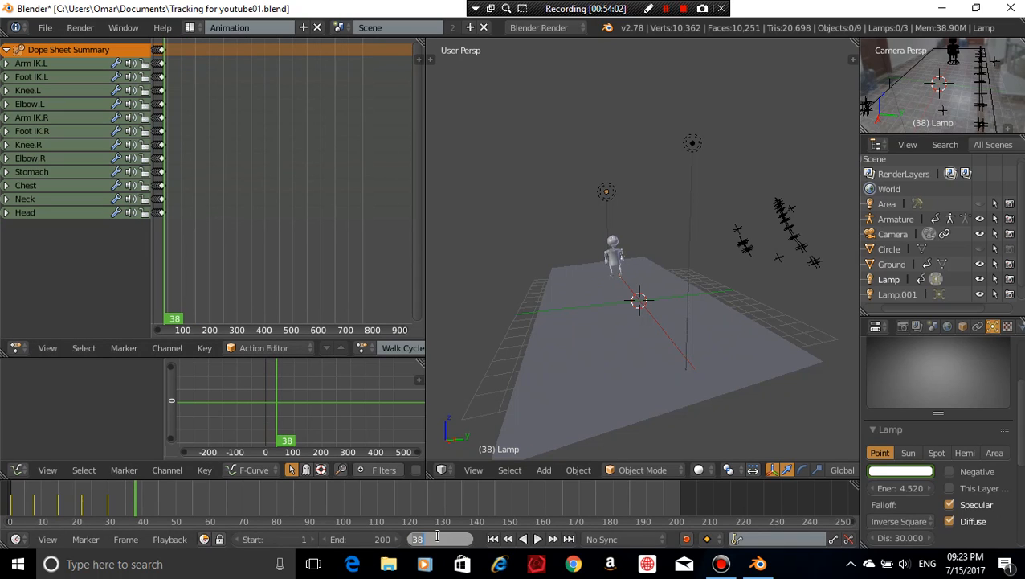
type("30")
key("Return")
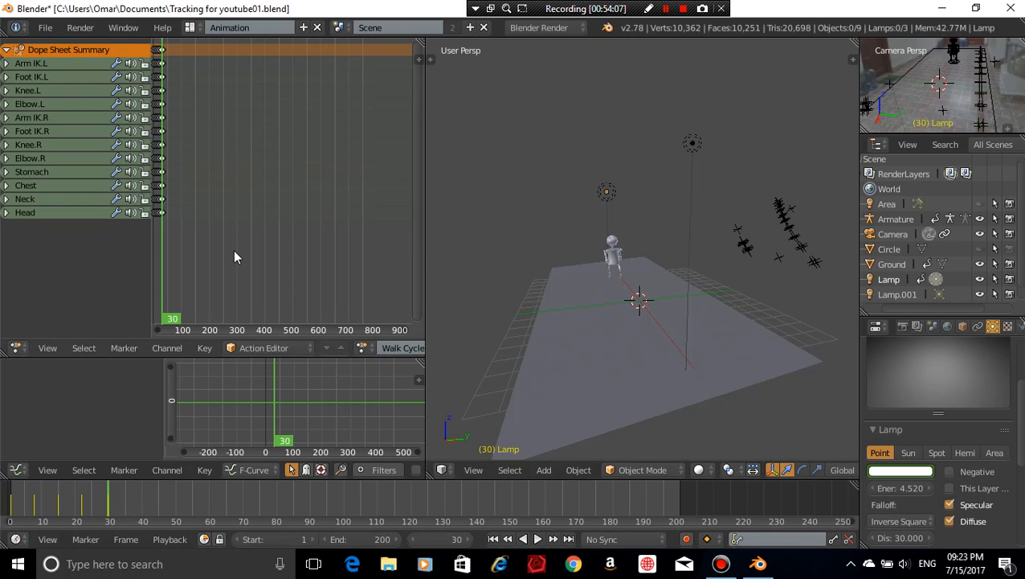
scroll(235, 257, "down", 1)
scroll(234, 251, "down", 1)
scroll(234, 251, "up", 7)
middle_click_drag(328, 224, 156, 224)
scroll(262, 182, "up", 15)
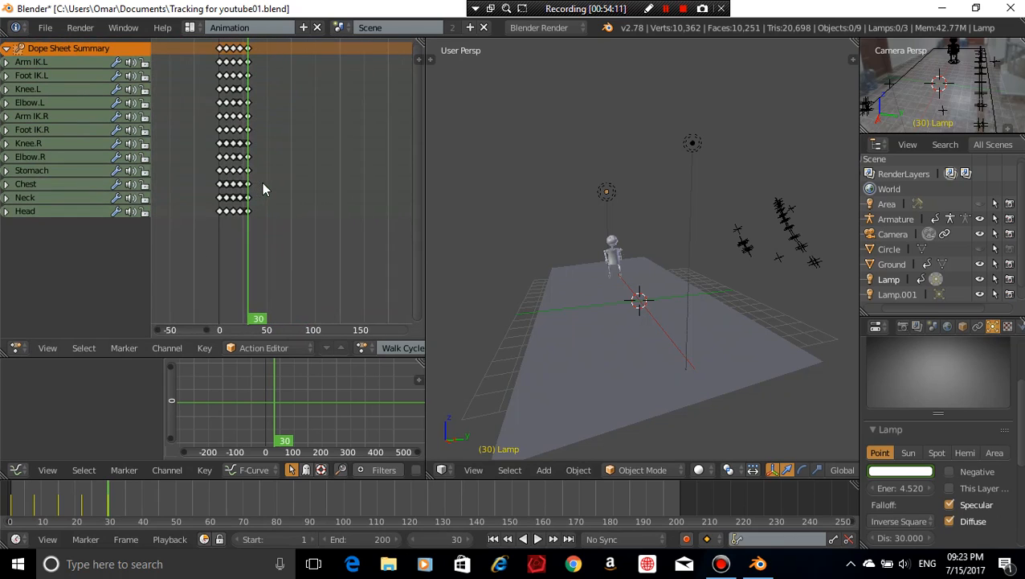
scroll(262, 182, "up", 3)
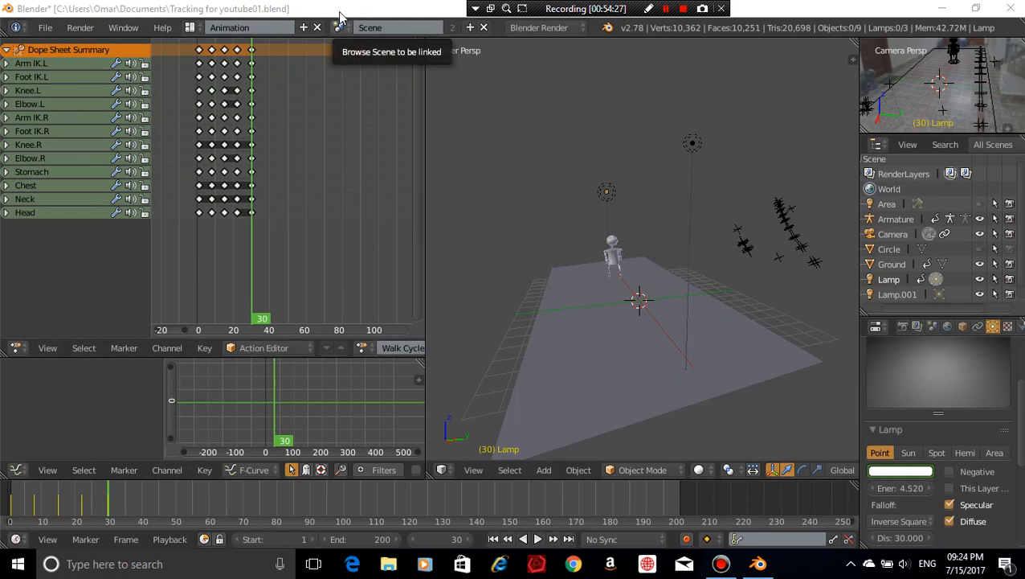
left_click(249, 213)
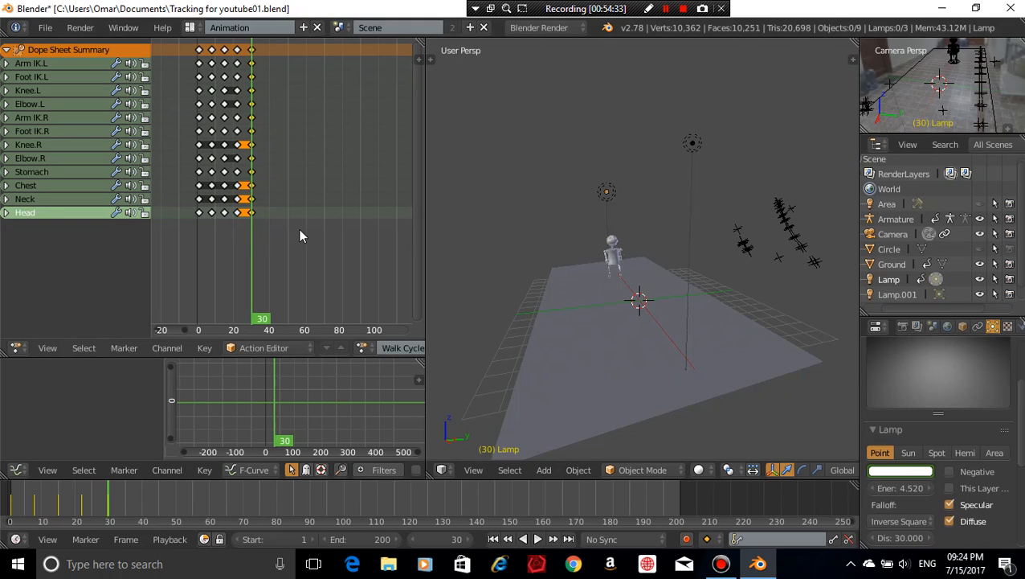
key("g")
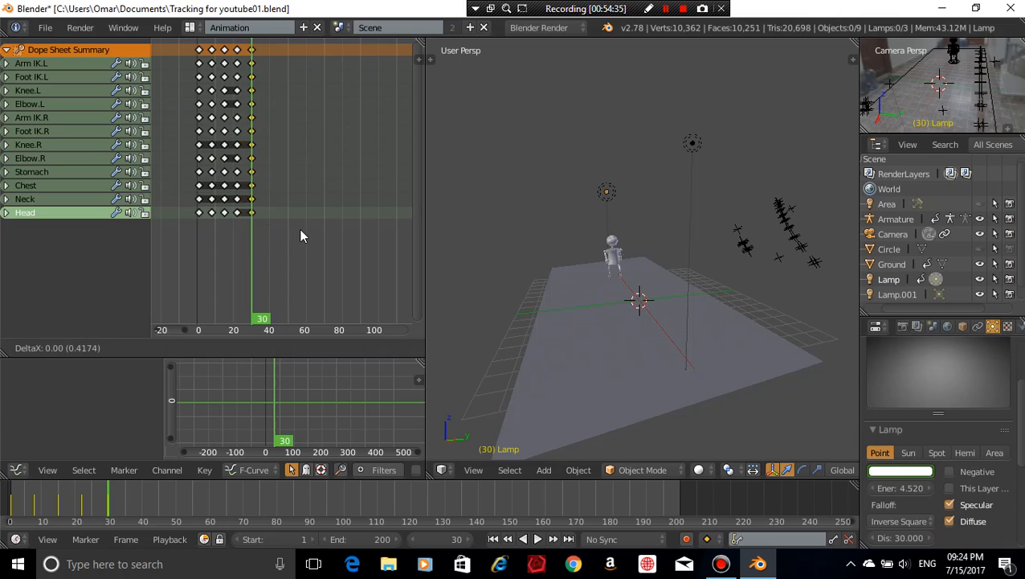
key("Escape")
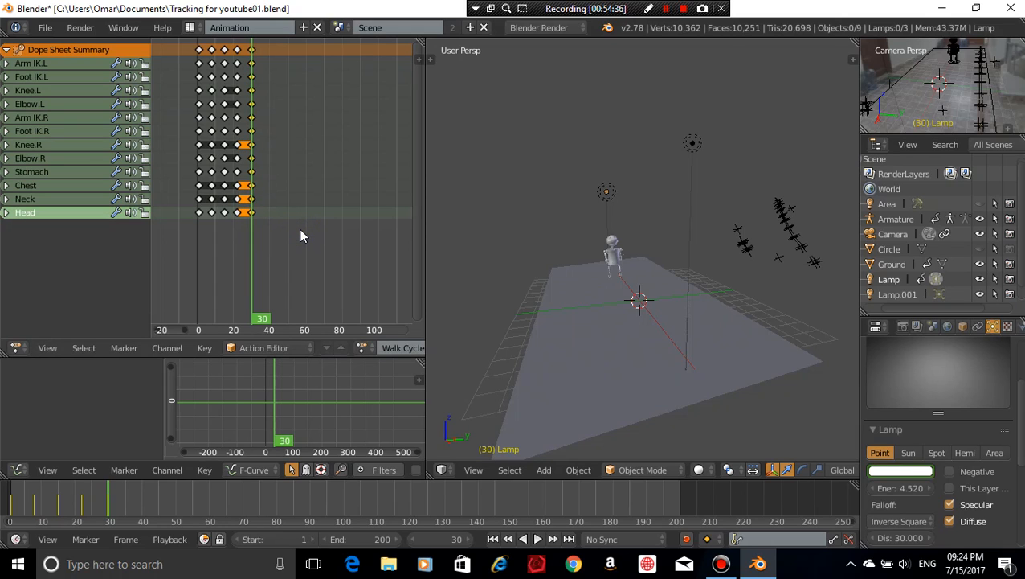
key("a")
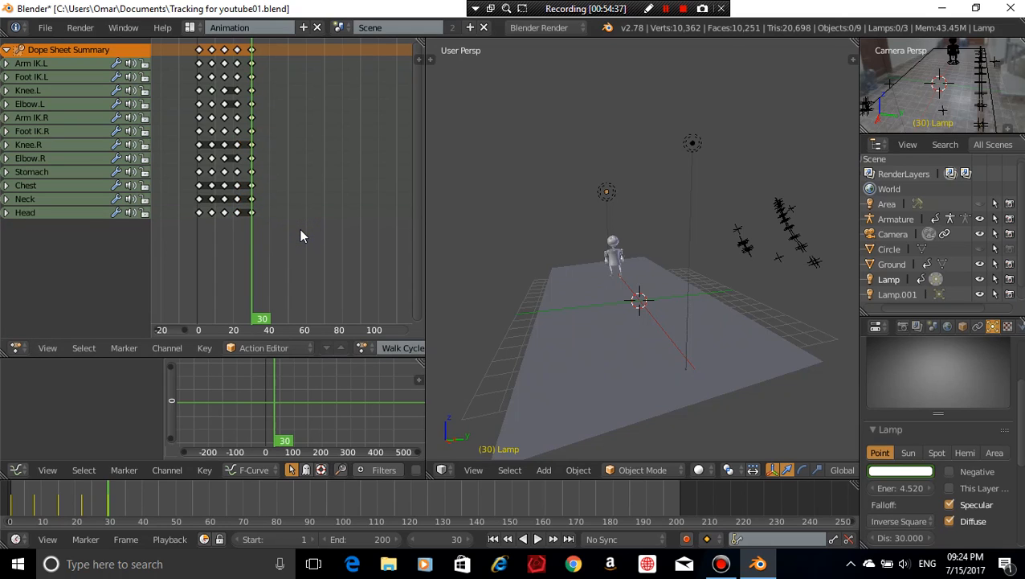
Move the Walk Cycle's last keyframe column from frame 30 to frame 50 and place the playhead there
right_click(253, 213, "alt")
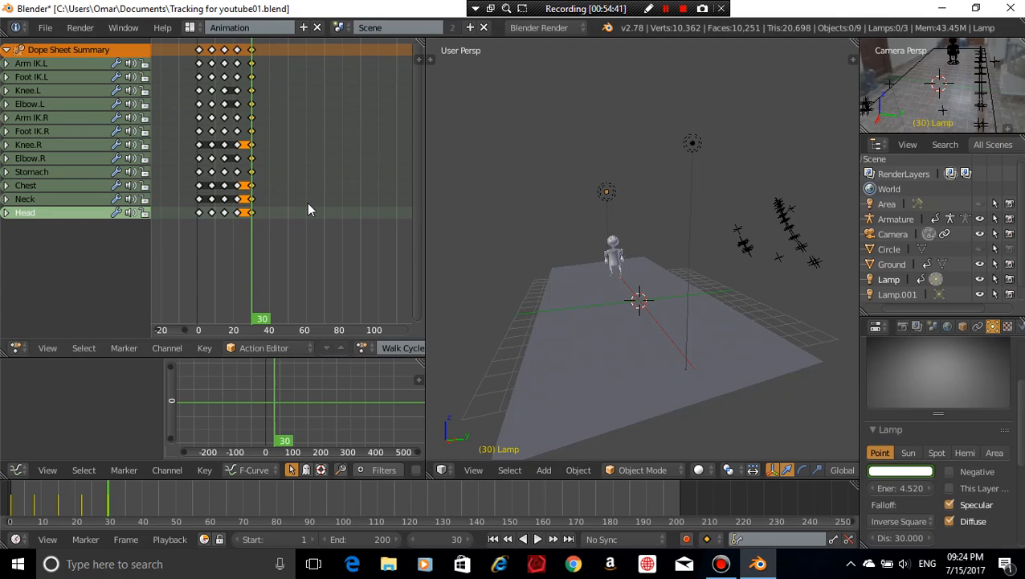
key("g")
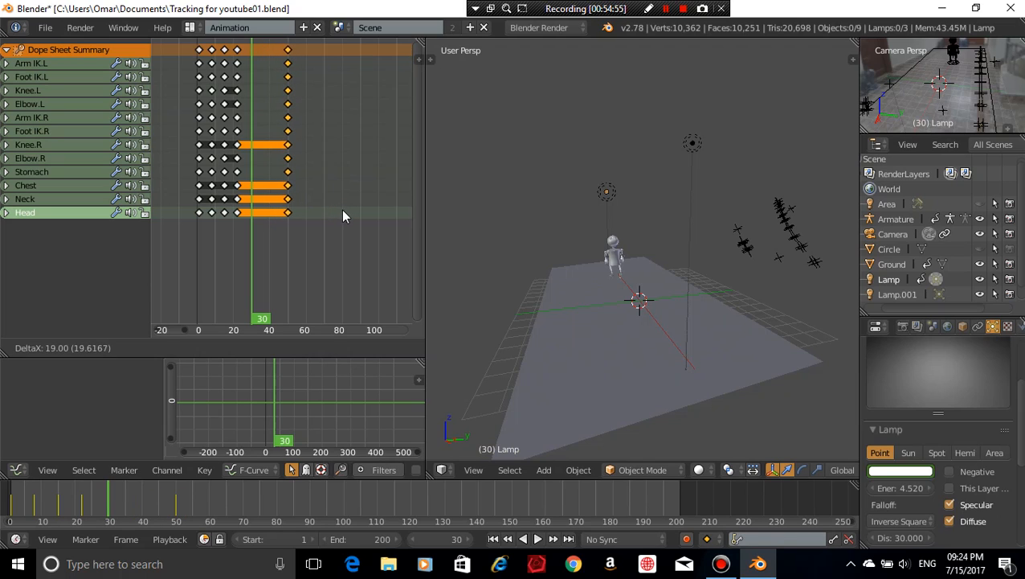
left_click(343, 210)
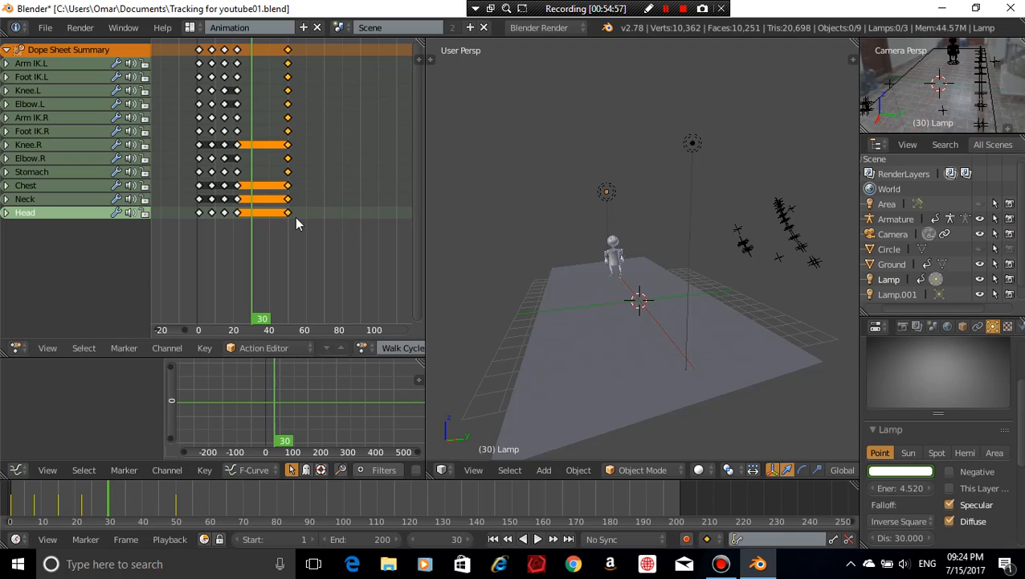
left_click(288, 217)
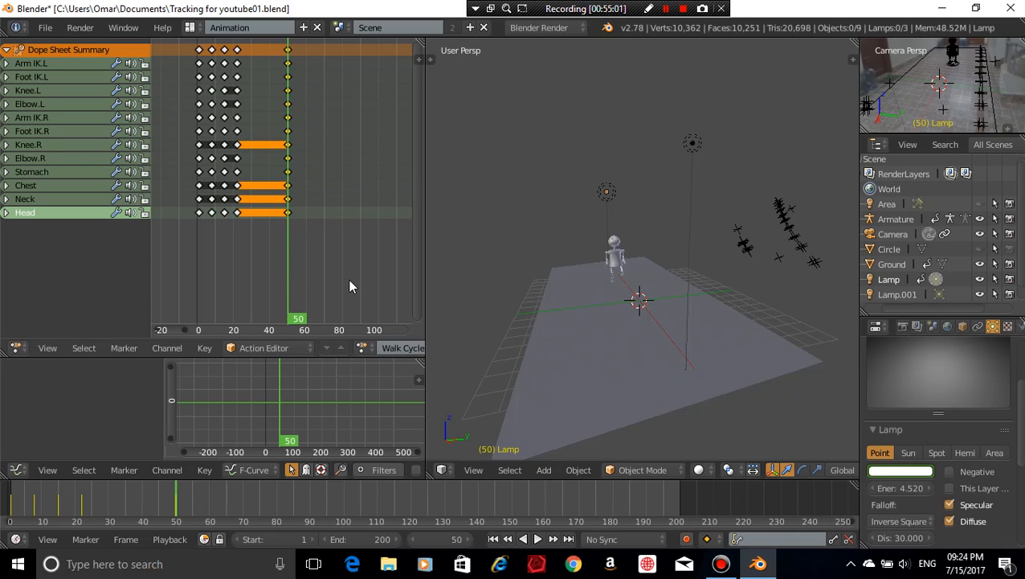
Move the last keyframe column back to frame 45 and set the current frame to 45
key("g")
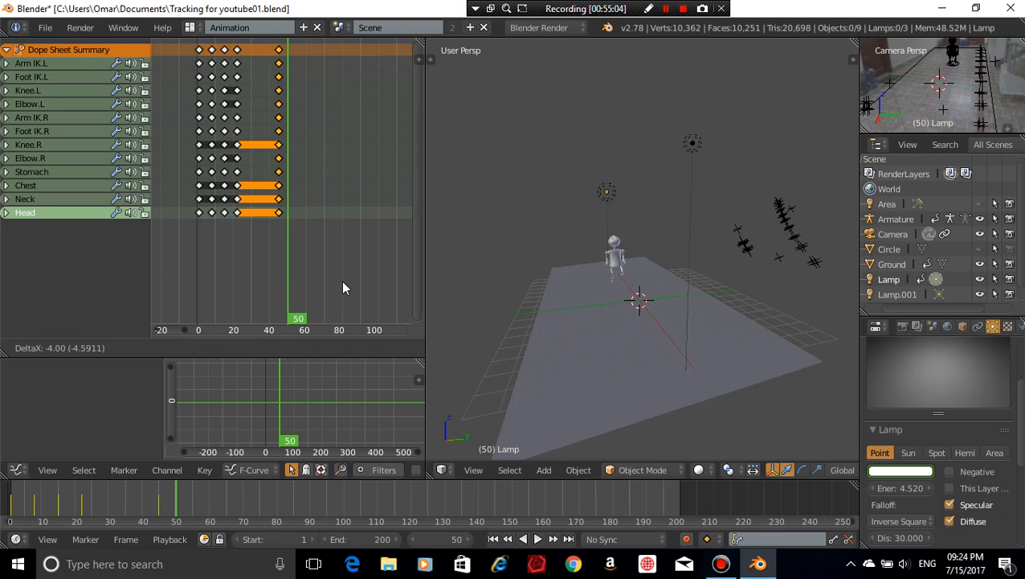
left_click(343, 286)
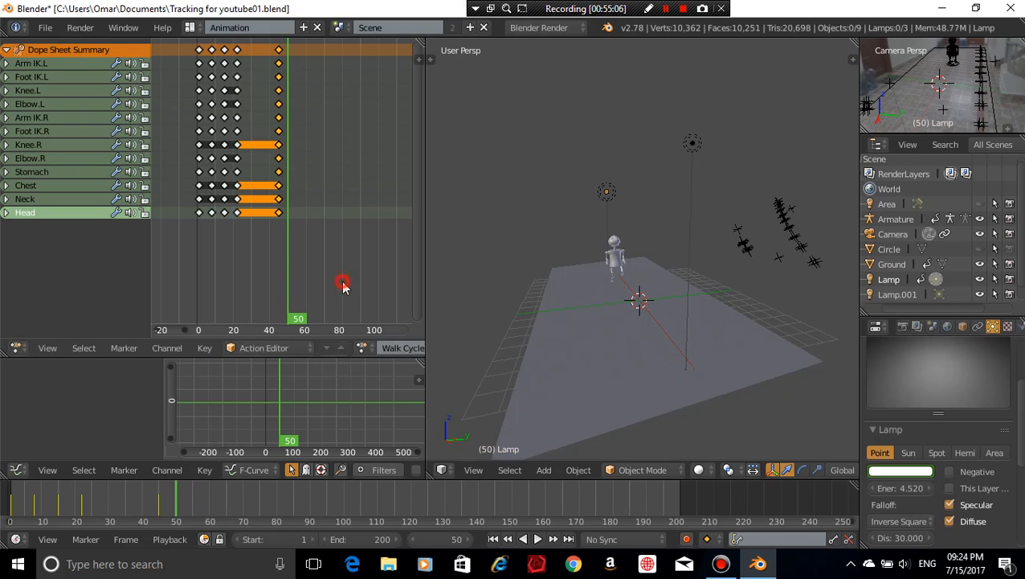
scroll(343, 287, "up", 4)
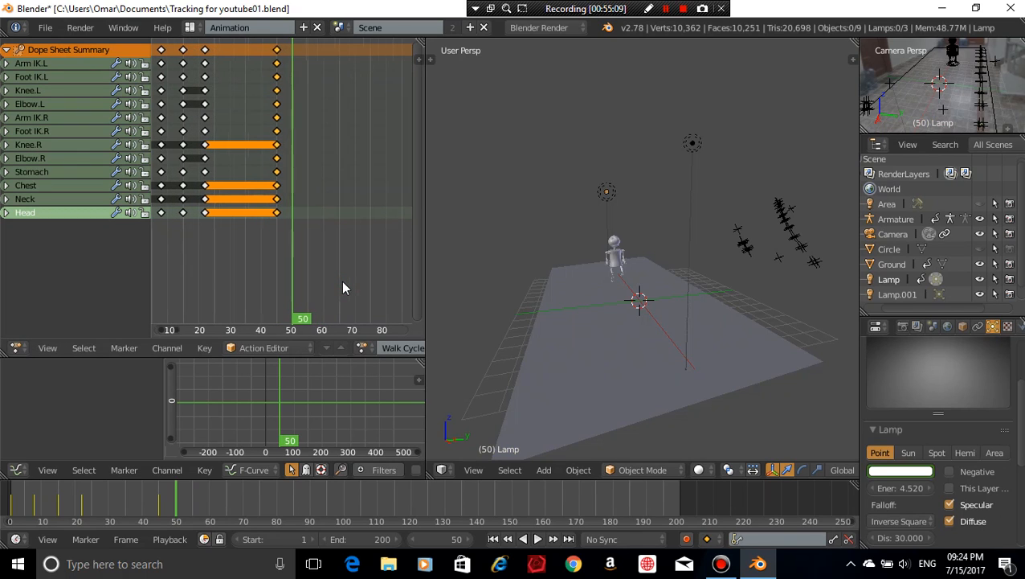
left_click(274, 212)
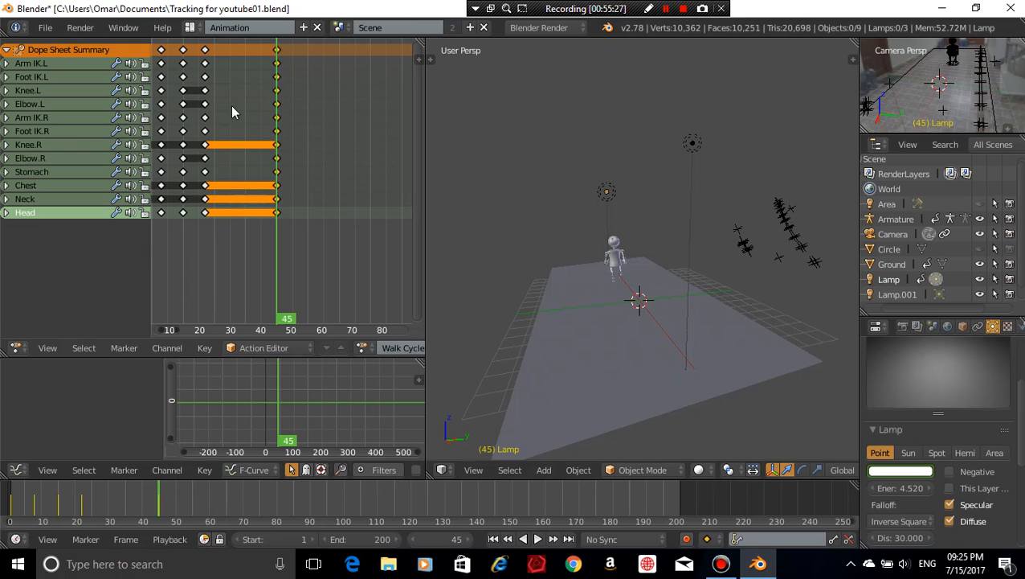
Select the Walk Cycle's second-to-last keyframe column for all bones and move it 10 frames later, to about frame 32
right_click(184, 104)
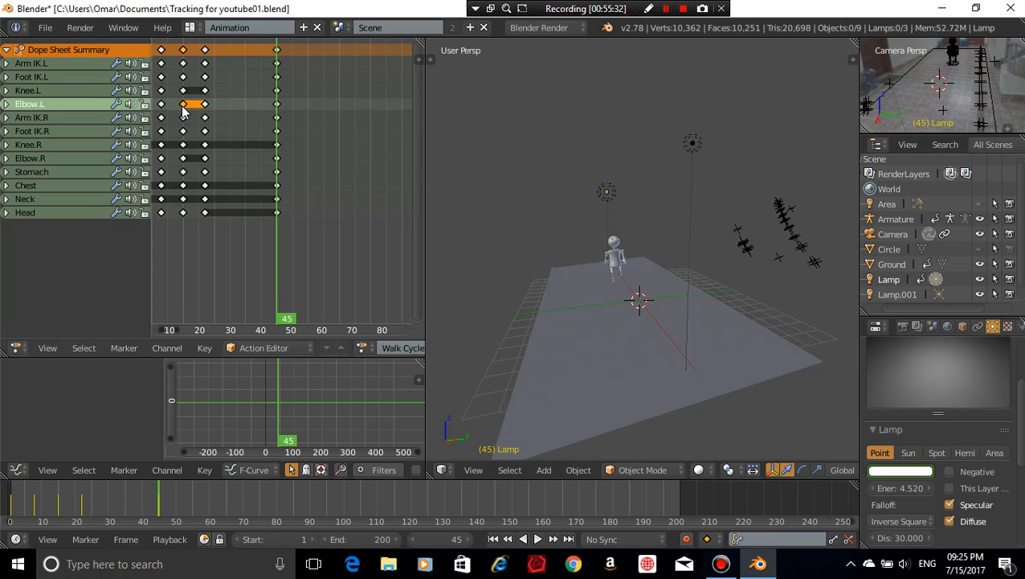
right_click(204, 104)
key("a")
right_click(205, 213, "alt")
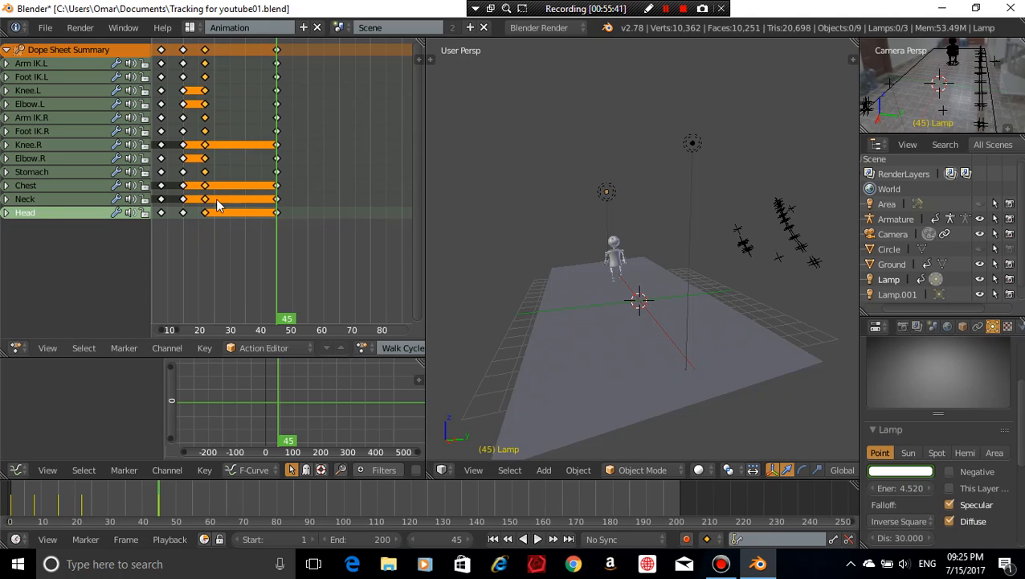
key("g")
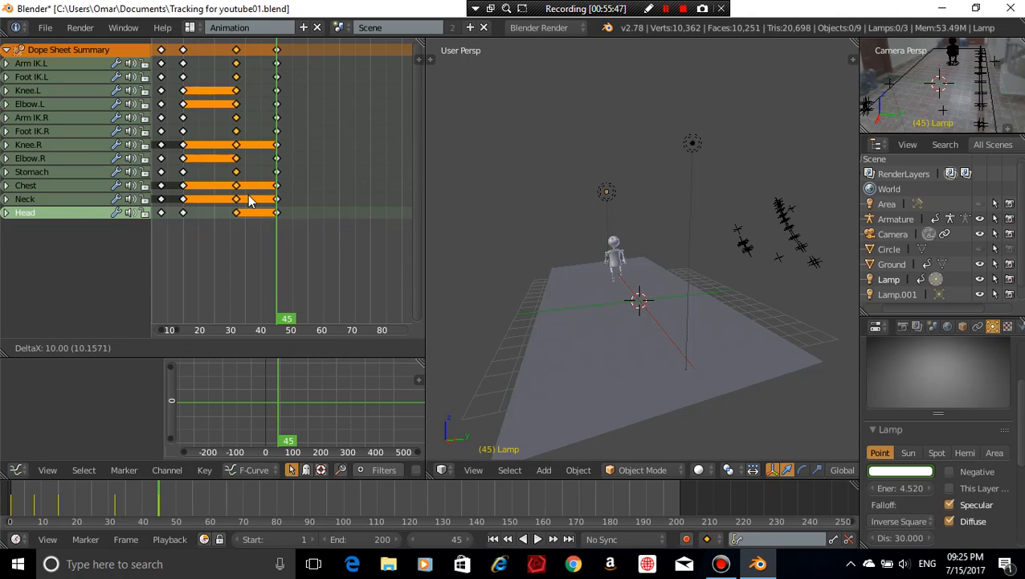
left_click(249, 201)
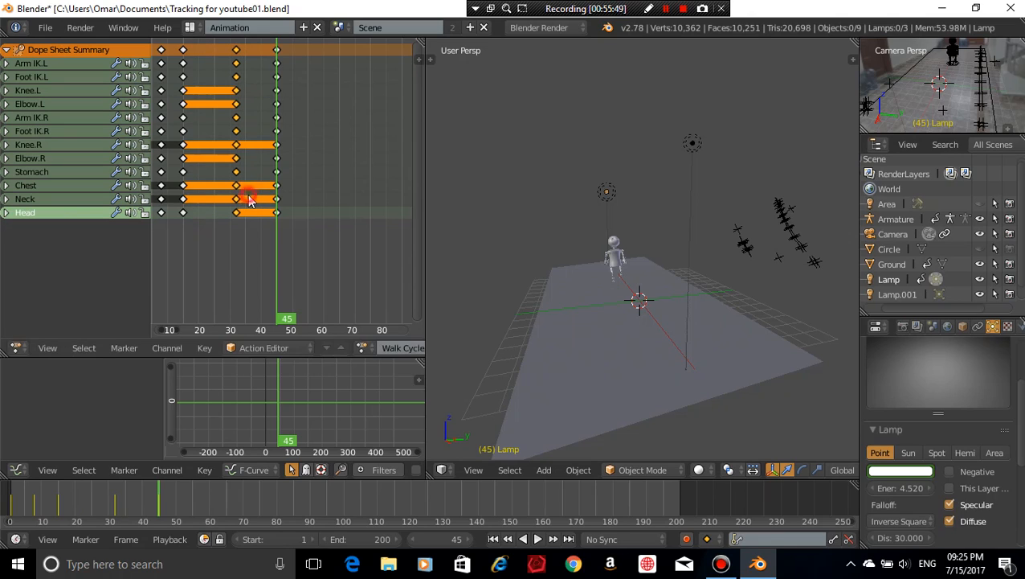
Try to move the middle keyframe column, near frame 15, to about frame 20
key("a")
right_click(185, 158, "alt")
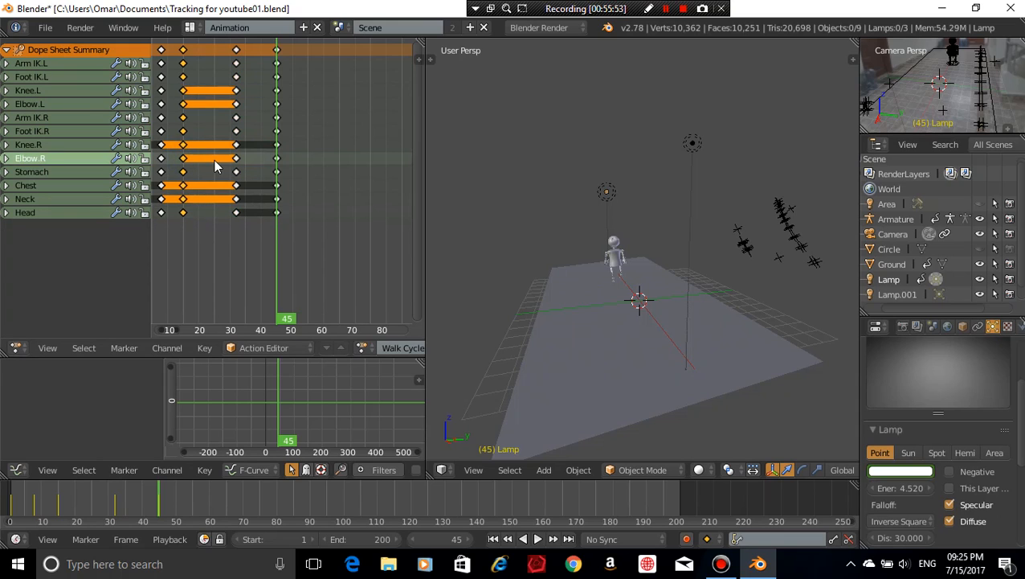
key("g")
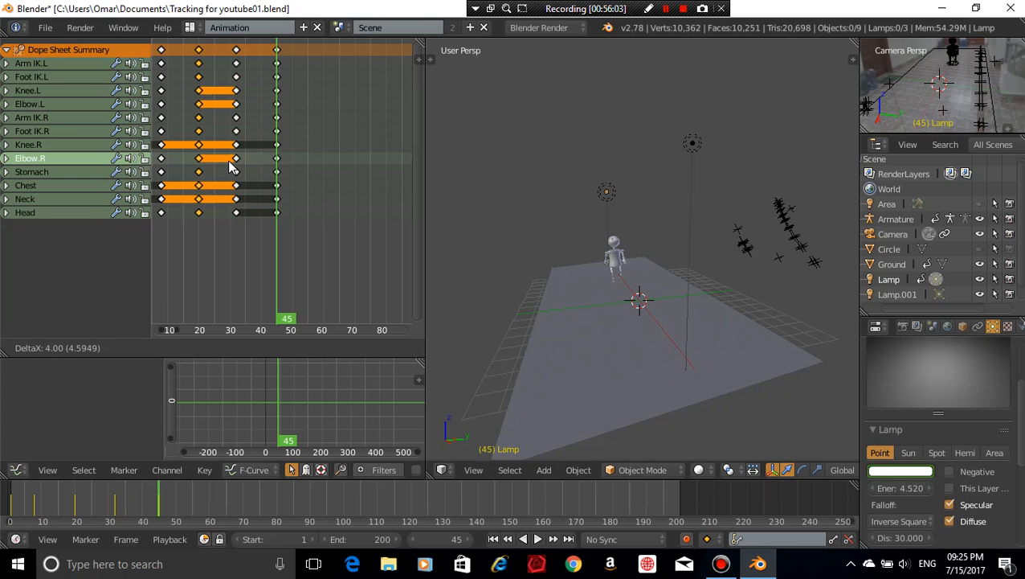
left_click(229, 164)
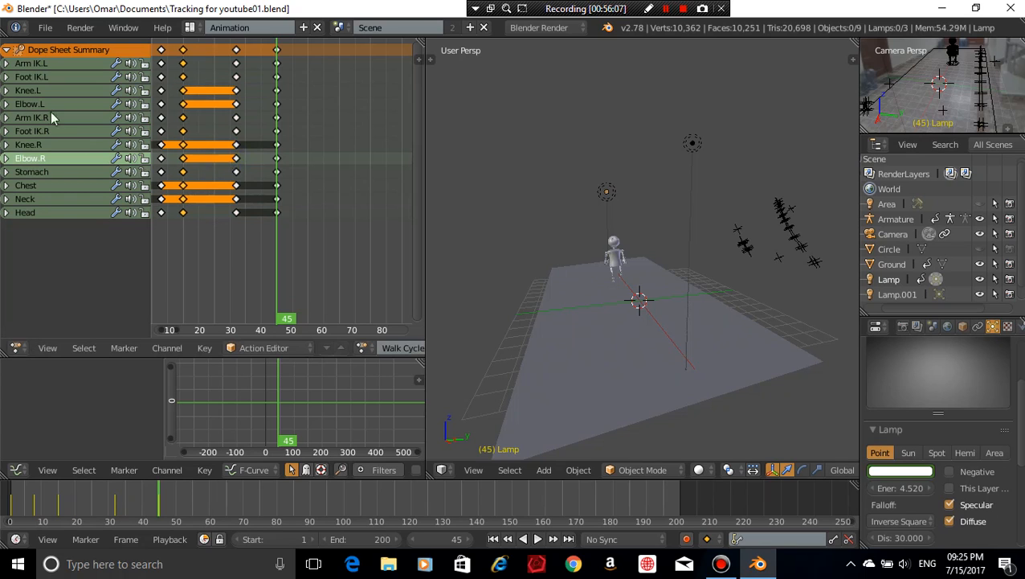
Reload "Tracking for youtube01.blend" from the recent files to drop the keyframe timing edits
left_click(46, 28)
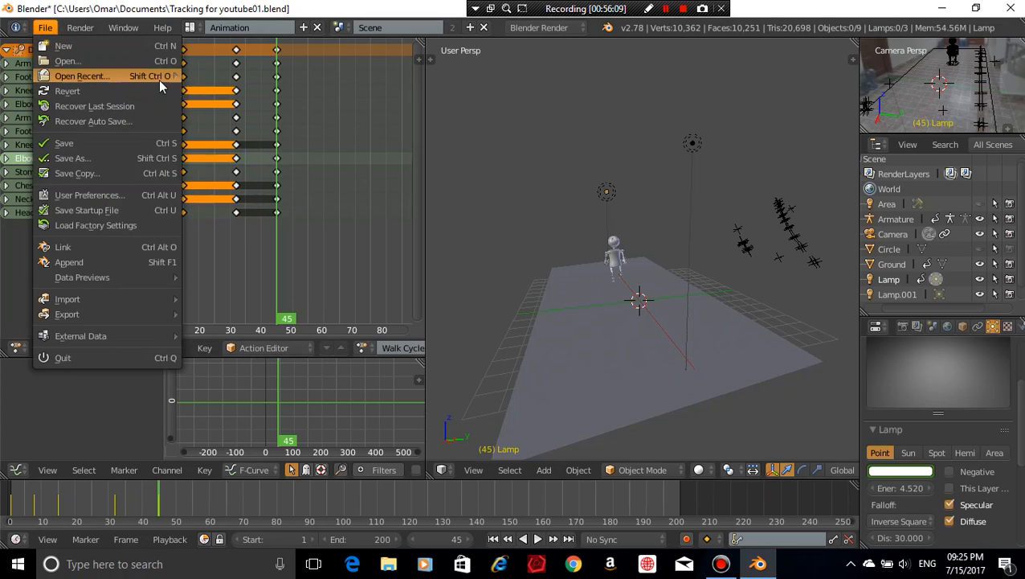
mouse_move(158, 77)
left_click(266, 78)
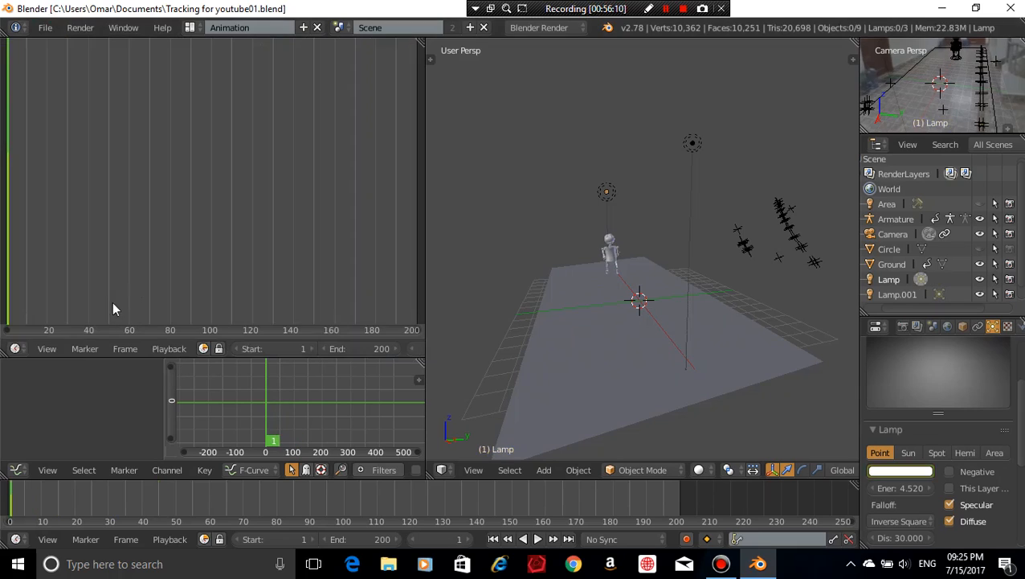
Turn the tall timeline area into a Dope Sheet in Action Editor mode and assign the Movement action to the active lamp
left_click(18, 348)
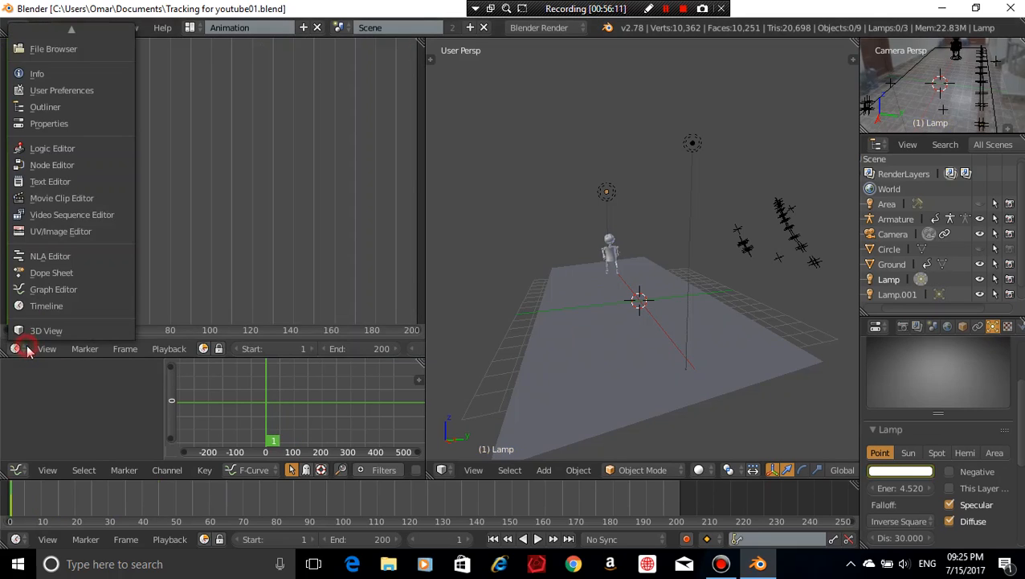
left_click(68, 274)
left_click(314, 348)
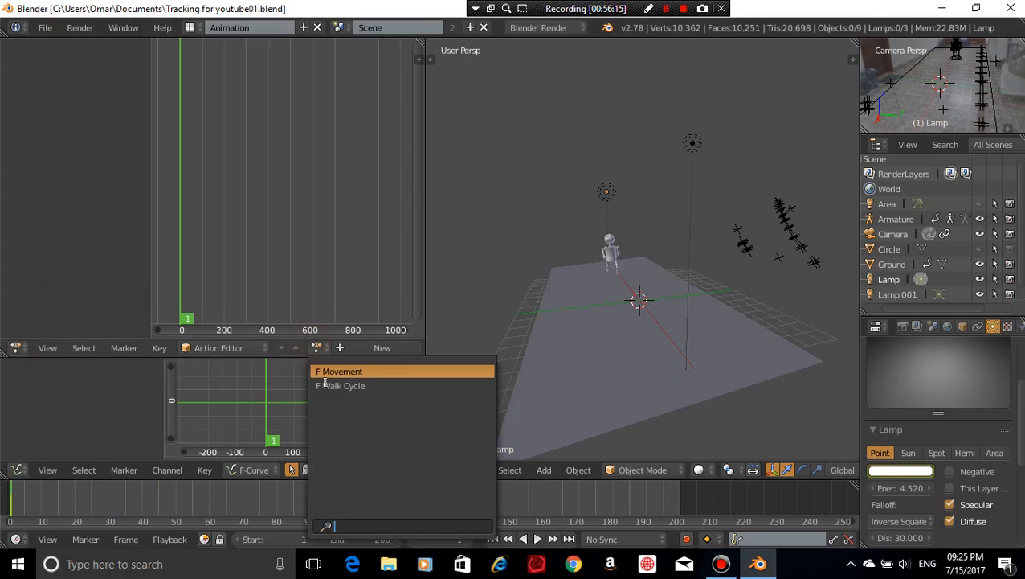
left_click(373, 371)
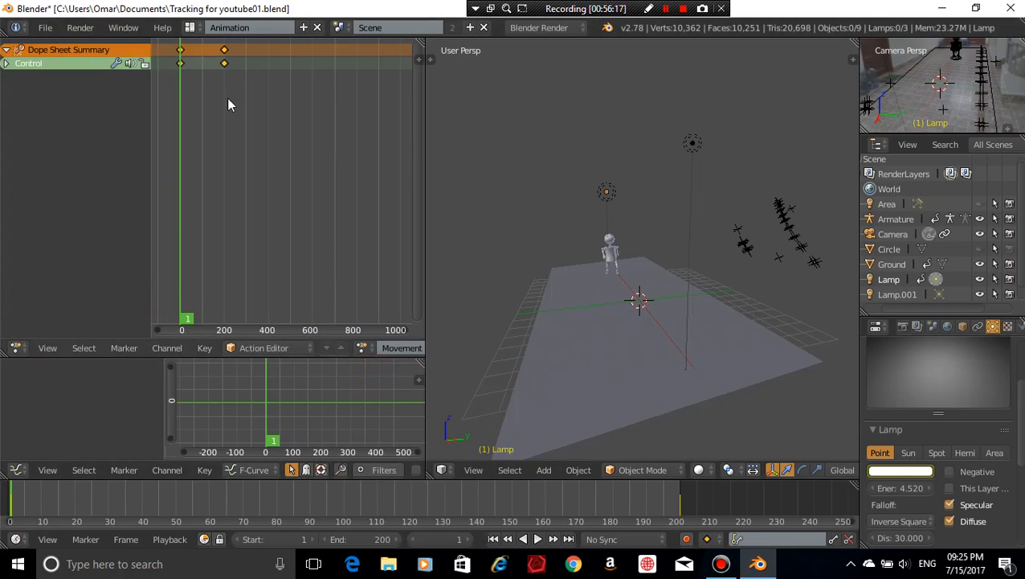
Select the robot's Armature and switch it to Pose Mode
scroll(628, 197, "down", 3)
scroll(643, 185, "up", 5)
middle_click_drag(657, 174, 710, 218)
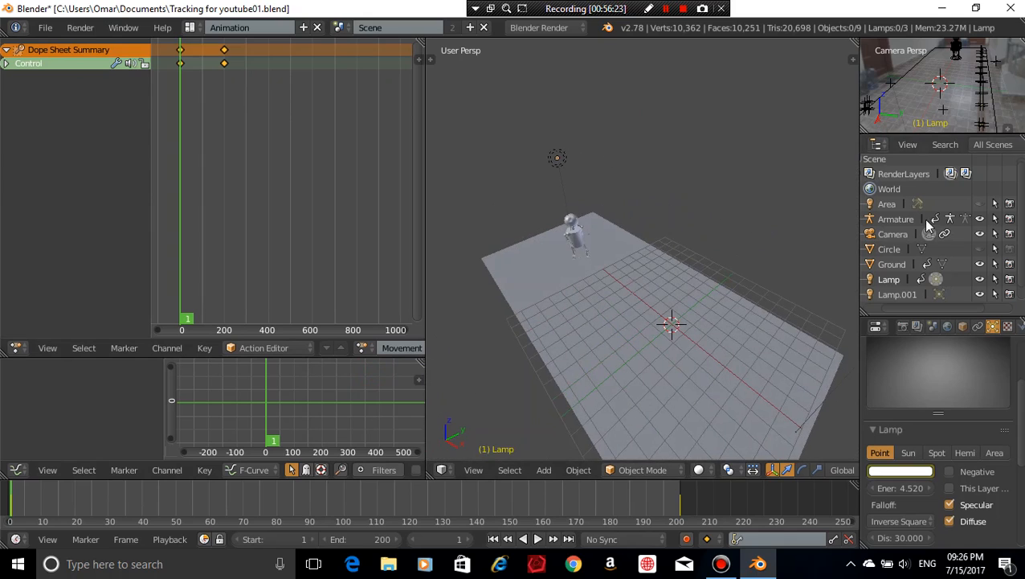
left_click(884, 218)
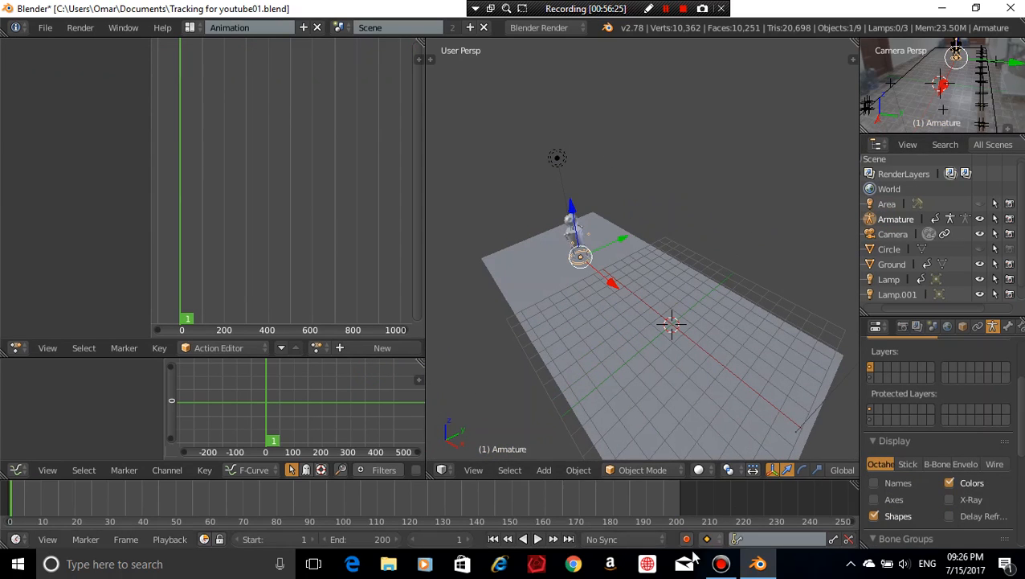
left_click(643, 470)
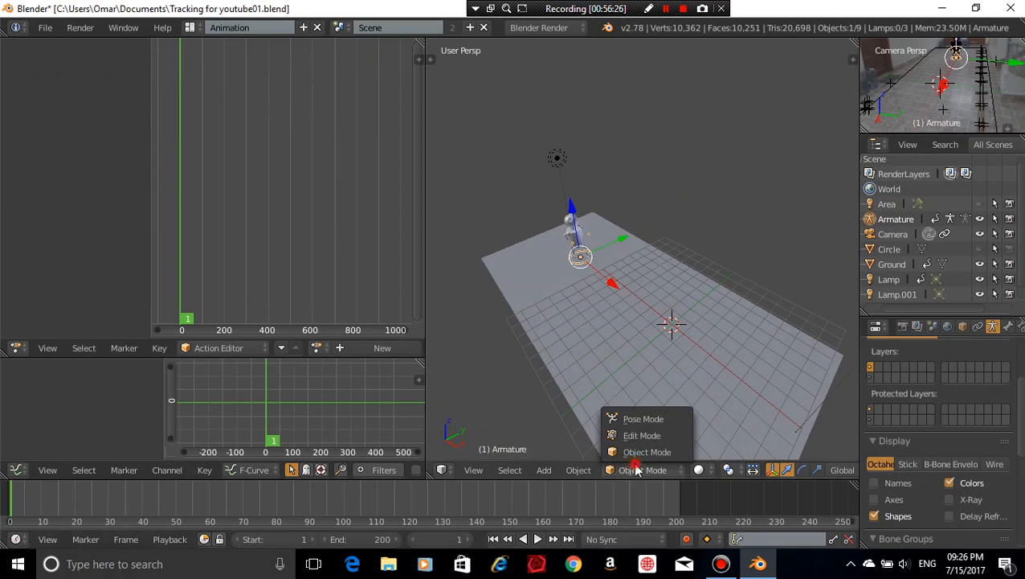
left_click(663, 418)
middle_click_drag(737, 163, 710, 187)
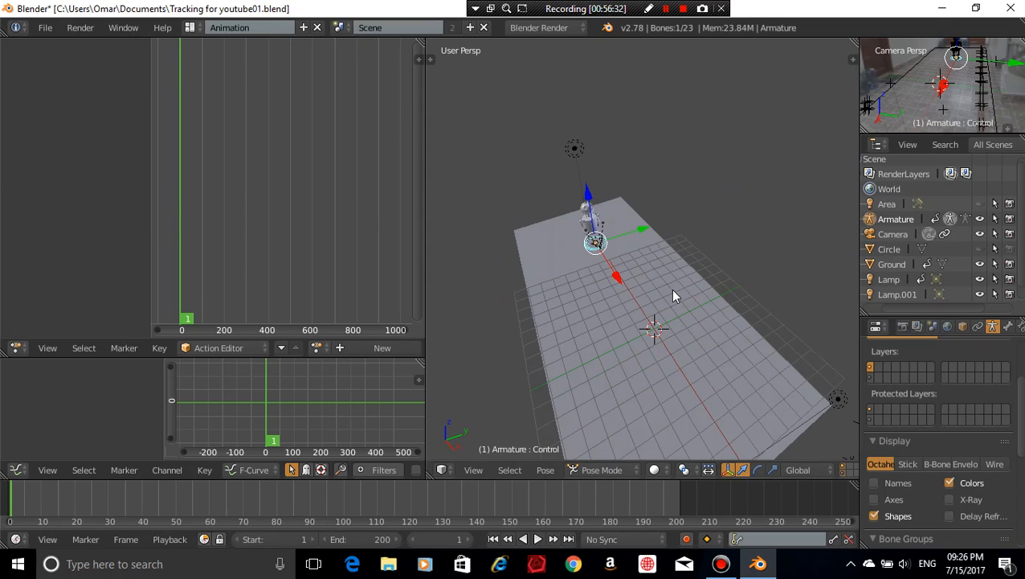
key("r")
key("Escape")
scroll(673, 290, "down", 3)
scroll(673, 290, "up", 3)
scroll(674, 290, "down", 2)
scroll(674, 291, "up", 1)
scroll(673, 290, "down", 2)
scroll(673, 290, "up", 1)
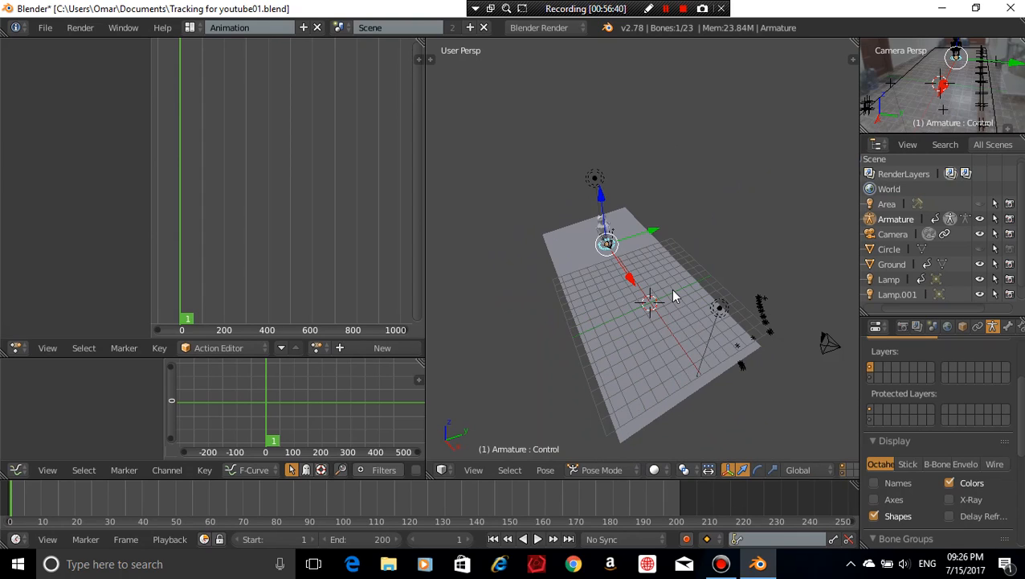
With the current frame at 1, load the Movement action for the Armature in the Action Editor
left_click(439, 537)
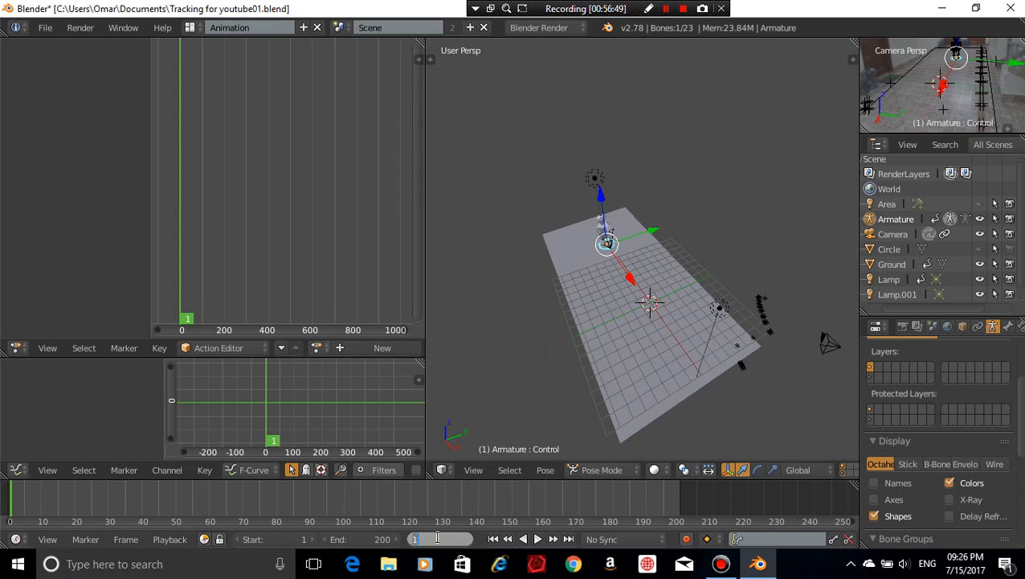
key("Return")
scroll(351, 202, "up", 2)
middle_click_drag(351, 203, 355, 232)
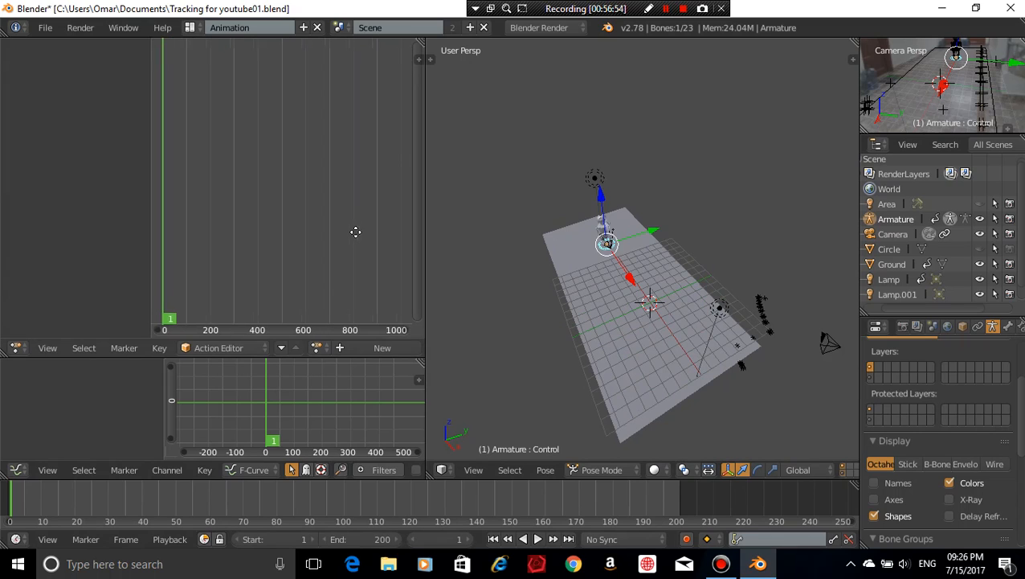
left_click(326, 347)
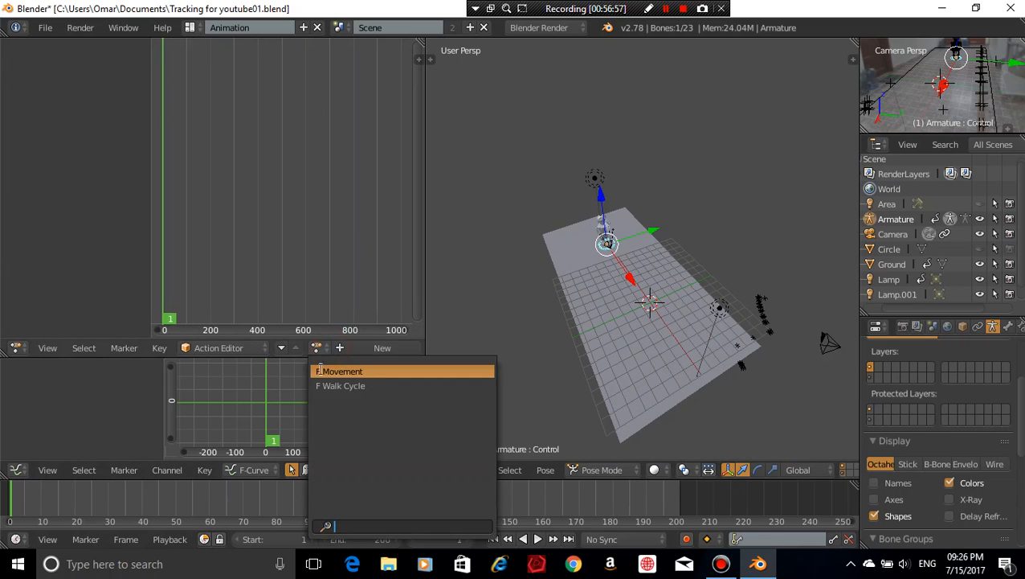
left_click(321, 372)
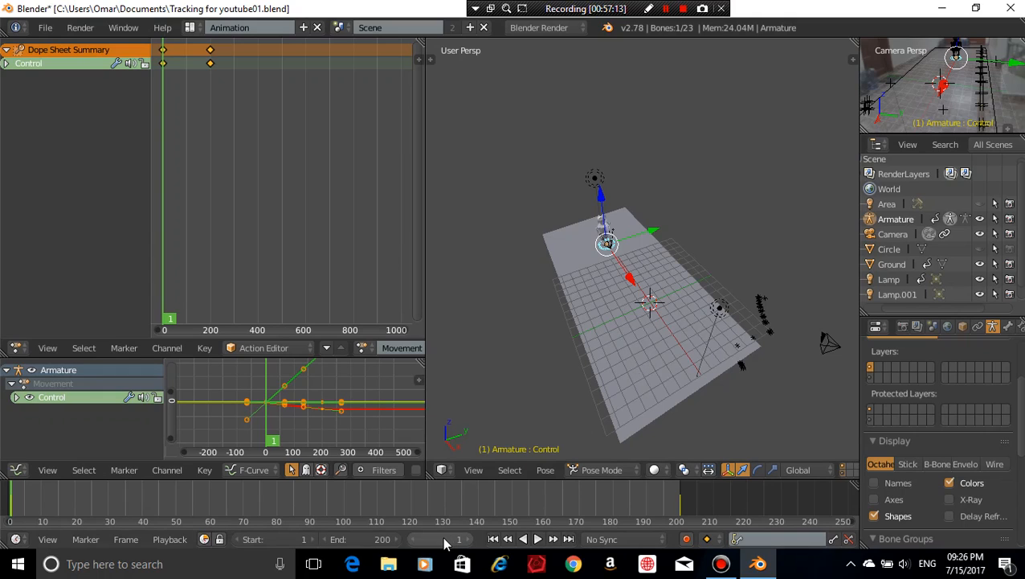
Set the scene's end frame to 250 and the current frame to 200
left_click(376, 539)
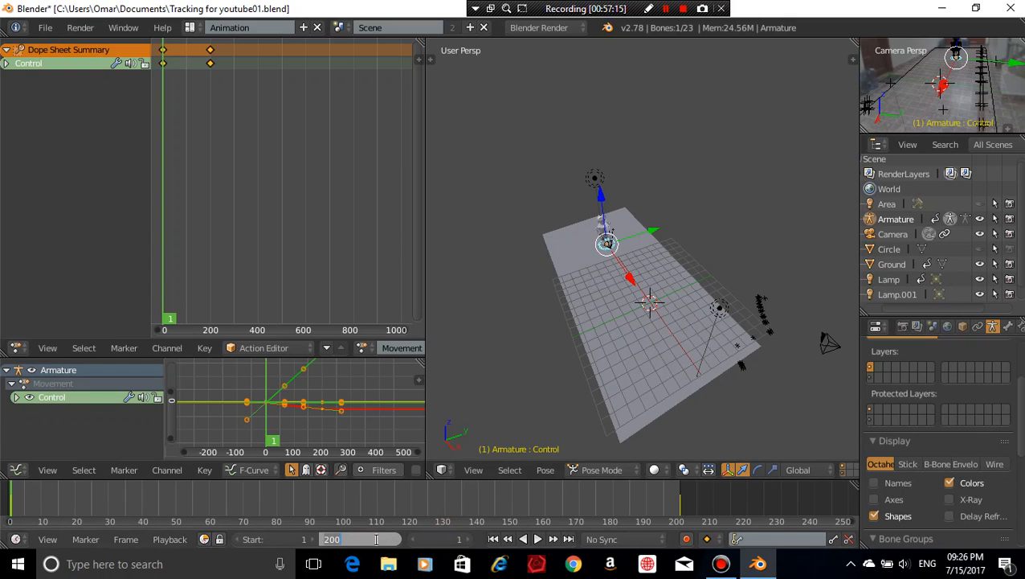
type("250")
key("Return")
left_click(418, 538)
type("200")
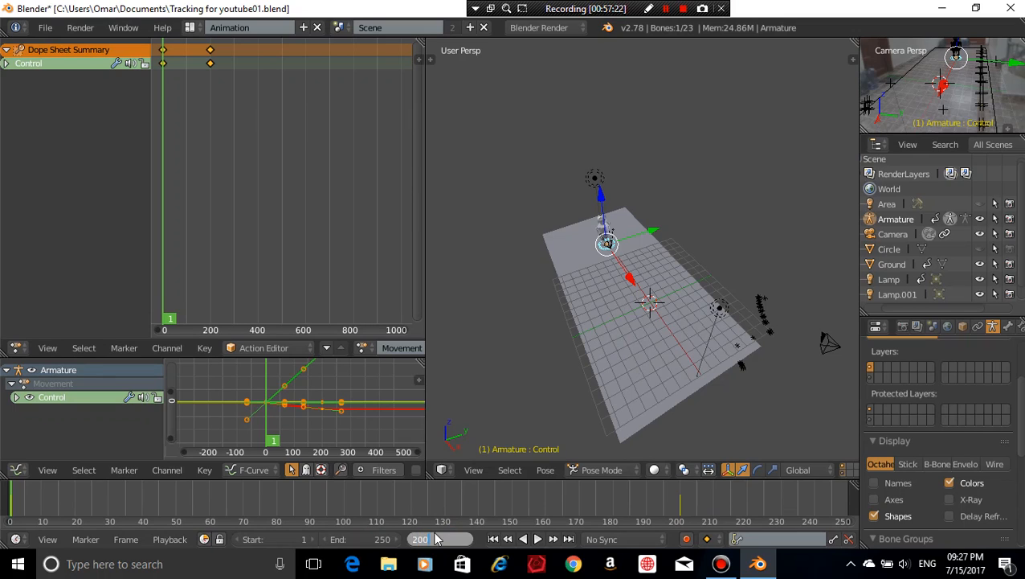
key("Return")
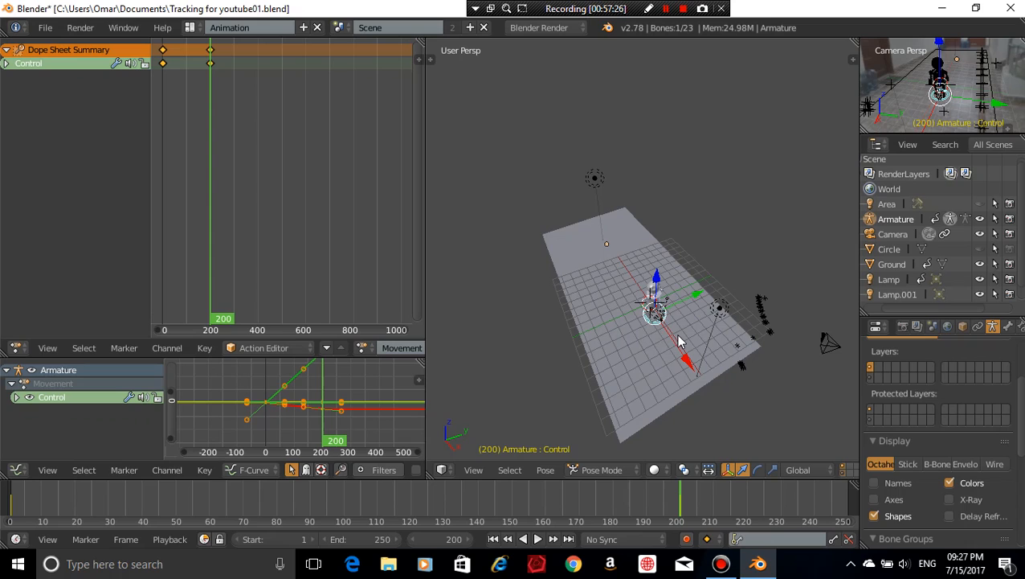
key("g")
key("x")
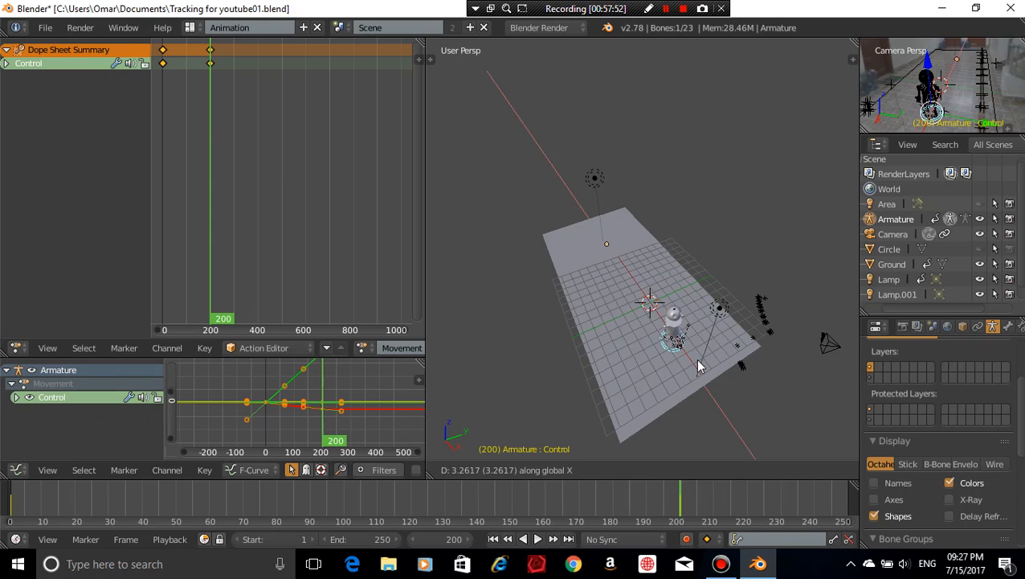
right_click(695, 358)
Set the scene's end frame to 300
left_click(372, 537)
type("300")
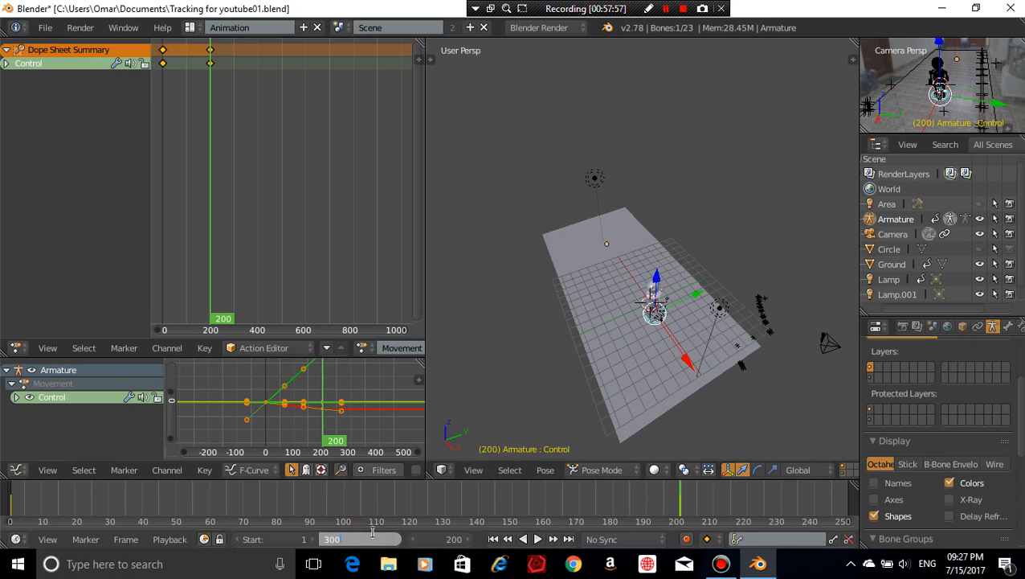
key("Return")
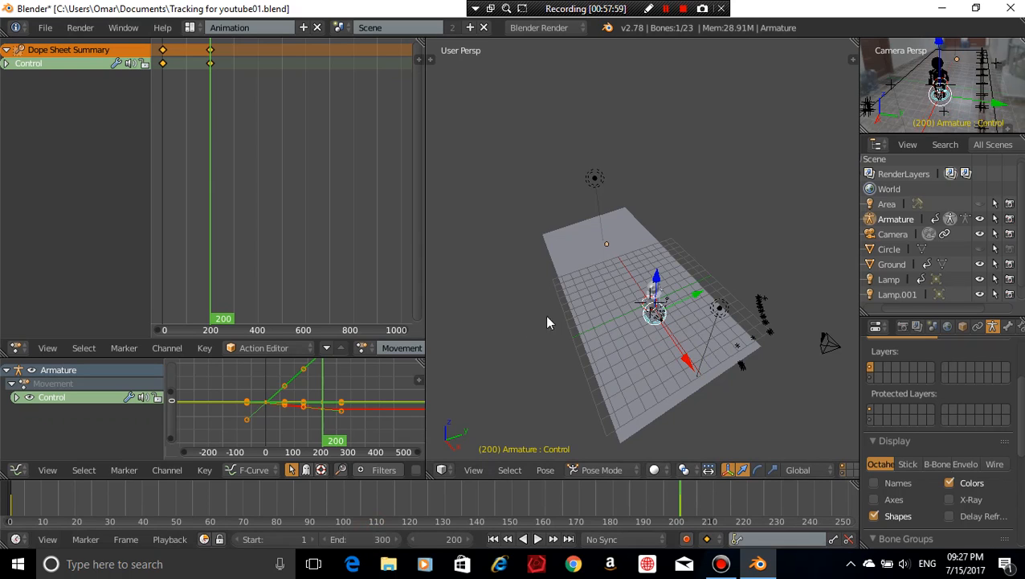
Move the Control bone toward the camera along global X at frame 200, in two moves of about 2.5 and 0.8 units
key("g")
key("x")
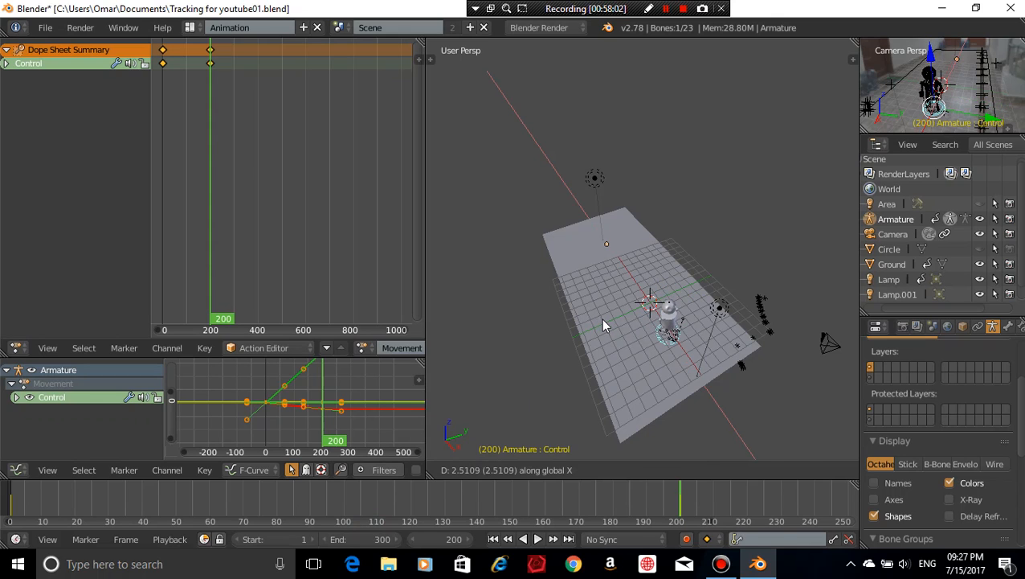
left_click(601, 318)
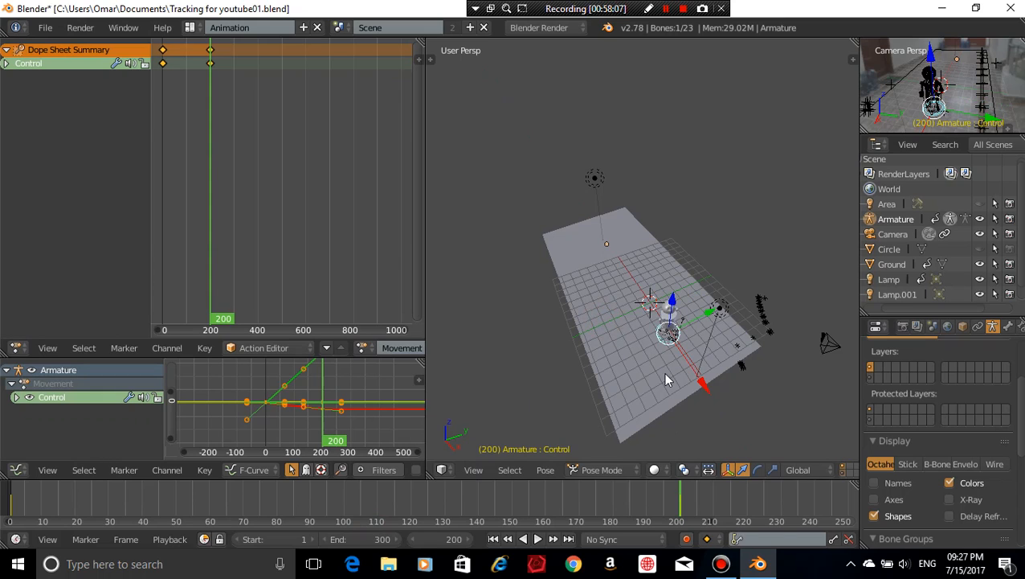
key("g")
key("x")
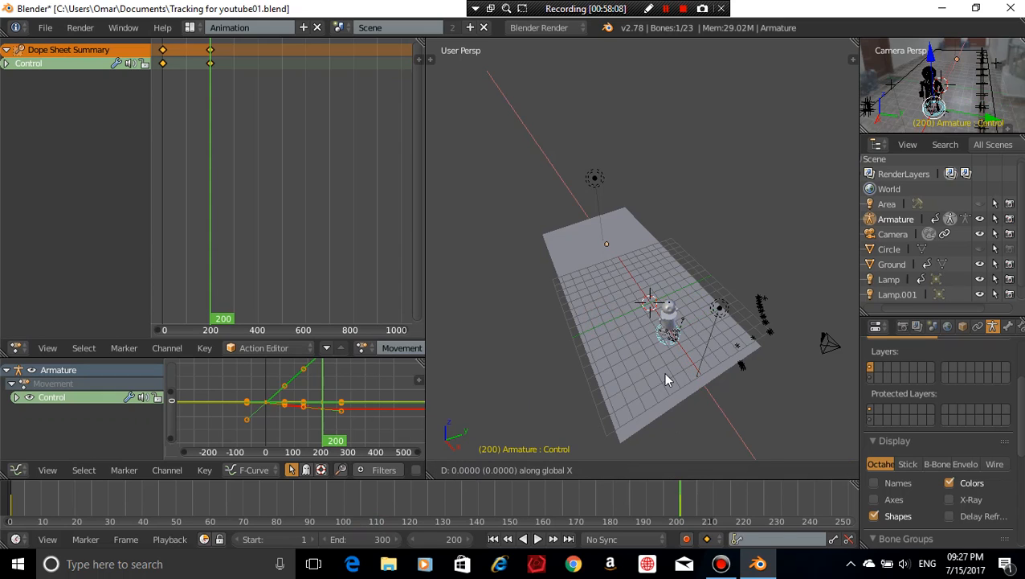
left_click(668, 384)
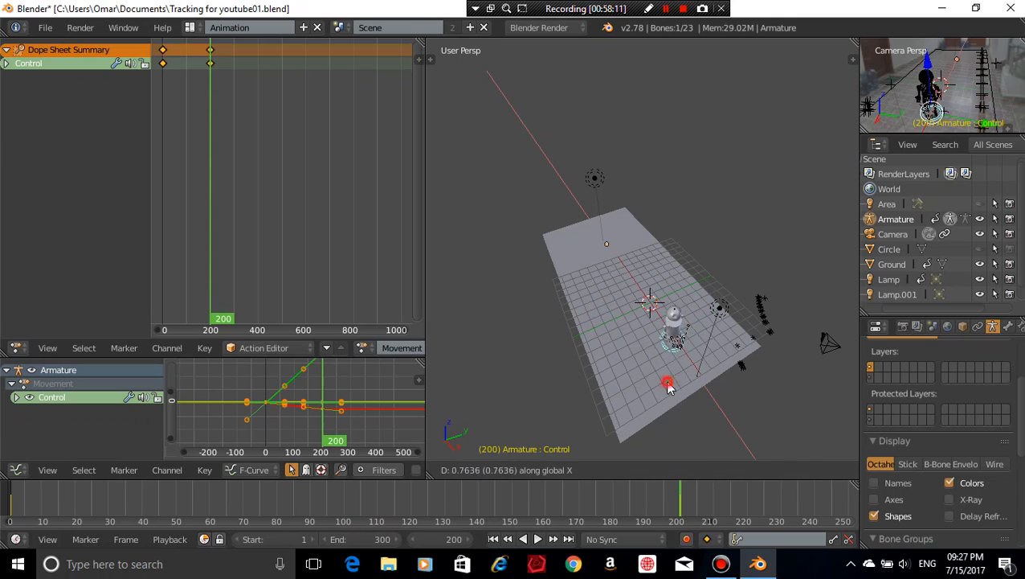
left_click(676, 342)
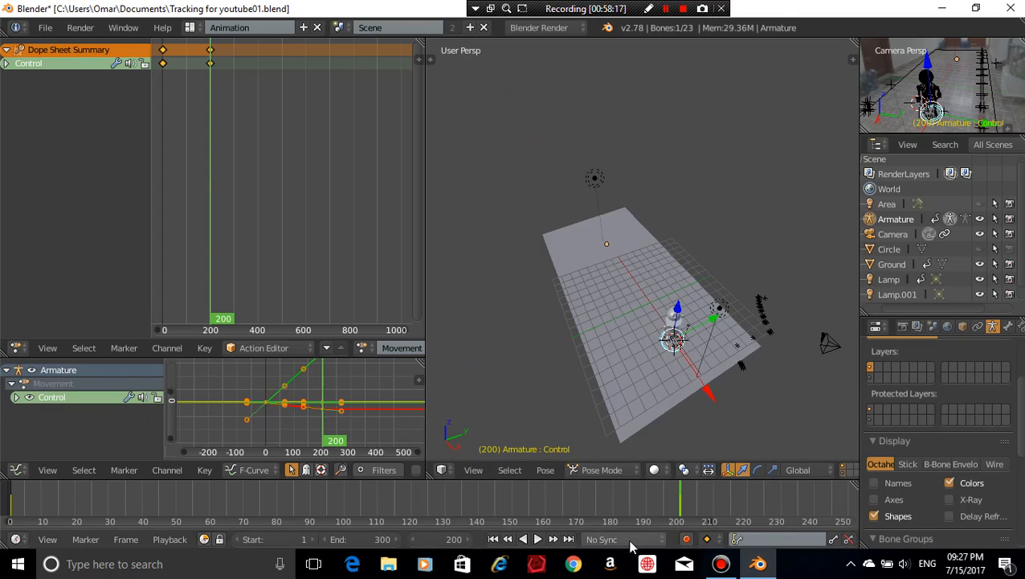
Set the current frame to 300 and move the Control bone about 3.5 units along global X toward the camera
left_click(421, 539)
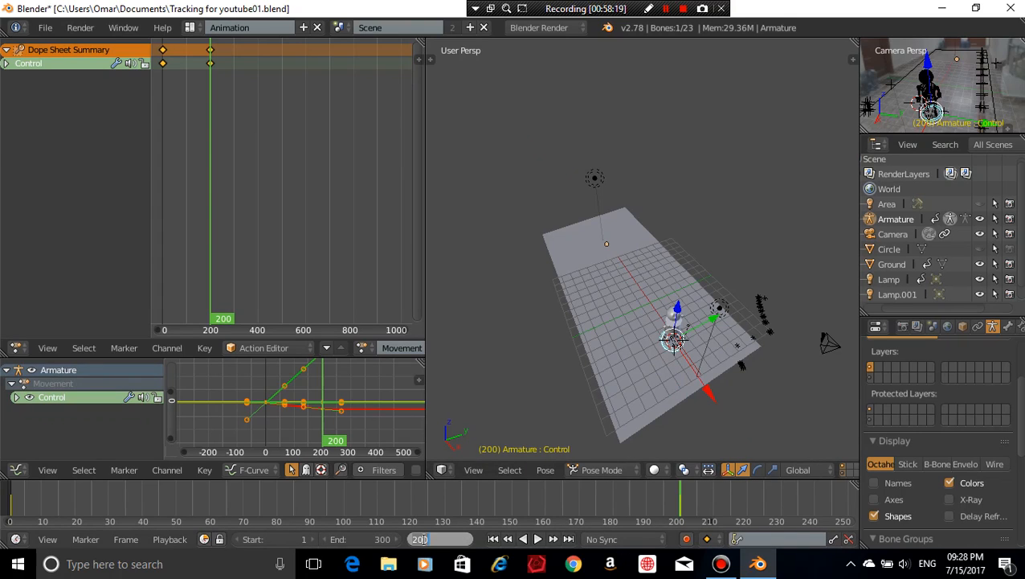
type("300")
key("Return")
key("g")
key("x")
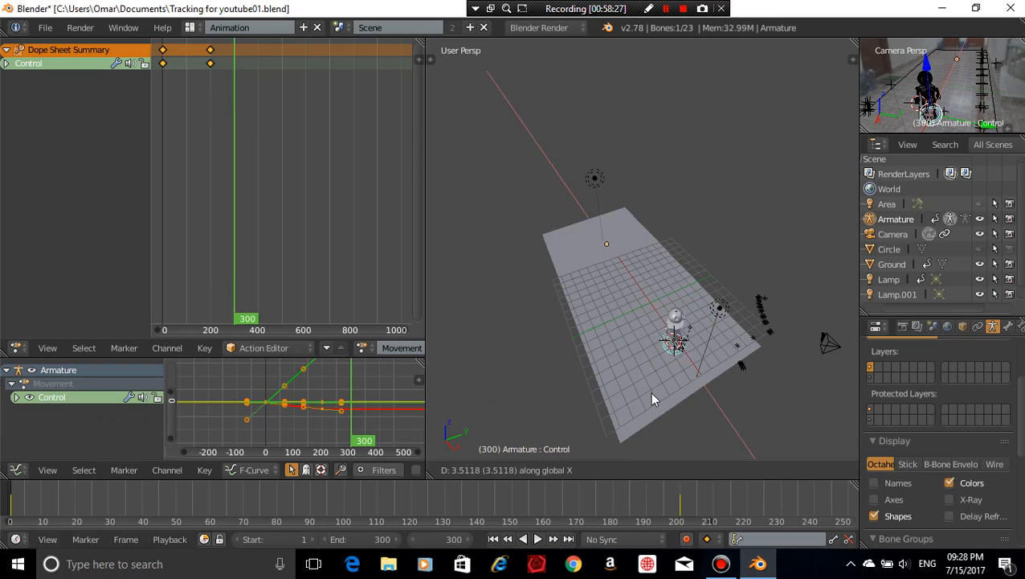
left_click(645, 390)
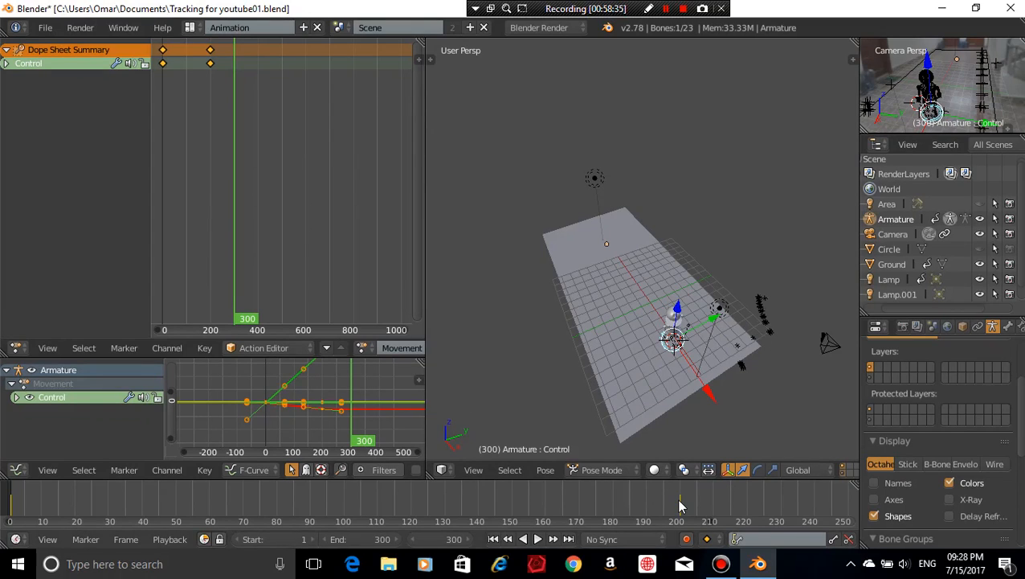
Return to frame 200 and delete the Control bone's keyframe there
left_click(413, 537)
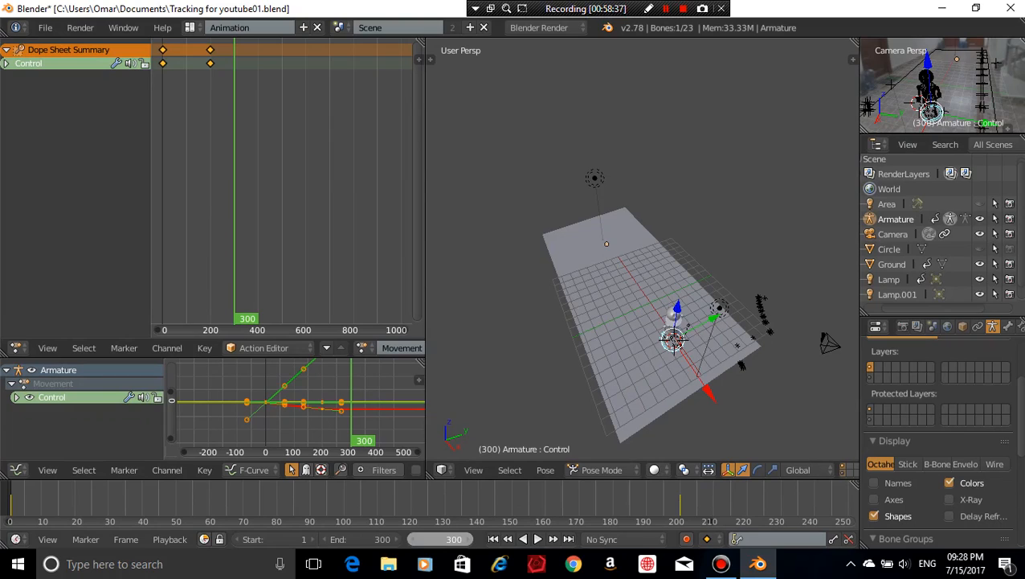
left_click(441, 533)
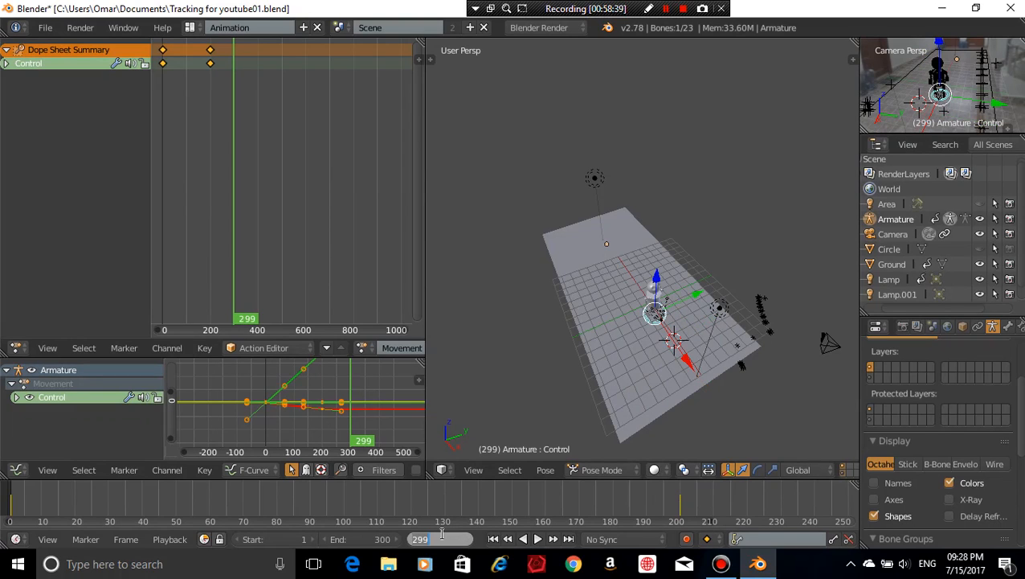
type("200")
key("Return")
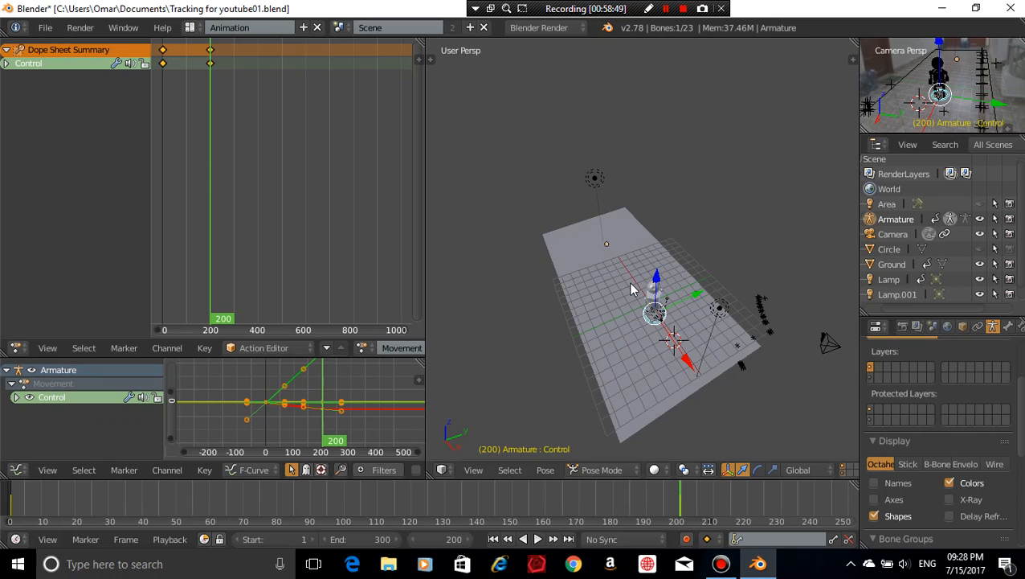
key("alt+i")
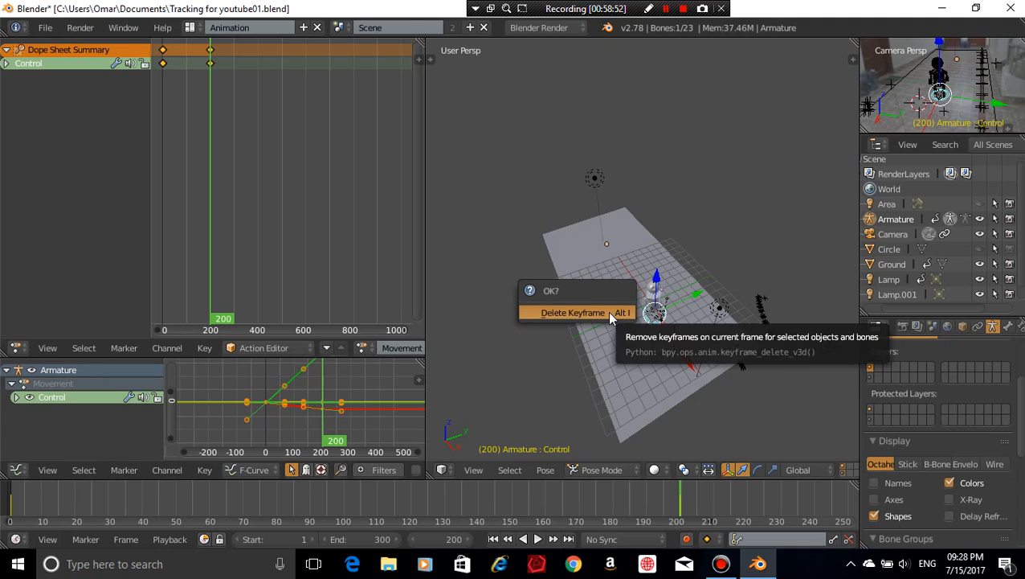
left_click(607, 311)
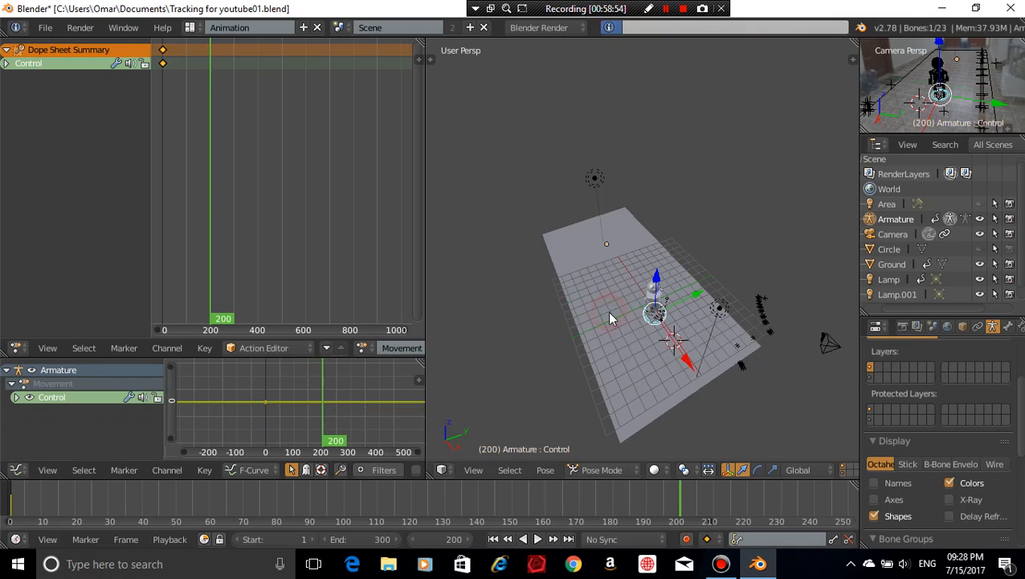
Set the current frame to 300 and move the Control bone along global X to the 3D cursor near the ground plane's front end
scroll(811, 503, "down", 1)
scroll(811, 503, "up", 1)
left_click(447, 540)
type("300")
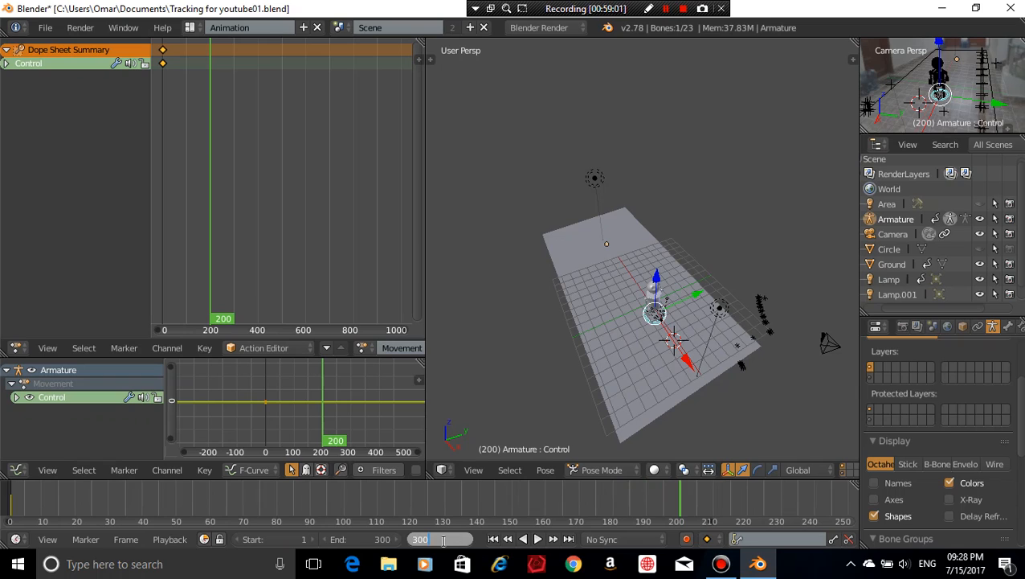
key("Return")
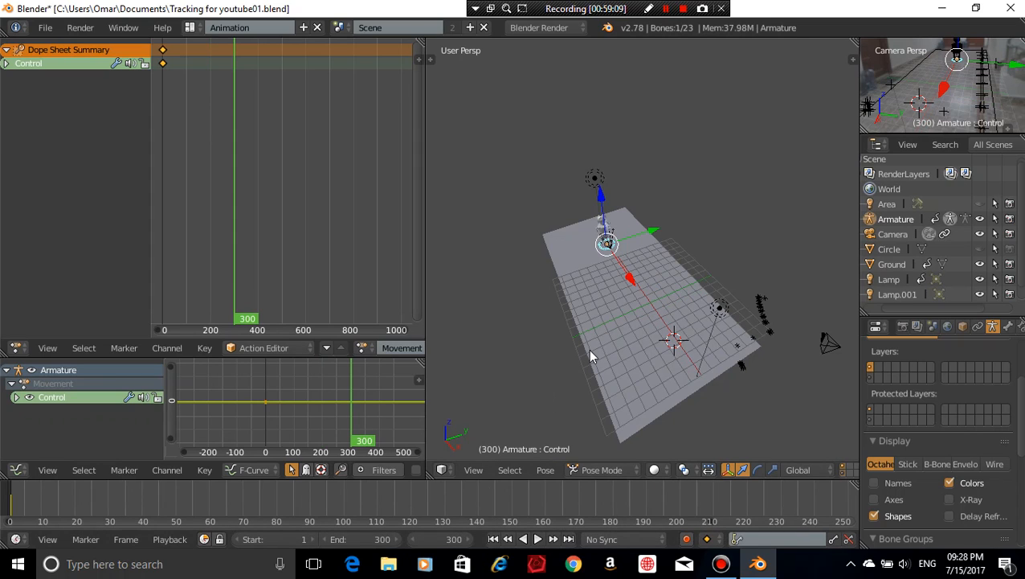
key("g")
key("x")
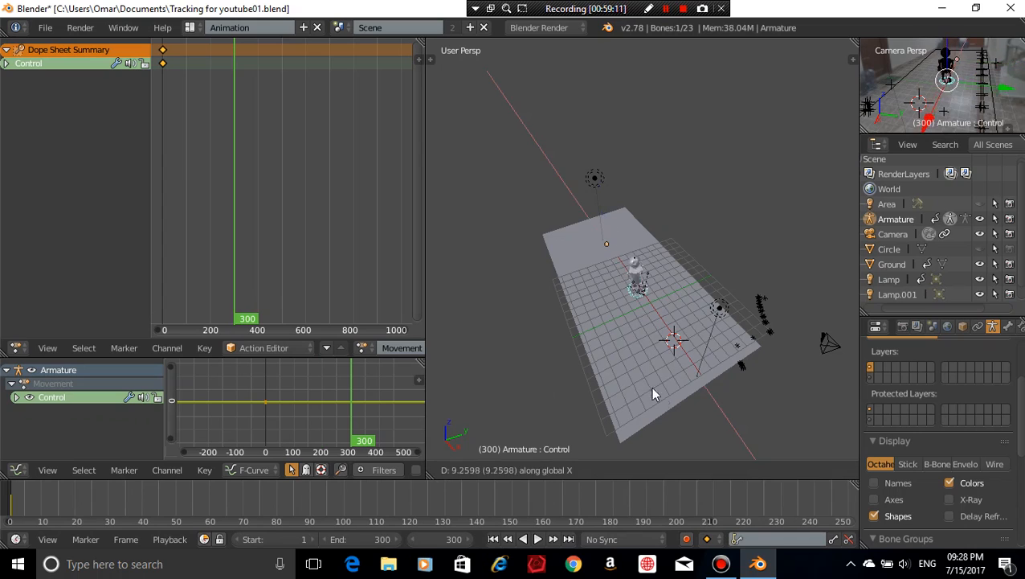
left_click(698, 420)
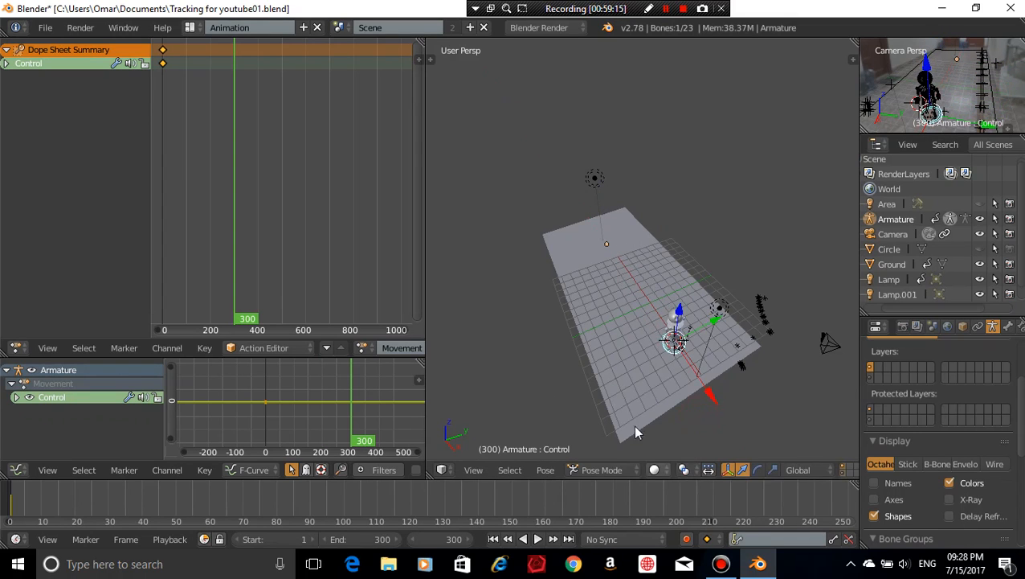
Insert a LocRot keyframe for the Control bone at frame 300 and set its curve handles to Vector
key("i")
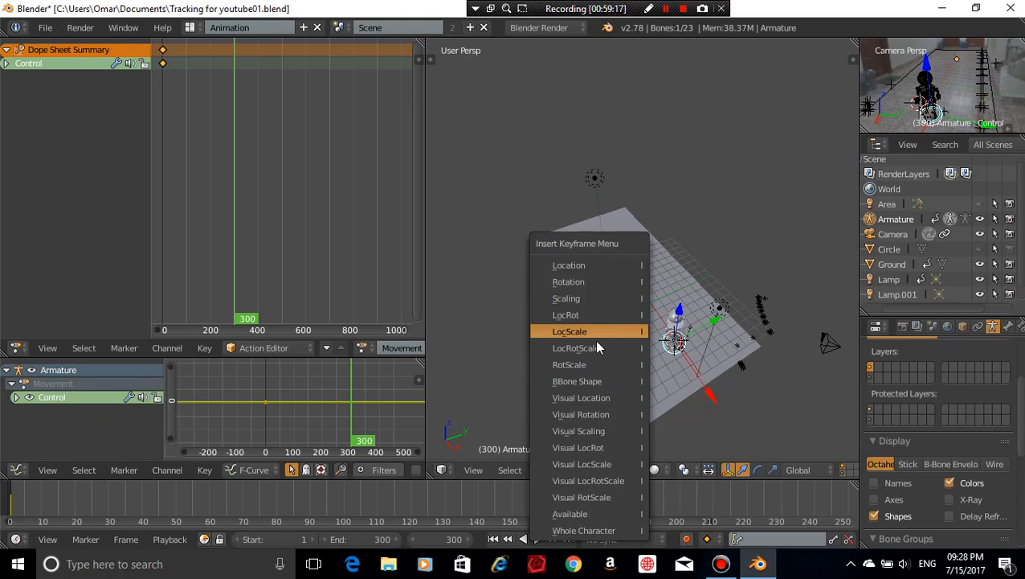
left_click(603, 315)
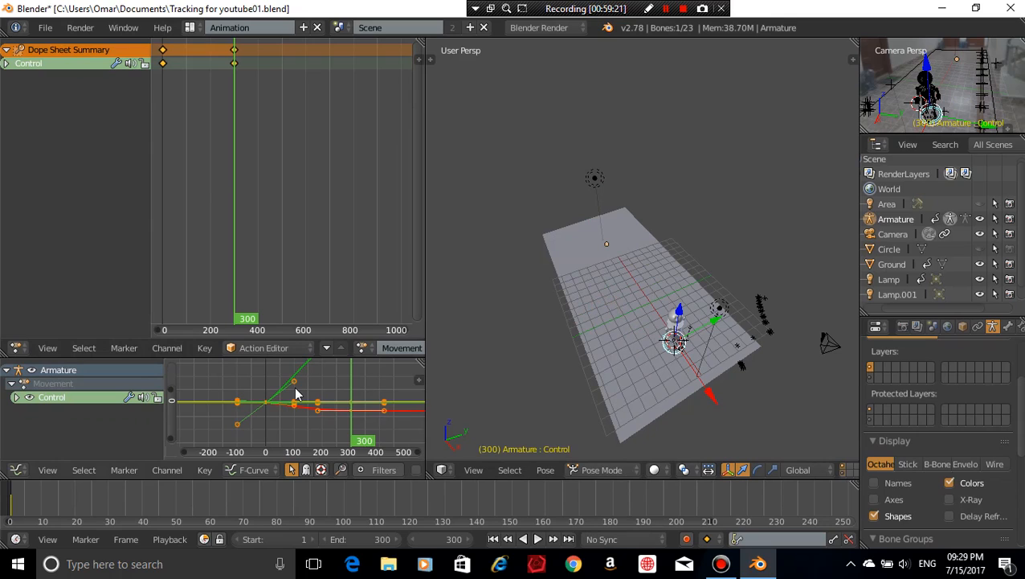
key("v")
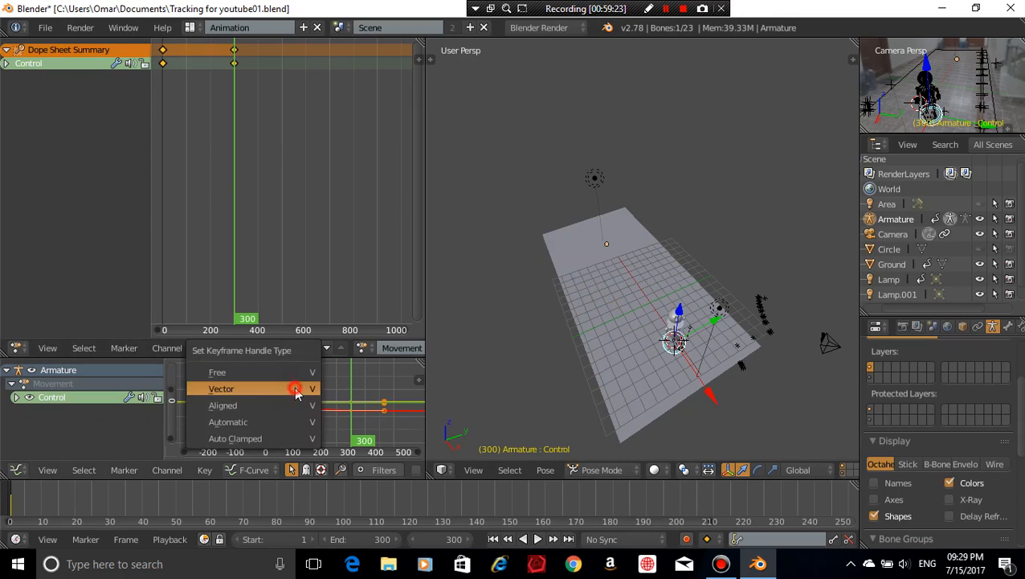
left_click(294, 388)
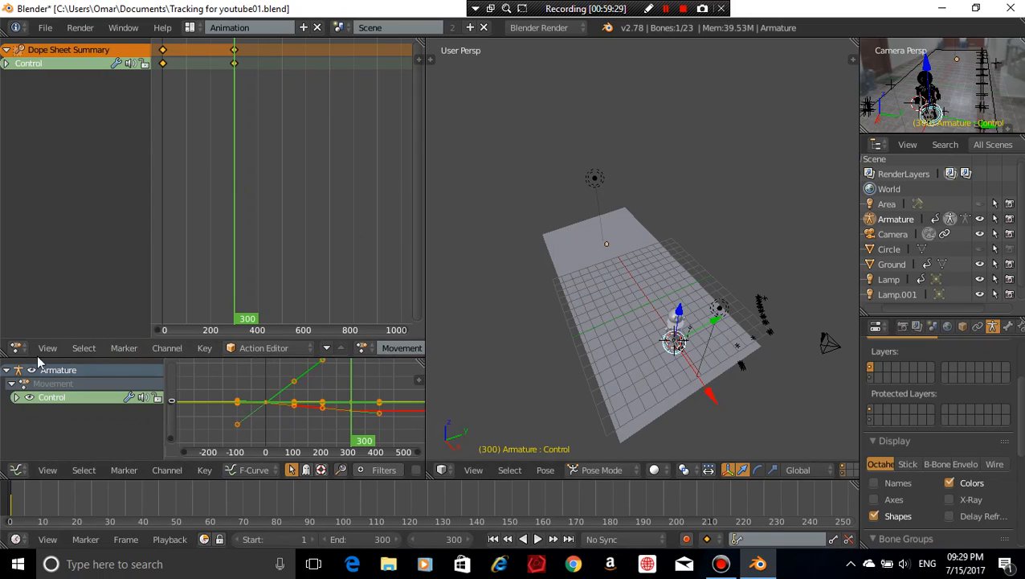
Switch the Action Editor area to the NLA Editor to show the armature's Walk Cycle and Movement strips
left_click(15, 348)
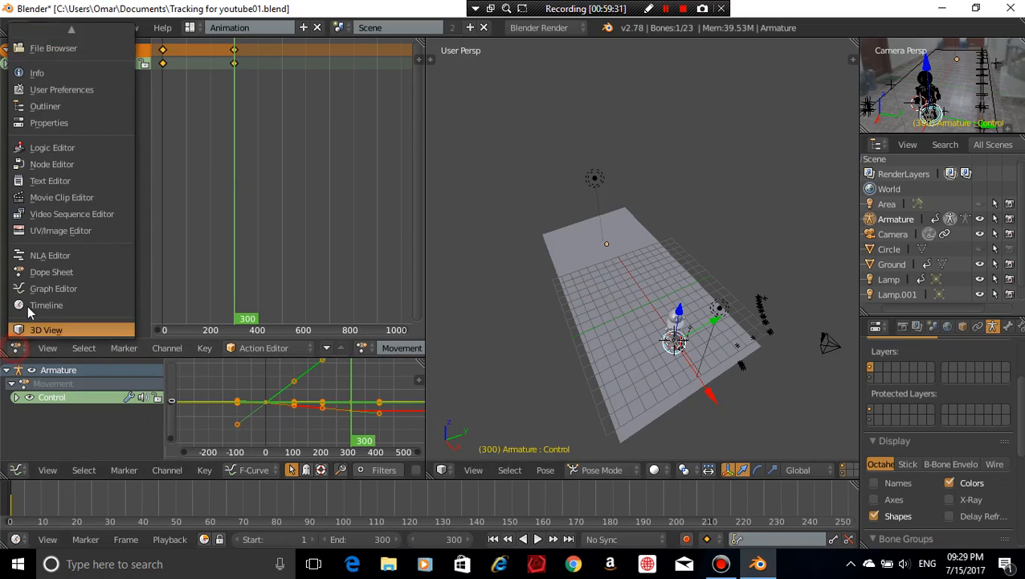
left_click(68, 255)
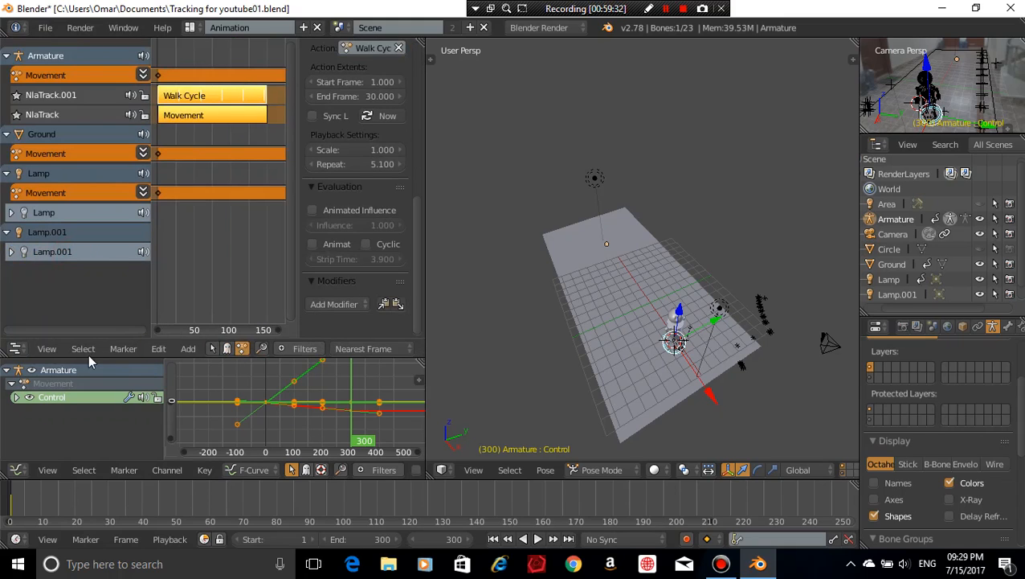
left_click(16, 350)
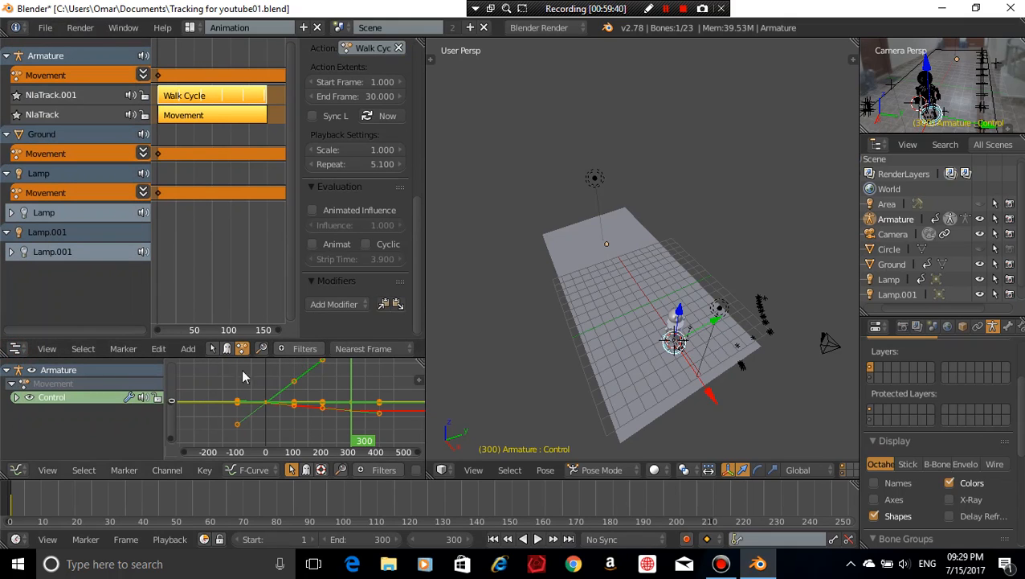
left_click(15, 348)
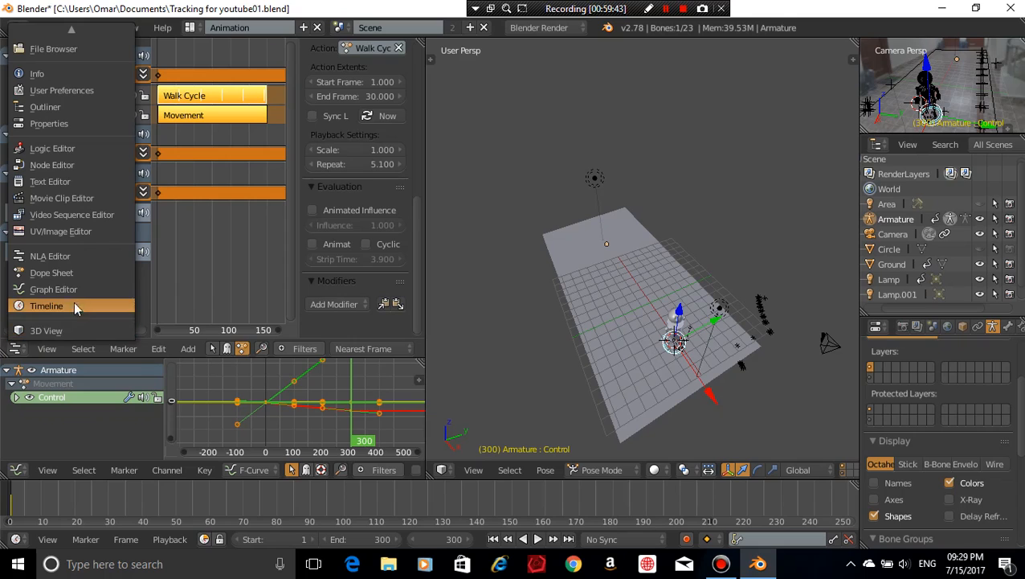
left_click(97, 273)
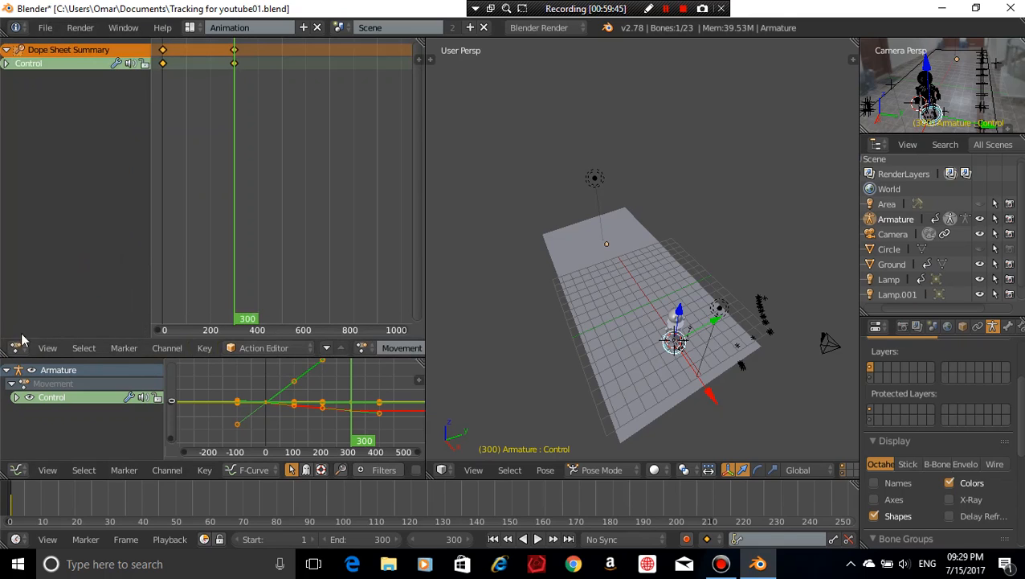
left_click(16, 347)
left_click(95, 255)
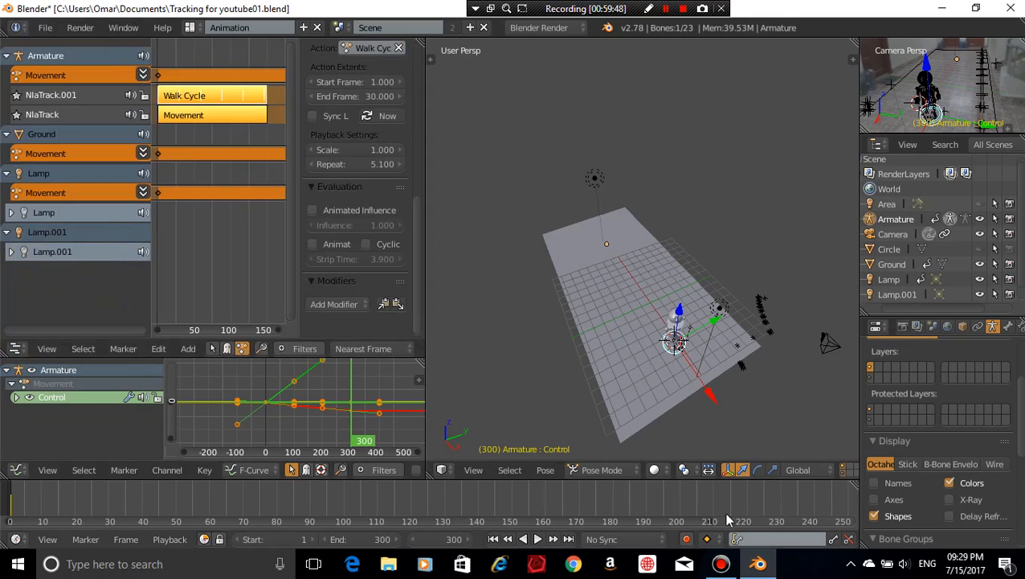
Play the animation from the first frame to check the robot's walk, stopping at frame 150
left_click(494, 539)
left_click(538, 541)
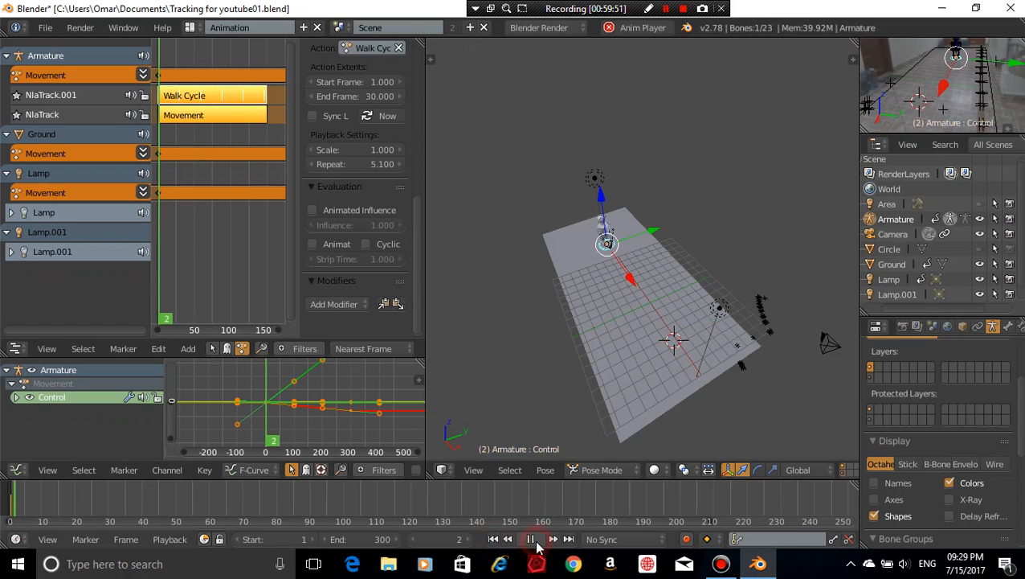
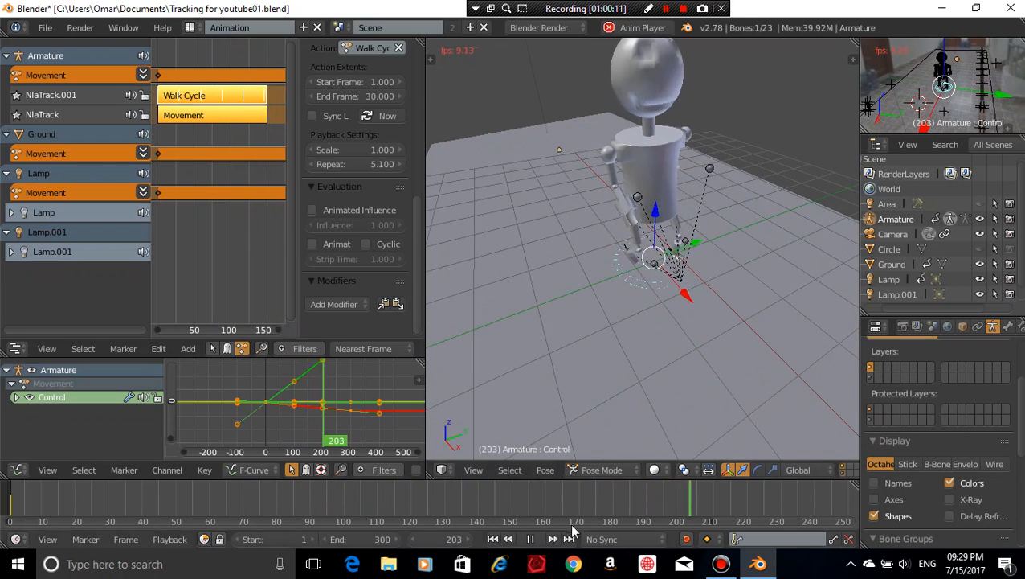
left_click(534, 538)
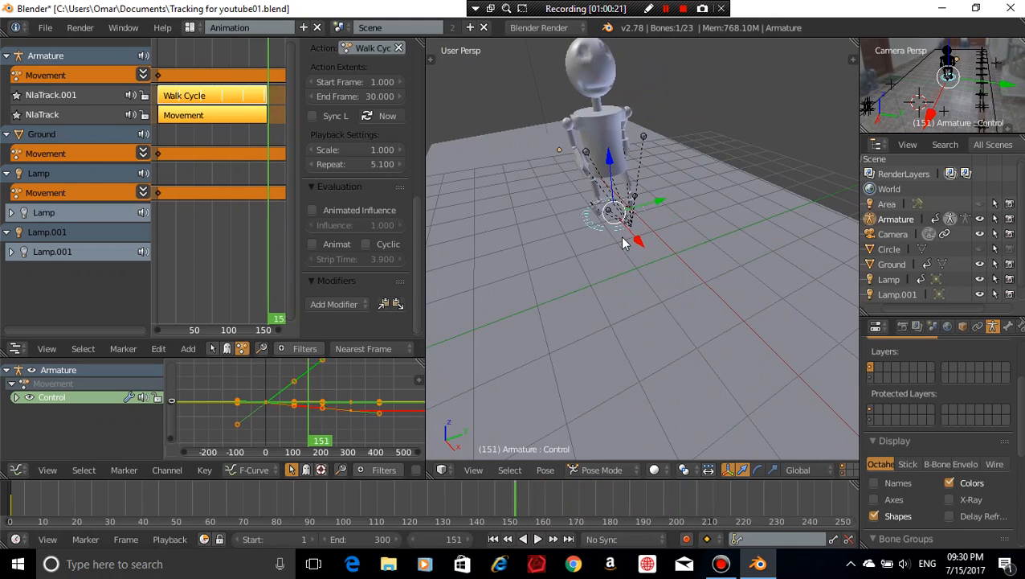
key("Right")
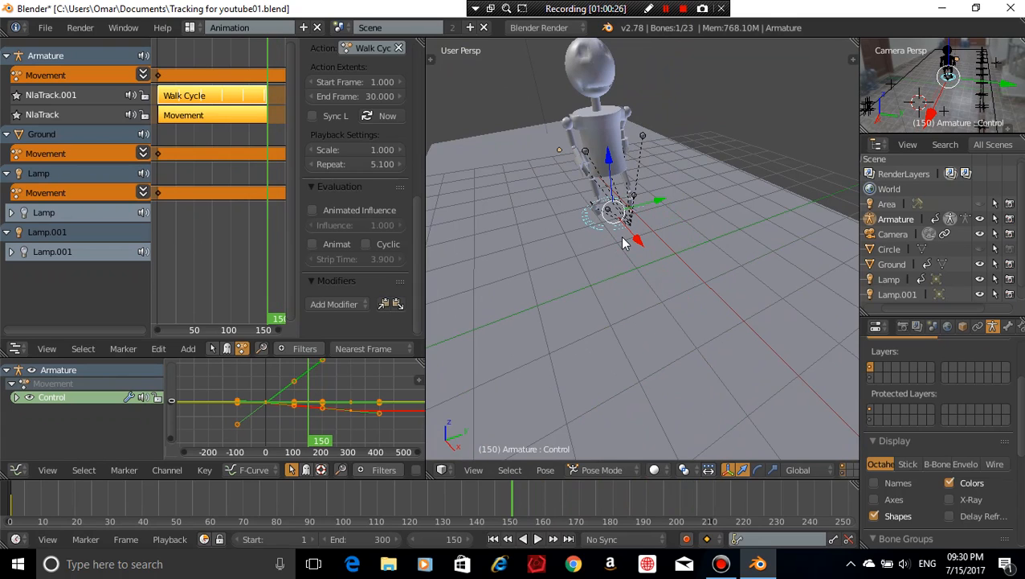
left_click(17, 348)
left_click(18, 348)
left_click(18, 348)
left_click(18, 348)
left_click(18, 348)
left_click(18, 348)
left_click(20, 348)
left_click(20, 348)
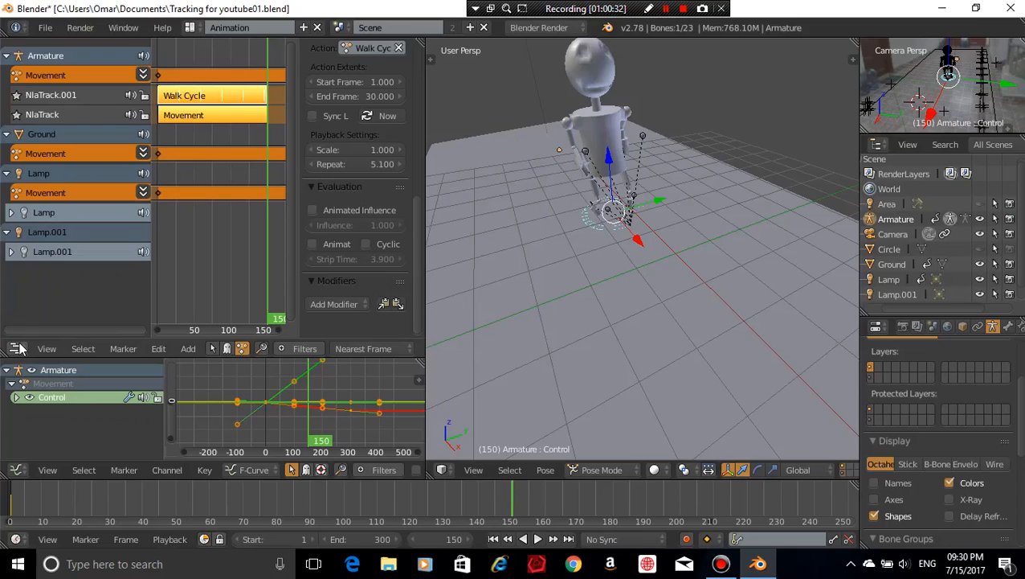
Replace the Walk Cycle strip on NlaTrack.001 by deleting it and pushing the armature's Walk Cycle action down again
left_click(193, 95)
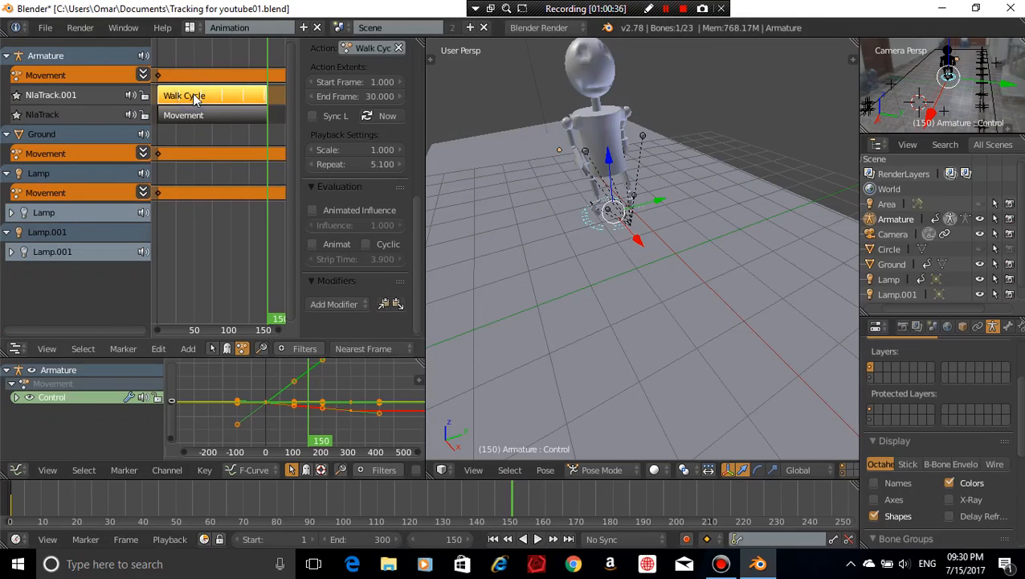
key("x")
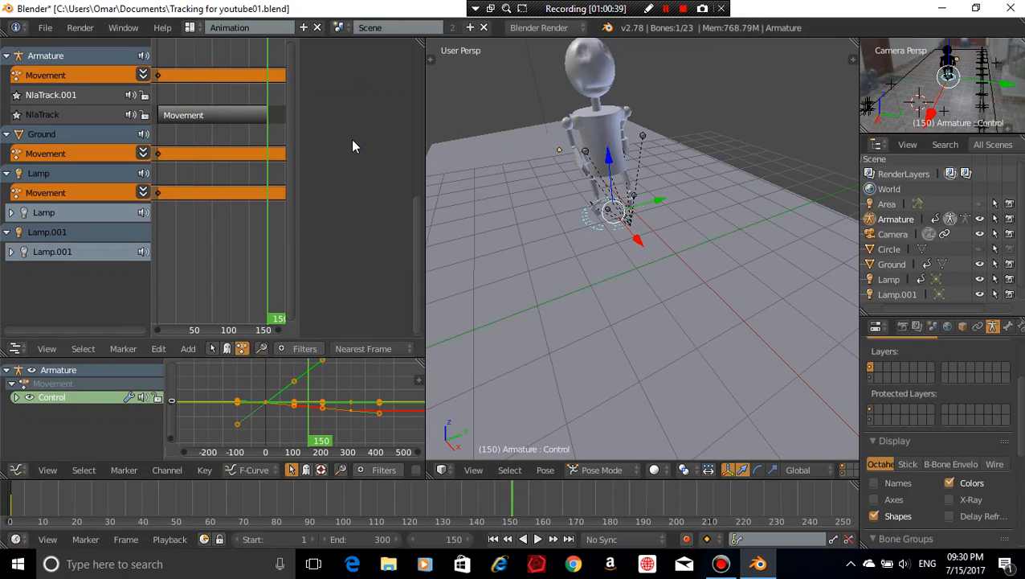
key("n")
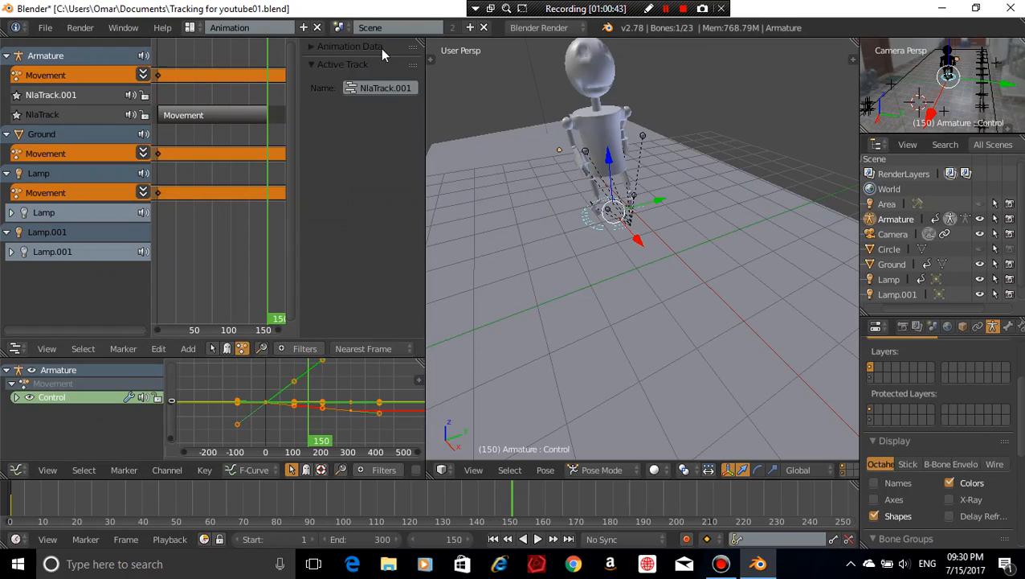
left_click(381, 48)
left_click(317, 100)
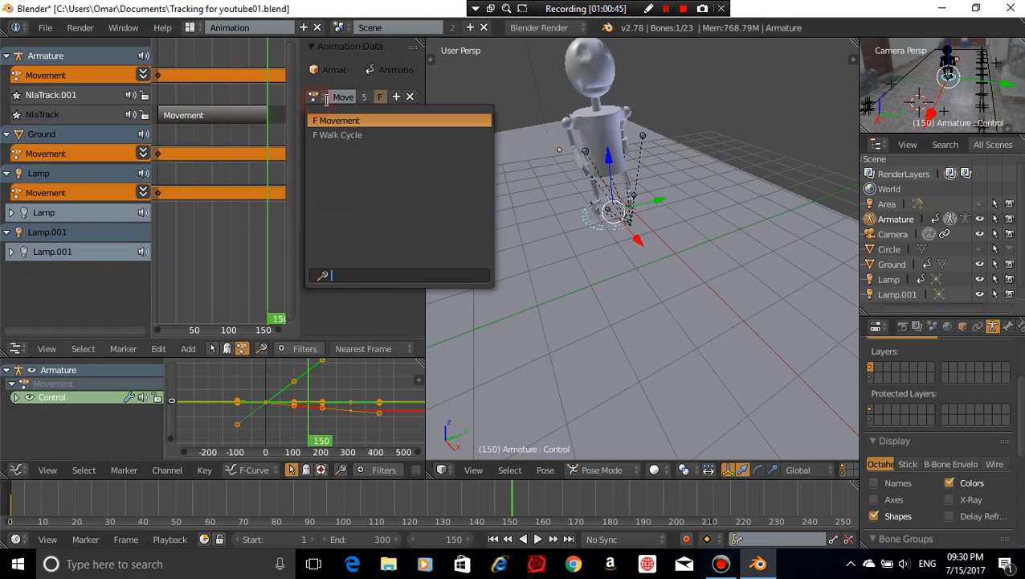
left_click(339, 134)
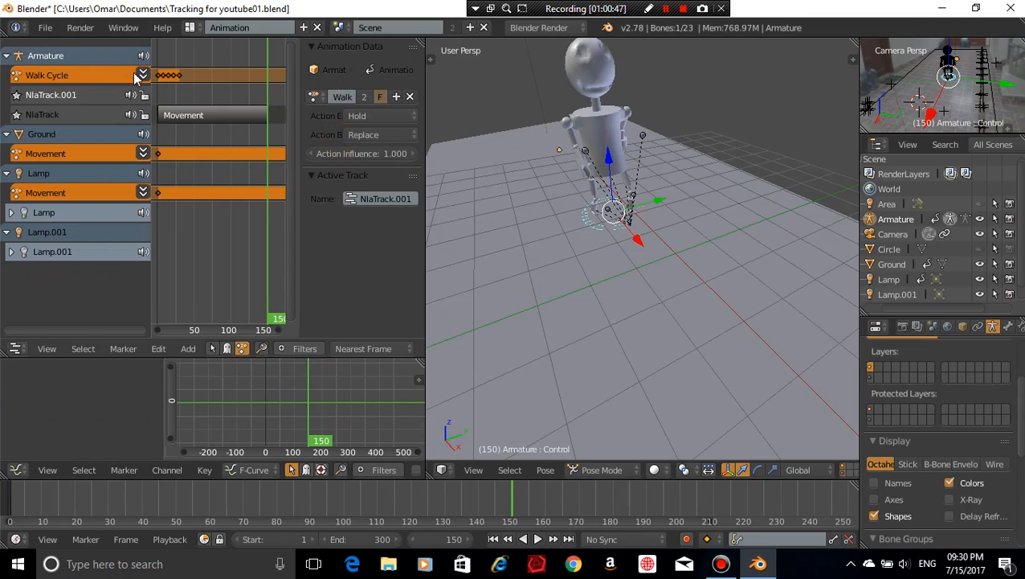
left_click(143, 74)
Set the Walk Cycle strip's Repeat value to 5.1 in the action clip's playback settings
scroll(356, 273, "down", 3)
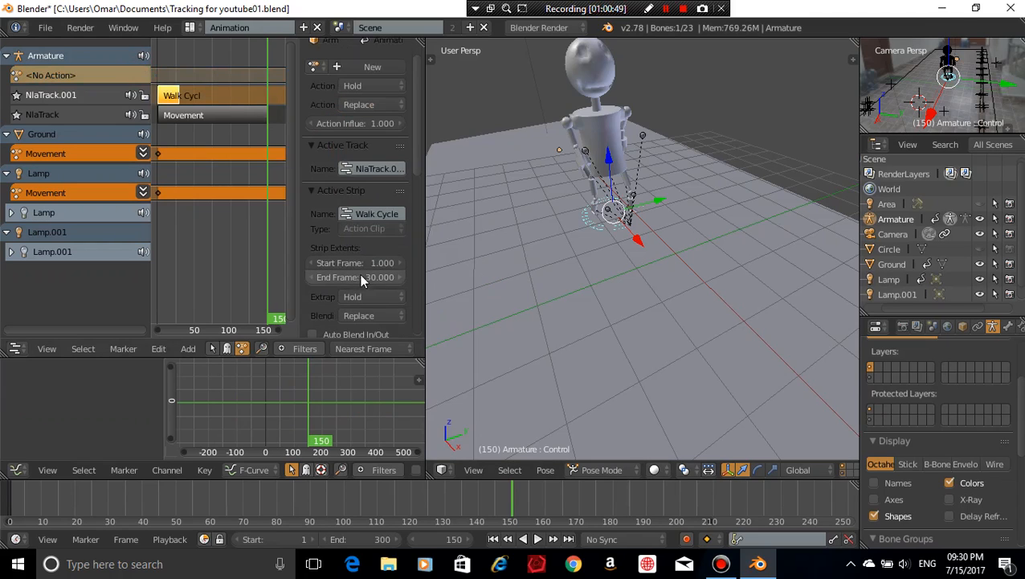
scroll(397, 281, "down", 3)
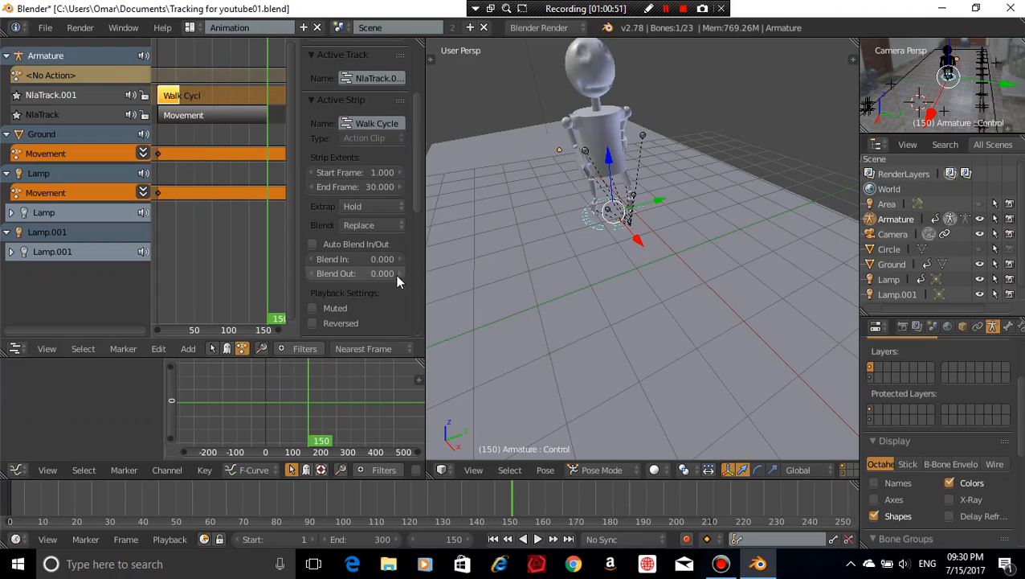
scroll(401, 278, "down", 6)
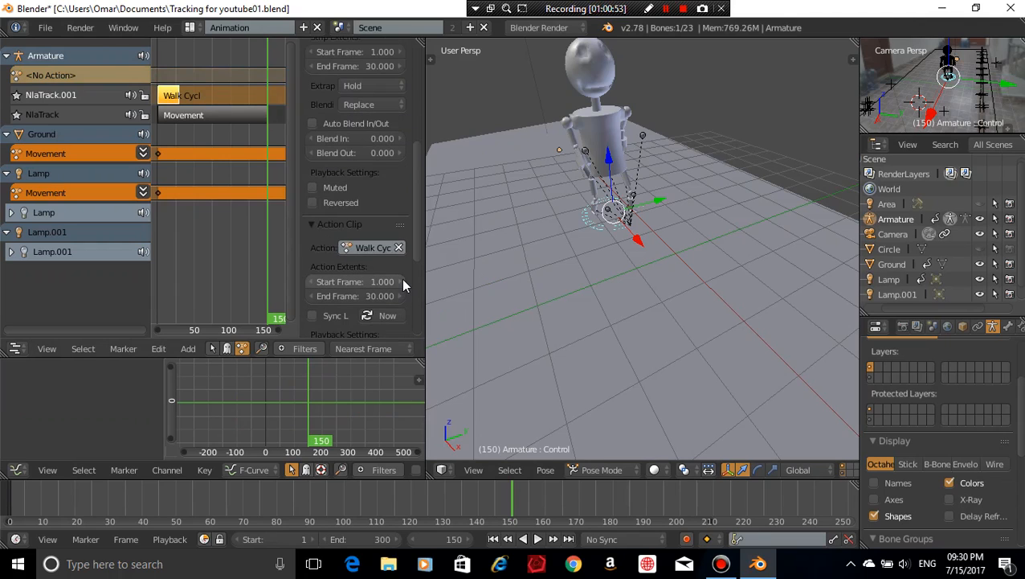
scroll(401, 280, "down", 3)
left_click_drag(394, 303, 466, 303)
left_click(398, 300)
left_click(398, 299)
left_click(398, 300)
left_click(397, 300)
left_click(398, 300)
left_click(398, 300)
left_click(398, 300)
left_click(398, 300)
left_click(398, 300)
left_click(398, 299)
left_click(398, 300)
left_click(398, 300)
left_click(398, 300)
left_click(398, 300)
left_click(398, 300)
left_click(398, 301)
left_click(398, 302)
left_click(398, 301)
left_click(398, 301)
left_click(398, 301)
left_click(397, 302)
left_click(398, 302)
left_click(399, 303)
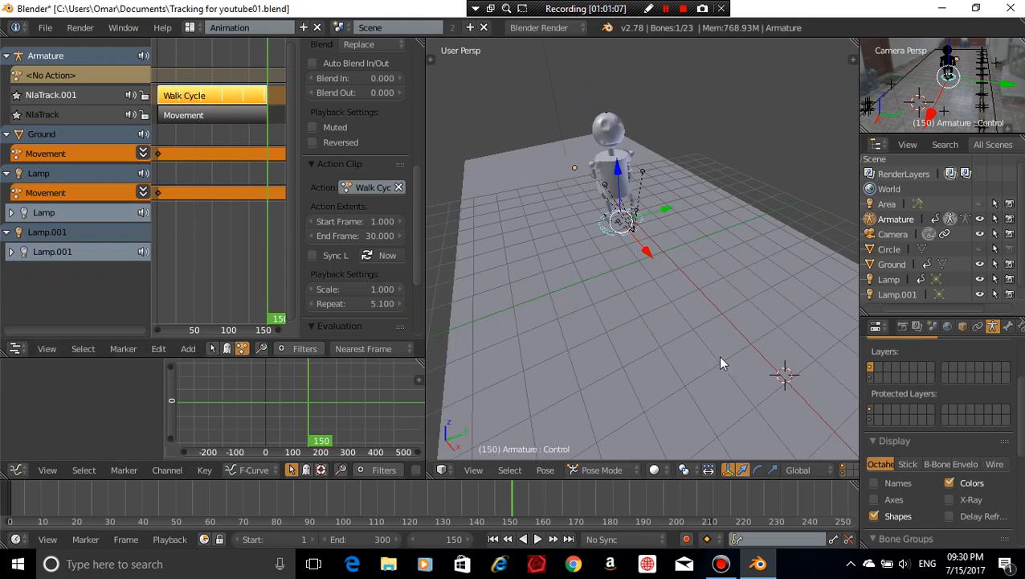
Replay the animation from the first frame and examine the robot's walk and travel up to frame 220
left_click(493, 538)
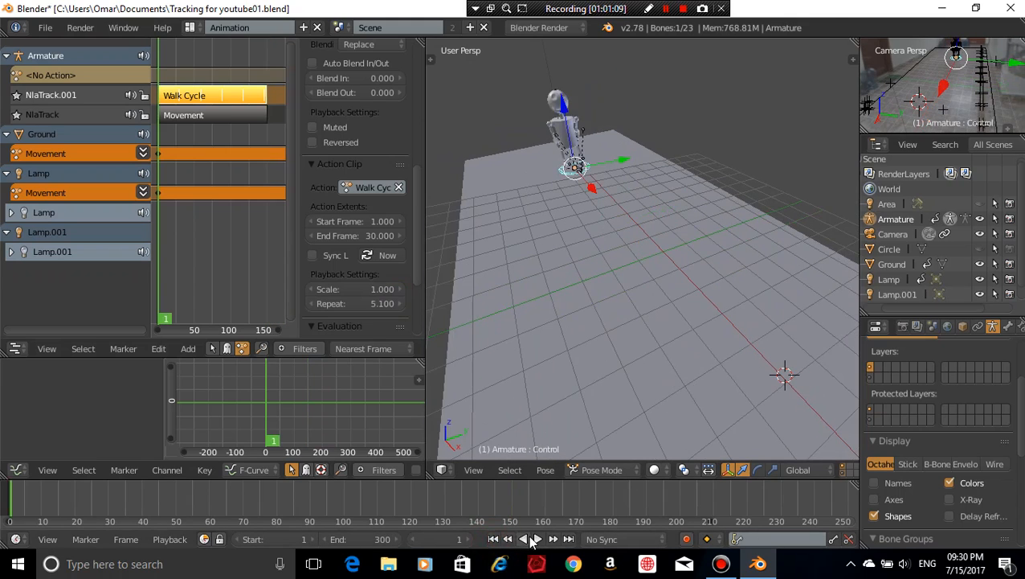
left_click(521, 538)
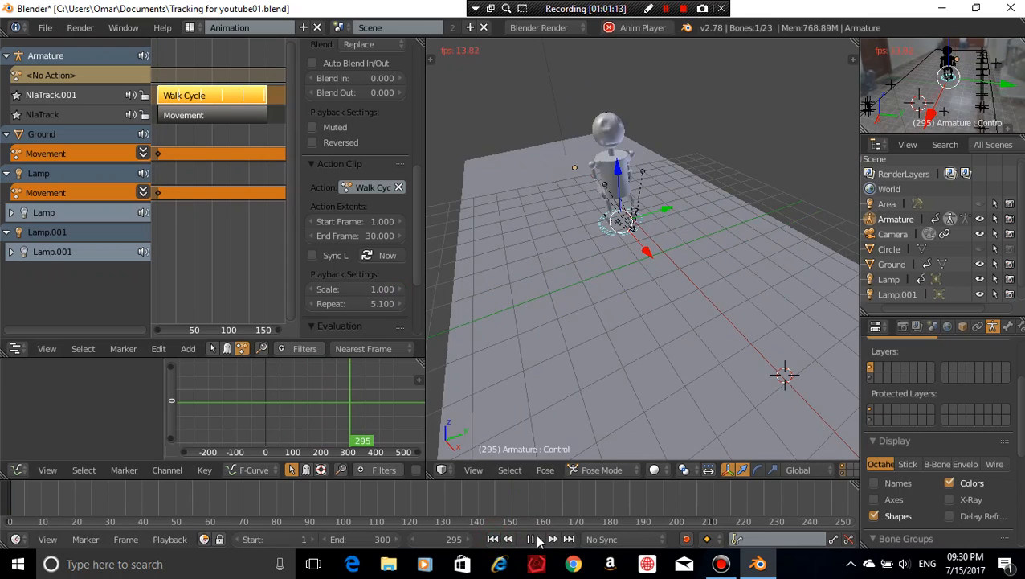
left_click(529, 539)
left_click(492, 539)
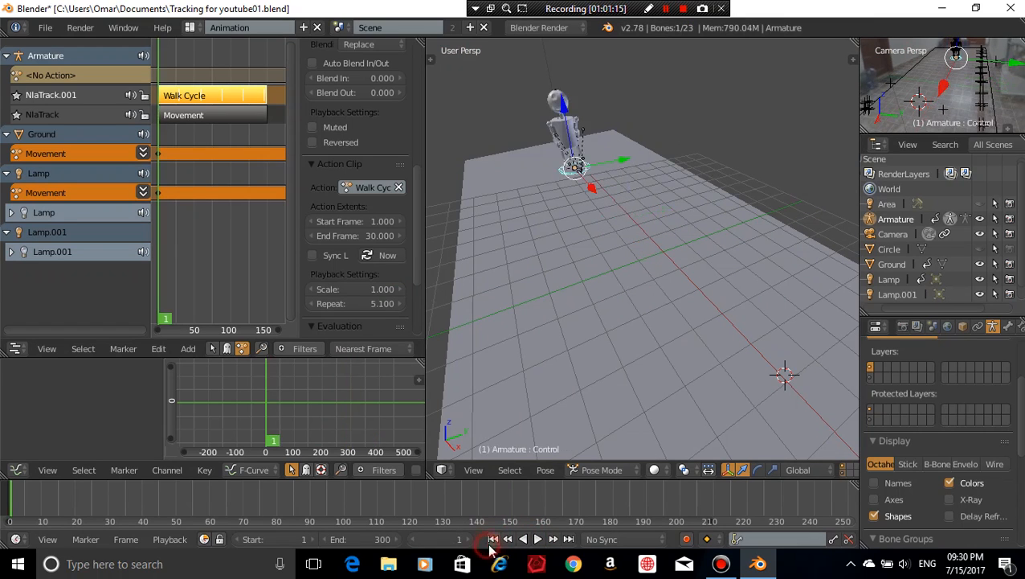
left_click(537, 539)
scroll(567, 244, "up", 4)
middle_click_drag(568, 244, 634, 455, "shift")
scroll(614, 358, "up", 3)
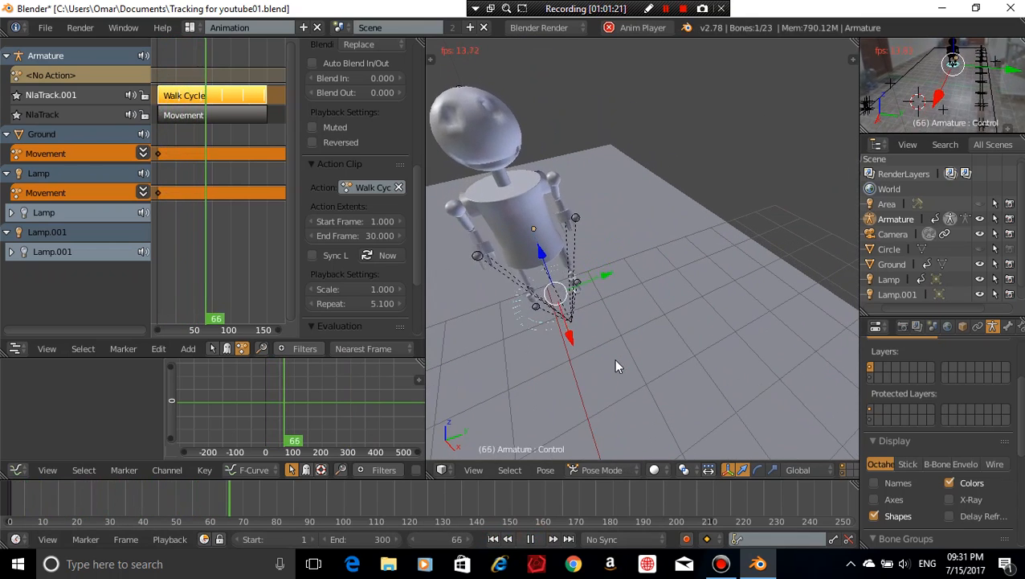
scroll(573, 249, "down", 5)
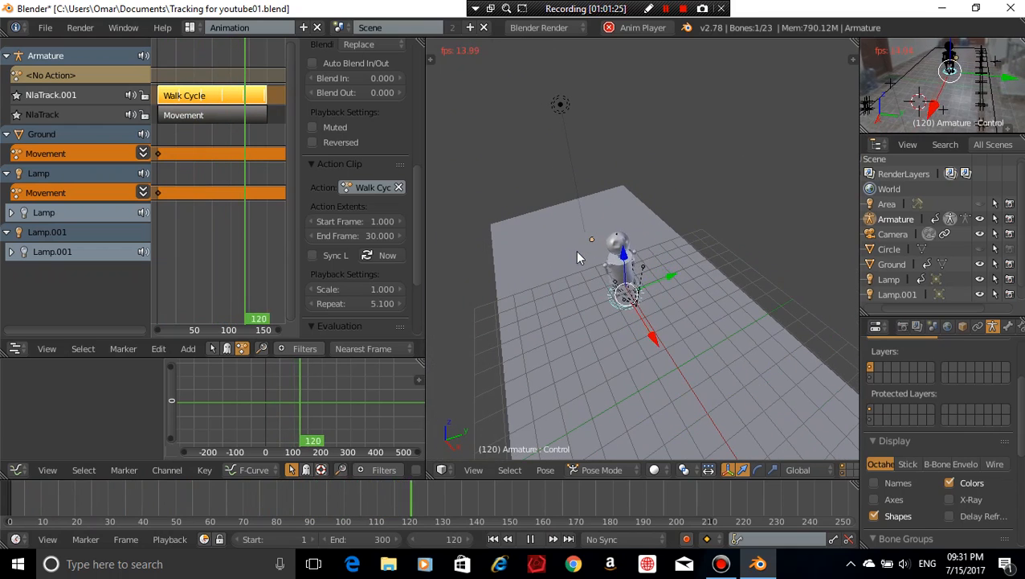
scroll(836, 473, "down", 1)
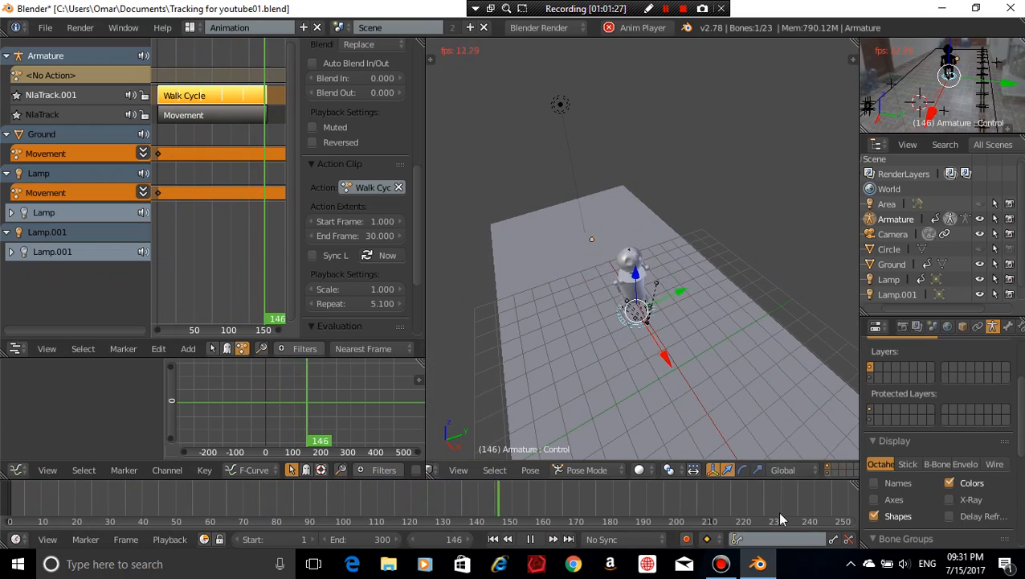
scroll(777, 510, "down", 3)
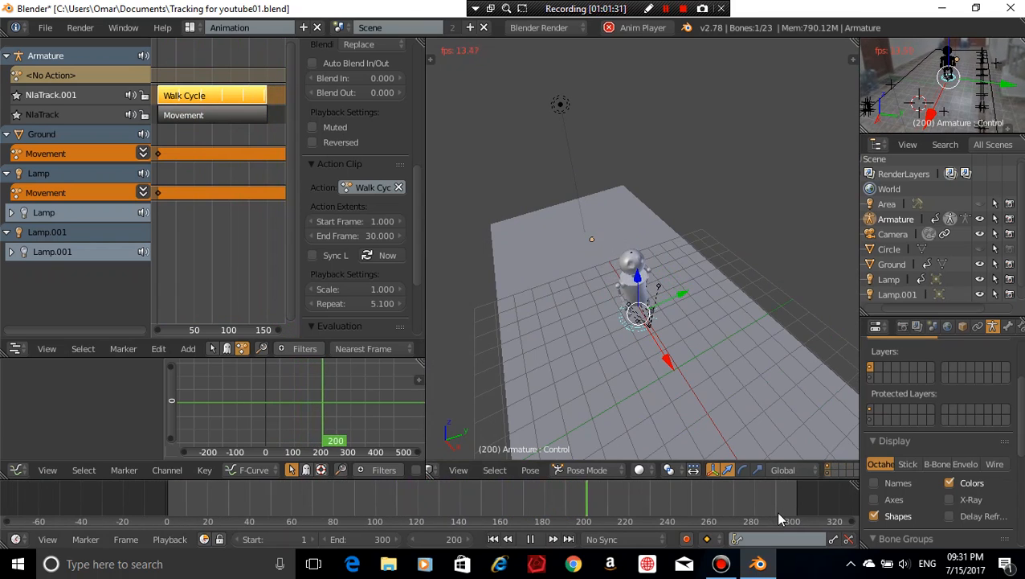
left_click(526, 542)
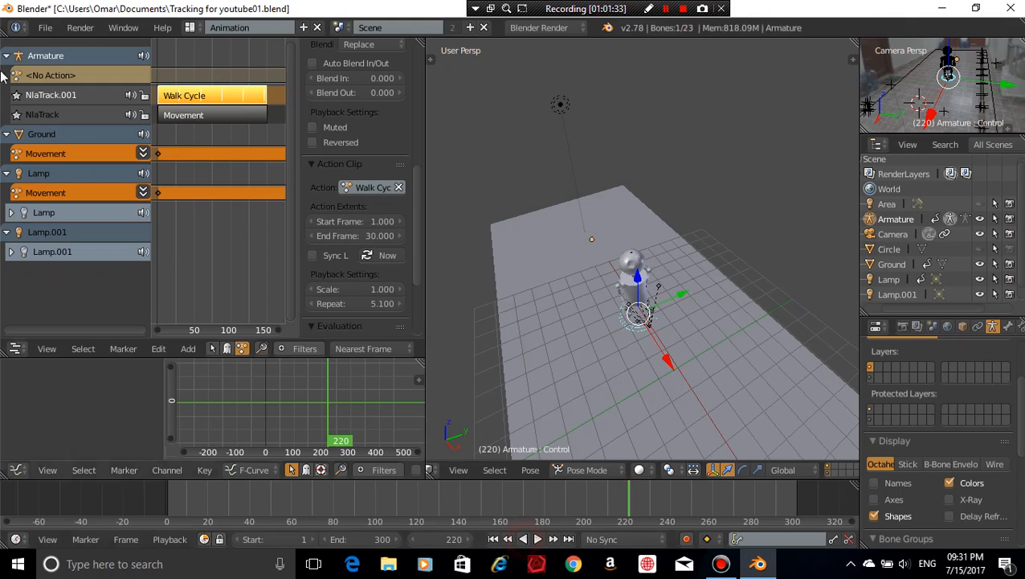
Reopen the recent file Tracking for youtube01.blend, discarding the unsaved animation changes
left_click(53, 31)
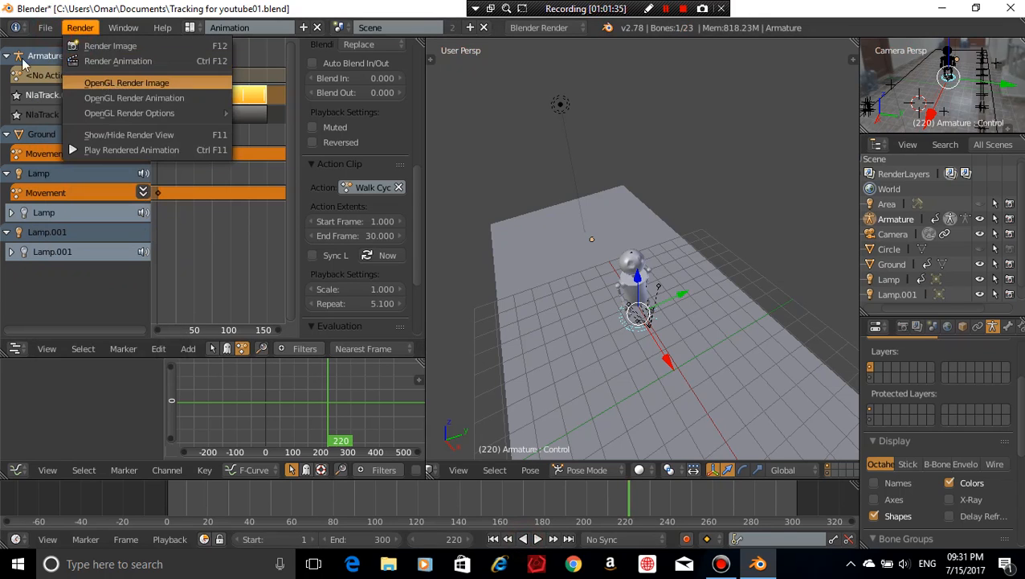
left_click(54, 32)
mouse_move(102, 76)
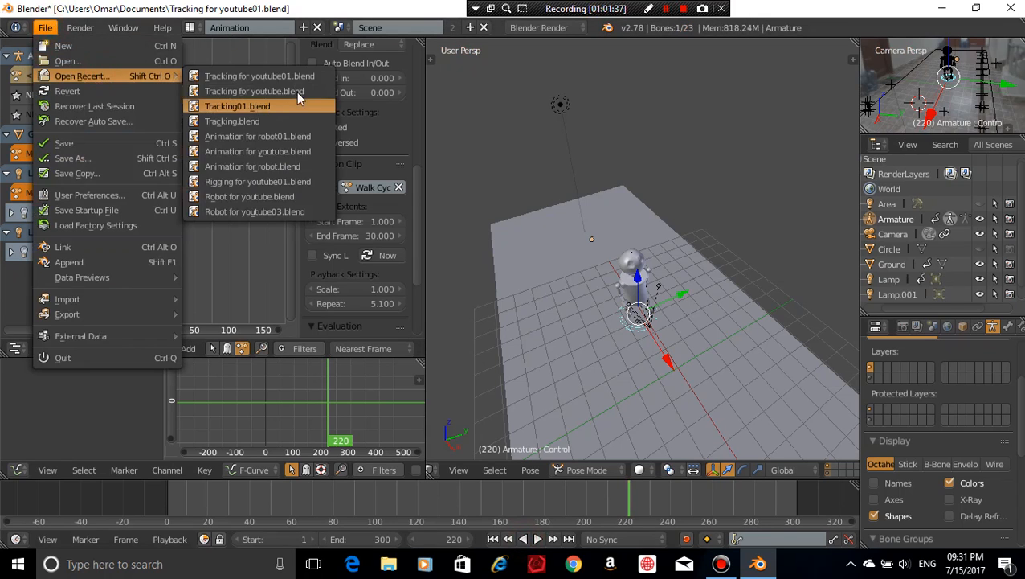
left_click(306, 74)
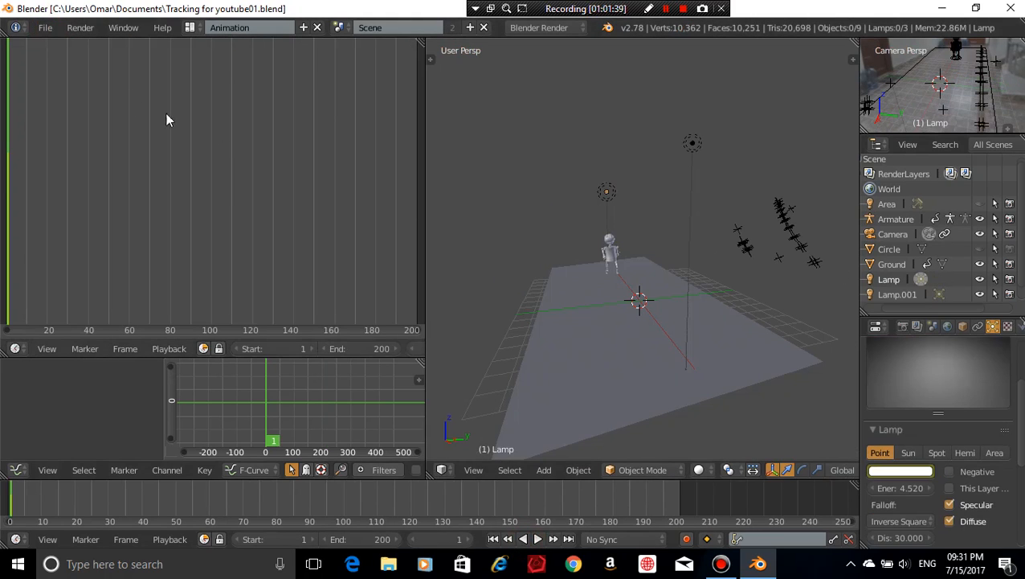
Switch to the Default screen layout and select the ground plane
left_click(192, 28)
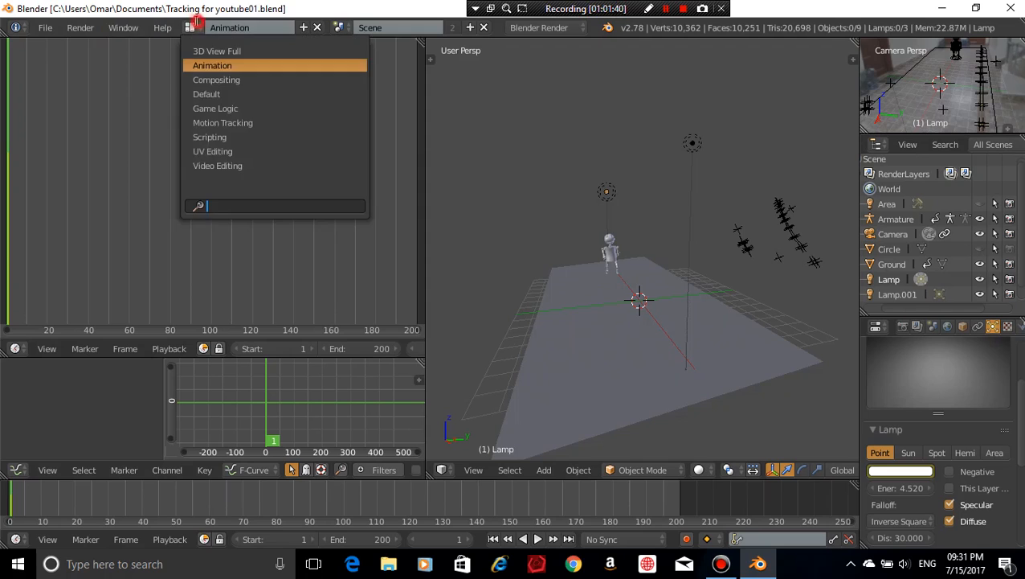
left_click(205, 94)
right_click(480, 313)
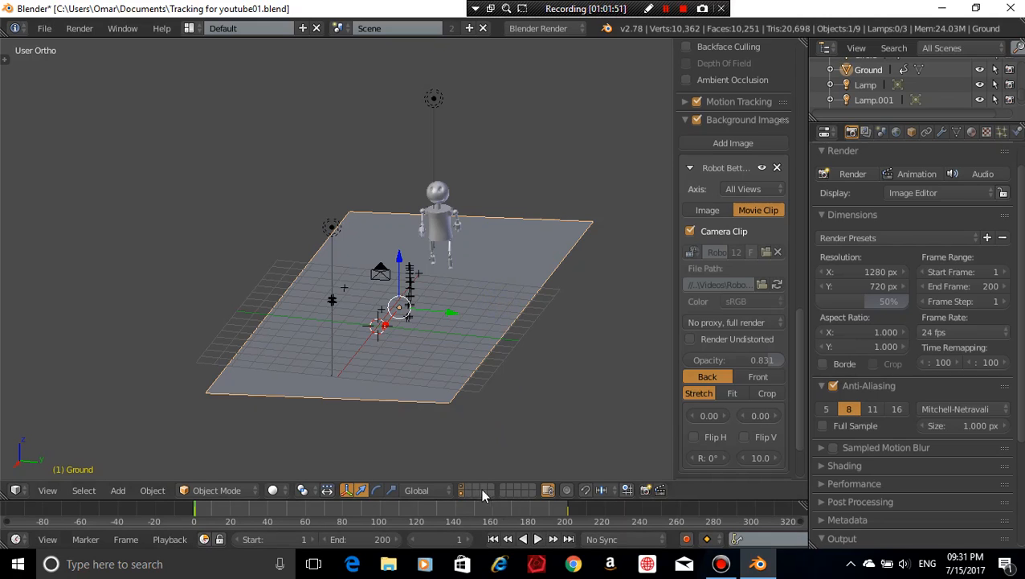
Compare the robot's layer and the ground plane's layer by viewing each alone, ending with both layers shown together
left_click(462, 488)
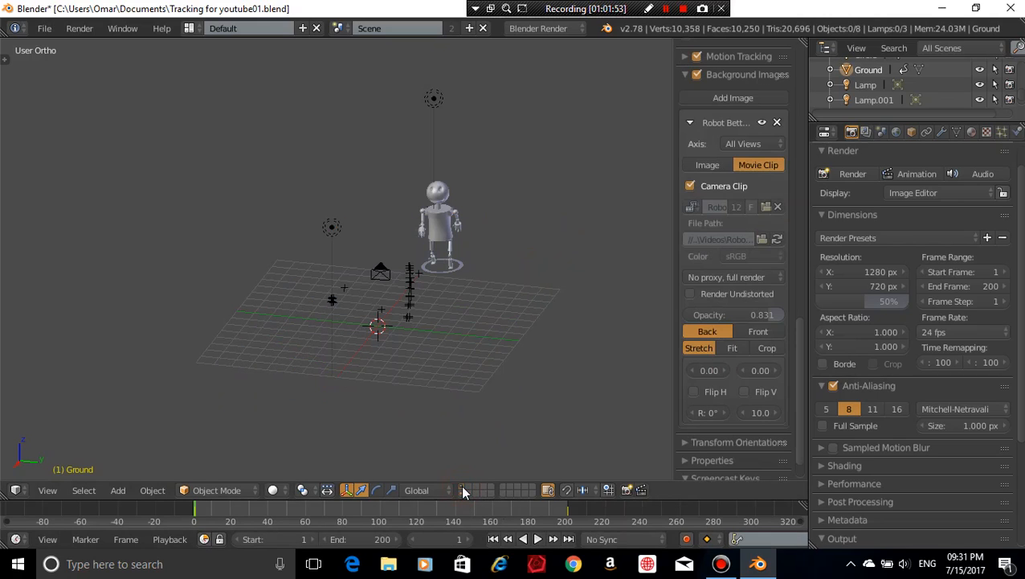
left_click(461, 493)
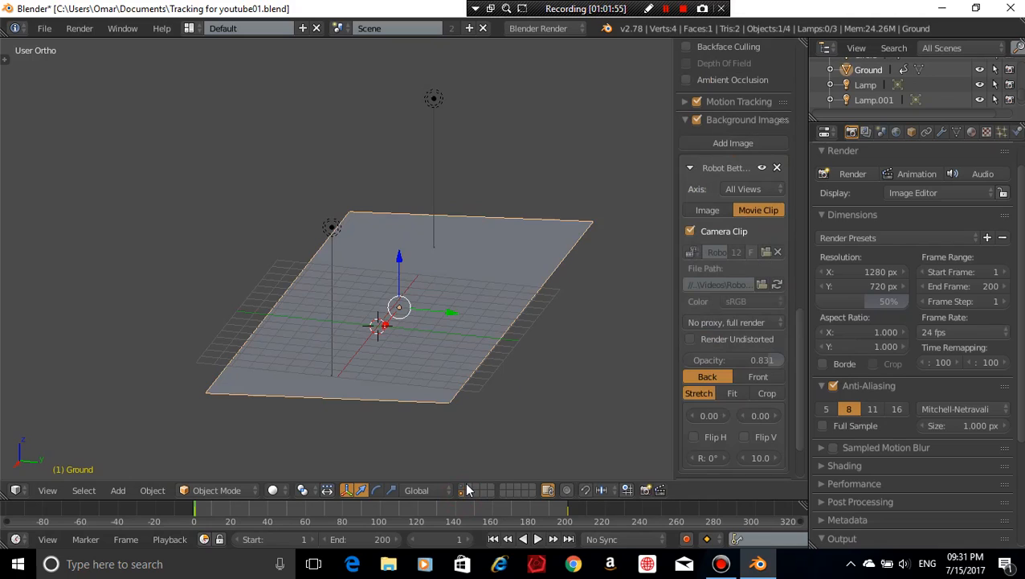
left_click(460, 487)
left_click(461, 493)
left_click(461, 487)
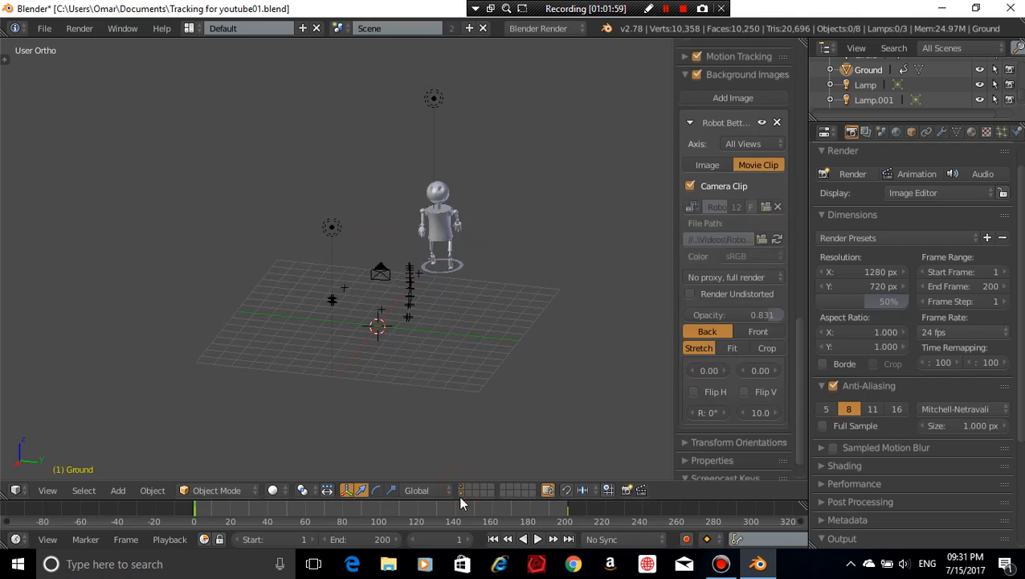
left_click(462, 494)
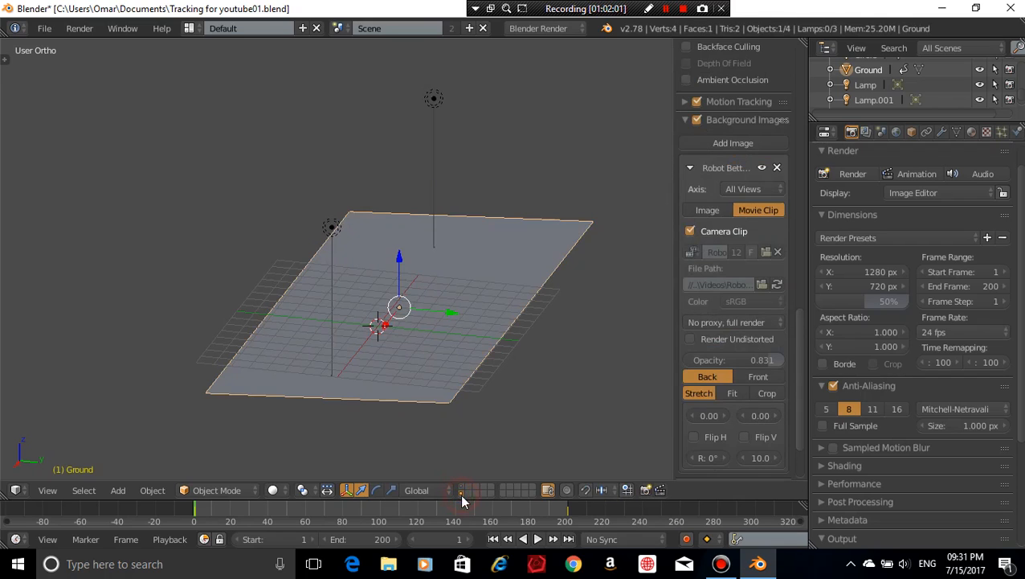
left_click(462, 486)
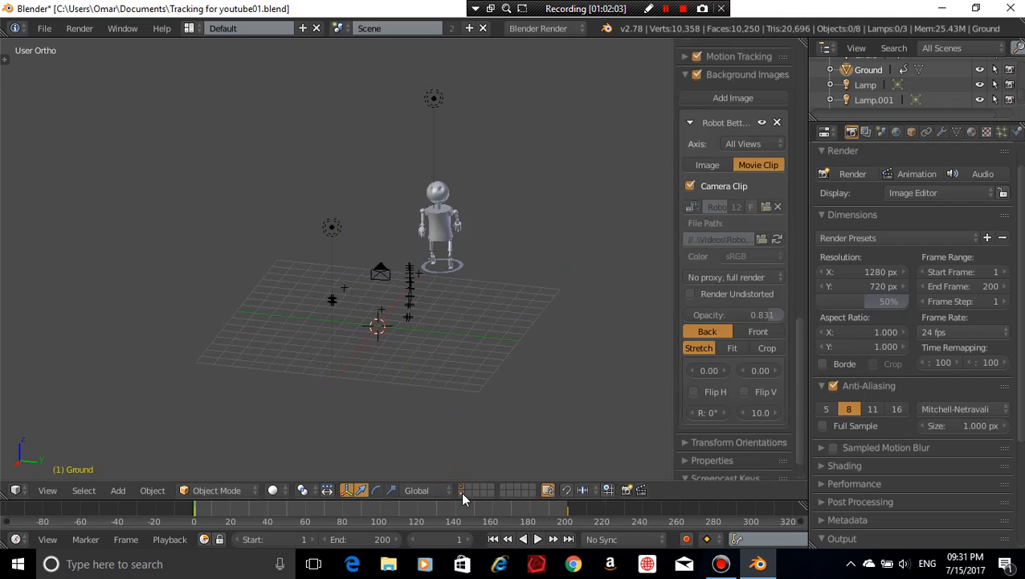
left_click(461, 492)
left_click(461, 486)
left_click(461, 492, "shift")
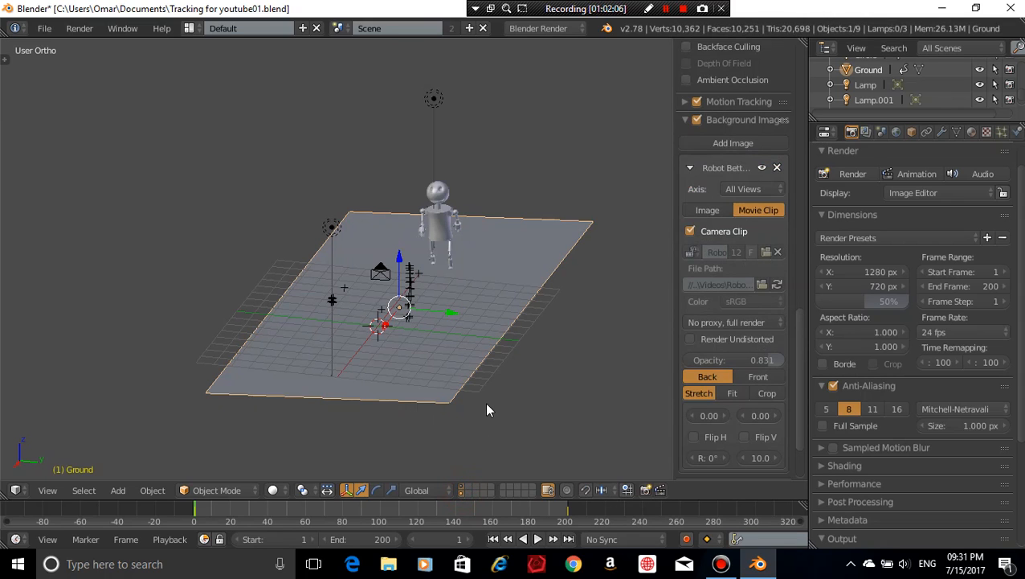
Add Robot Better.mp4 from the Videos folder as a movie strip in the Video Sequence Editor
left_click(16, 492)
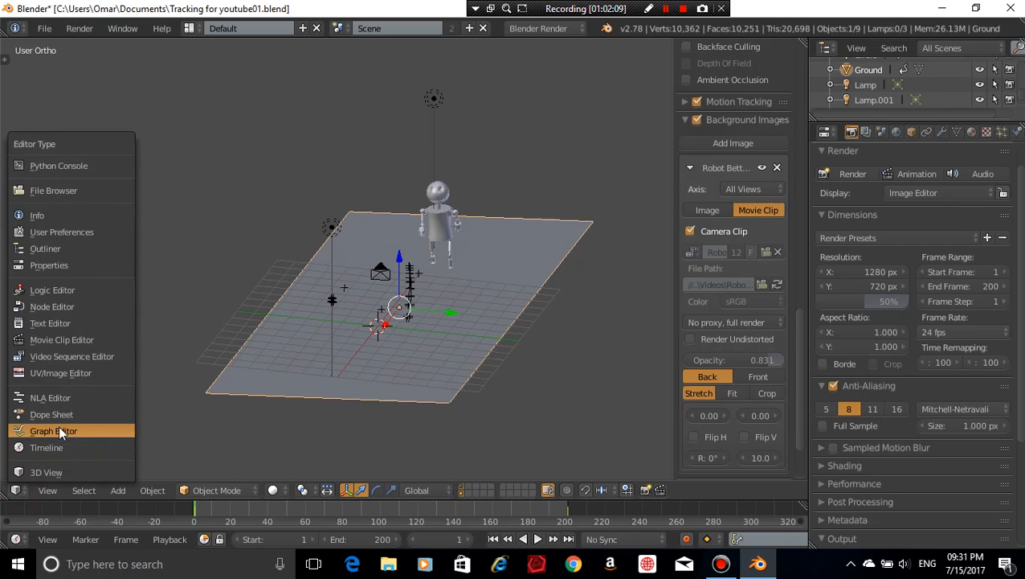
left_click(94, 358)
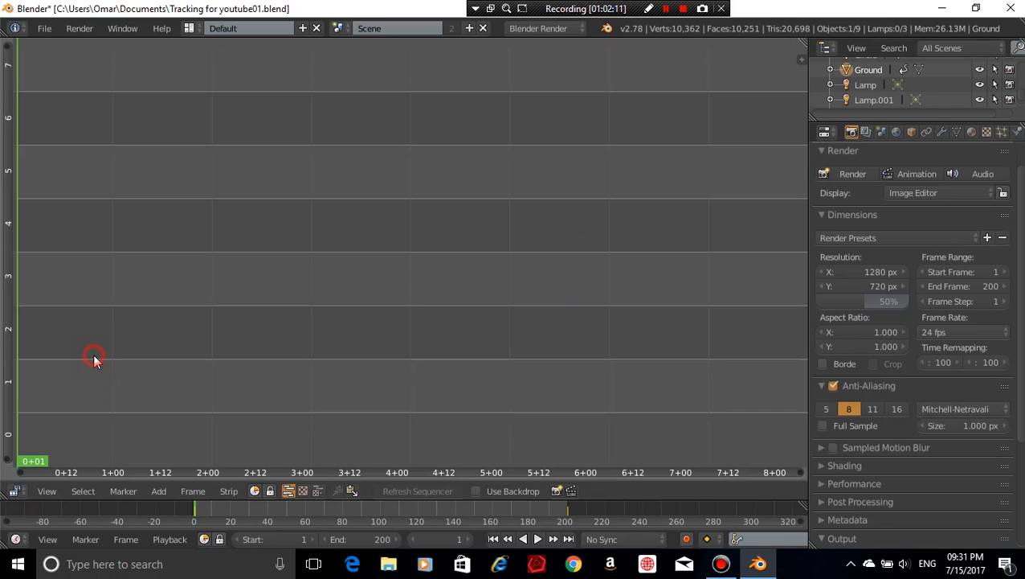
scroll(169, 392, "down", 5)
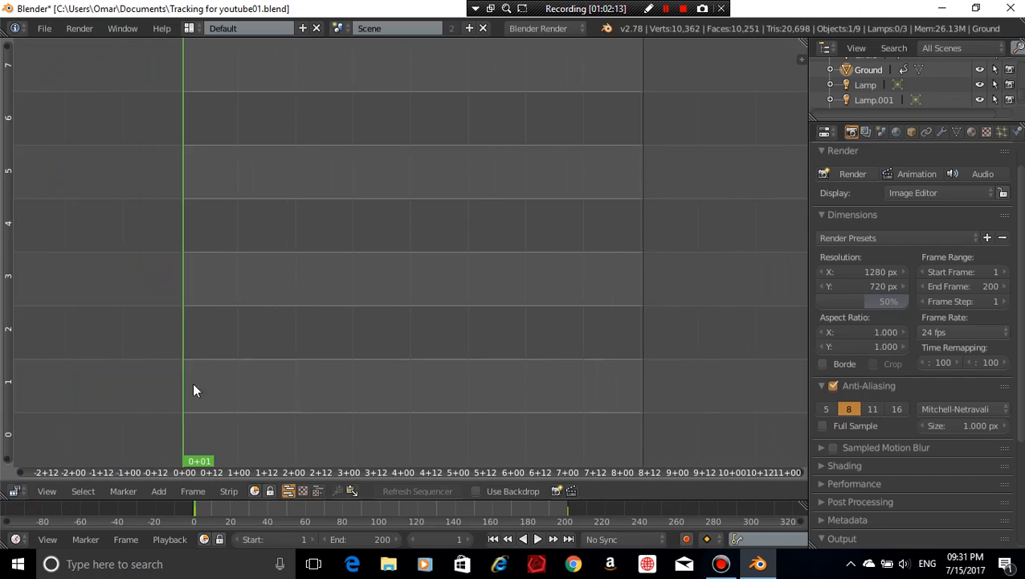
key("shift+a")
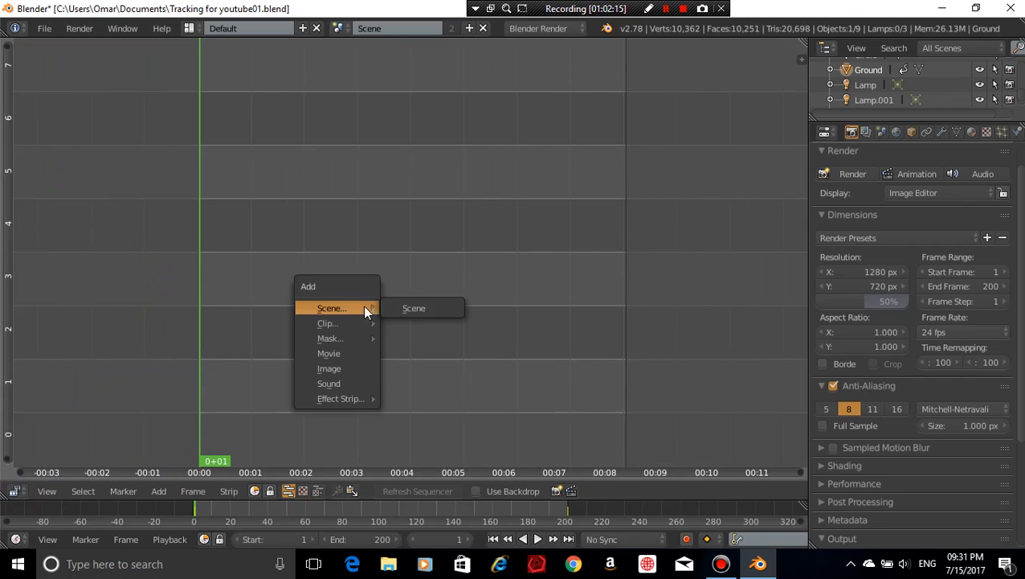
left_click(355, 354)
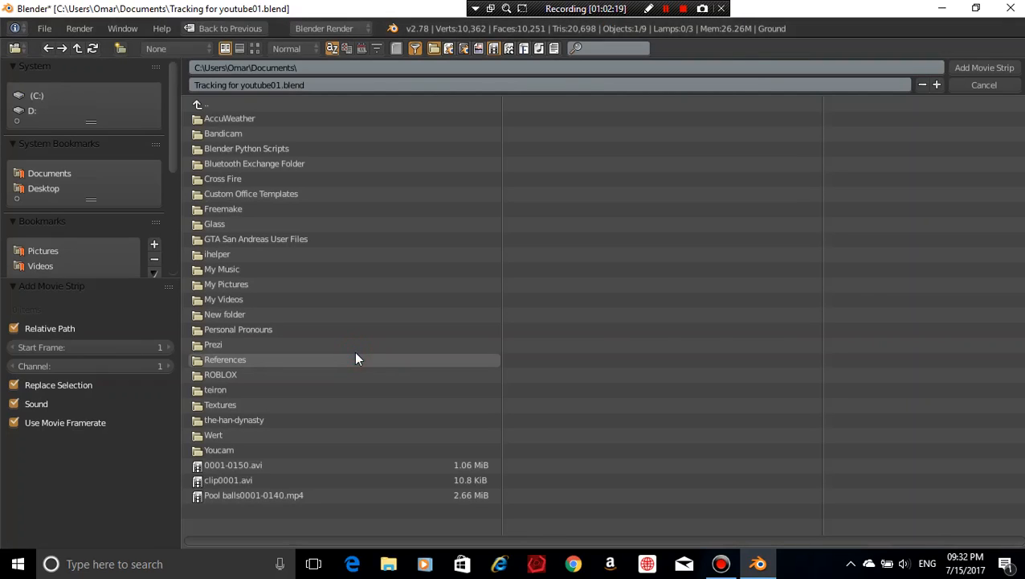
left_click(53, 269)
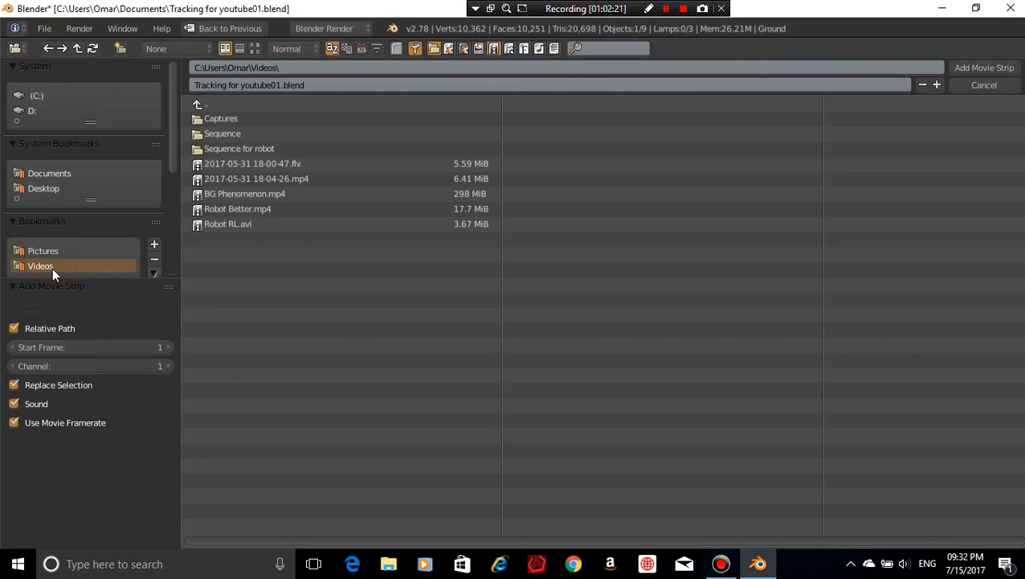
left_click(278, 209)
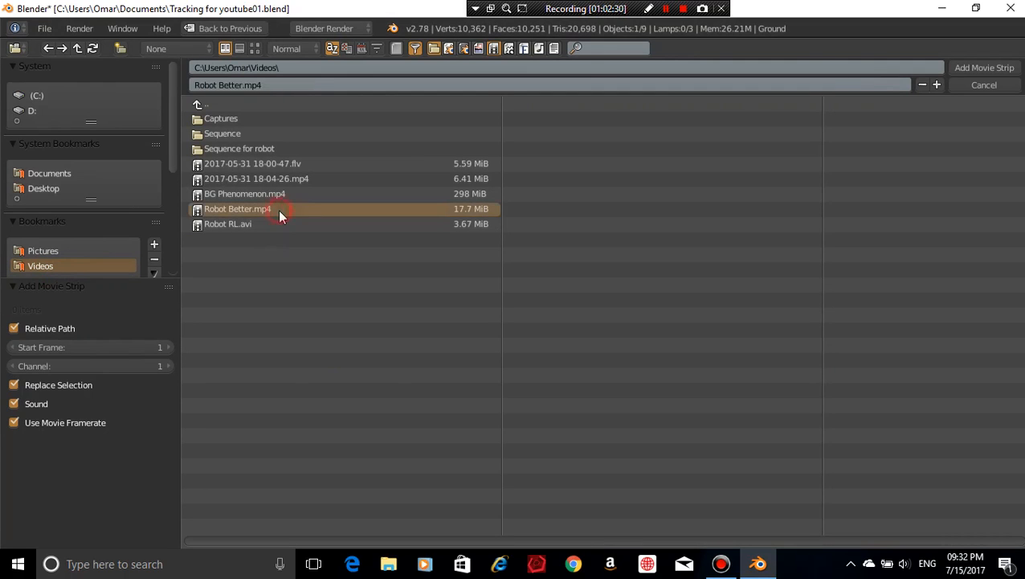
left_click(1000, 70)
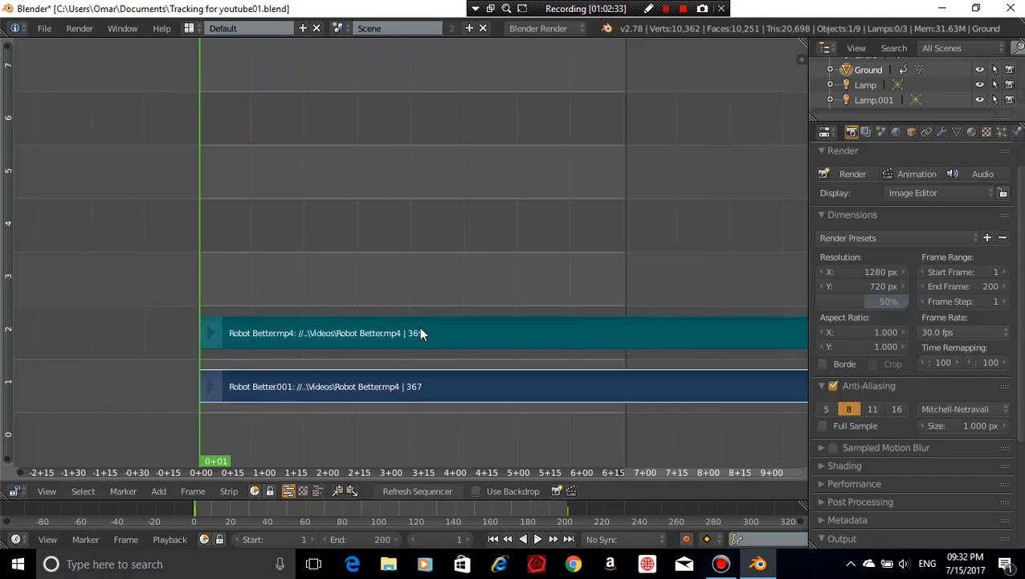
scroll(418, 327, "down", 3)
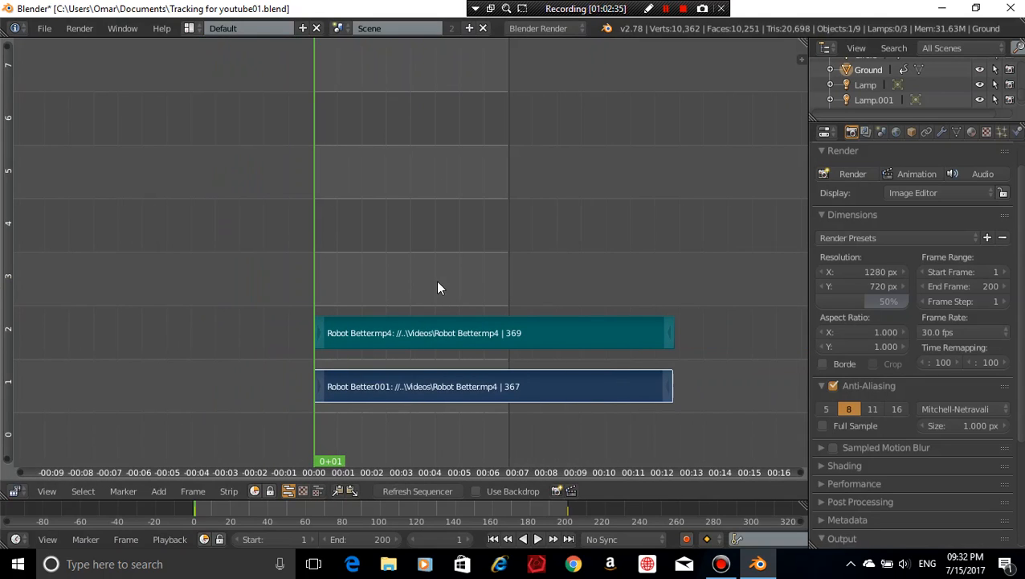
Add a Scene strip above the footage and combine it with the Robot Better.mp4 movie strip using an Alpha Over effect
key("shift+a")
mouse_move(443, 237)
left_click(475, 237)
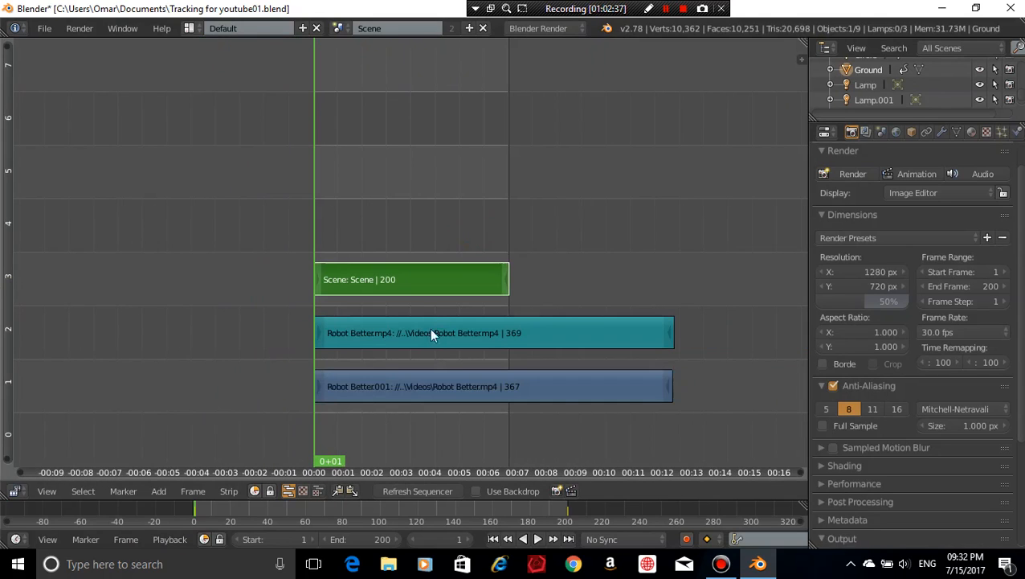
right_click(418, 383)
right_click(437, 292, "shift")
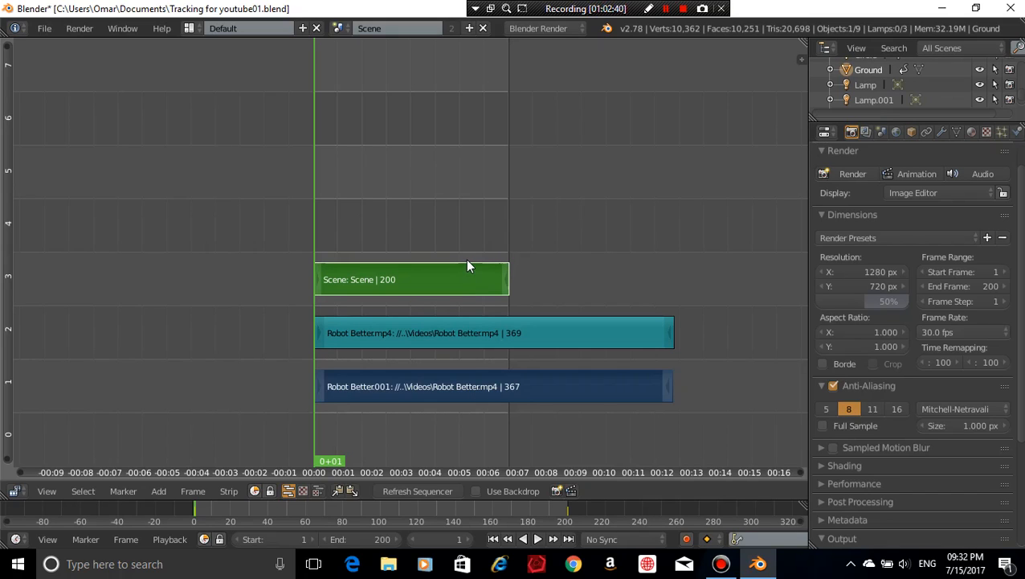
key("shift+a")
mouse_move(452, 350)
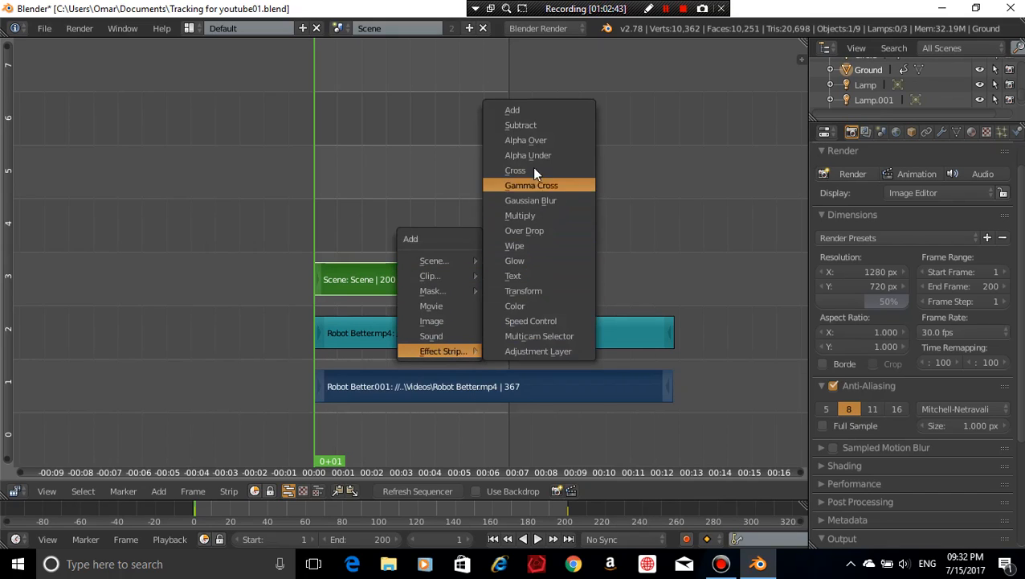
left_click(548, 141)
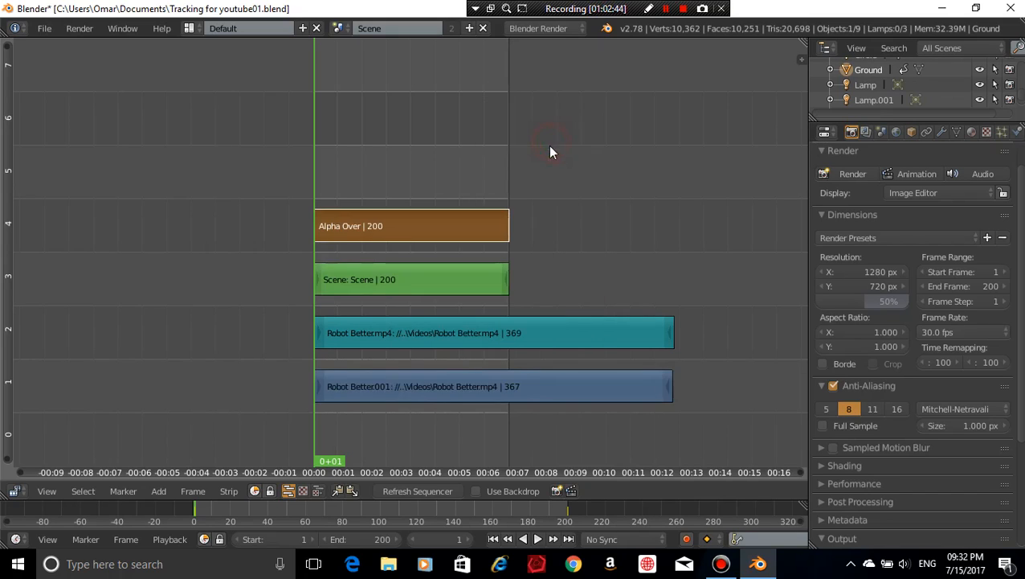
Preview the composited image together with the sequencer strips and examine the robot and ground over the footage
left_click(308, 489)
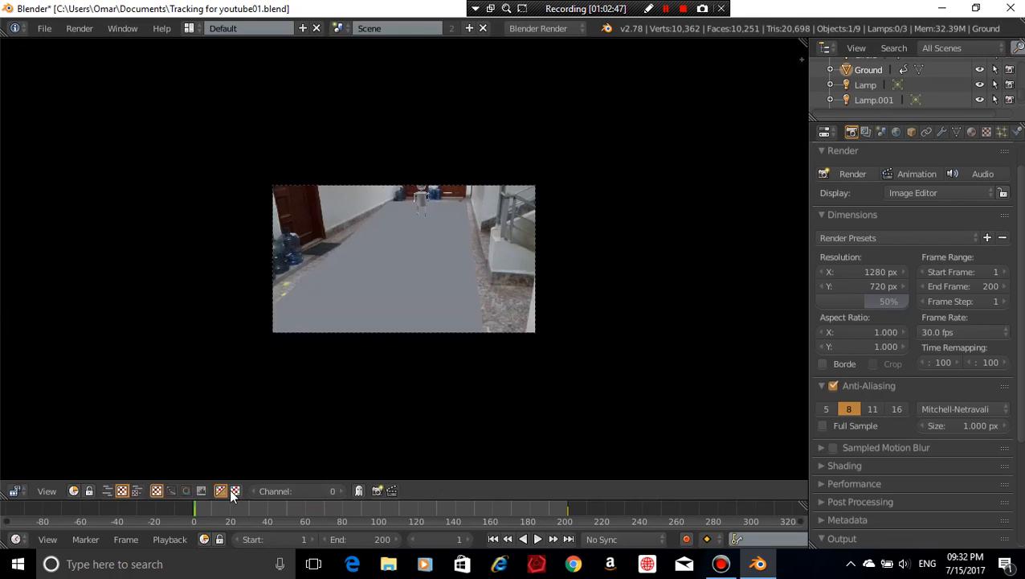
left_click(109, 491)
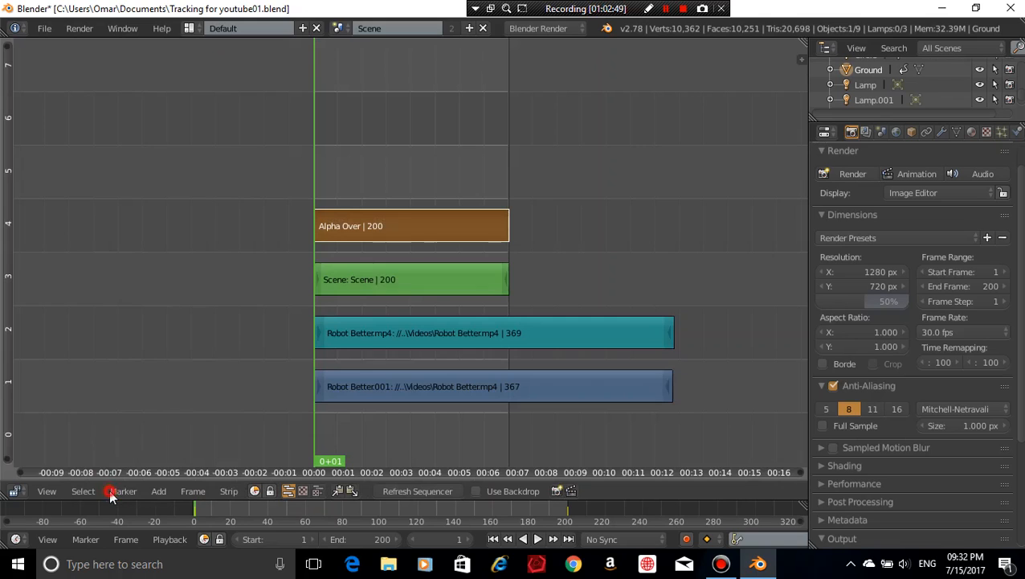
left_click(317, 492)
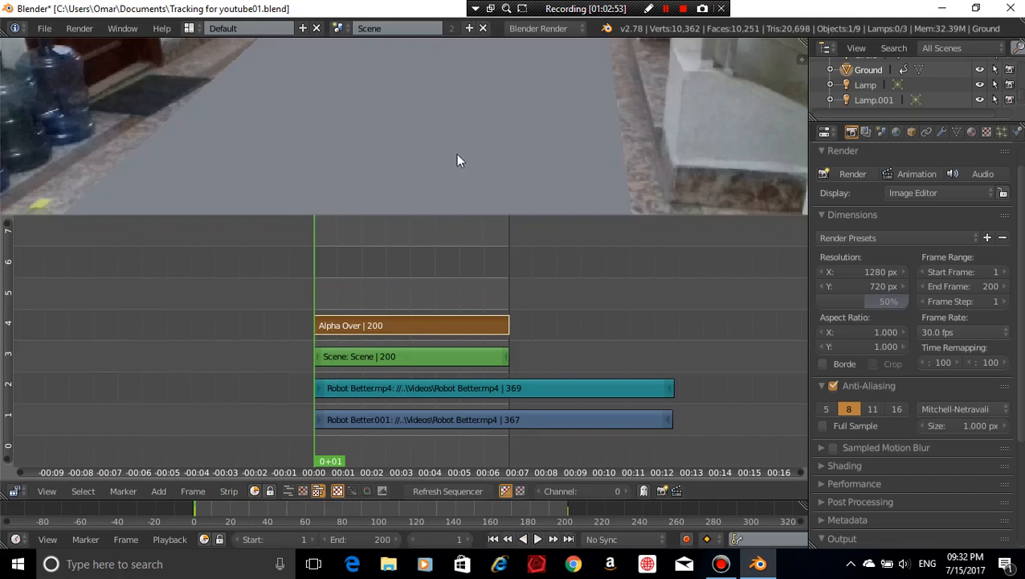
scroll(480, 96, "down", 3)
scroll(481, 102, "down", 3)
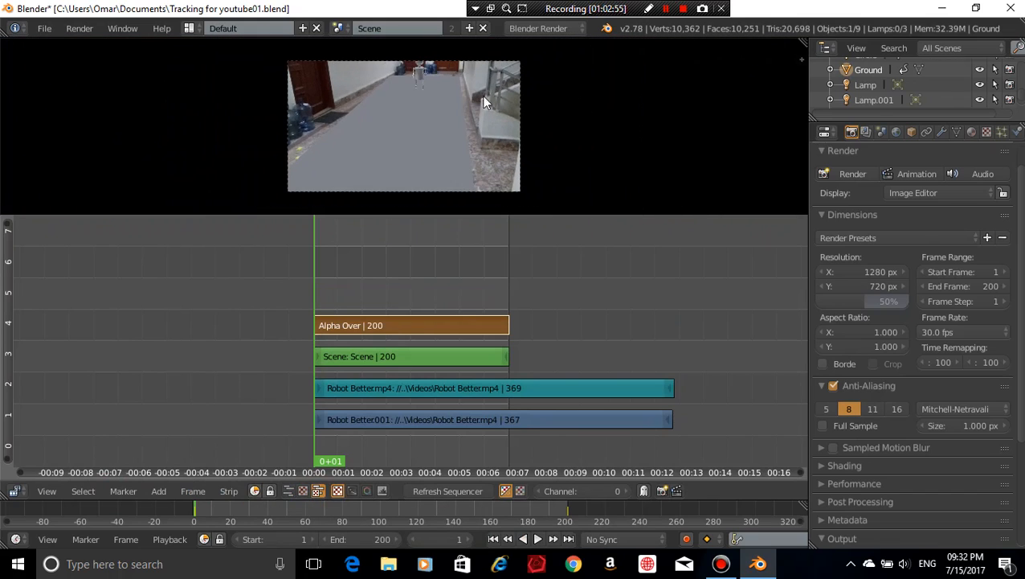
middle_click_drag(512, 90, 526, 109)
scroll(526, 109, "up", 1)
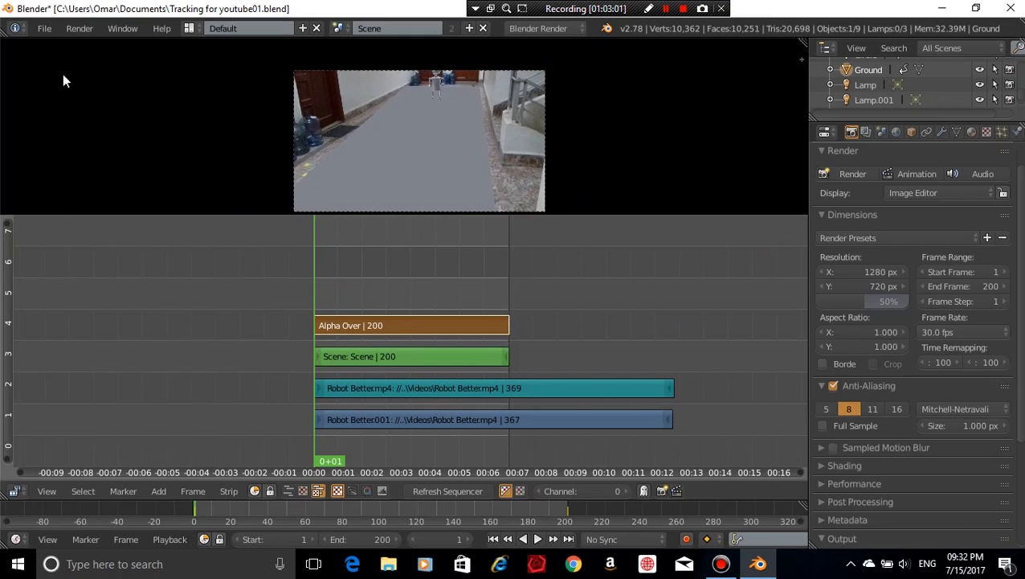
Undo the added sequencer strips and return to the 3D View with the robot and ground layers both shown
key("ctrl+z")
key("ctrl+z")
key("ctrl+z")
key("ctrl+z")
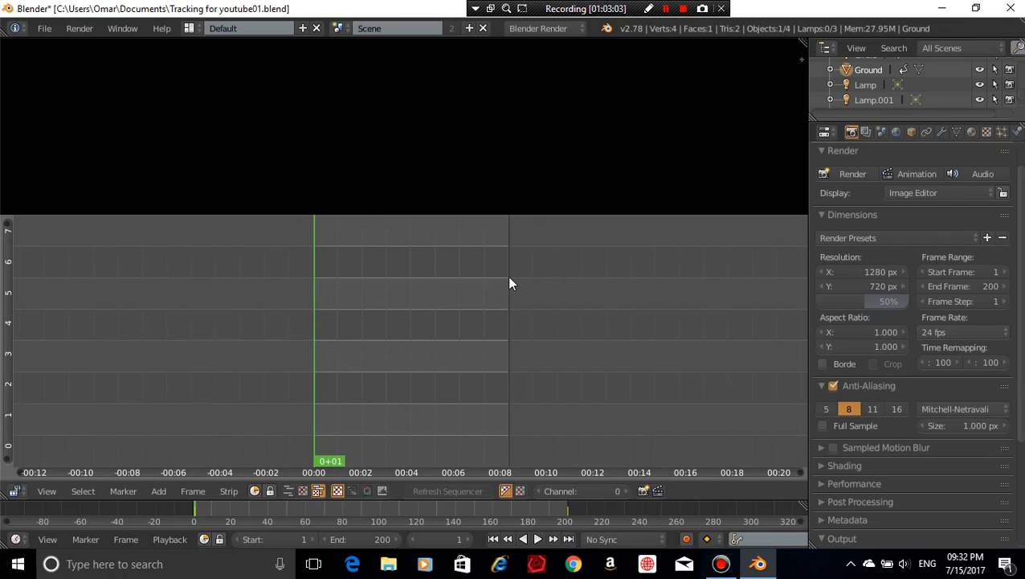
left_click(14, 490)
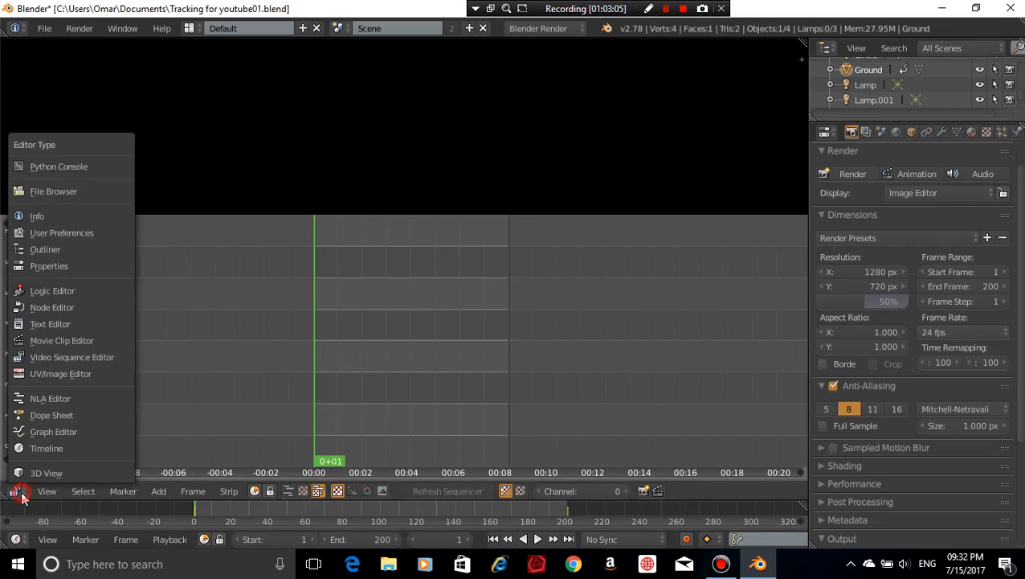
left_click(37, 472)
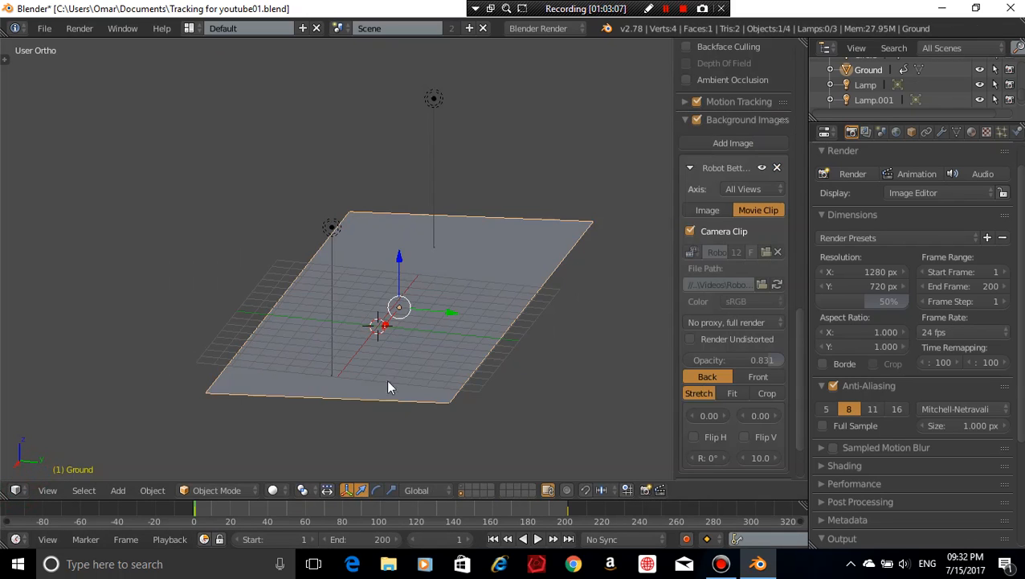
left_click(461, 486)
left_click(462, 485, "shift")
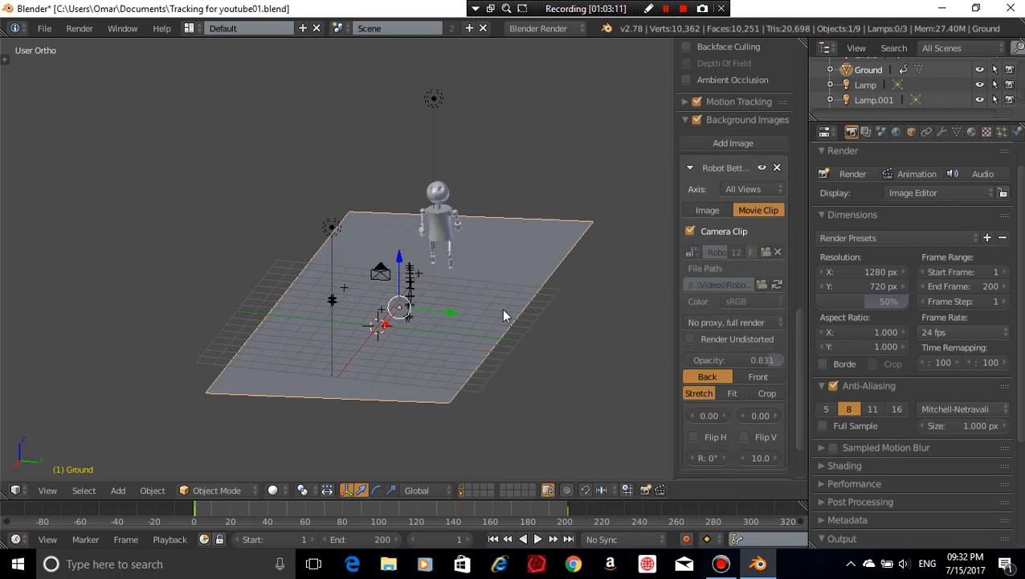
Render frame 1 through the camera and inspect the corridor floor in the rendered image up close
key("KP_0")
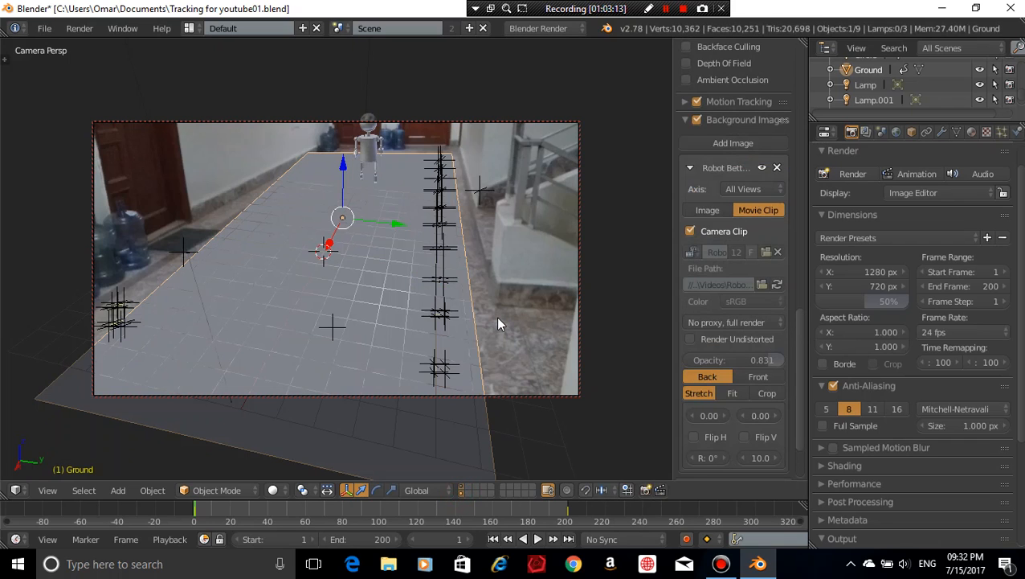
key("F12")
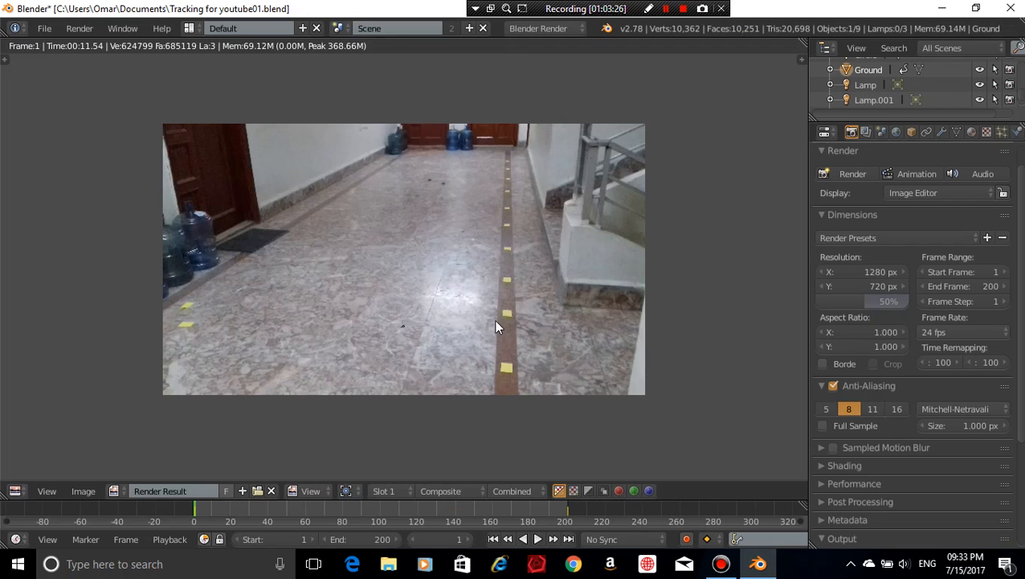
scroll(446, 238, "up", 4)
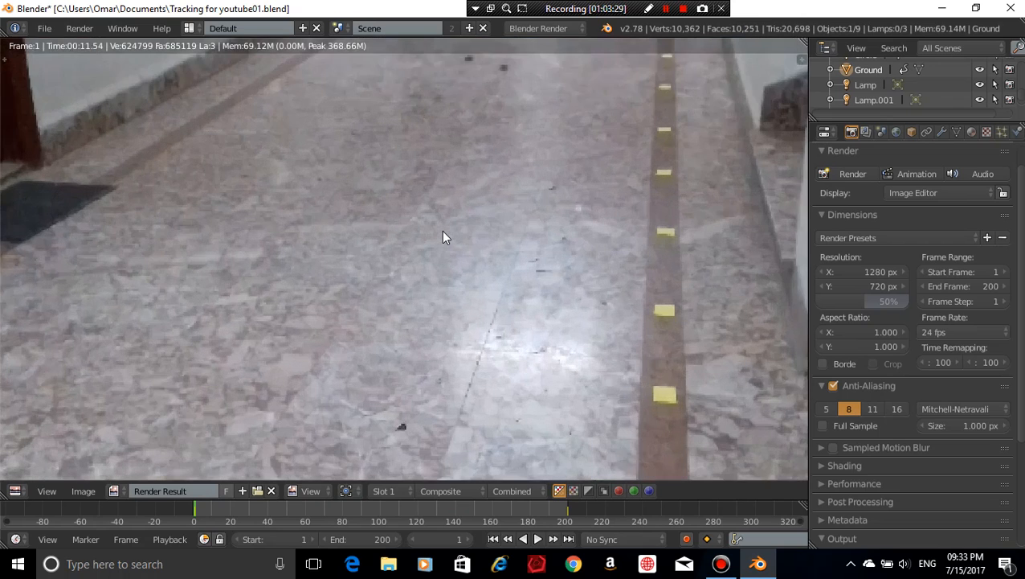
scroll(443, 233, "up", 1)
middle_click_drag(527, 188, 480, 366)
scroll(530, 255, "up", 4)
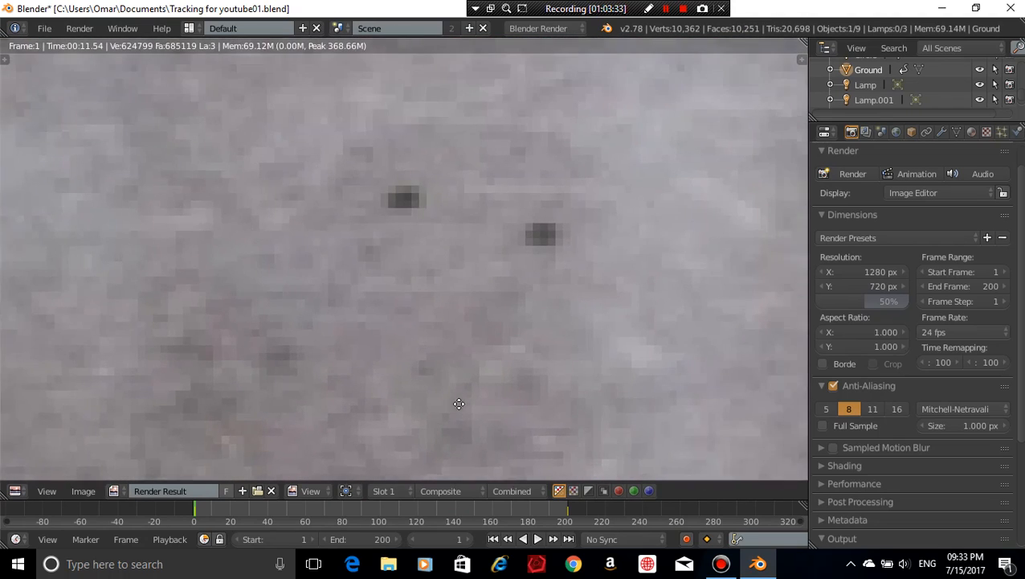
scroll(529, 264, "down", 7)
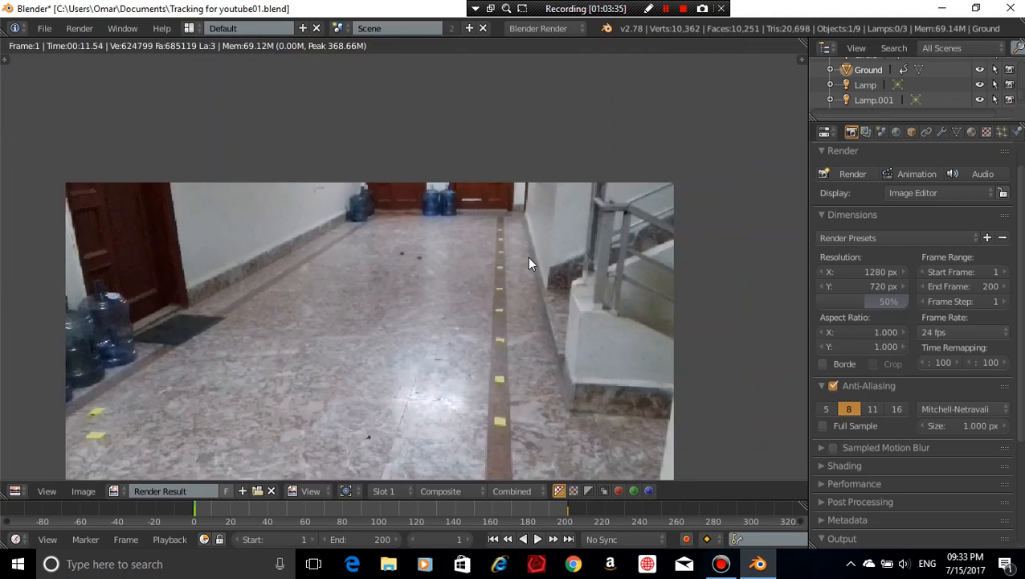
Switch from the render result to the Video Sequence Editor and add the Robot Better.mp4 movie strip at frame 1
scroll(529, 264, "up", 3)
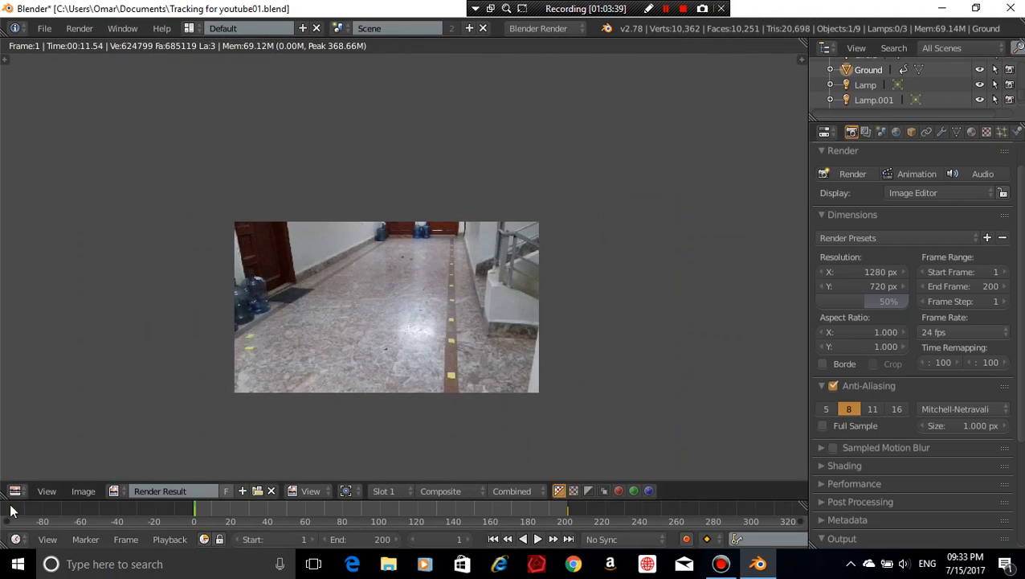
left_click(14, 490)
left_click(32, 474)
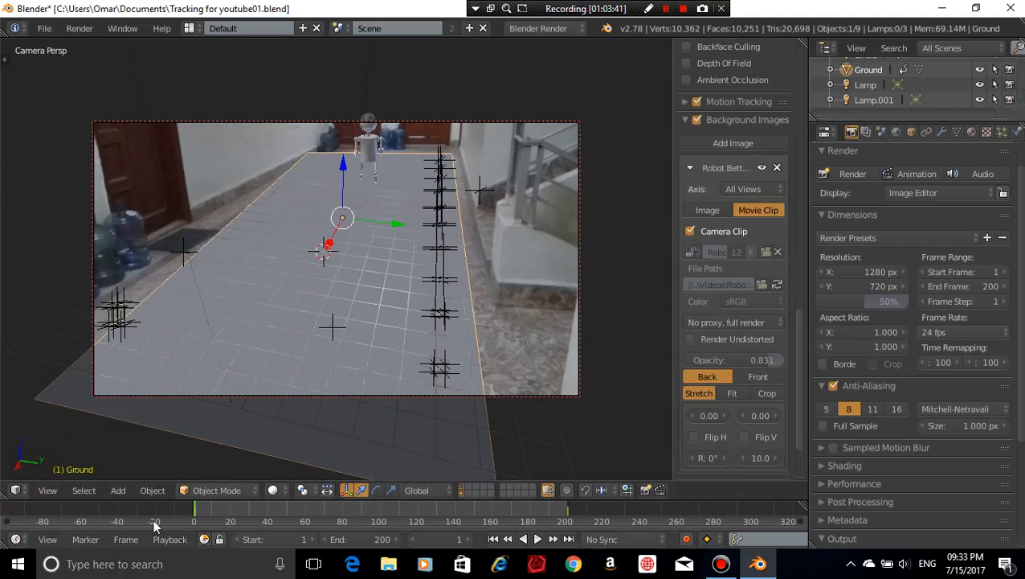
left_click(14, 491)
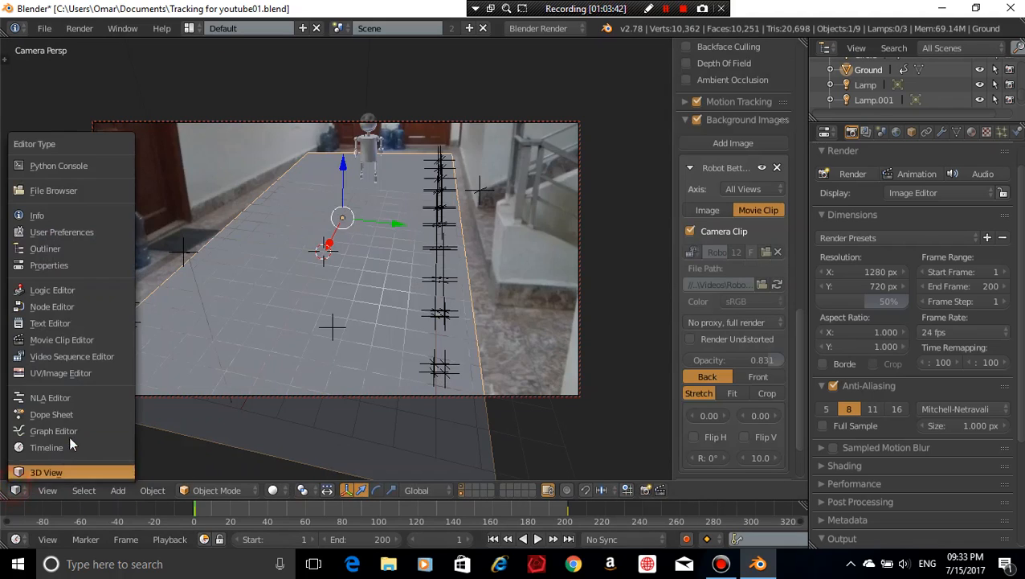
left_click(90, 359)
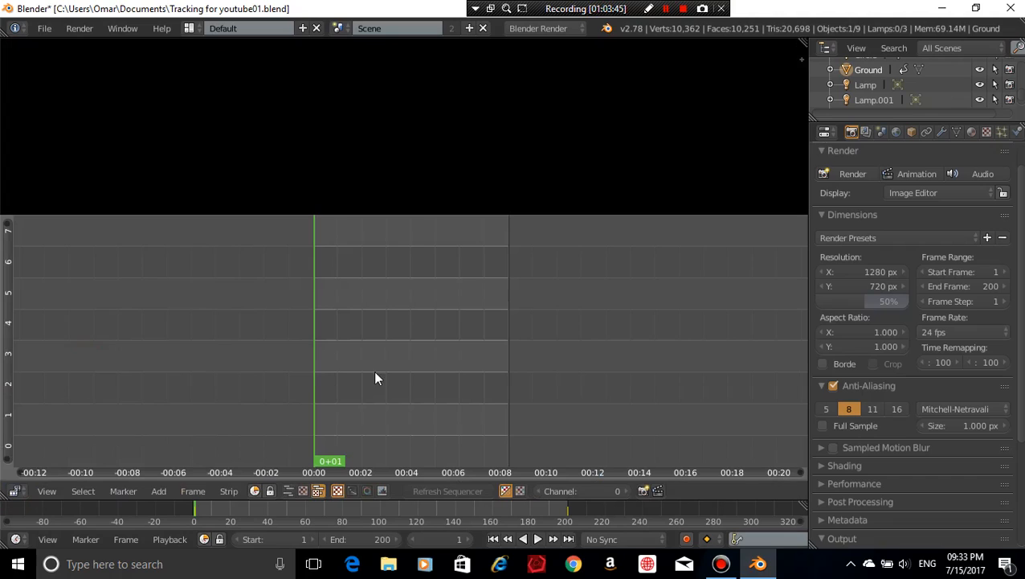
key("shift+a")
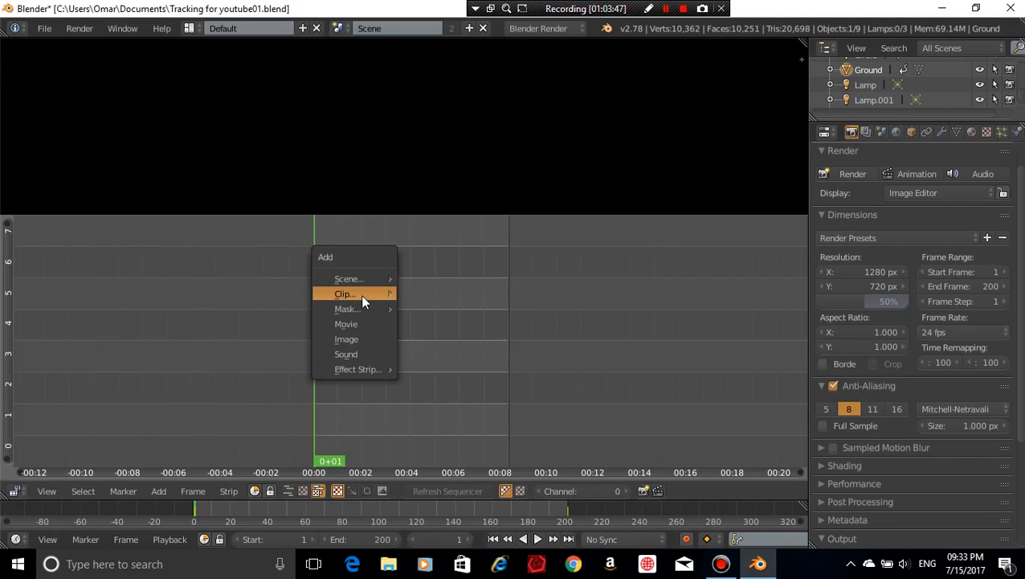
left_click(375, 326)
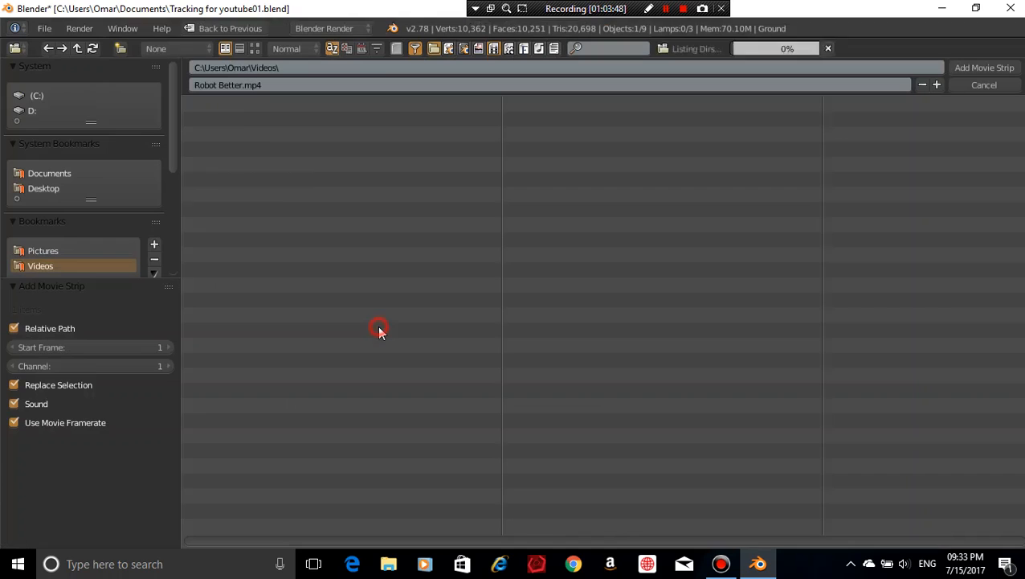
left_click(247, 209)
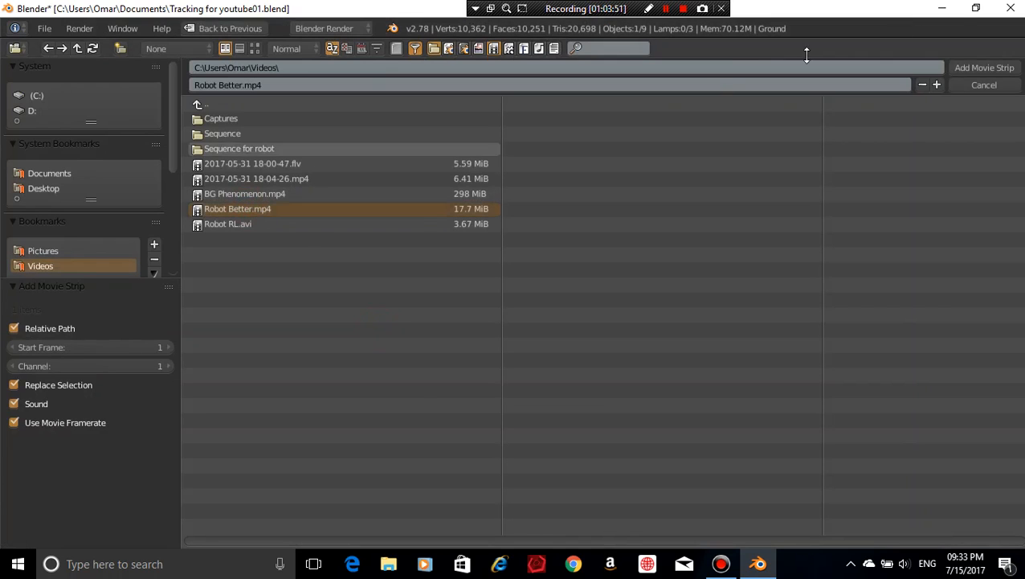
left_click(973, 69)
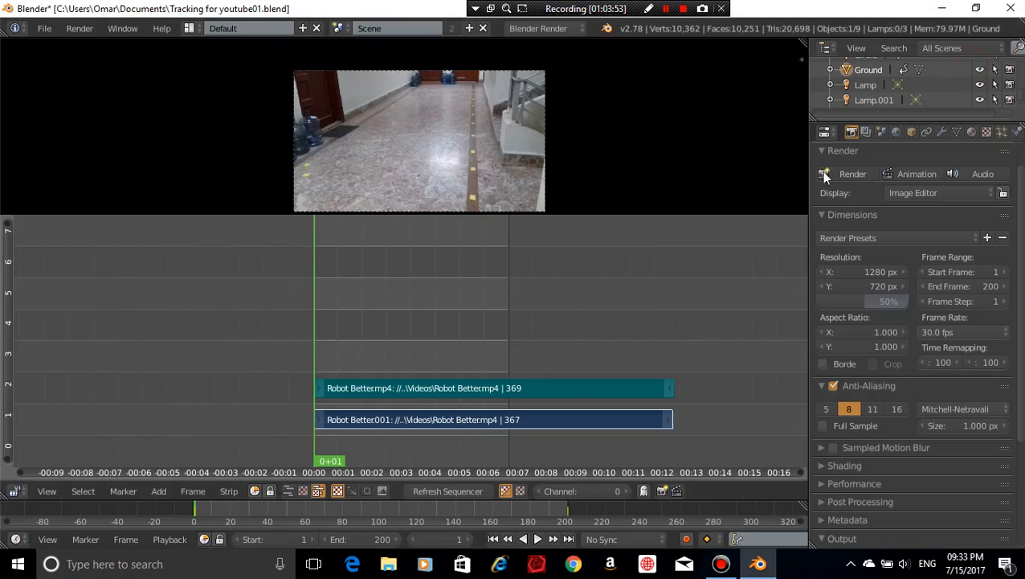
Add a Scene strip over the corridor movie strip and blend the scene onto the footage with an Alpha Over effect
key("shift+a")
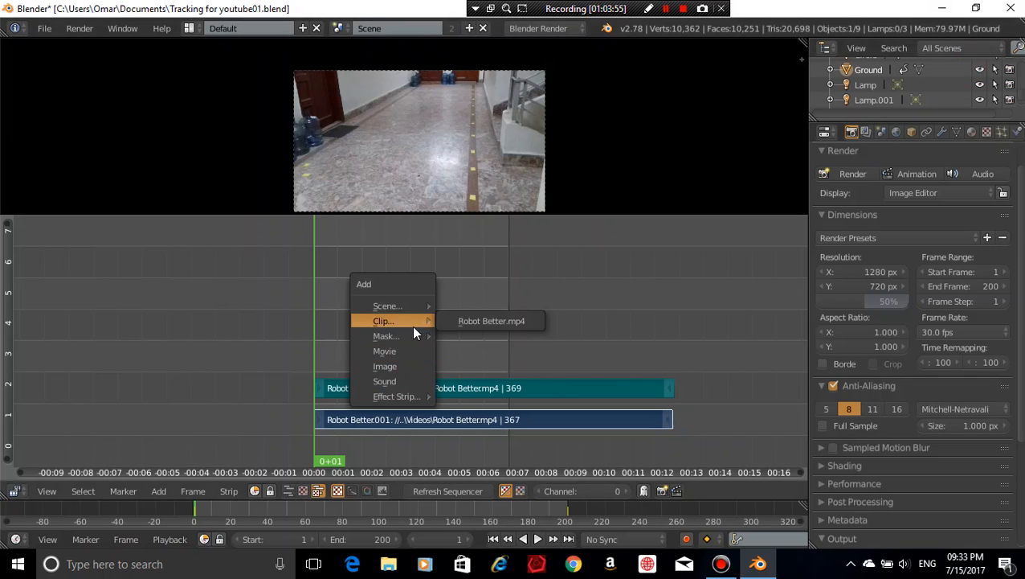
mouse_move(424, 309)
left_click(458, 305)
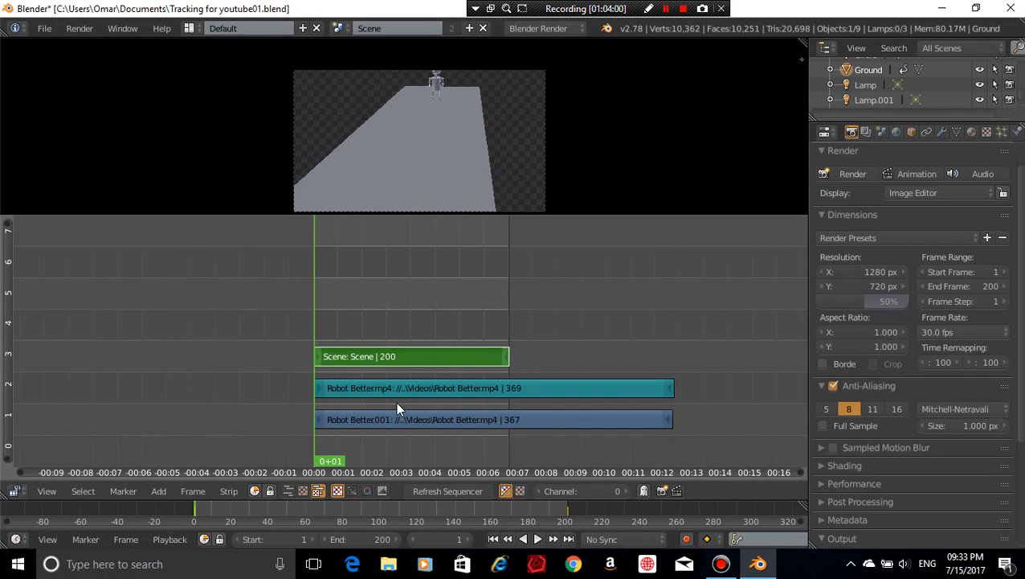
right_click(417, 356)
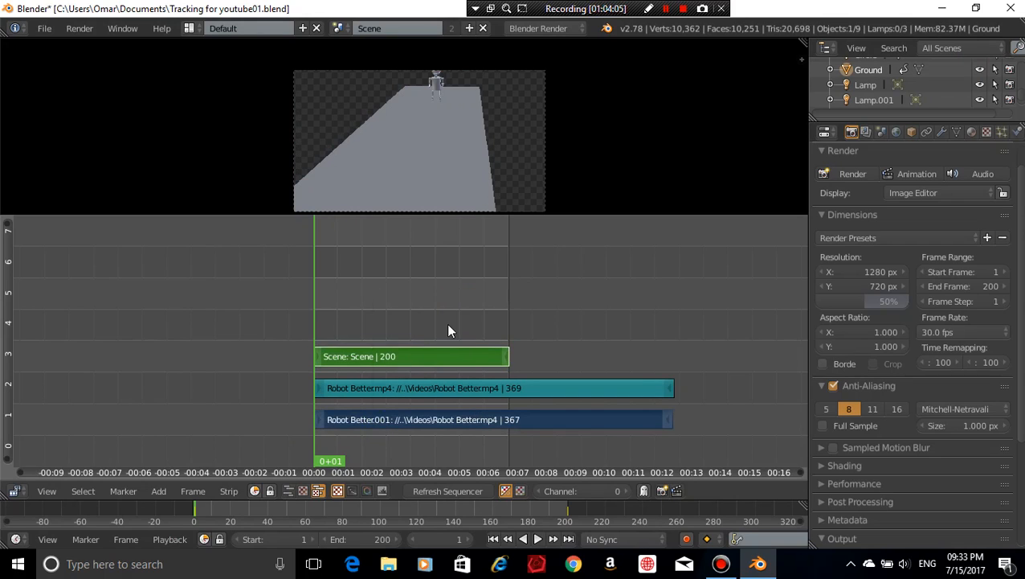
key("shift+a")
mouse_move(426, 416)
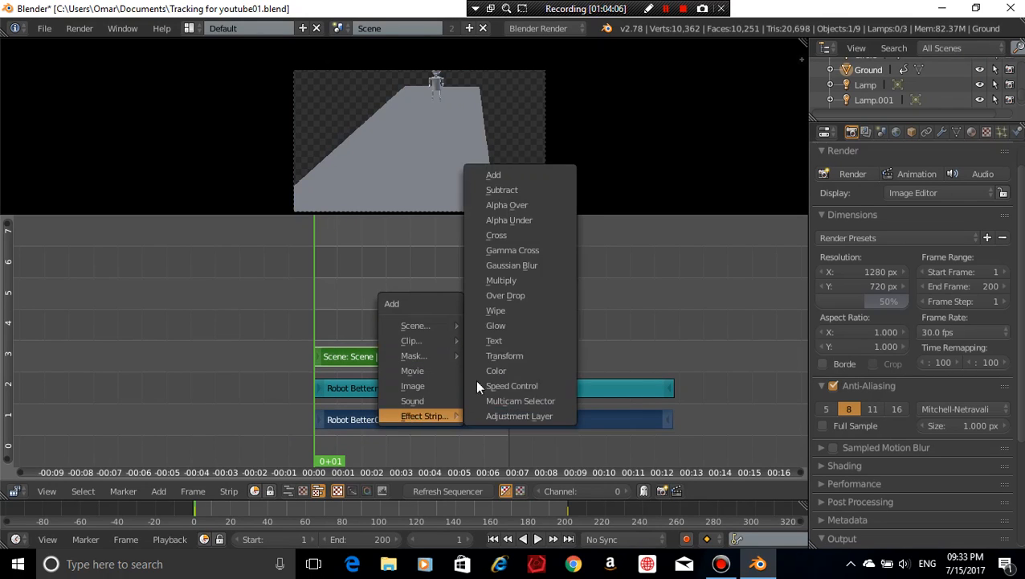
left_click(536, 207)
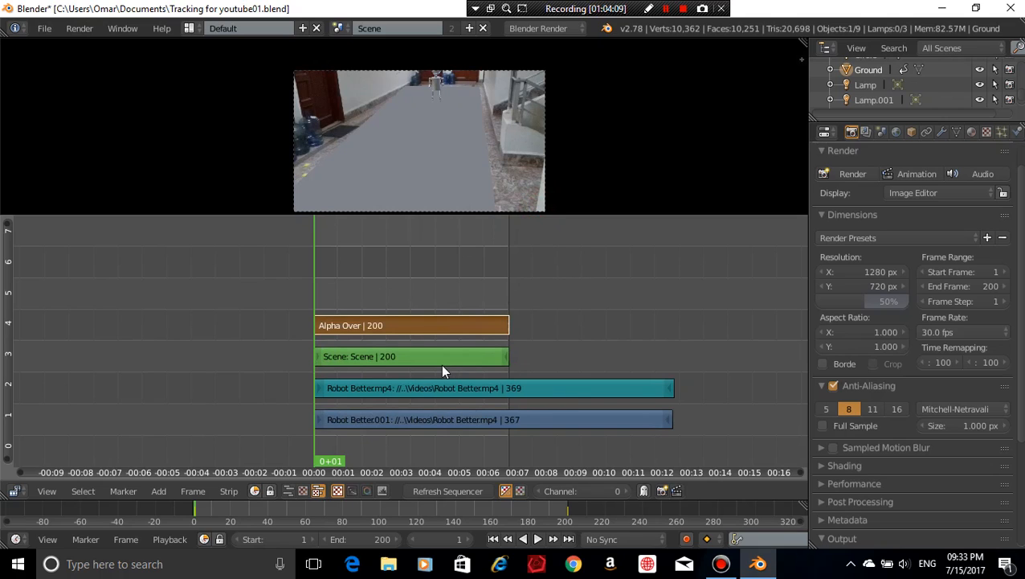
Return to the 3D View, render frame 1 and examine whether the robot and ground appear over the corridor
left_click(16, 491)
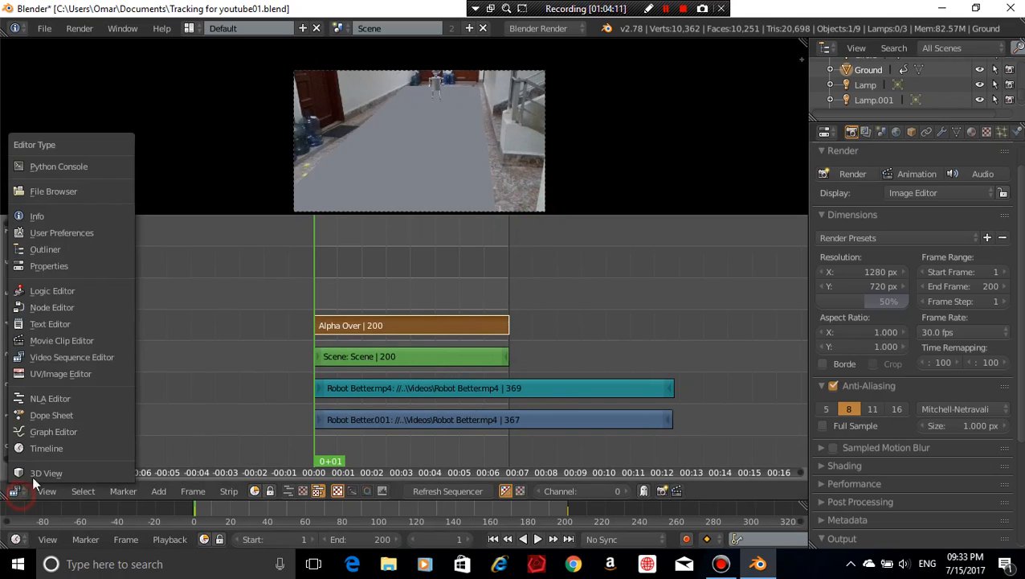
left_click(32, 474)
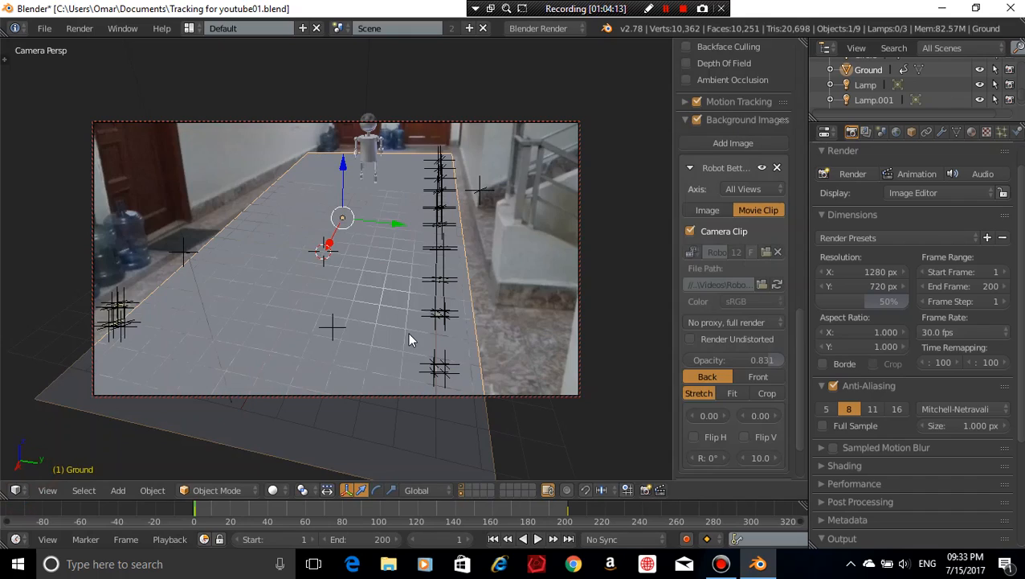
key("F12")
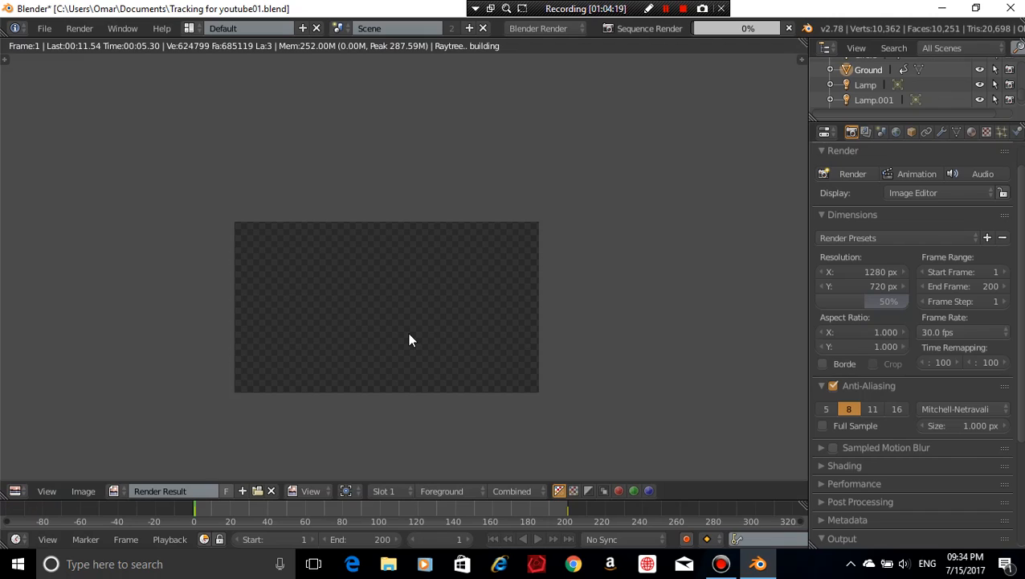
scroll(407, 332, "up", 2)
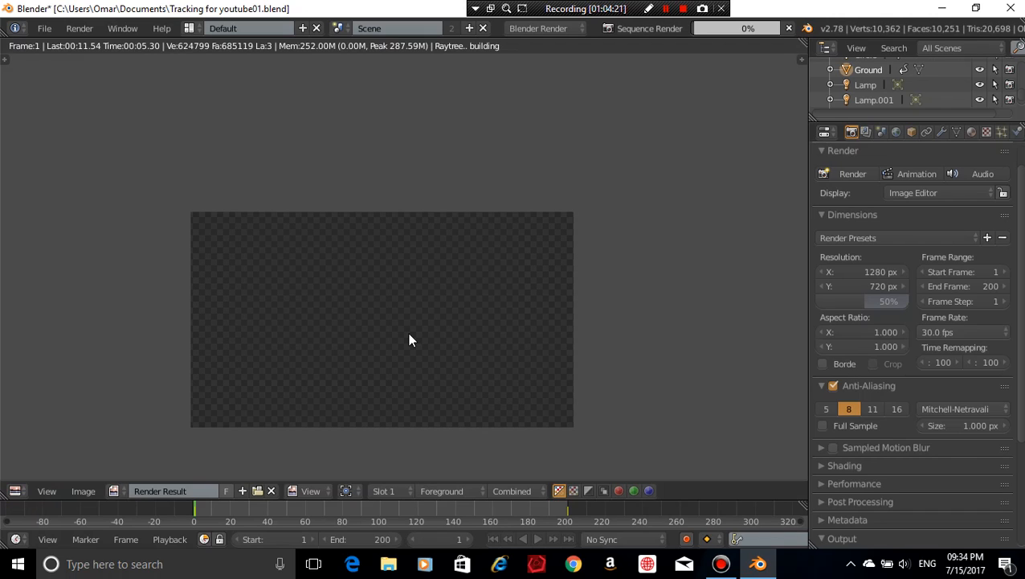
scroll(408, 340, "down", 1)
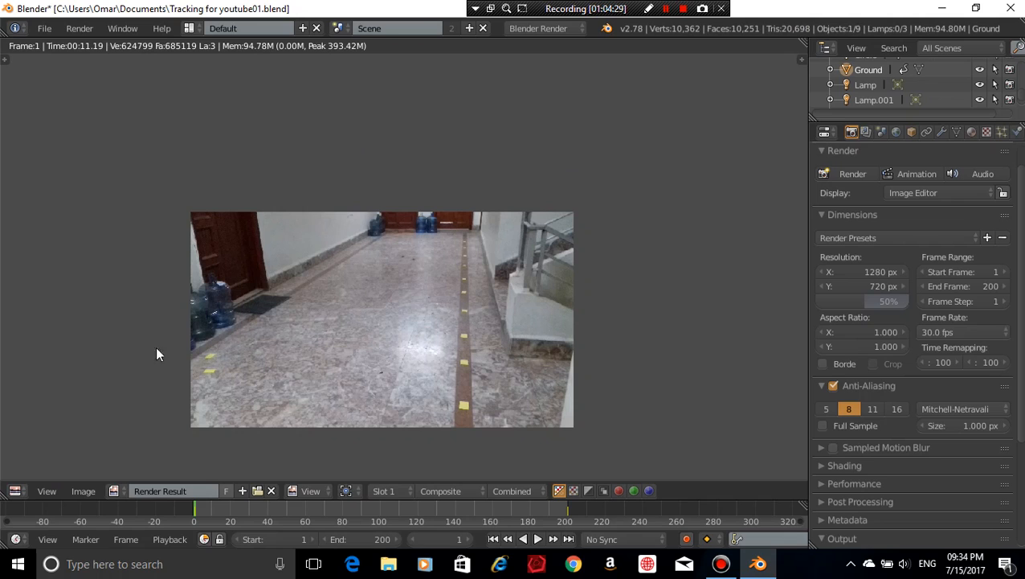
Go back to the 3D View and undo the added sequencer strips, keeping the enlarged ground plane in the camera view
left_click(16, 490)
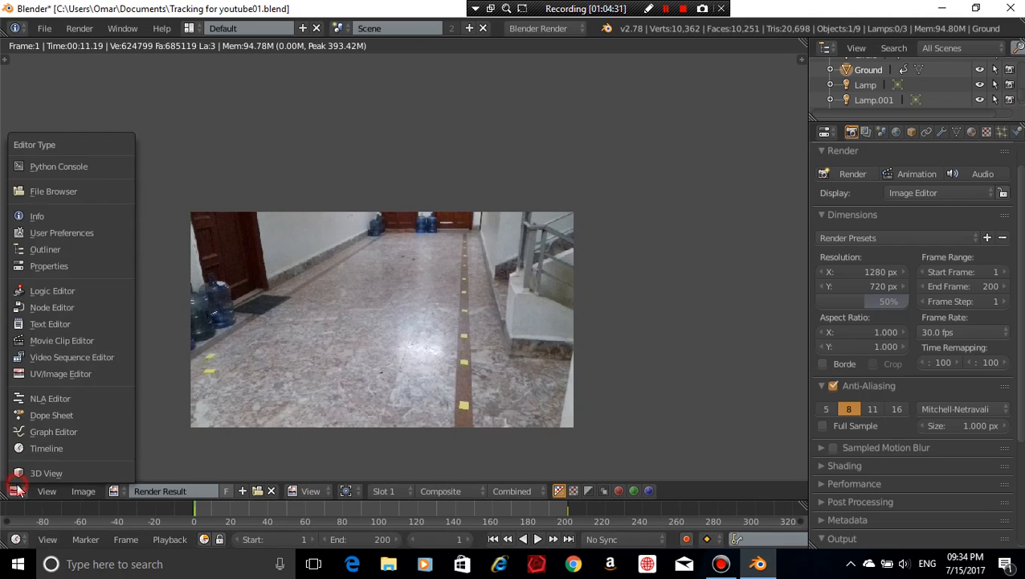
left_click(46, 473)
key("ctrl+z")
key("ctrl+z")
key("ctrl+z")
key("ctrl+z")
key("ctrl+z")
key("ctrl+z")
key("ctrl+z")
key("ctrl+z")
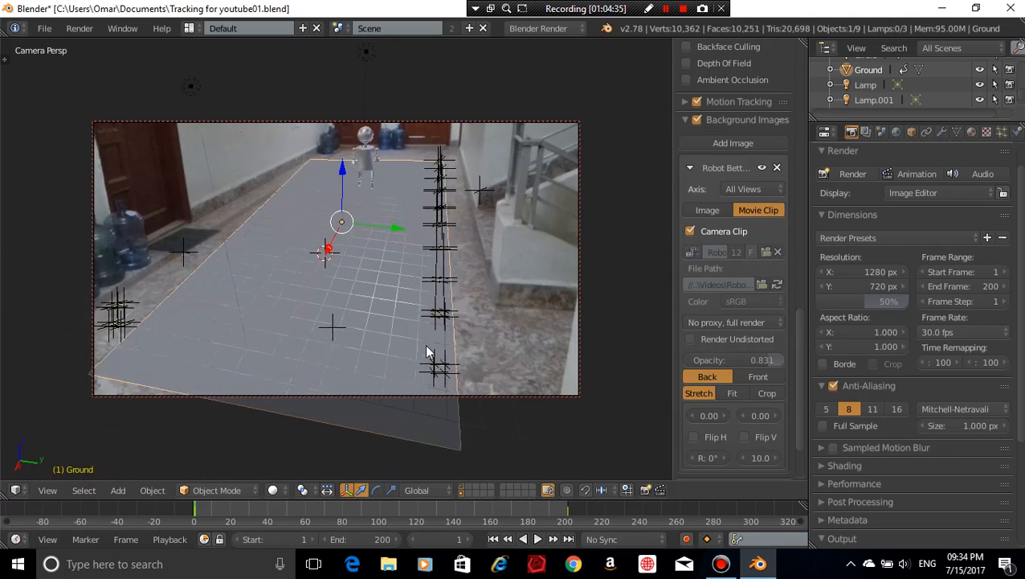
key("ctrl+z")
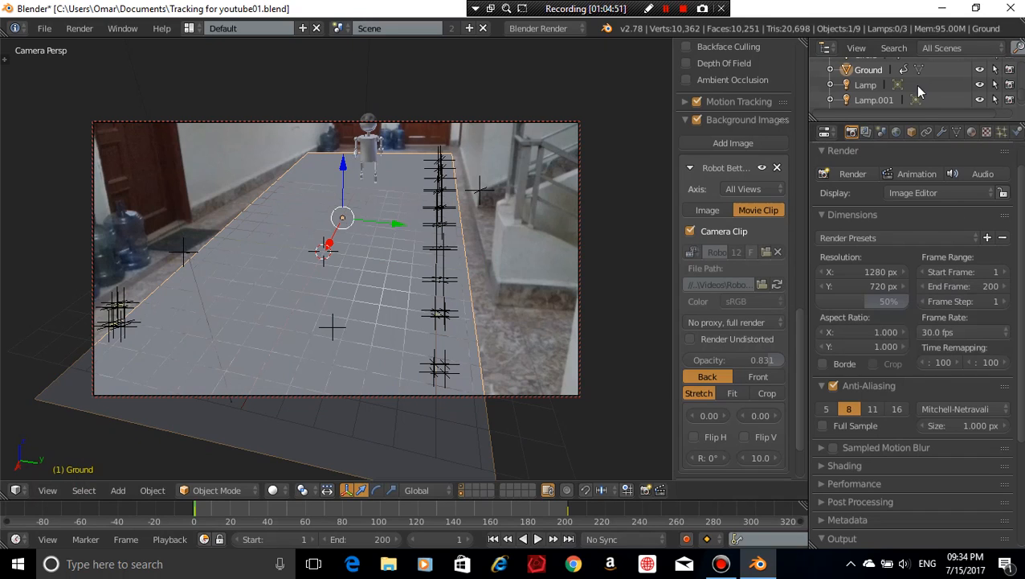
Find the Ground object in the outliner and toggle its viewport visibility off and on to compare it with the footage
scroll(915, 86, "up", 3)
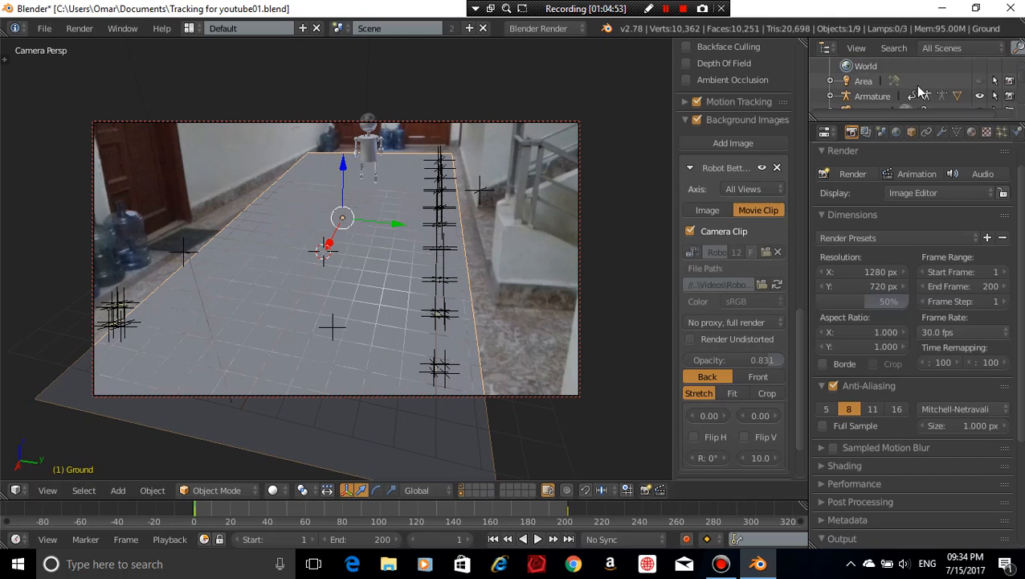
scroll(921, 92, "down", 2)
scroll(921, 91, "down", 5)
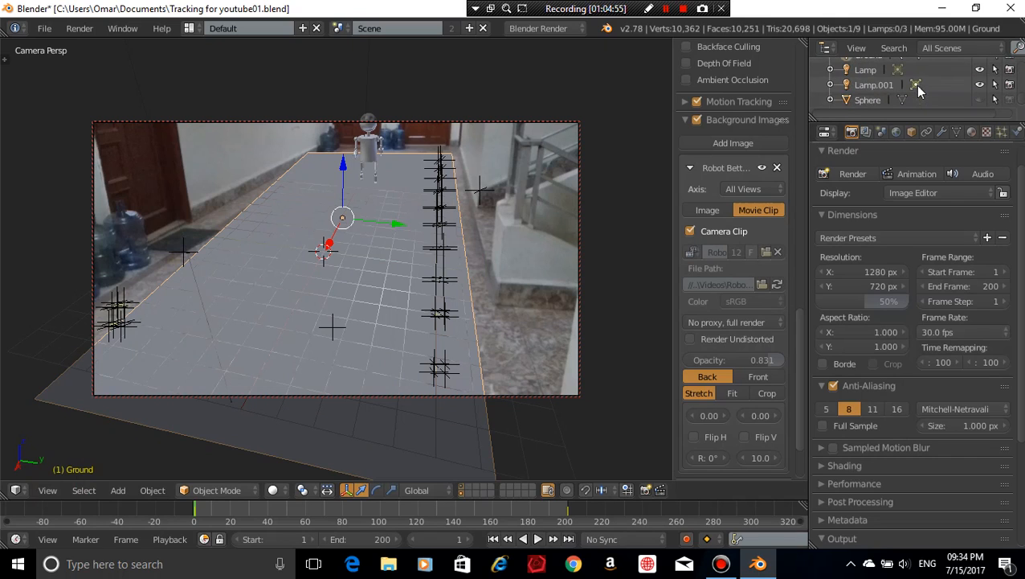
scroll(921, 92, "up", 6)
scroll(921, 93, "down", 3)
scroll(918, 87, "up", 1)
scroll(918, 87, "down", 1)
scroll(964, 100, "up", 1)
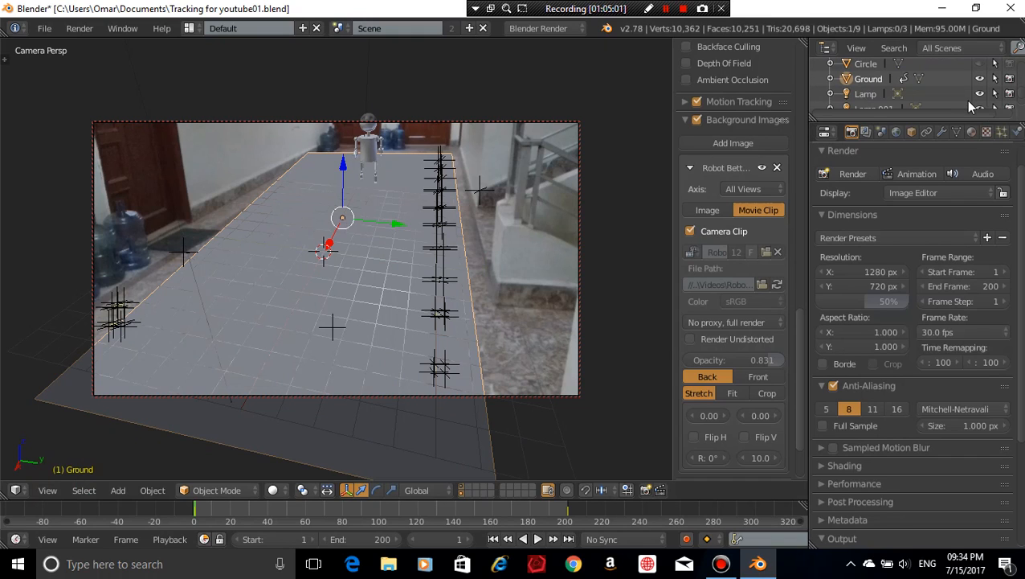
scroll(965, 100, "up", 1)
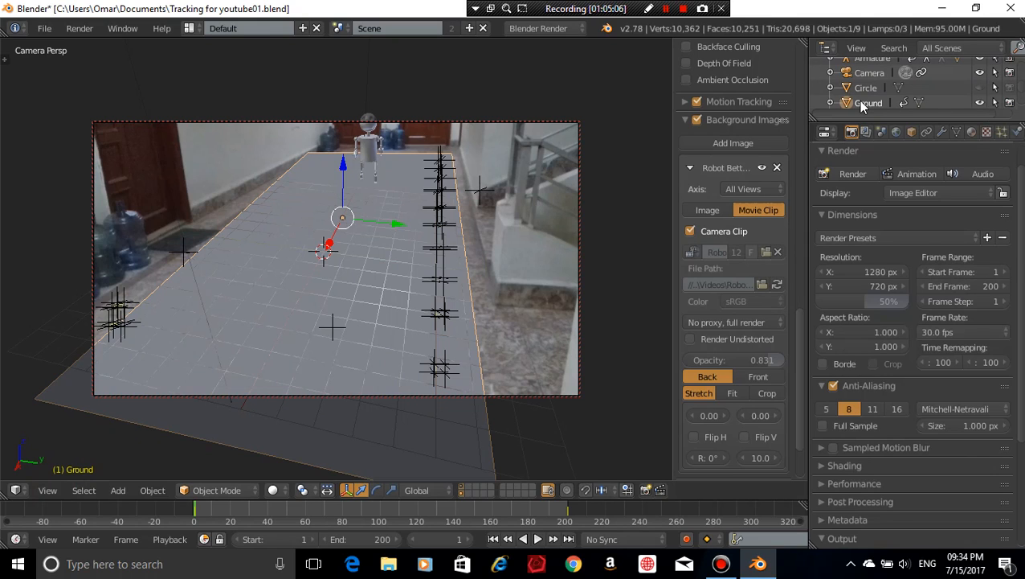
left_click(979, 103)
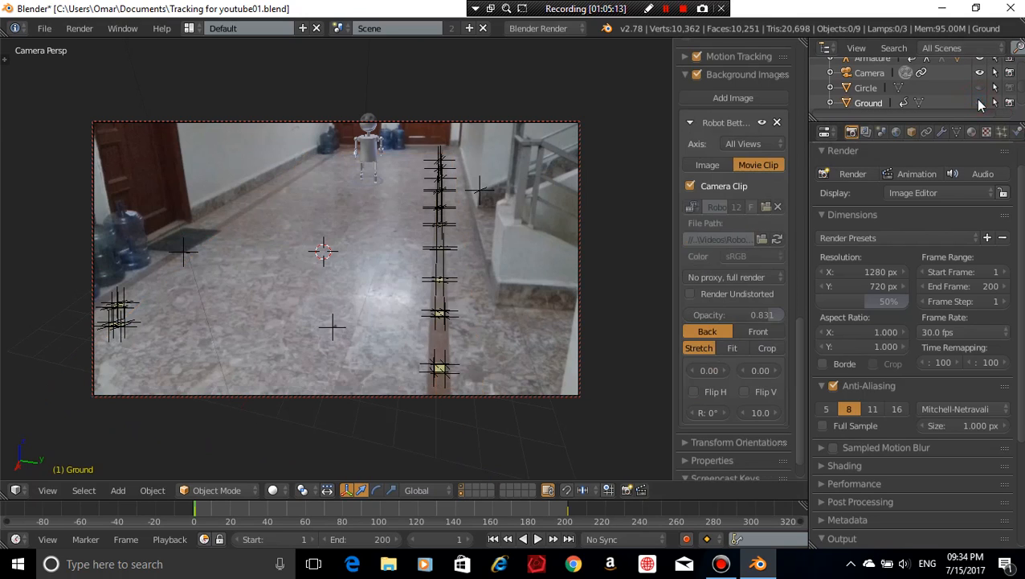
left_click(979, 103)
left_click(980, 103)
left_click(980, 103)
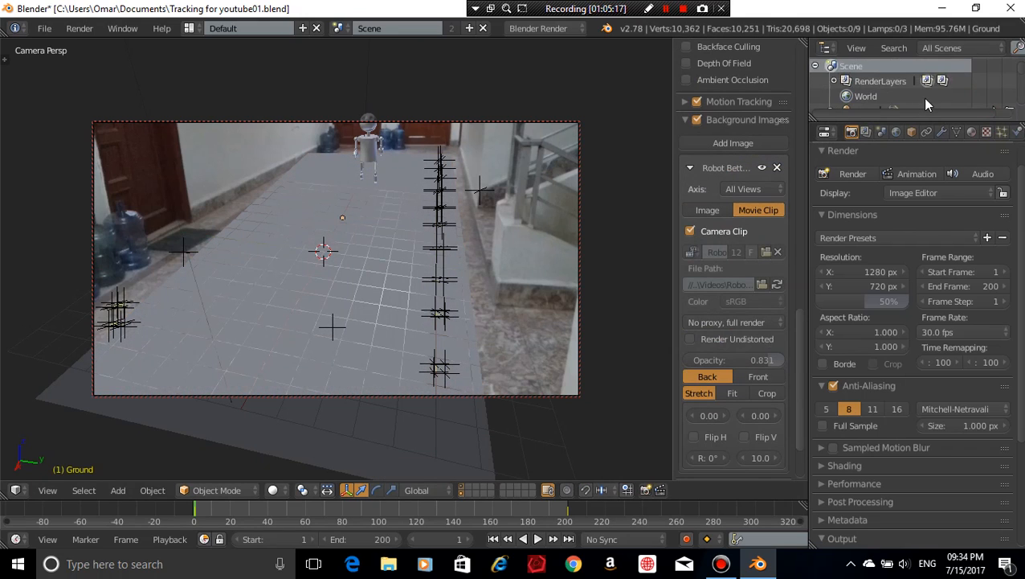
Review the remaining outliner objects and compare the camera view in rendered and solid viewport shading
scroll(922, 98, "up", 1)
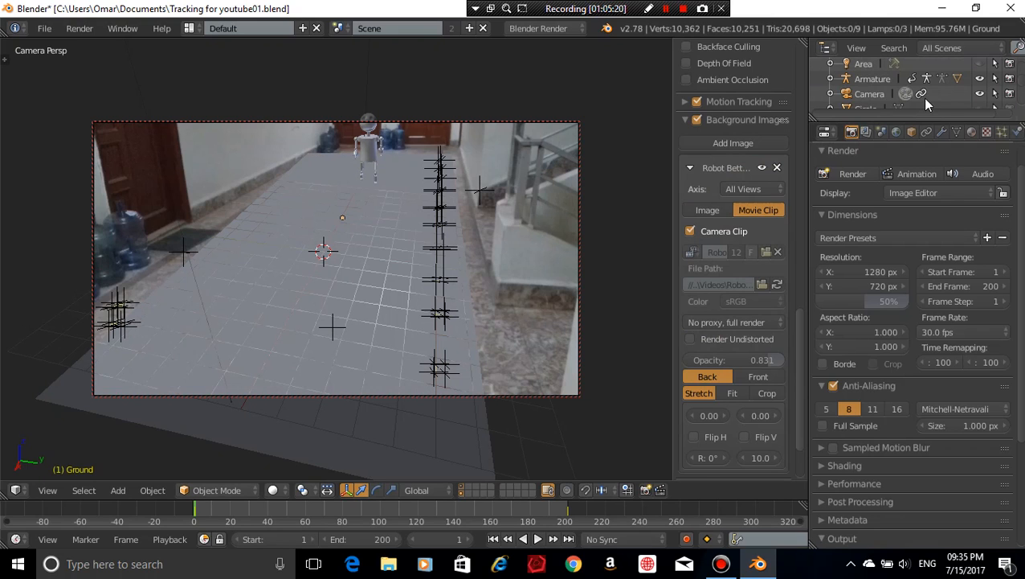
scroll(922, 98, "down", 3)
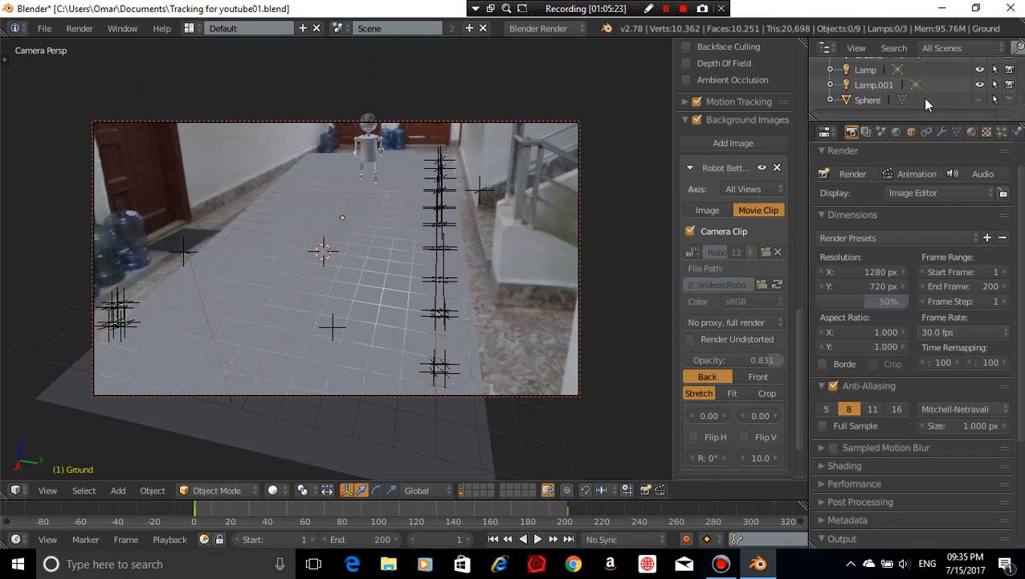
key("shift+z")
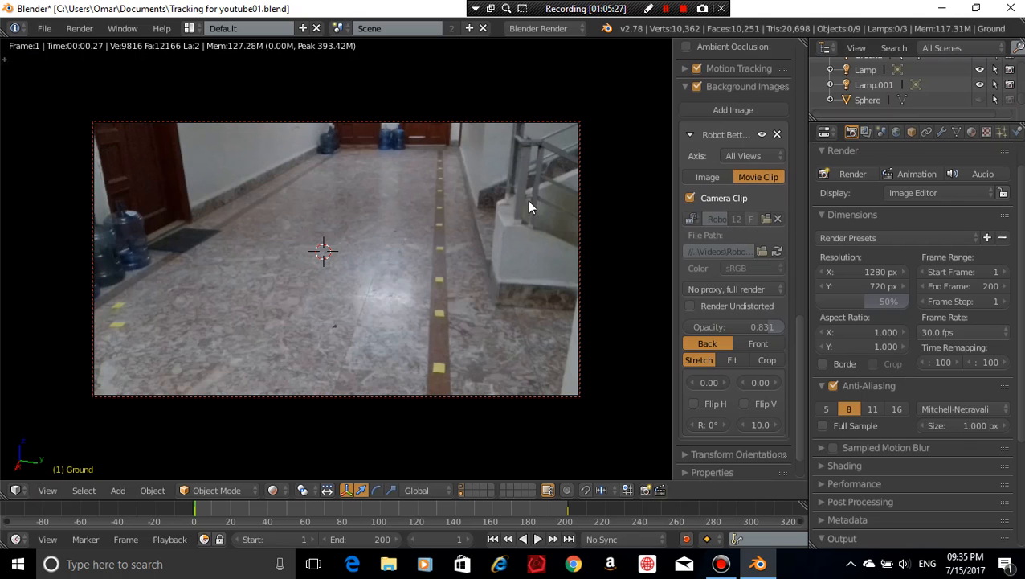
key("shift+z")
key("shift+z")
key("shift+z")
key("shift+z")
key("shift+z")
key("shift+z")
Isolate the ground layer and then the robot layer in the rendered preview, and return the viewport to solid shading
left_click(459, 488)
left_click(462, 490)
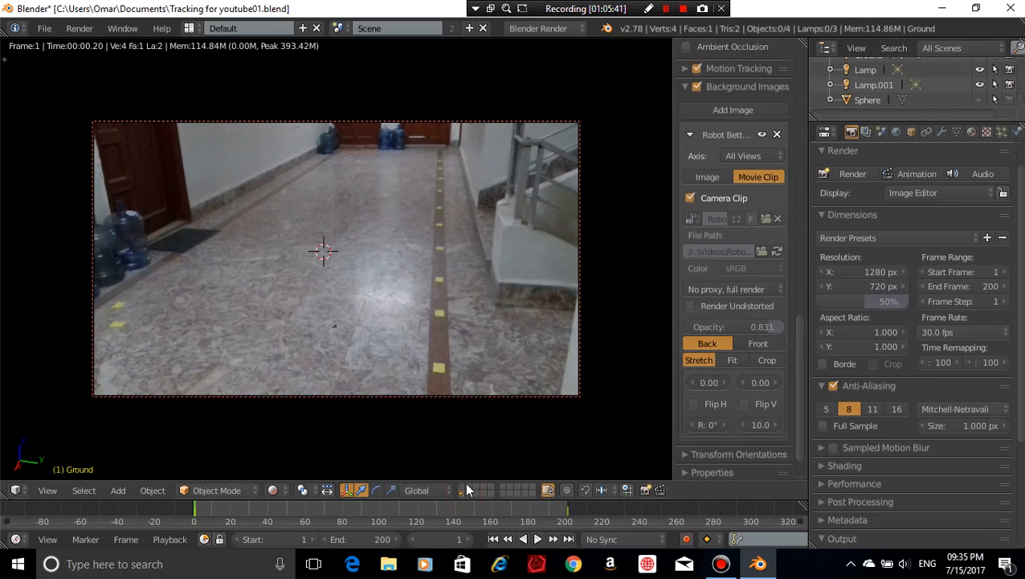
left_click(462, 489)
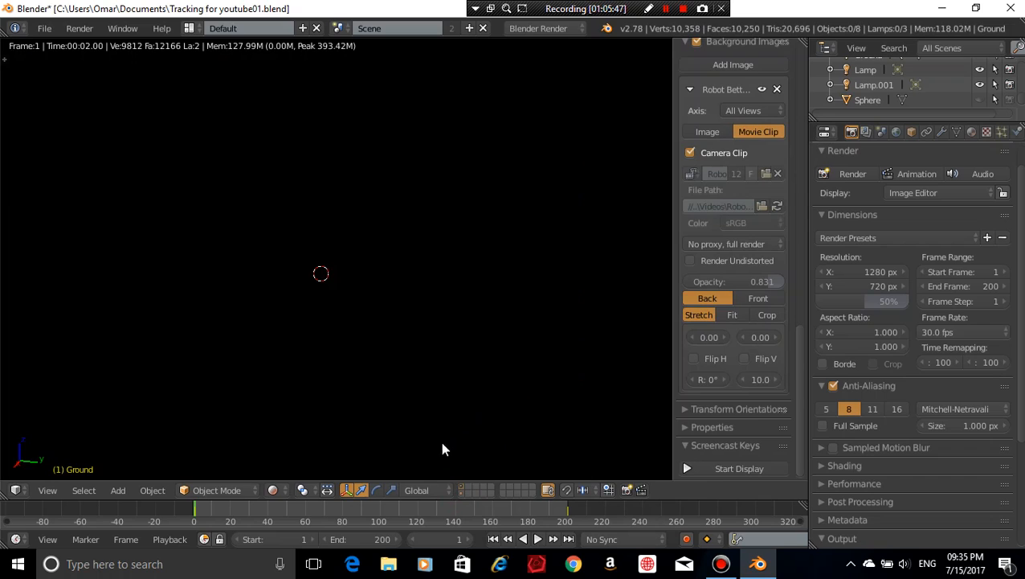
key("shift+z")
Select the lamp above the robot's head and open its light settings
mouse_move(503, 255)
middle_mouse_down()
mouse_move(299, 261)
mouse_move(321, 190)
mouse_move(353, 162)
mouse_move(480, 169)
mouse_move(486, 212)
mouse_move(535, 199)
mouse_move(574, 245)
mouse_move(561, 265)
mouse_move(508, 283)
mouse_move(596, 268)
mouse_move(590, 235)
mouse_move(458, 257)
mouse_move(520, 209)
mouse_move(550, 126)
mouse_move(506, 213)
middle_mouse_up()
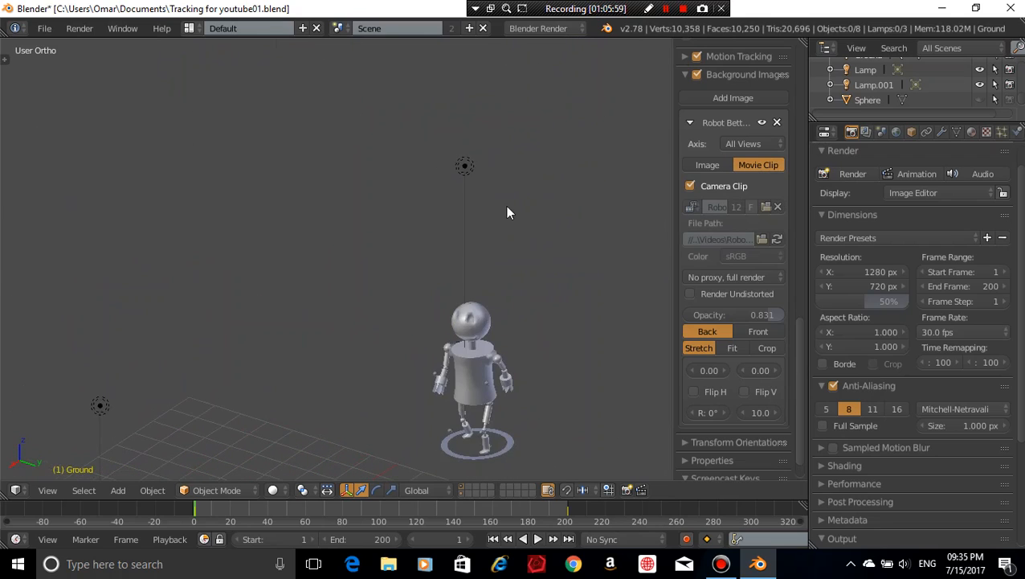
right_click(465, 166)
scroll(892, 394, "down", 1)
scroll(883, 399, "up", 2)
scroll(883, 399, "down", 5)
scroll(883, 399, "up", 6)
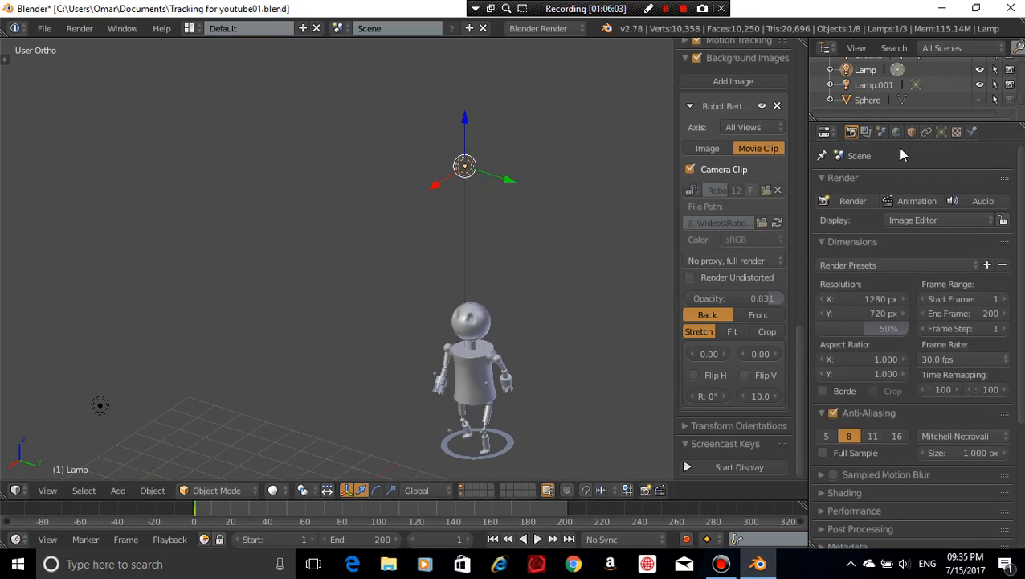
left_click(942, 131)
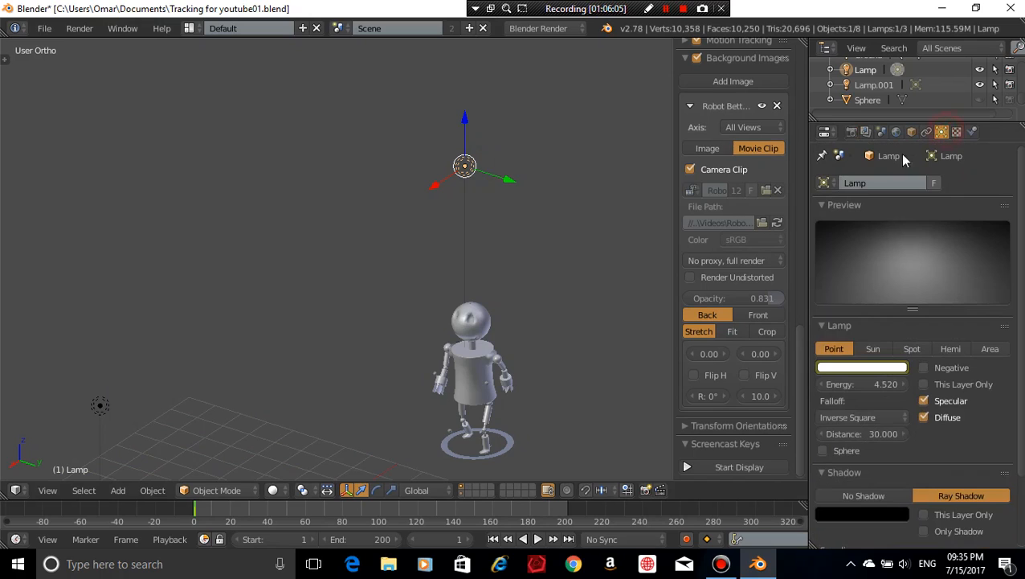
Try a lamp energy of 10 in the camera view, preview it in rendered shading, and undo the energy change
key("KP_5")
key("KP_0")
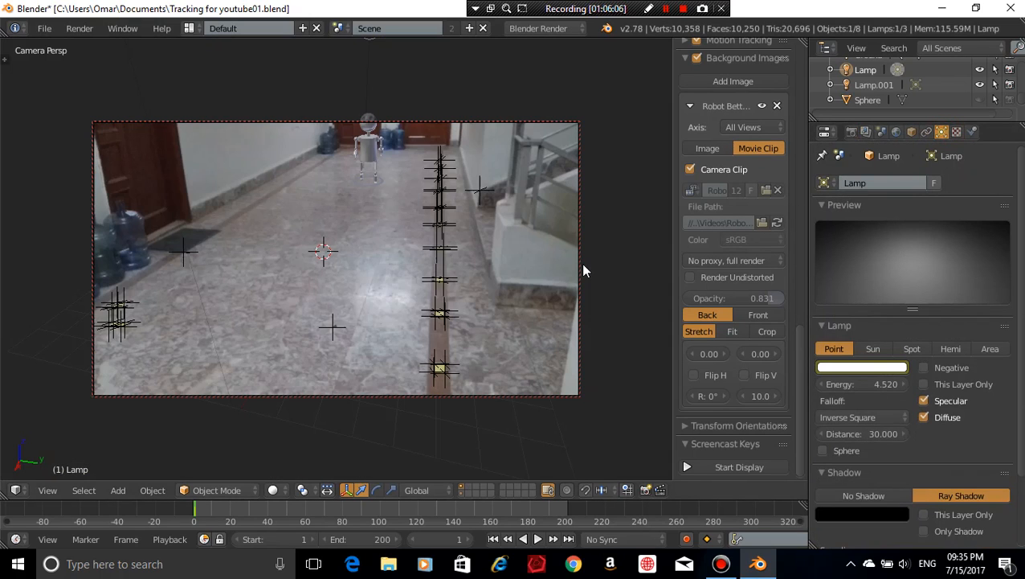
left_click_drag(841, 383, 888, 384)
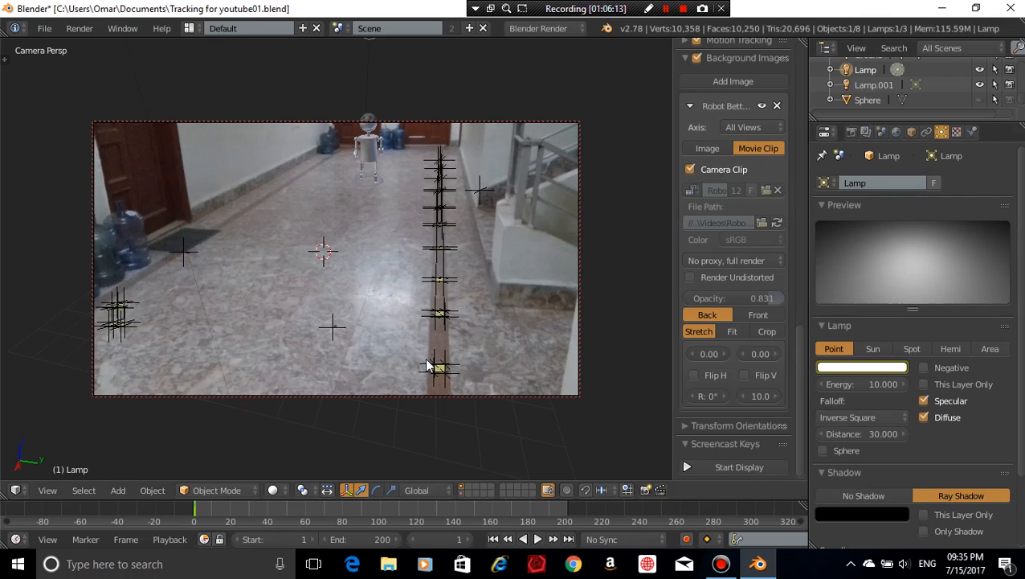
key("shift+z")
key("shift+z")
key("ctrl+z")
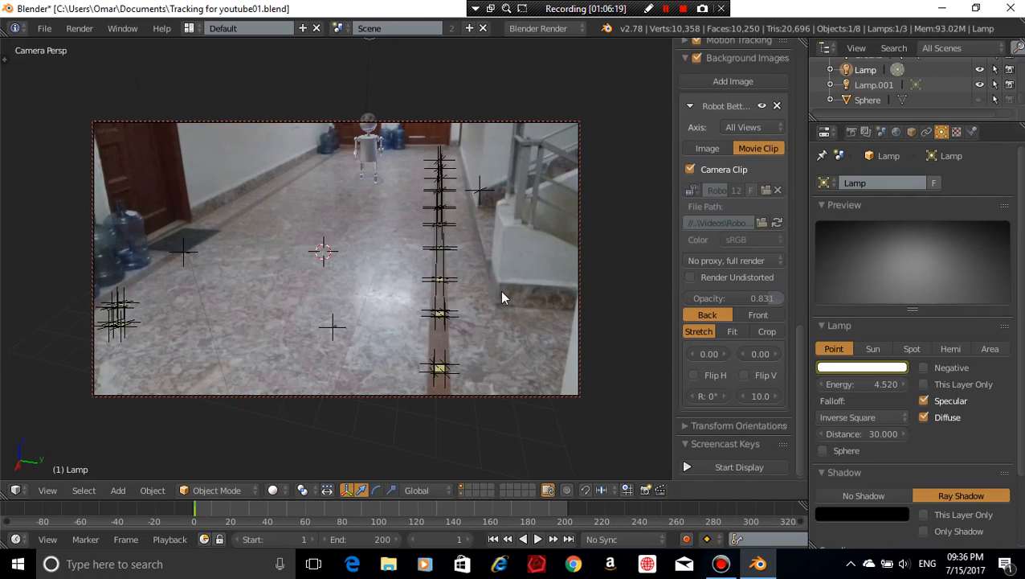
Select the robot in the camera view, examine it from other angles outside the camera, and clear the selection
right_click(370, 155)
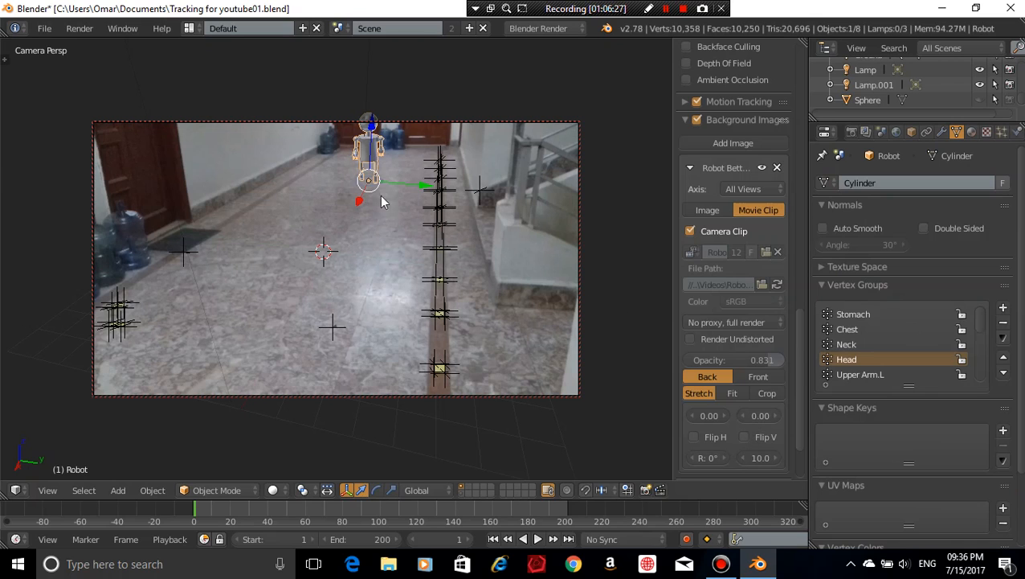
right_click(367, 139)
right_click(372, 142)
right_click(377, 128)
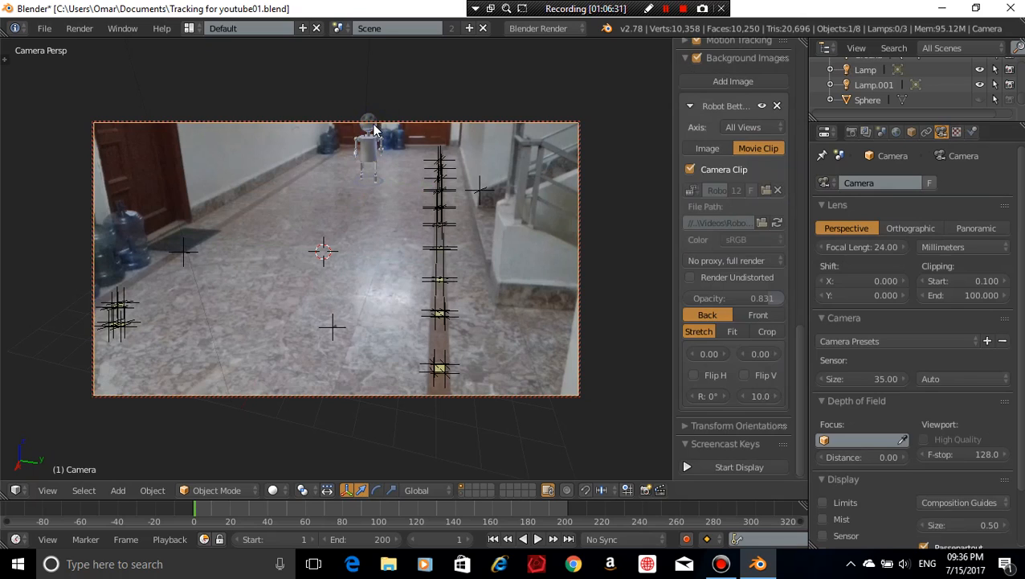
right_click(376, 131)
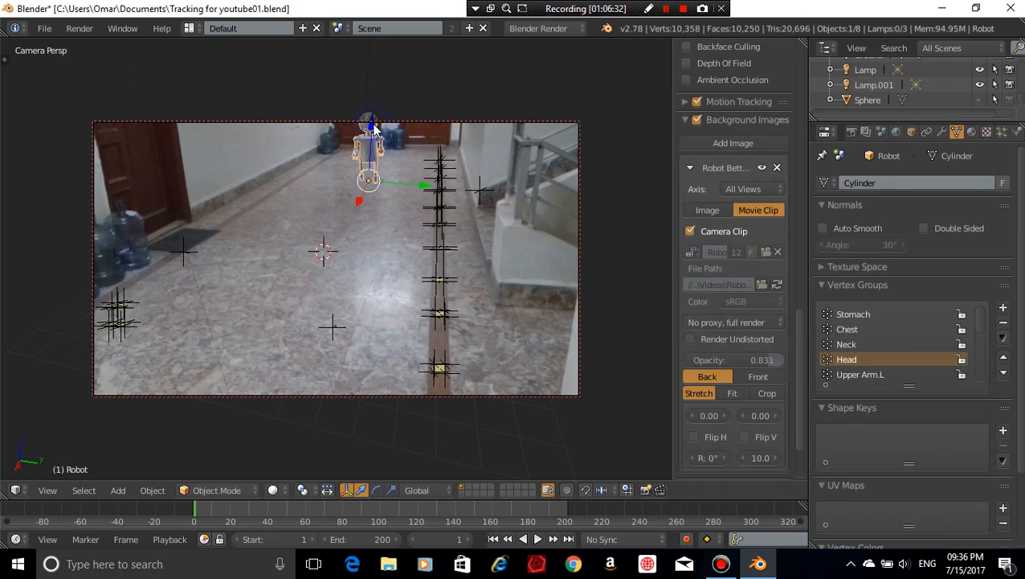
right_click(398, 160)
middle_click_drag(553, 119, 85, 204)
key("ctrl+z")
key("ctrl+z")
key("a")
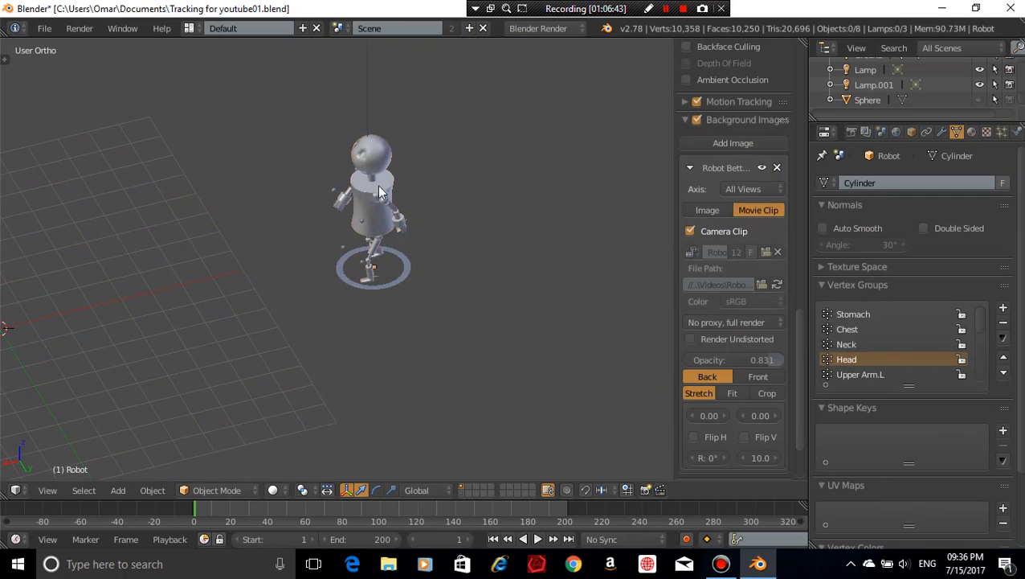
Inspect the robot's modifiers and check the selected robot in rendered shading before returning to solid shading
left_click(944, 132)
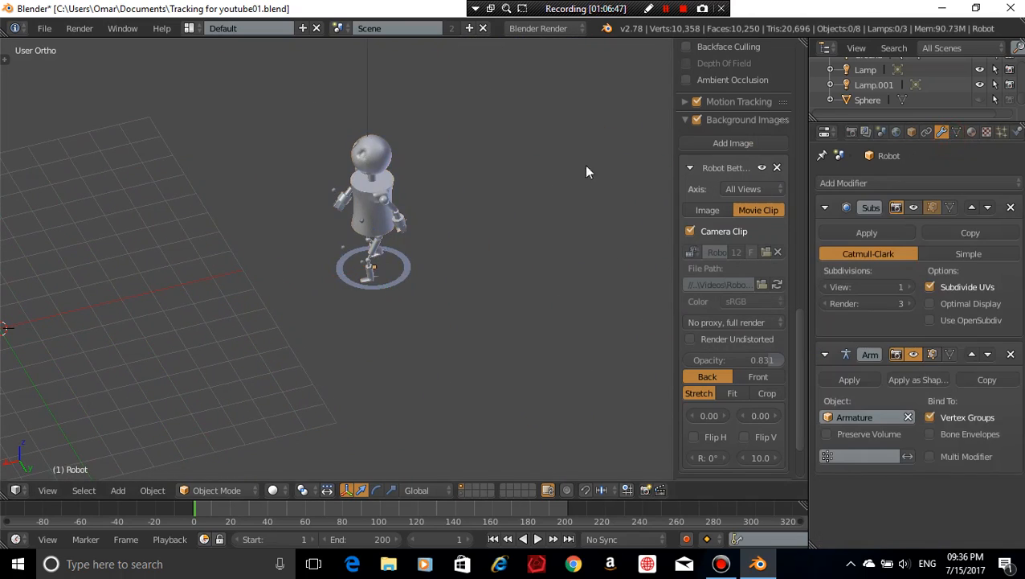
right_click(365, 141)
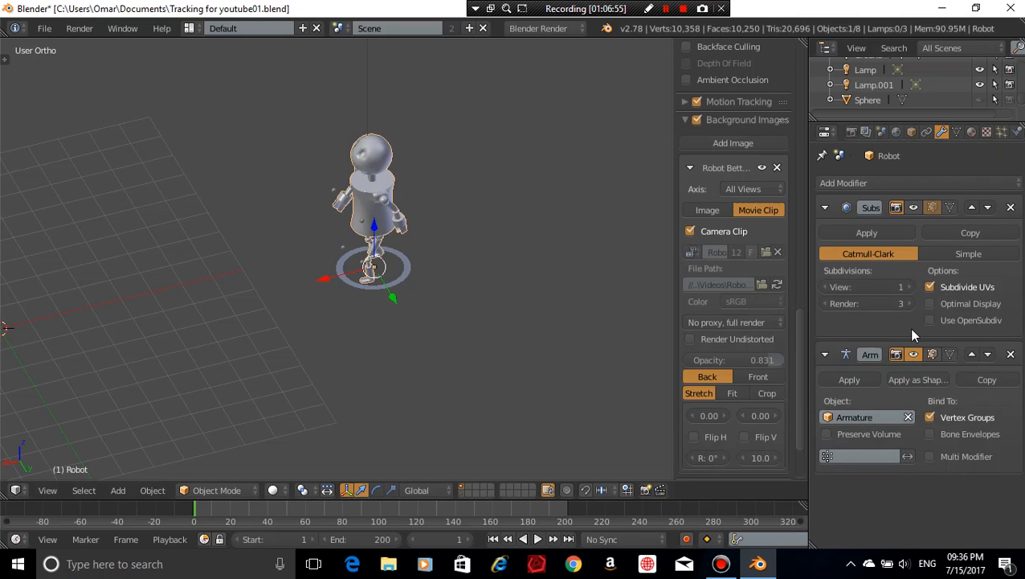
middle_click_drag(506, 304, 473, 257)
key("shift+z")
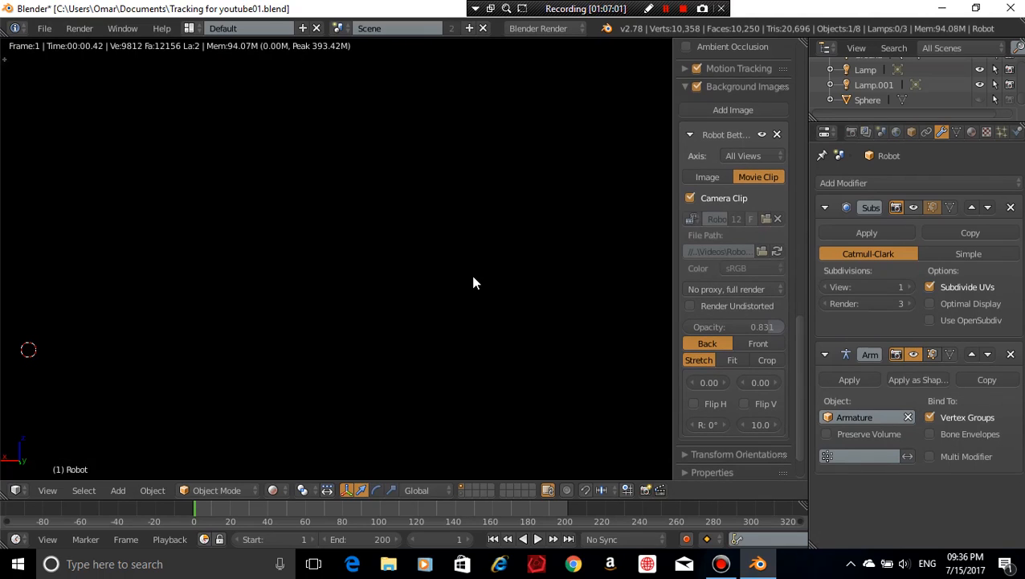
key("shift+z")
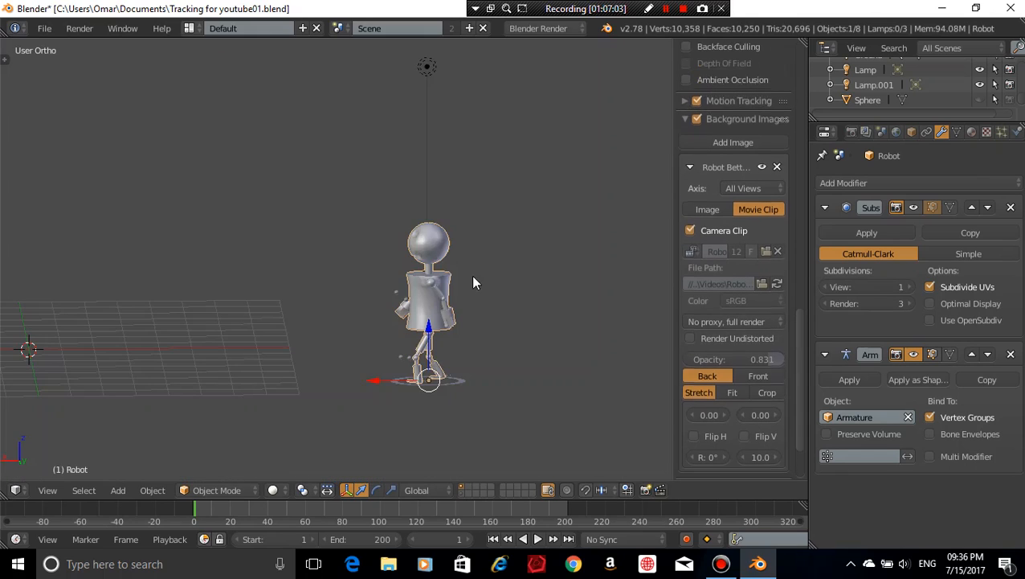
Select the lamp above the robot and try No Shadow in its light settings, restoring Ray Shadow
right_click(430, 71)
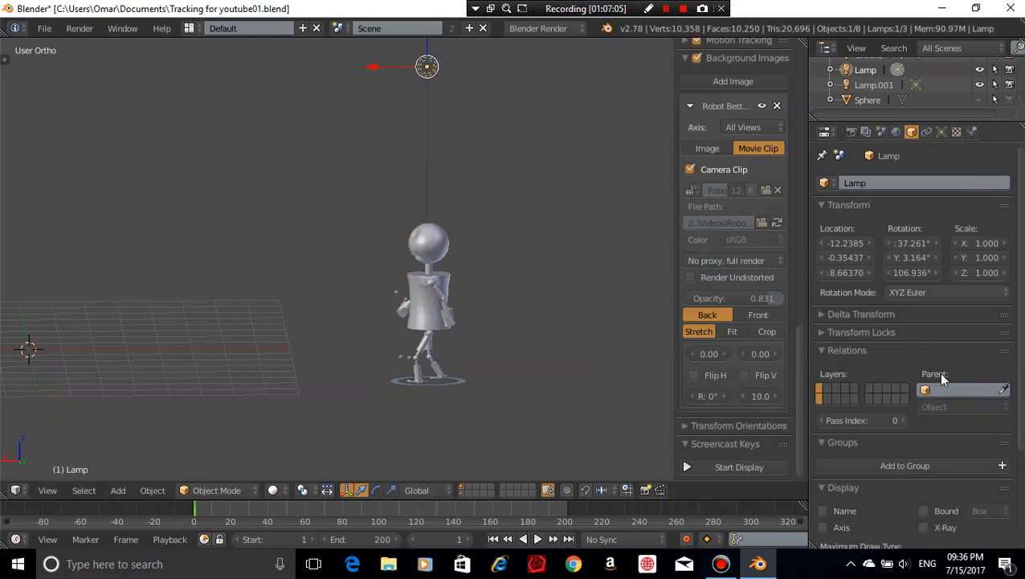
left_click(942, 131)
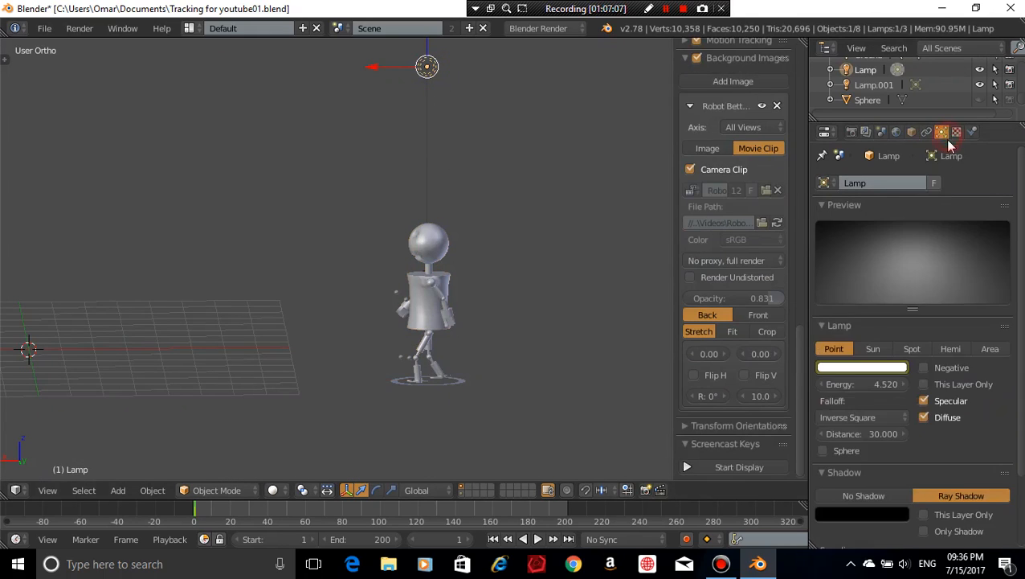
scroll(930, 429, "down", 3)
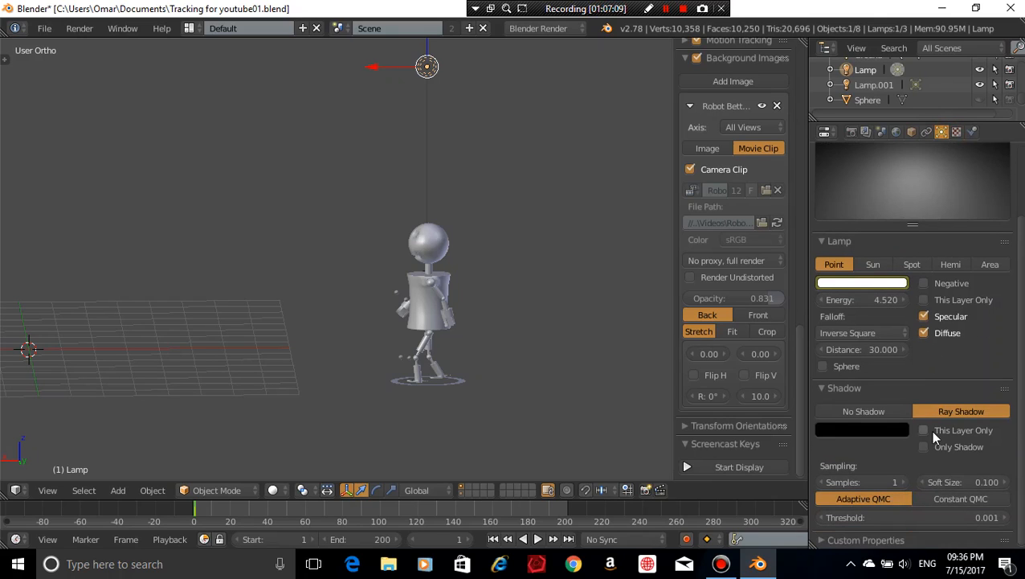
left_click(904, 410)
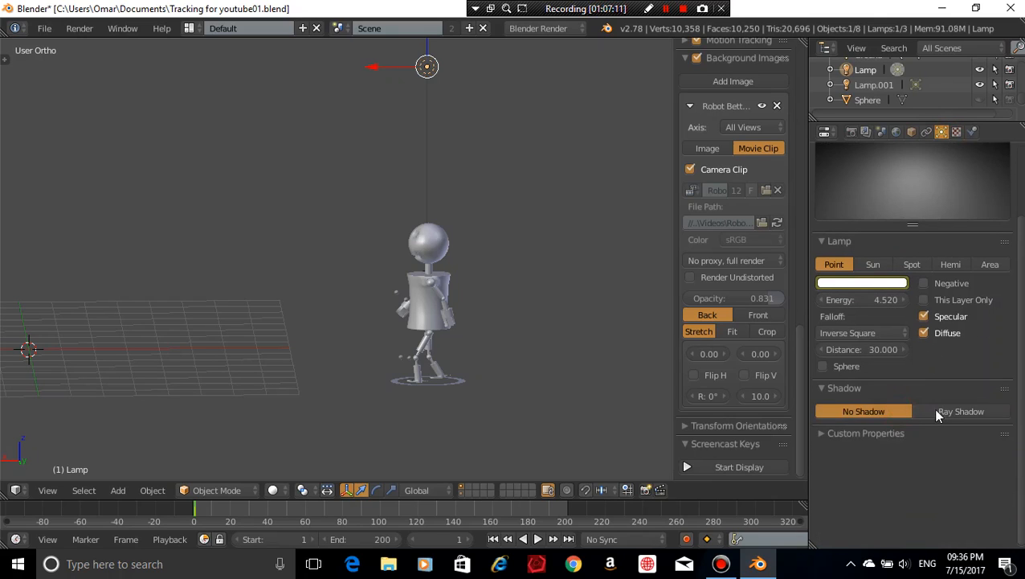
left_click(936, 413)
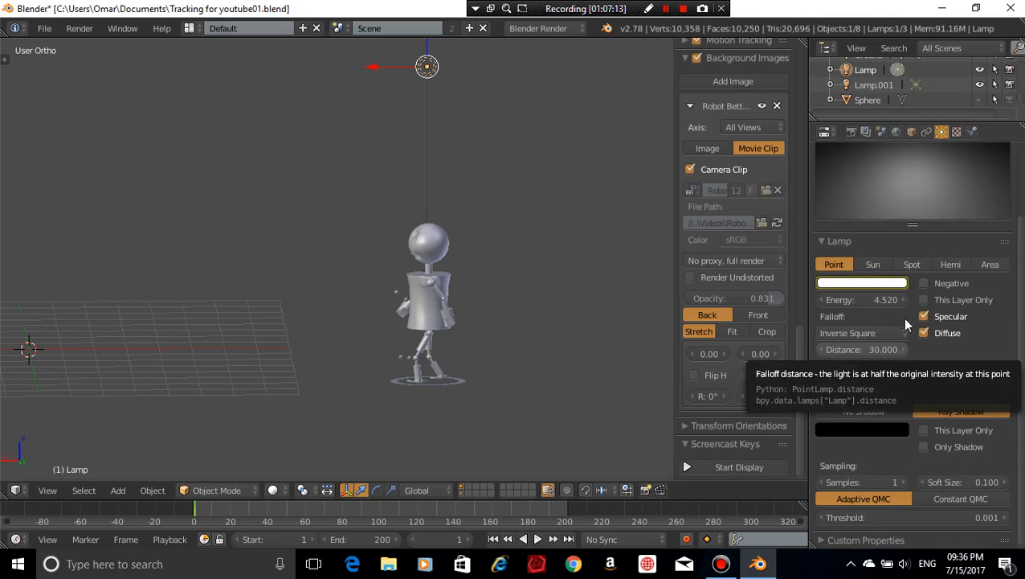
Try other types for the lamp, including Sun and Area, and set it back to Point
left_click(872, 266)
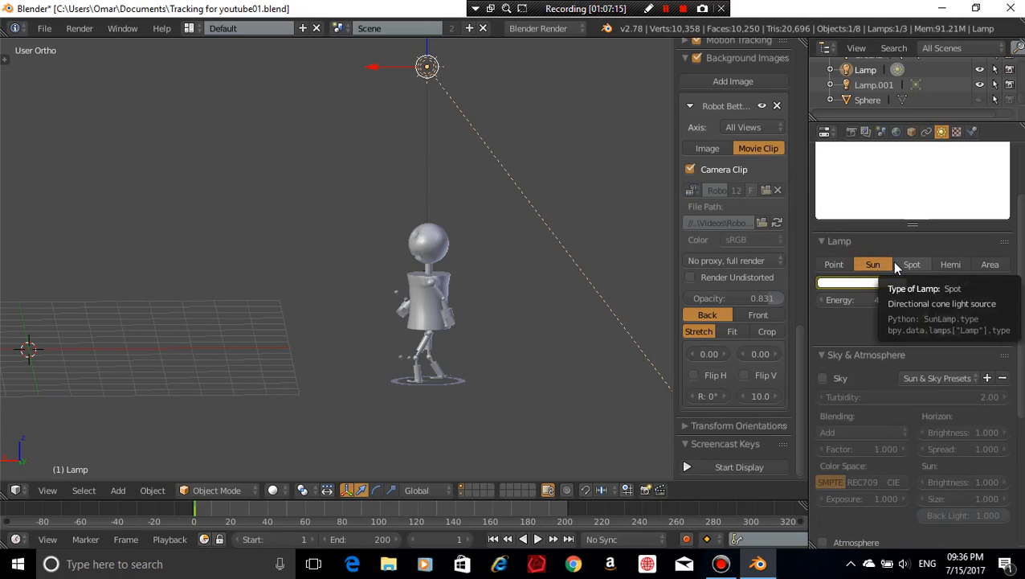
left_click(834, 264)
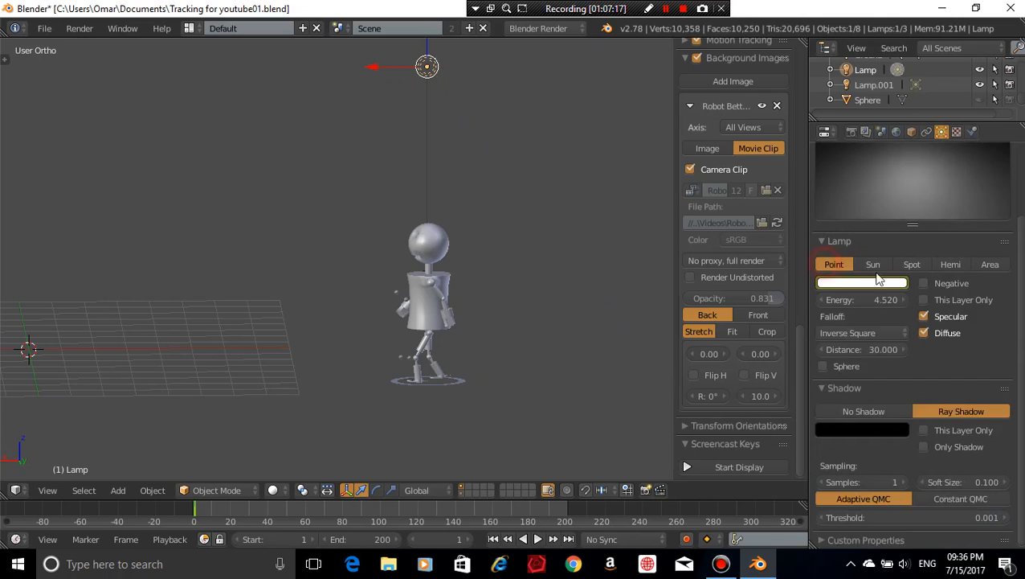
left_click(938, 265)
left_click(990, 265)
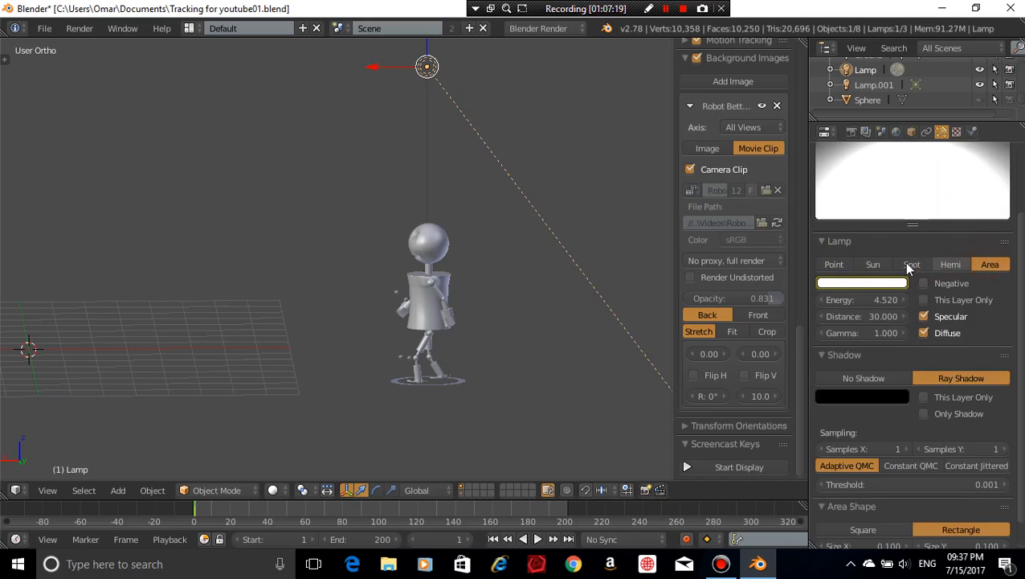
left_click(834, 264)
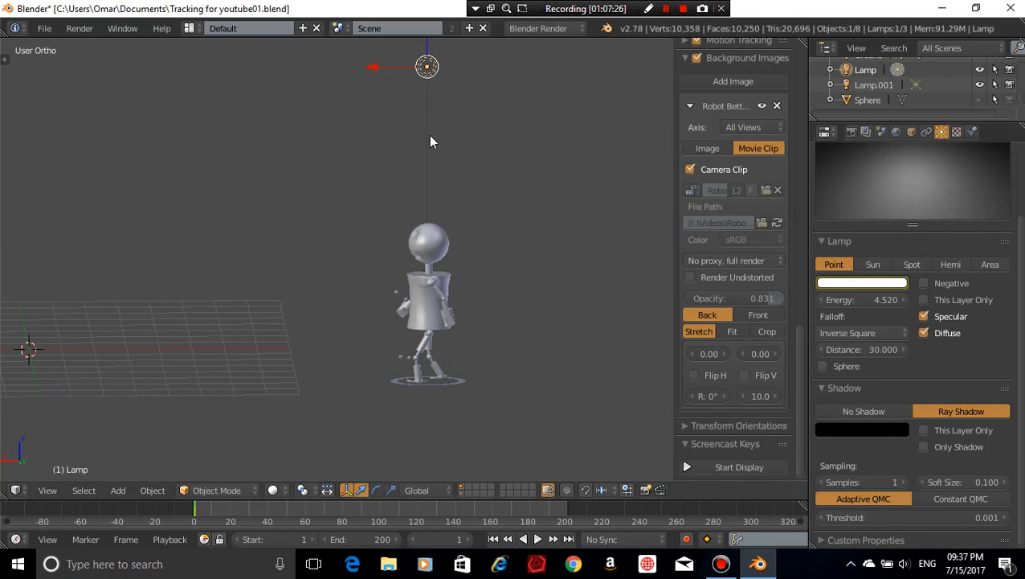
Check the scene from the right orthographic view in rendered shading and return to solid shading
key("KP_3")
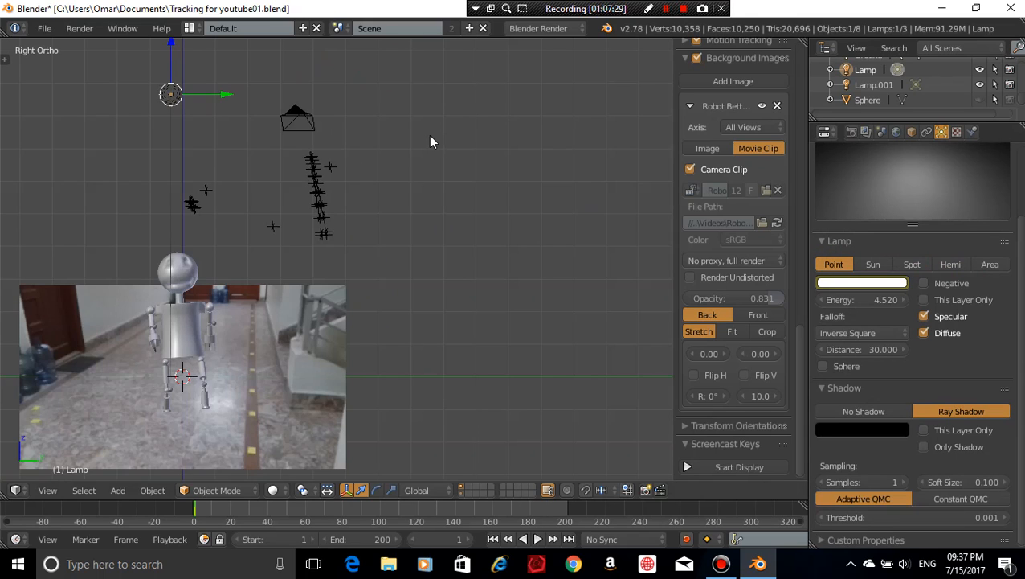
key("F12")
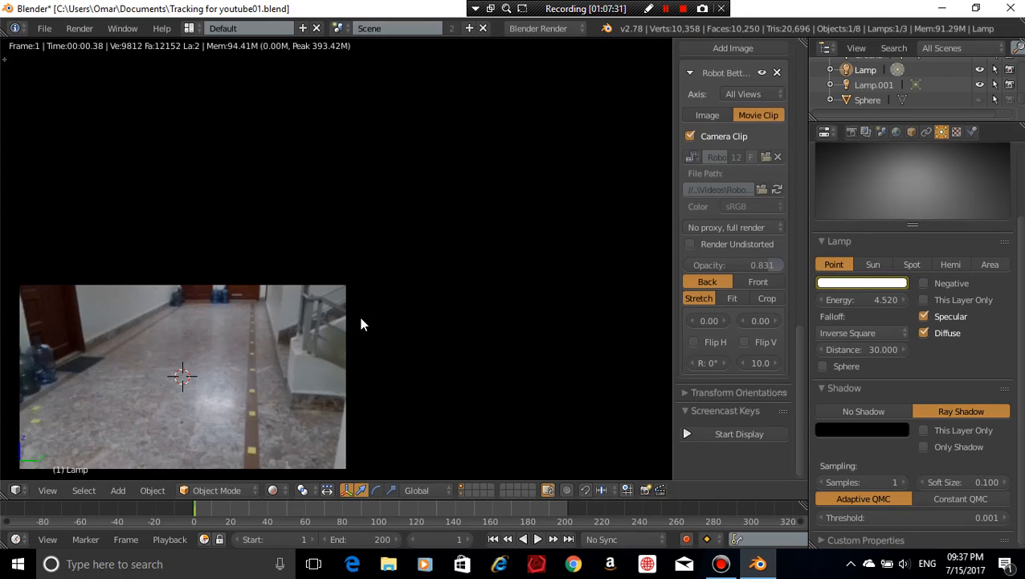
key("Escape")
Delete the selected lamp above the robot
middle_click_drag(483, 282, 361, 250)
key("x")
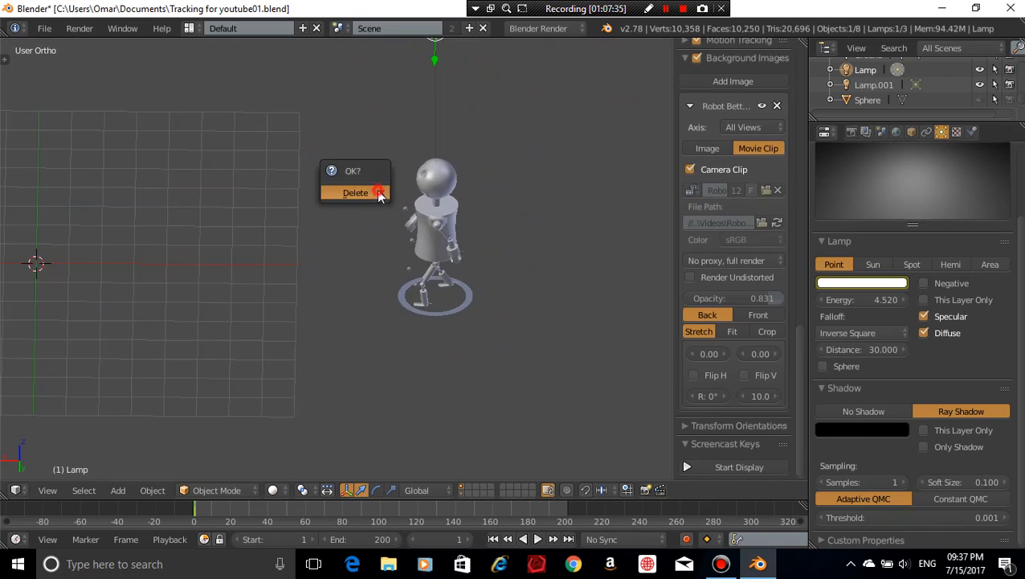
left_click(377, 190)
Add a new Point lamp at the 3D cursor in the middle of the grid
scroll(377, 189, "down", 4)
middle_click_drag(379, 195, 241, 231)
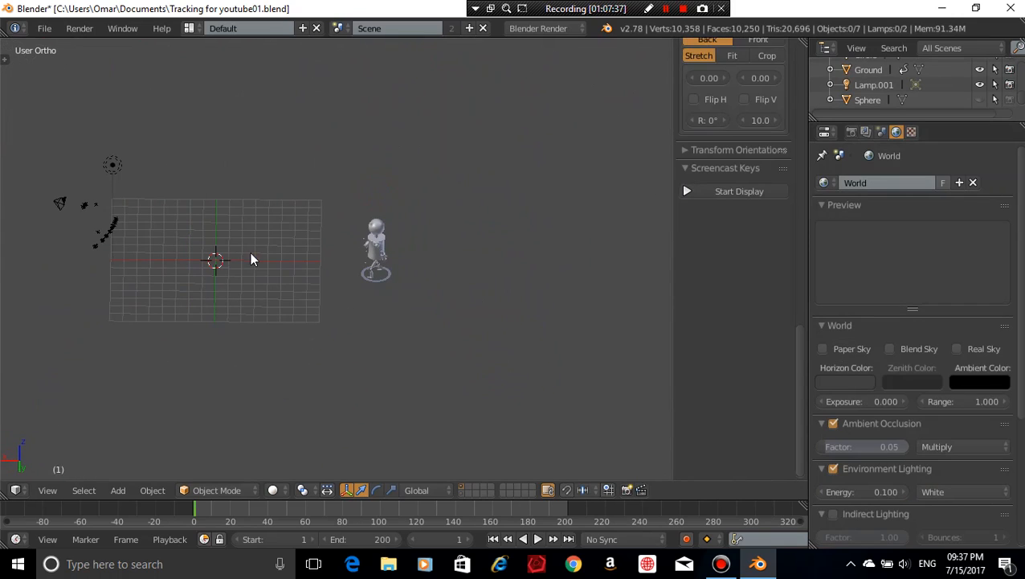
key("shift+a")
mouse_move(250, 252)
mouse_move(225, 426)
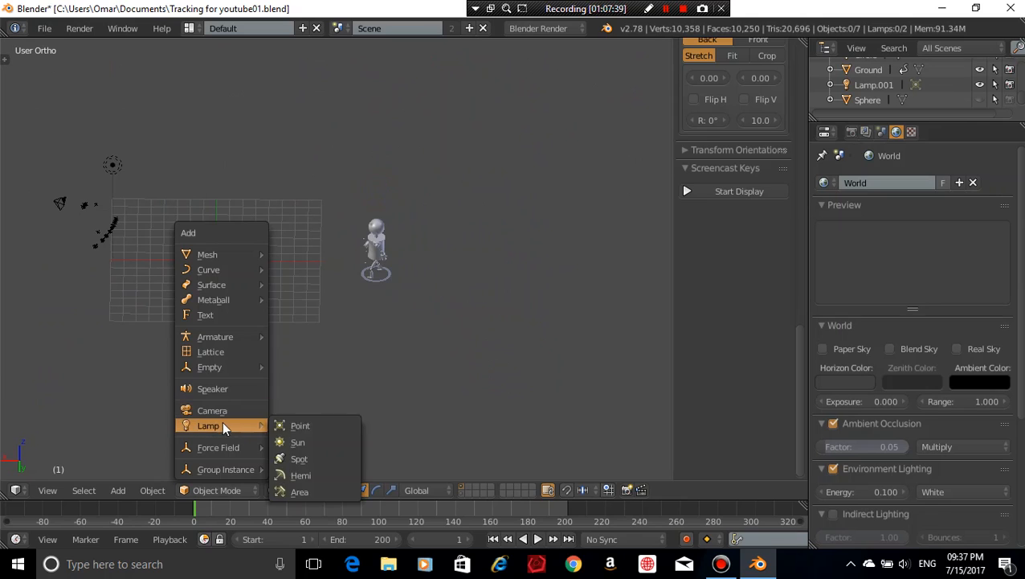
left_click(297, 427)
Move the new lamp up about 7.45 units along Z and about -12.32 along X to sit above the robot
scroll(313, 336, "up", 4)
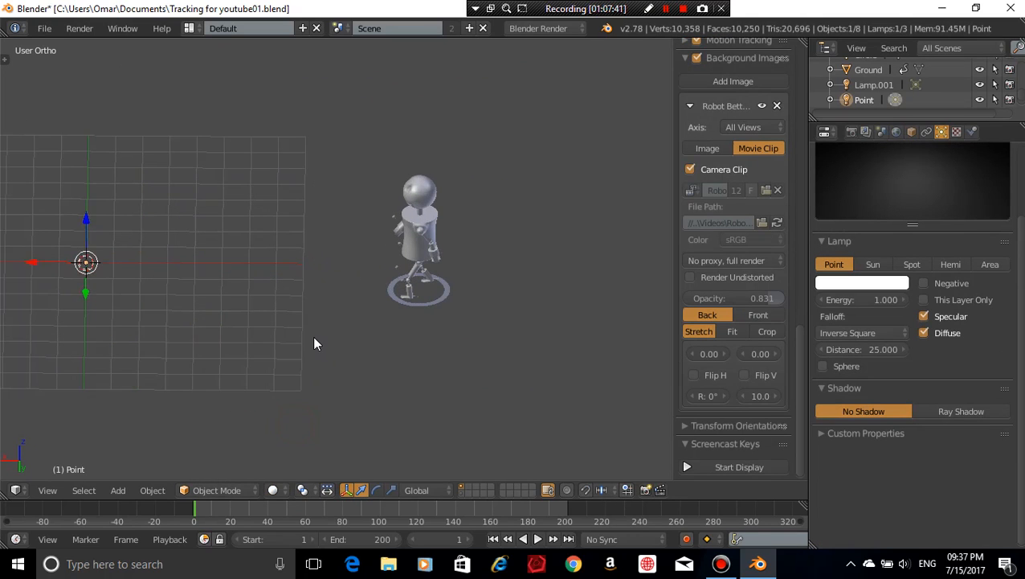
key("g")
key("z")
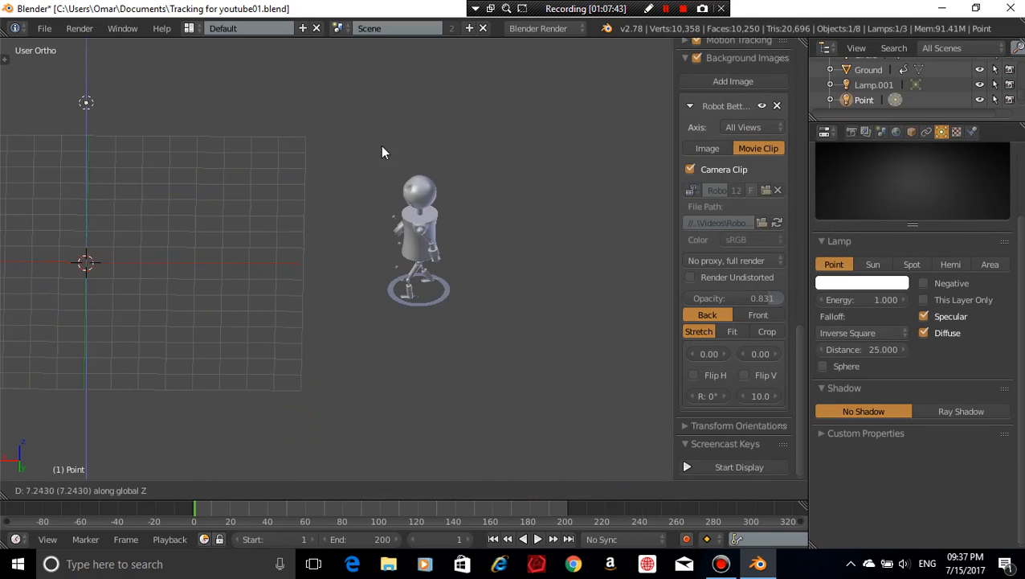
left_click(364, 177)
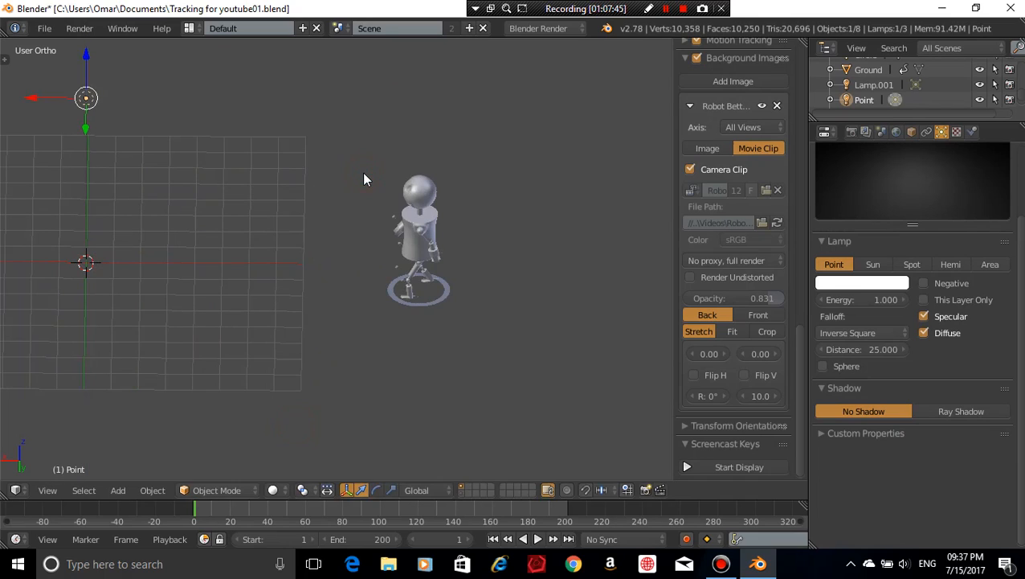
key("g")
key("x")
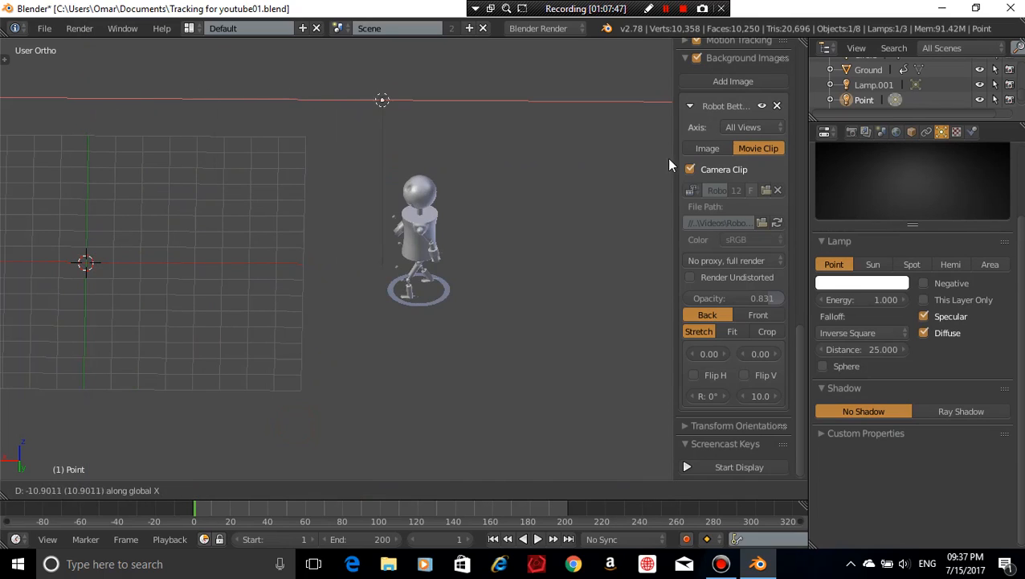
left_click(30, 165)
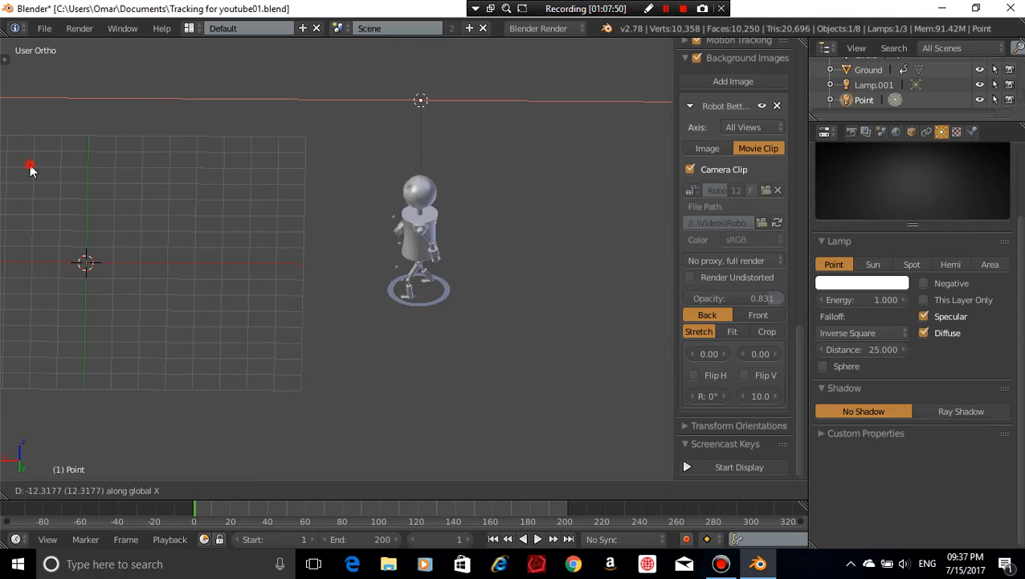
Review the new lamp's object settings and raise its light energy to 8.91
left_click(911, 132)
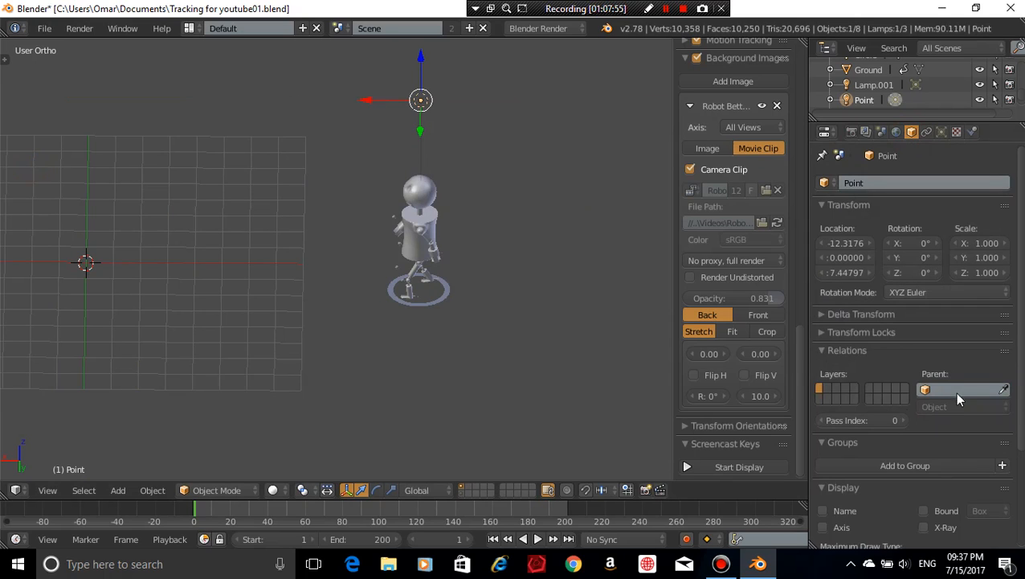
scroll(958, 389, "down", 4)
scroll(931, 270, "up", 2)
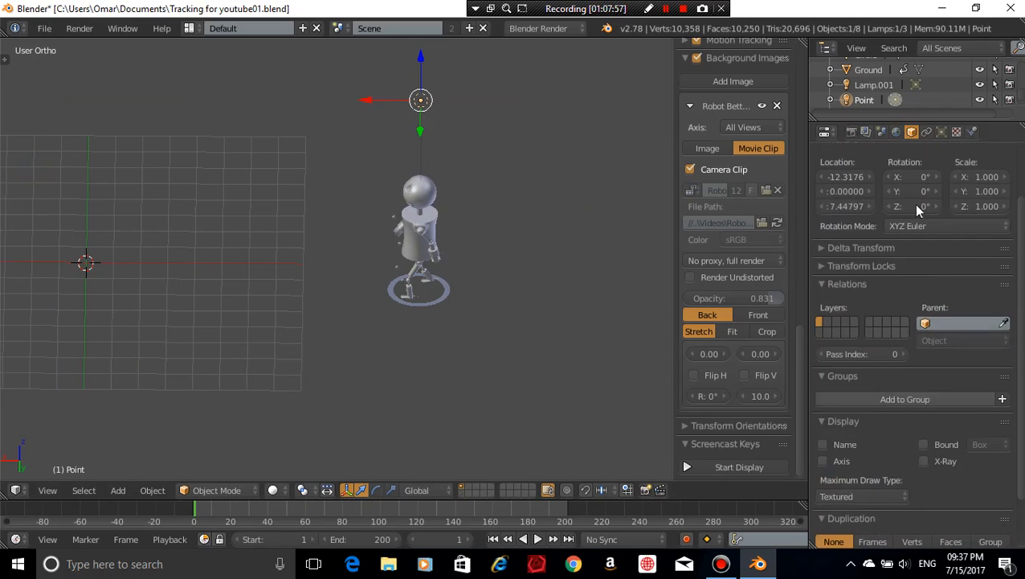
left_click(942, 131)
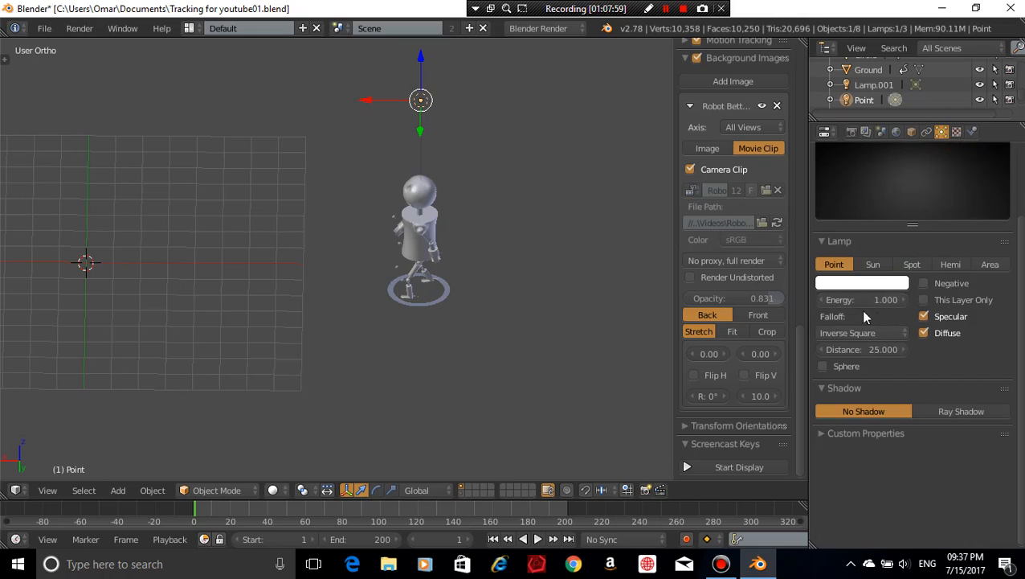
left_click_drag(849, 302, 921, 302)
Examine the robot up close and preview the new lighting in rendered shading
middle_click_drag(359, 274, 422, 275)
scroll(421, 274, "up", 5)
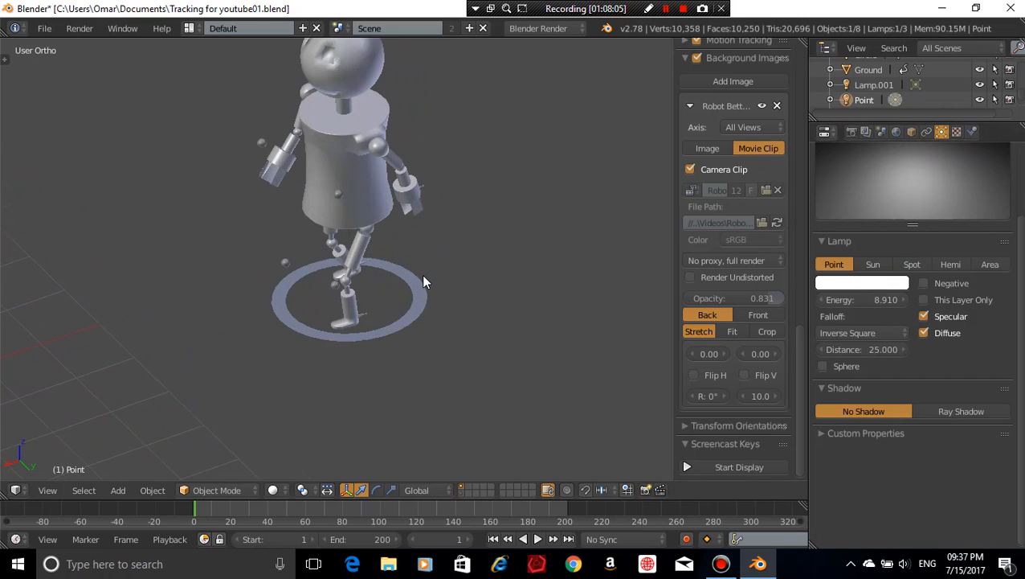
key("shift+z")
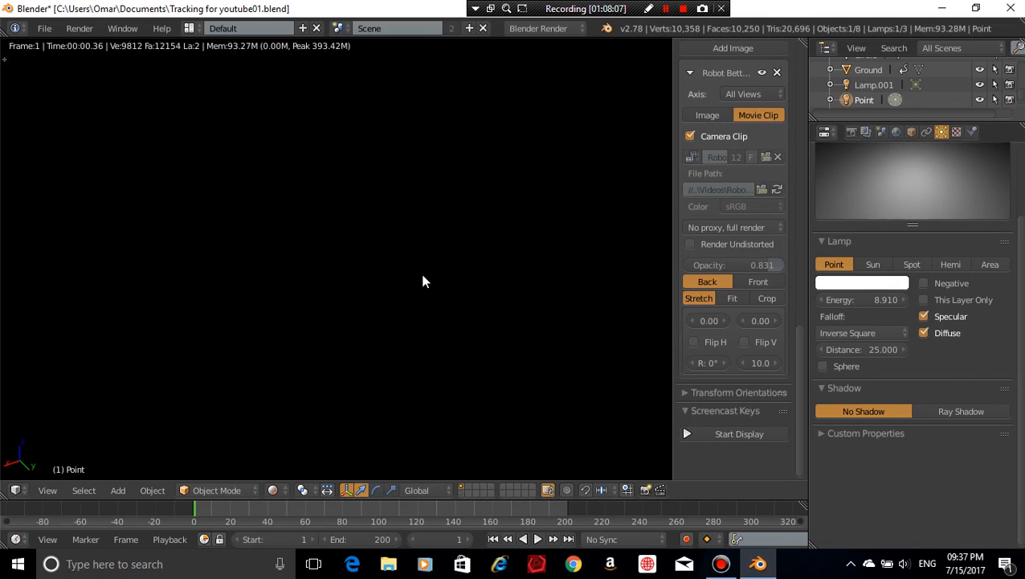
Return the viewport to solid shading and play back the robot's walk animation, ending back on the first frame
middle_click_drag(422, 281, 547, 319)
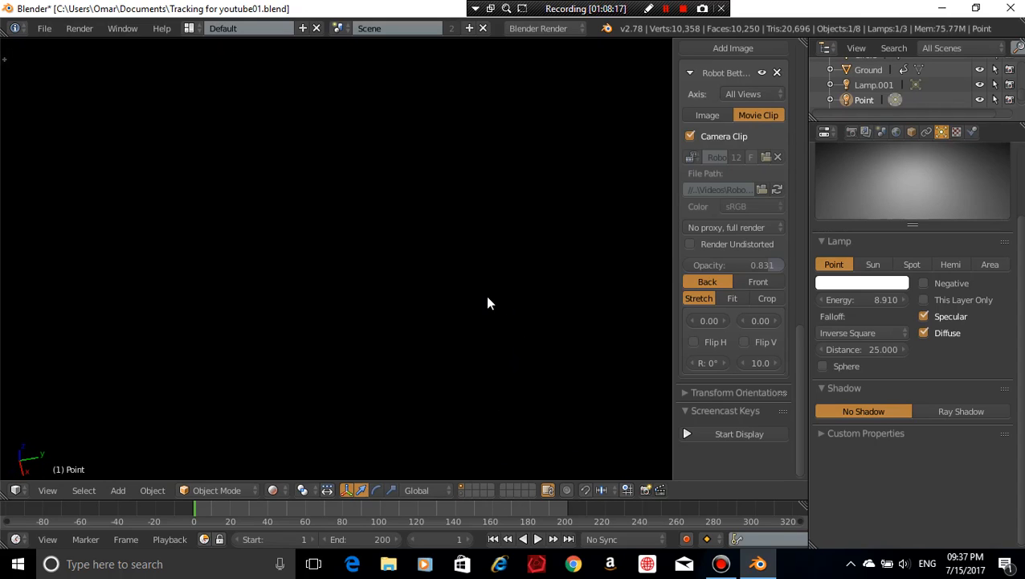
key("shift+z")
scroll(488, 303, "down", 4)
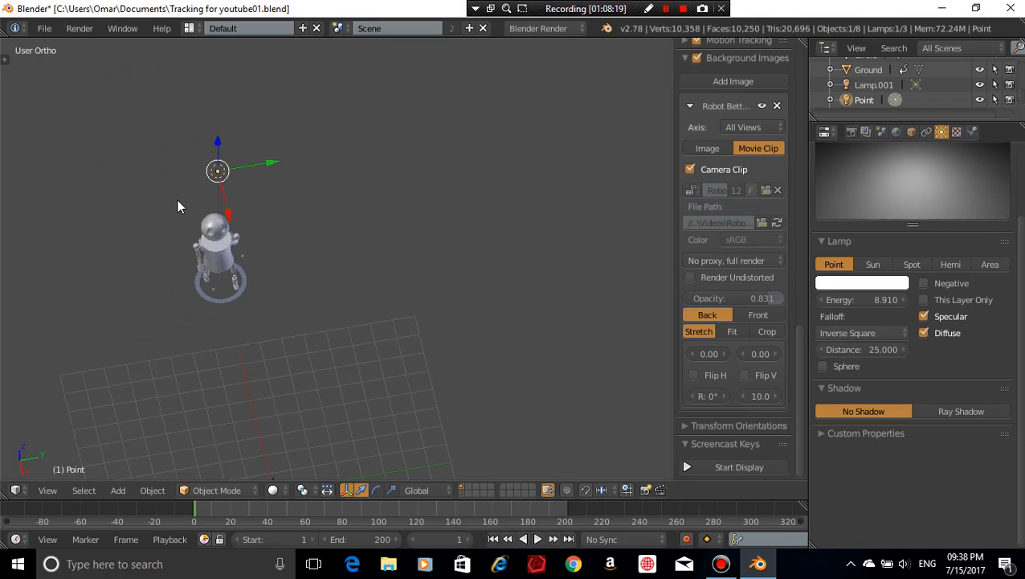
right_click(217, 237)
middle_click_drag(324, 243, 427, 189)
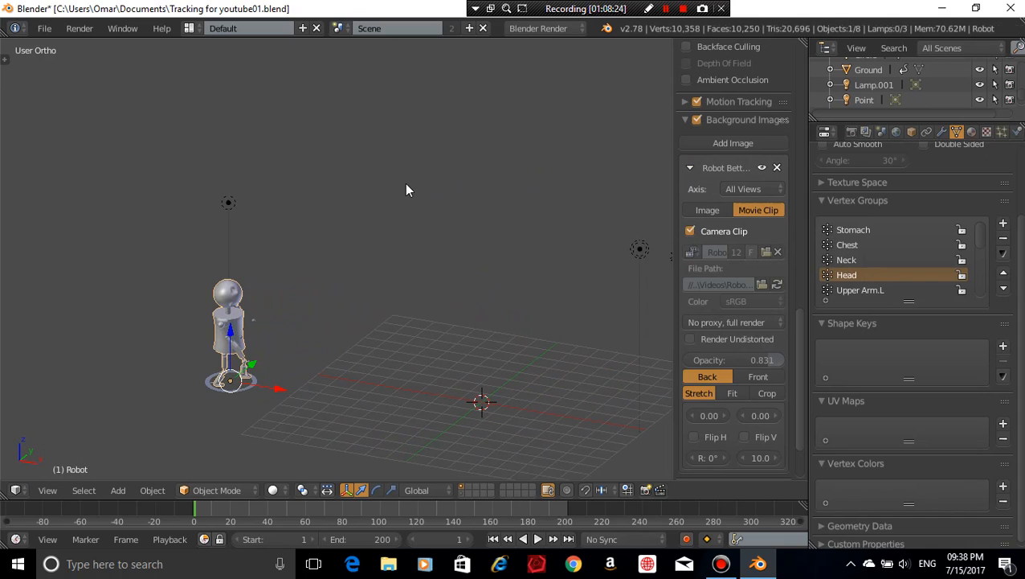
key("alt+a")
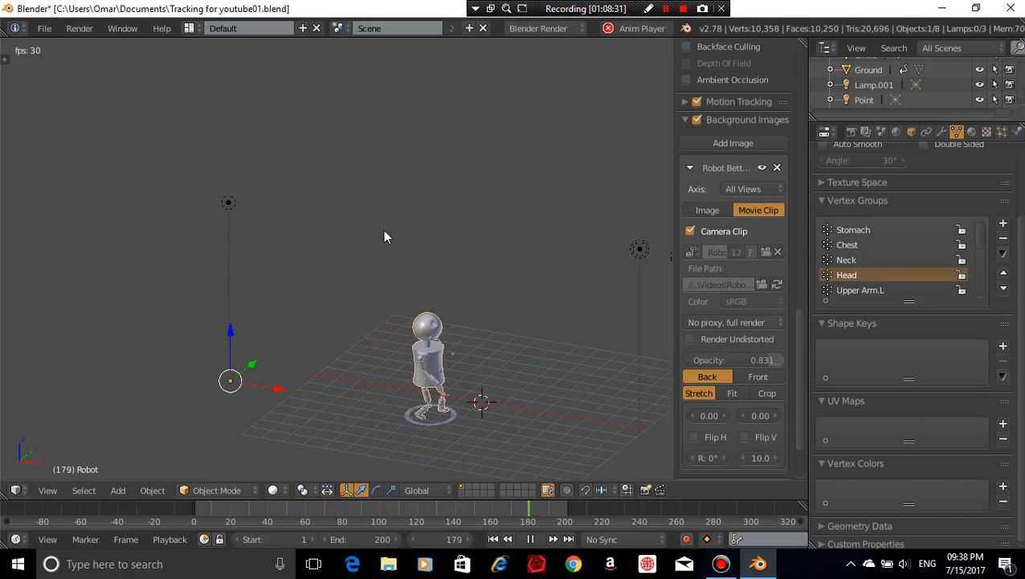
left_click(534, 540)
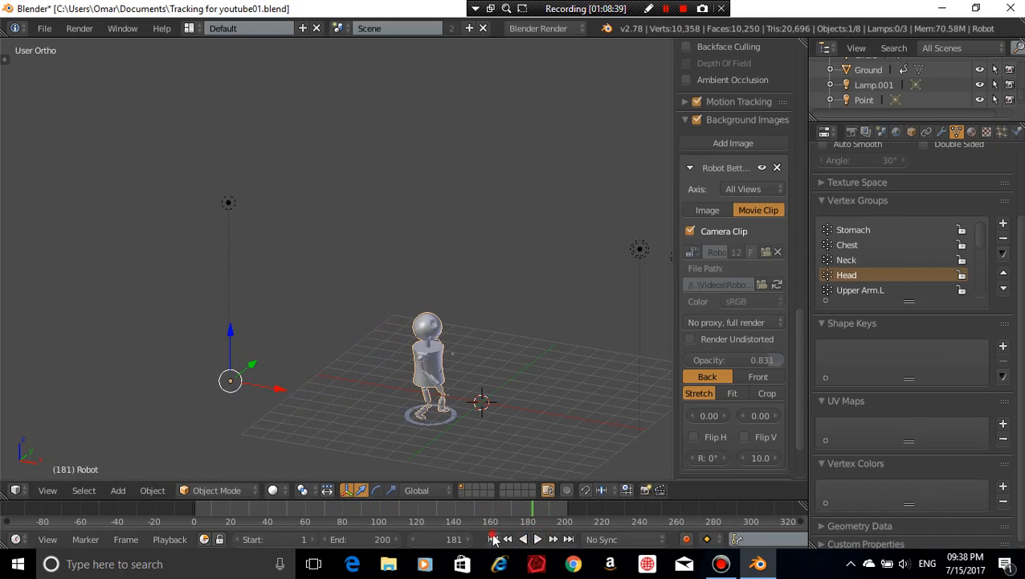
left_click(494, 538)
Look through the camera and compare the robot over the footage in solid and rendered shading
key("KP_0")
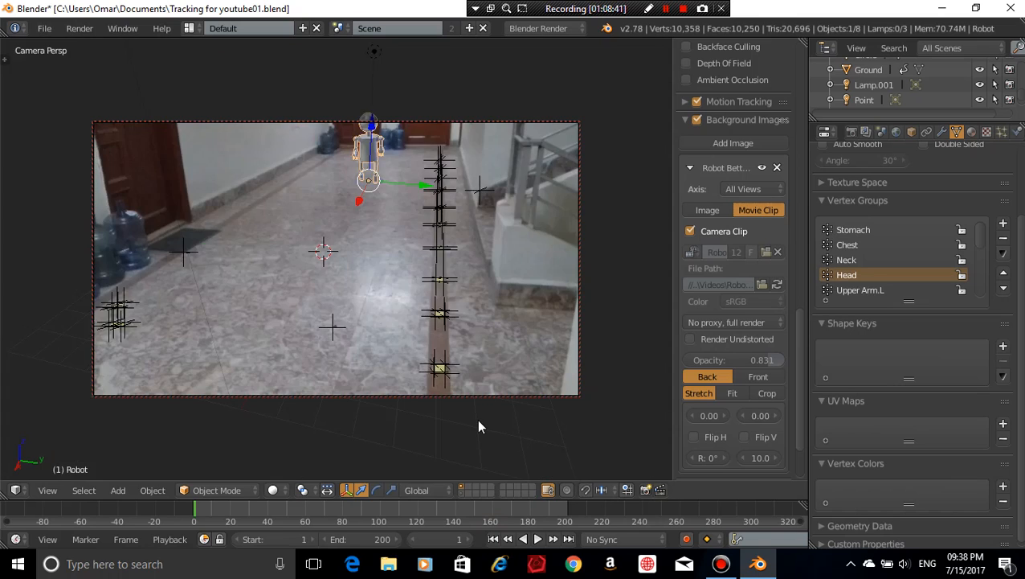
key("shift+z")
key("shift+z")
key("shift+z")
key("shift+z")
key("shift+z")
key("shift+z")
key("shift+z")
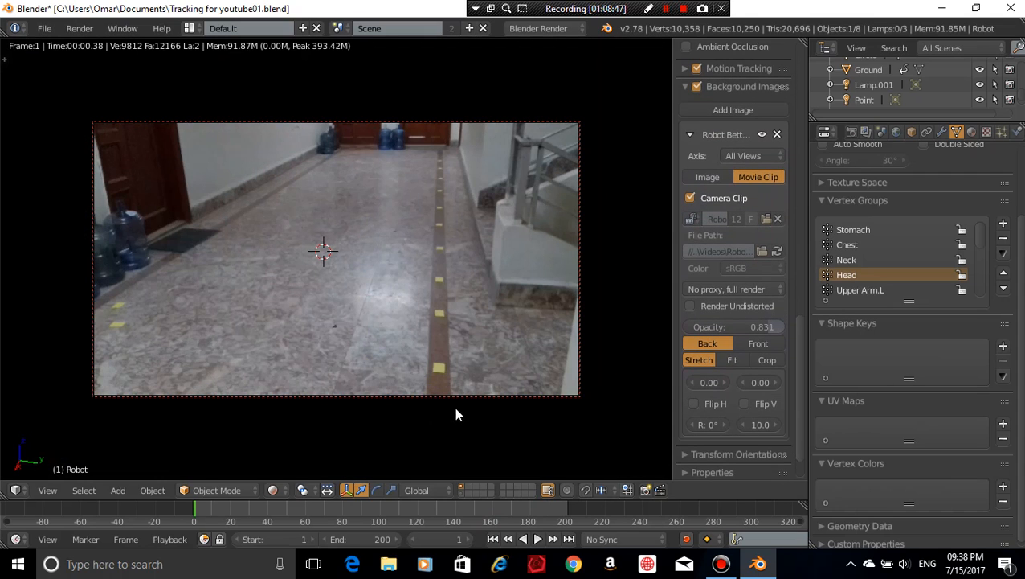
Switch the viewport to the Video Sequence Editor and delete the existing Alpha Over strip
left_click(18, 489)
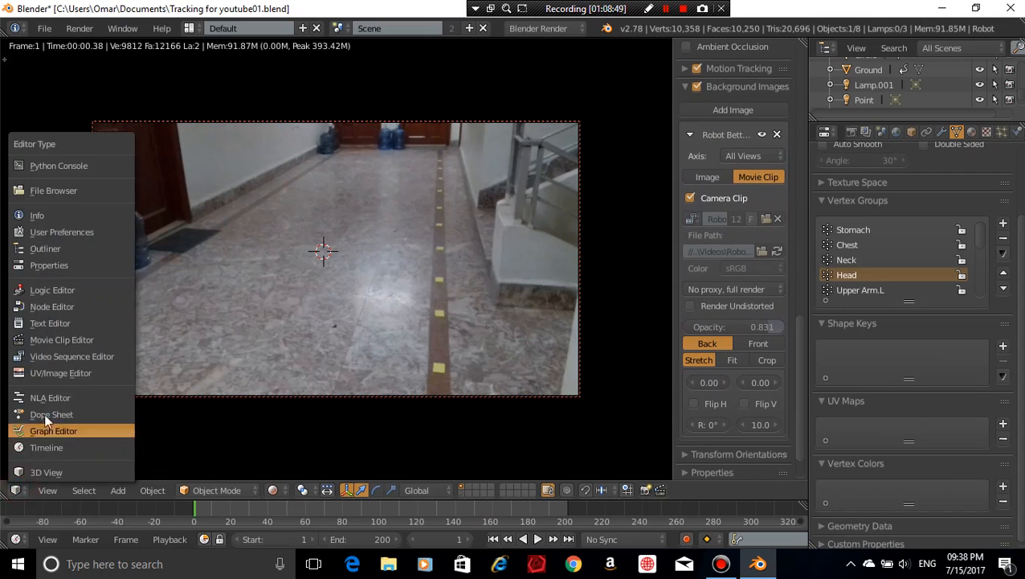
left_click(72, 357)
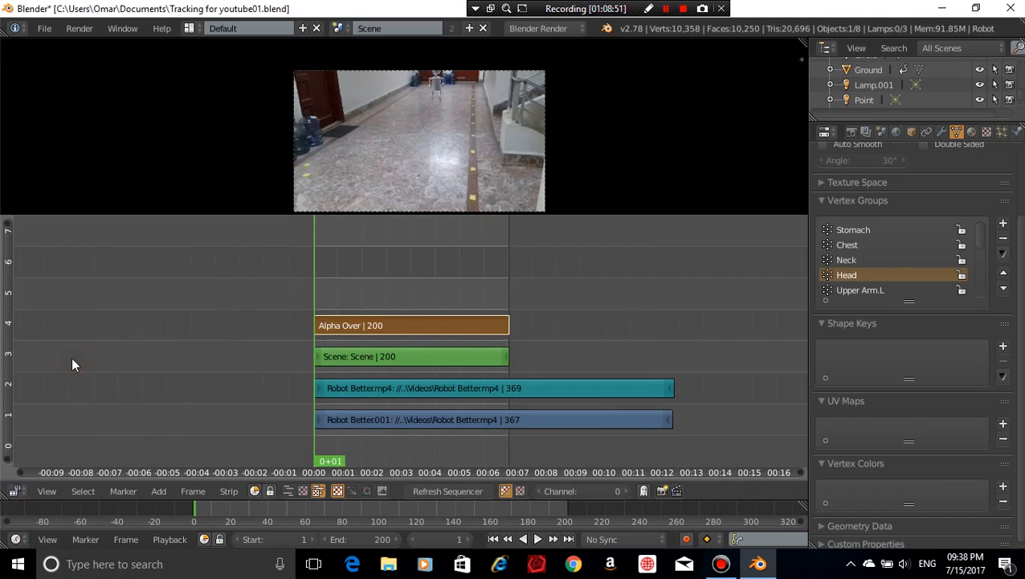
left_click(436, 84)
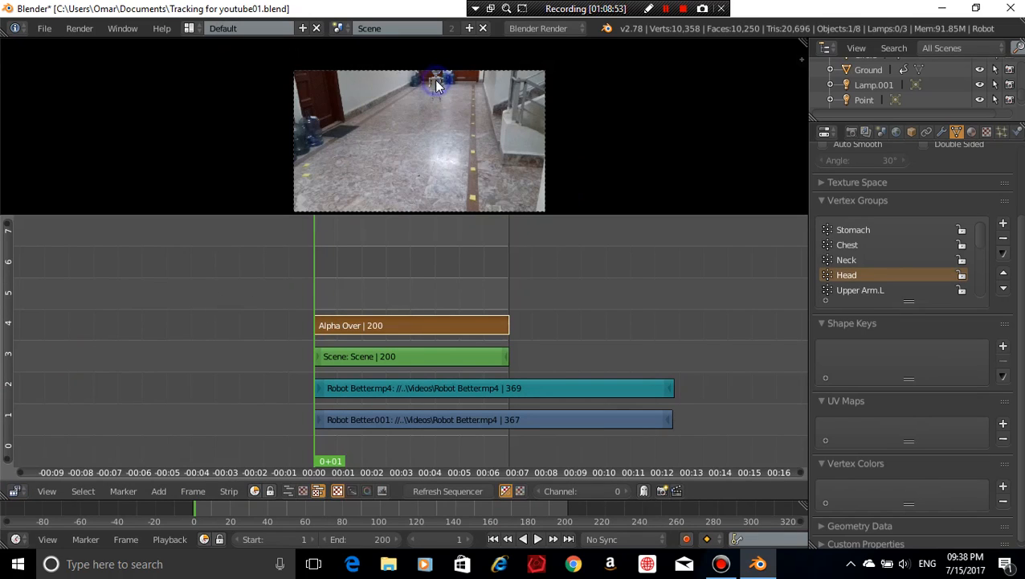
key("x")
left_click(392, 332)
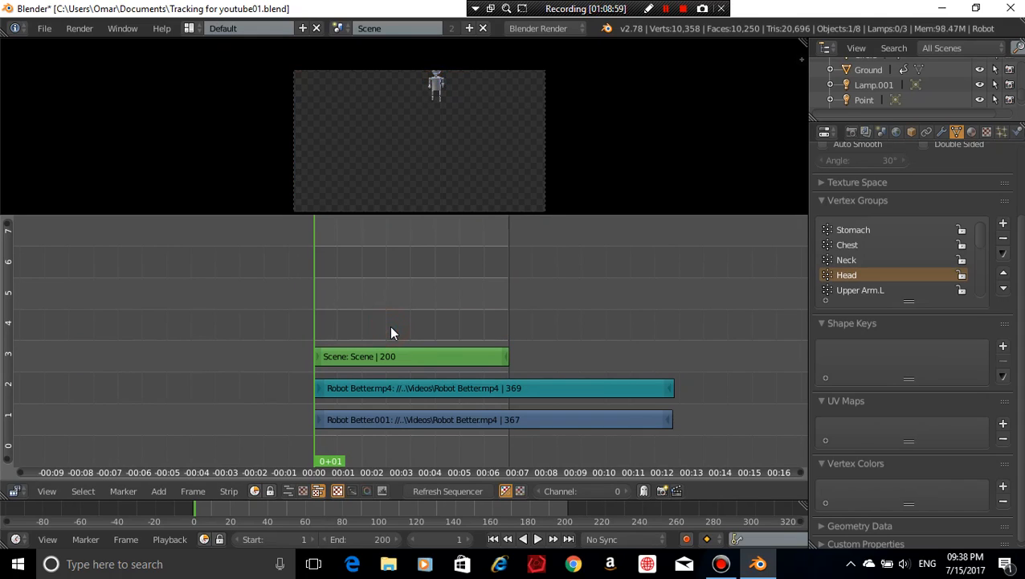
Try an Alpha Over effect with the Scene strip selected first and the Robot Better.mp4 video strip second
right_click(382, 354)
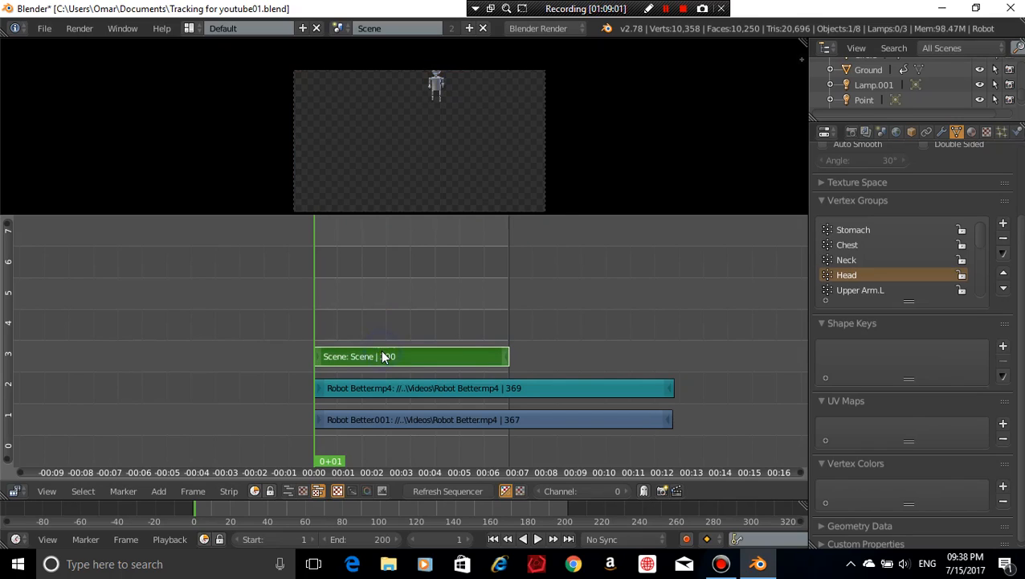
right_click(386, 423)
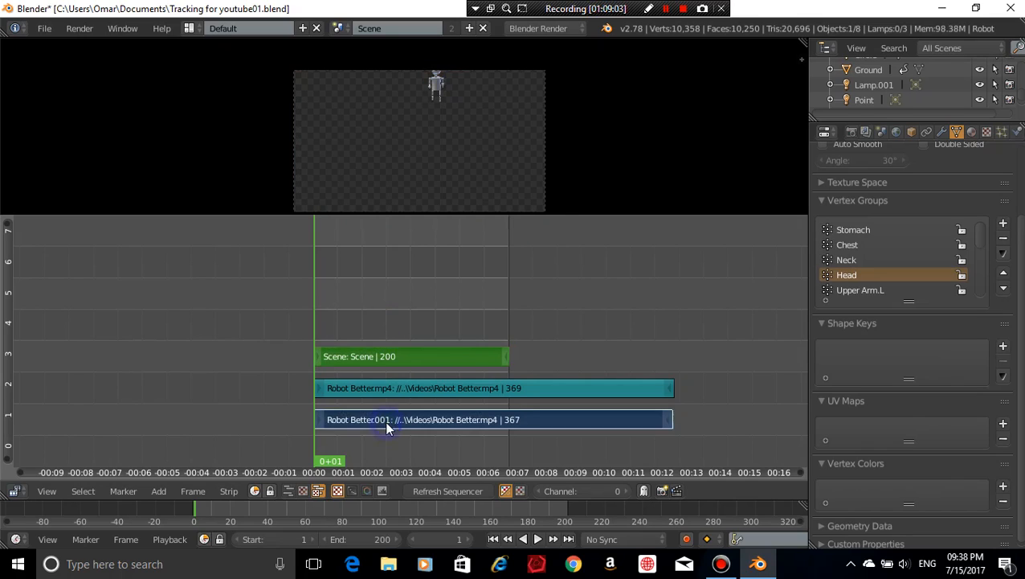
key("shift+a")
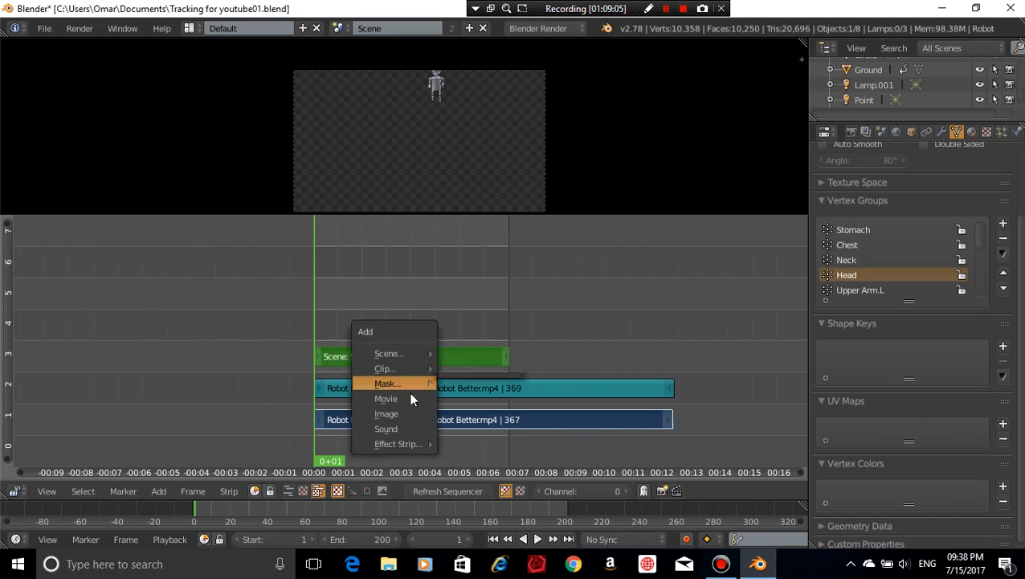
mouse_move(400, 445)
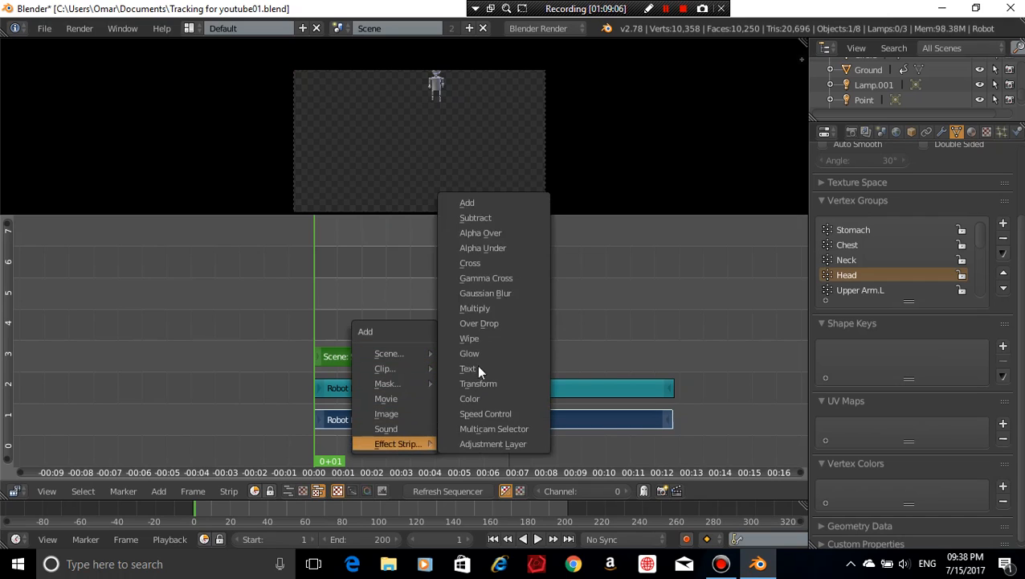
left_click(507, 232)
key("x")
left_click(453, 321)
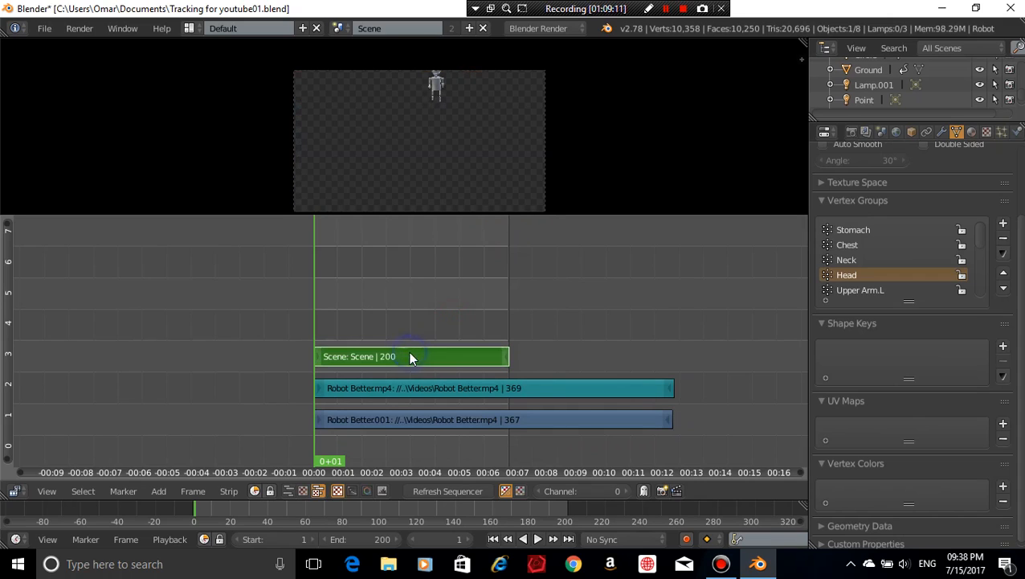
key("x")
Move the Robot Better.mp4 audio strip up to channel 4 and the Scene strip down to channel 2
right_click(434, 388)
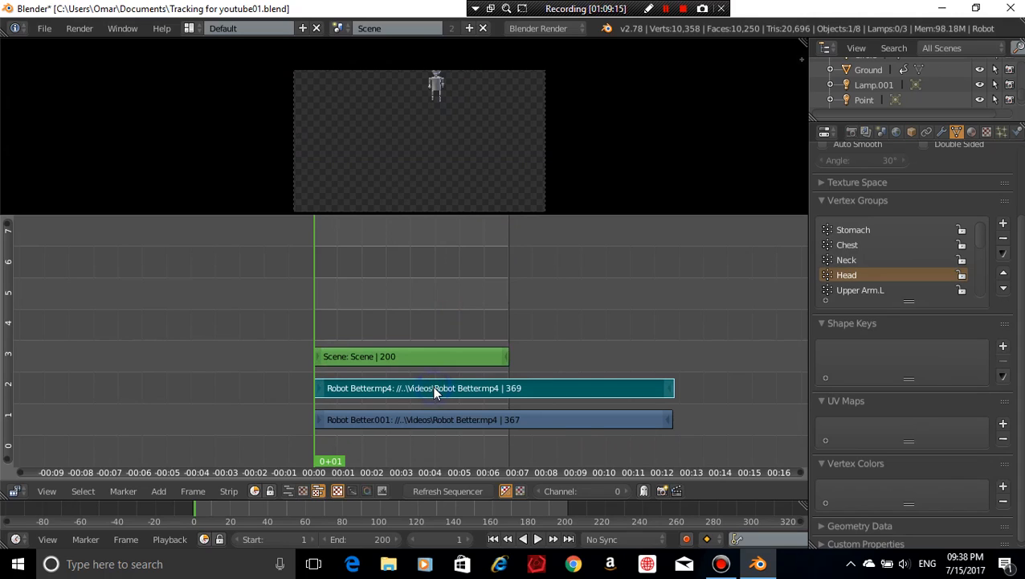
key("g")
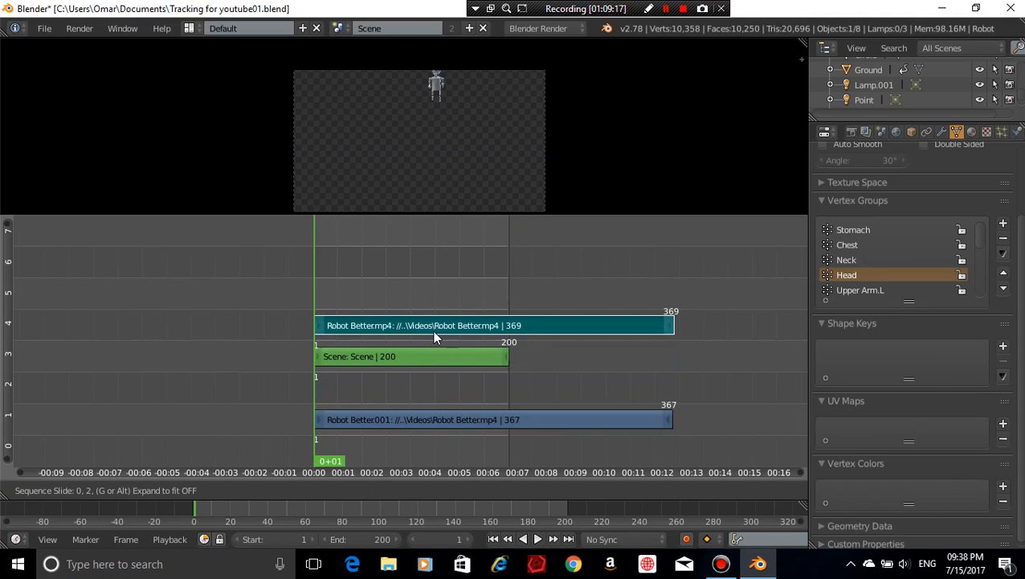
left_click(432, 330)
right_click(412, 352)
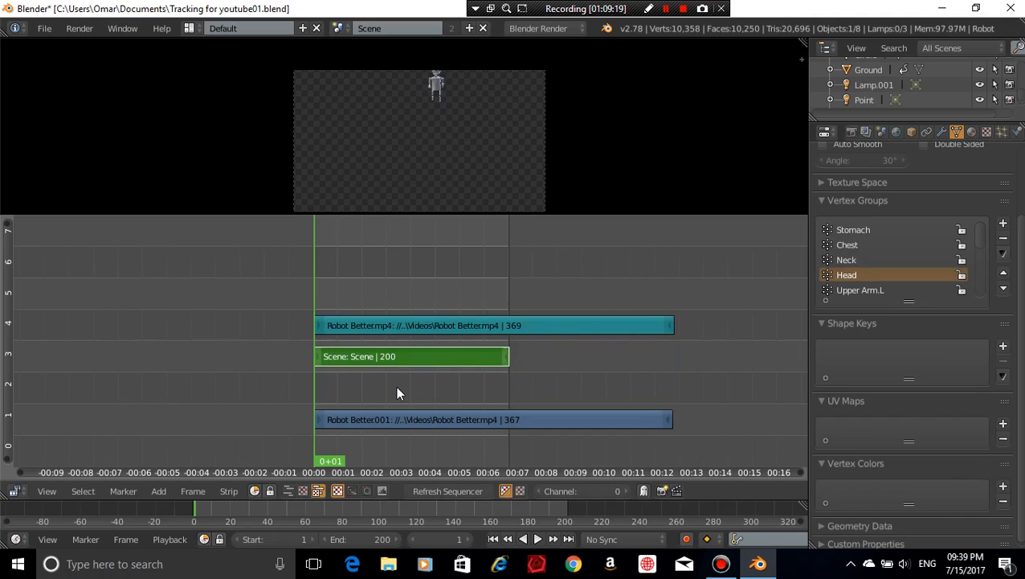
key("g")
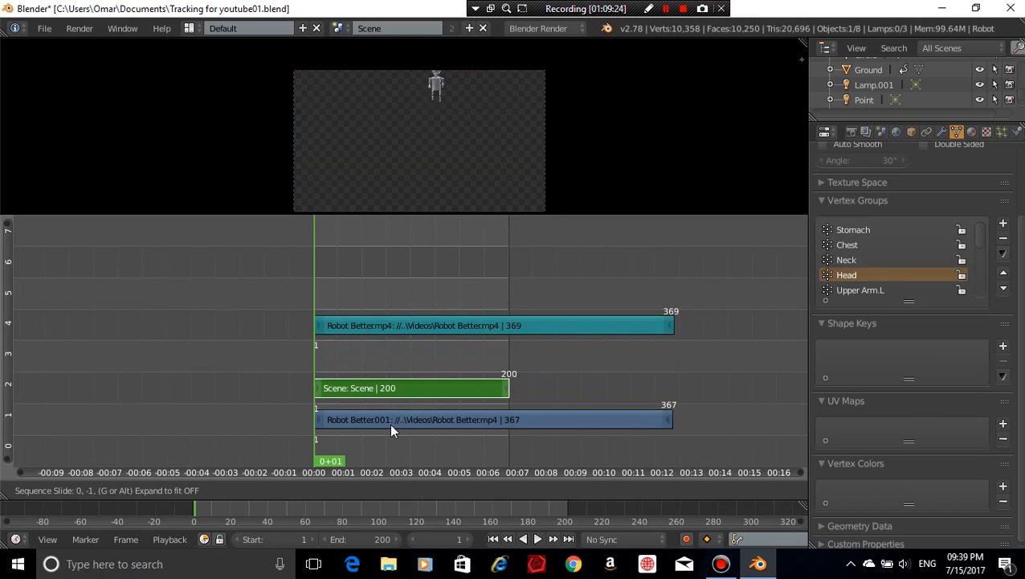
left_click(389, 422)
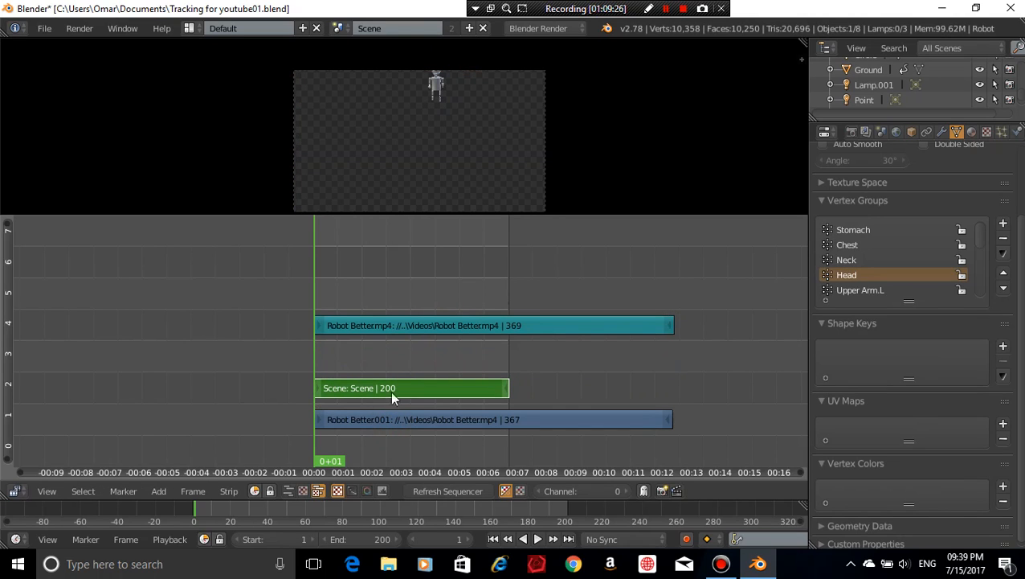
Add an Alpha Over effect strip that lays the Scene strip over the Robot Better.mp4 video strip
right_click(389, 419)
right_click(402, 394)
key("shift+a")
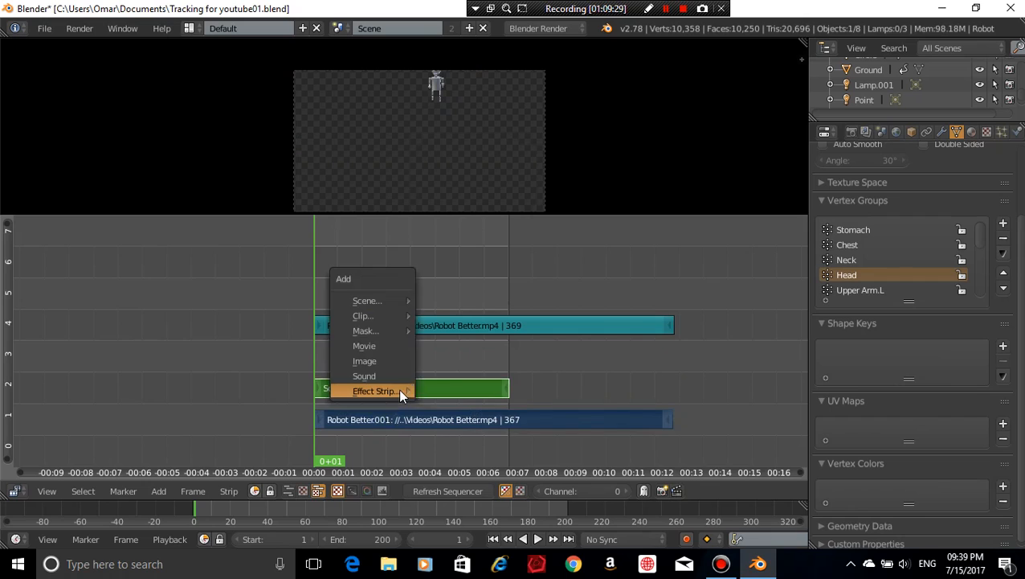
mouse_move(398, 388)
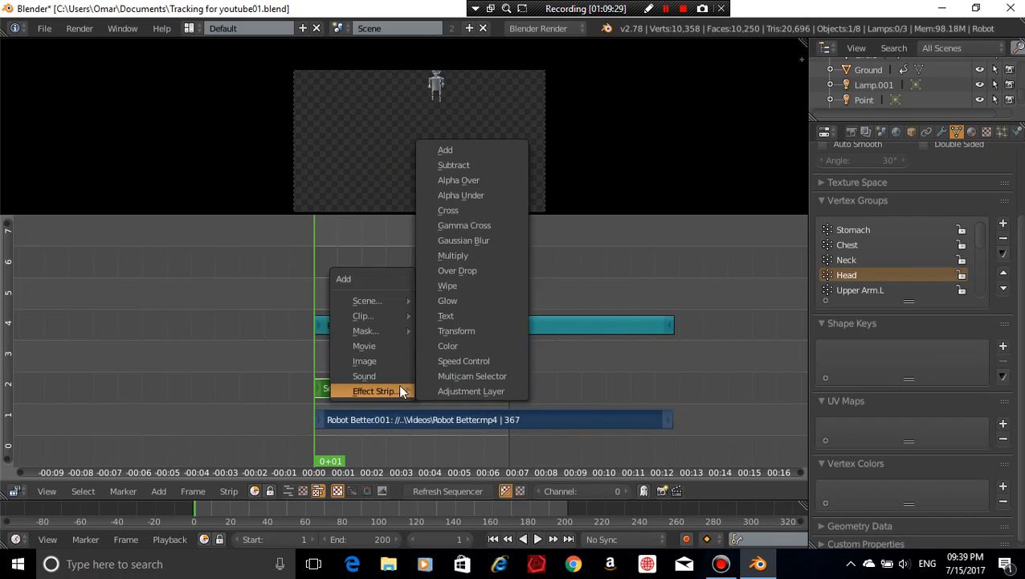
left_click(483, 182)
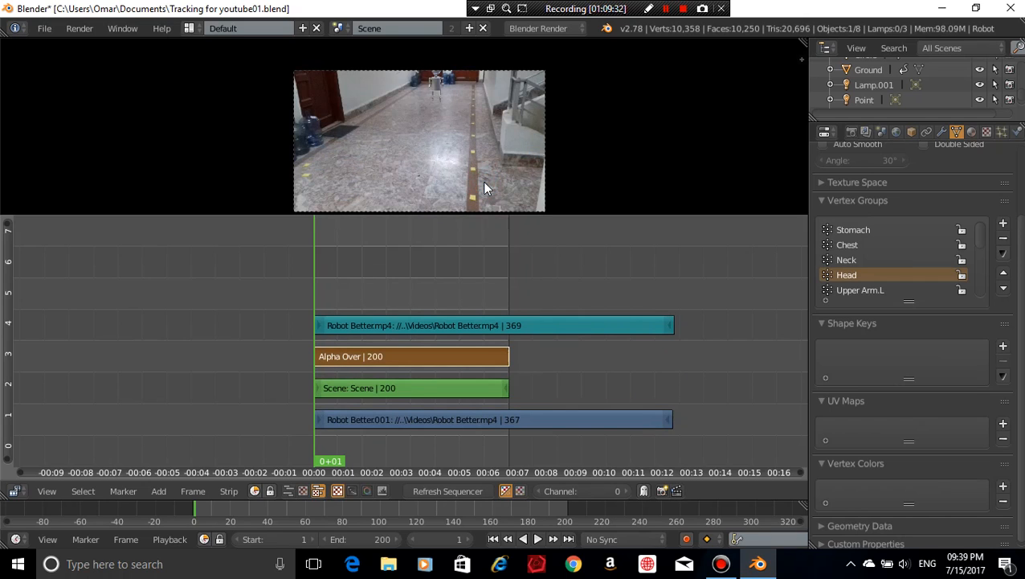
Play back the composited sequence, refresh the sequencer and go back to the first frame
left_click(536, 540)
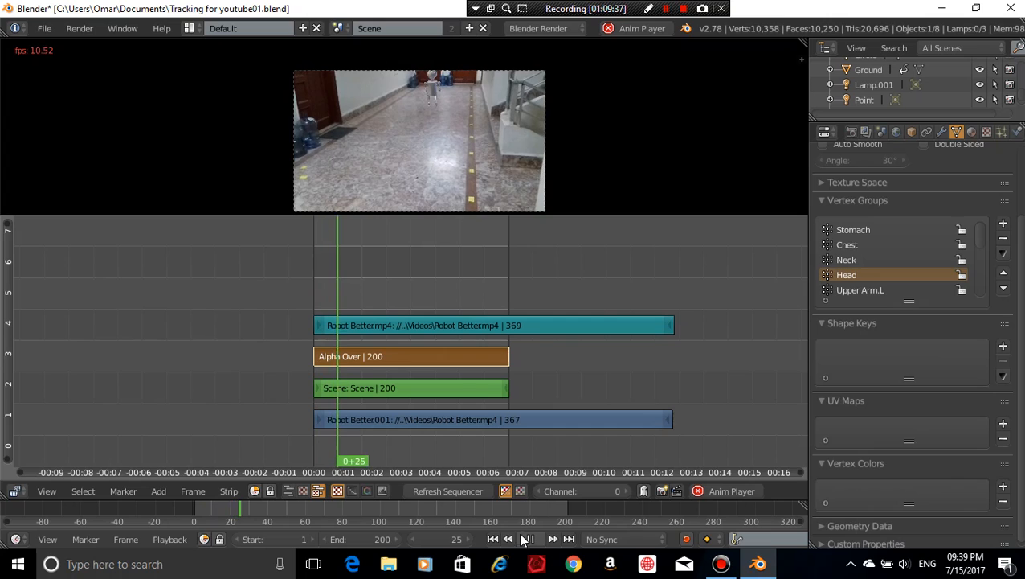
left_click(528, 539)
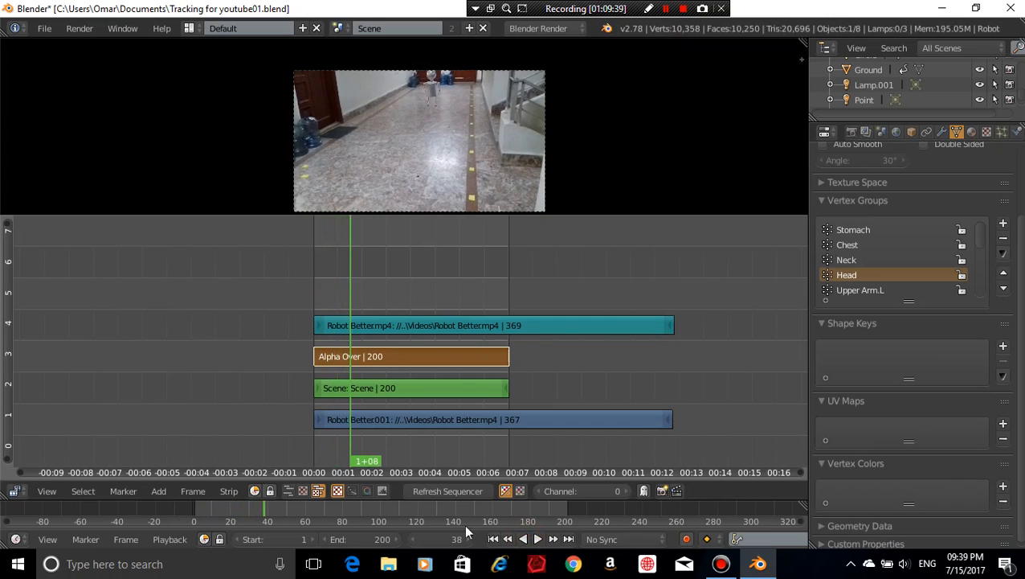
left_click(442, 491)
left_click(489, 544)
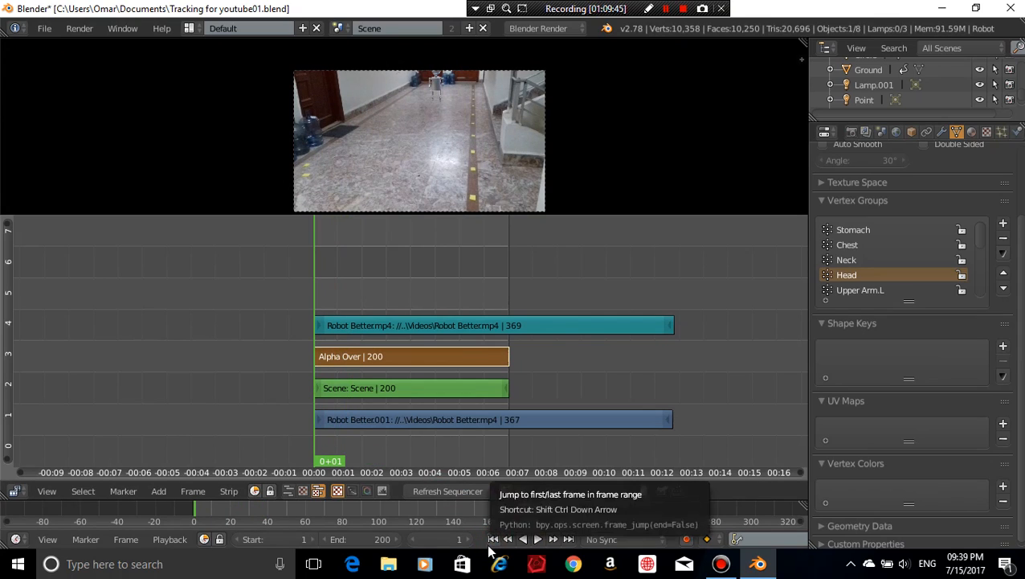
Return to the 3D View and switch the render engine to Cycles Render
left_click(15, 491)
left_click(42, 472)
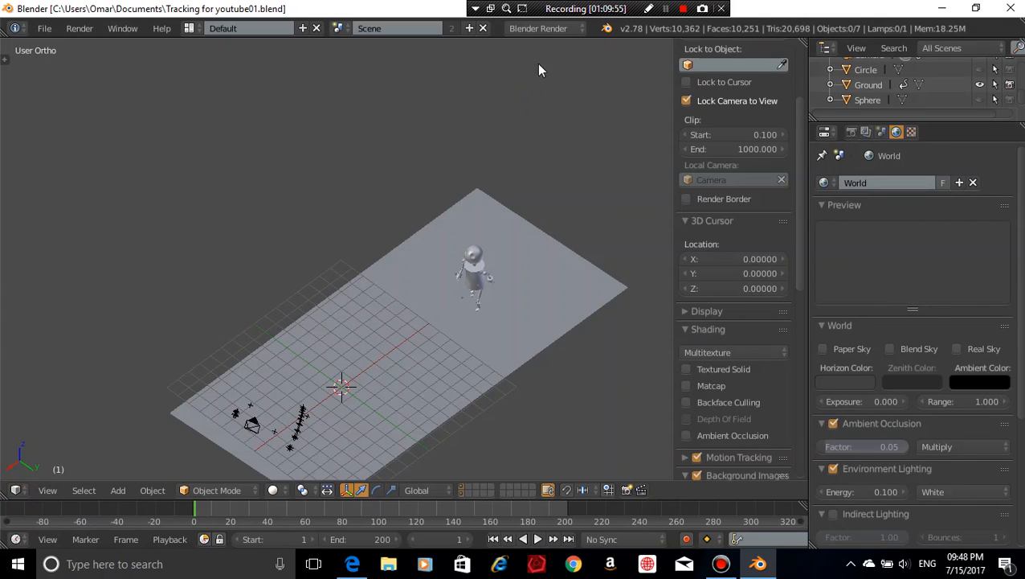
left_click(550, 31)
left_click(540, 81)
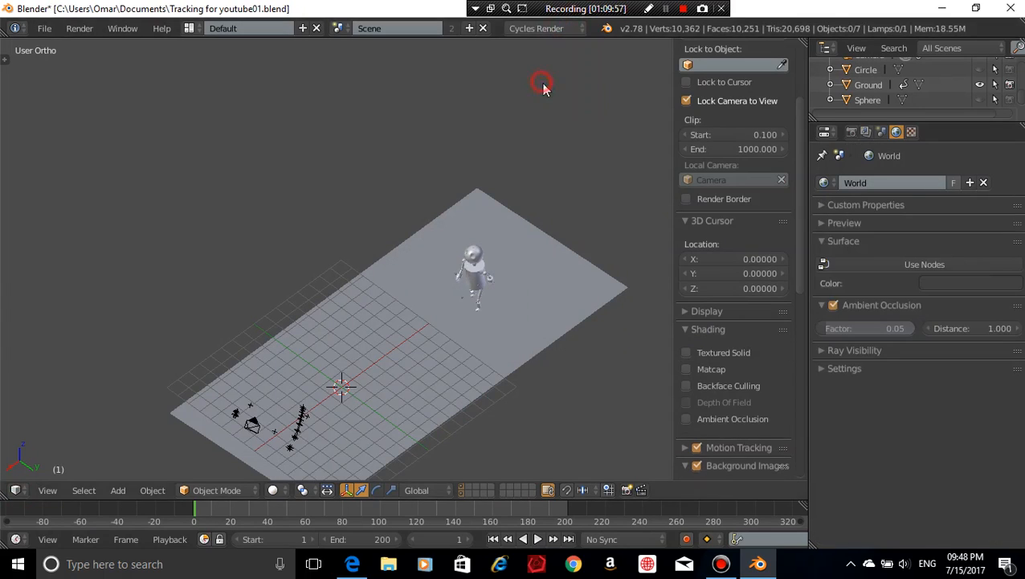
Add a Point lamp at the 3D cursor and show its lamp settings
middle_click_drag(520, 197, 511, 251)
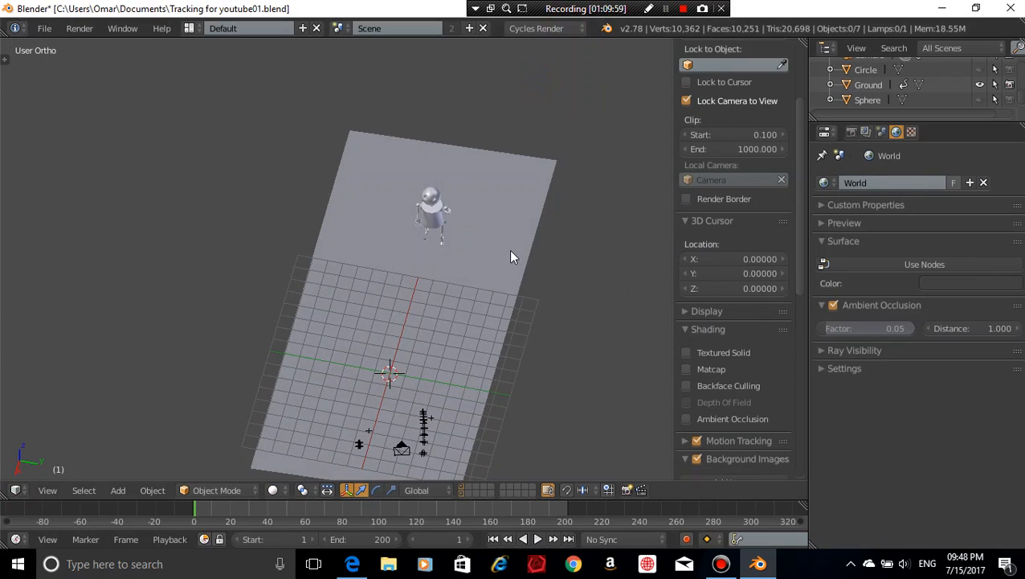
key("shift+a")
left_click(551, 254)
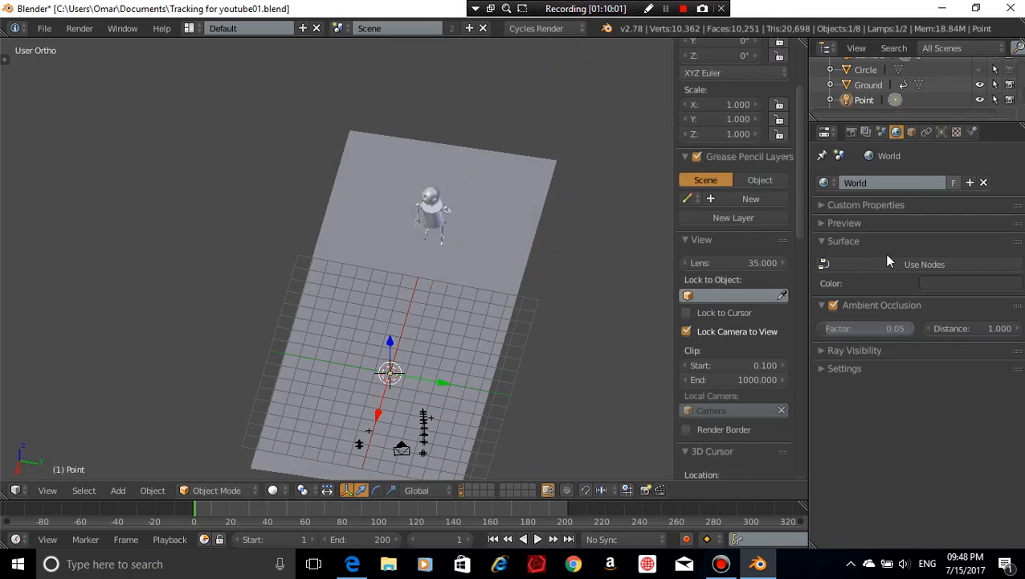
left_click(942, 132)
Raise the Point lamp along Z and move it about -12.38 along X so it sits above the robot
middle_click_drag(616, 354, 406, 253)
key("g")
key("z")
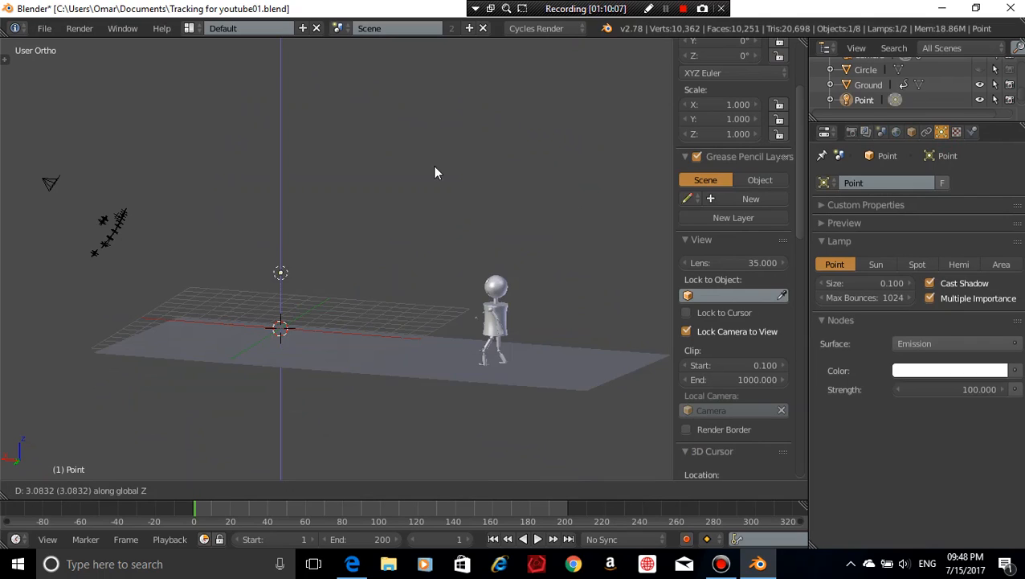
left_click(456, 131)
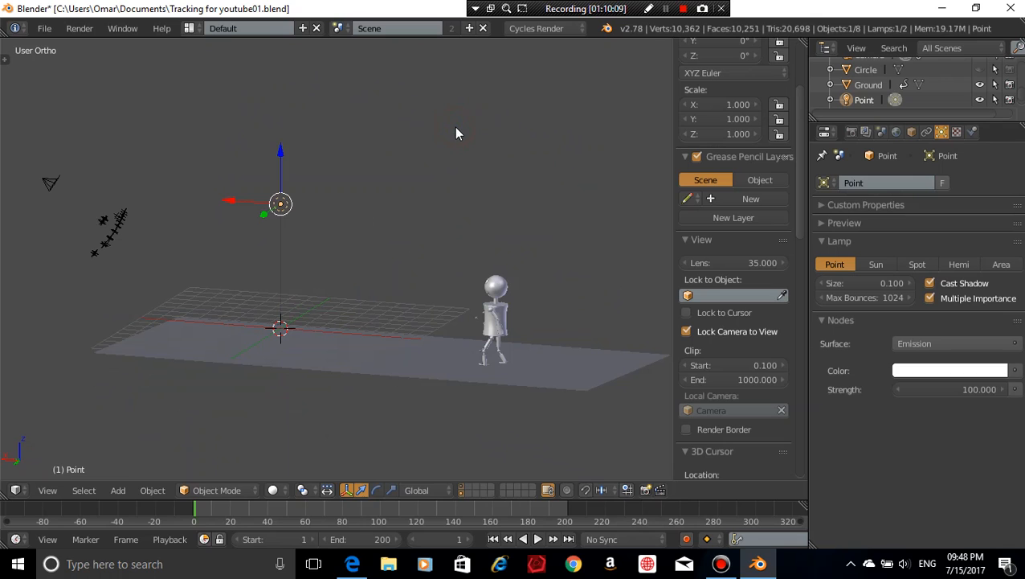
key("g")
key("x")
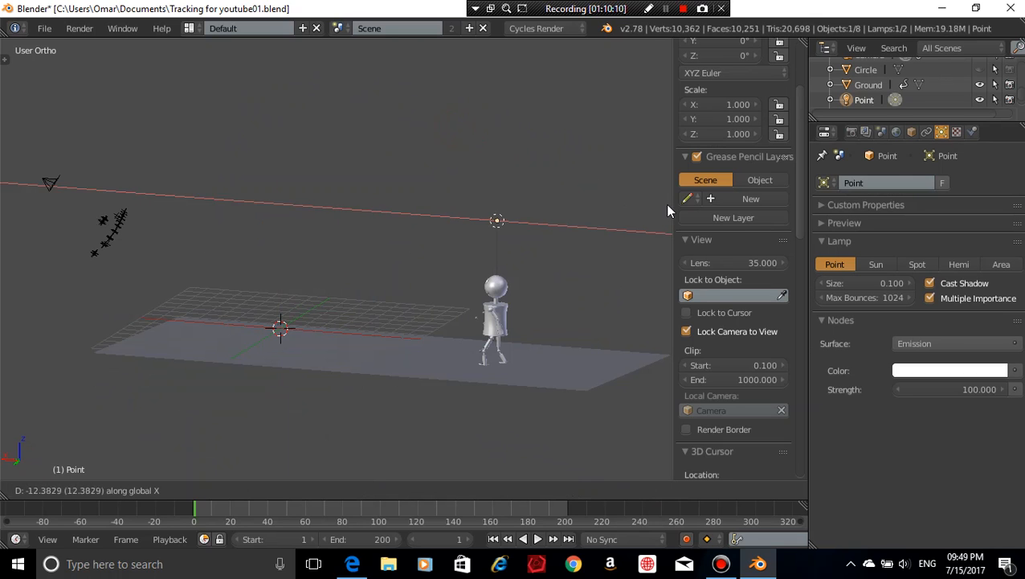
left_click(664, 203)
Show the lamp preview and raise the Point lamp's emission strength to 254.8
middle_click_drag(630, 211, 297, 222)
left_click(840, 225)
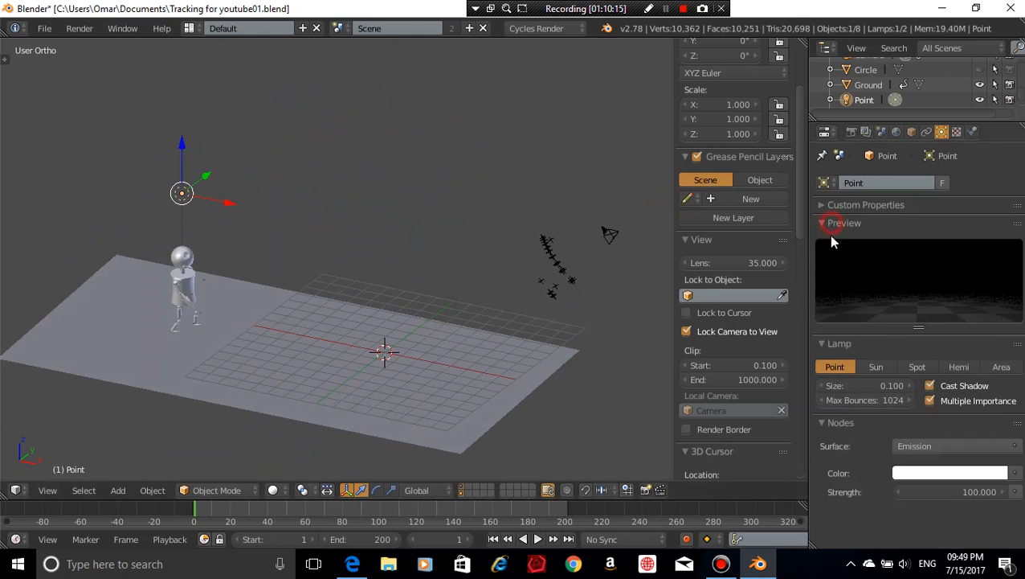
left_click_drag(933, 487, 988, 487)
middle_click_drag(359, 276, 416, 361)
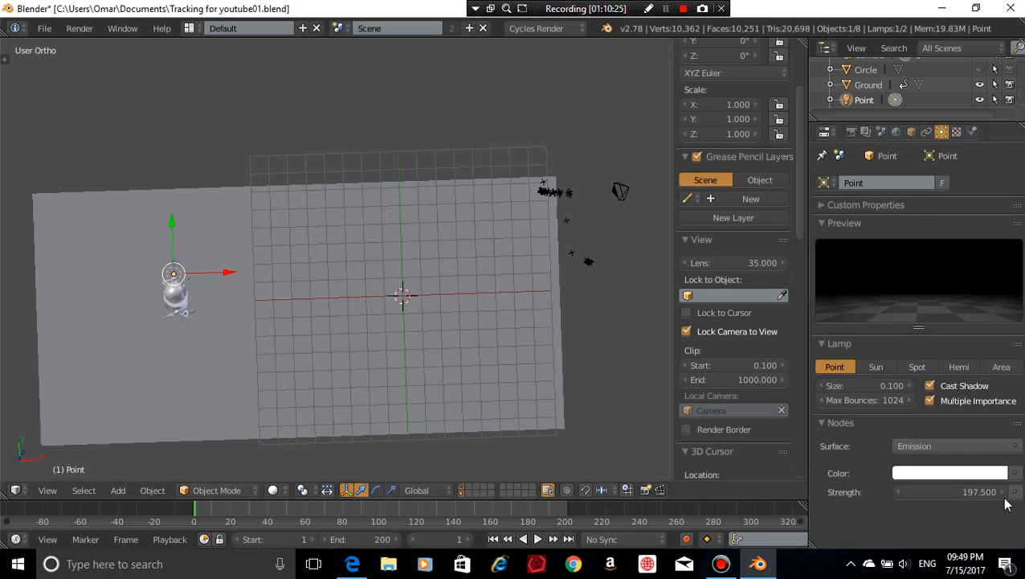
left_click_drag(921, 487, 976, 487)
Raise the Point lamp slightly higher above the robot along the Z axis
middle_click_drag(291, 276, 281, 185)
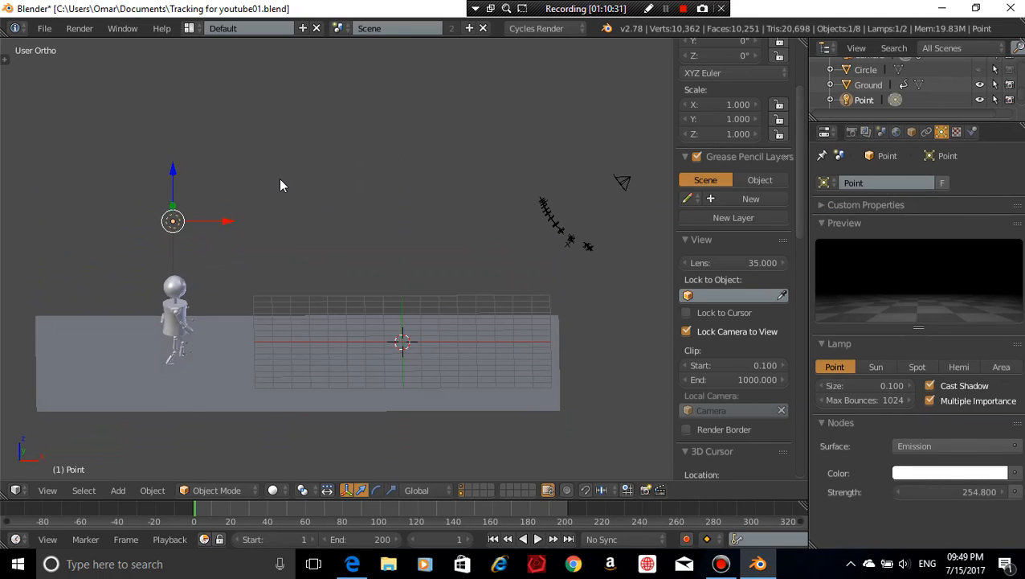
key("g")
key("z")
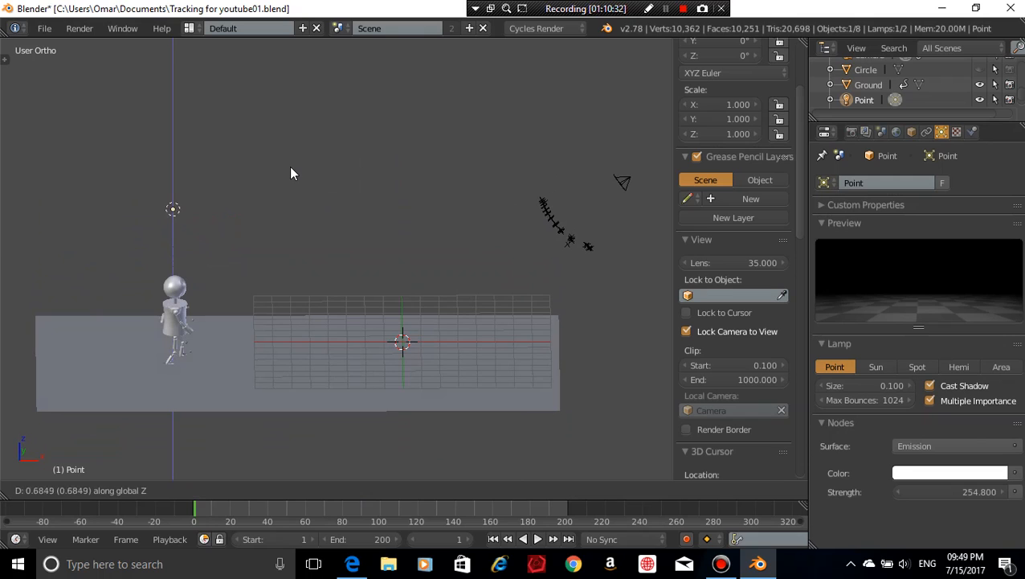
left_click(289, 166)
Preview the lamp's light on the robot and ground in rendered shading, and return to solid shading
scroll(209, 300, "up", 2)
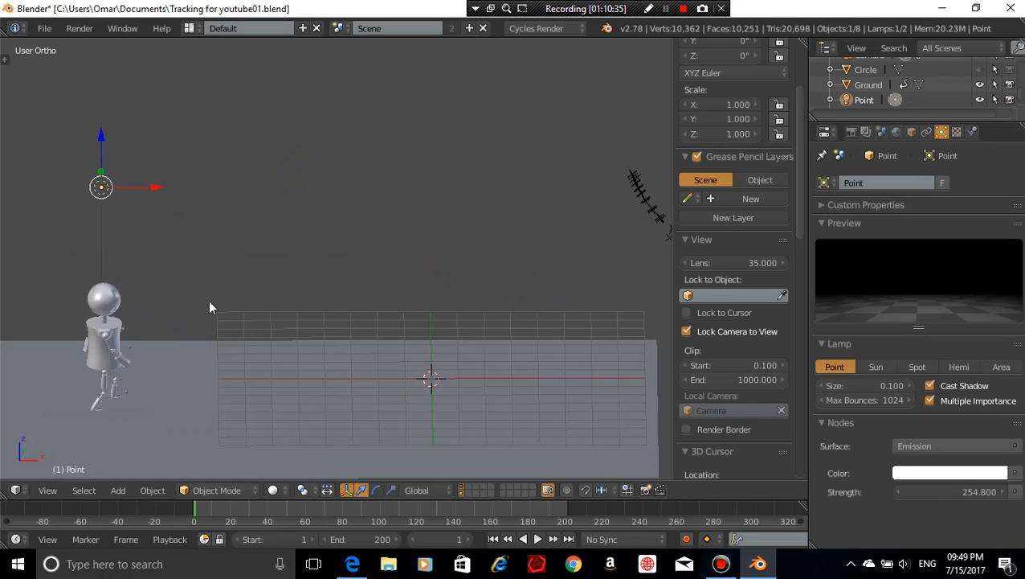
key("shift+z")
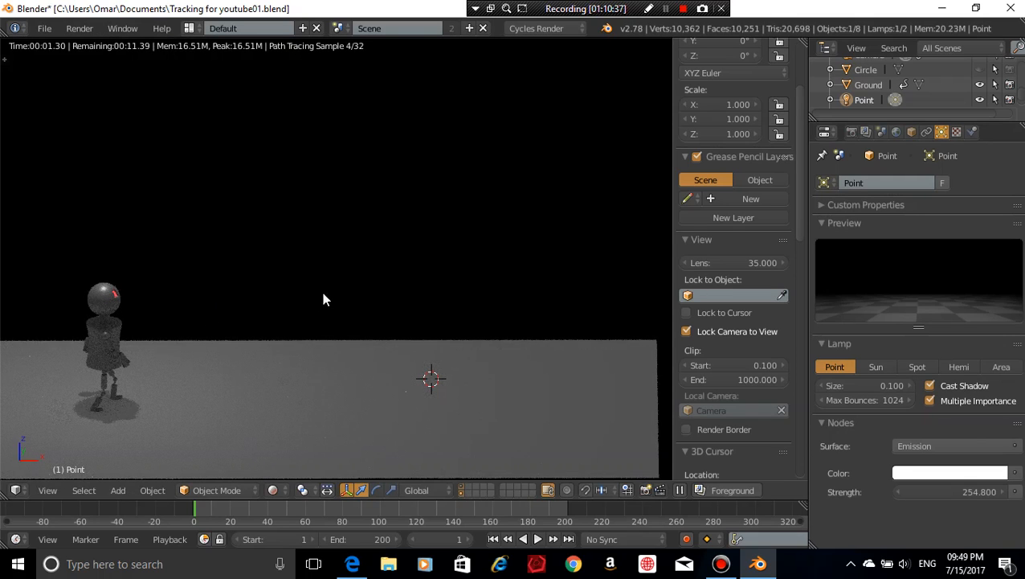
key("shift+z")
Duplicate the Point lamp and move the copy along X to the far end of the ground, near the camera
mouse_move(355, 259)
middle_mouse_down()
mouse_move(321, 268)
mouse_move(361, 274)
mouse_move(314, 287)
middle_mouse_up()
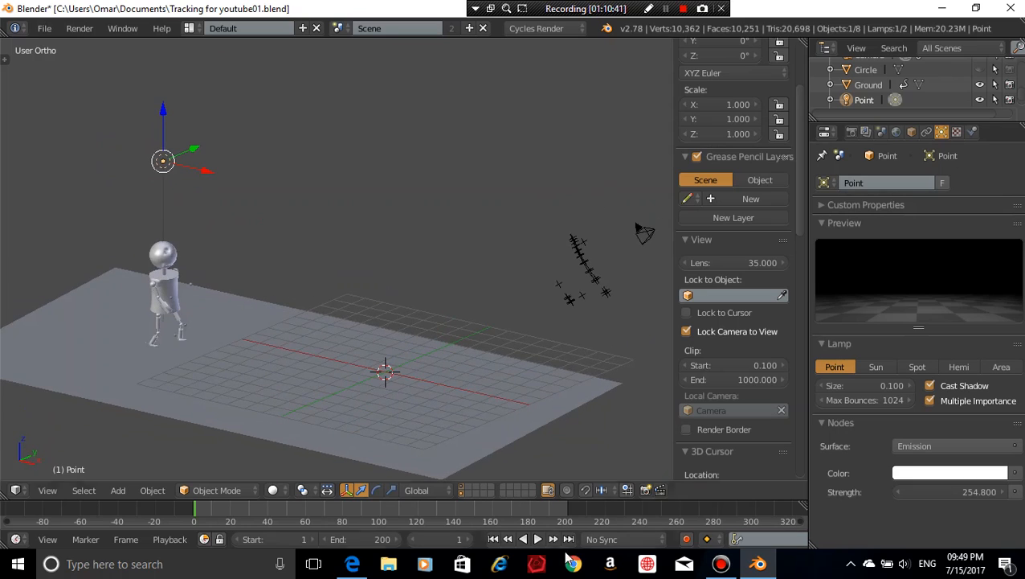
middle_click_drag(374, 255, 421, 299)
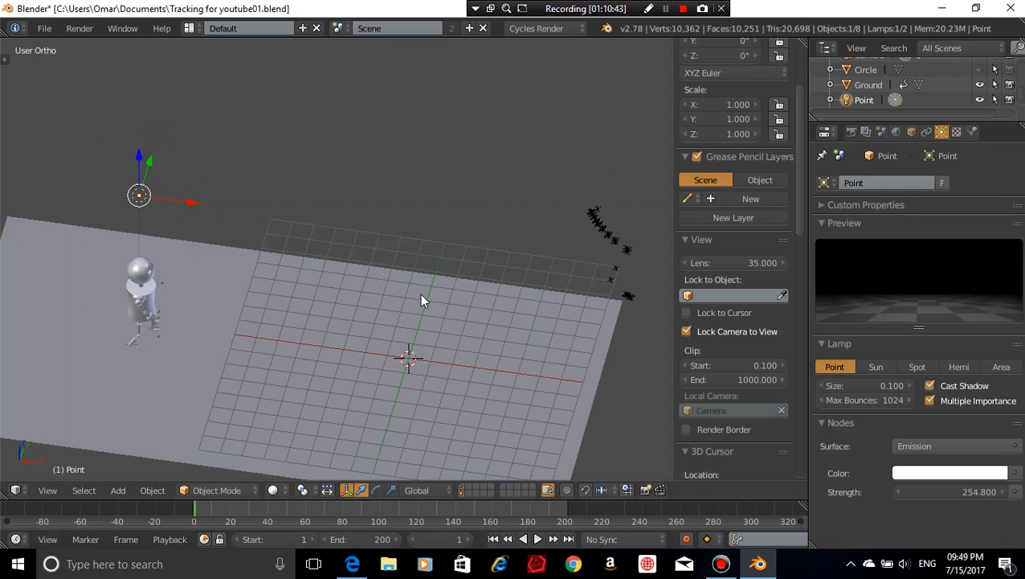
key("shift+d")
key("x")
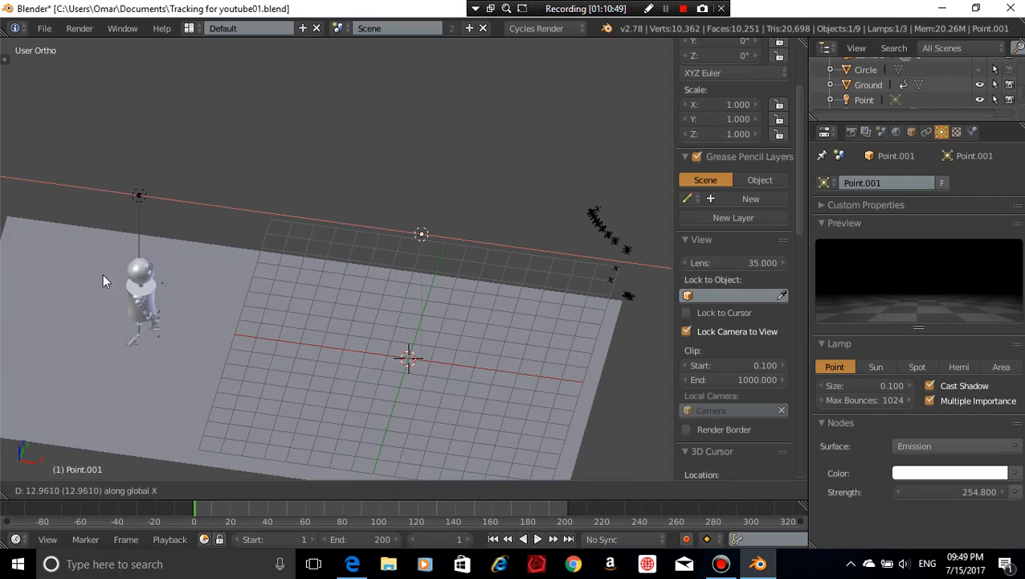
left_click(280, 312)
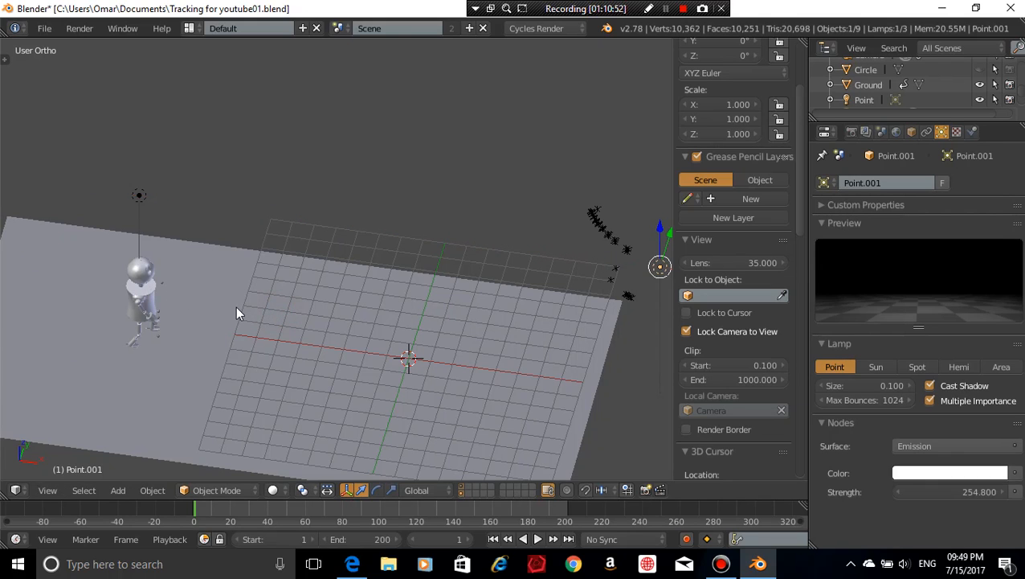
Render frame 1 through the camera and examine the robot and its shadow on the floor up close
key("KP_0")
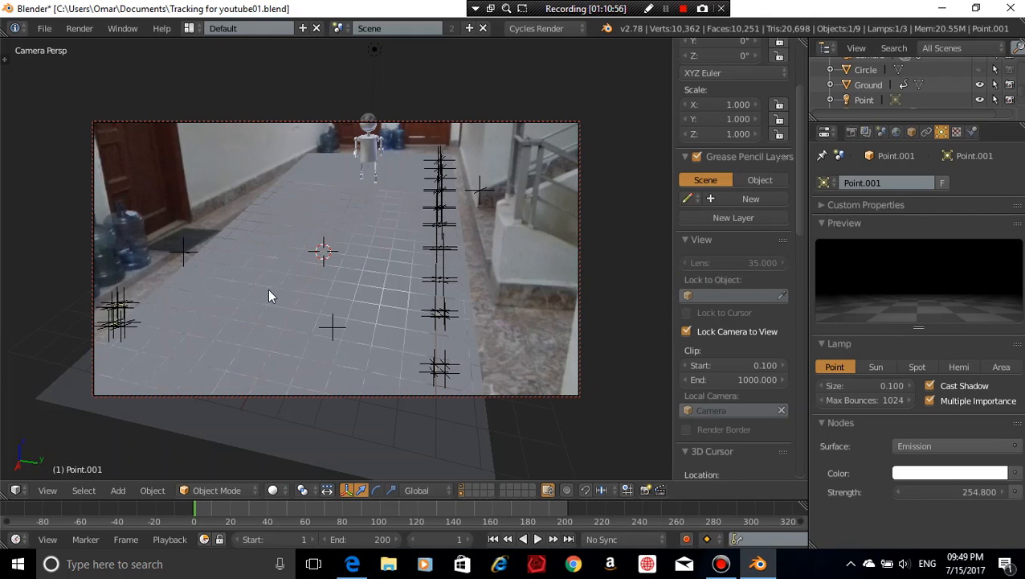
key("F12")
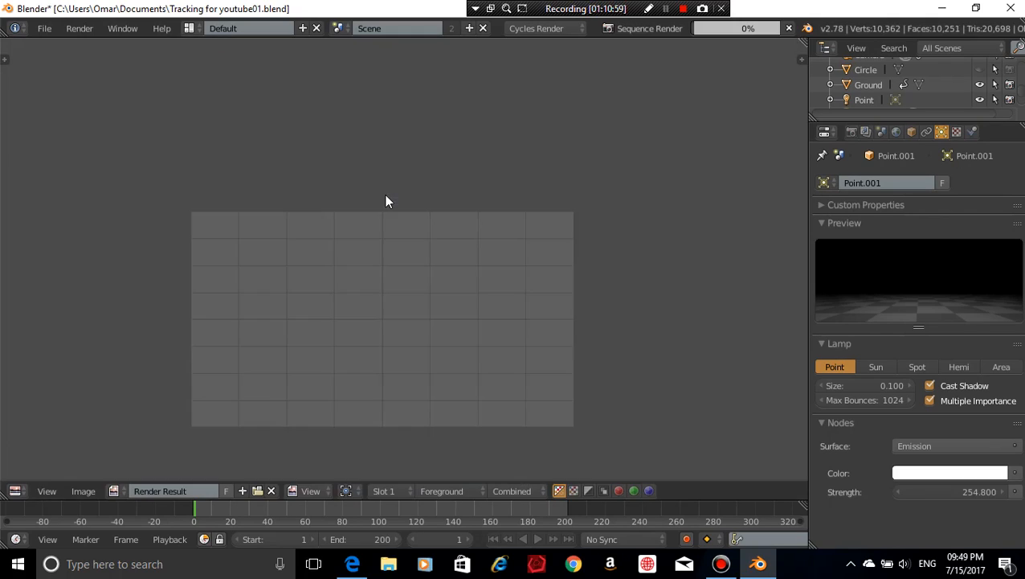
key("Left")
key("Right")
key("Right")
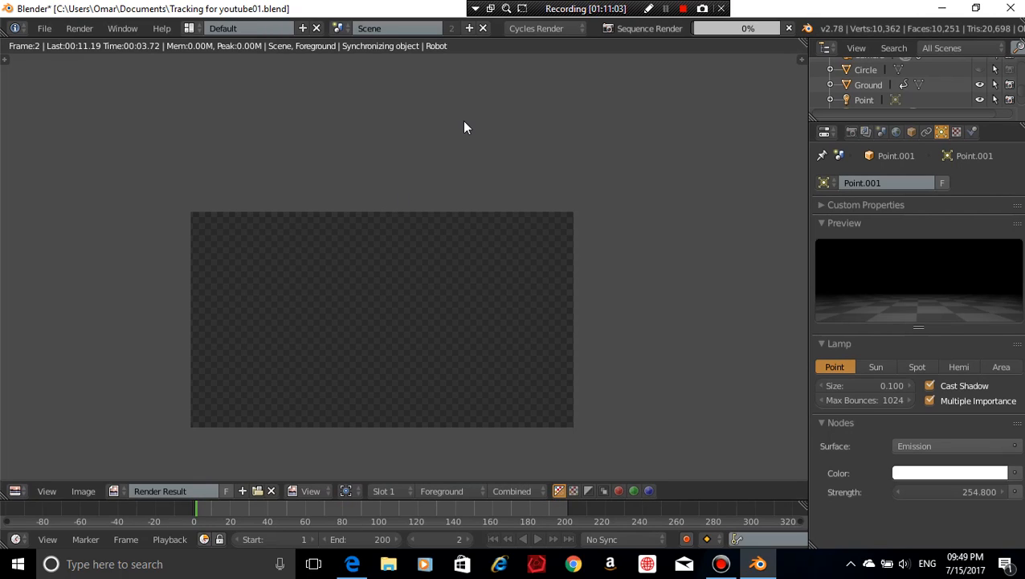
key("Left")
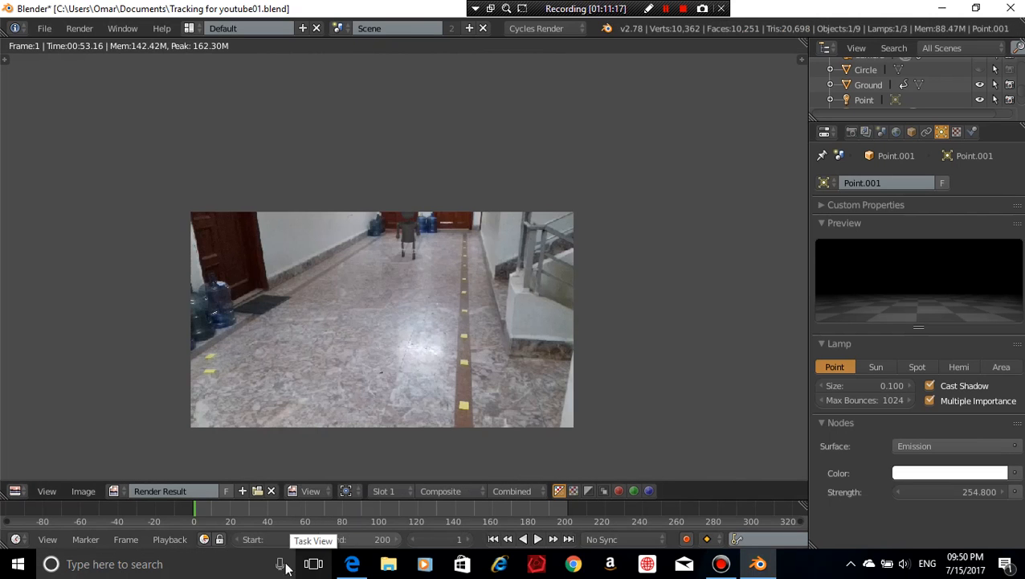
scroll(425, 338, "up", 9)
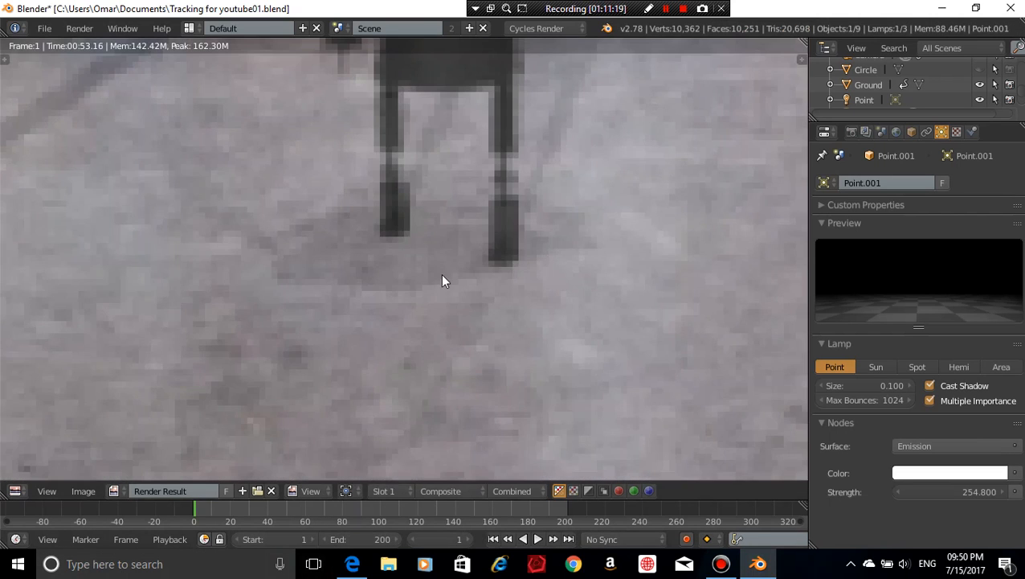
scroll(442, 280, "down", 5)
scroll(442, 280, "up", 2)
scroll(455, 251, "down", 1)
scroll(393, 254, "down", 3)
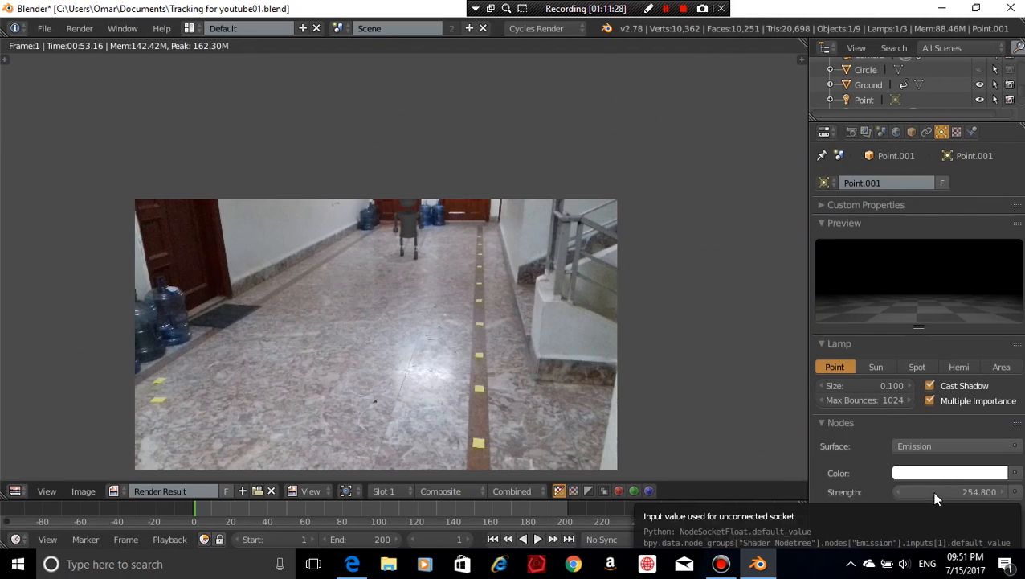
Try a strength of 270.5 on the duplicated lamp, cancel it and undo the duplication
left_click_drag(934, 499, 952, 499)
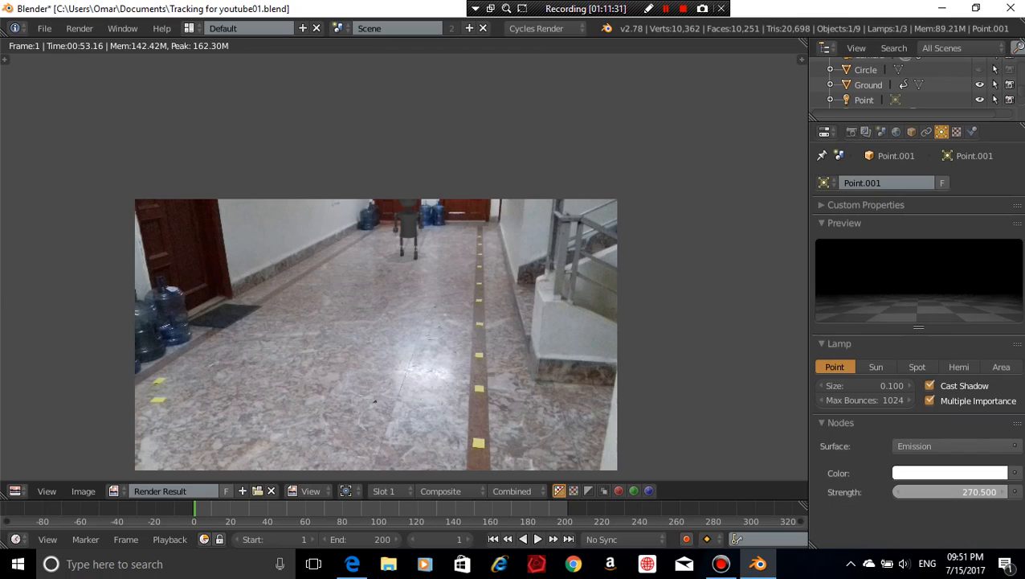
right_click(935, 499)
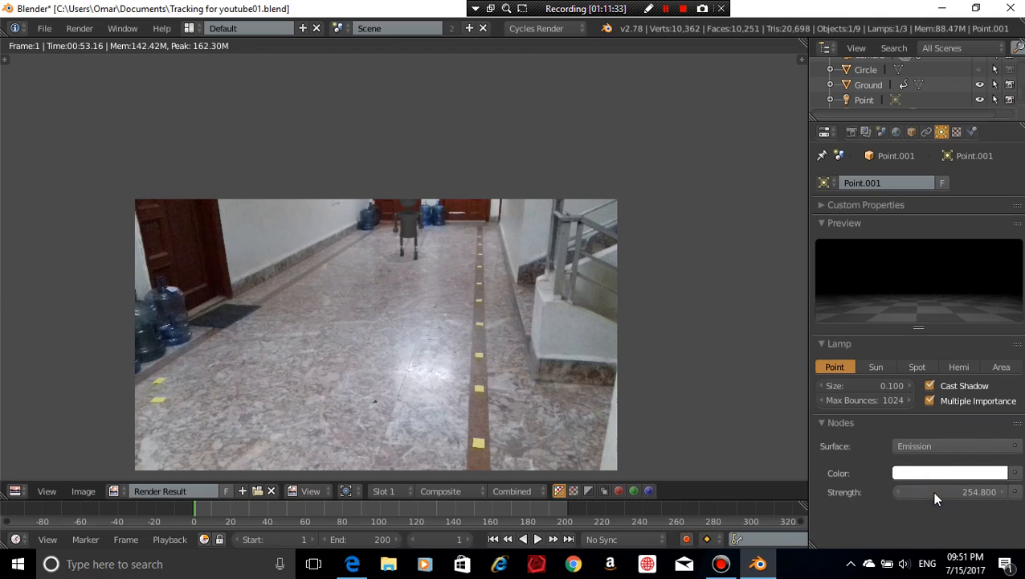
key("ctrl+z")
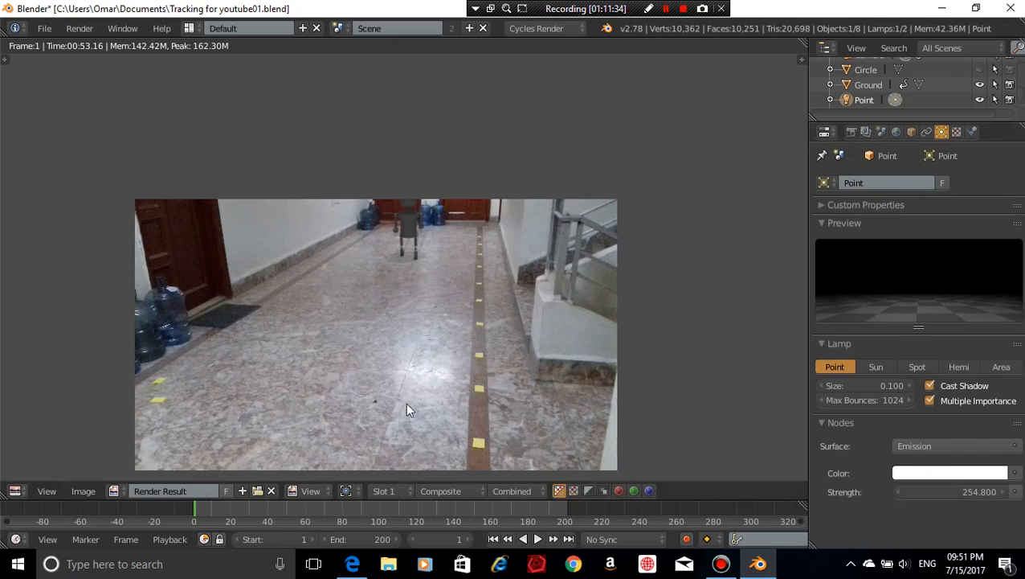
Return to the 3D View and undo the accidental camera shift and the Point lamp's last raise along Z
left_click(15, 492)
left_click(36, 470)
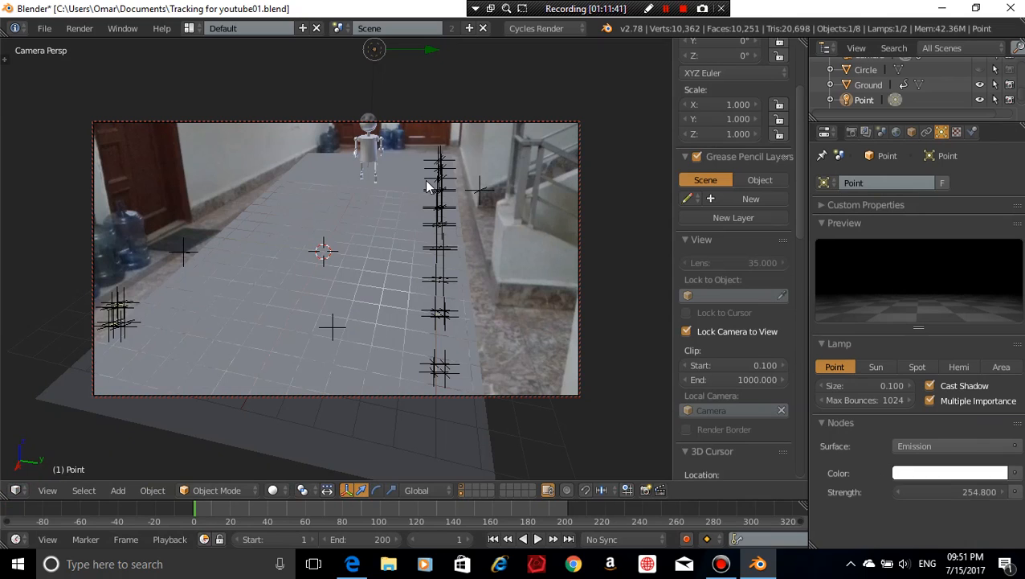
middle_click_drag(431, 74, 432, 123, "shift")
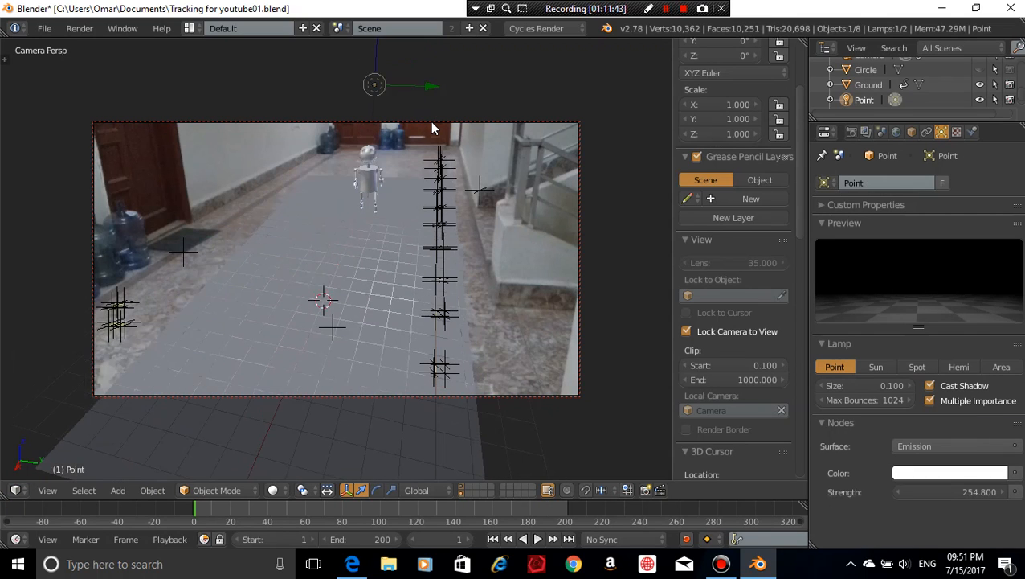
key("ctrl+z")
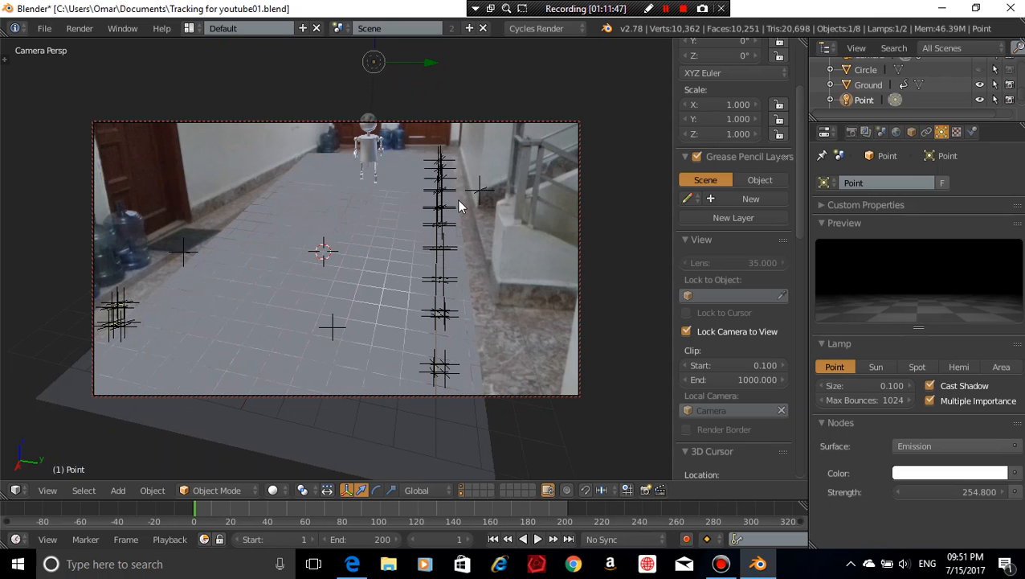
Set the Point lamp's emission strength to 375.7 and its size to 2.5
key("KP_0")
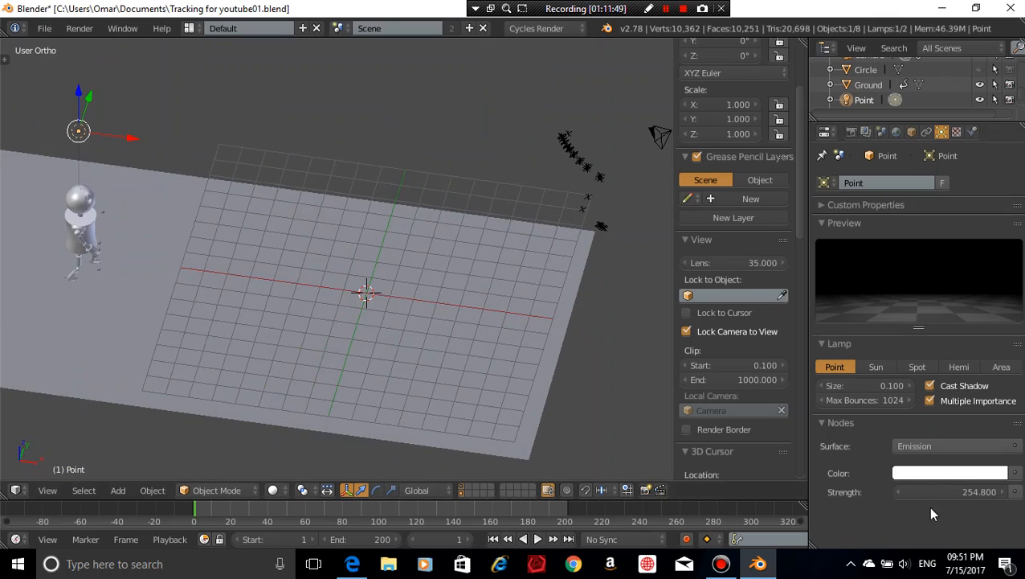
mouse_move(943, 497)
left_mouse_down()
mouse_move(1002, 497)
mouse_move(942, 496)
left_mouse_up()
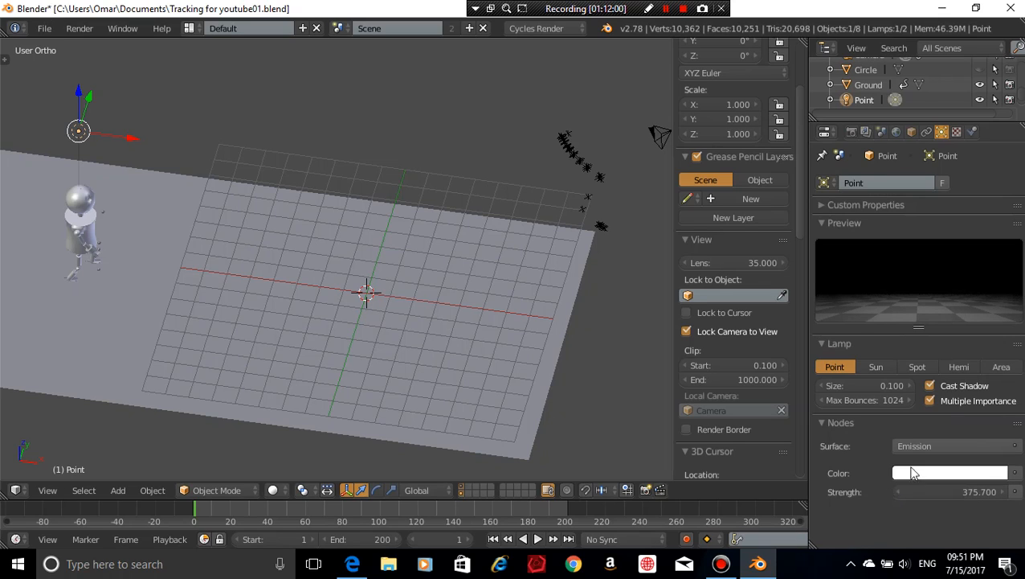
left_click_drag(847, 385, 846, 385)
left_click(847, 386)
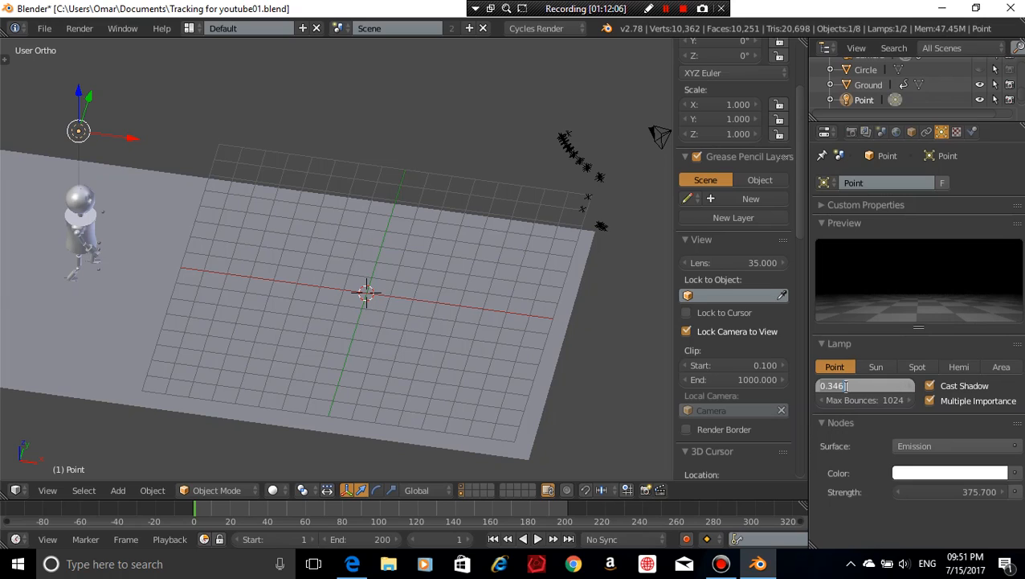
type("5")
key("BackSpace")
type("2.5")
key("Return")
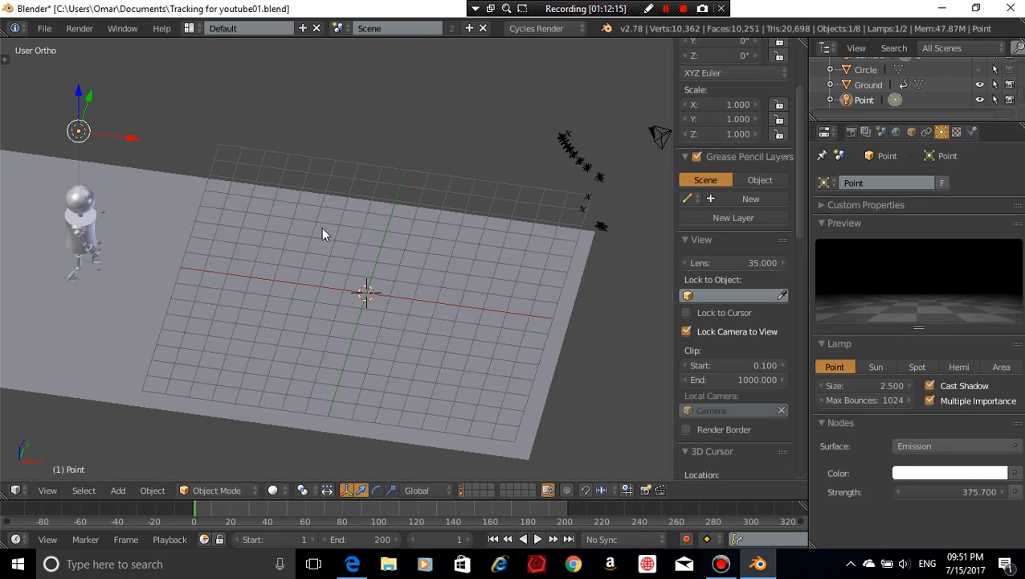
Compare lamp strengths of 393.4 and 375.7 through the camera in rendered shading, ending on 375.7 in solid shading
key("KP_0")
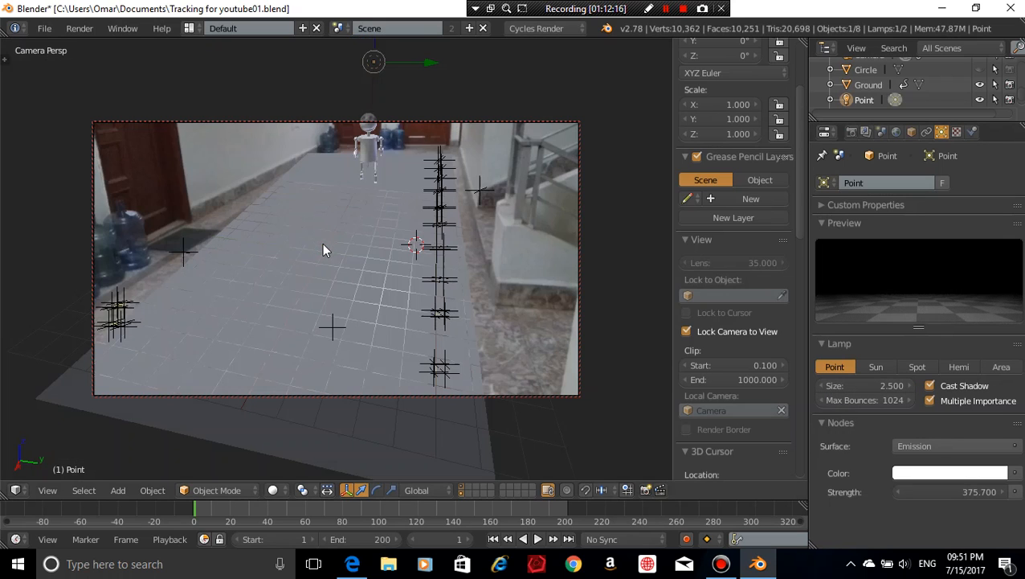
left_click_drag(930, 489, 956, 489)
key("shift+z")
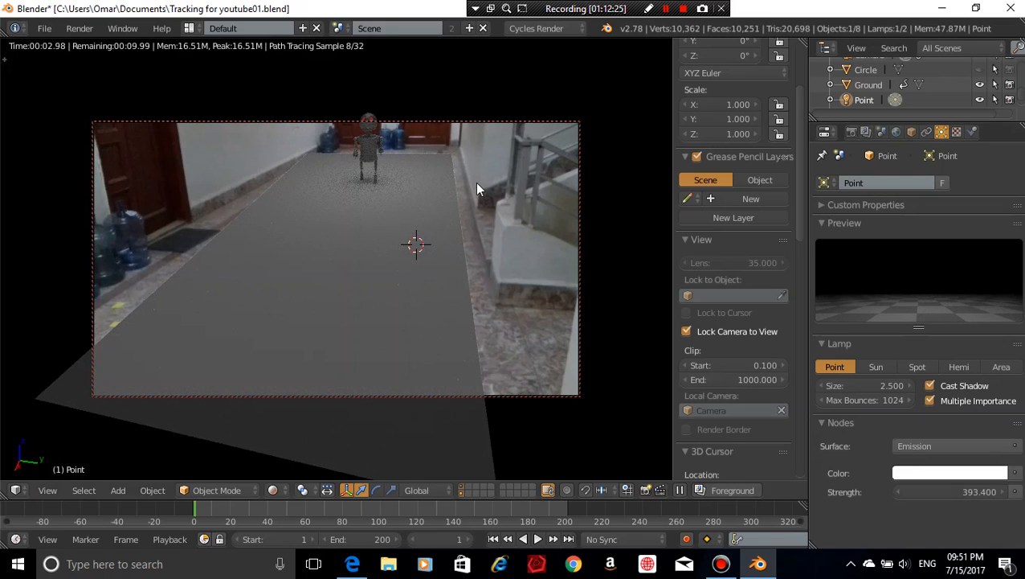
key("shift+z")
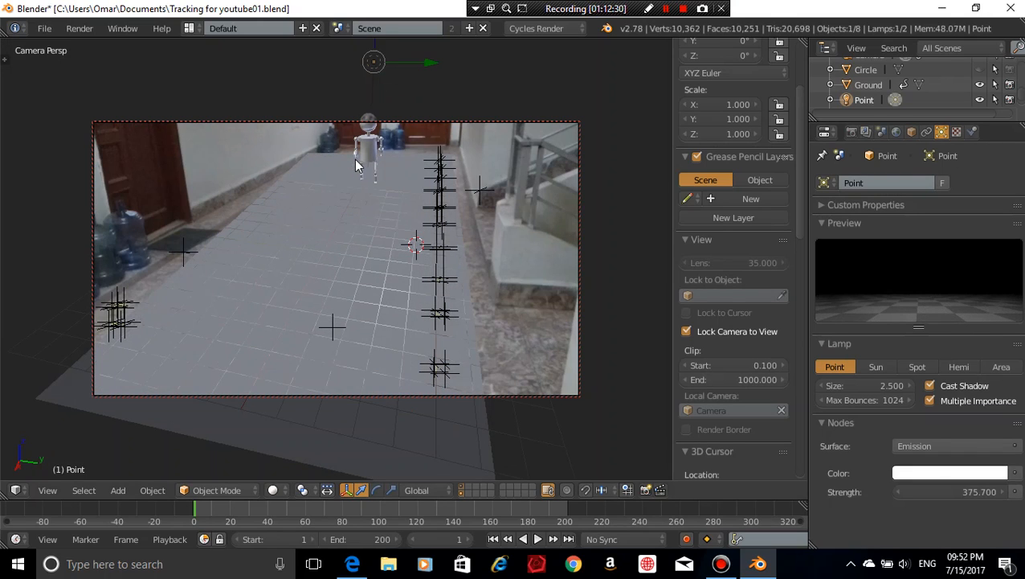
key("shift+z")
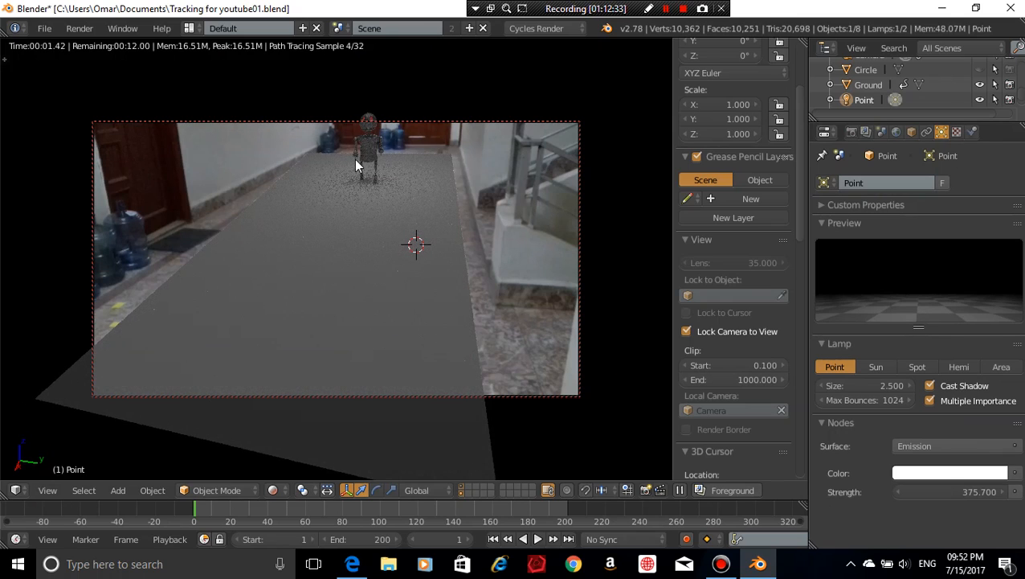
key("shift+z")
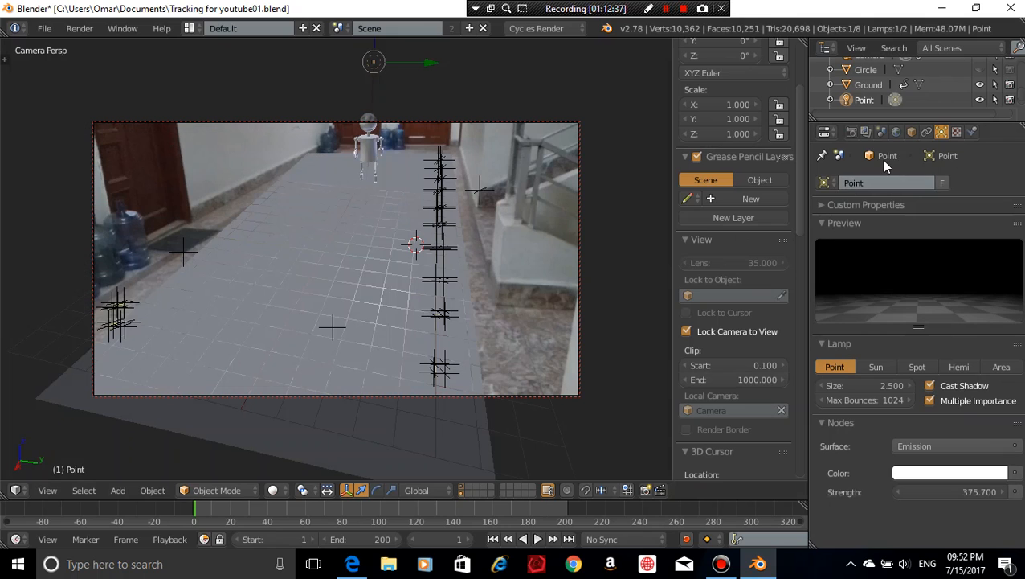
Set the render output's file format to MPEG and check the output folder
left_click(852, 132)
scroll(957, 434, "down", 1)
scroll(957, 432, "down", 6)
scroll(884, 365, "up", 2)
scroll(884, 364, "down", 2)
left_click(868, 294)
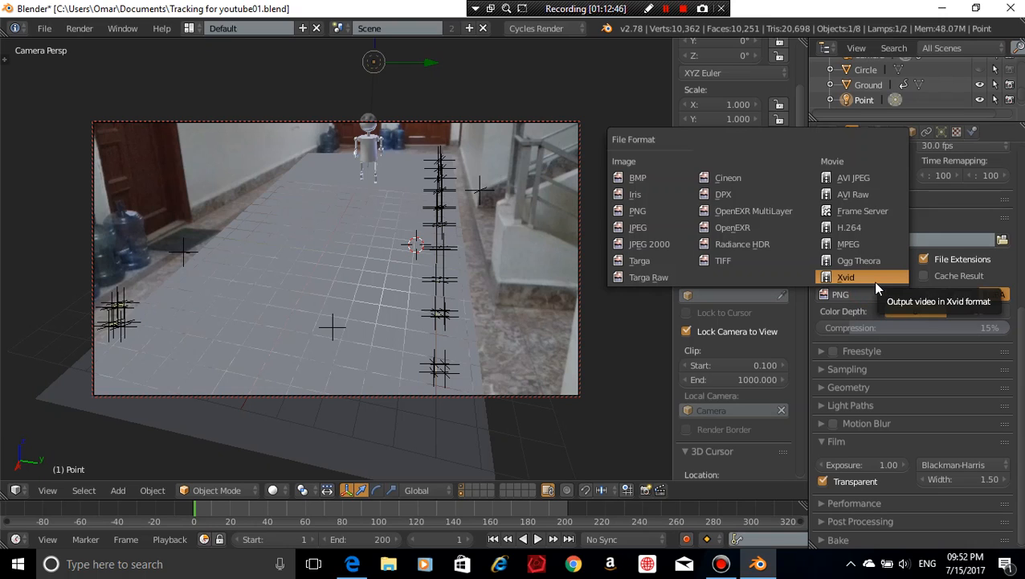
left_click(843, 243)
left_click(1002, 239)
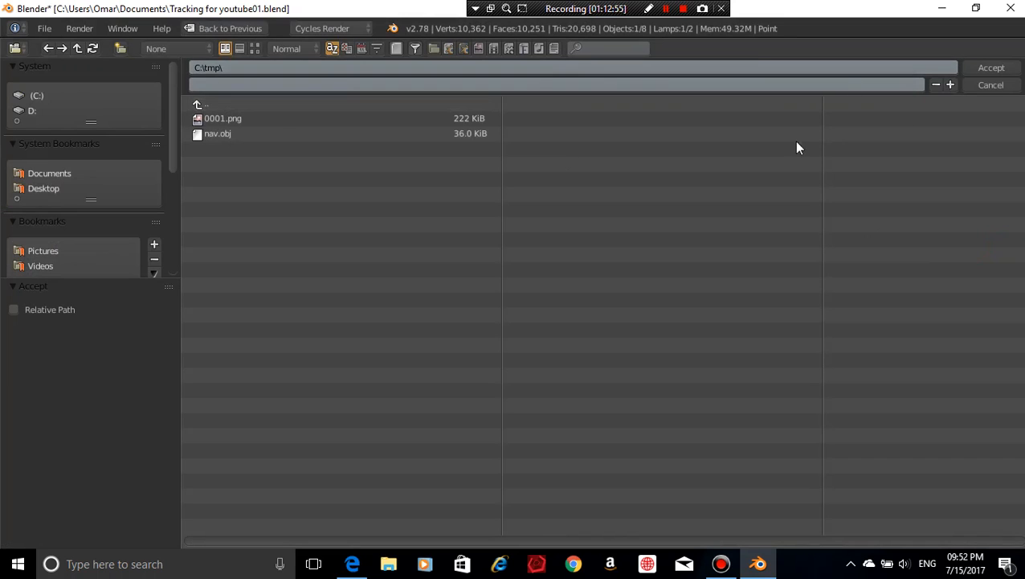
left_click(985, 85)
Review the render sample count in the Cycles Sampling settings without changing it
scroll(873, 367, "down", 3)
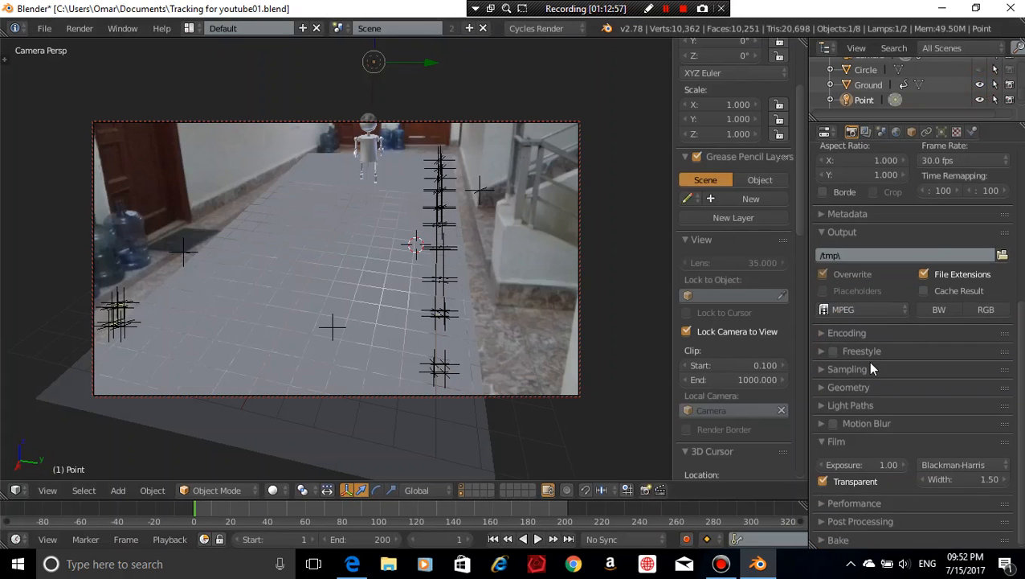
left_click(869, 367)
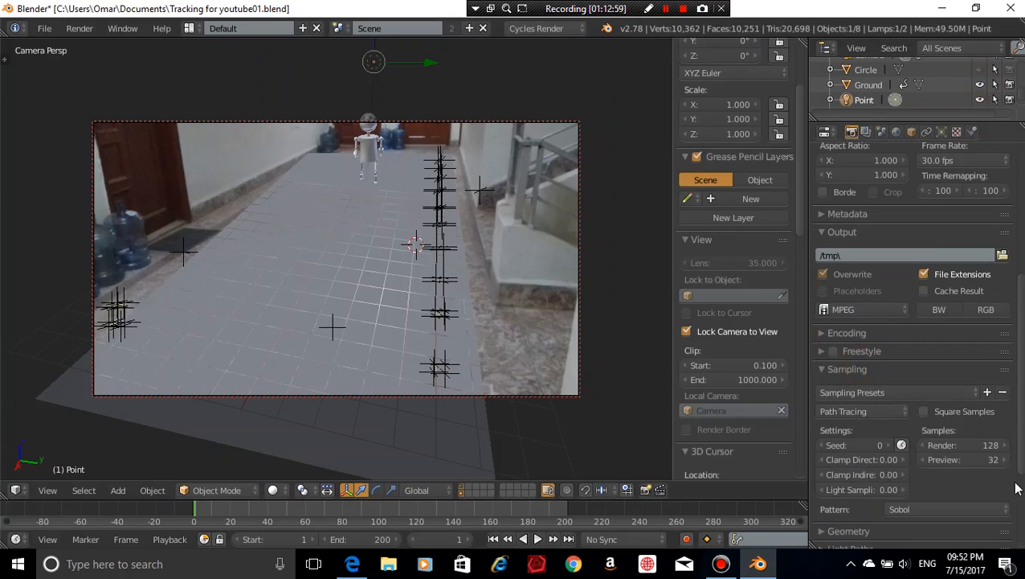
left_click(963, 444)
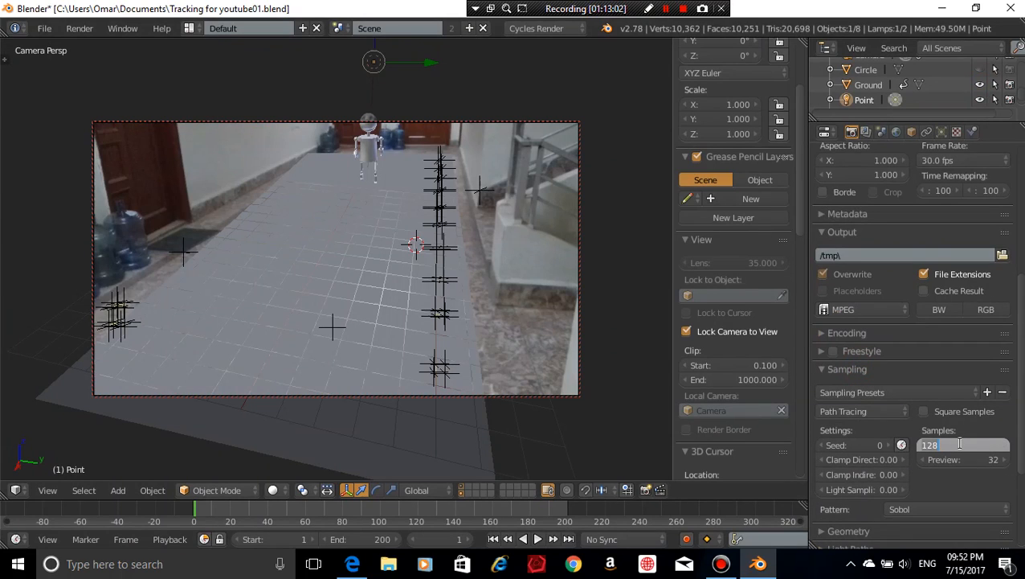
key("Return")
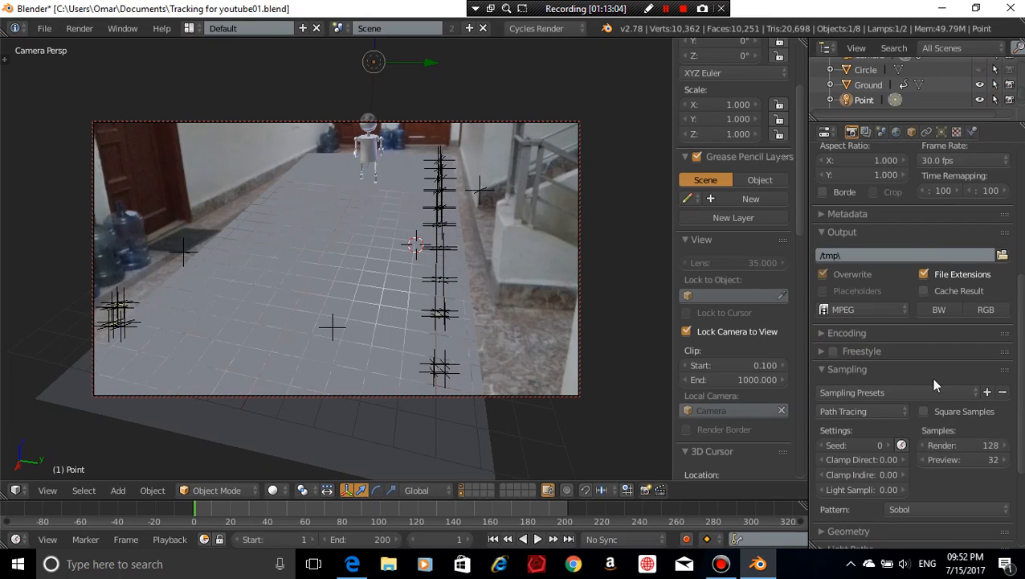
scroll(886, 317, "up", 8)
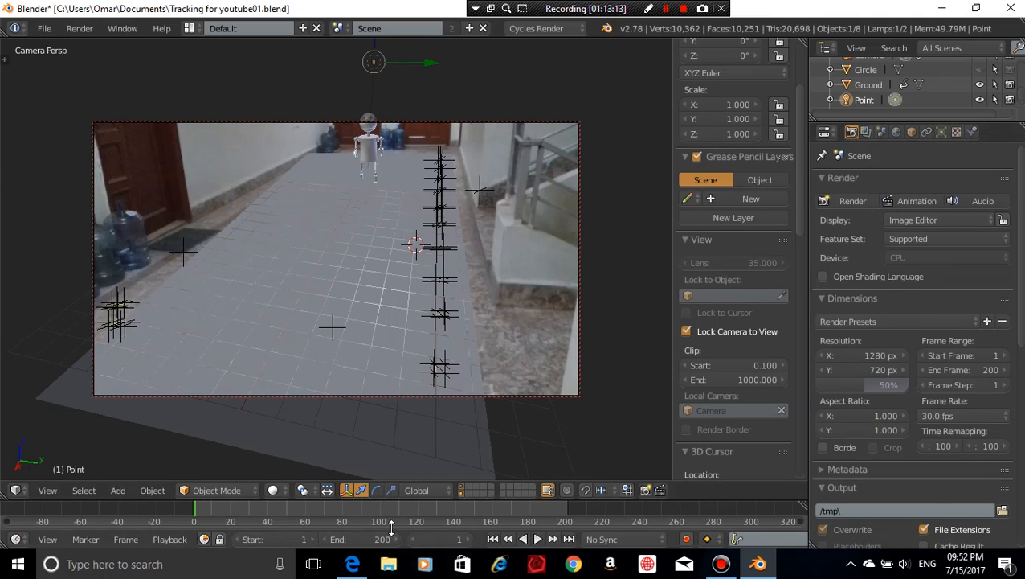
Switch to File Explorer, watch the Robot RL video from the Videos folder full screen, and return to Blender
left_click(392, 567)
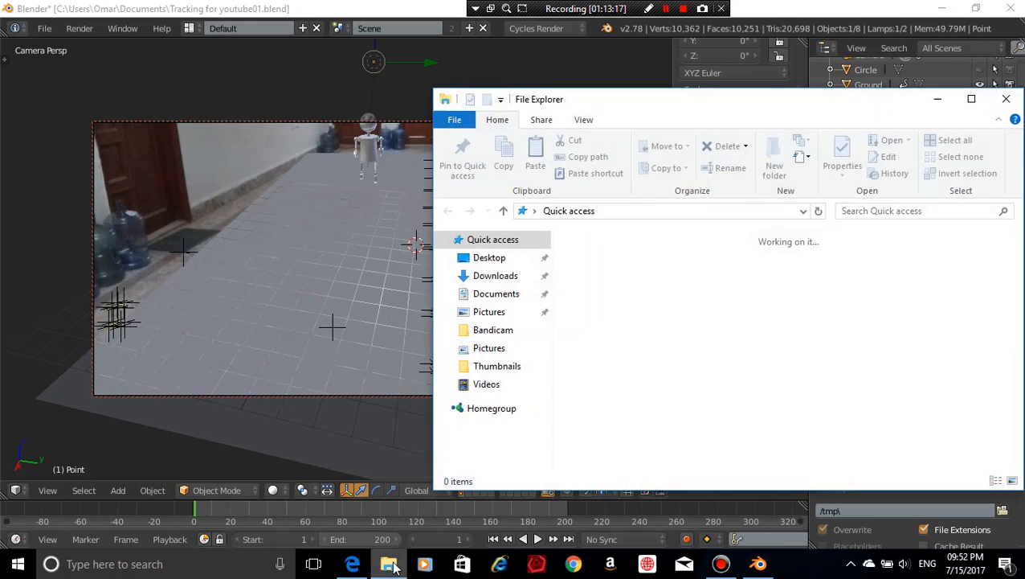
left_click(478, 393)
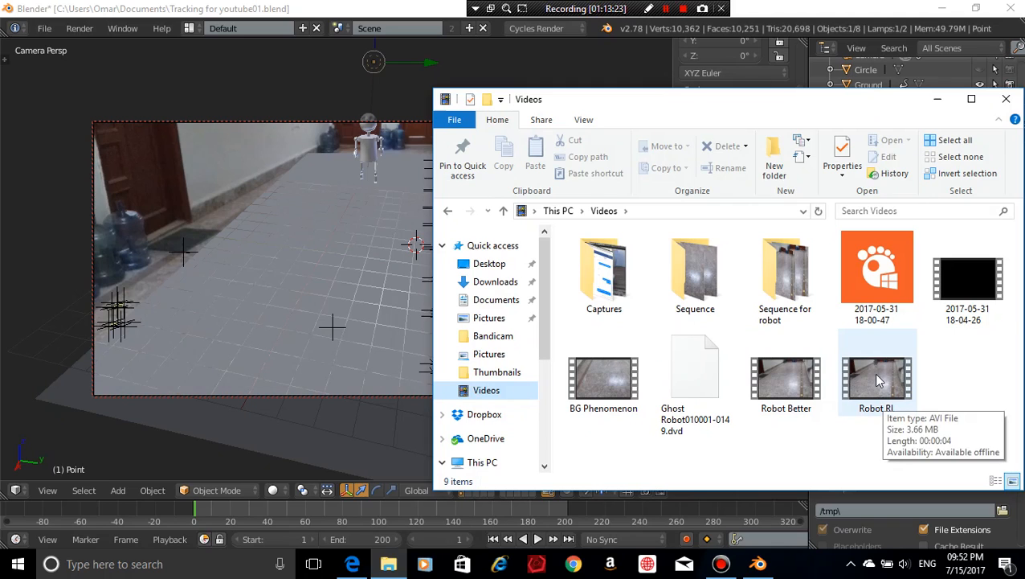
left_click(879, 381)
double_click(878, 381)
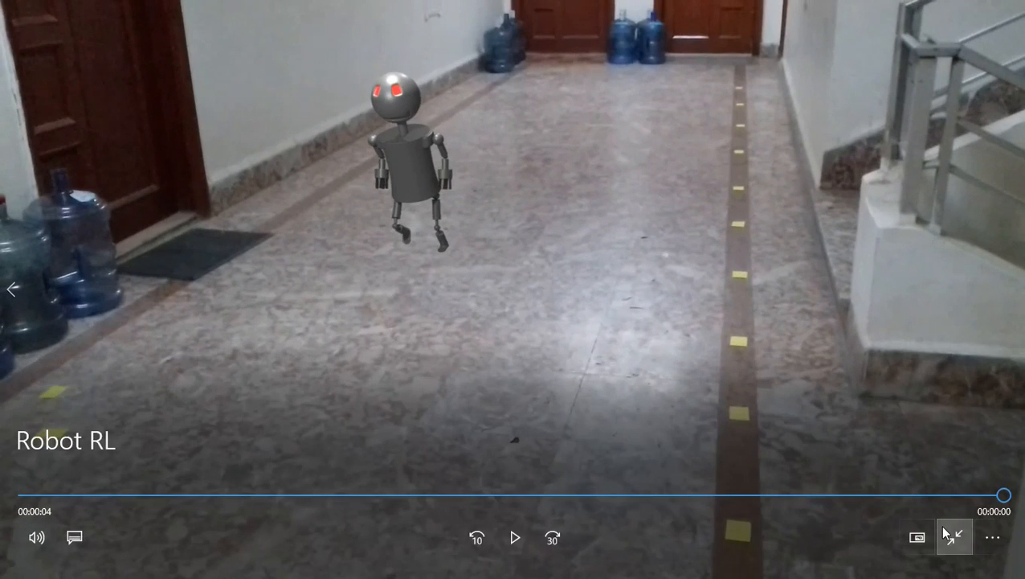
left_click(954, 536)
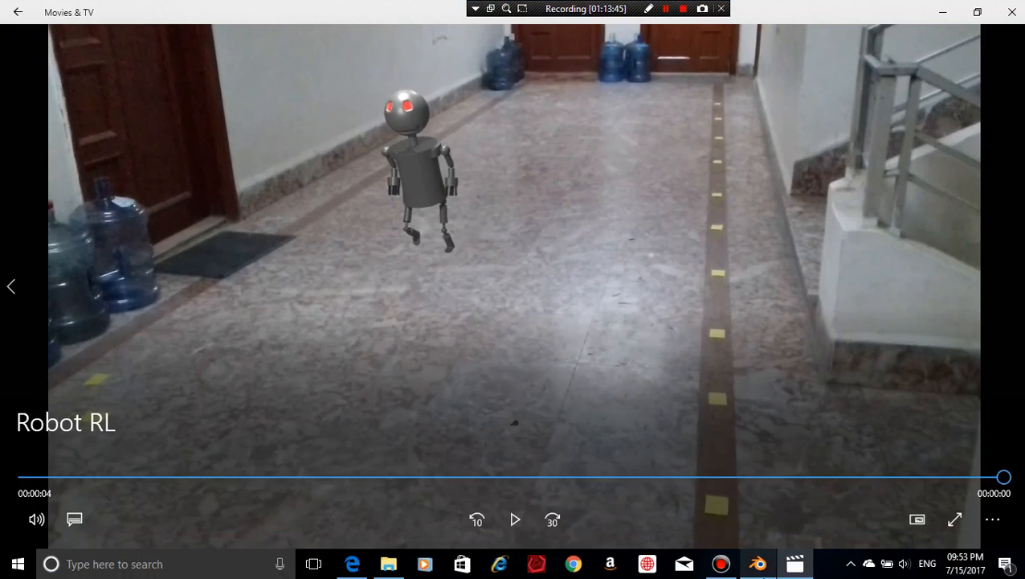
left_click(758, 564)
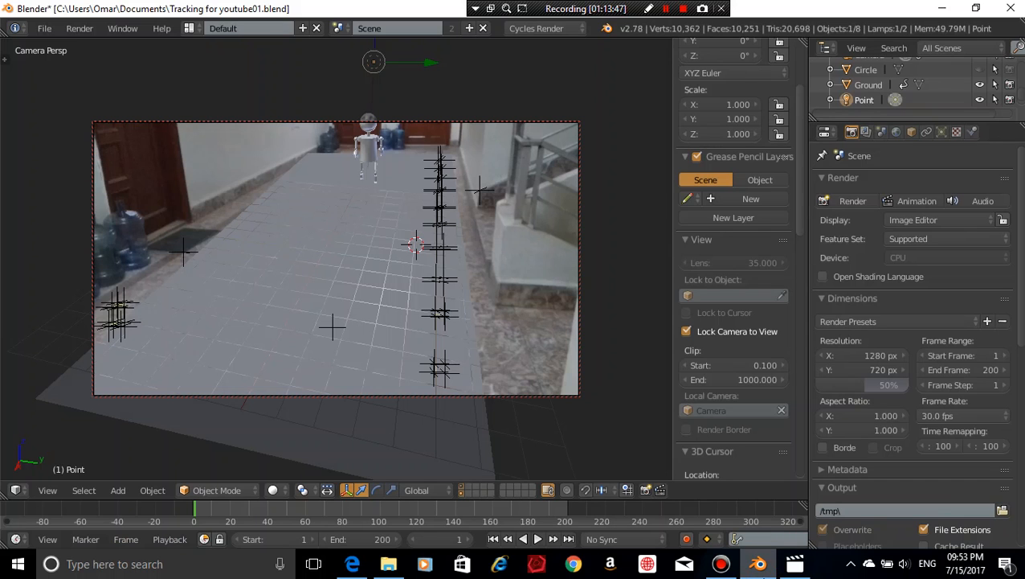